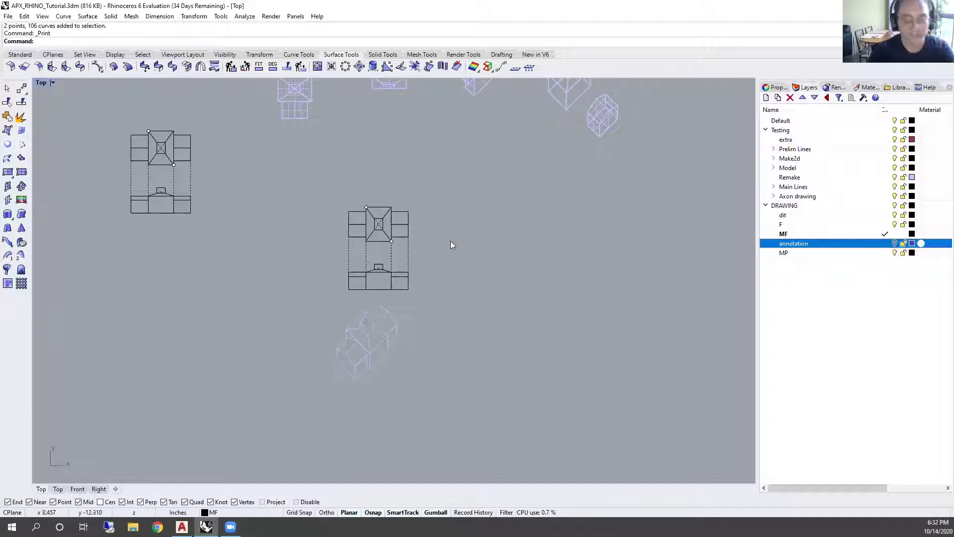
# Switch to AutoCAD and view the axonometric drawing in model space
pyautogui.click(182, 526)
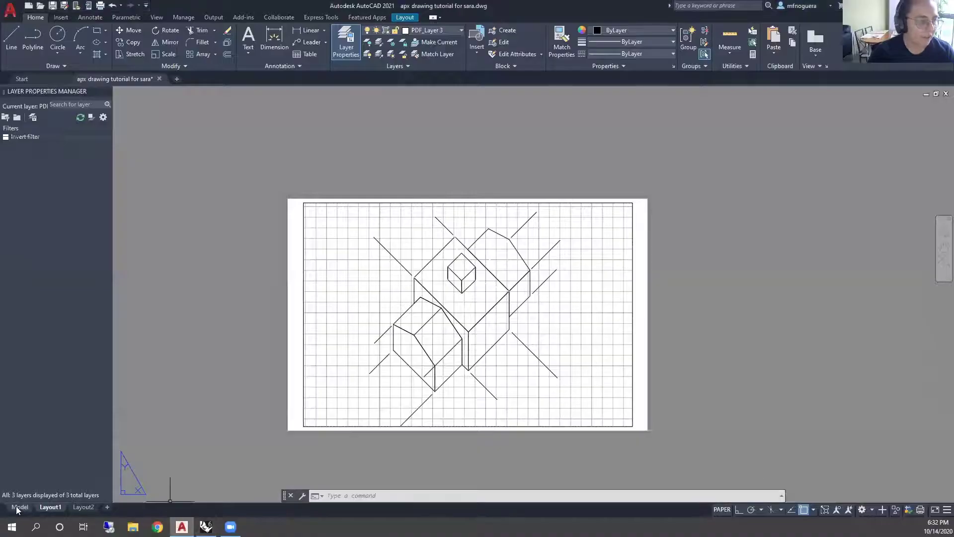
pyautogui.click(18, 507)
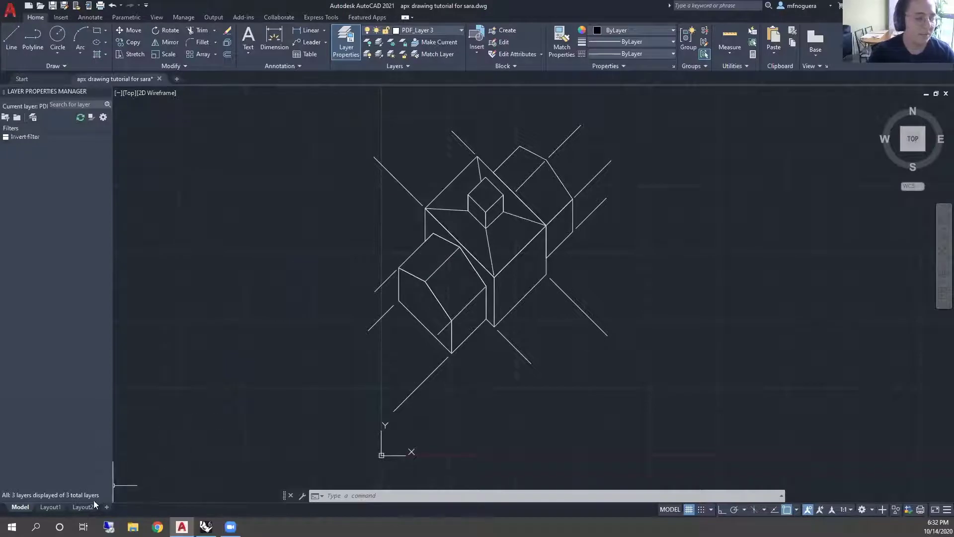
pyautogui.moveTo(80, 506)
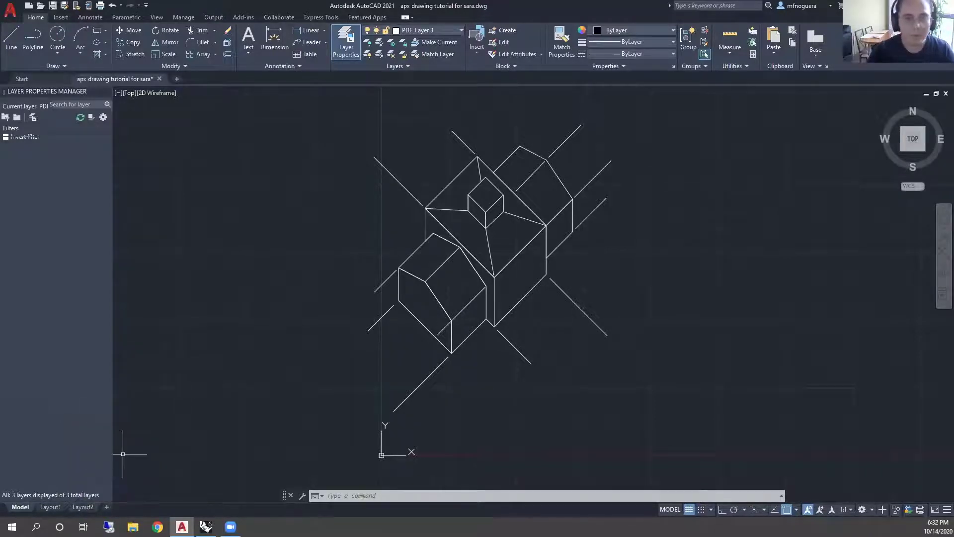
# Rename Layout1 as "axon drawing"
pyautogui.click(51, 507)
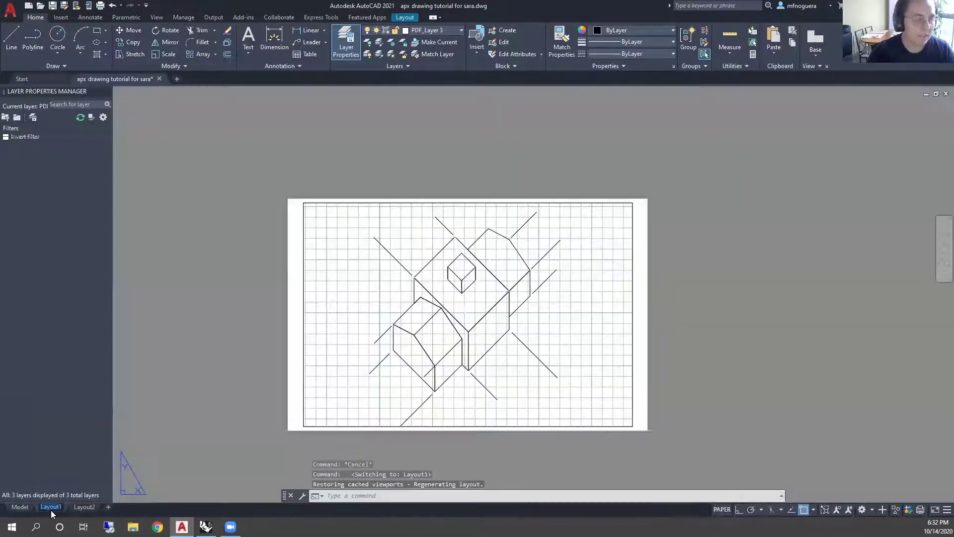
pyautogui.write('a')
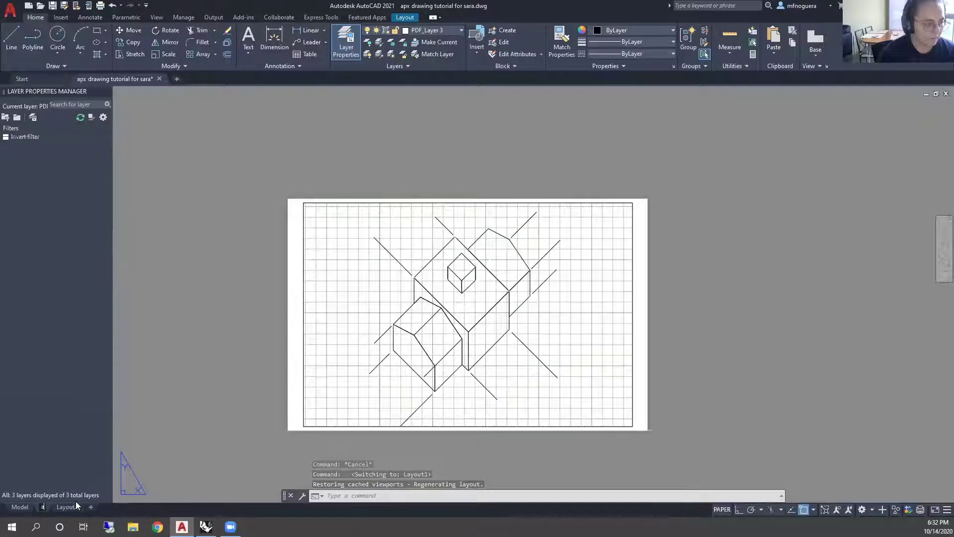
pyautogui.write('sxons')
pyautogui.write('n drawing')
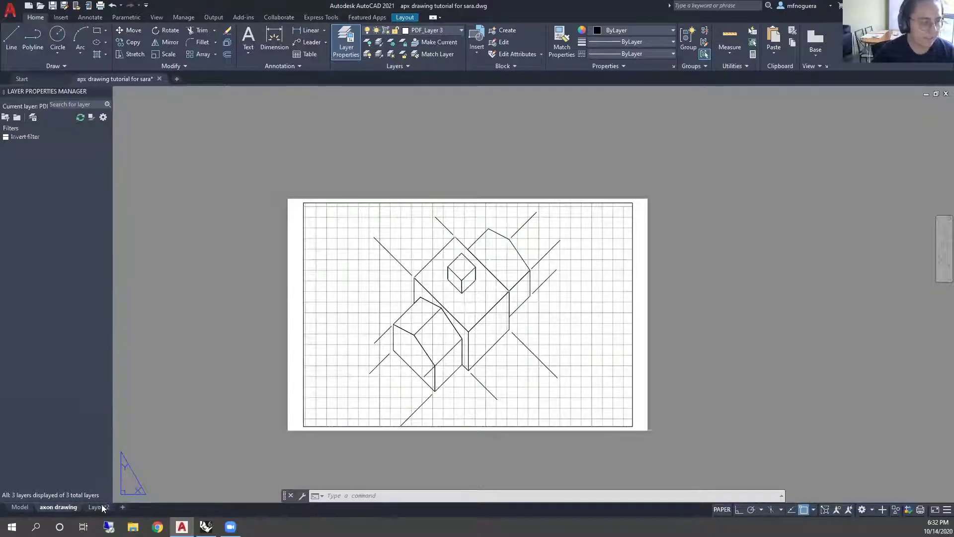
# Rename Layout2 as "section"
pyautogui.click(99, 506)
pyautogui.write('section')
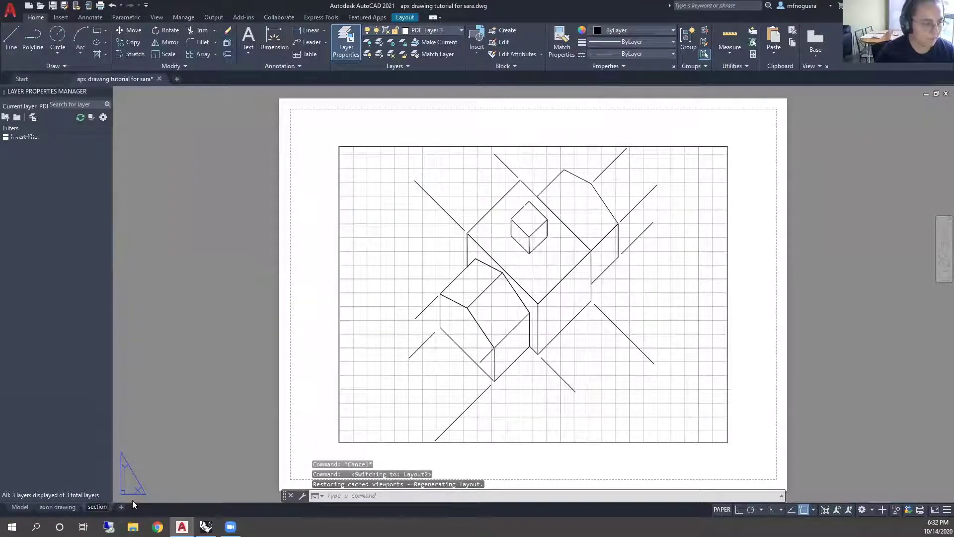
pyautogui.press('Return')
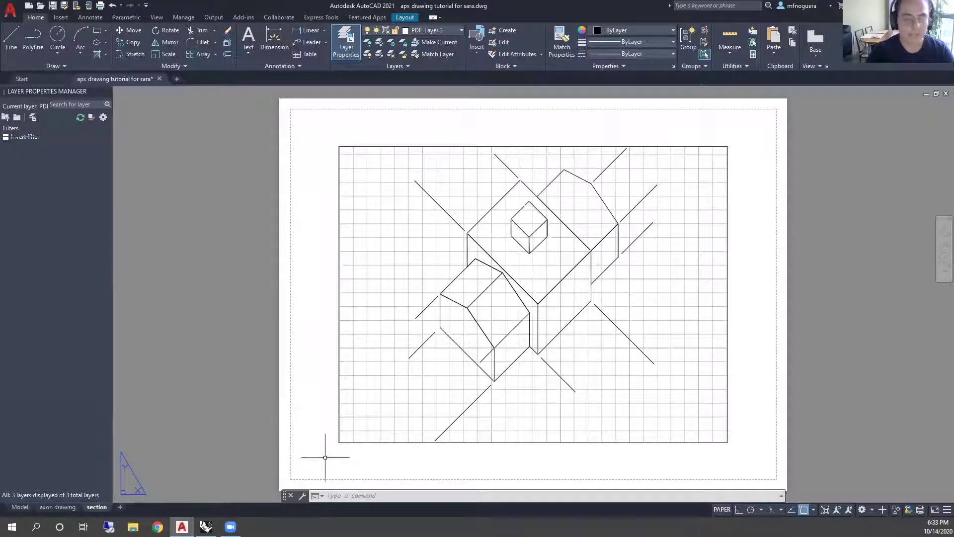
# Modify the page setup of the axon drawing layout to use the ANSI A (8.50 x 11.00 Inches) paper size
pyautogui.click(58, 508)
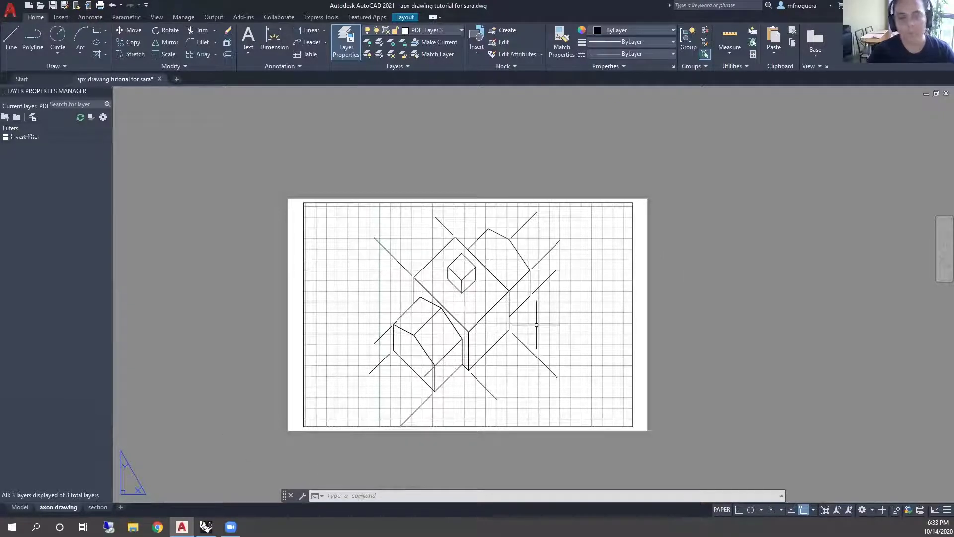
pyautogui.rightClick(59, 508)
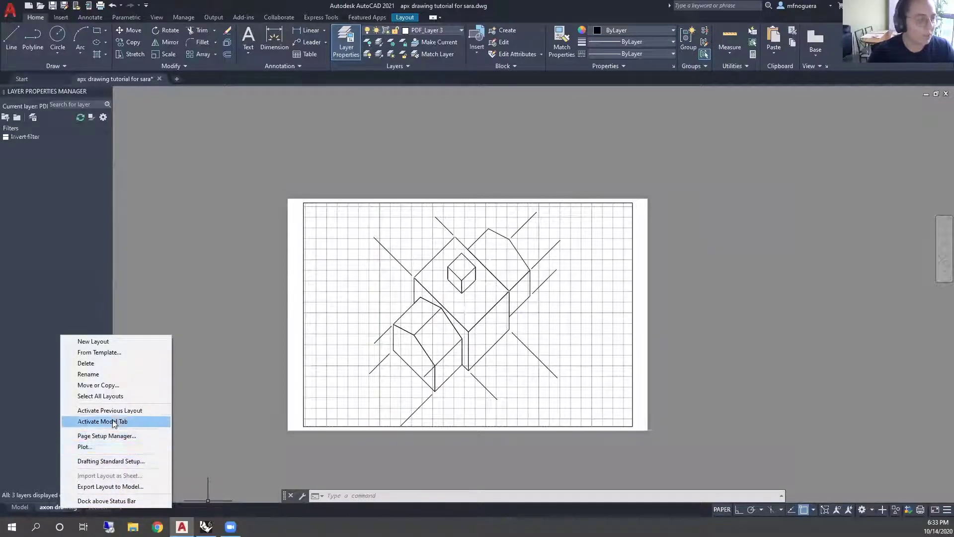
pyautogui.click(135, 437)
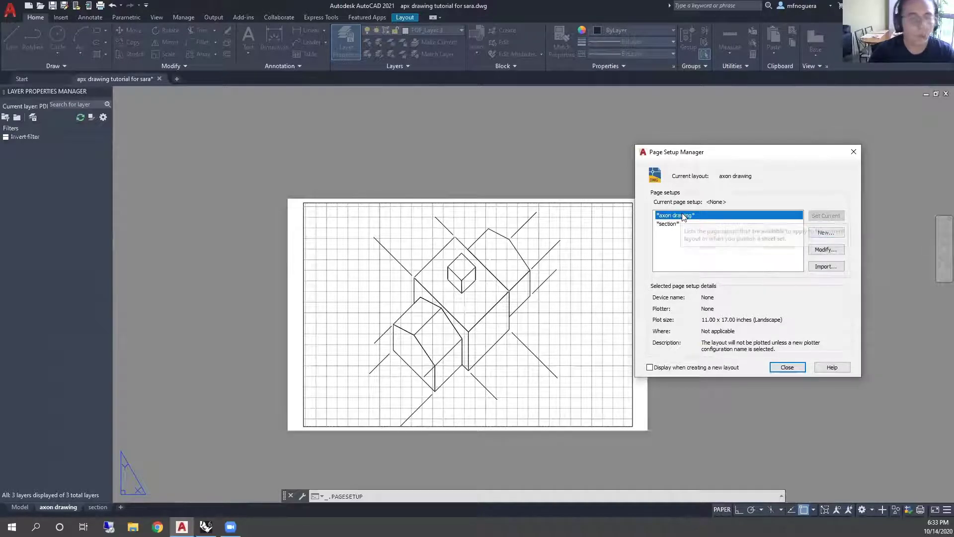
pyautogui.click(834, 250)
pyautogui.click(652, 281)
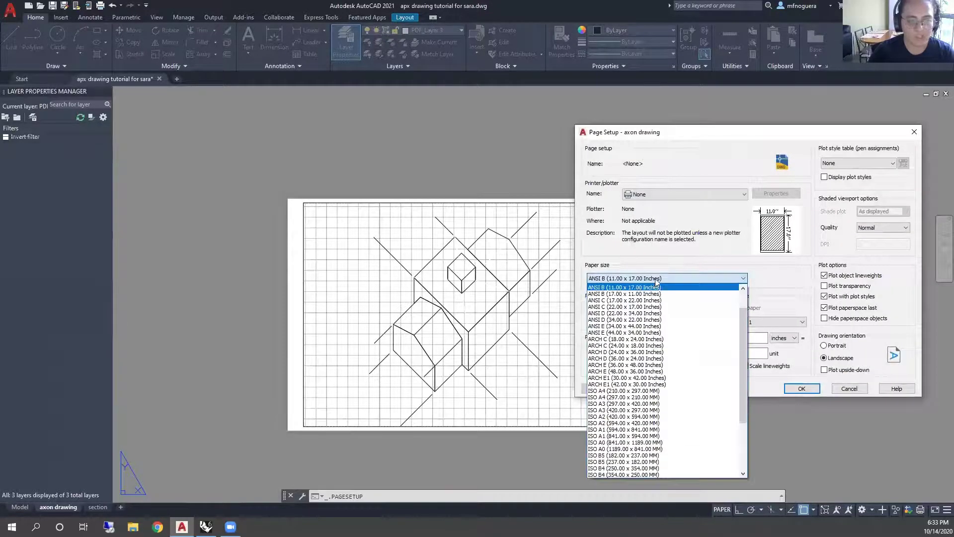
pyautogui.scroll(1, 653, 304)
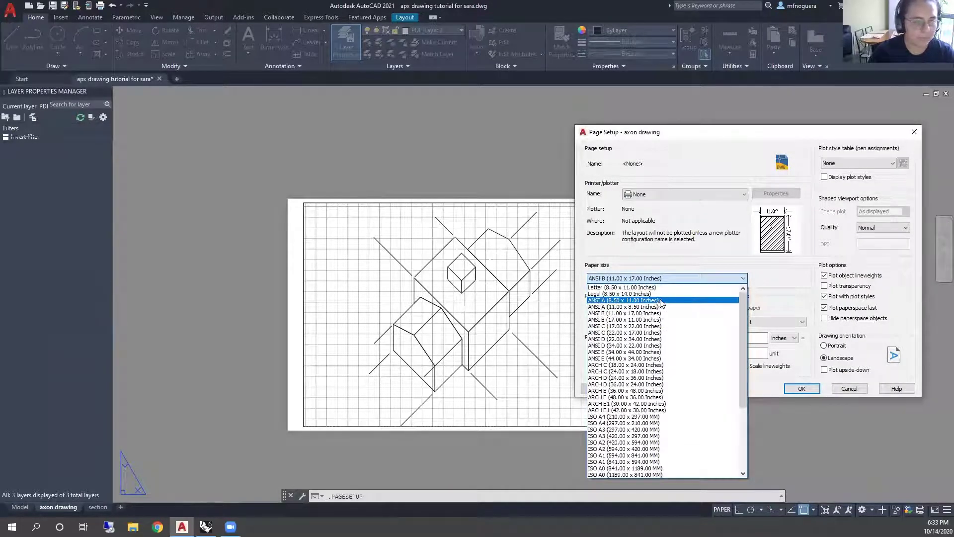
pyautogui.click(654, 300)
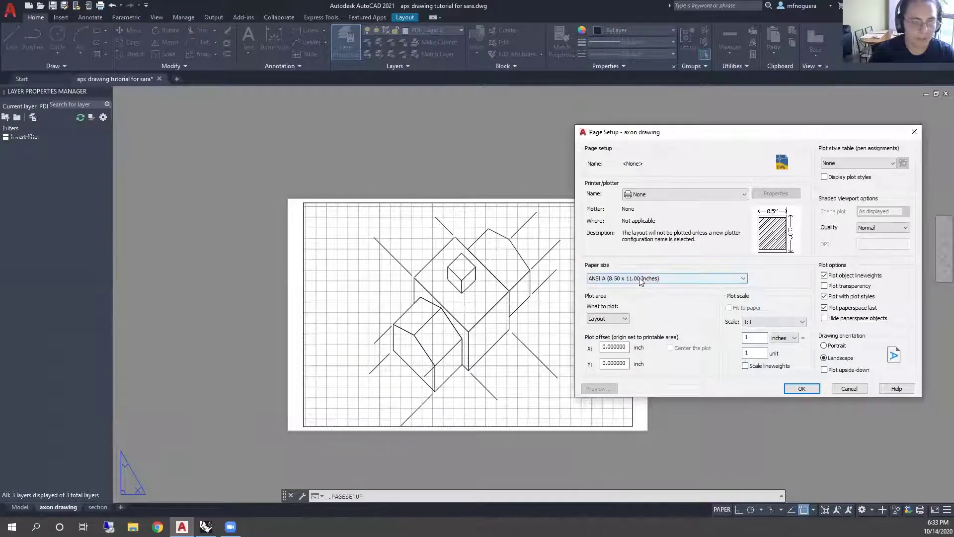
pyautogui.click(795, 389)
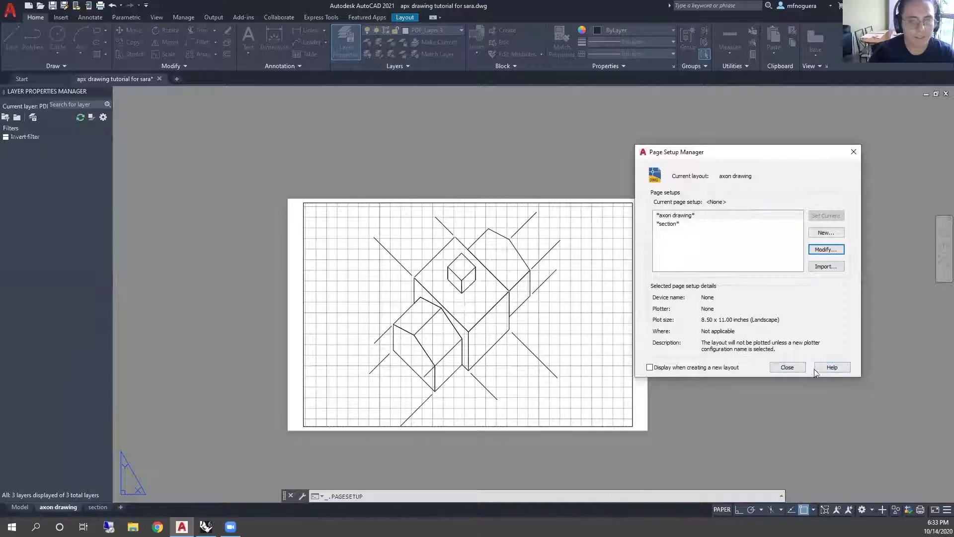
pyautogui.click(785, 368)
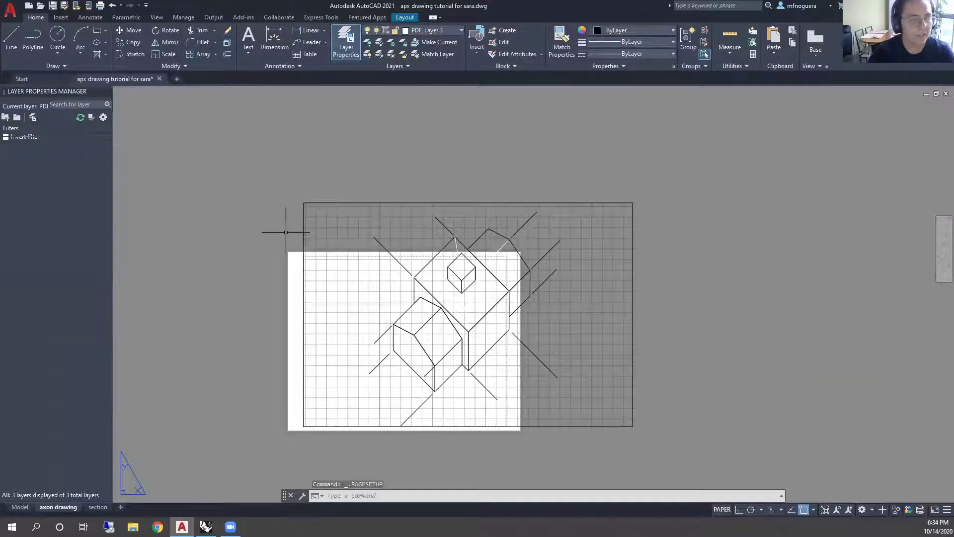
# Select the viewport frame on the axon drawing layout and stretch its lower-left corner just beyond the sheet's lower-left corner
pyautogui.scroll(-4, 533, 270)
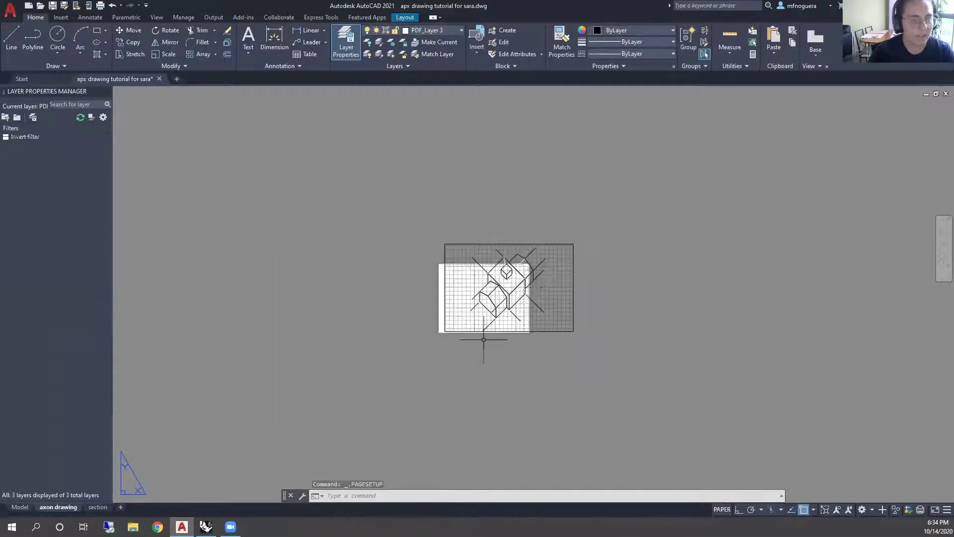
pyautogui.scroll(4, 497, 298)
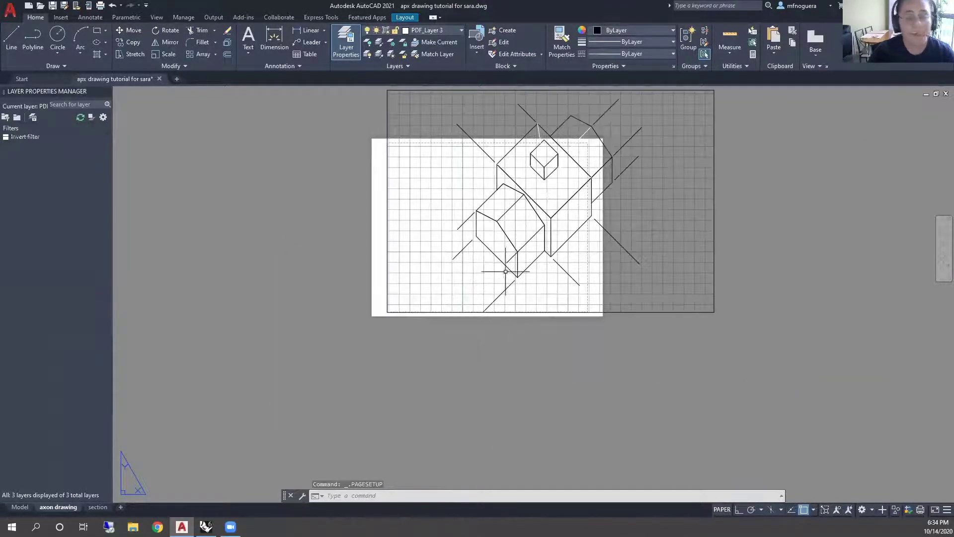
pyautogui.click(600, 213)
pyautogui.click(708, 174)
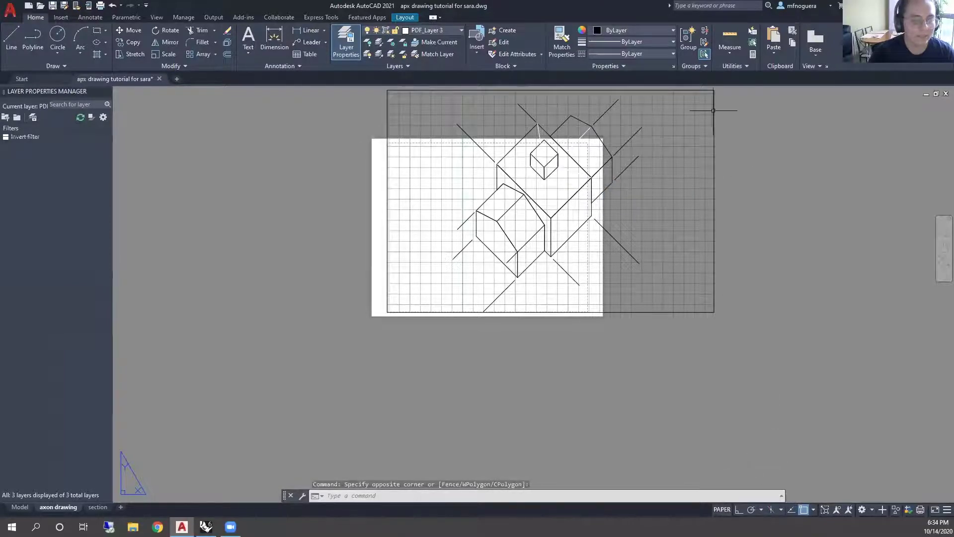
pyautogui.scroll(5, 703, 181)
pyautogui.scroll(-8, 704, 188)
pyautogui.scroll(2, 704, 188)
pyautogui.click(704, 158)
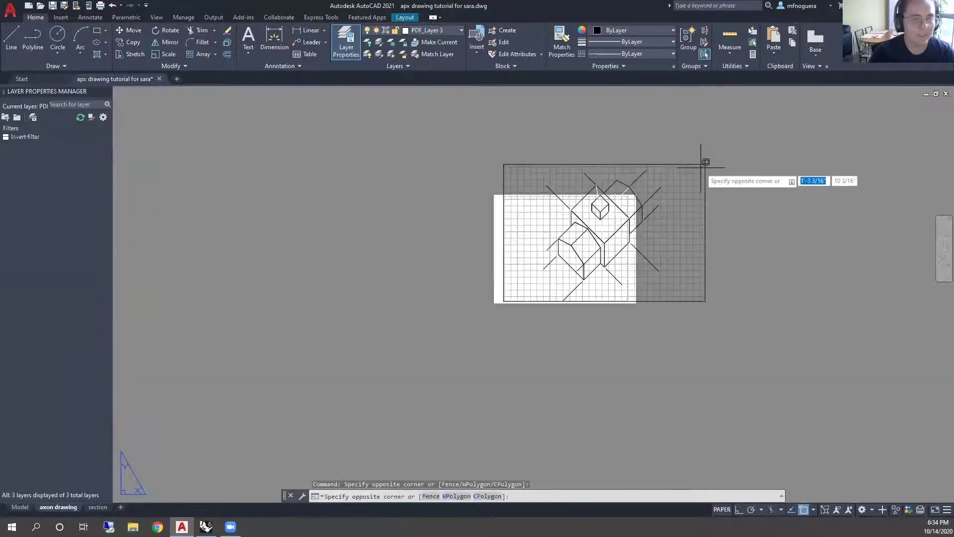
pyautogui.click(705, 164)
pyautogui.scroll(4, 519, 211)
pyautogui.scroll(-5, 517, 318)
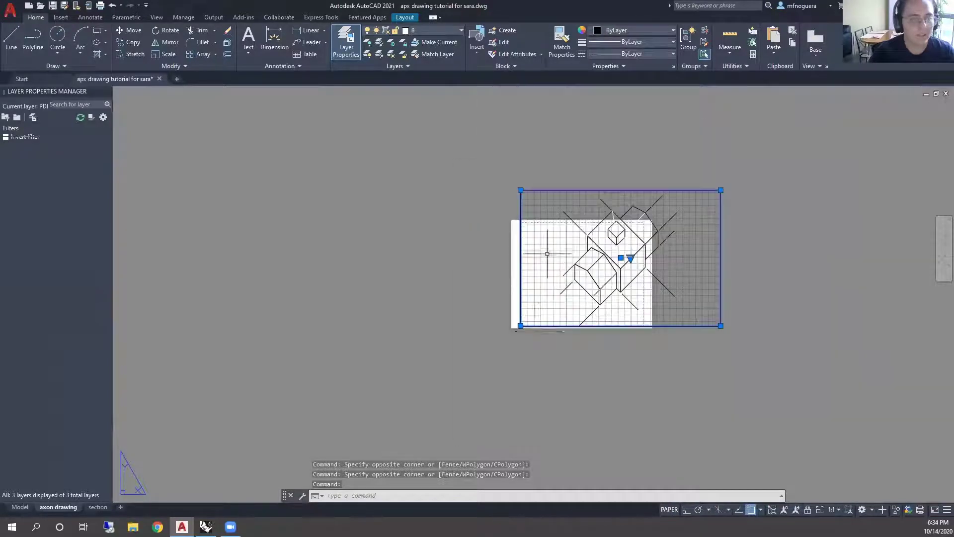
pyautogui.scroll(3, 511, 325)
pyautogui.click(511, 324)
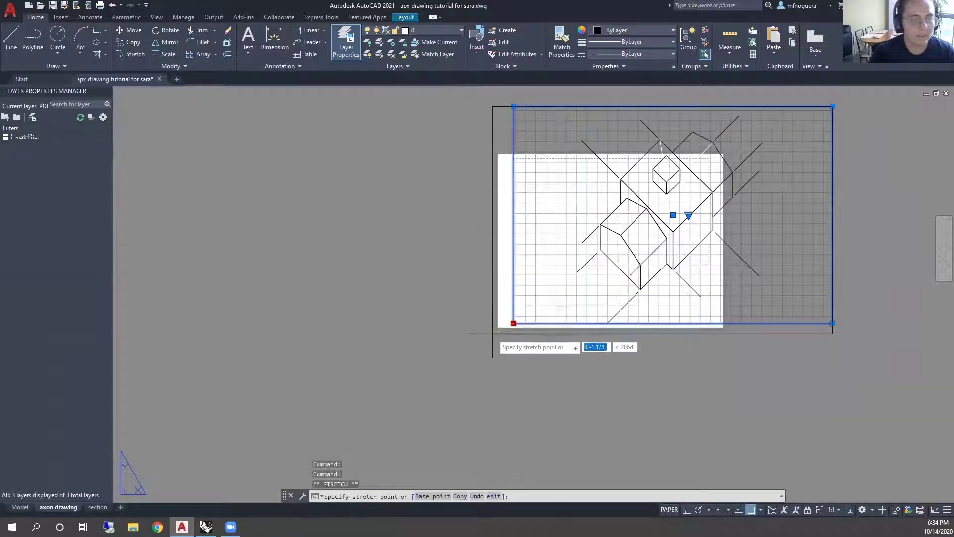
pyautogui.click(493, 332)
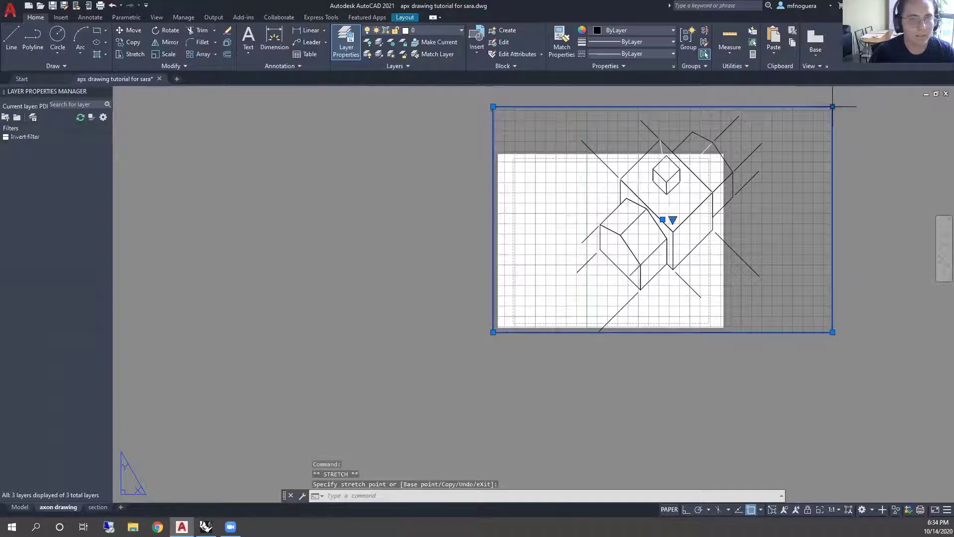
# Stretch the viewport's upper-right corner in to just outside the sheet's upper-right corner
pyautogui.click(832, 107)
pyautogui.click(713, 142)
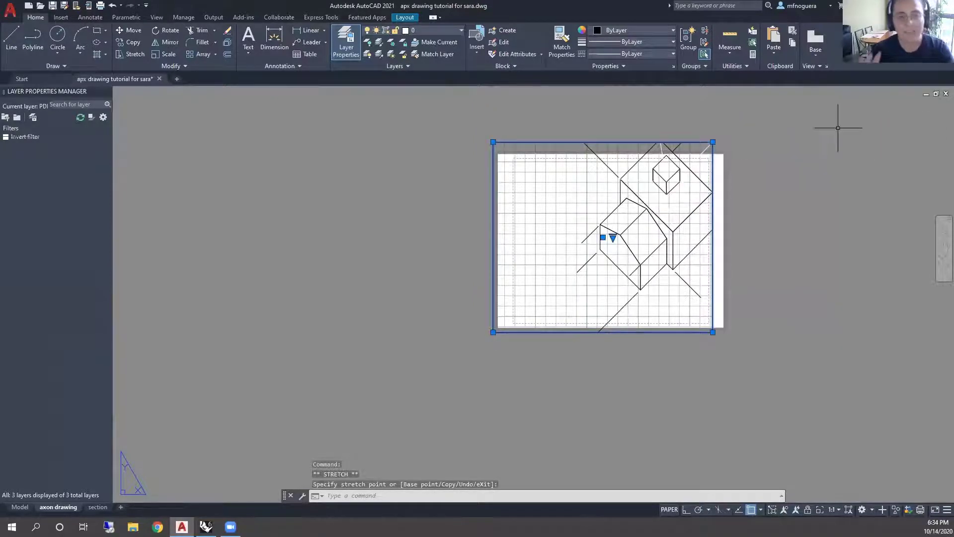
pyautogui.click(712, 142)
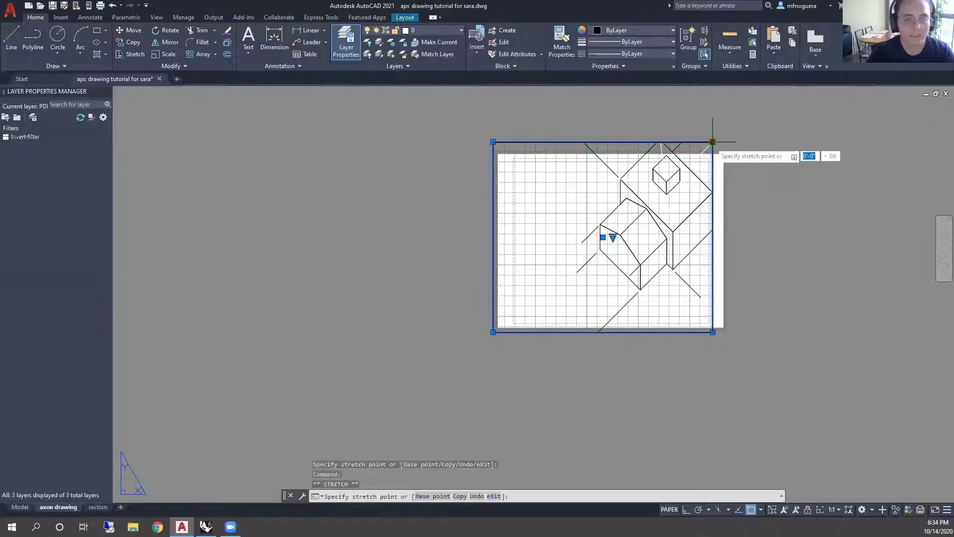
pyautogui.click(726, 150)
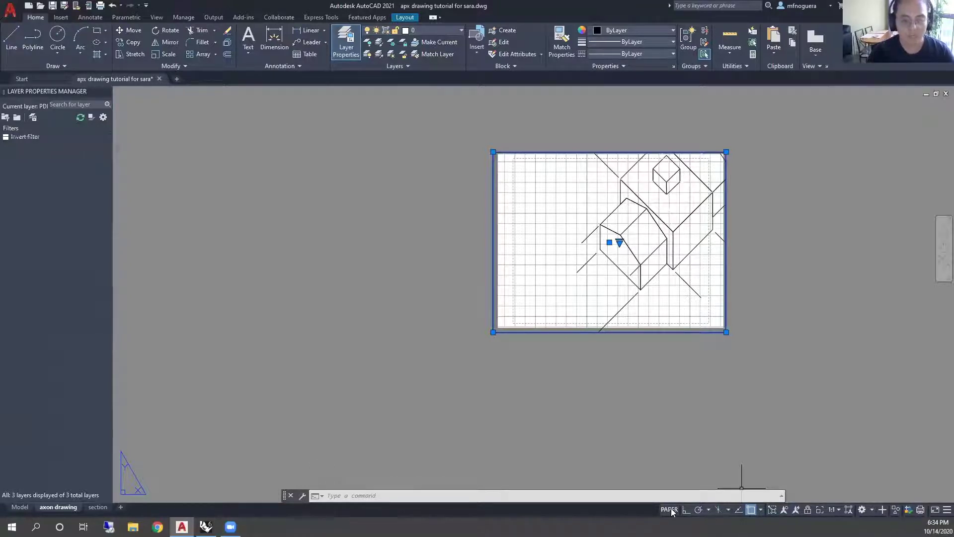
# Activate model space inside the viewport and fit the whole axonometric drawing within its frame
pyautogui.click(669, 509)
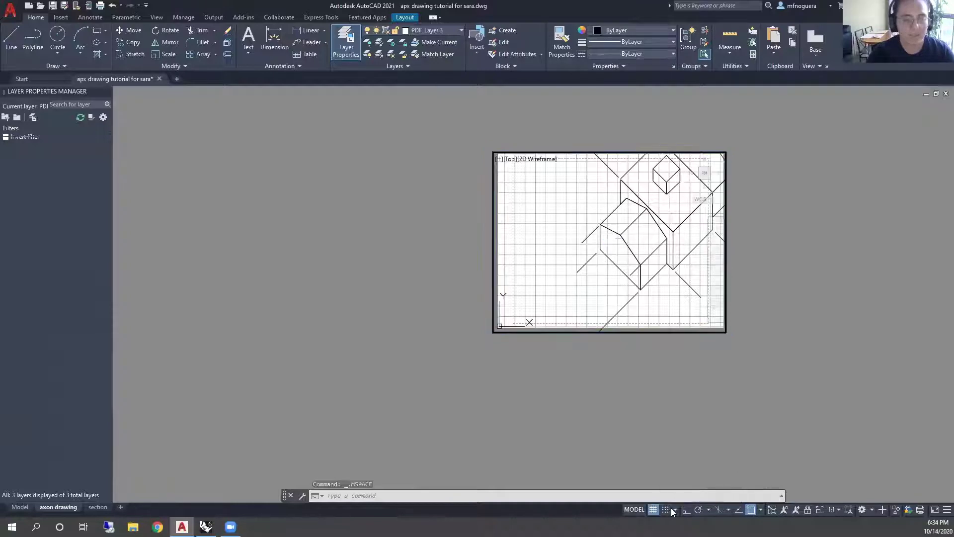
pyautogui.scroll(3, 646, 163)
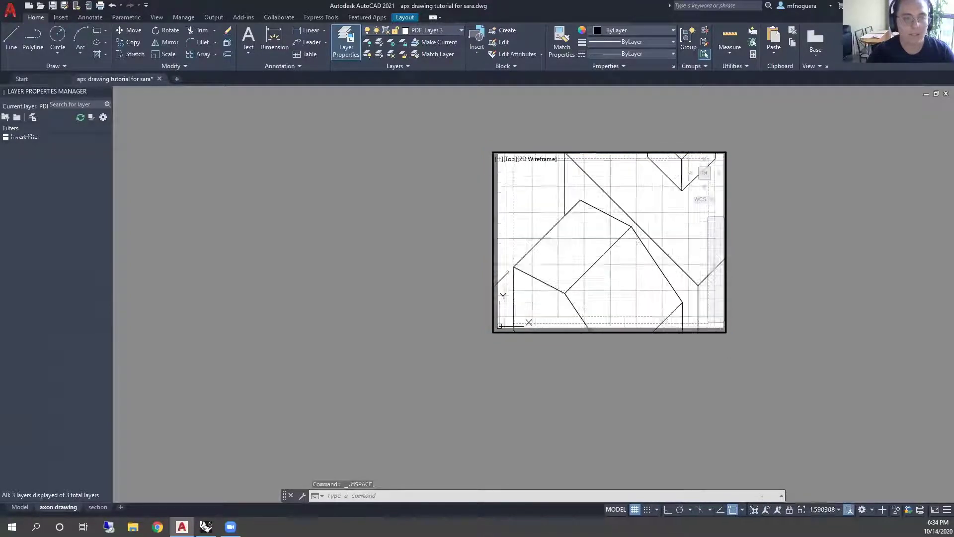
pyautogui.scroll(-5, 656, 184)
pyautogui.scroll(5, 599, 224)
pyautogui.scroll(-4, 599, 223)
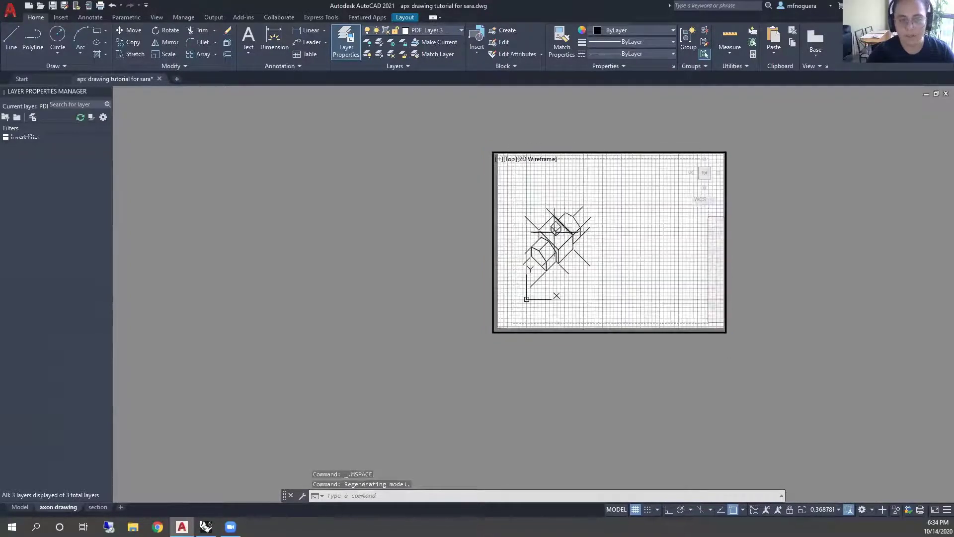
pyautogui.scroll(2, 561, 233)
pyautogui.scroll(-2, 567, 228)
pyautogui.scroll(2, 603, 230)
pyautogui.scroll(-3, 608, 241)
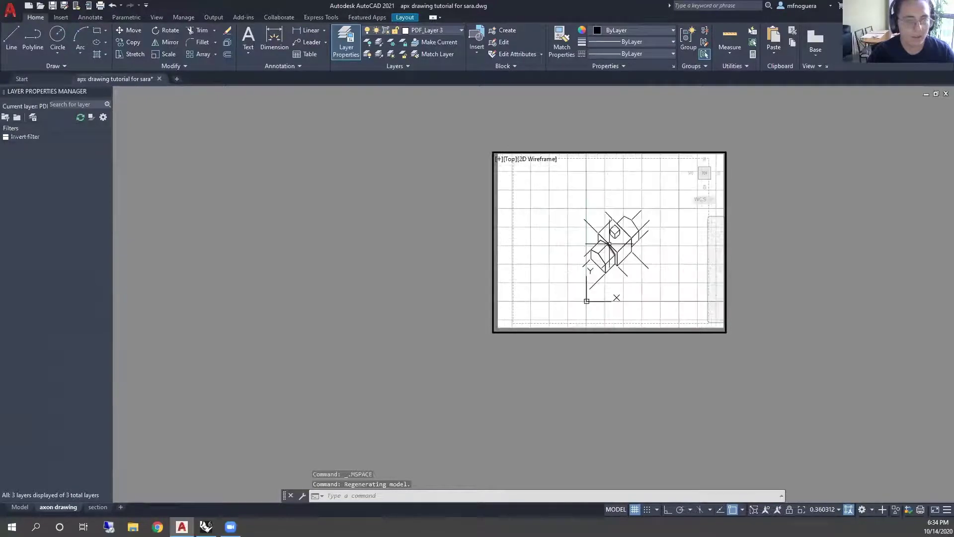
pyautogui.scroll(2, 616, 236)
pyautogui.scroll(-3, 562, 242)
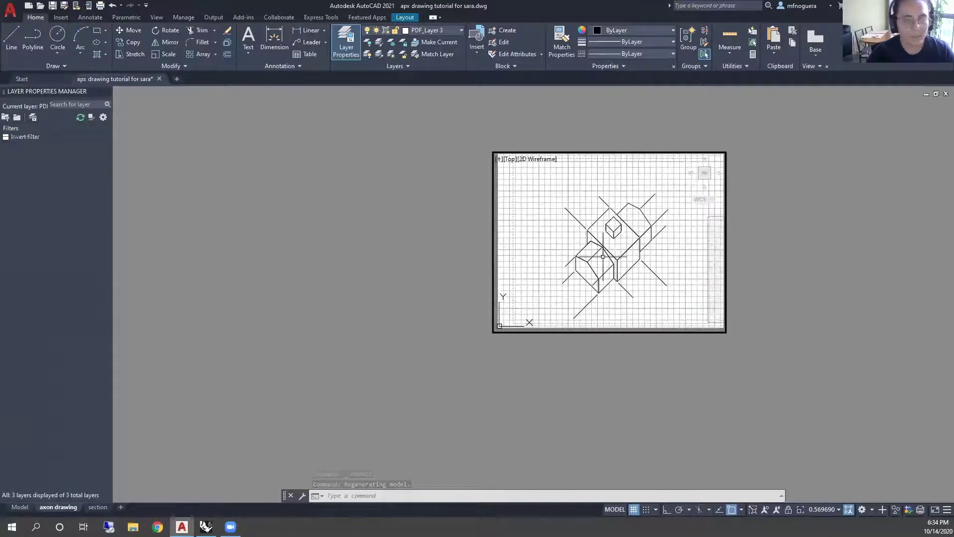
# Try the viewport scale at 1:1, and set it to 1/8" = 1'-0" instead
pyautogui.click(823, 510)
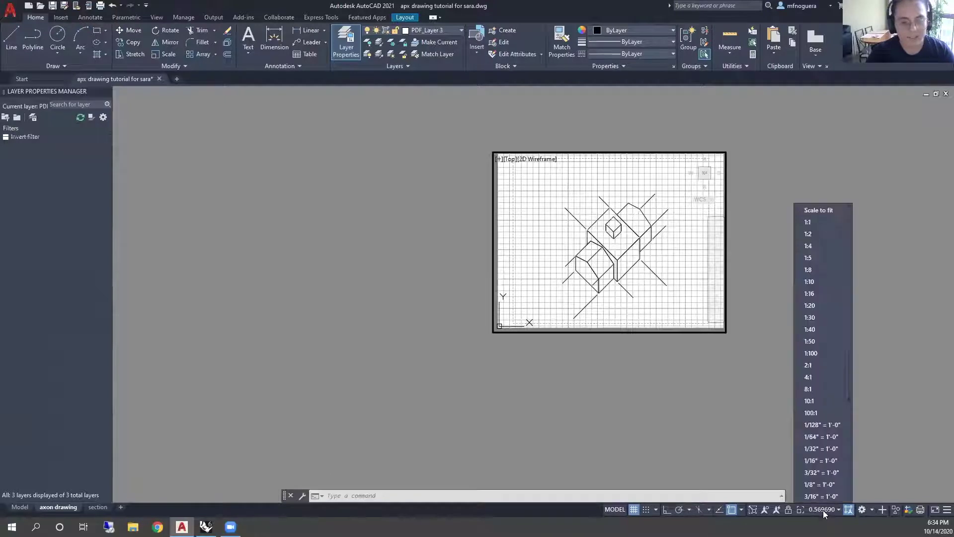
pyautogui.click(807, 221)
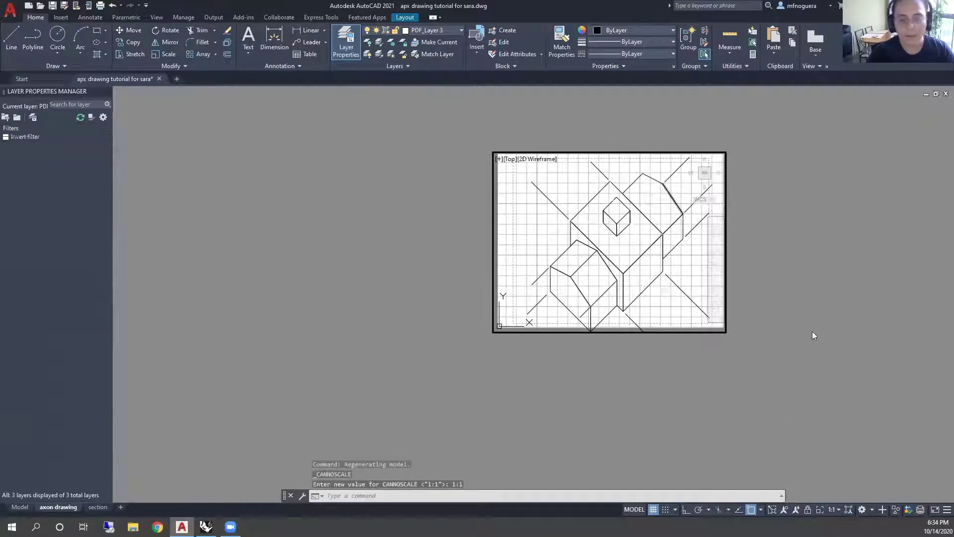
pyautogui.click(832, 509)
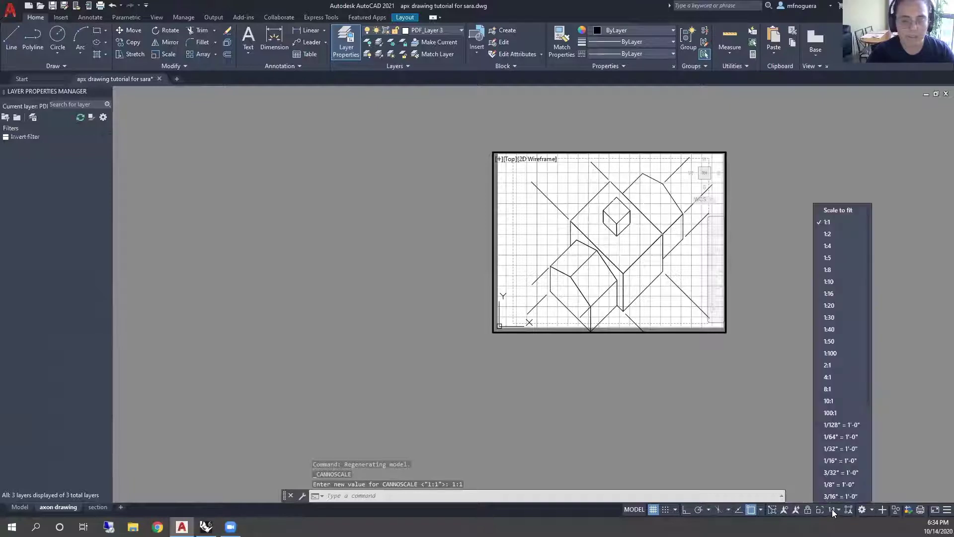
pyautogui.click(839, 456)
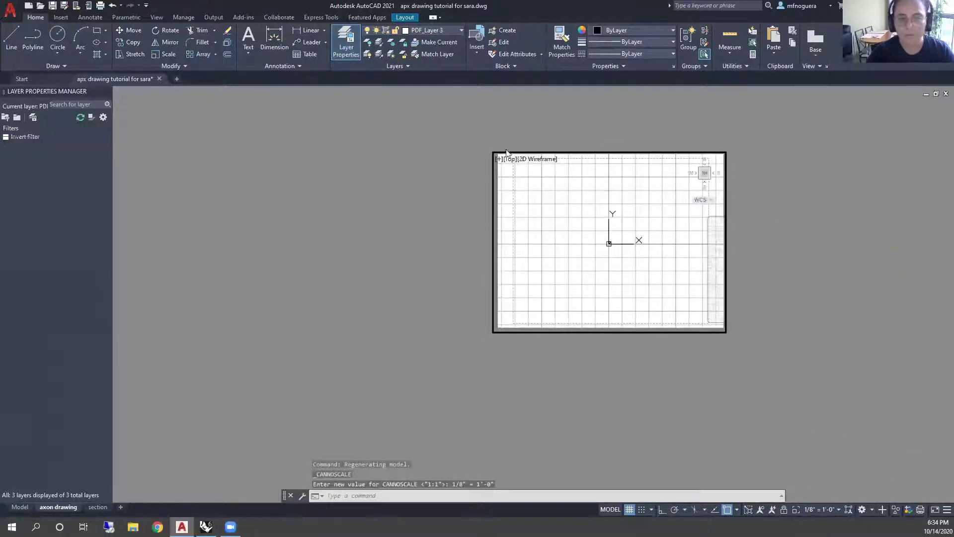
# Set the scale of the axon drawing layout's viewport to 1:1
pyautogui.click(810, 509)
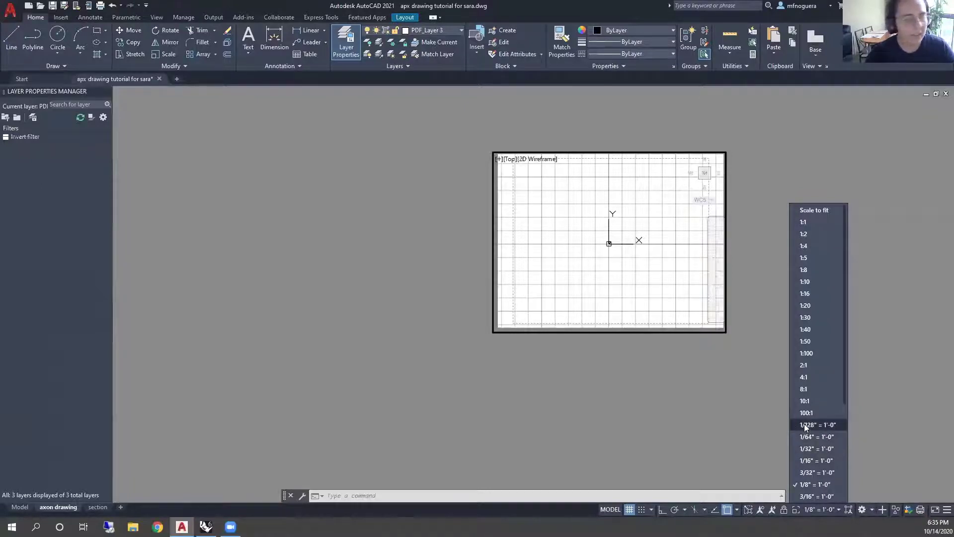
pyautogui.scroll(-1, 819, 471)
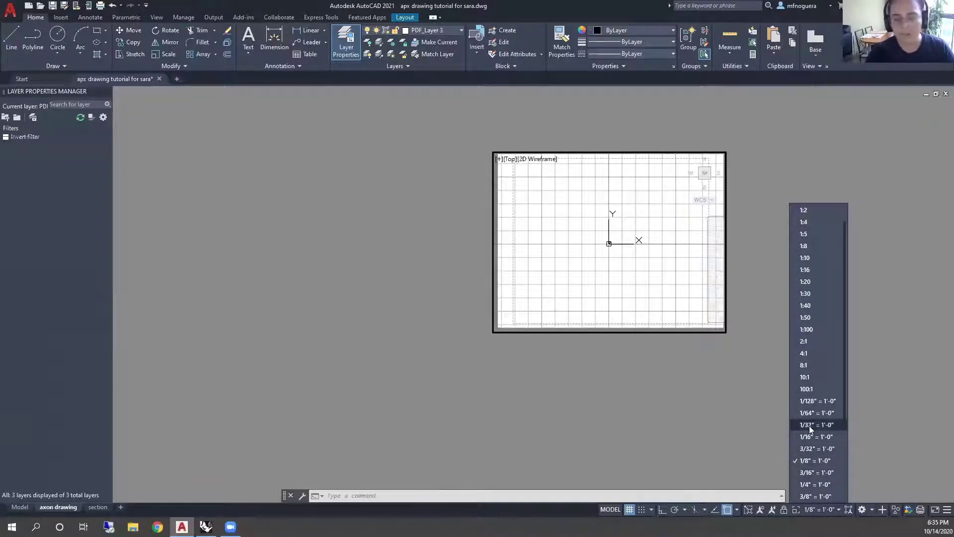
pyautogui.scroll(1, 809, 425)
pyautogui.scroll(-1, 809, 426)
pyautogui.scroll(1, 825, 393)
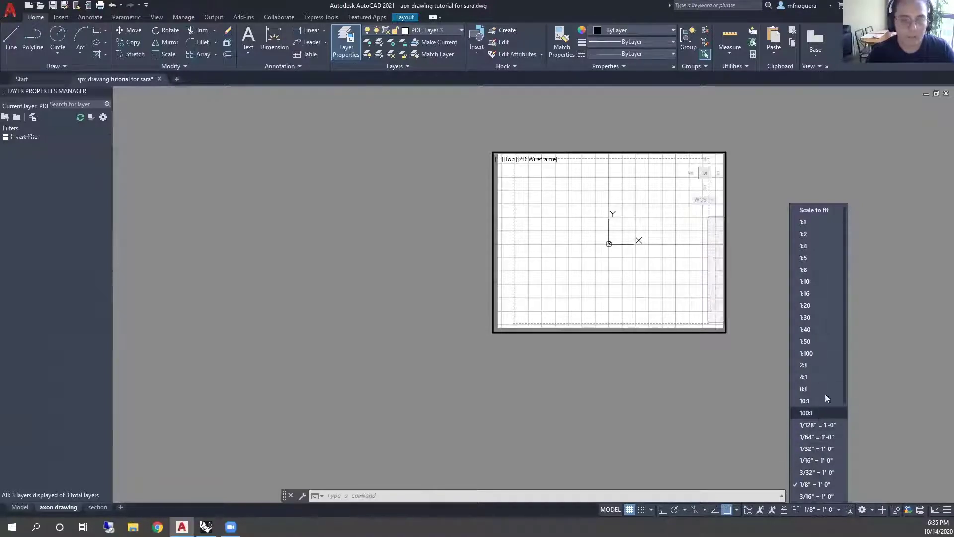
pyautogui.click(822, 225)
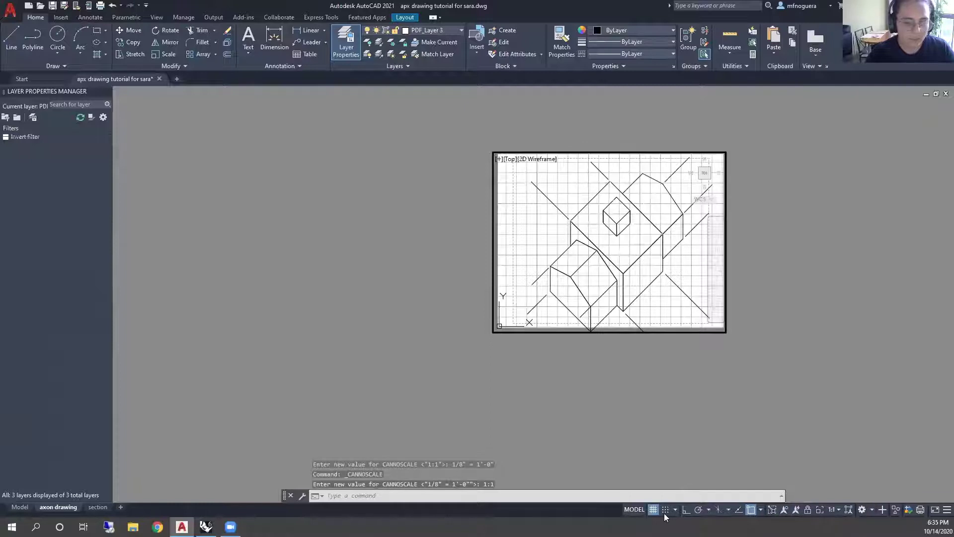
# Try the viewport scale at 1-1/2" = 1'-0"
pyautogui.click(836, 508)
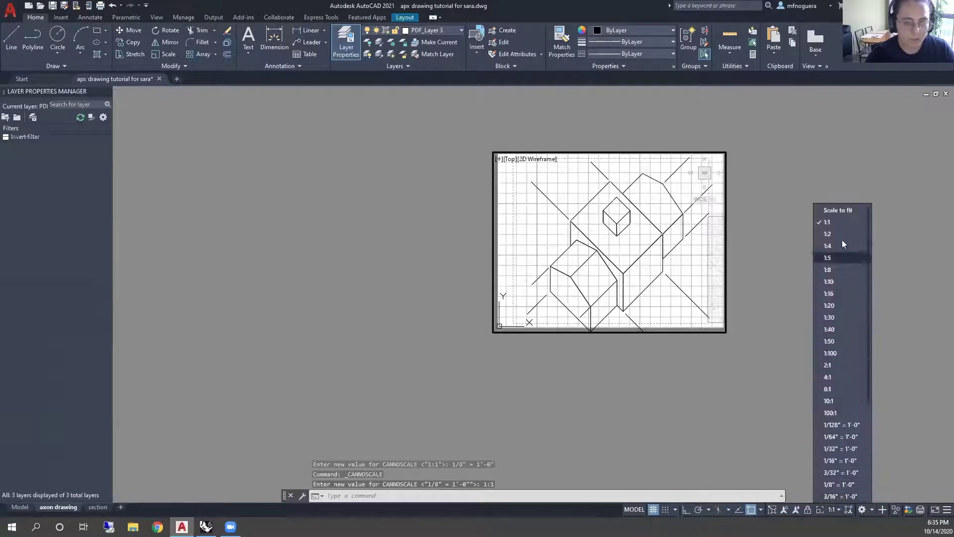
pyautogui.scroll(-2, 856, 433)
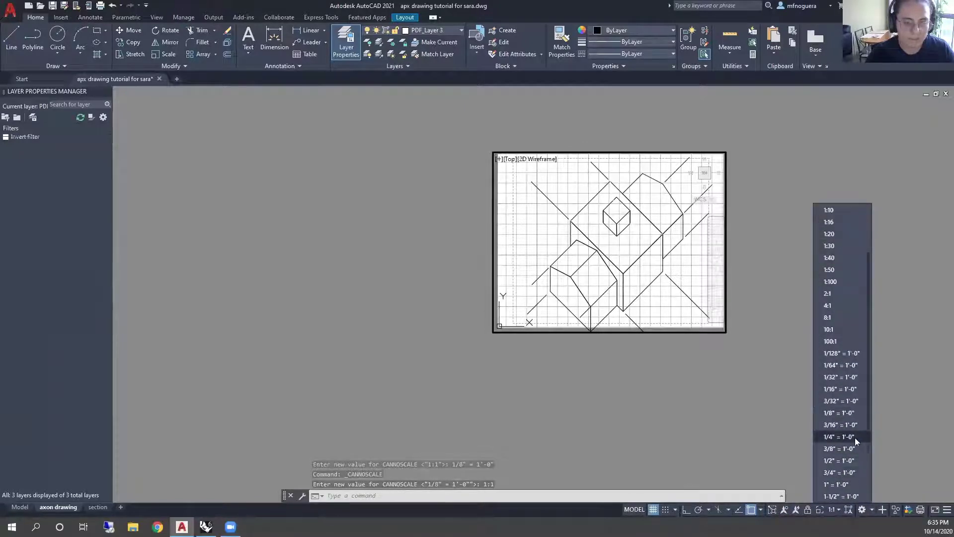
pyautogui.click(858, 481)
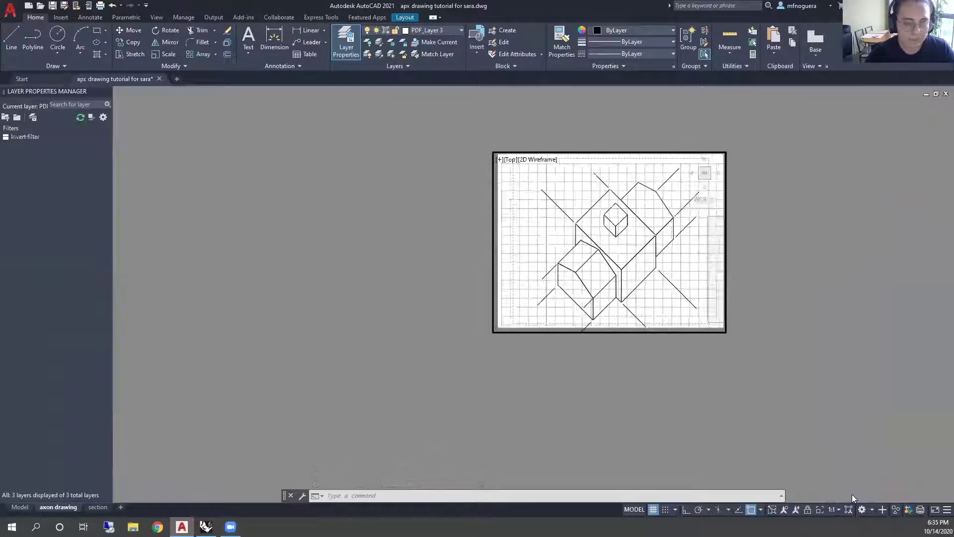
# Return the viewport scale to 1:1, and shrink and centre the axonometric drawing so it sits fully inside the sheet
pyautogui.click(828, 508)
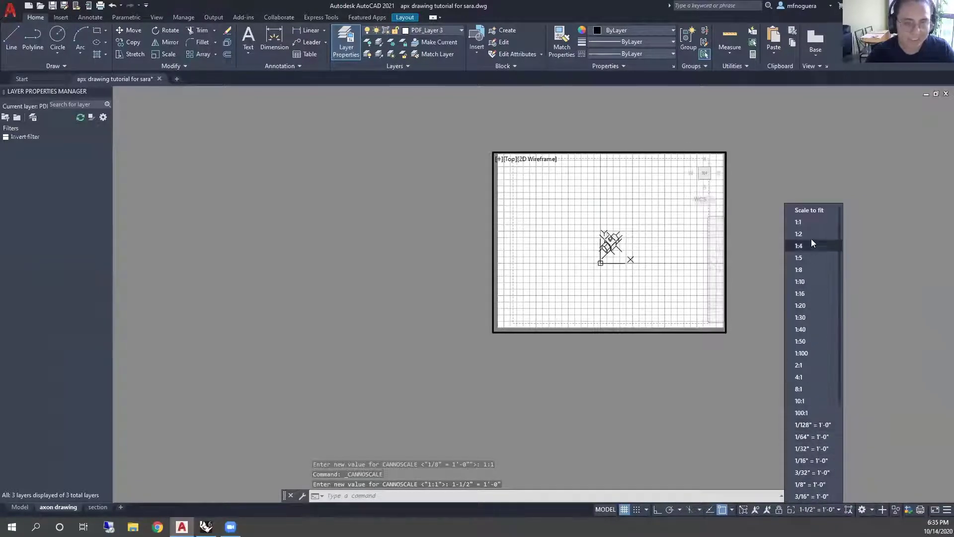
pyautogui.click(800, 221)
pyautogui.scroll(-1, 617, 246)
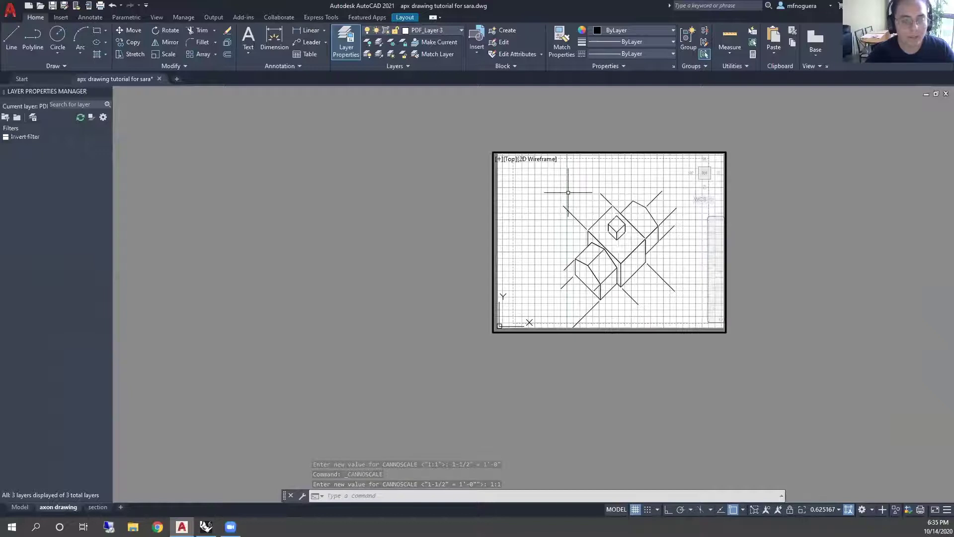
pyautogui.click(715, 251)
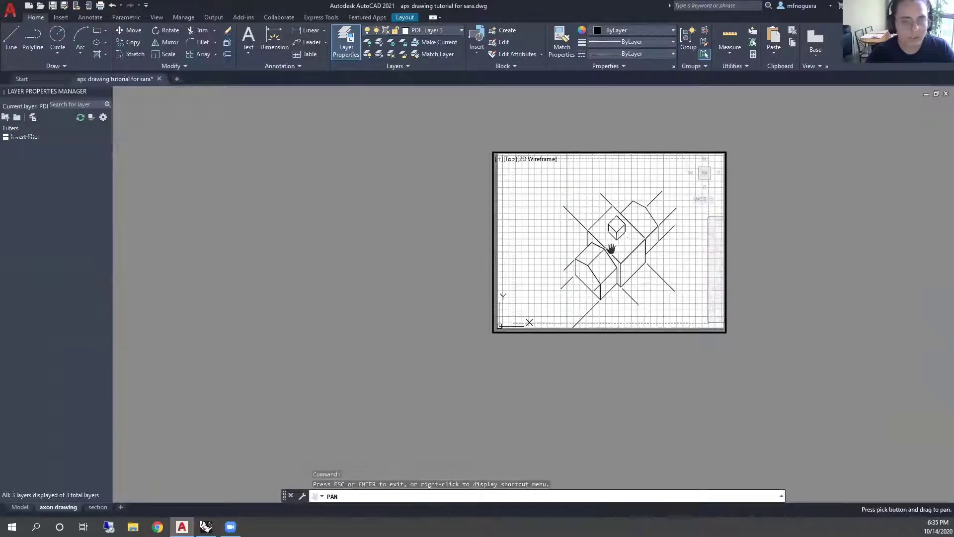
pyautogui.moveTo(635, 256); pyautogui.dragTo(625, 245)
pyautogui.press('Escape')
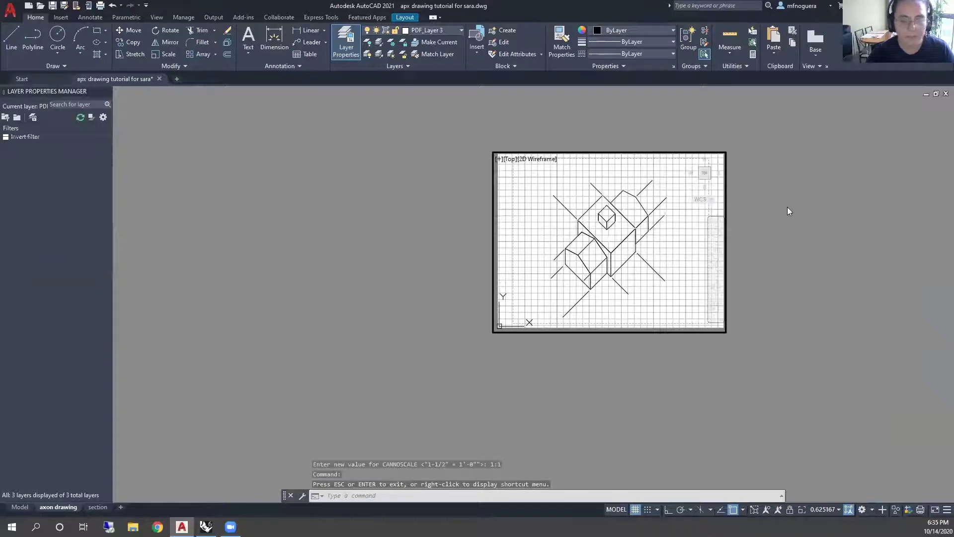
# Plot the axon drawing layout as a single sheet using the Adobe PDF plotter
pyautogui.hotkey('ctrl', 'p')
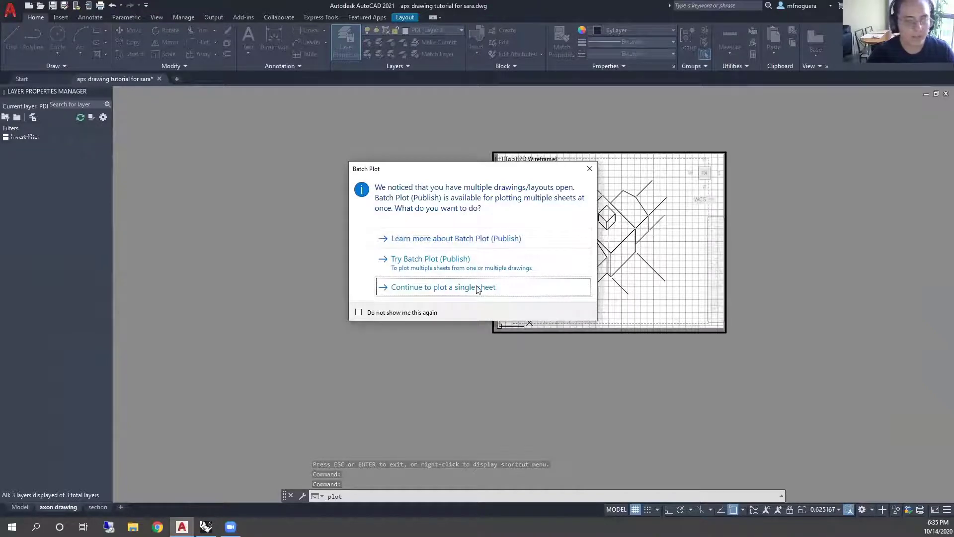
pyautogui.click(443, 288)
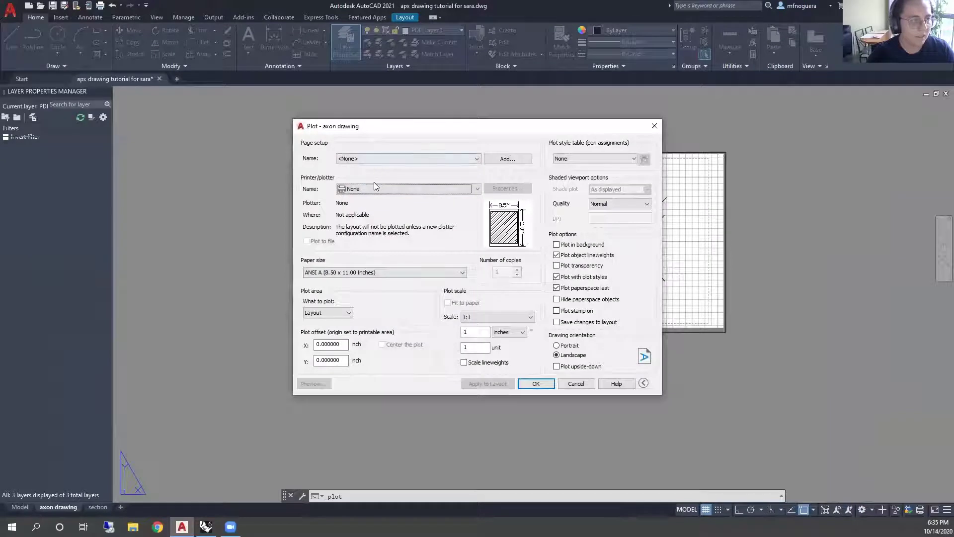
pyautogui.click(374, 186)
pyautogui.click(393, 252)
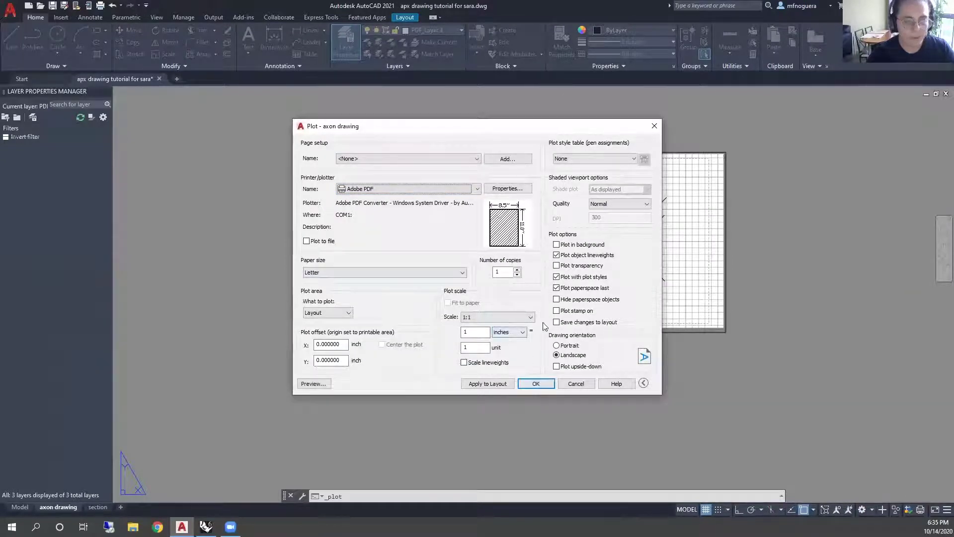
pyautogui.click(534, 380)
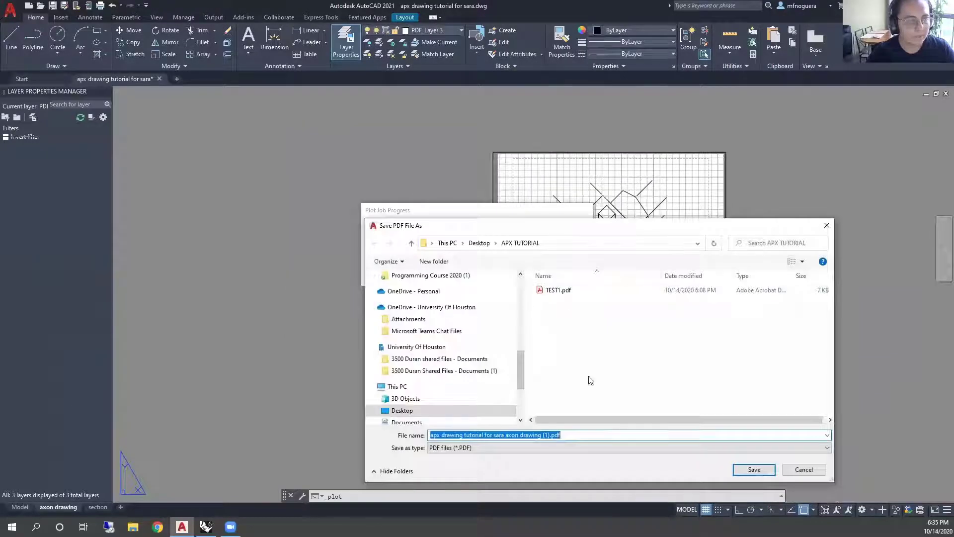
# Save the plotted PDF as "Autocad file" in the APX TUTORIAL folder
pyautogui.press('BackSpace')
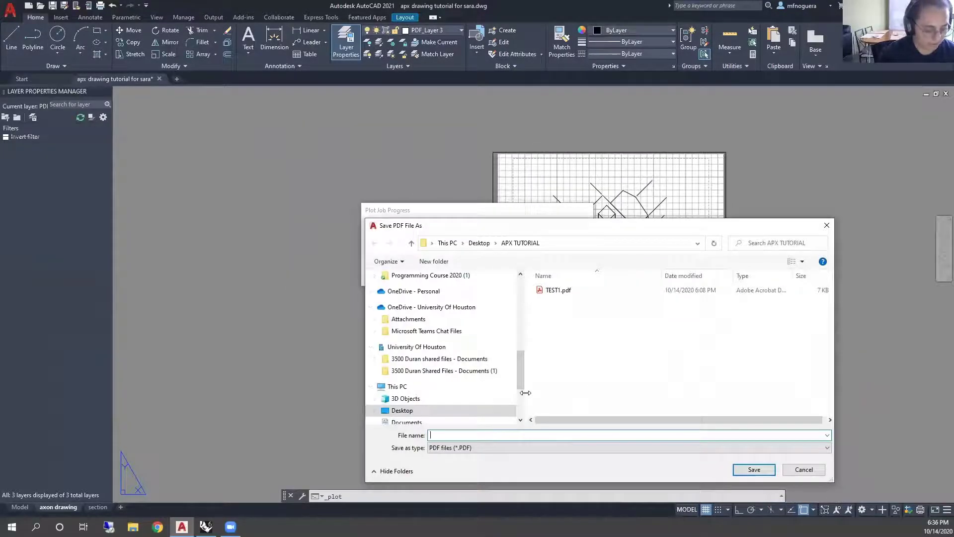
pyautogui.write('APO')
pyautogui.write('utocad file')
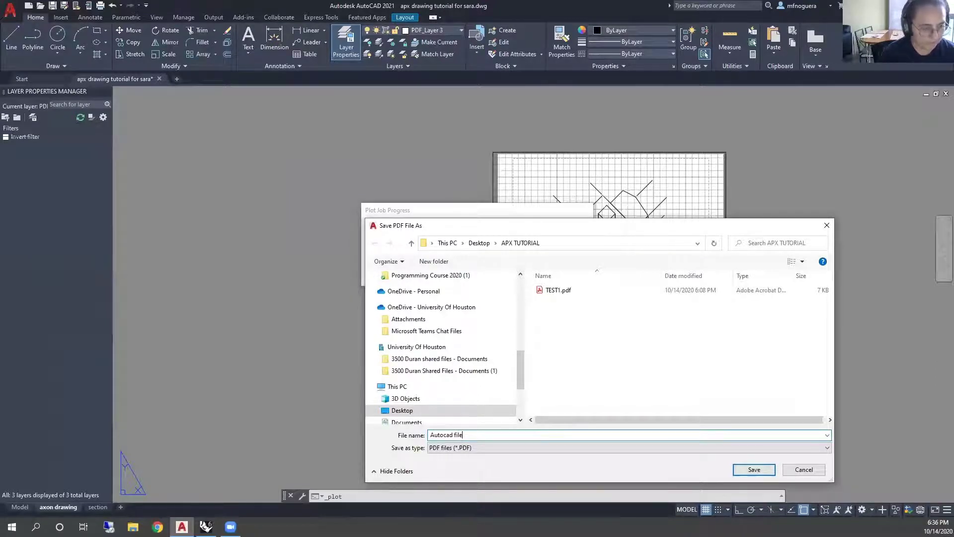
pyautogui.press('Return')
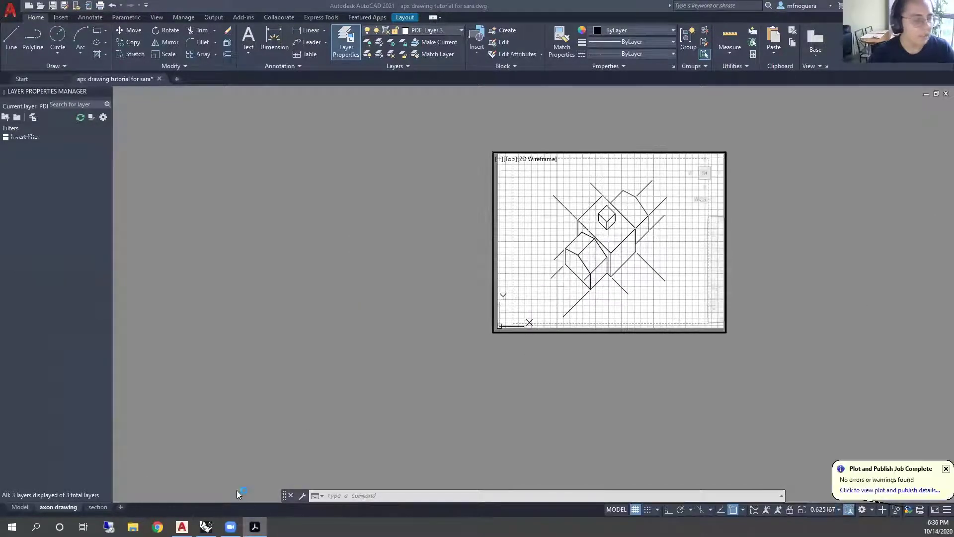
# Switch to Rhino and open the print setup, keeping Adobe PDF as the destination
pyautogui.click(205, 526)
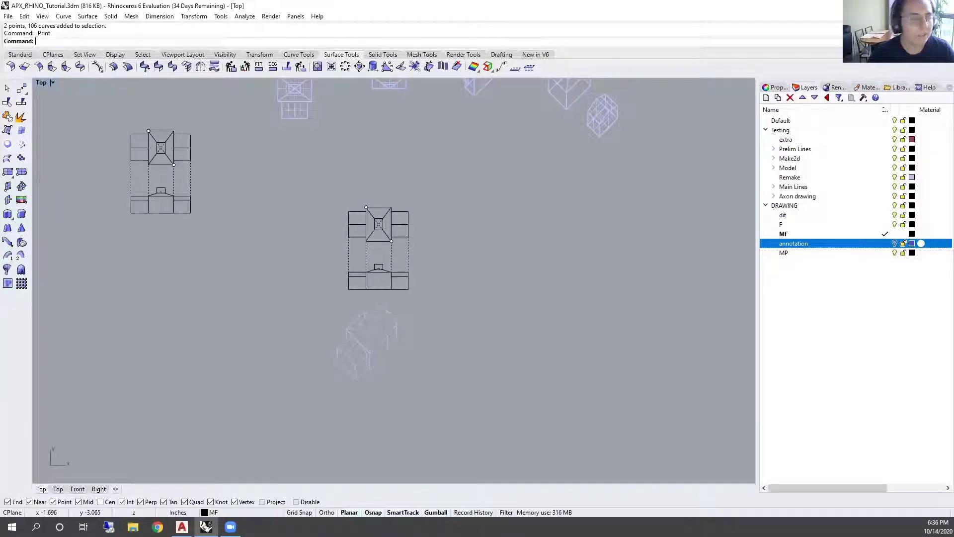
pyautogui.click(8, 16)
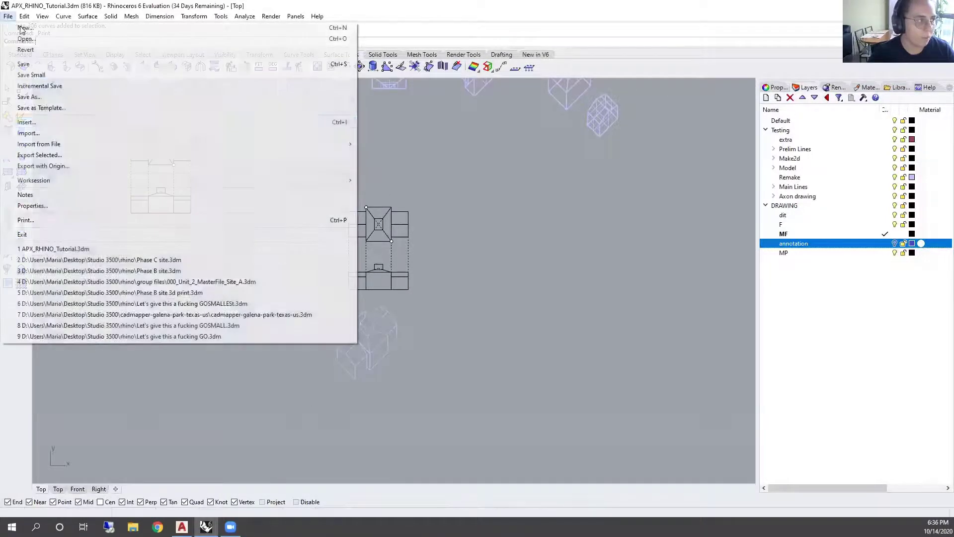
pyautogui.click(54, 219)
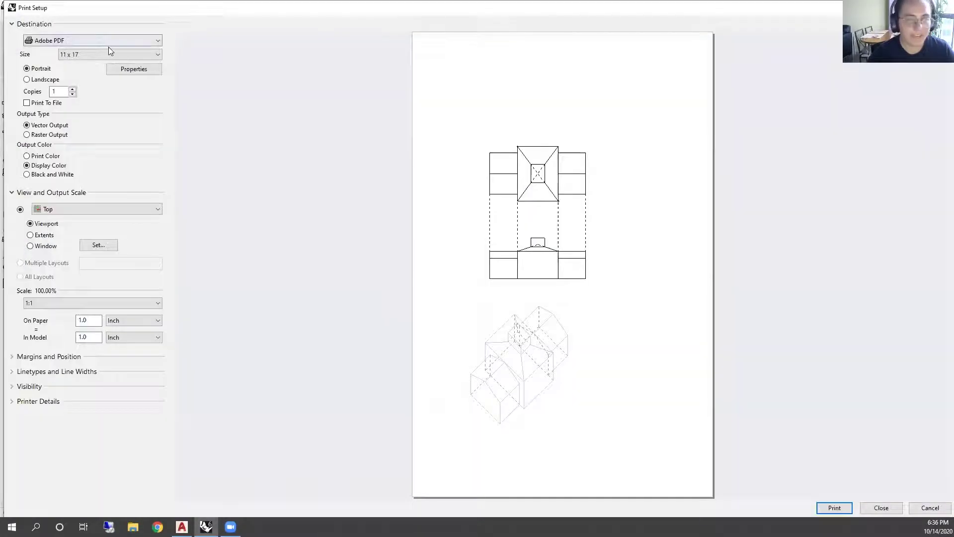
pyautogui.click(80, 45)
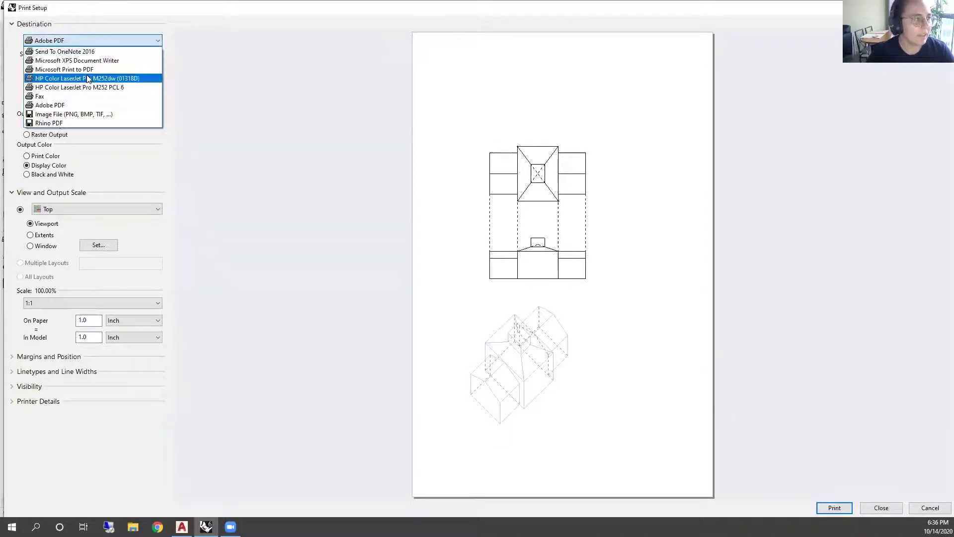
pyautogui.click(134, 152)
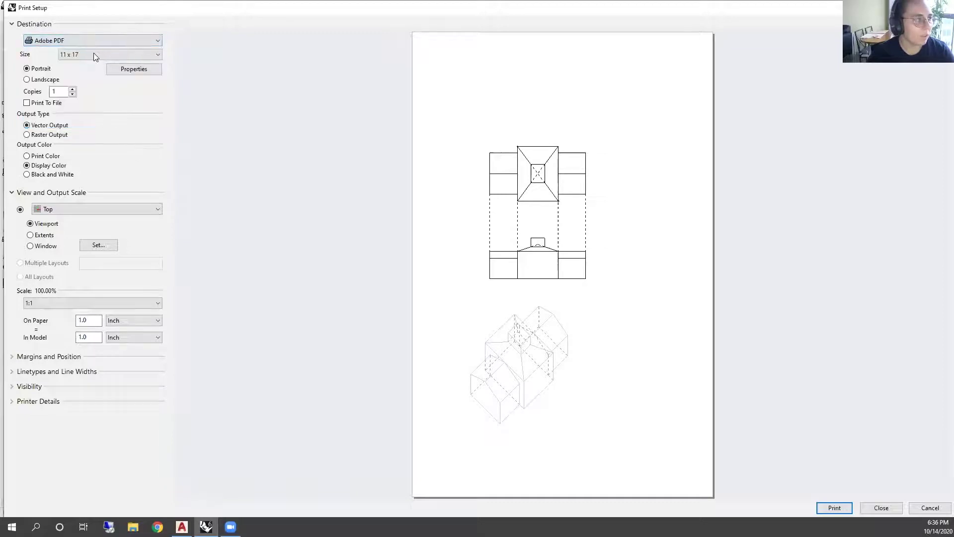
# Set the print paper size to Letter
pyautogui.click(95, 55)
pyautogui.scroll(3, 118, 186)
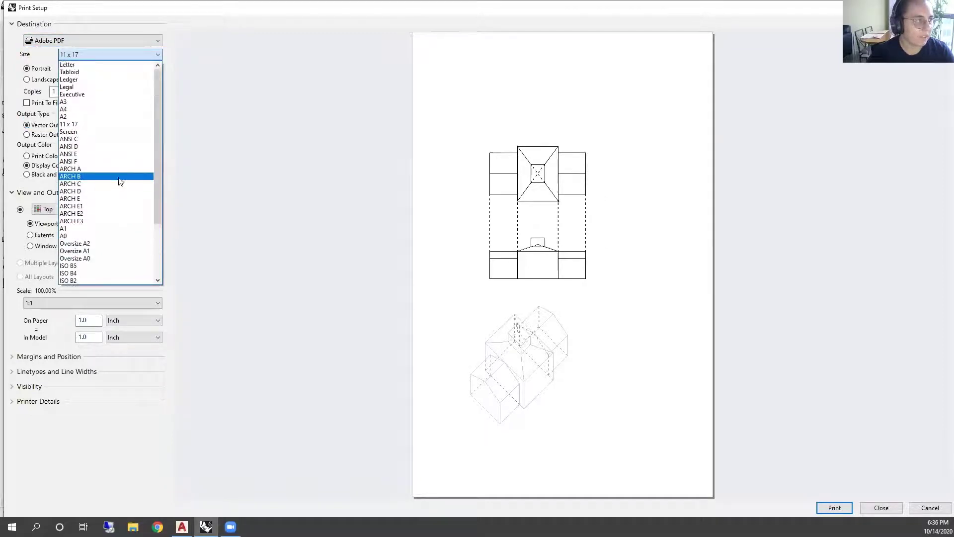
pyautogui.click(97, 66)
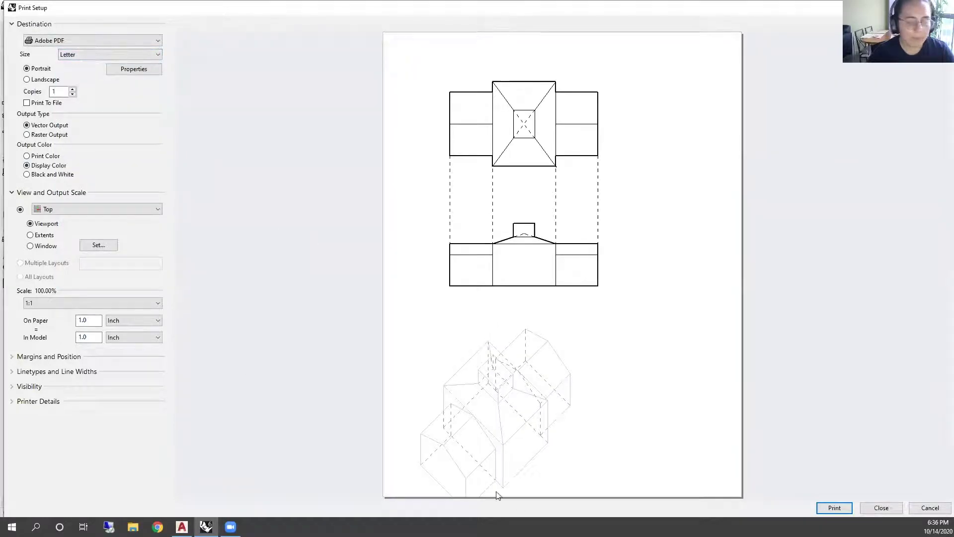
# Define the print area as a window and move it so the plan, elevation and entire axonometric drawing fit the page
pyautogui.click(99, 244)
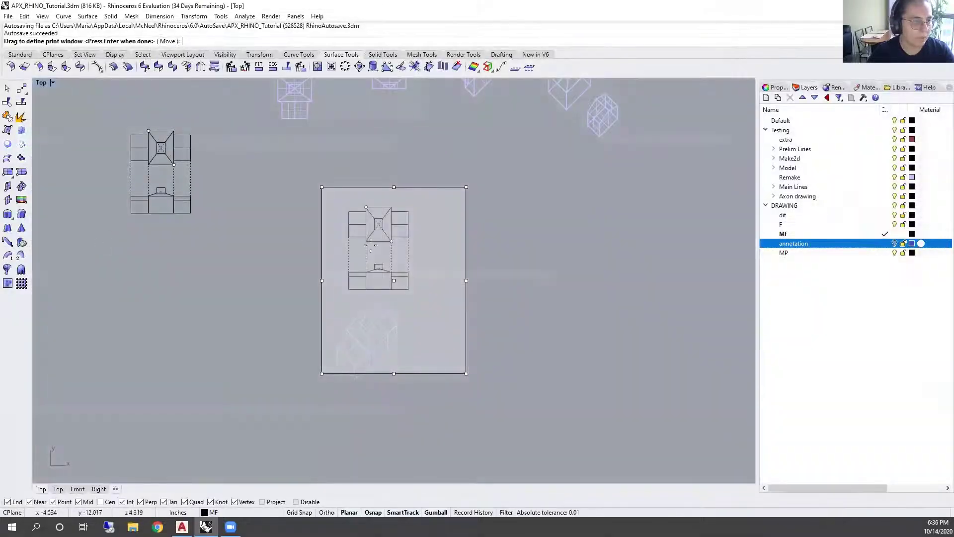
pyautogui.scroll(3, 370, 258)
pyautogui.click(410, 269)
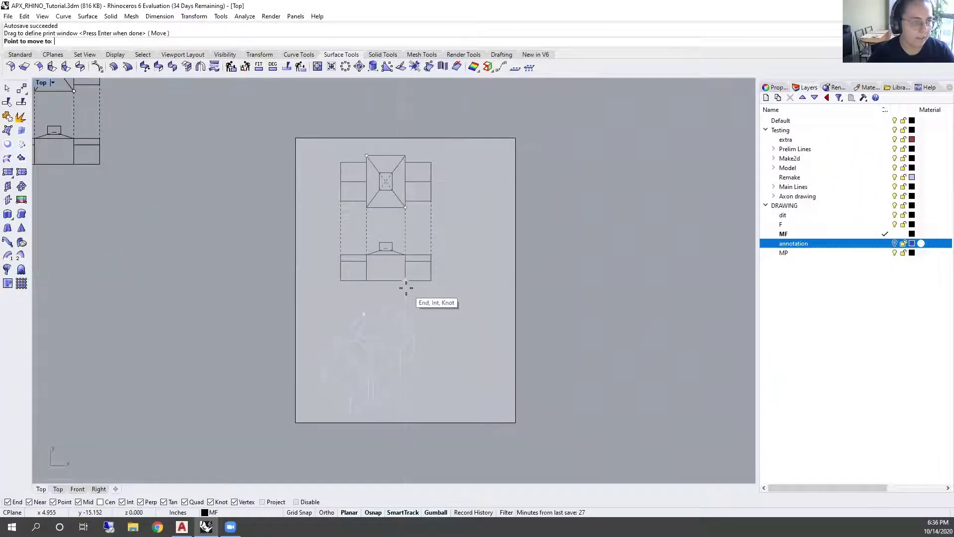
pyautogui.click(406, 288)
pyautogui.press('Return')
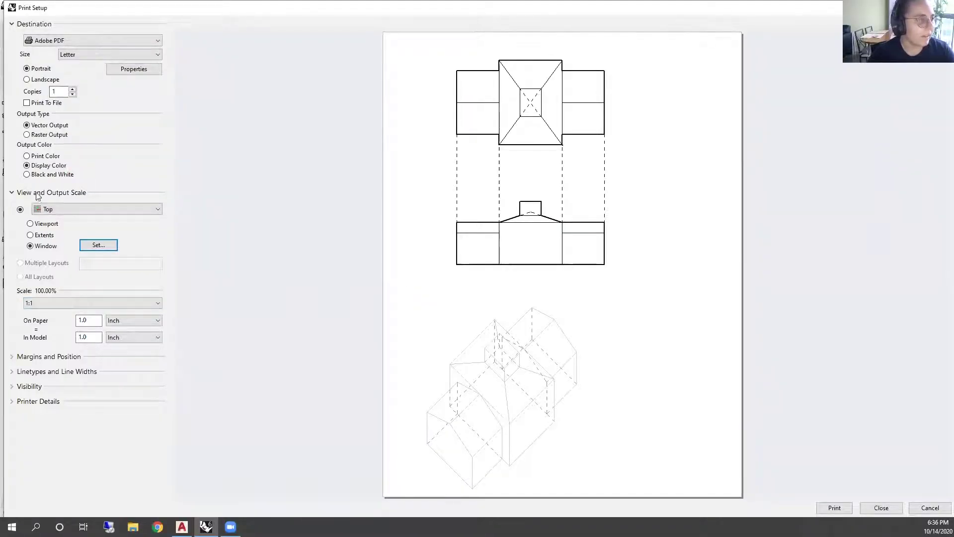
# Compare the Black and White output colour, and set the output to Print Color
pyautogui.click(37, 158)
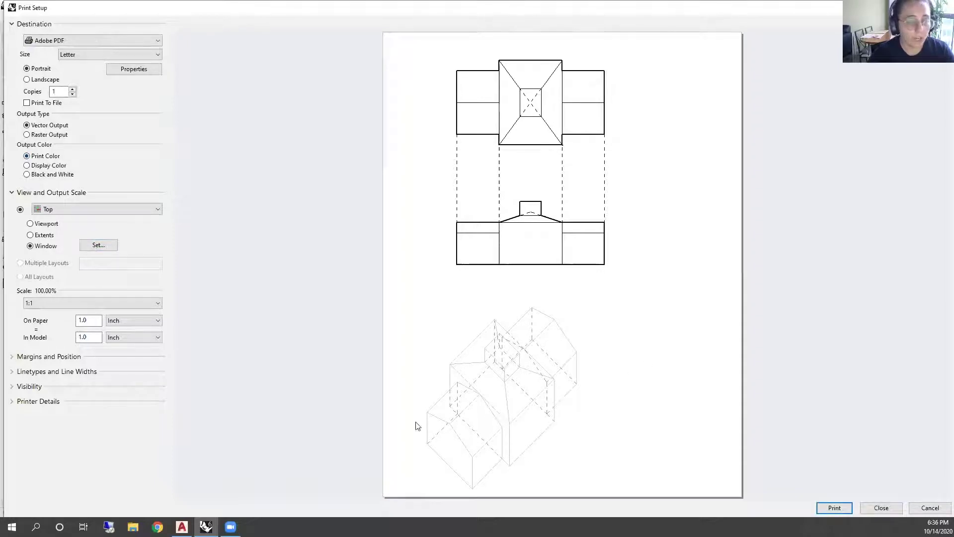
pyautogui.click(49, 174)
pyautogui.click(45, 159)
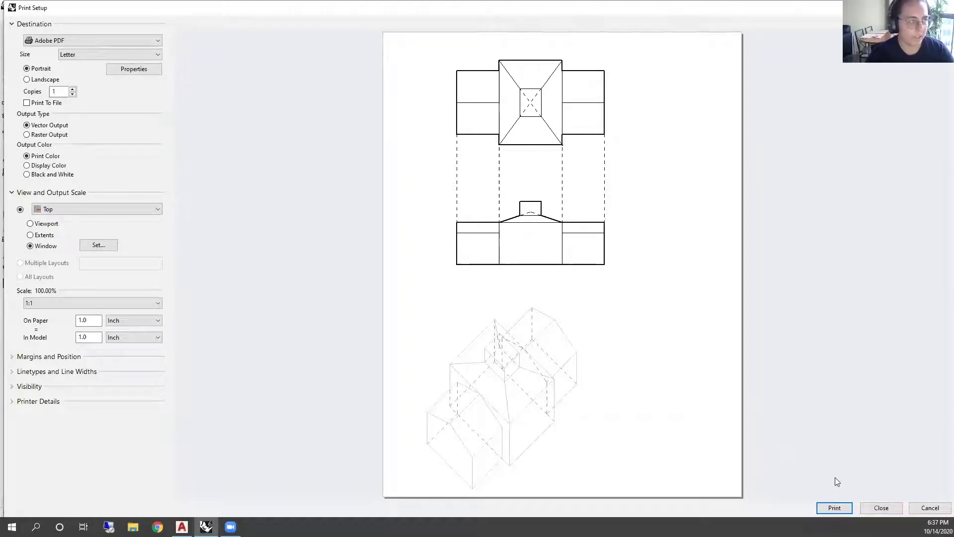
# Print the page and save the PDF as "Rhino file" in the APX TUTORIAL folder on the Desktop, clearing the window away
pyautogui.click(835, 507)
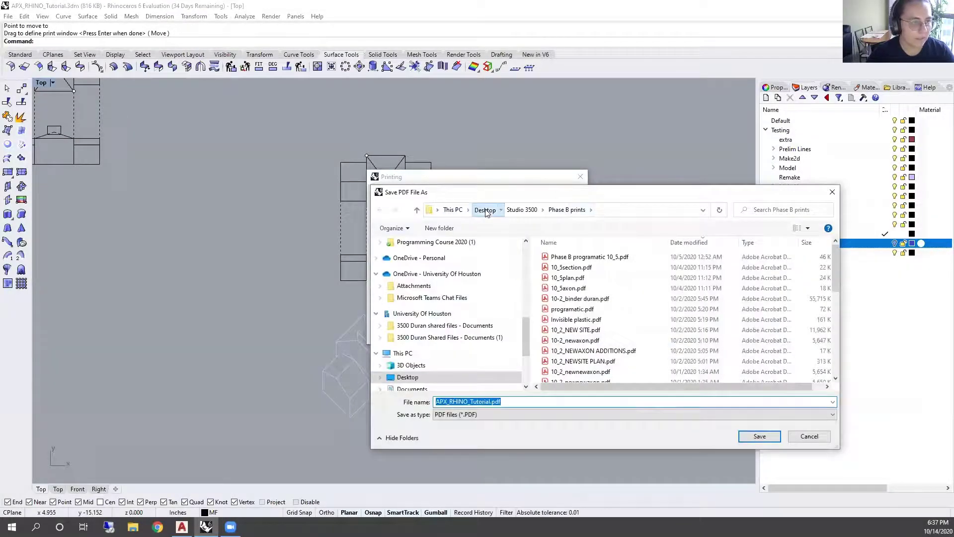
pyautogui.click(485, 211)
pyautogui.doubleClick(442, 259)
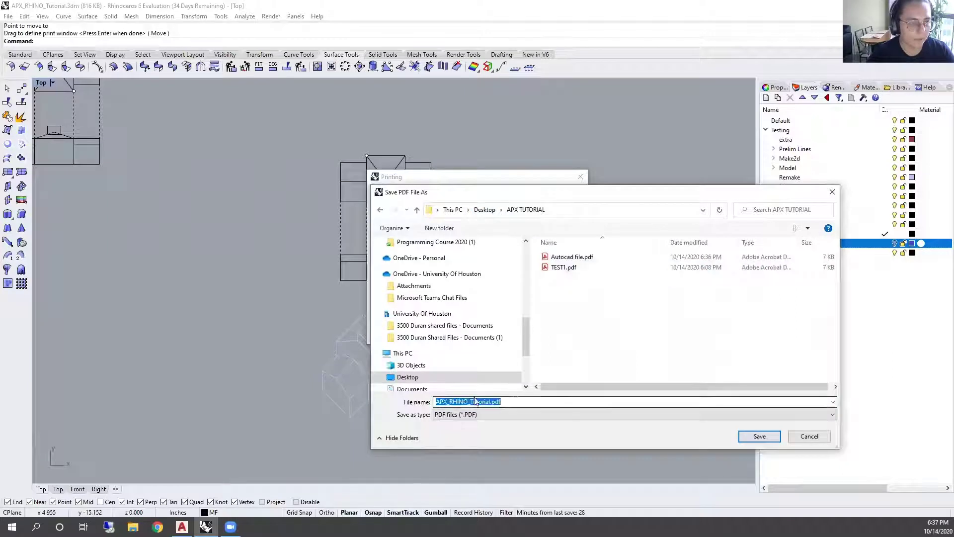
pyautogui.write('Rhino')
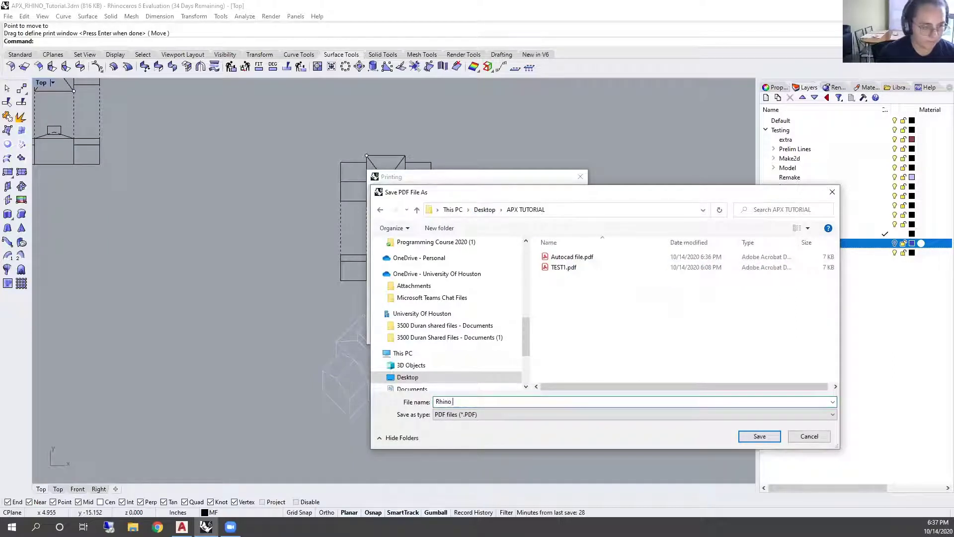
pyautogui.write(' file')
pyautogui.press('Return')
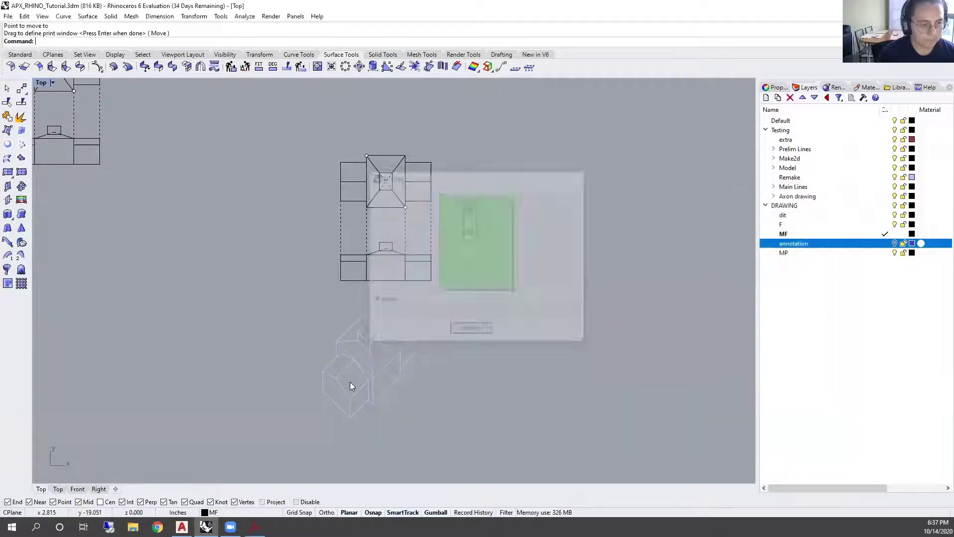
pyautogui.click(896, 6)
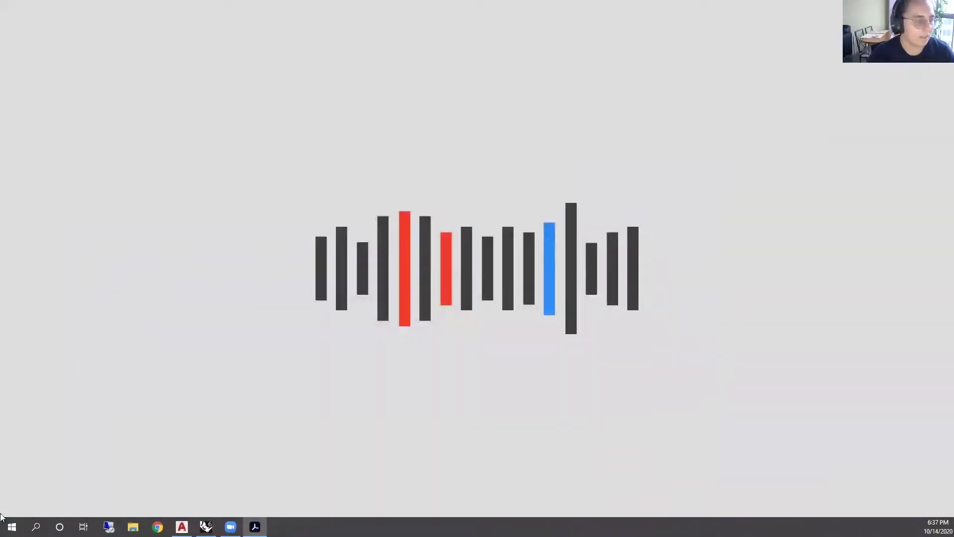
# Switch to Adobe Illustrator 2020 and create a new portrait document, 8.5 in wide and 11 in high, with inches as units
pyautogui.click(10, 525)
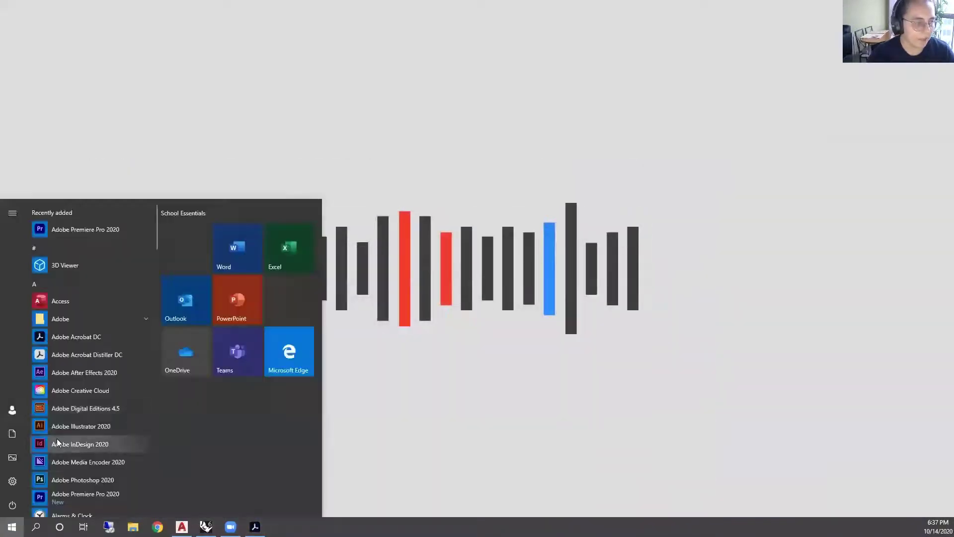
pyautogui.click(60, 430)
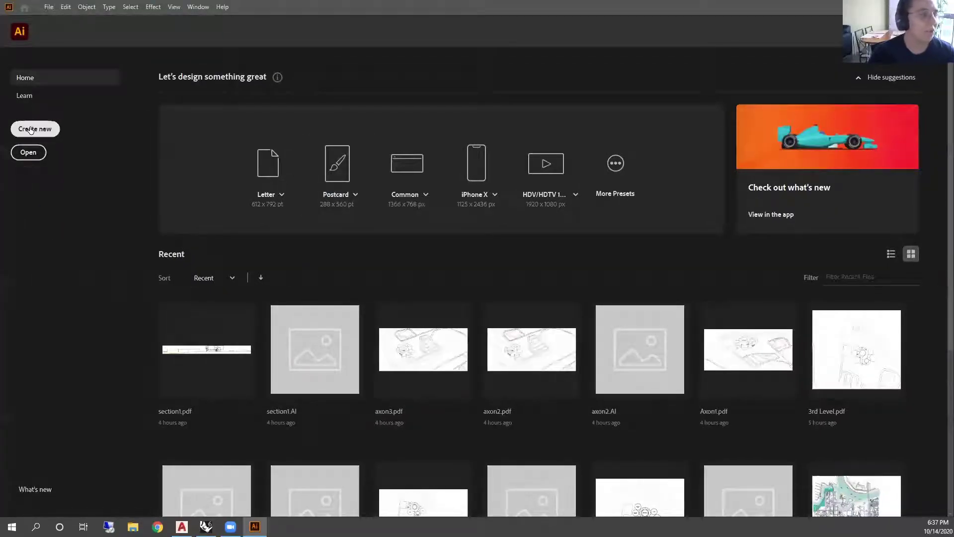
pyautogui.click(34, 129)
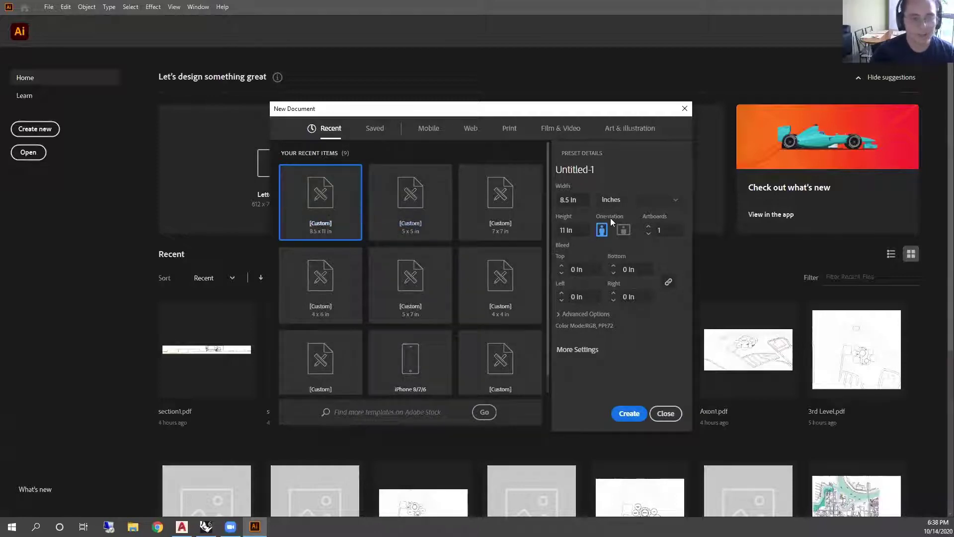
pyautogui.click(657, 200)
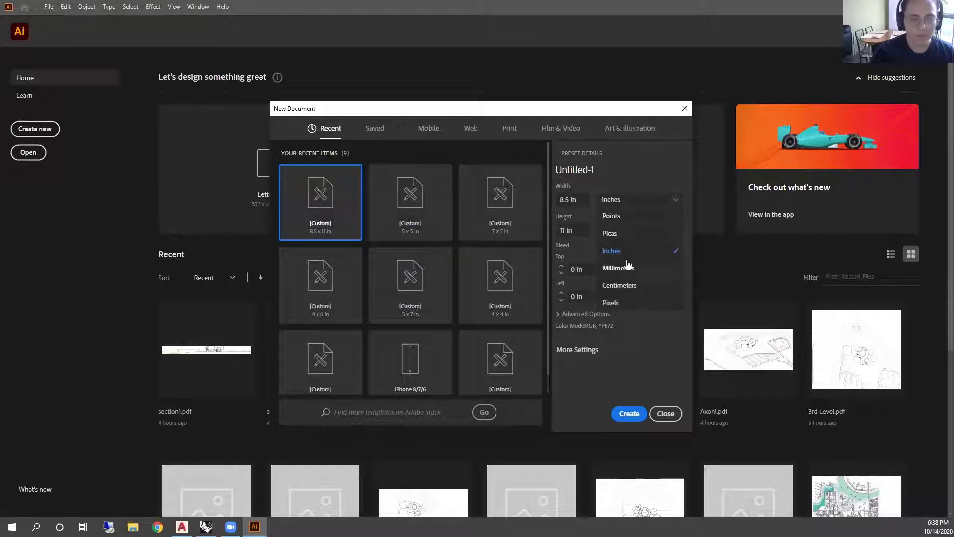
pyautogui.click(616, 251)
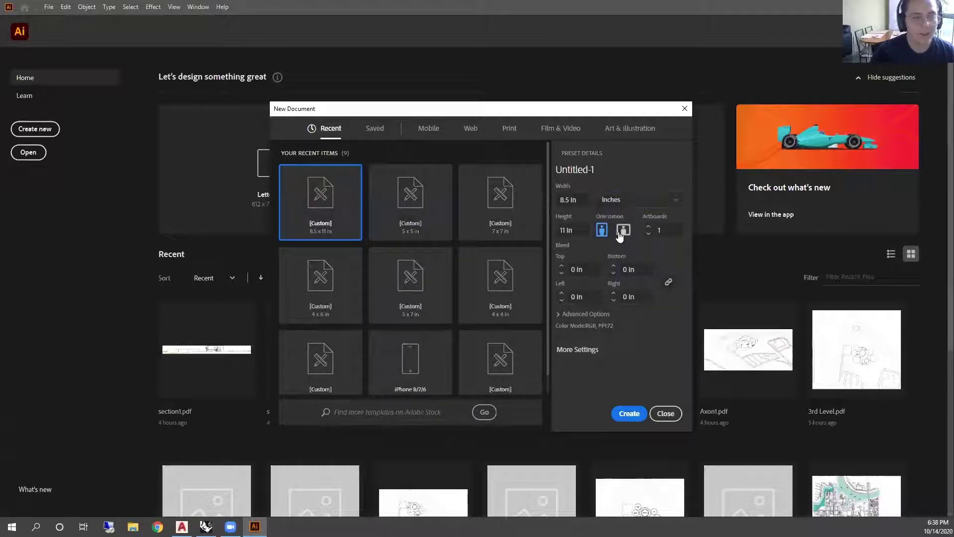
pyautogui.click(629, 413)
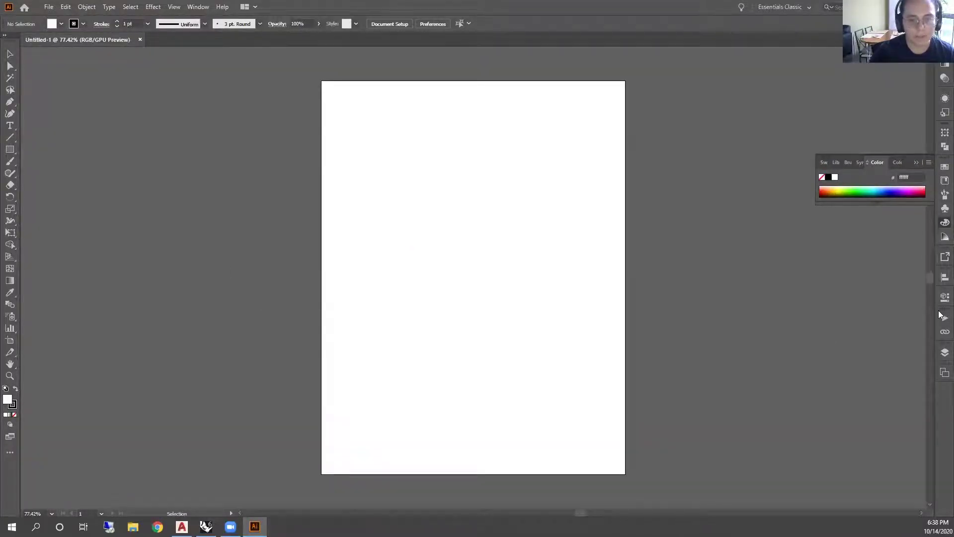
# Change Artboard 1 to landscape orientation, 11 by 8.5 in, in its artboard options
pyautogui.click(943, 374)
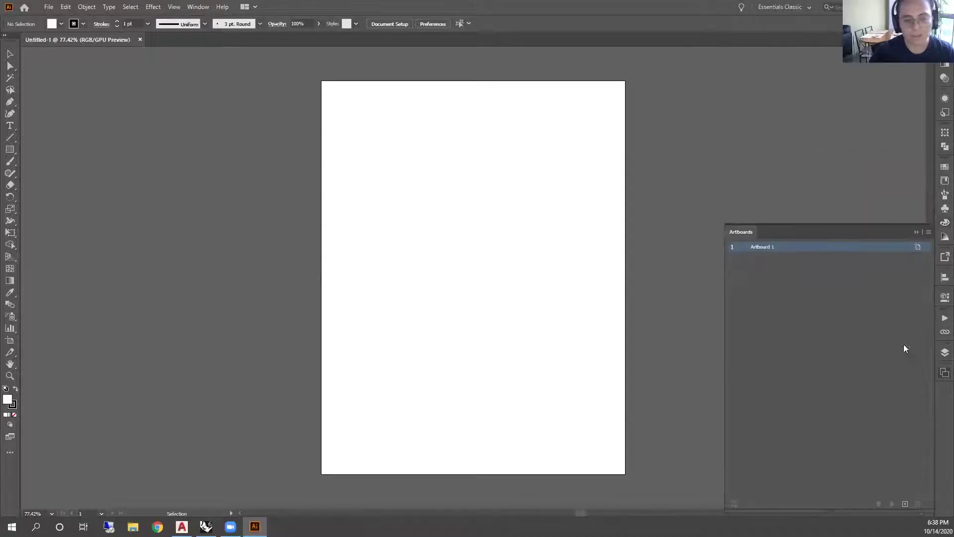
pyautogui.click(917, 247)
pyautogui.click(445, 189)
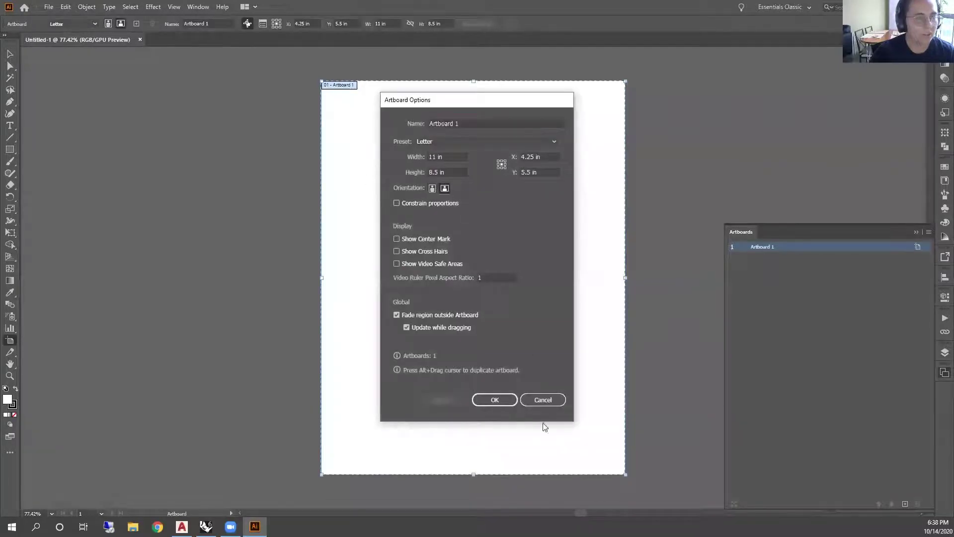
pyautogui.click(494, 400)
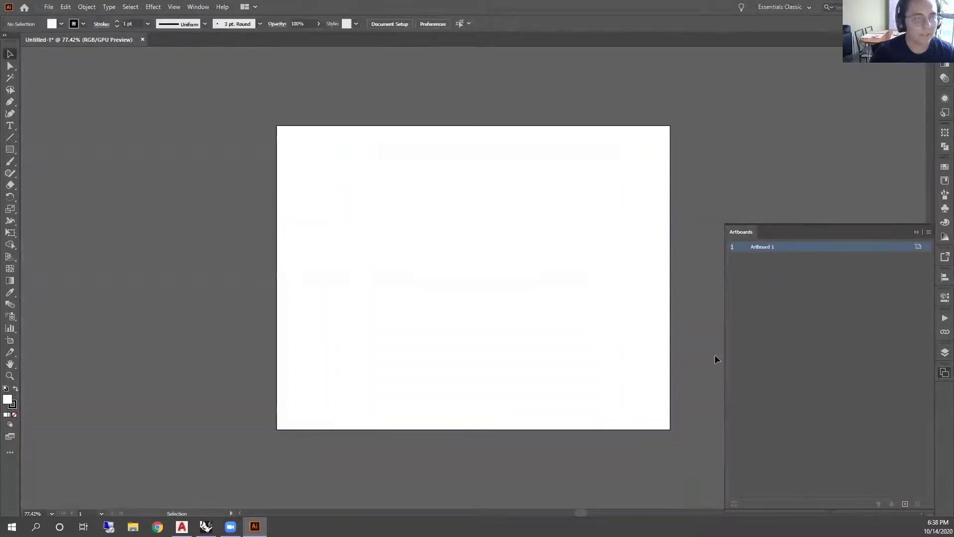
# Return Artboard 1 to portrait orientation, 8.5 by 11 in, and put the artboard list away
pyautogui.click(918, 246)
pyautogui.click(431, 189)
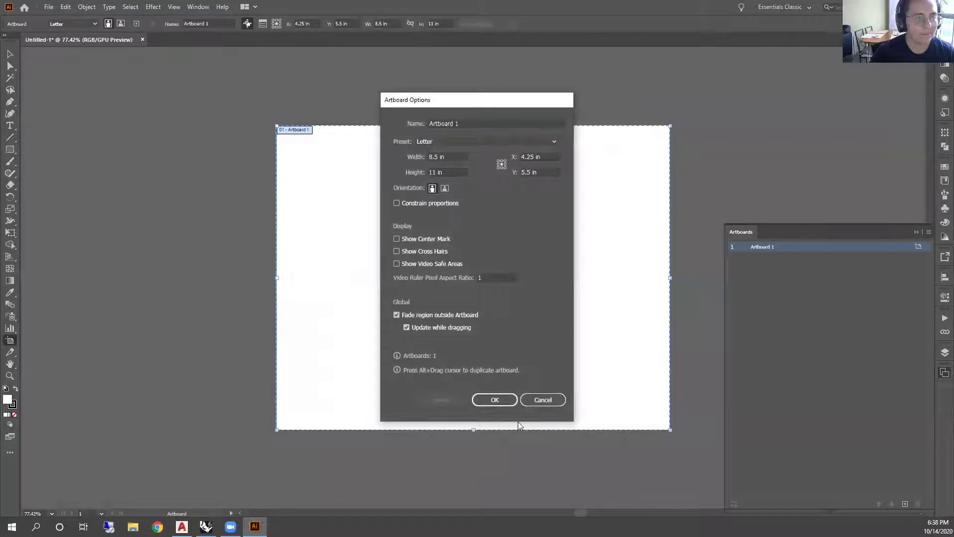
pyautogui.click(496, 400)
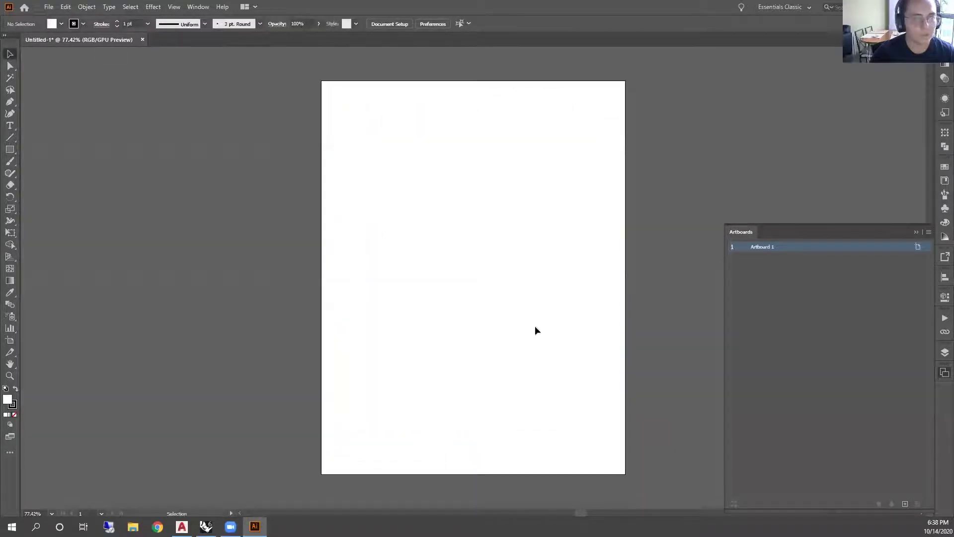
pyautogui.click(916, 232)
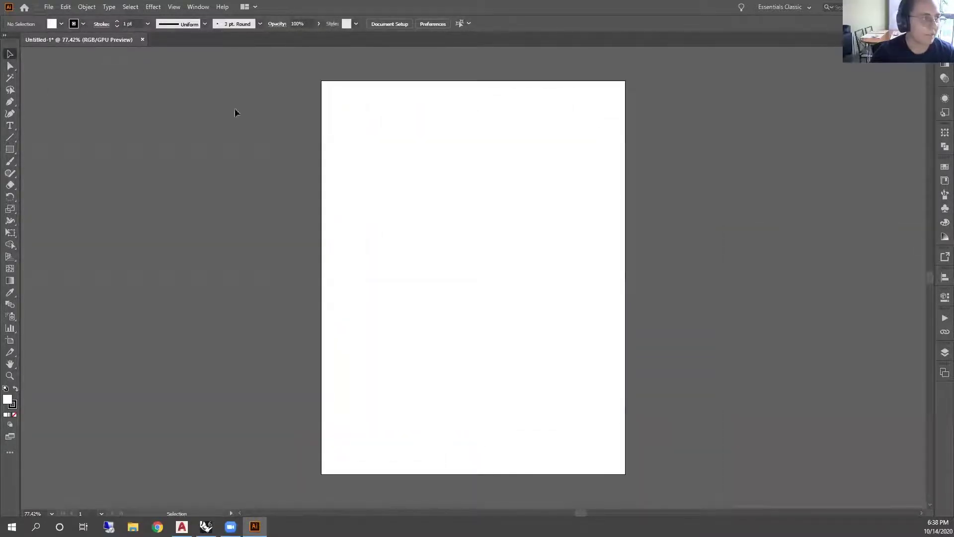
# Open "Autocad file.pdf" from the APX TUTORIAL folder on the Desktop and check that its linework can be selected
pyautogui.click(48, 7)
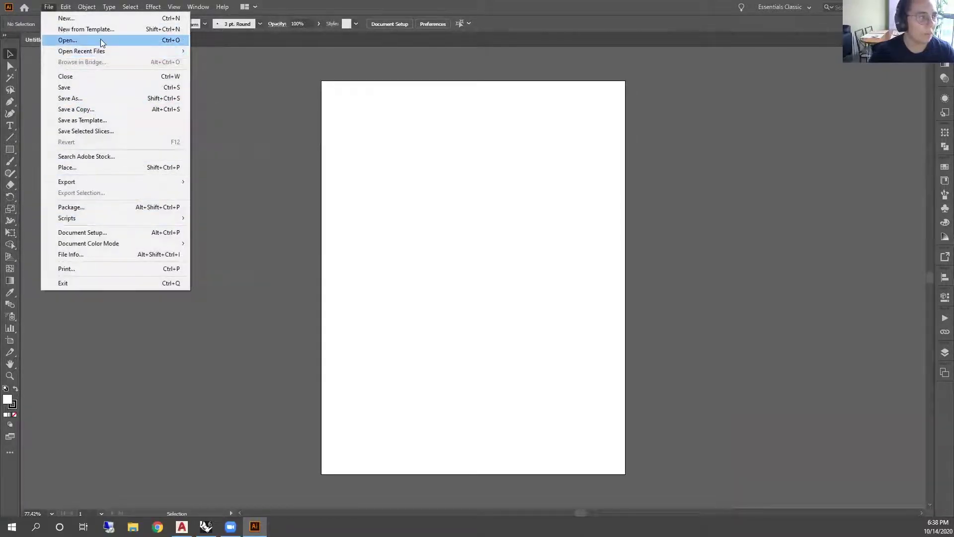
pyautogui.click(100, 40)
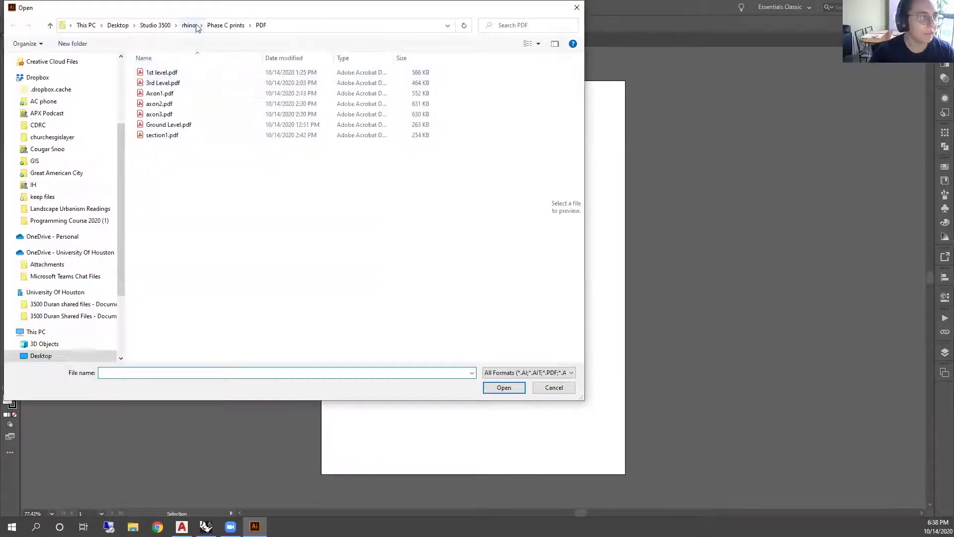
pyautogui.click(155, 25)
pyautogui.click(117, 24)
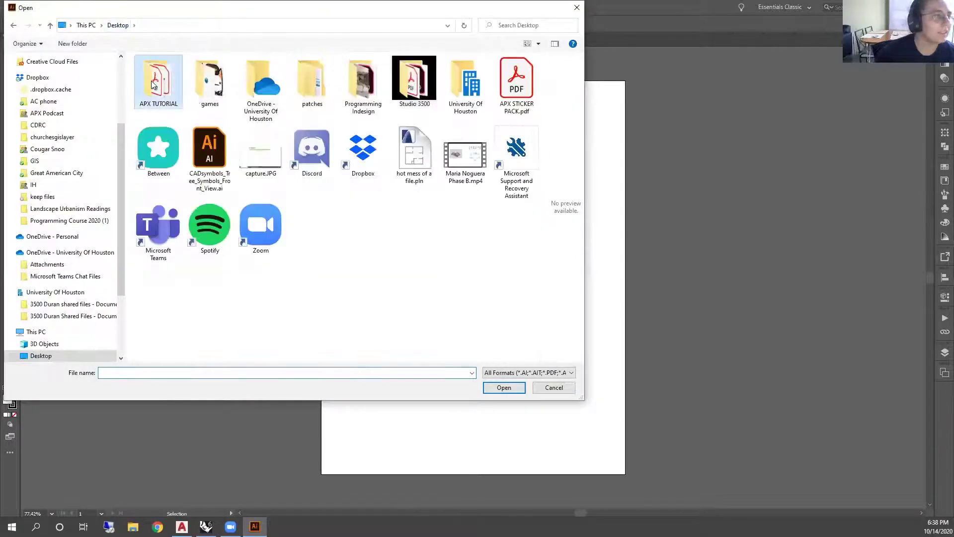
pyautogui.doubleClick(156, 82)
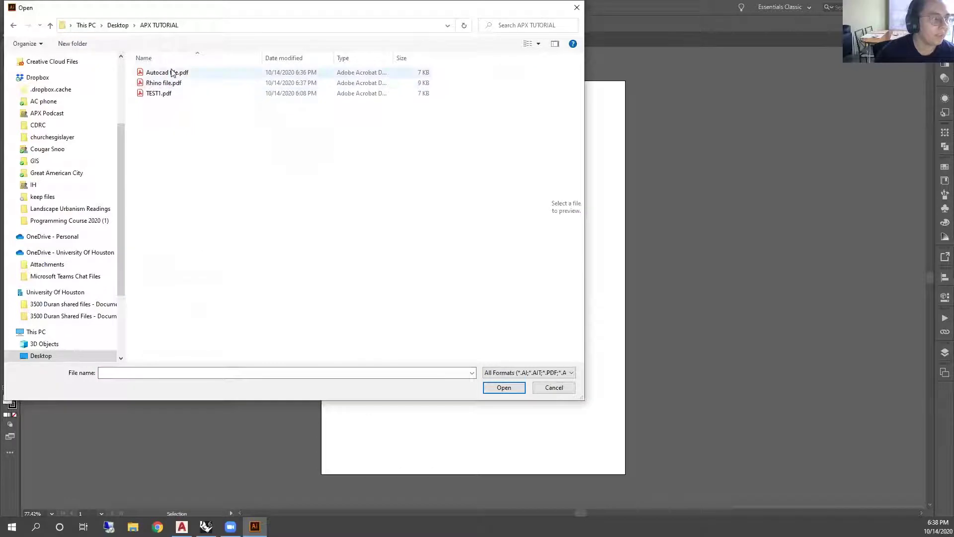
pyautogui.click(174, 73)
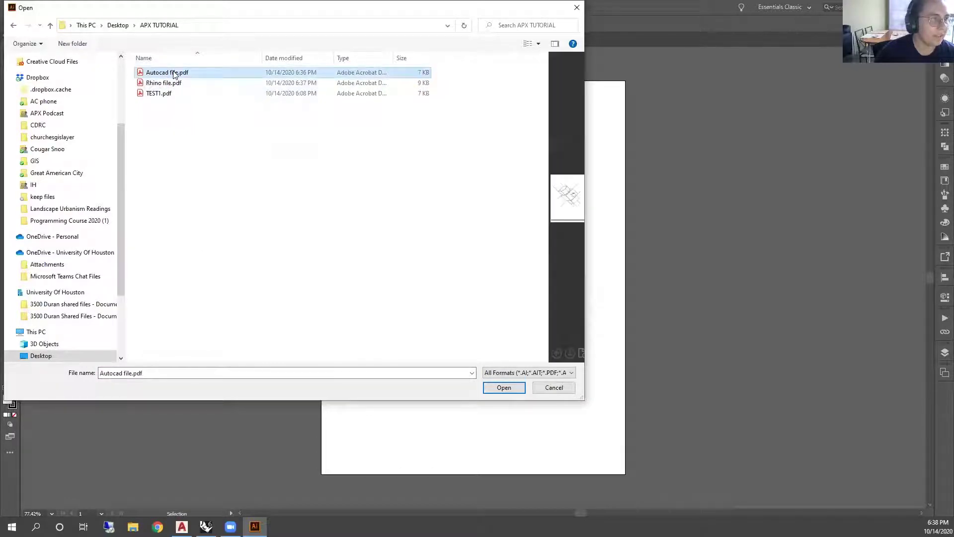
pyautogui.doubleClick(174, 73)
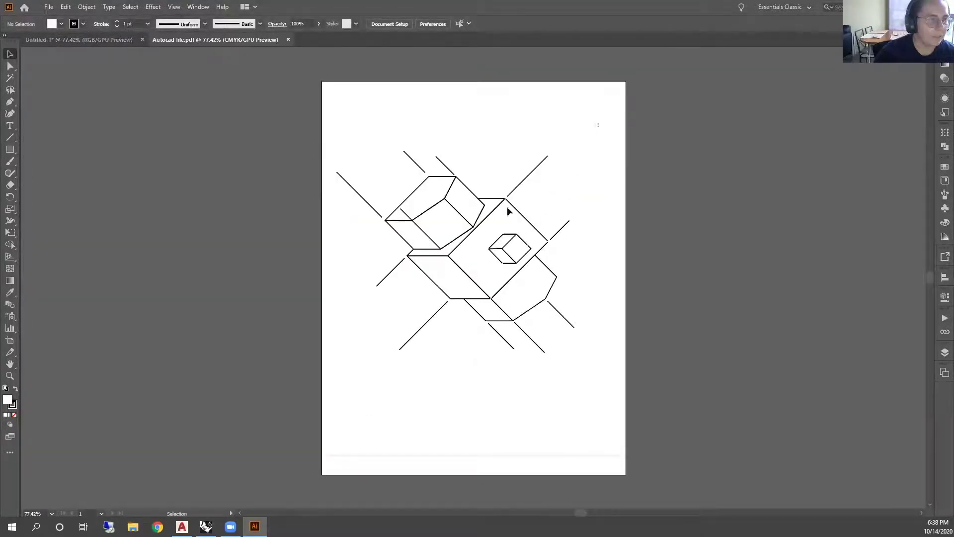
pyautogui.moveTo(598, 124); pyautogui.dragTo(364, 407)
pyautogui.click(606, 242)
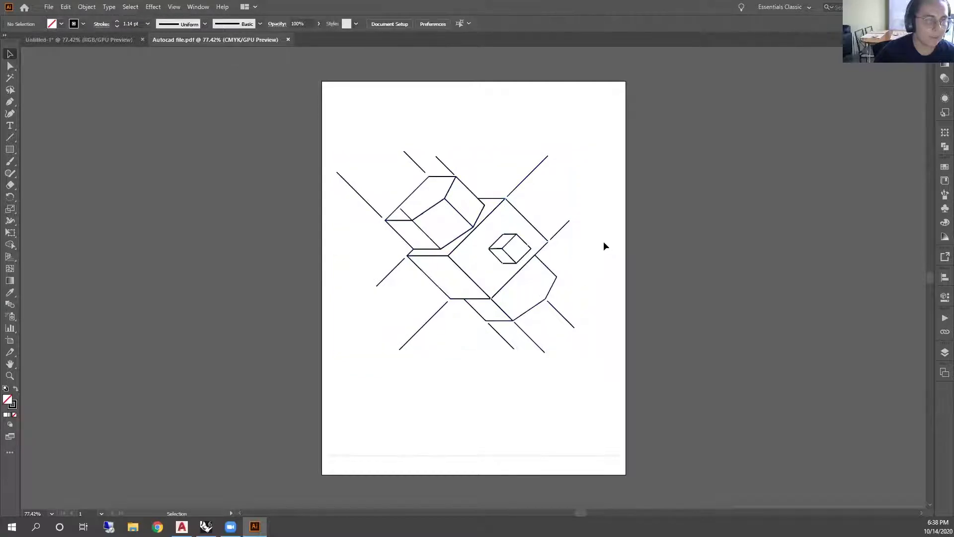
# Open "Rhino file.pdf" from the APX TUTORIAL folder
pyautogui.click(48, 7)
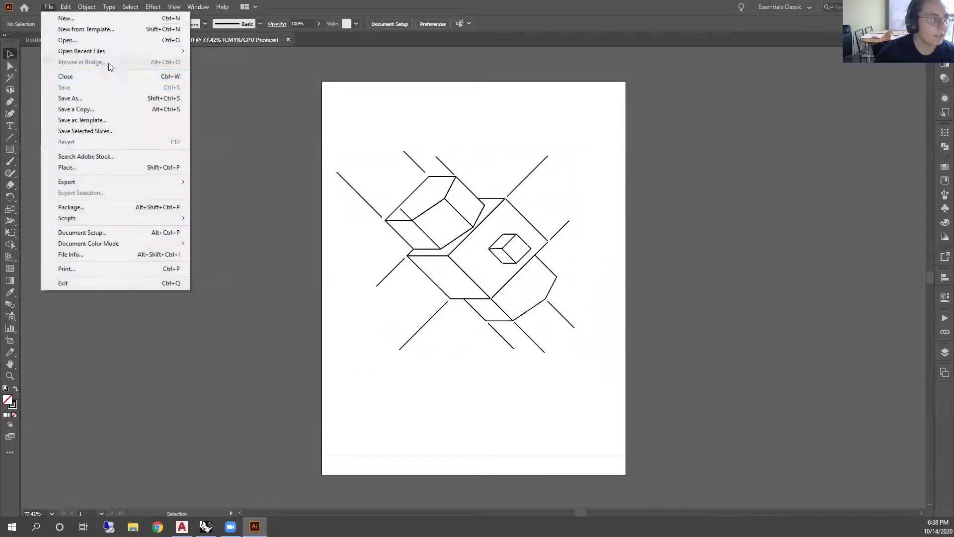
pyautogui.click(92, 39)
pyautogui.click(160, 85)
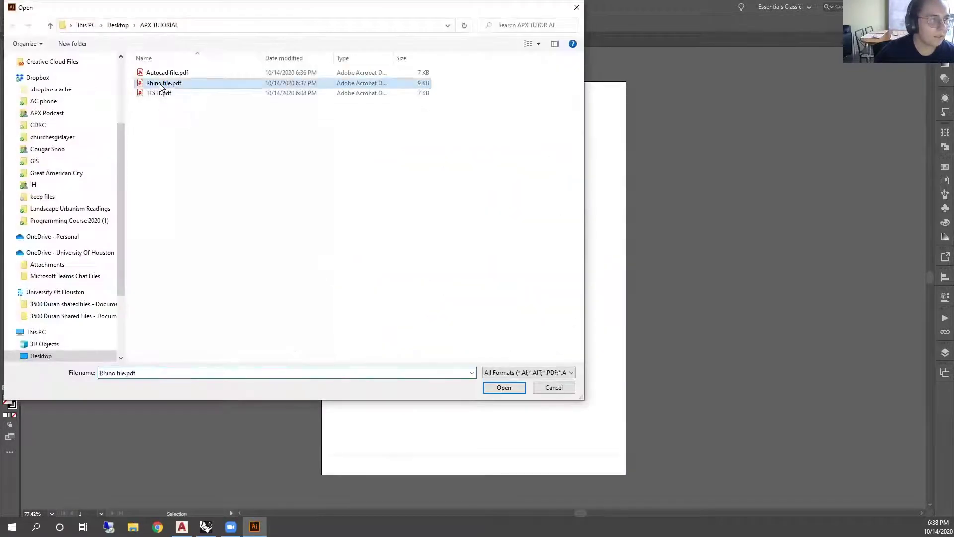
pyautogui.doubleClick(160, 85)
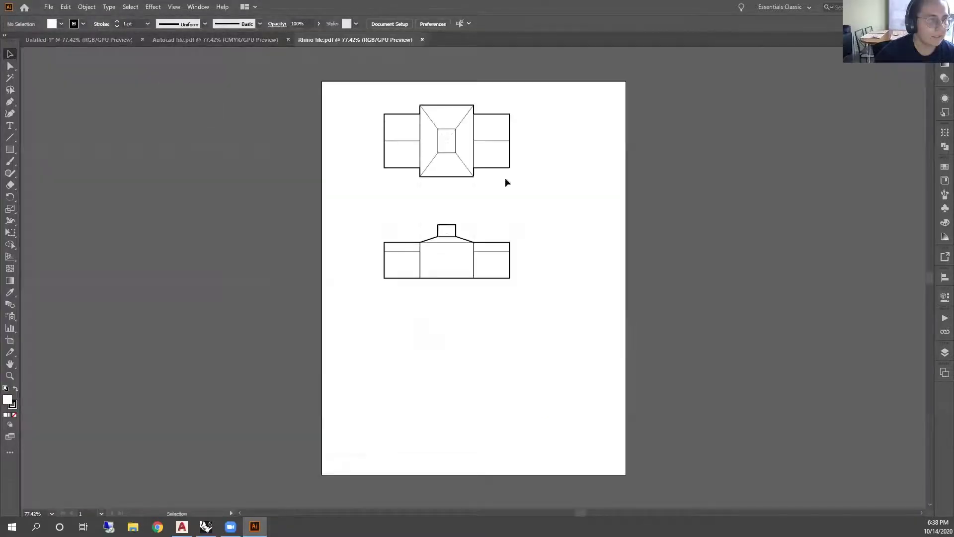
# Select the plan, elevation and axonometric linework of the Rhino drawing and examine how it is organised in layers
pyautogui.moveTo(575, 94)
pyautogui.mouseDown()
pyautogui.moveTo(299, 511)
pyautogui.moveTo(290, 449)
pyautogui.mouseUp()
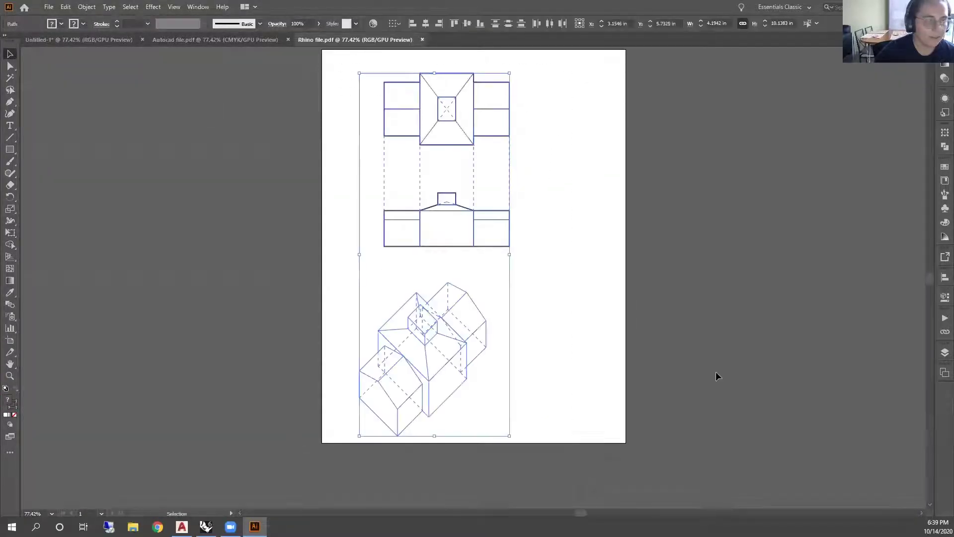
pyautogui.press('Delete')
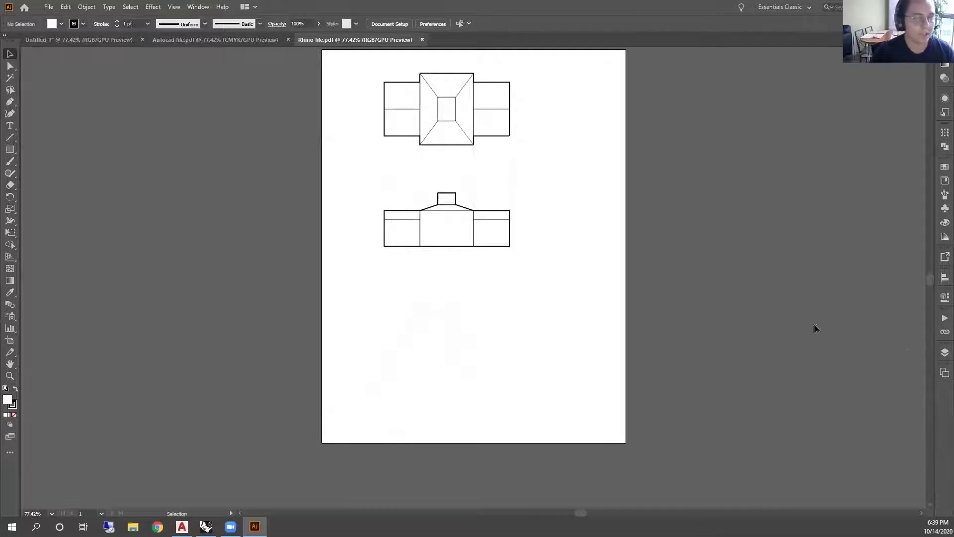
pyautogui.click(943, 350)
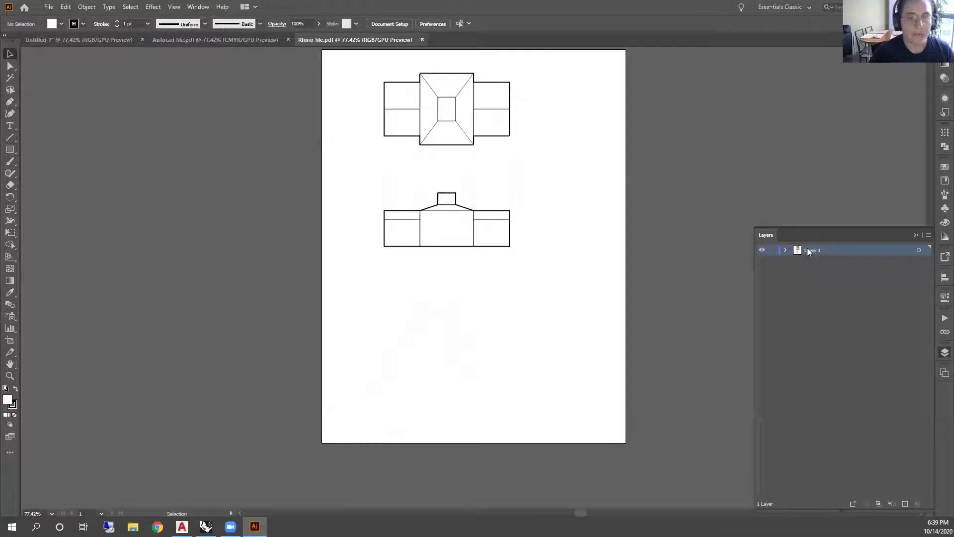
pyautogui.moveTo(558, 98)
pyautogui.mouseDown()
pyautogui.moveTo(422, 340)
pyautogui.moveTo(335, 437)
pyautogui.mouseUp()
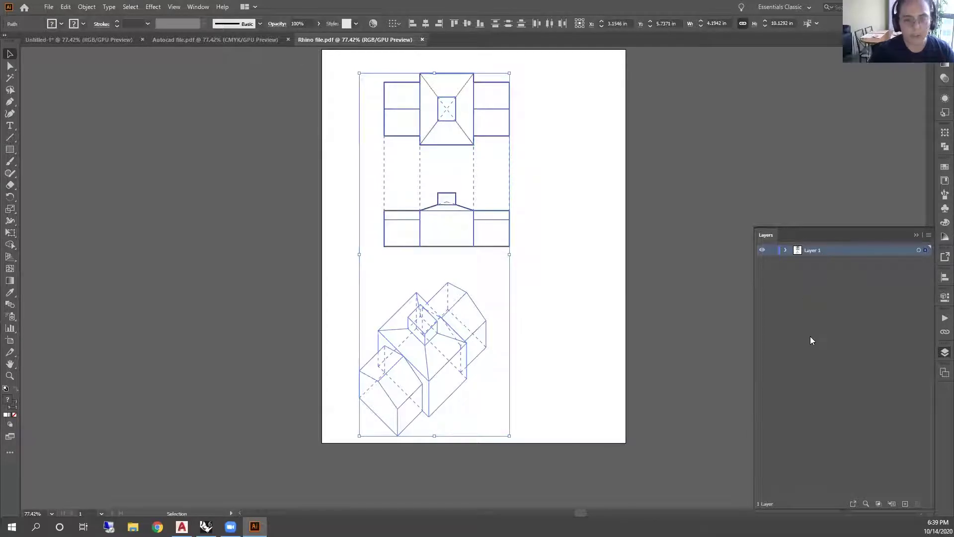
pyautogui.click(916, 236)
pyautogui.click(857, 227)
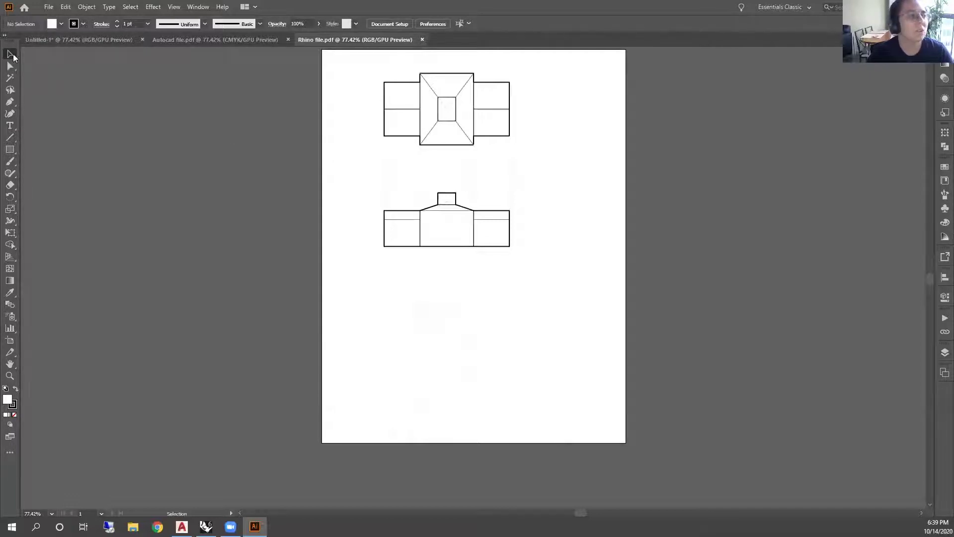
# Try the Layout workspace and the Essentials workspace
pyautogui.click(197, 7)
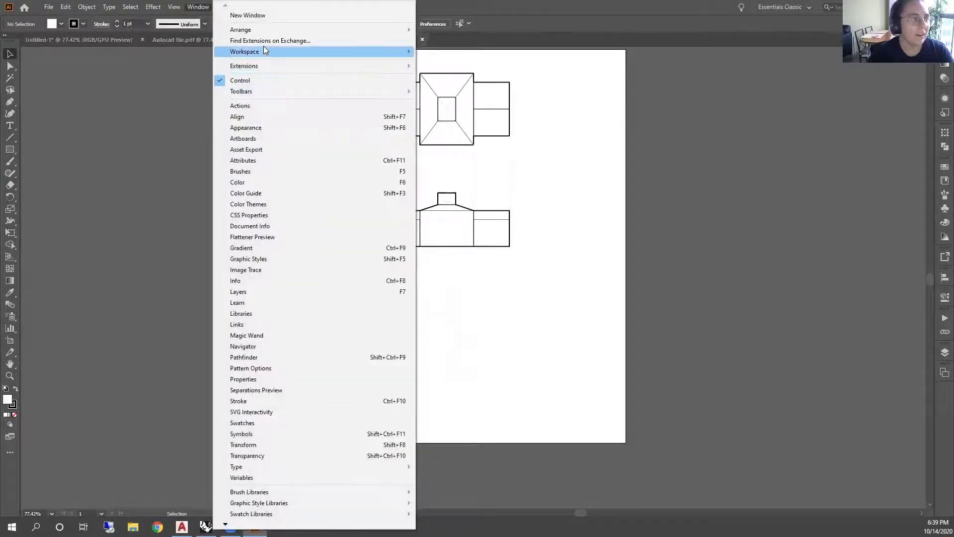
pyautogui.moveTo(264, 51)
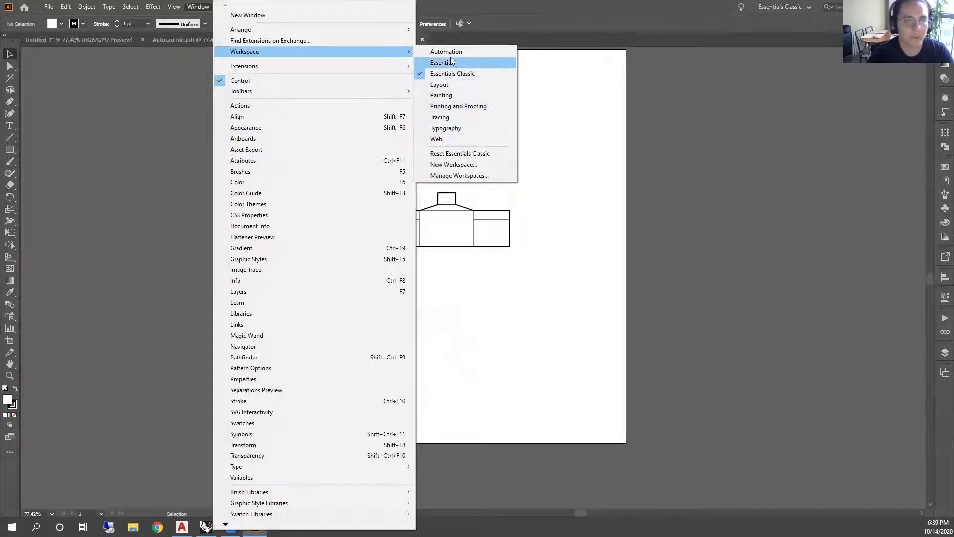
pyautogui.click(447, 84)
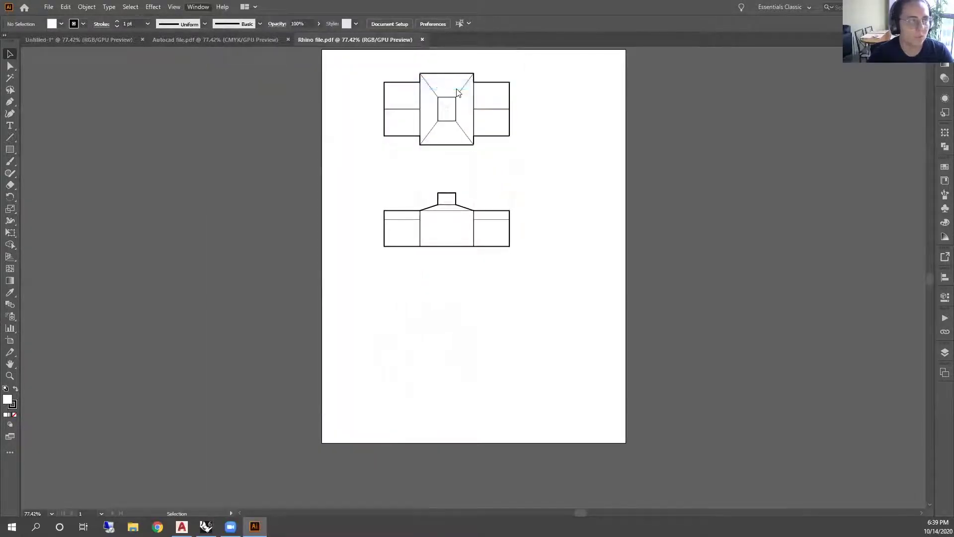
pyautogui.click(198, 7)
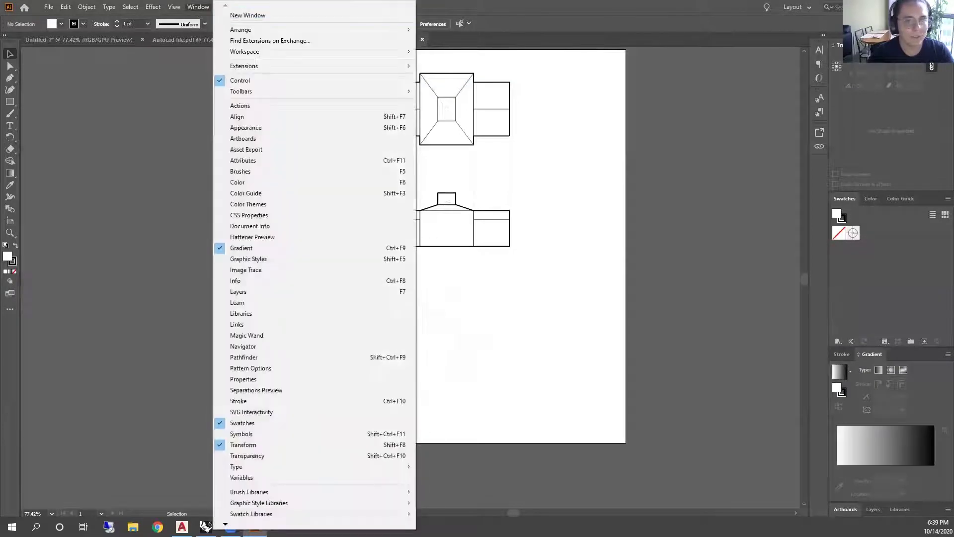
pyautogui.moveTo(341, 52)
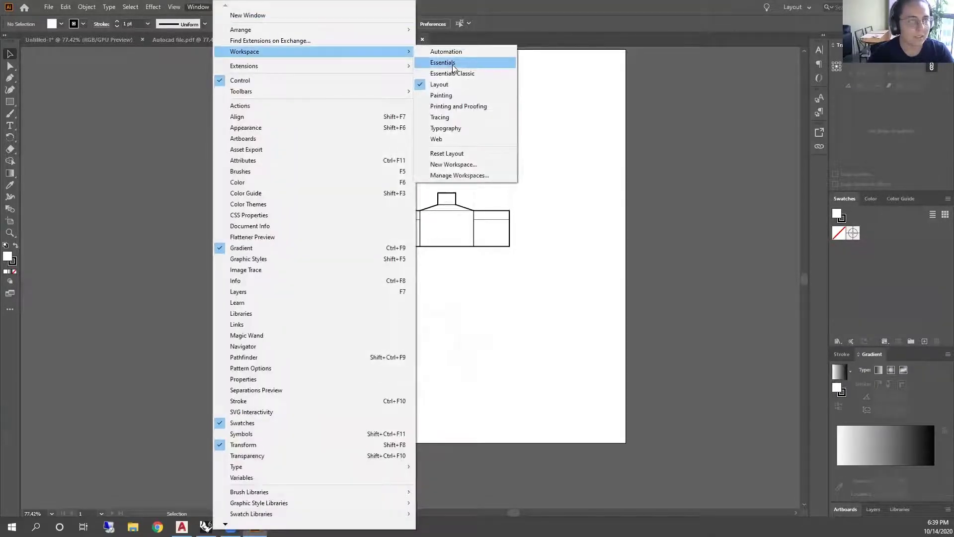
pyautogui.click(452, 65)
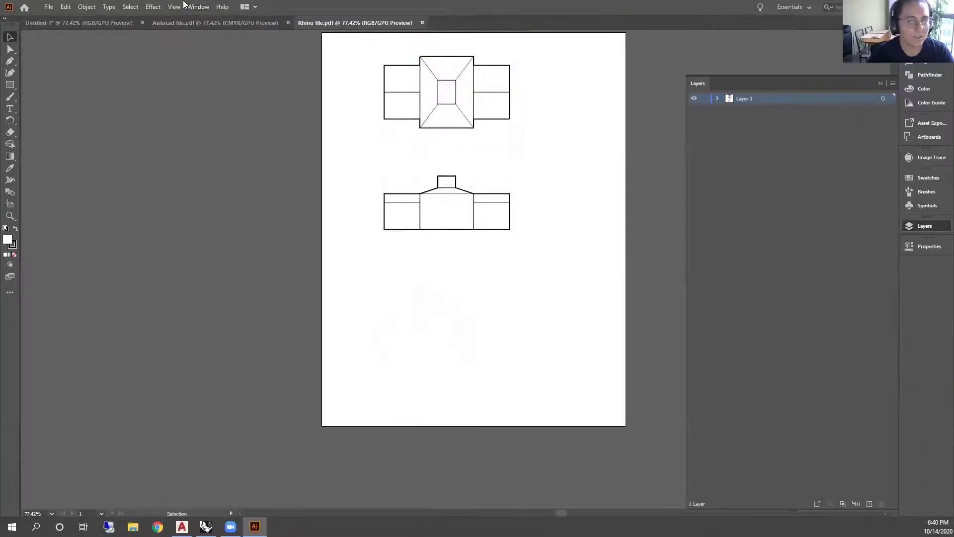
# Switch the workspace back to Essentials Classic
pyautogui.click(199, 7)
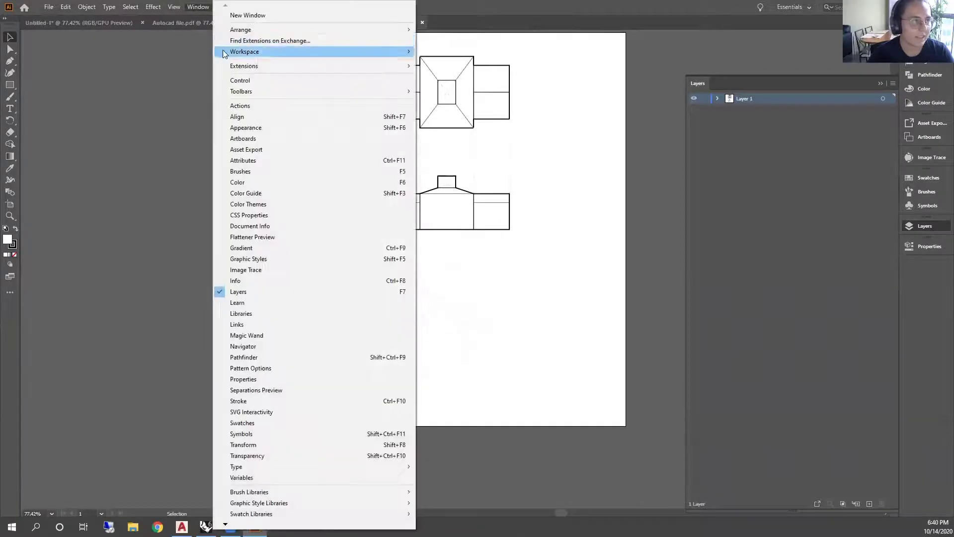
pyautogui.moveTo(341, 52)
pyautogui.click(425, 74)
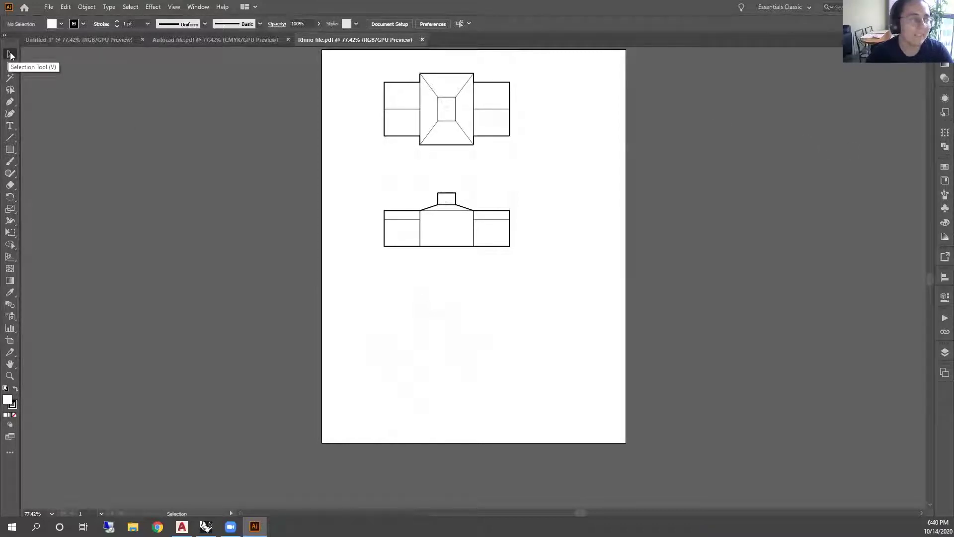
# Try to move the upper endpoint of the elevation's right edge line on its own with the Direct Selection tool, and undo it
pyautogui.click(472, 227)
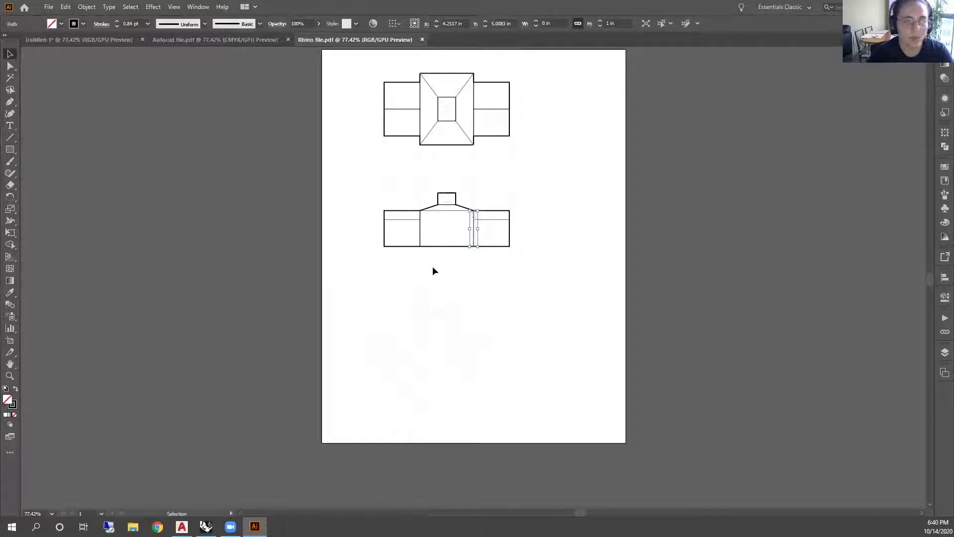
pyautogui.click(12, 67)
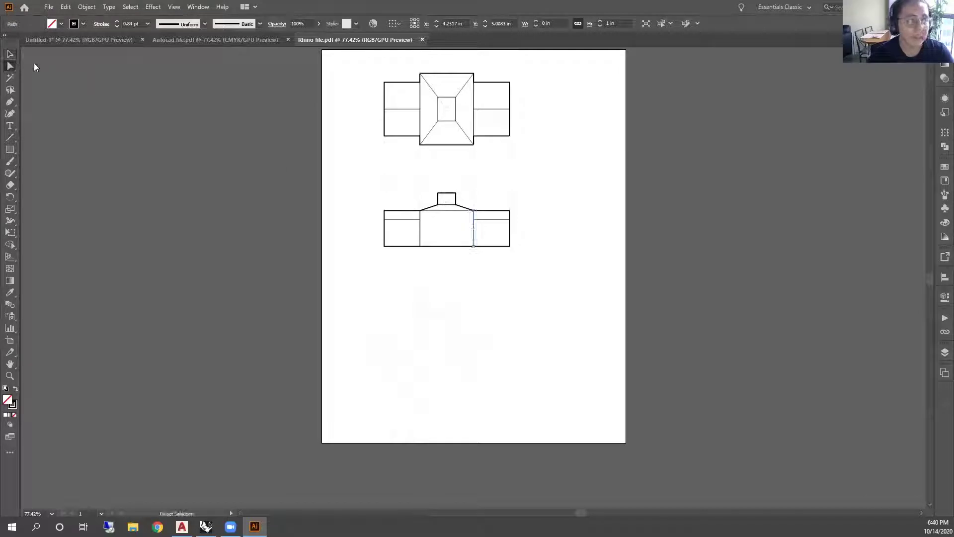
pyautogui.click(510, 187)
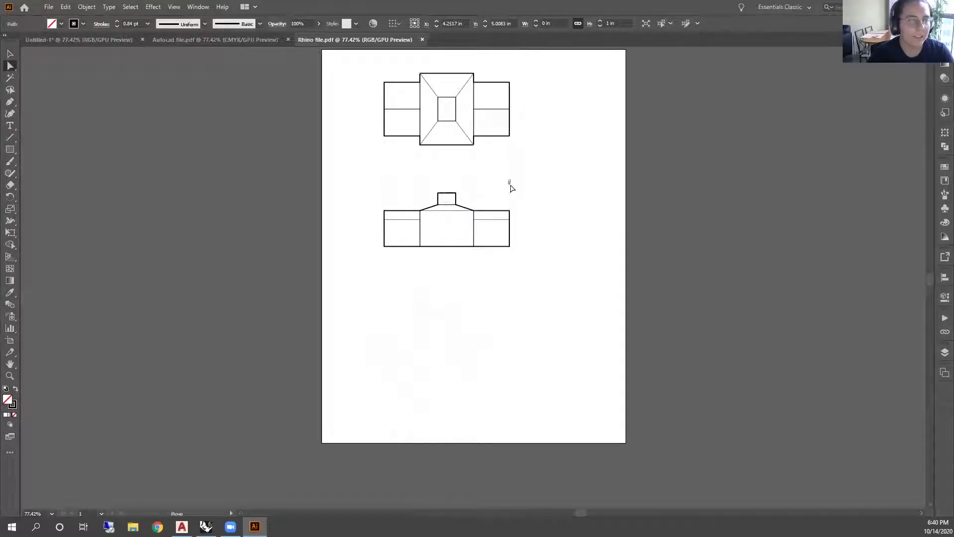
pyautogui.click(510, 233)
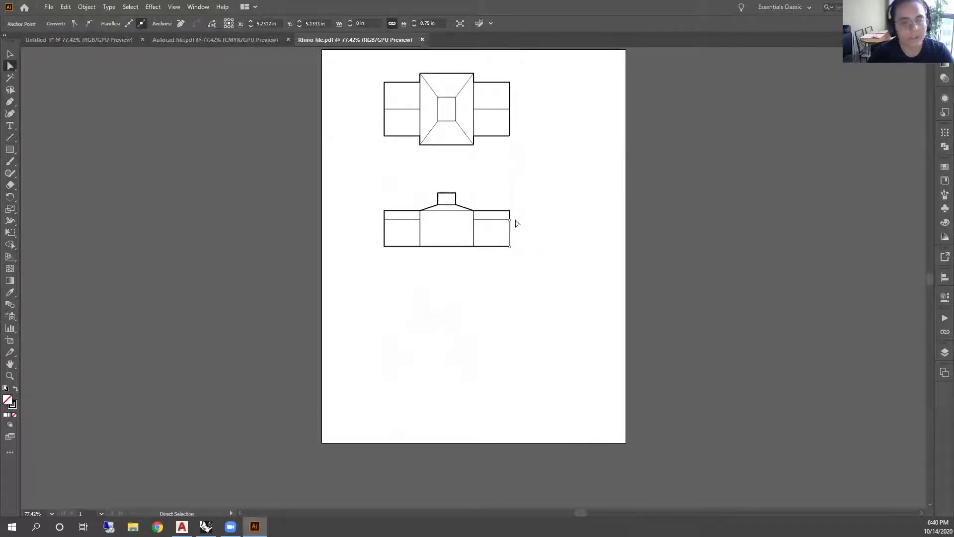
pyautogui.scroll(2, 516, 262)
pyautogui.scroll(3, 514, 302)
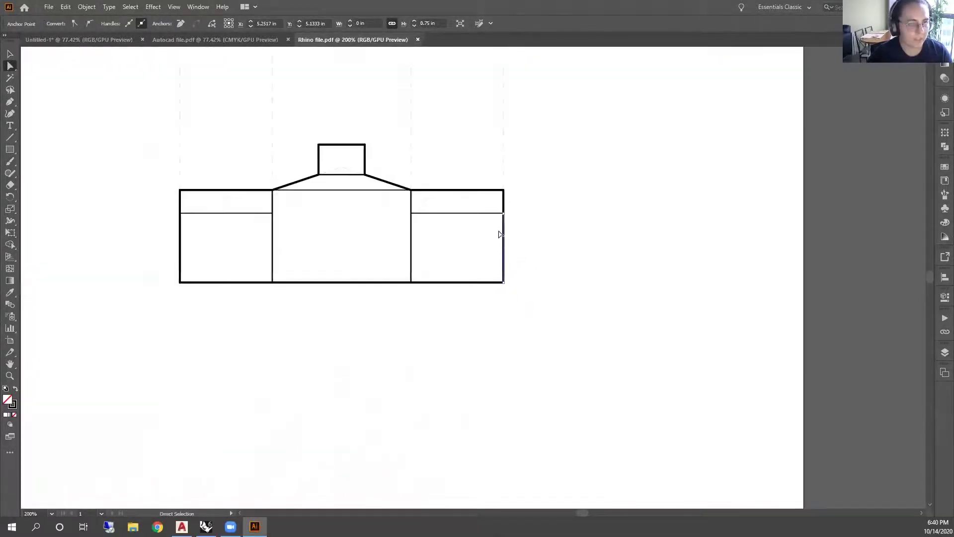
pyautogui.moveTo(504, 214); pyautogui.dragTo(668, 307)
pyautogui.hotkey('ctrl', 'z')
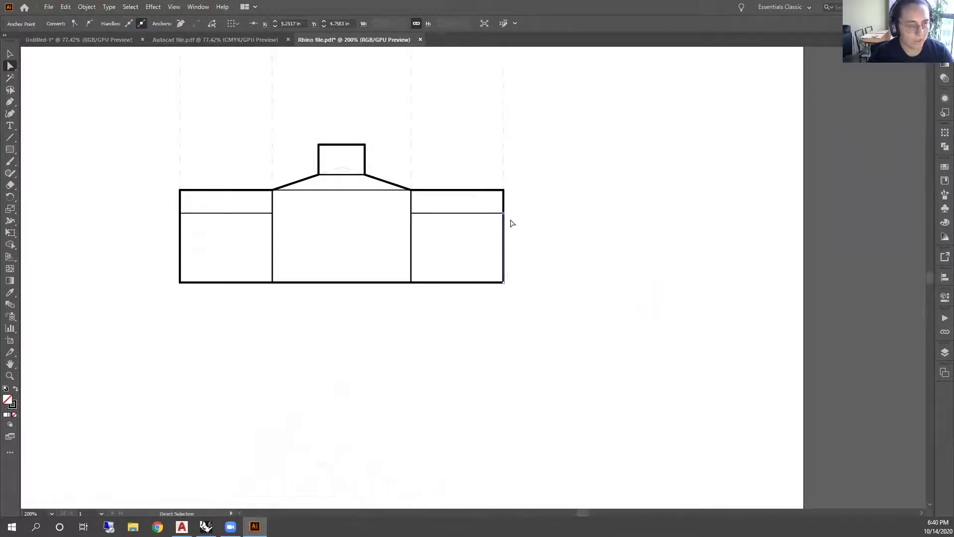
pyautogui.moveTo(504, 214); pyautogui.dragTo(669, 268)
pyautogui.hotkey('ctrl', 'z')
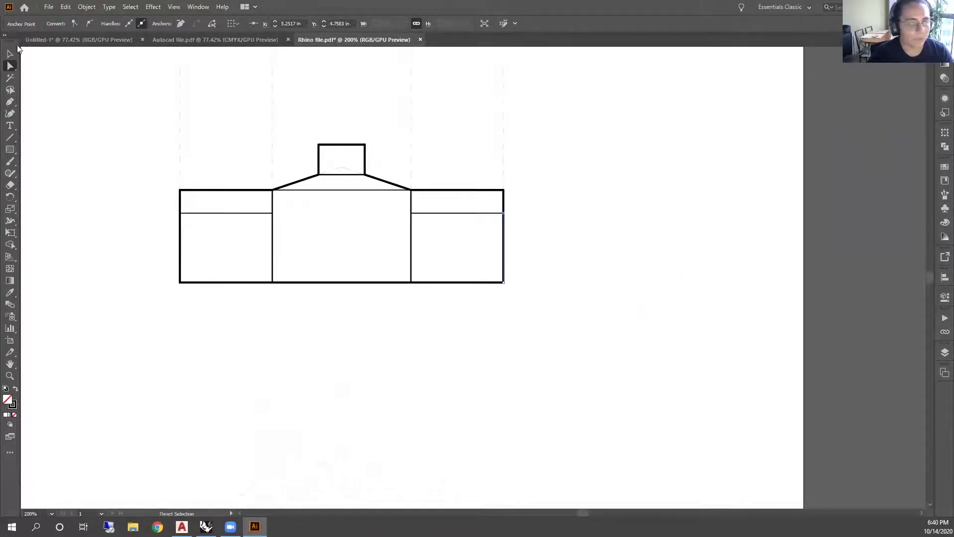
# Try to move the elevation's right edge line as a whole away from the drawing, undo the moves and deselect it
pyautogui.click(10, 53)
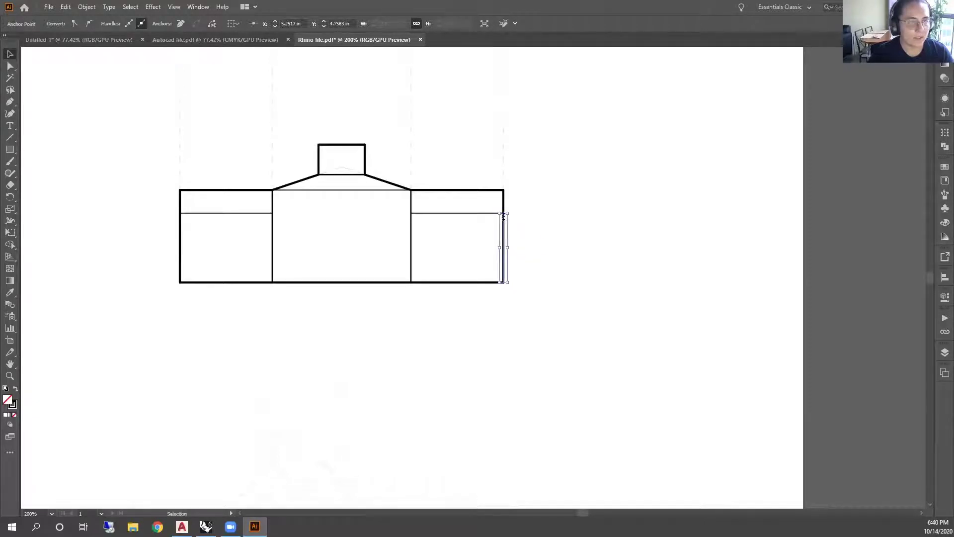
pyautogui.moveTo(503, 221); pyautogui.dragTo(586, 236)
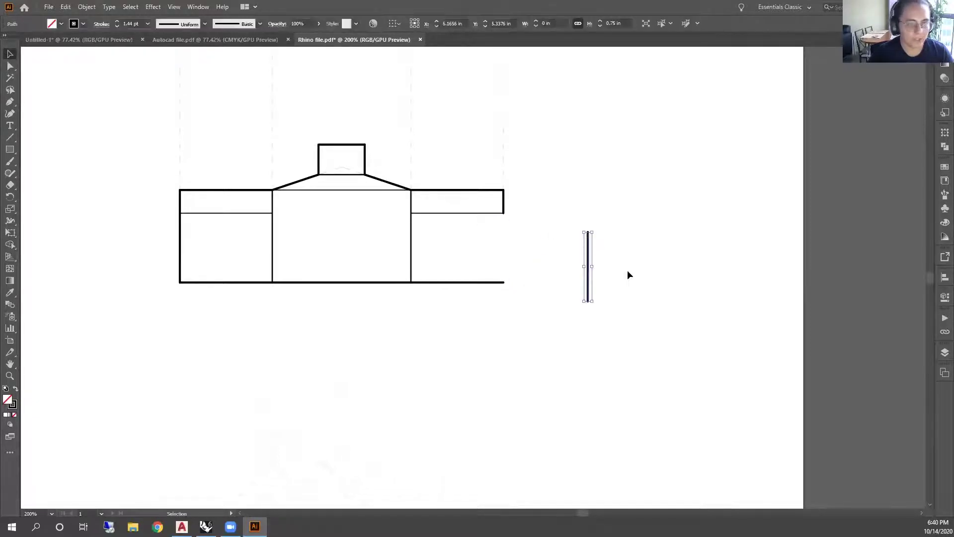
pyautogui.press('a')
pyautogui.hotkey('ctrl', 'z')
pyautogui.press('v')
pyautogui.moveTo(504, 242); pyautogui.dragTo(587, 262)
pyautogui.hotkey('ctrl', 'z')
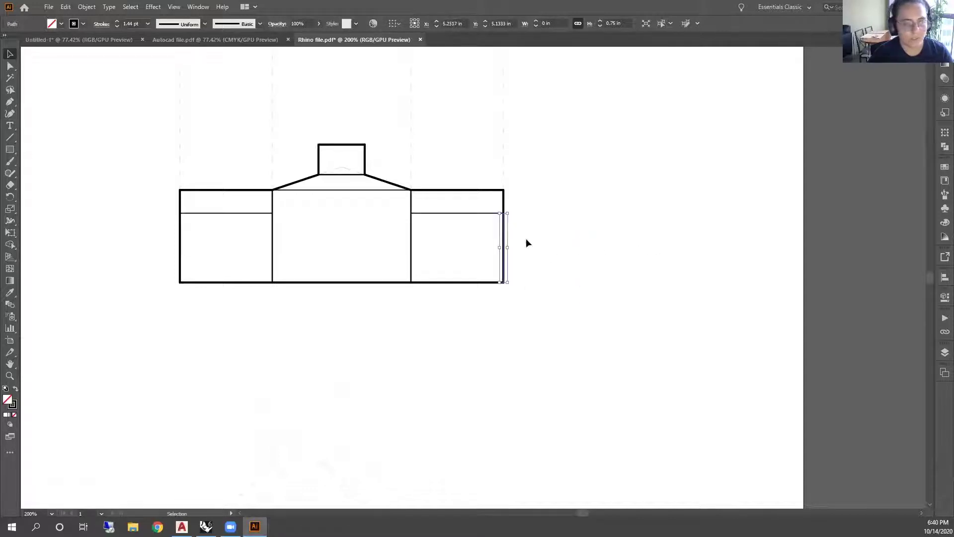
pyautogui.click(96, 129)
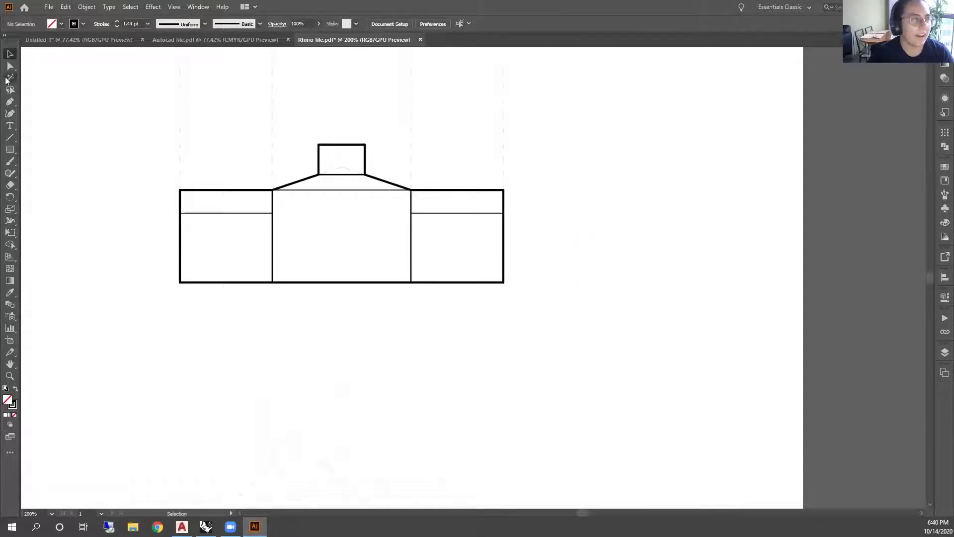
# Select all similar linework from the elevation's inner vertical line with the Magic Wand, inspect the selection and clear it
pyautogui.click(9, 79)
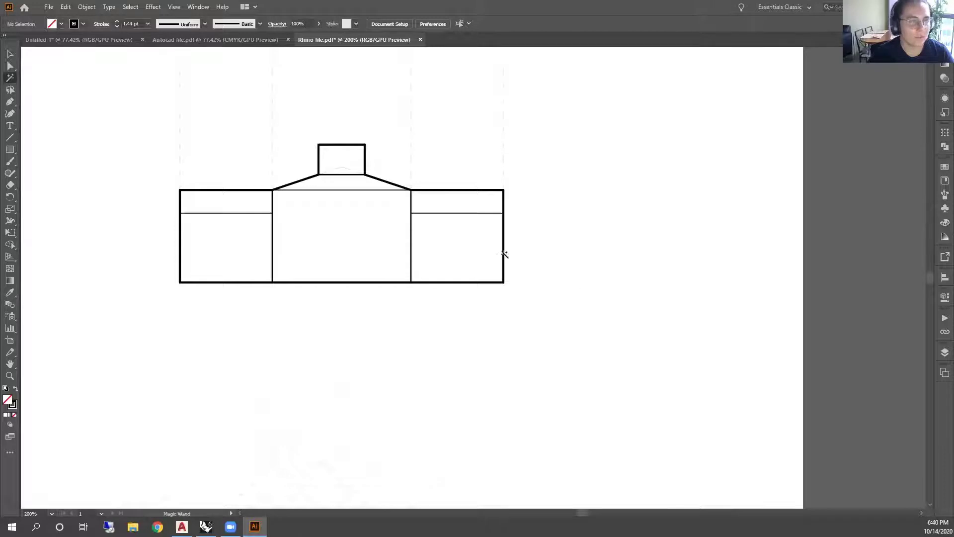
pyautogui.click(411, 242)
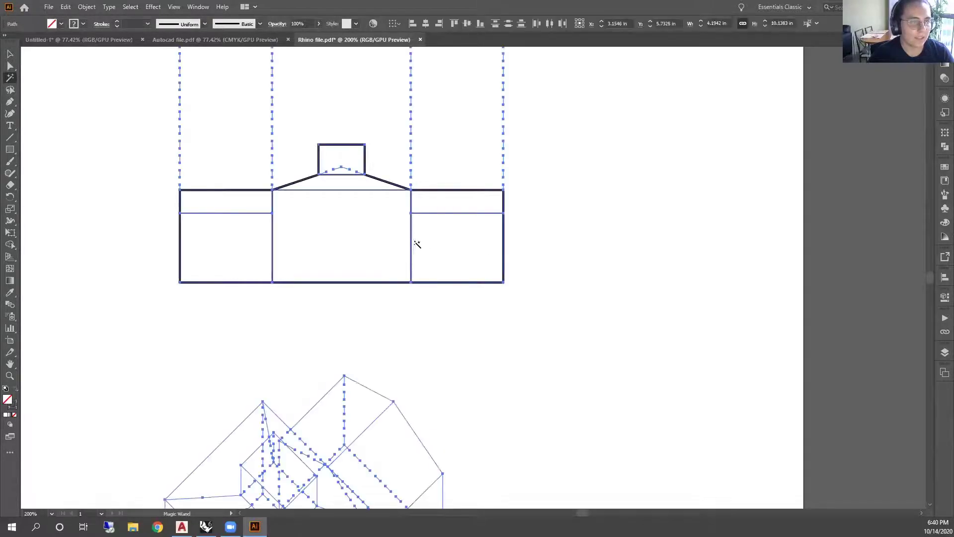
pyautogui.scroll(-3, 476, 248)
pyautogui.scroll(4, 477, 247)
pyautogui.scroll(-3, 477, 246)
pyautogui.scroll(-1, 477, 246)
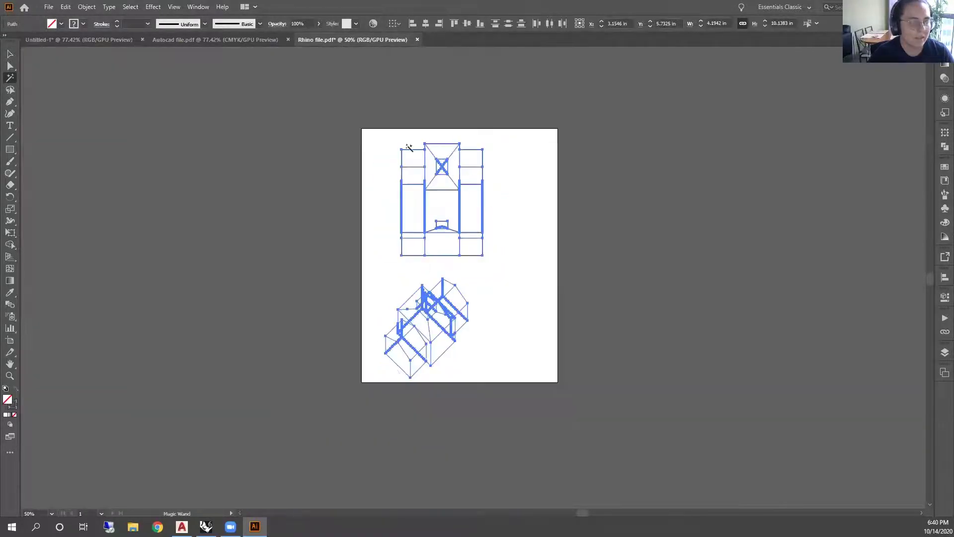
pyautogui.click(10, 54)
pyautogui.click(597, 226)
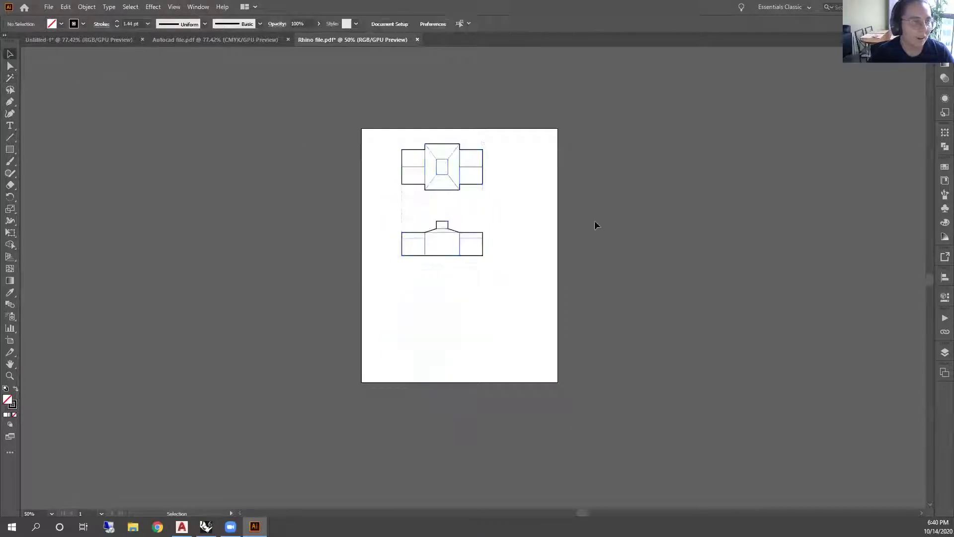
# Repeat the Magic Wand selection from the elevation's inner vertical line at 100% zoom, and deselect everything
pyautogui.click(452, 232)
pyautogui.click(90, 103)
pyautogui.hotkey('ctrl', '1')
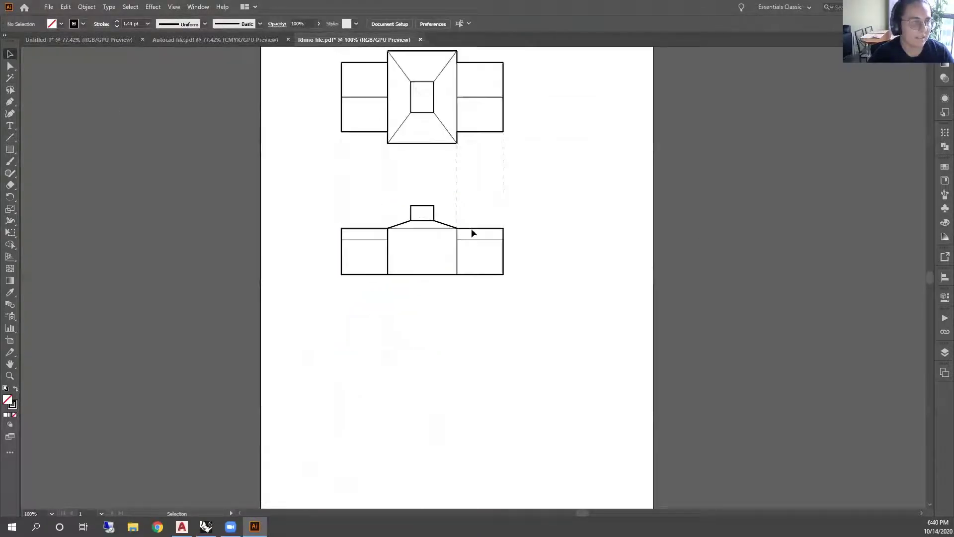
pyautogui.click(10, 77)
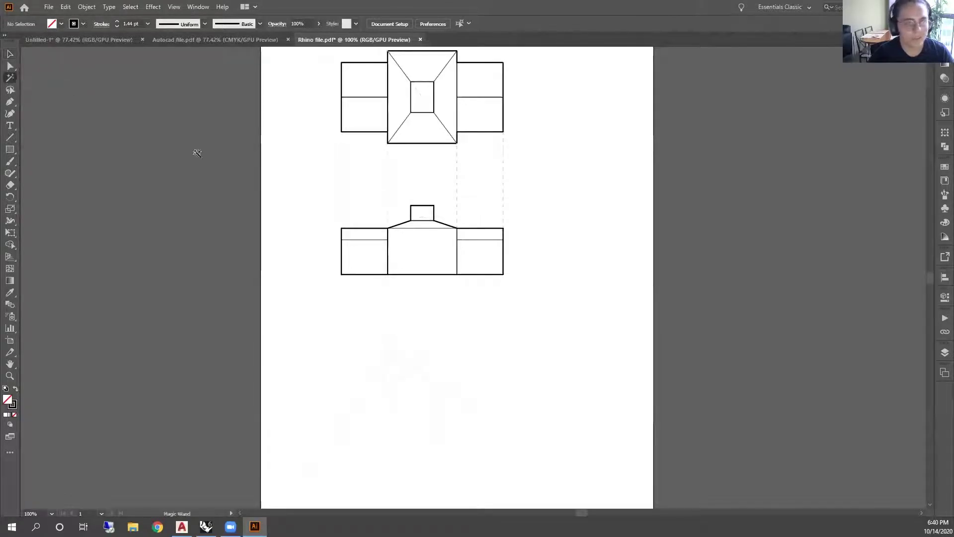
pyautogui.click(458, 256)
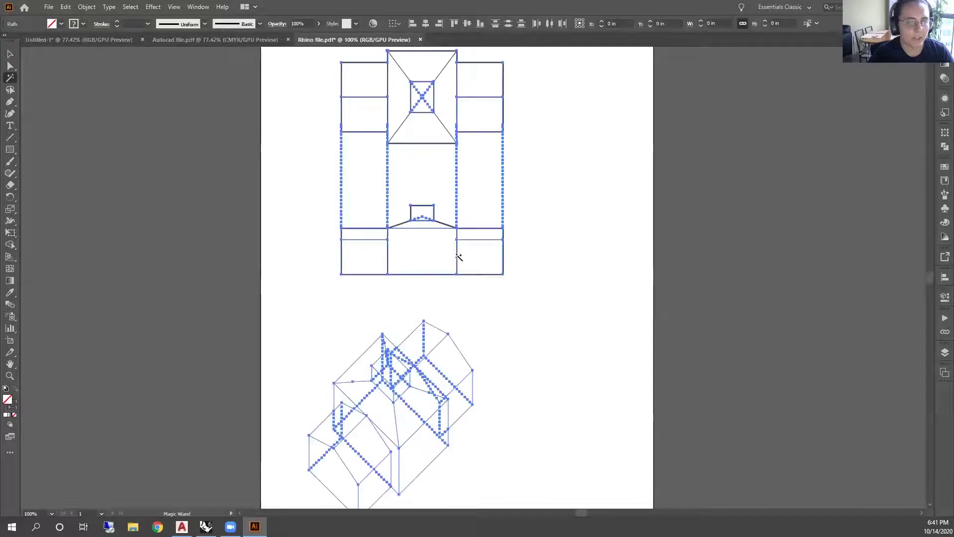
pyautogui.click(10, 53)
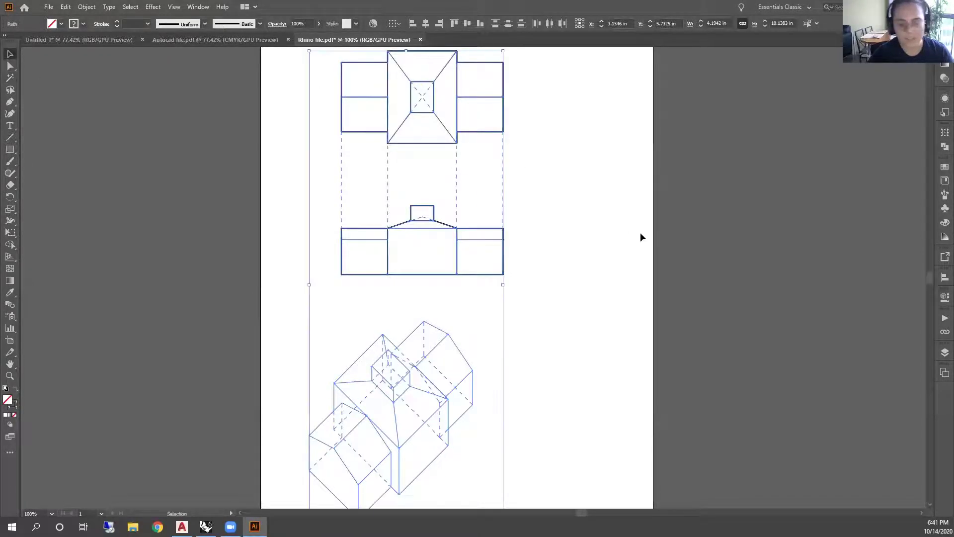
pyautogui.click(551, 236)
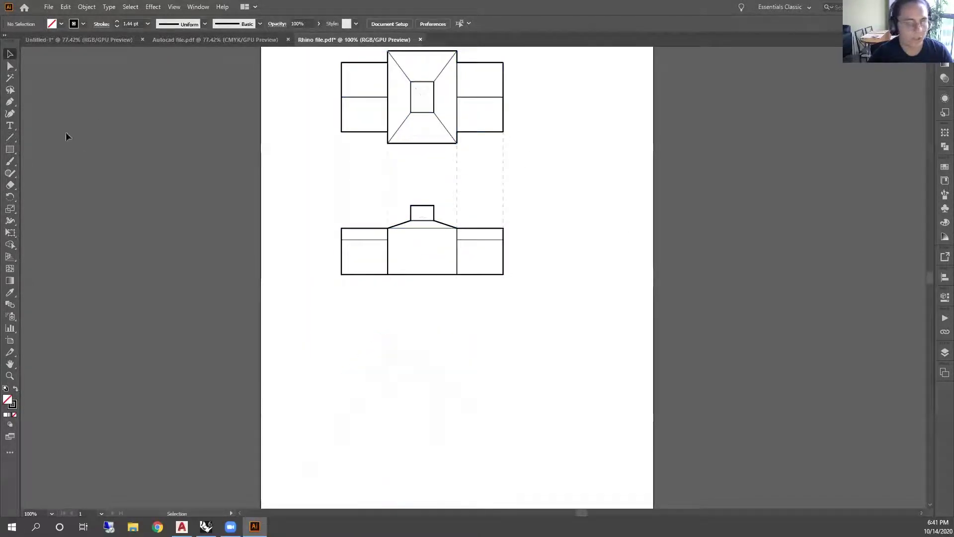
# Lasso the elevation together with the lower parts of its dashed projection lines, check the selected paths and deselect them
pyautogui.click(10, 92)
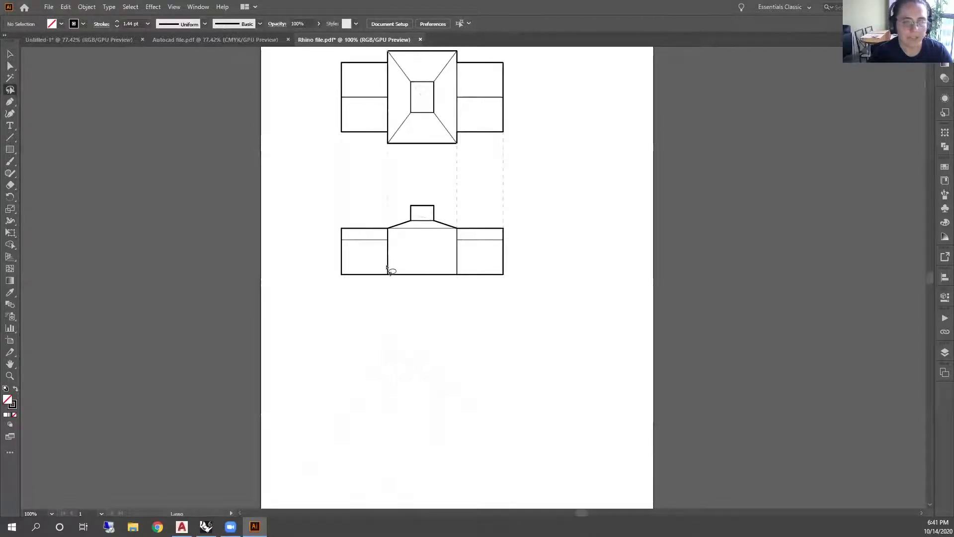
pyautogui.moveTo(533, 299)
pyautogui.mouseDown()
pyautogui.moveTo(482, 197)
pyautogui.moveTo(411, 178)
pyautogui.moveTo(314, 194)
pyautogui.moveTo(287, 224)
pyautogui.moveTo(293, 277)
pyautogui.moveTo(361, 298)
pyautogui.moveTo(544, 309)
pyautogui.mouseUp()
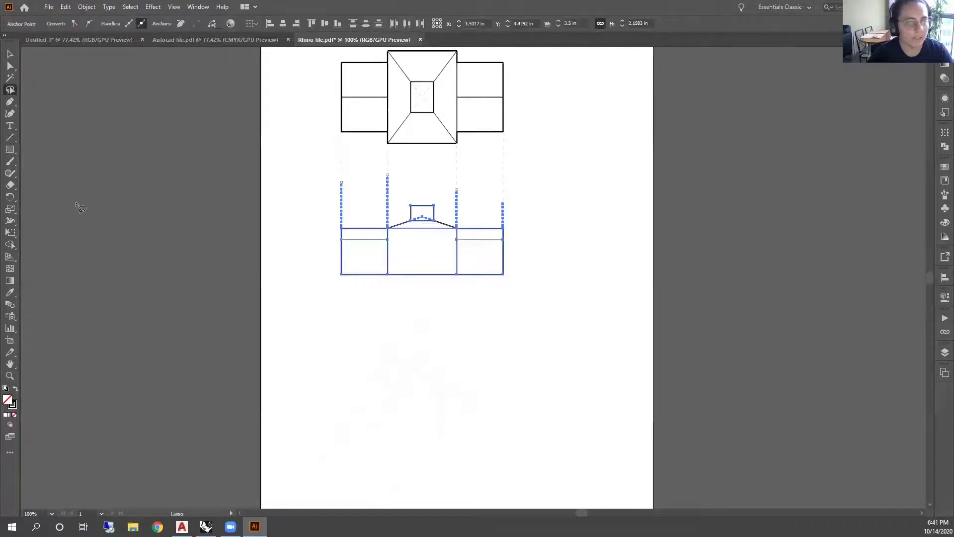
pyautogui.click(10, 54)
pyautogui.click(12, 101)
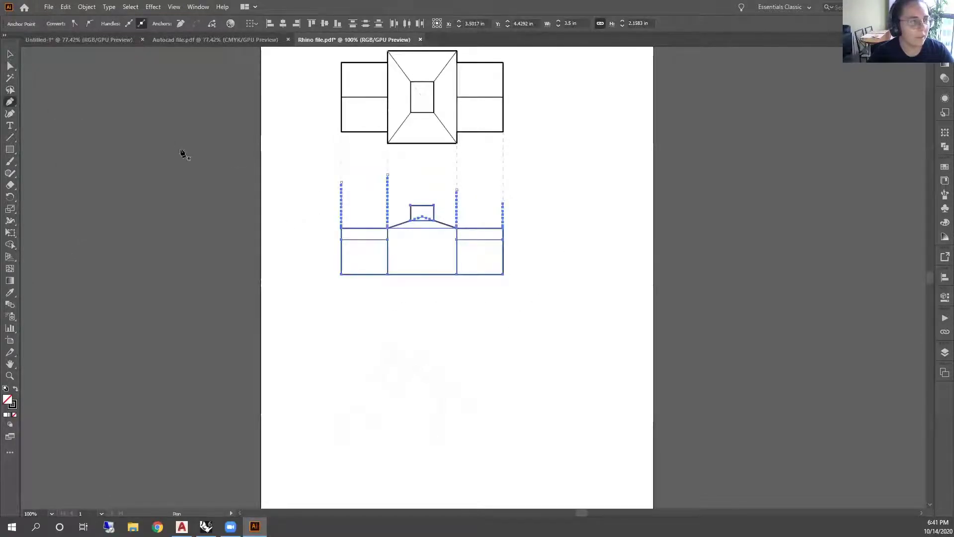
pyautogui.click(10, 55)
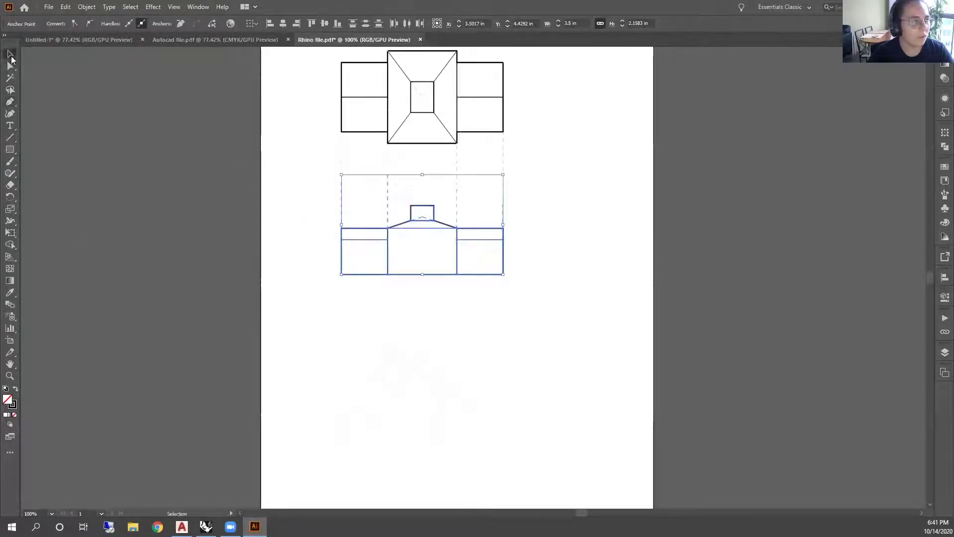
pyautogui.click(87, 125)
# Draw a vertical line about 3.9 in long in the blank area right of the plan and elevation with the Line Segment tool
pyautogui.click(11, 102)
pyautogui.click(565, 130)
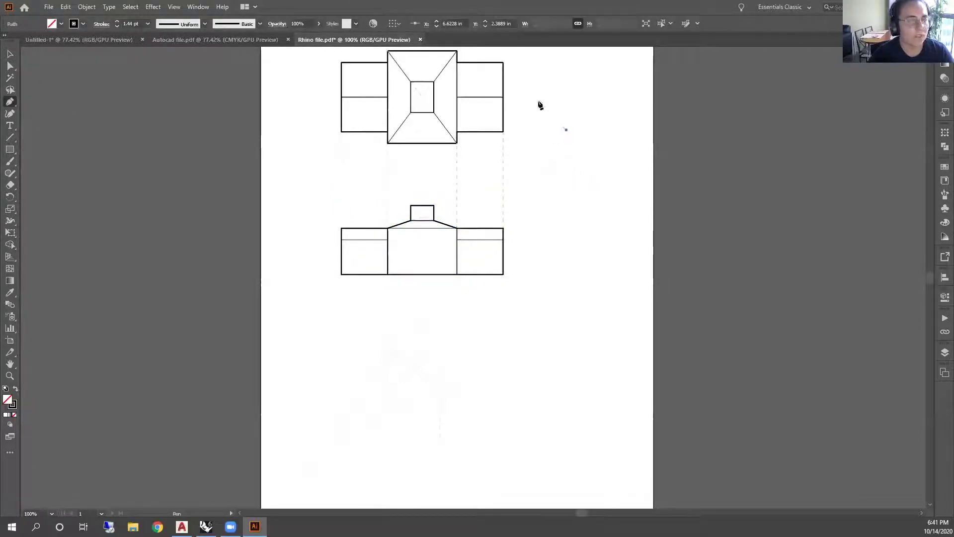
pyautogui.click(9, 139)
pyautogui.moveTo(617, 120); pyautogui.dragTo(623, 300)
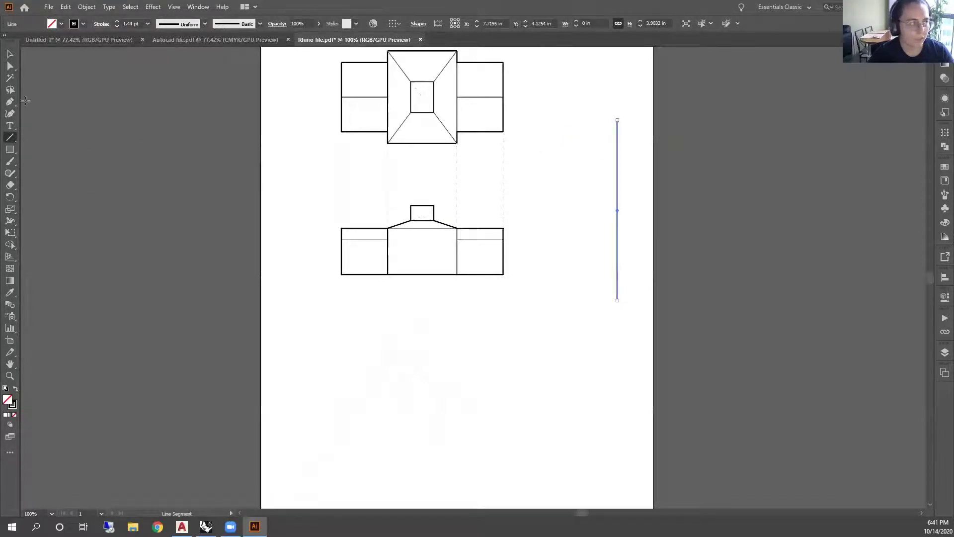
# Draw a second vertical line about 3.8 in long with the Pen tool, between the drawings and the first line, and end the path
pyautogui.click(10, 101)
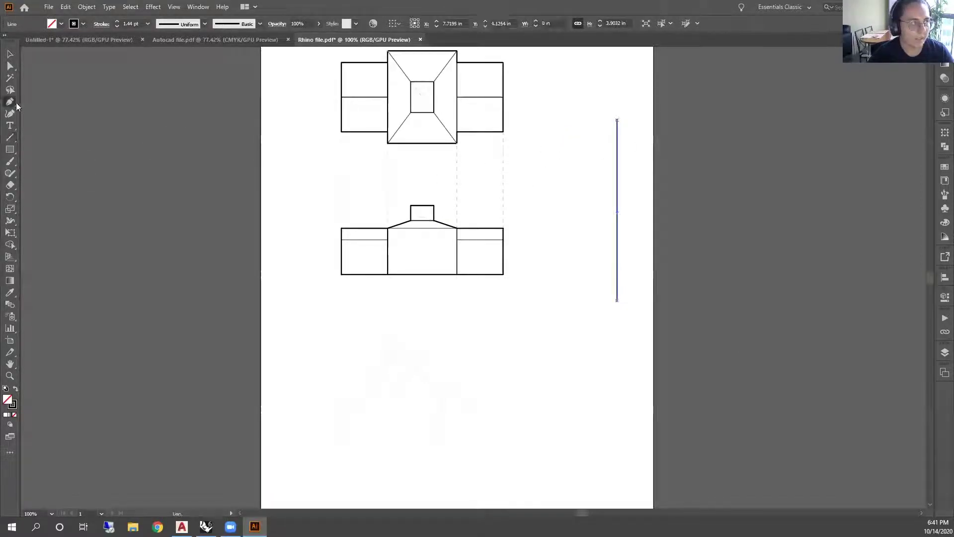
pyautogui.click(583, 117)
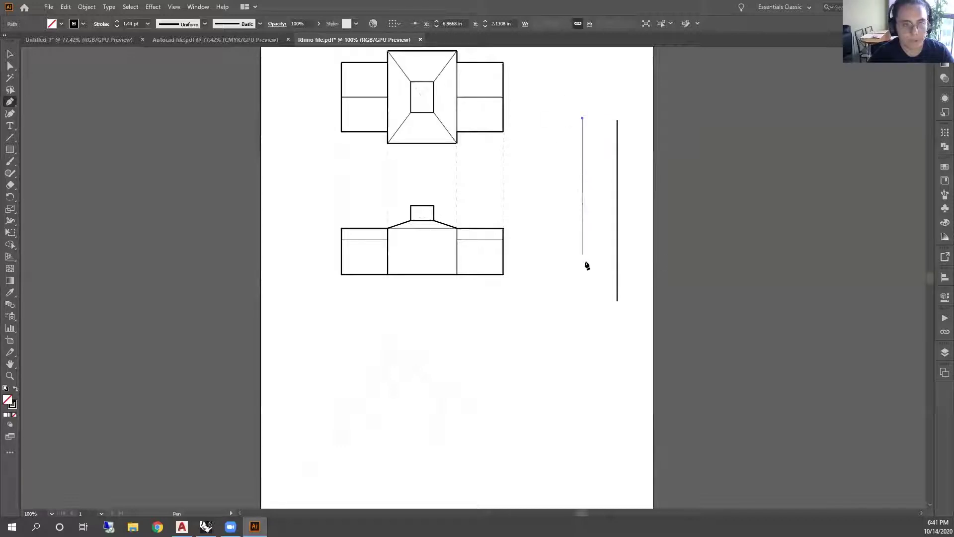
pyautogui.click(586, 293)
pyautogui.press('Escape')
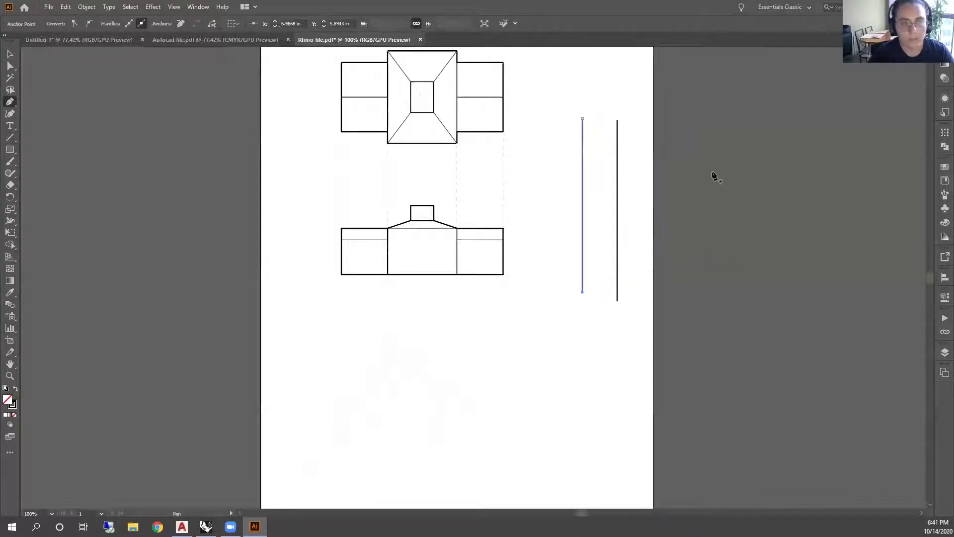
# Try a curved Pen path above the two vertical lines, and undo it completely
pyautogui.click(555, 92)
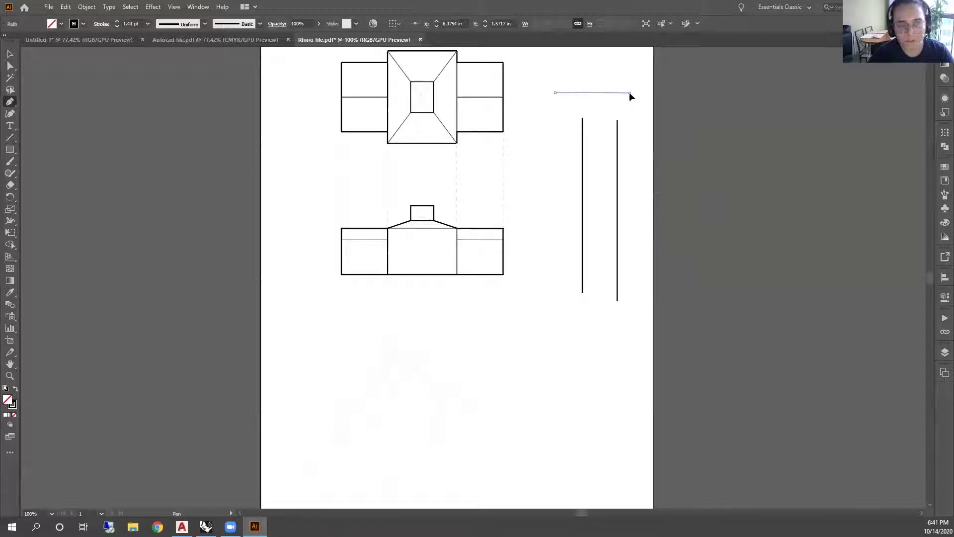
pyautogui.moveTo(629, 92); pyautogui.dragTo(592, 132)
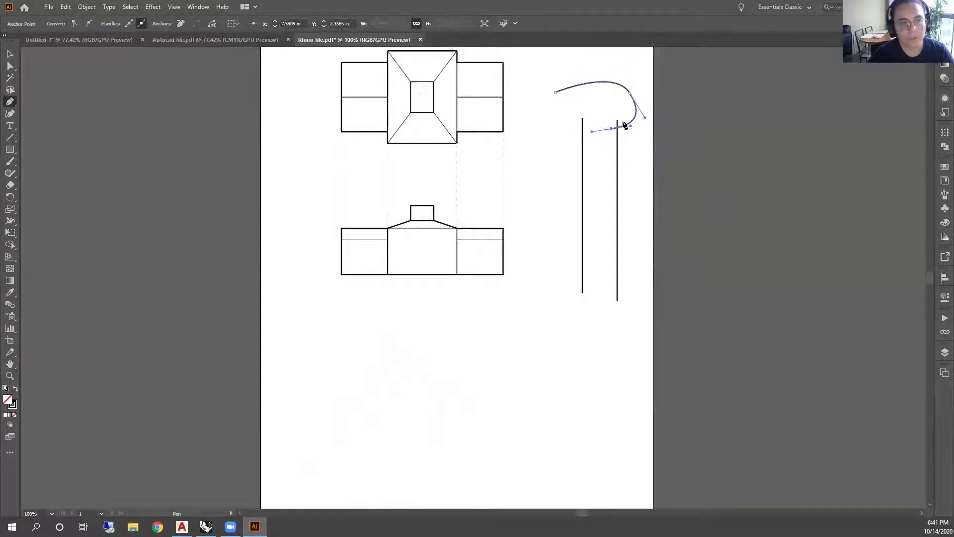
pyautogui.click(9, 54)
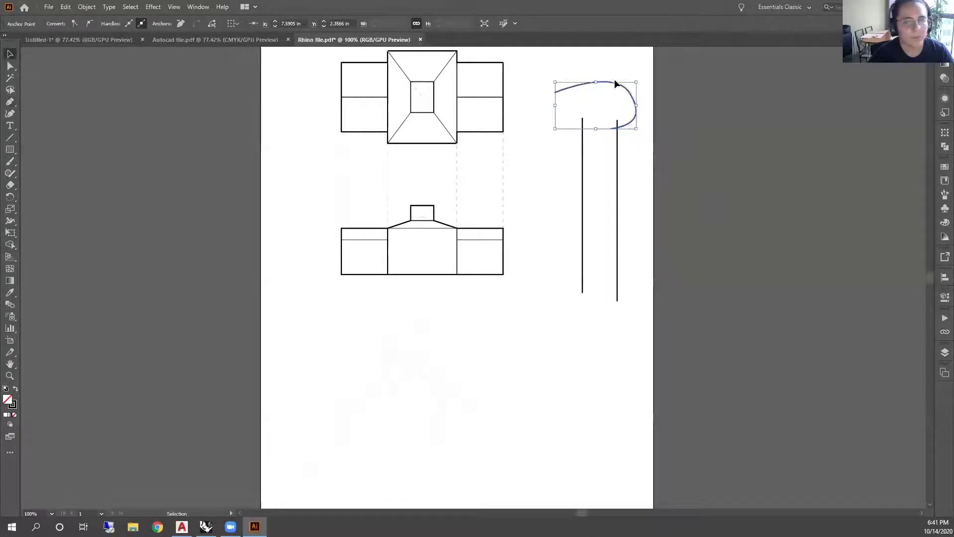
pyautogui.hotkey('ctrl', 'z')
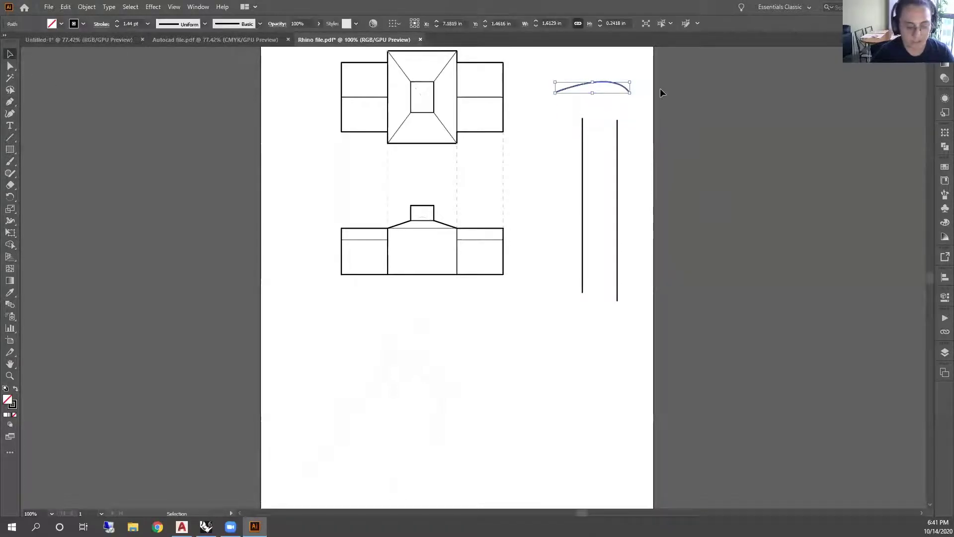
pyautogui.hotkey('ctrl', 'z')
# Draw an open Pen path above the two vertical lines, with one straight segment followed by two curves looping back over them
pyautogui.click(10, 102)
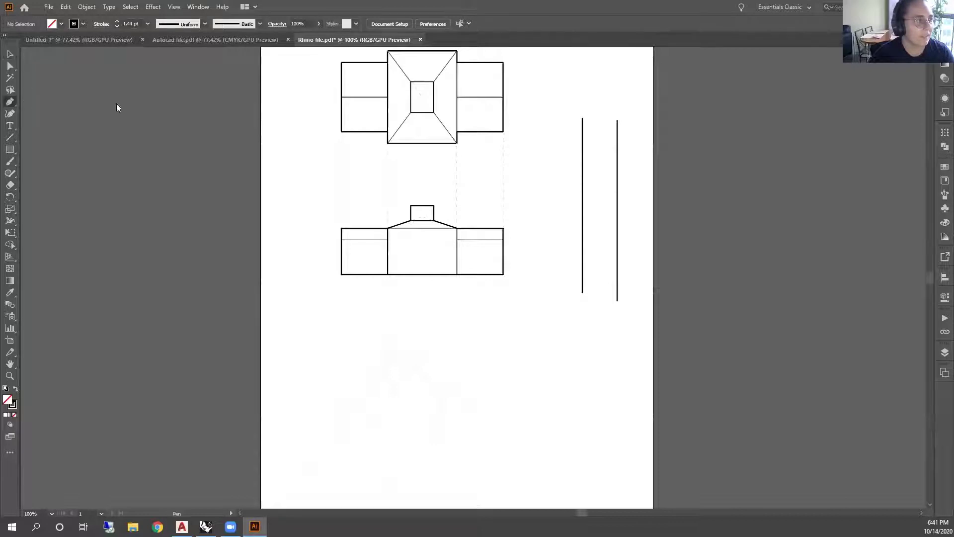
pyautogui.click(539, 80)
pyautogui.click(588, 76)
pyautogui.moveTo(615, 94); pyautogui.dragTo(626, 137)
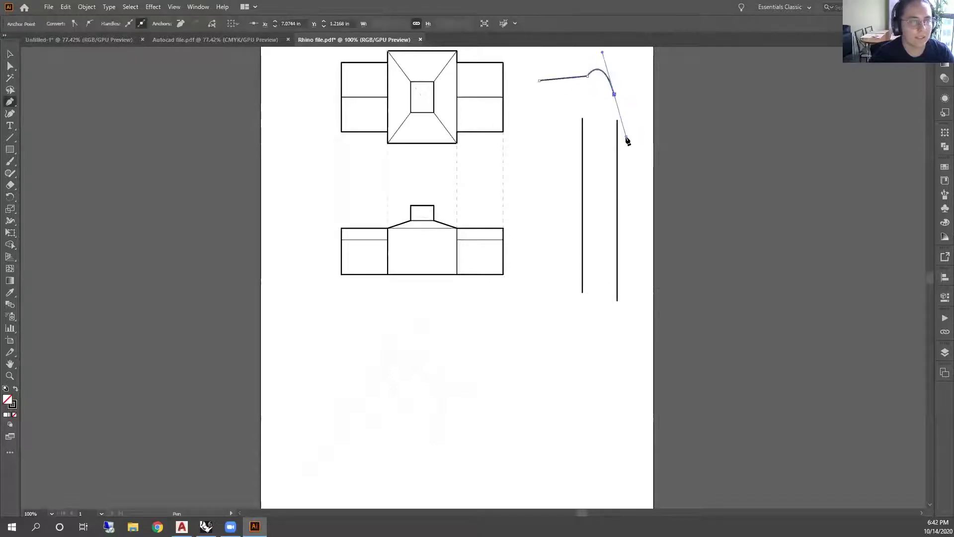
pyautogui.moveTo(566, 121); pyautogui.dragTo(540, 107)
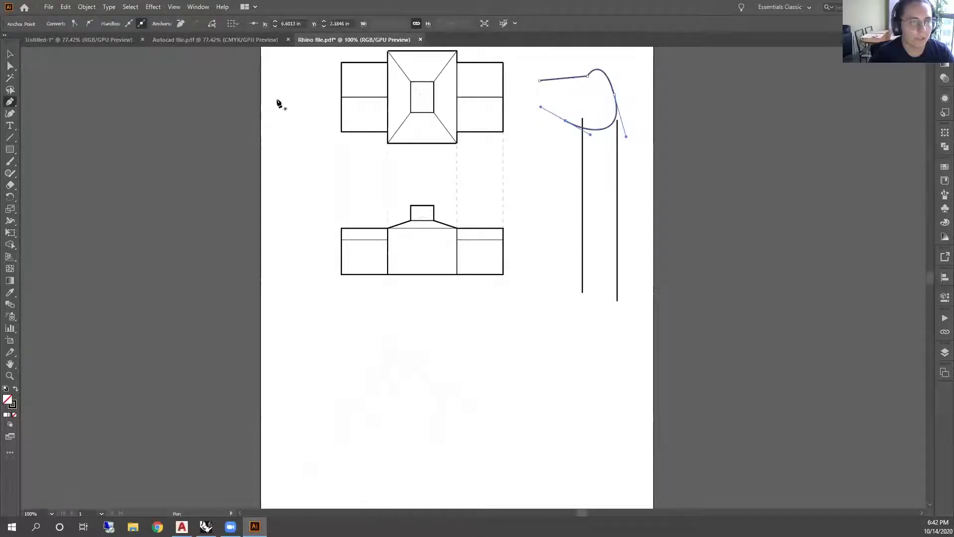
# Reshape the upper curve of the new path by shortening its direction handle with Direct Selection, and deselect the path
pyautogui.click(9, 65)
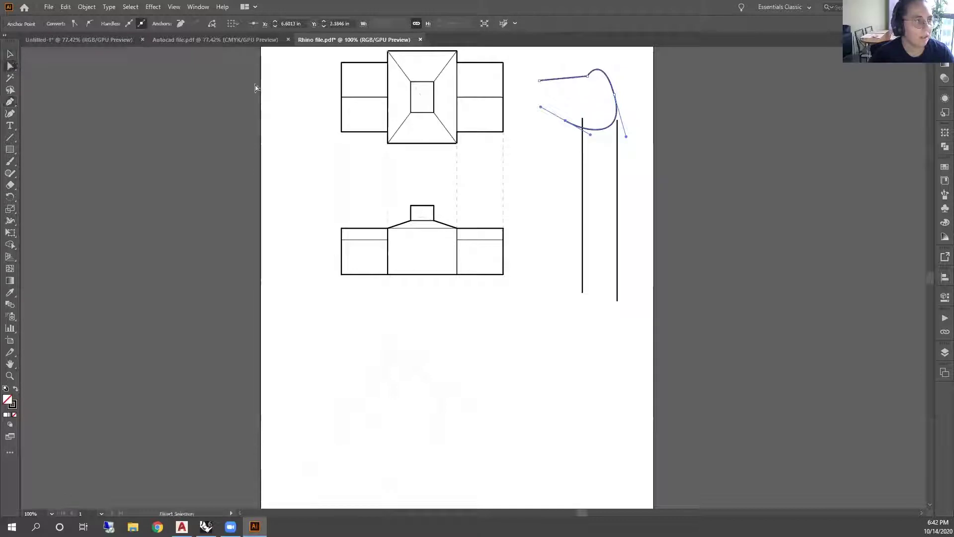
pyautogui.click(626, 78)
pyautogui.scroll(1, 620, 78)
pyautogui.scroll(2, 611, 99)
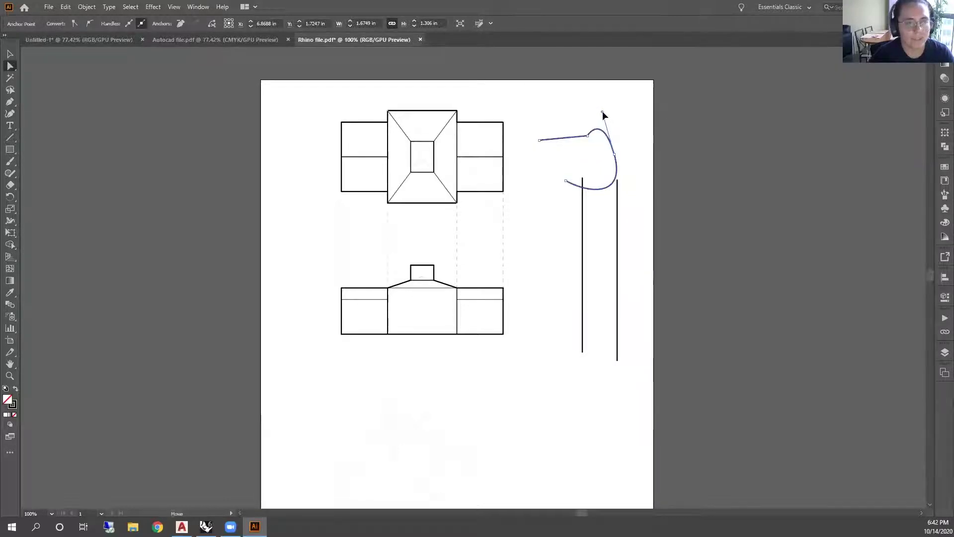
pyautogui.moveTo(602, 113); pyautogui.dragTo(613, 134)
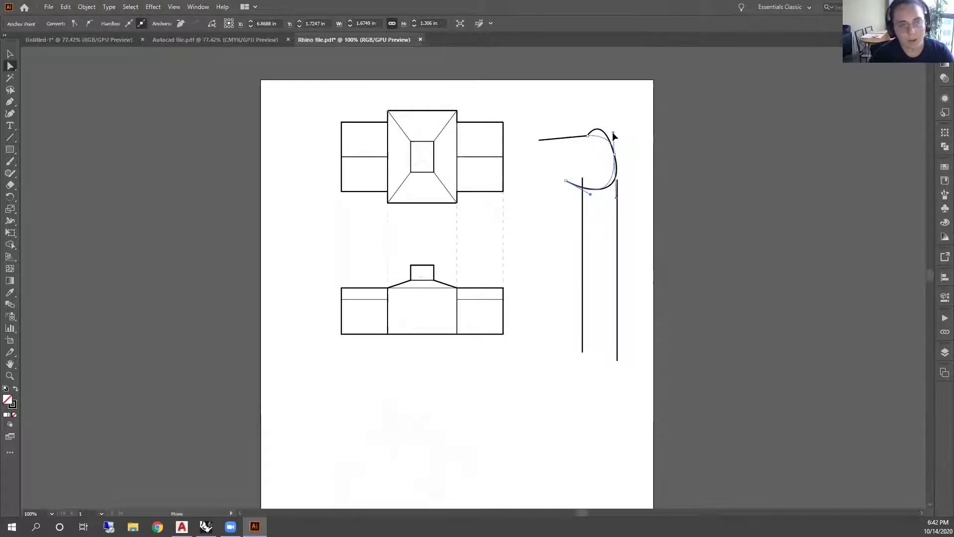
pyautogui.click(645, 111)
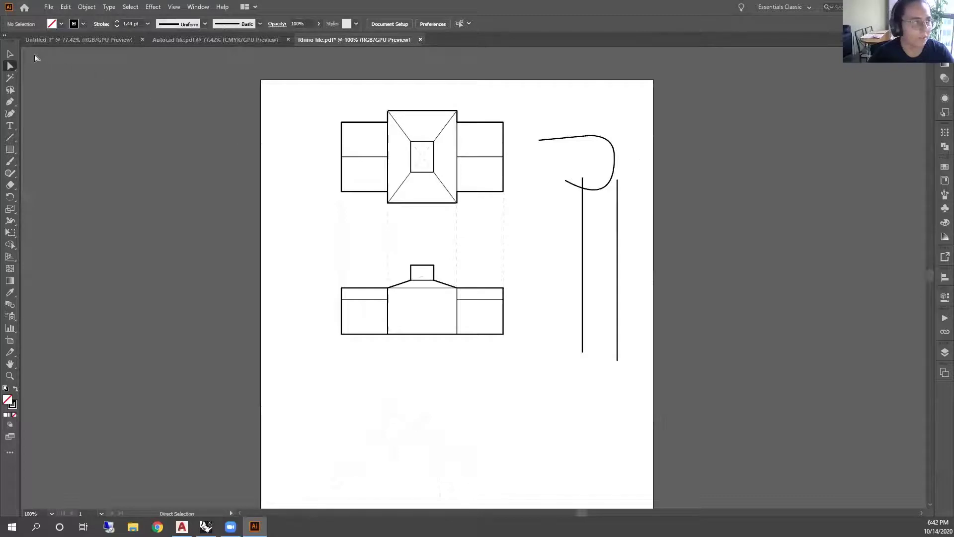
# Select the curved path together with both vertical lines and delete them
pyautogui.click(10, 54)
pyautogui.moveTo(653, 146); pyautogui.dragTo(574, 215)
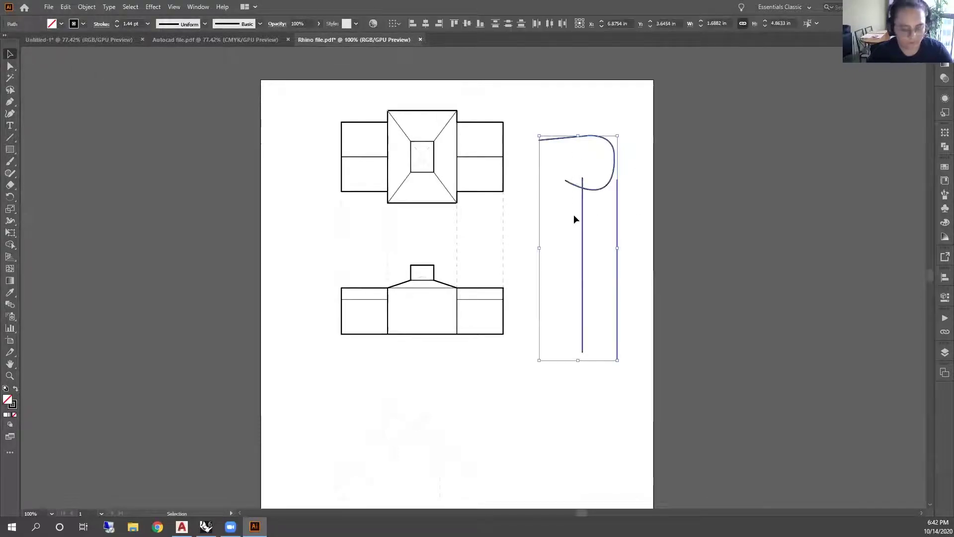
pyautogui.press('Delete')
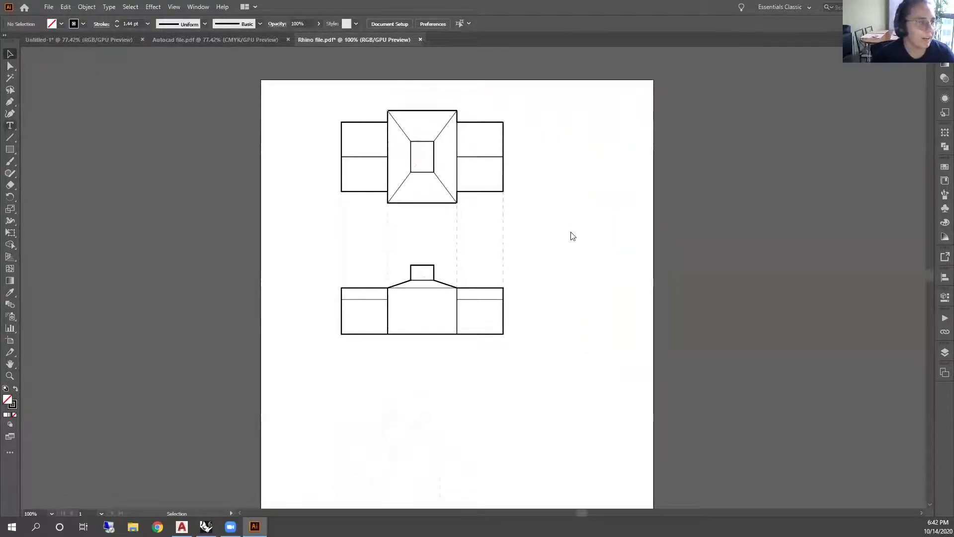
# Add a placeholder text box about 2.5 in by 1.2 in right of the plan, and browse the fonts without changing the typeface
pyautogui.press('t')
pyautogui.moveTo(533, 164); pyautogui.dragTo(649, 221)
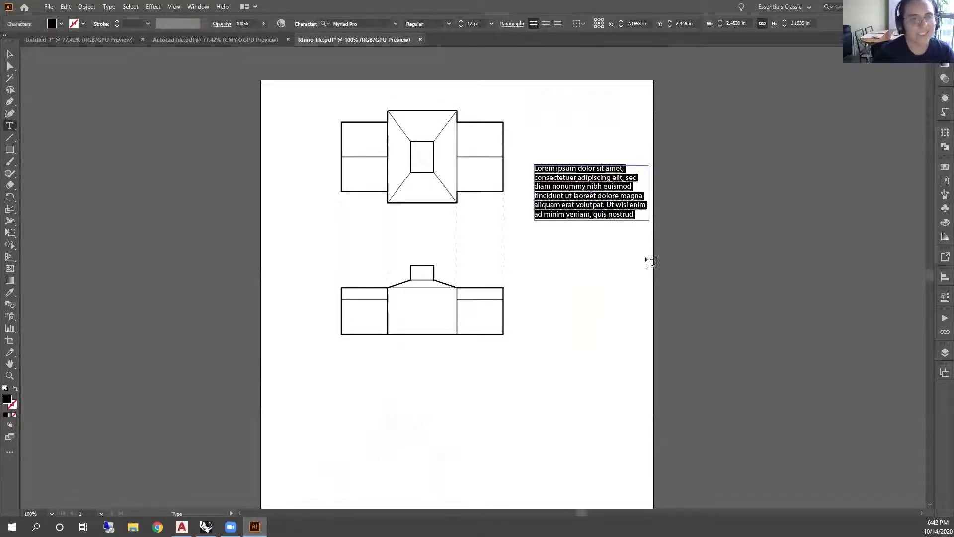
pyautogui.click(396, 24)
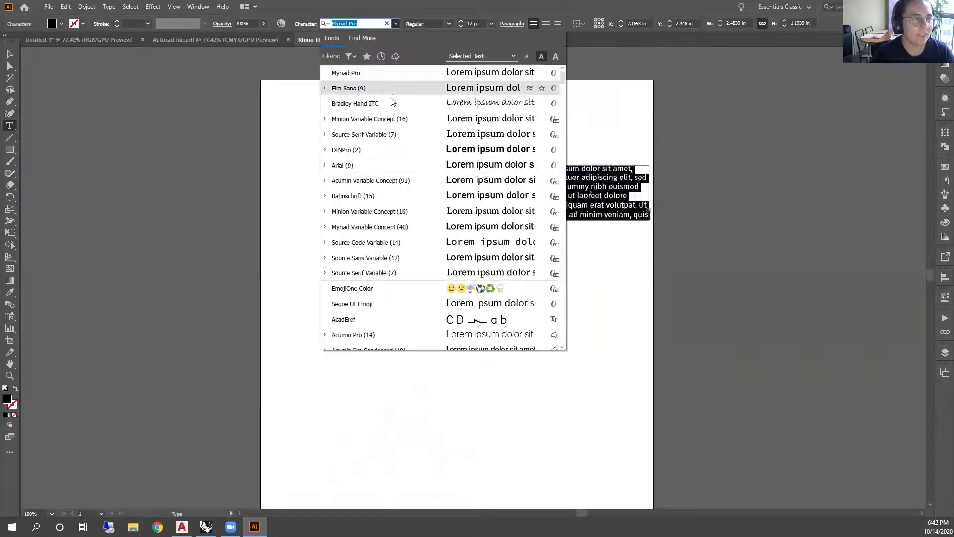
pyautogui.press('Escape')
pyautogui.press('Escape')
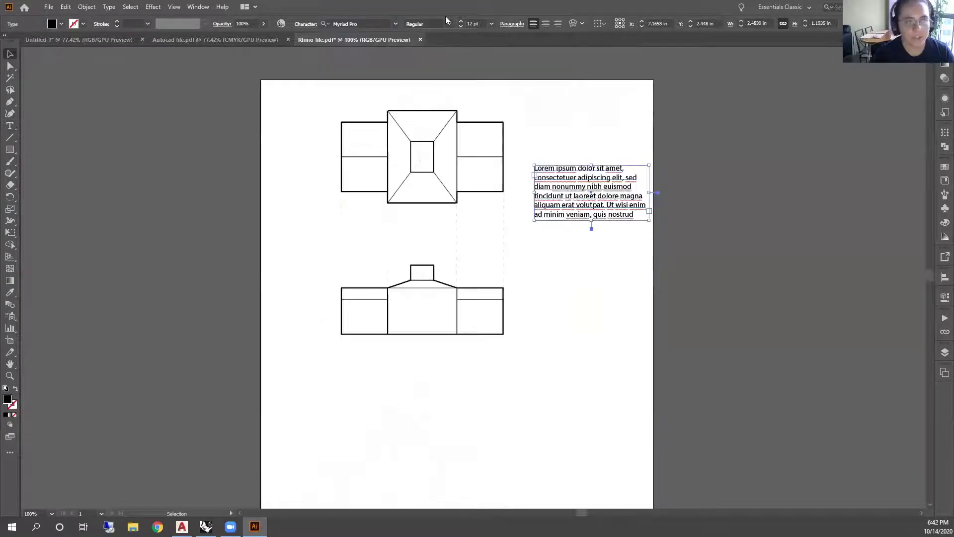
# Centre the placeholder paragraph, switch it to right alignment, and check the envelope options
pyautogui.click(546, 24)
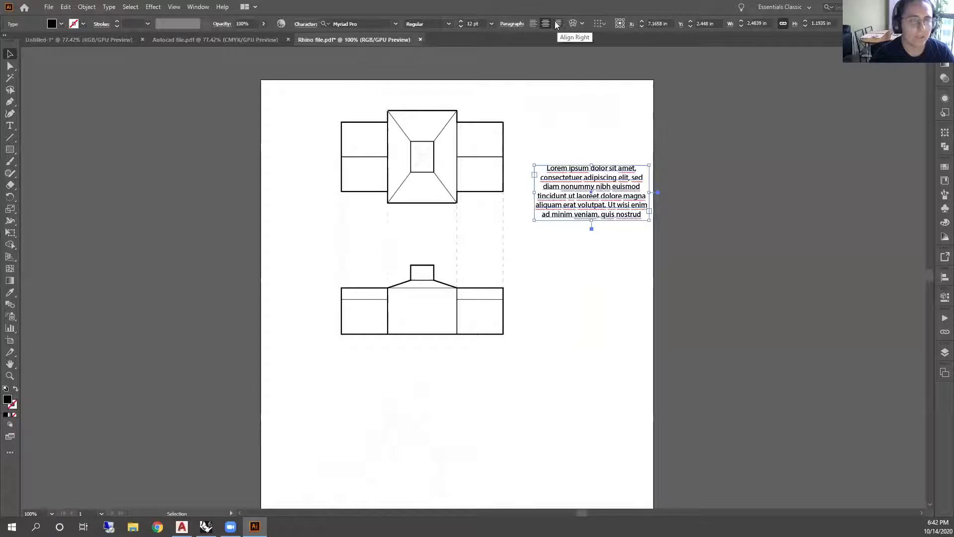
pyautogui.click(558, 25)
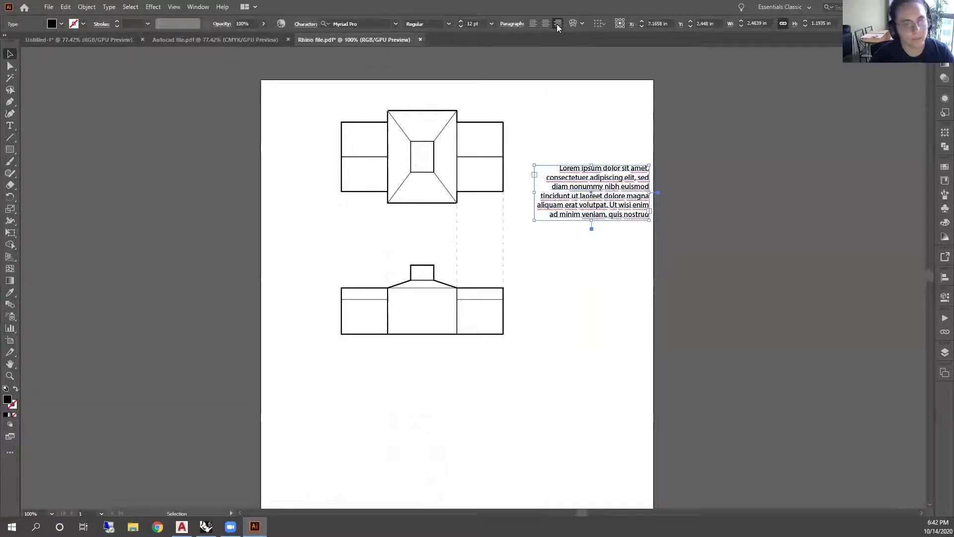
pyautogui.click(581, 23)
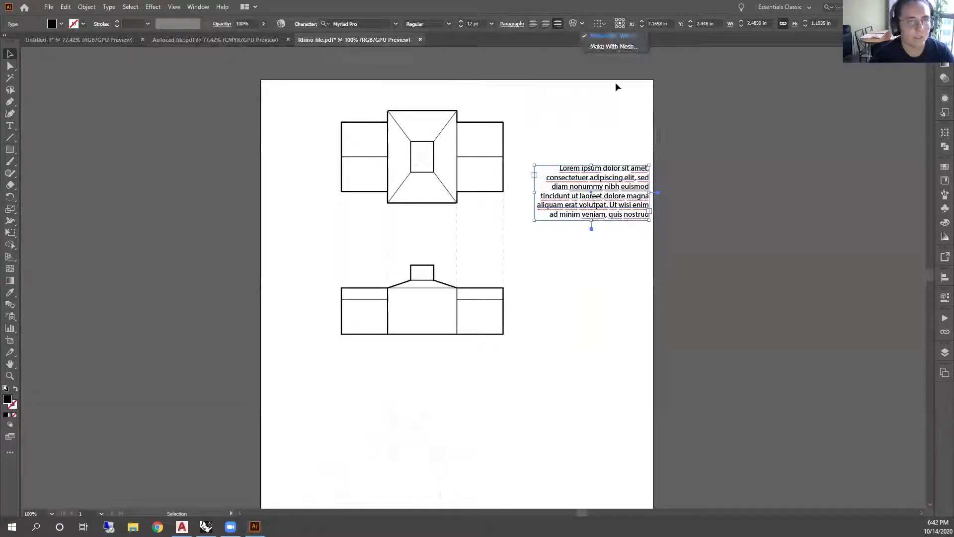
pyautogui.click(601, 26)
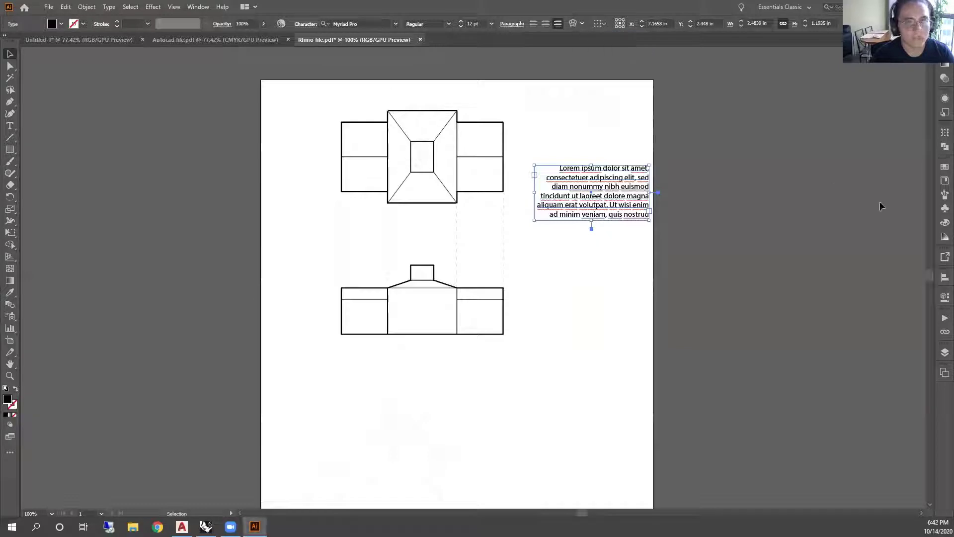
# Check the font styles available for the placeholder text, and delete the text box
pyautogui.click(447, 25)
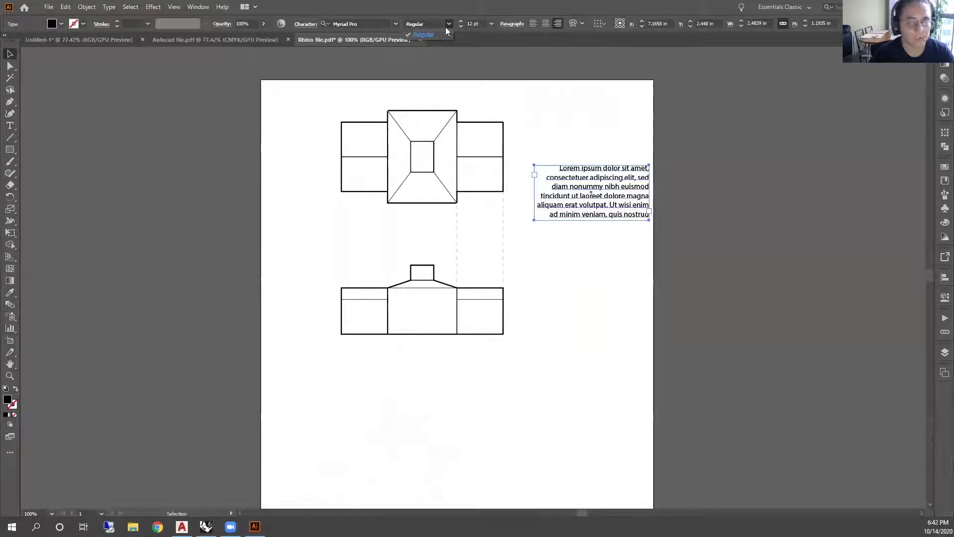
pyautogui.click(446, 27)
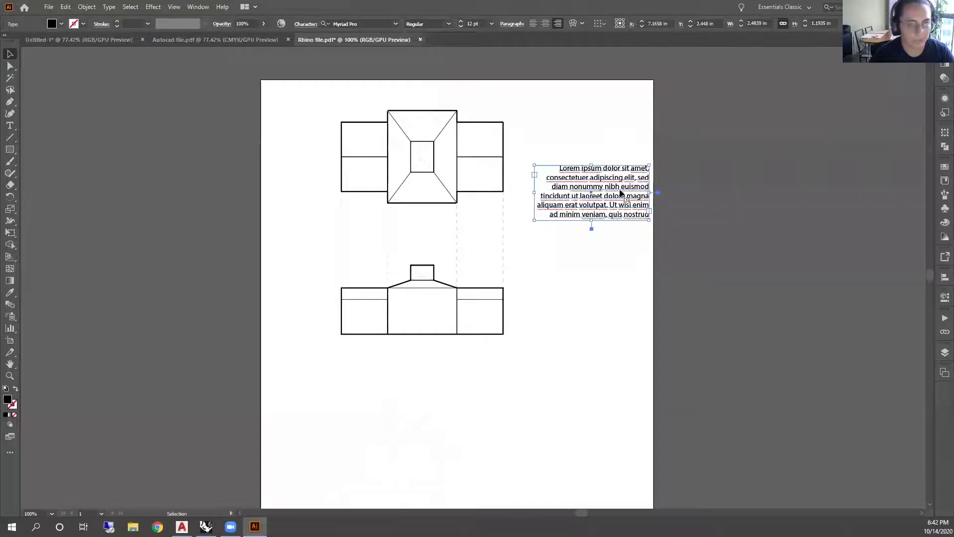
pyautogui.press('Delete')
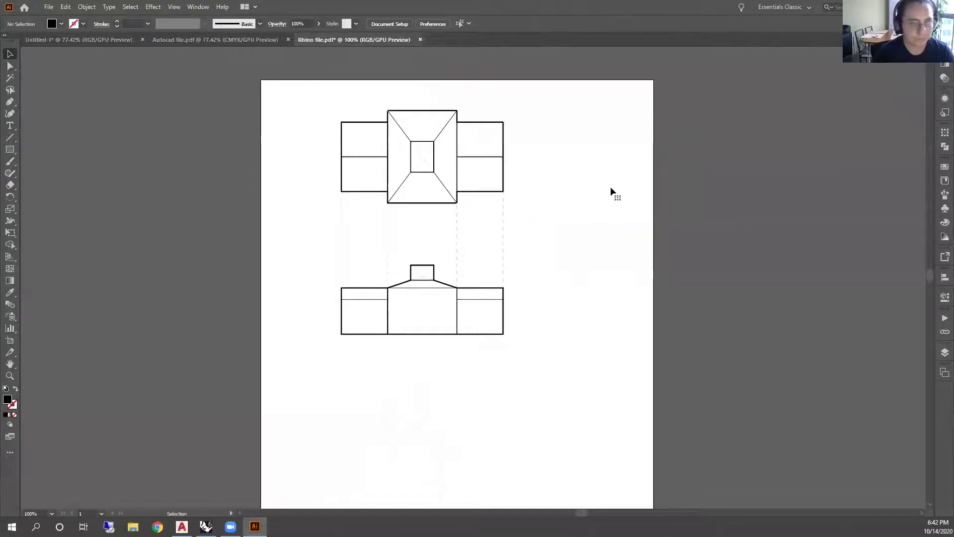
# Try the Rectangle tool right of the plan with a black rectangle and a square about 4 in wide, removing each one
pyautogui.click(10, 149)
pyautogui.moveTo(533, 159); pyautogui.dragTo(600, 231)
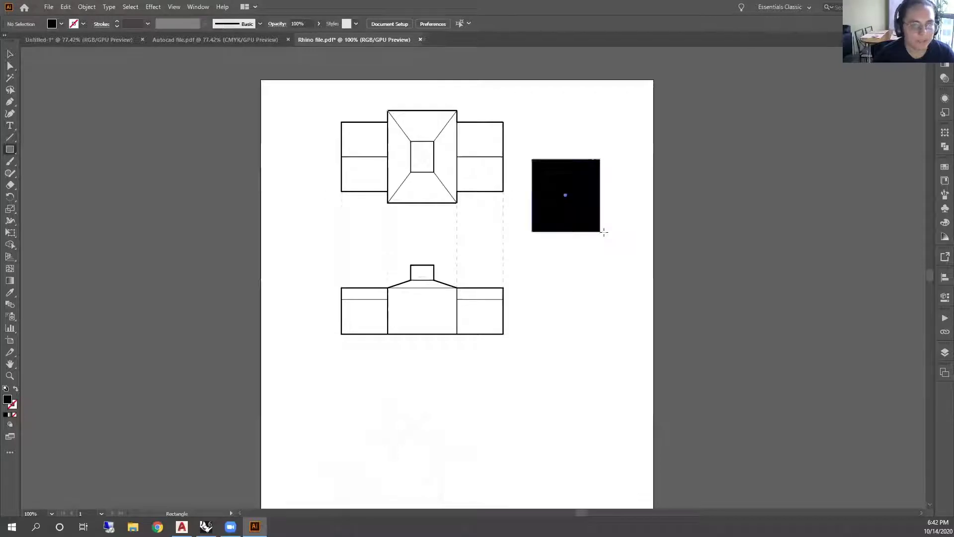
pyautogui.press('Delete')
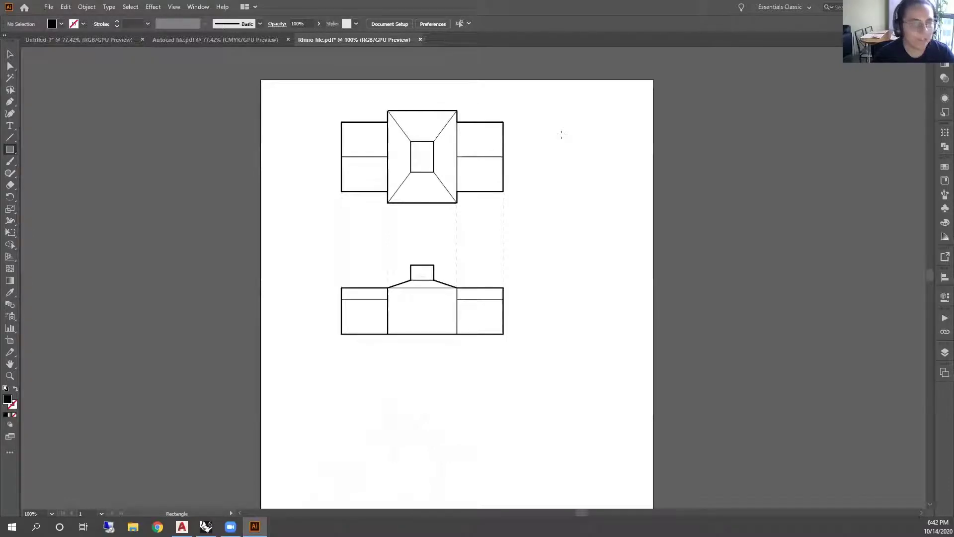
pyautogui.moveTo(545, 135); pyautogui.dragTo(728, 320)
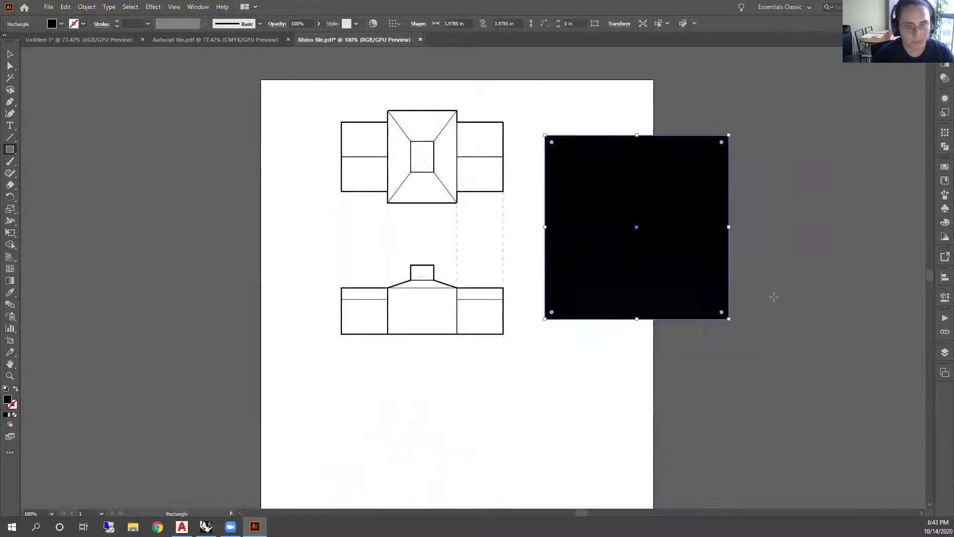
pyautogui.hotkey('ctrl', 'z')
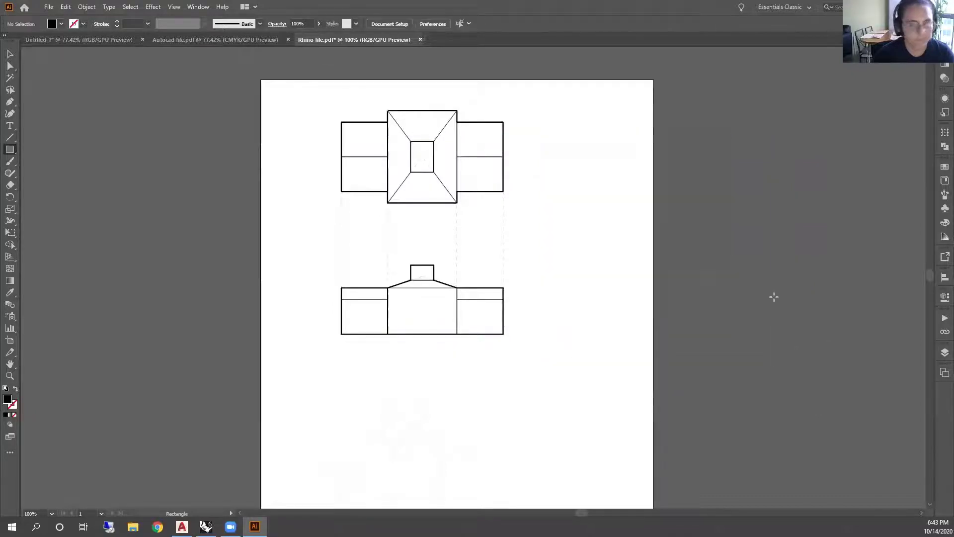
# Try a black circle about 2.7 in across with the Ellipse tool right of the plan, and undo it
pyautogui.click(13, 151)
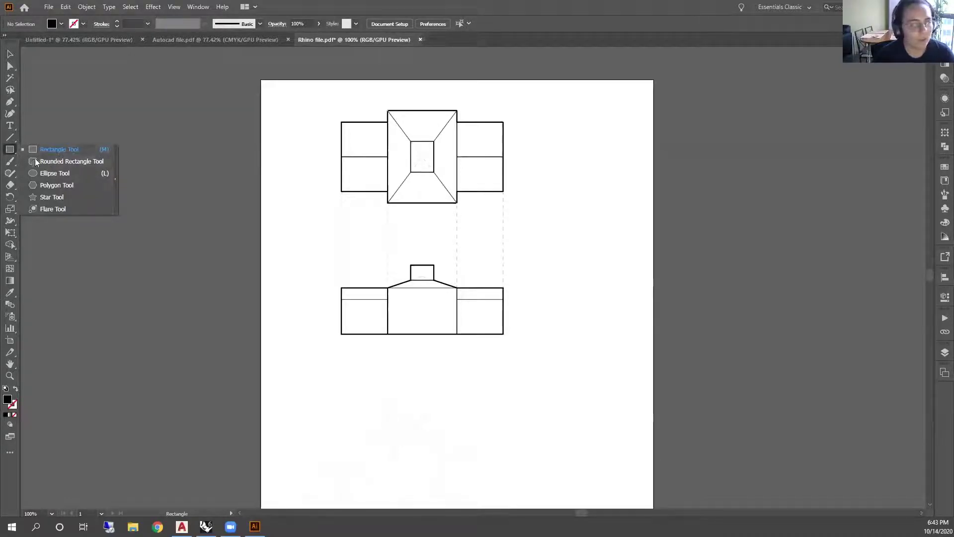
pyautogui.click(55, 173)
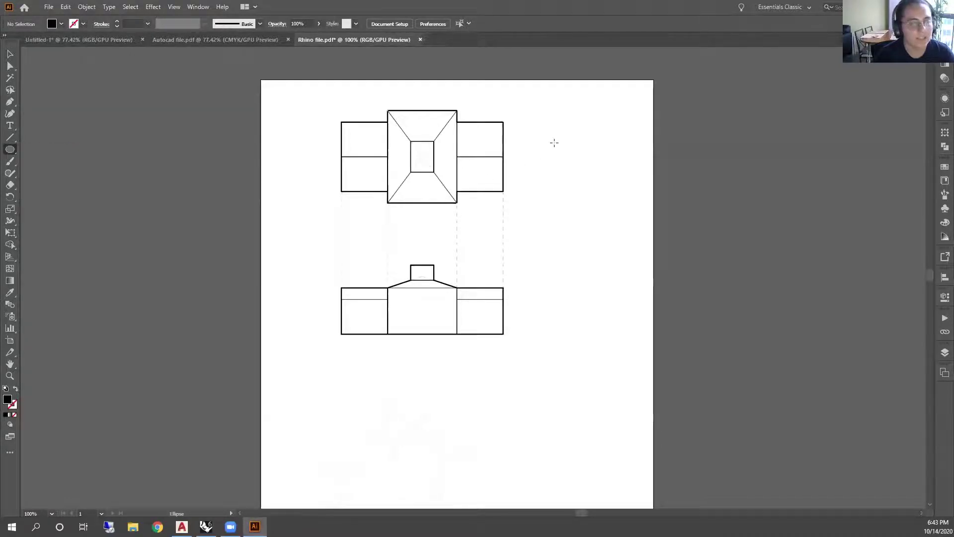
pyautogui.moveTo(540, 144); pyautogui.dragTo(665, 270)
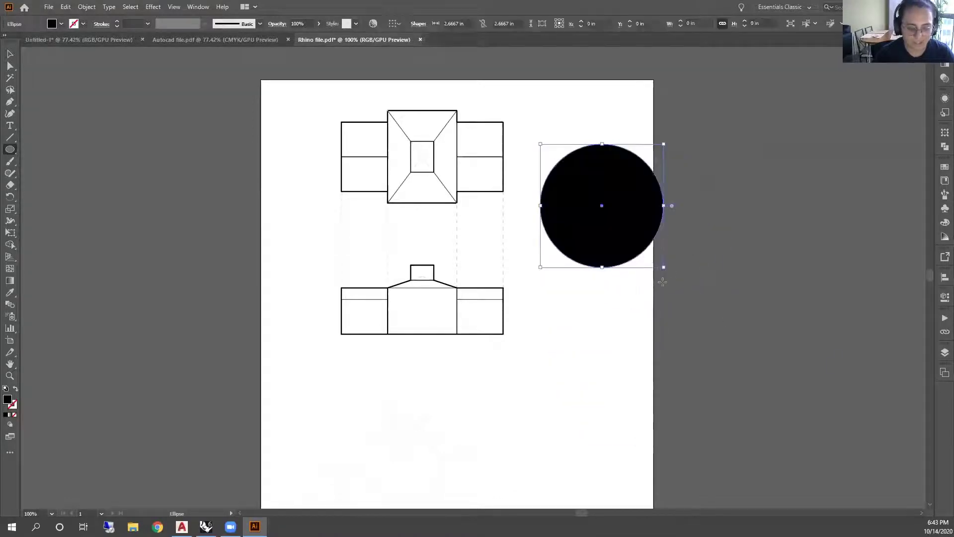
pyautogui.hotkey('ctrl', 'z')
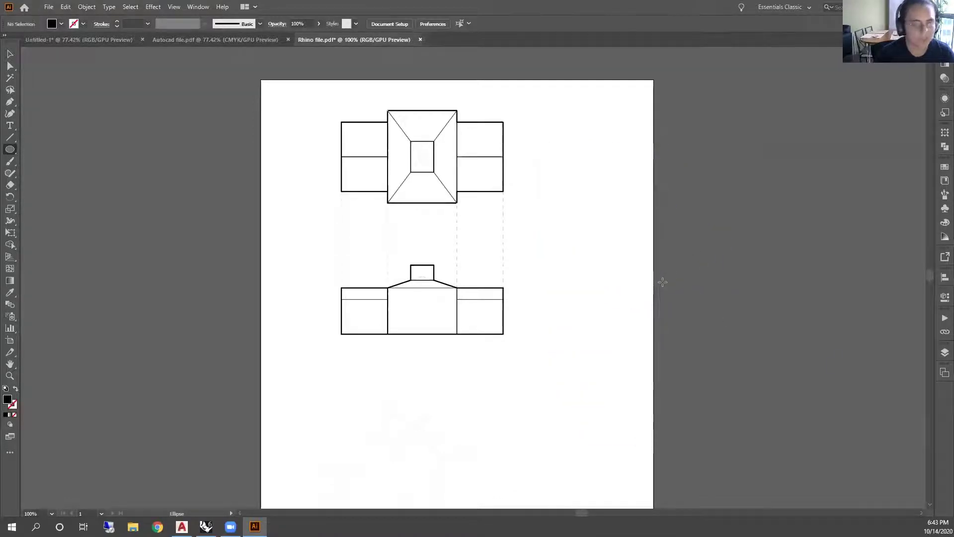
# Try an arc about 1.1 in wide and 0.6 in high with the Arc tool right of the plan, and delete it
pyautogui.click(10, 140)
pyautogui.click(44, 150)
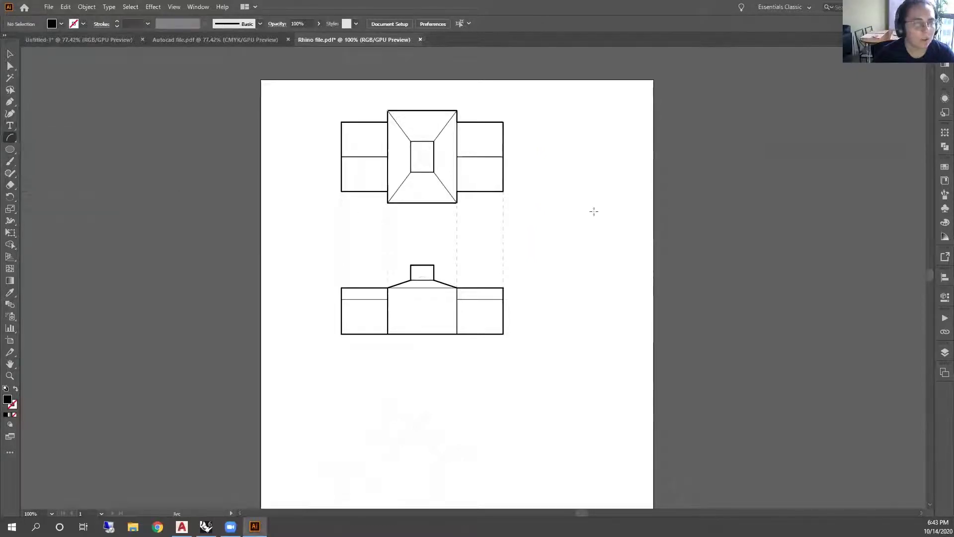
pyautogui.moveTo(555, 184)
pyautogui.mouseDown()
pyautogui.moveTo(596, 156)
pyautogui.moveTo(684, 204)
pyautogui.moveTo(653, 249)
pyautogui.moveTo(574, 180)
pyautogui.moveTo(547, 261)
pyautogui.moveTo(623, 217)
pyautogui.moveTo(582, 134)
pyautogui.moveTo(539, 138)
pyautogui.moveTo(610, 174)
pyautogui.mouseUp()
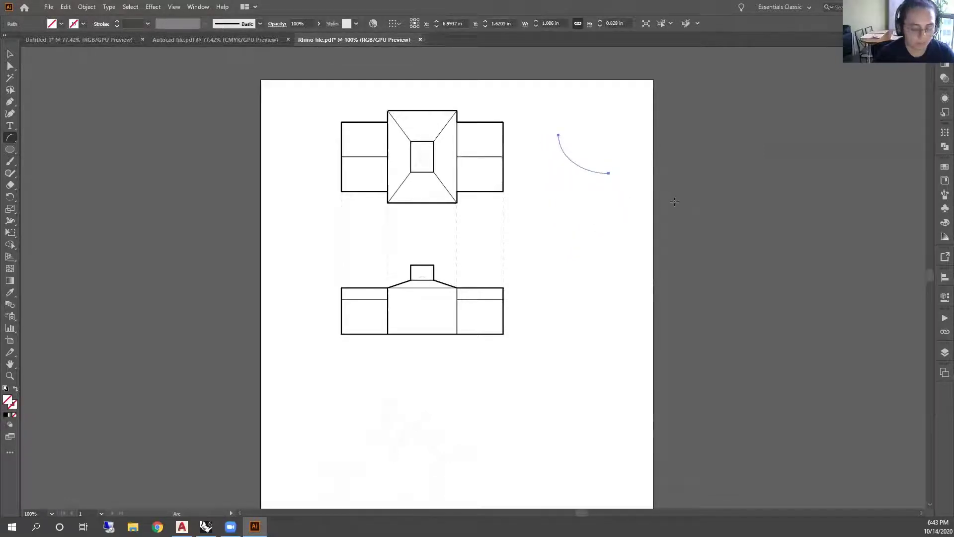
pyautogui.press('Delete')
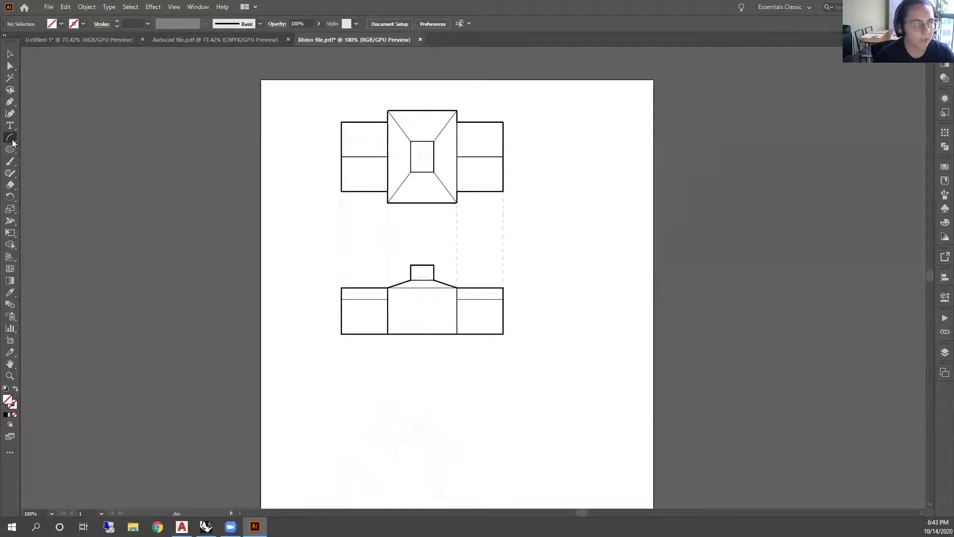
# Look through the Pen tool variants, trying Add Anchor Point before returning to the Pen, and look at the Paintbrush variants
pyautogui.click(9, 103)
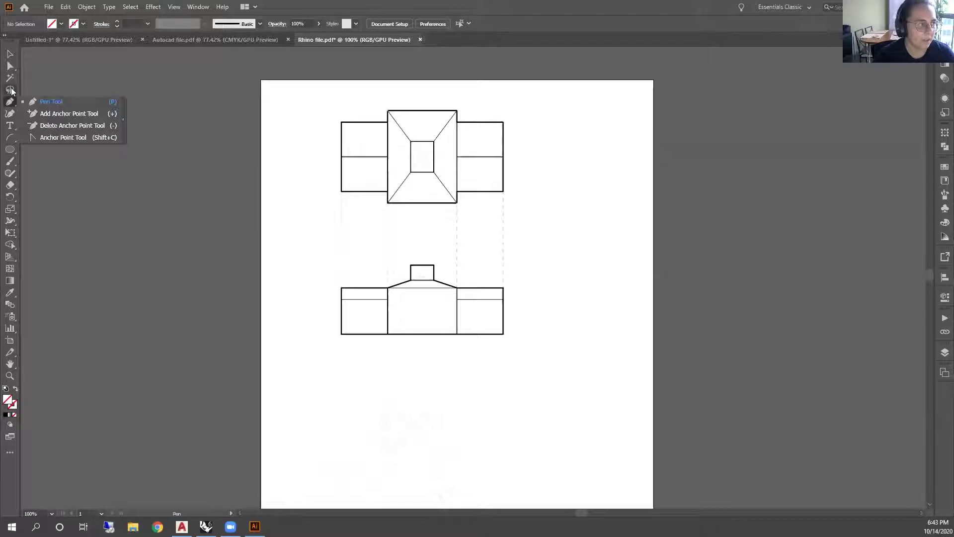
pyautogui.click(11, 90)
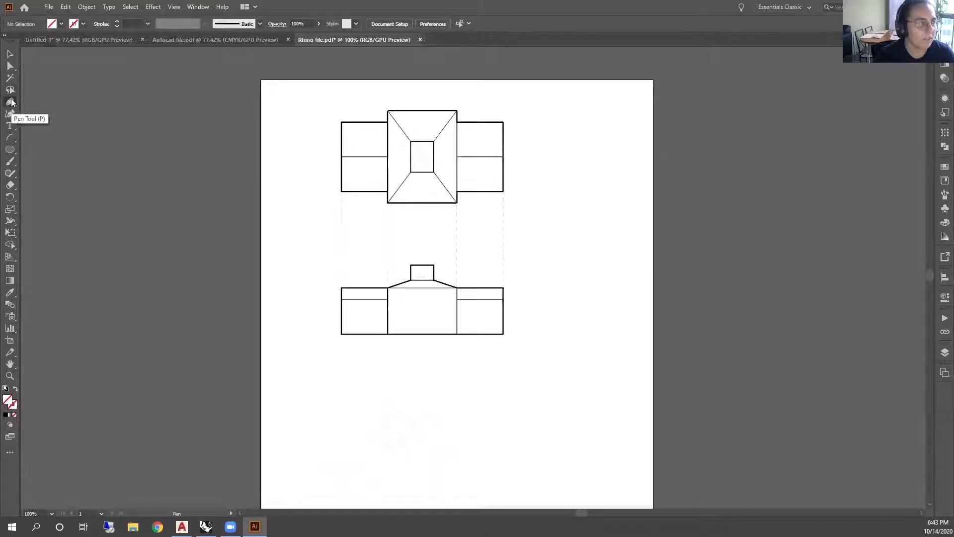
pyautogui.click(10, 101)
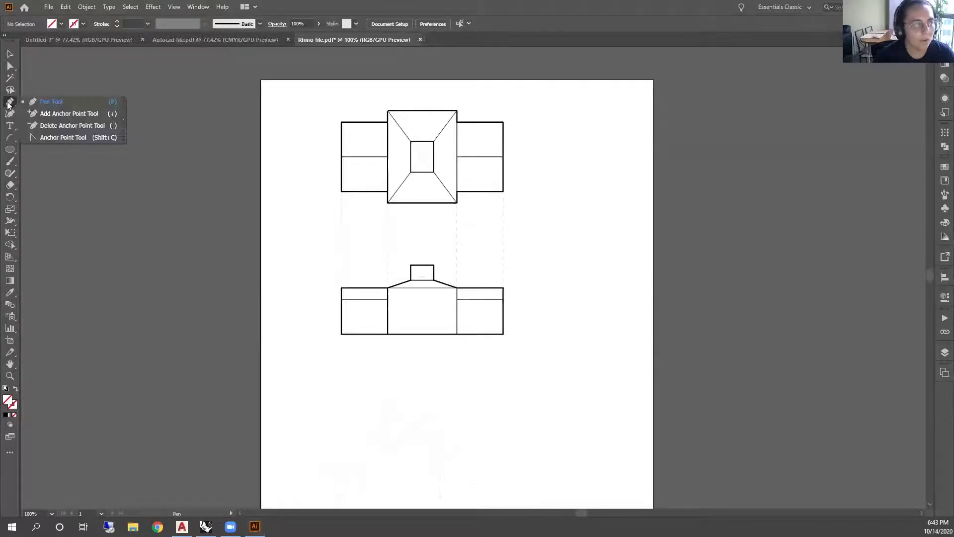
pyautogui.click(53, 115)
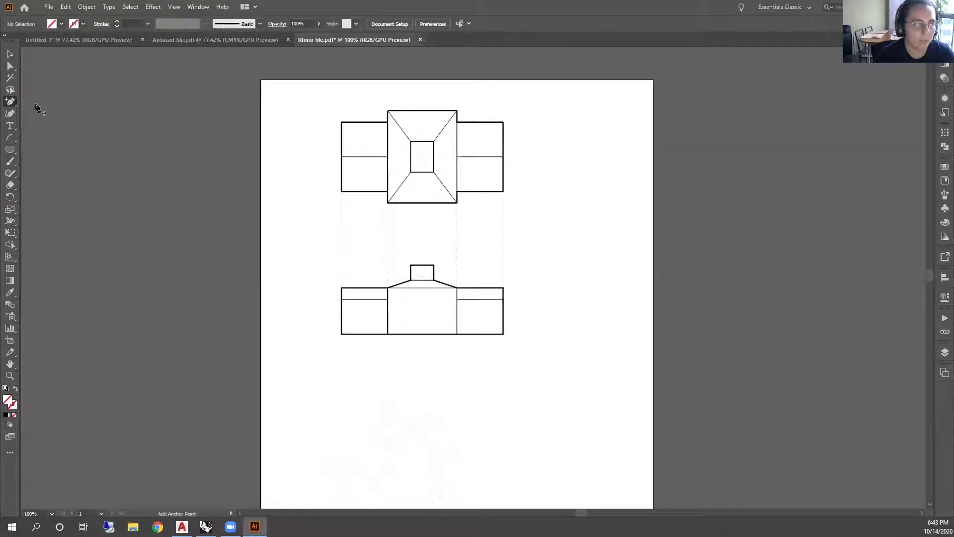
pyautogui.click(10, 101)
pyautogui.click(50, 101)
pyautogui.click(12, 164)
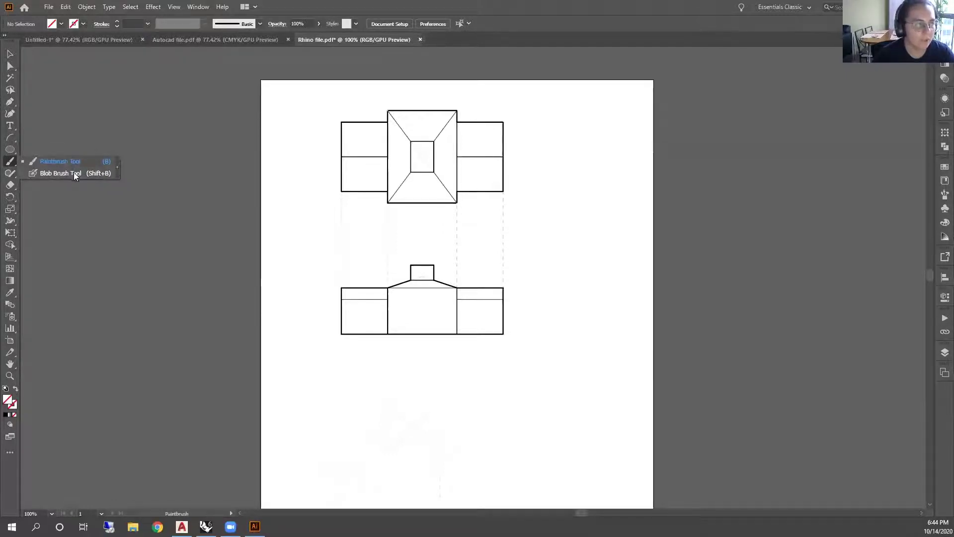
# Try the Pencil tool with two freehand curves, about 2.5 by 3.7 in and 1.8 by 2 in, near the plan, removing each one
pyautogui.click(11, 176)
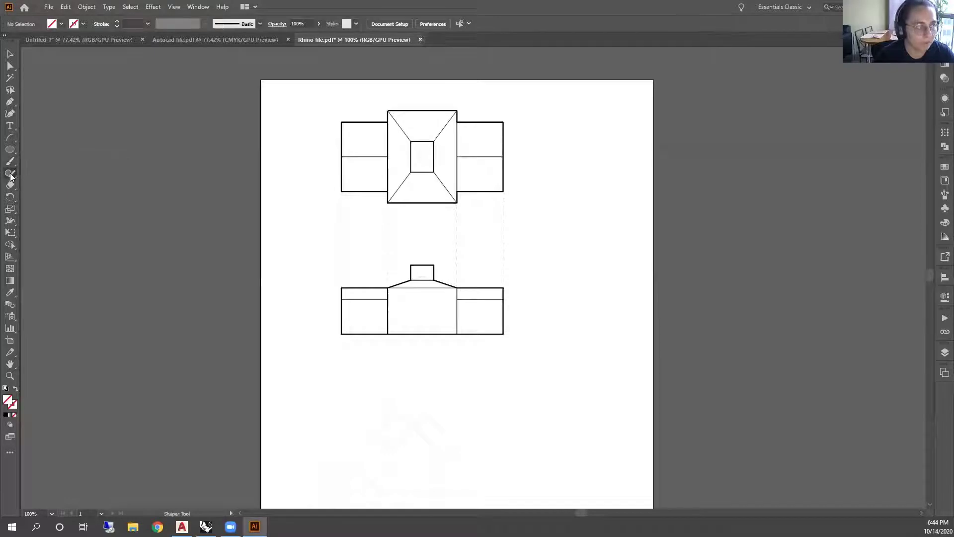
pyautogui.click(11, 175)
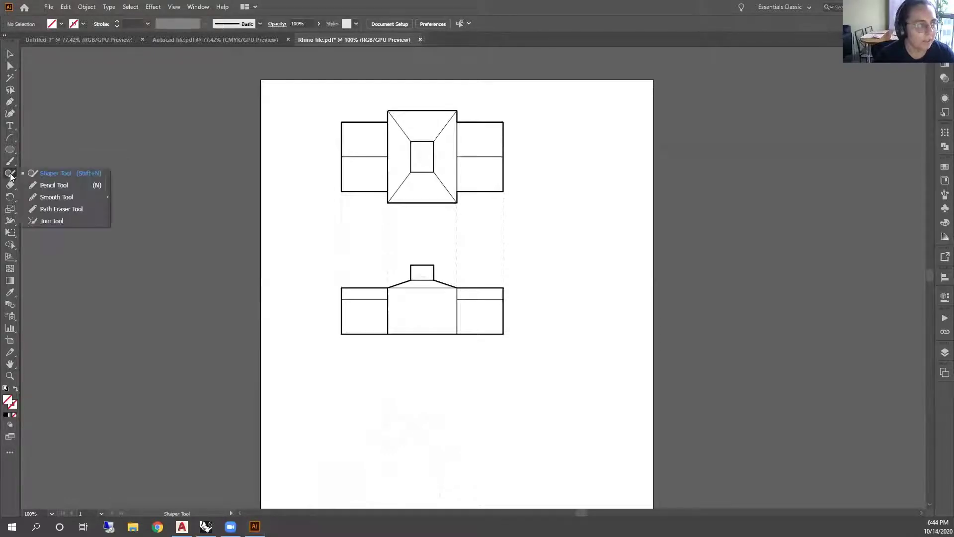
pyautogui.click(34, 187)
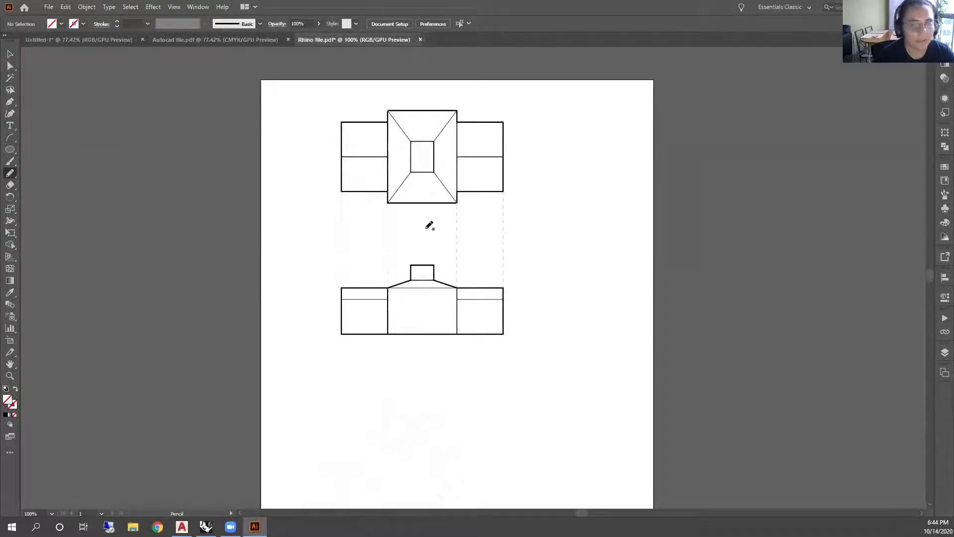
pyautogui.moveTo(475, 98)
pyautogui.mouseDown()
pyautogui.moveTo(544, 111)
pyautogui.moveTo(581, 169)
pyautogui.moveTo(589, 227)
pyautogui.moveTo(566, 271)
pyautogui.moveTo(556, 182)
pyautogui.mouseUp()
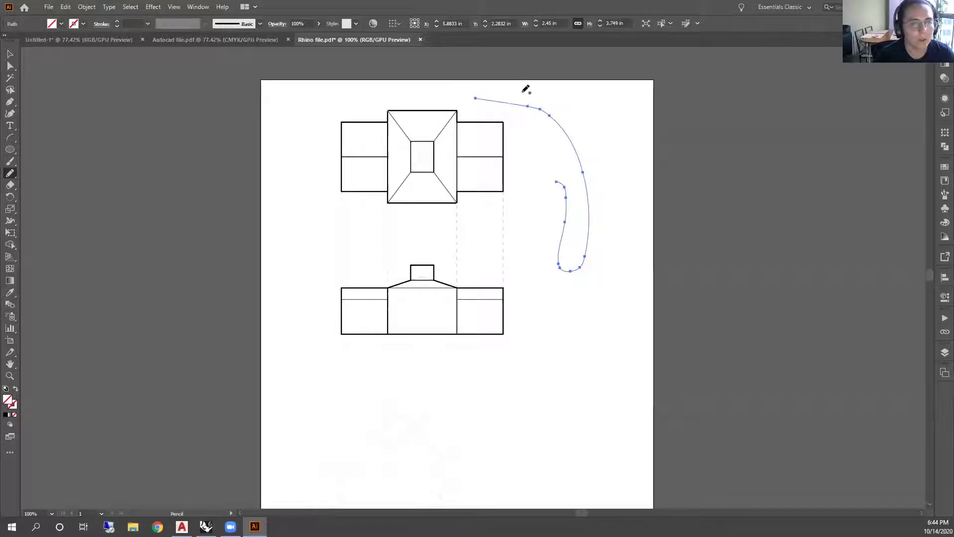
pyautogui.moveTo(549, 97)
pyautogui.mouseDown()
pyautogui.moveTo(579, 97)
pyautogui.moveTo(630, 154)
pyautogui.moveTo(630, 190)
pyautogui.moveTo(614, 164)
pyautogui.moveTo(630, 118)
pyautogui.mouseUp()
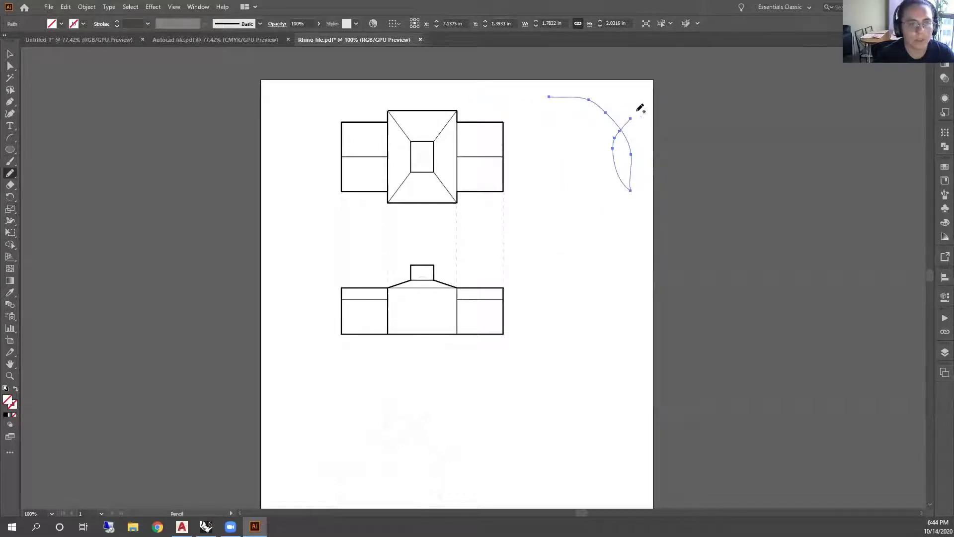
pyautogui.click(11, 54)
pyautogui.moveTo(648, 135); pyautogui.dragTo(530, 247)
pyautogui.press('Delete')
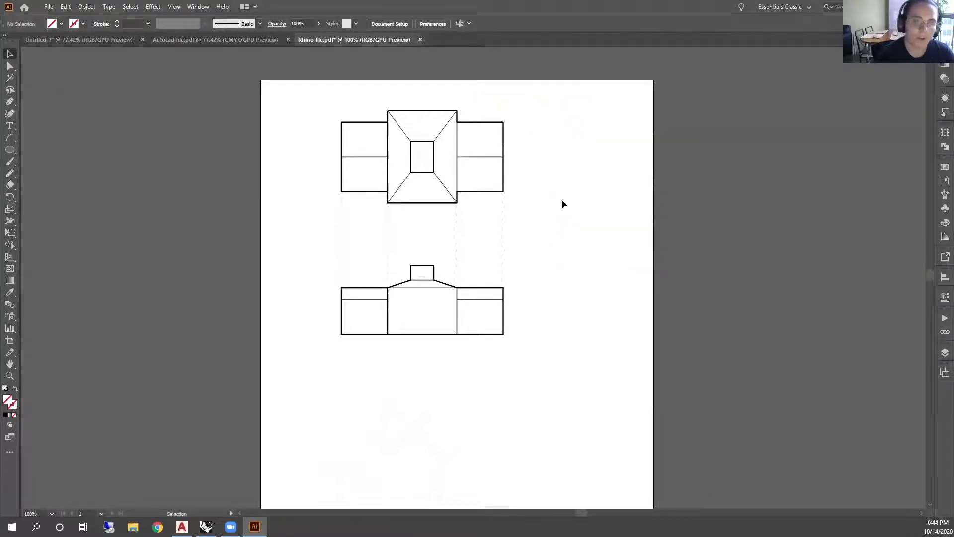
pyautogui.moveTo(644, 106); pyautogui.dragTo(531, 377)
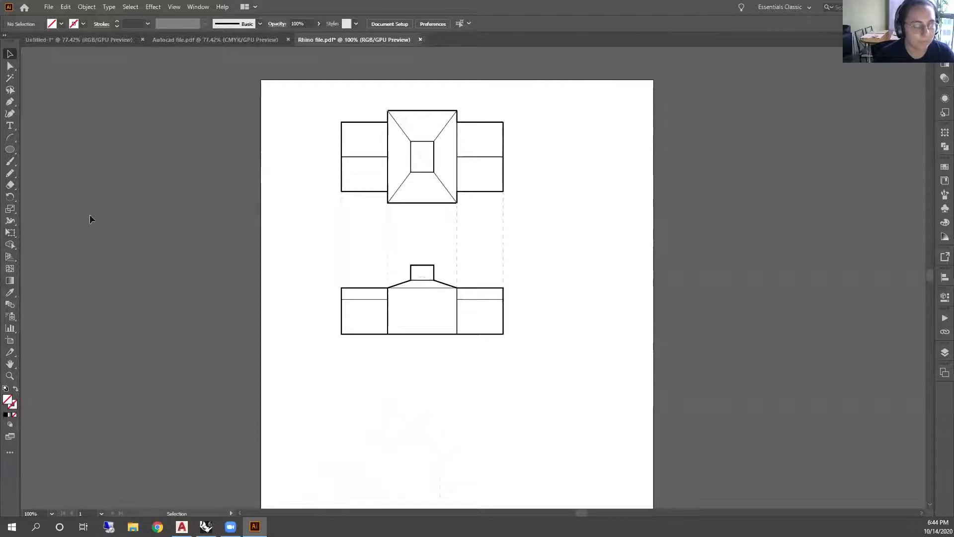
# Look through the Eraser, Scale, Shape Builder, Live Paint, Gradient and Eyedropper tools and the object commands
pyautogui.click(11, 185)
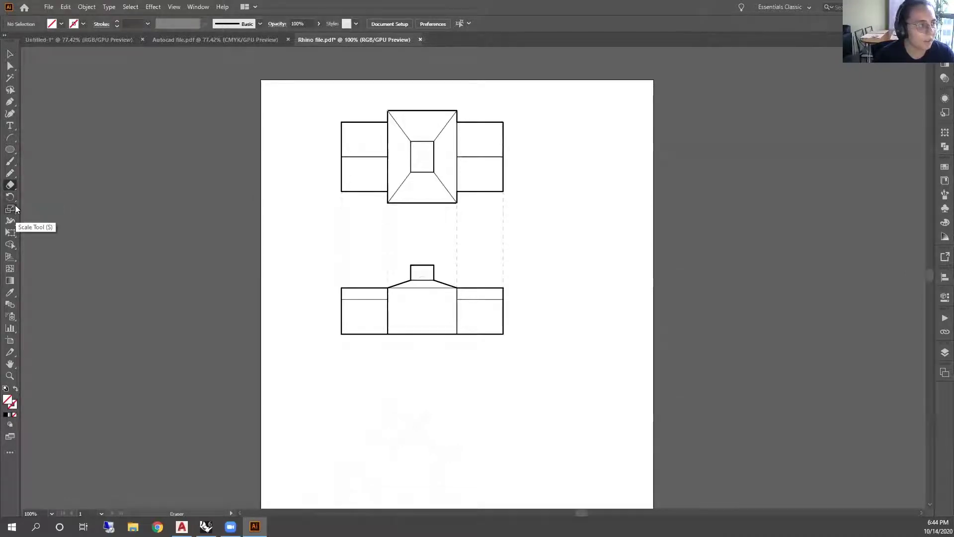
pyautogui.click(11, 210)
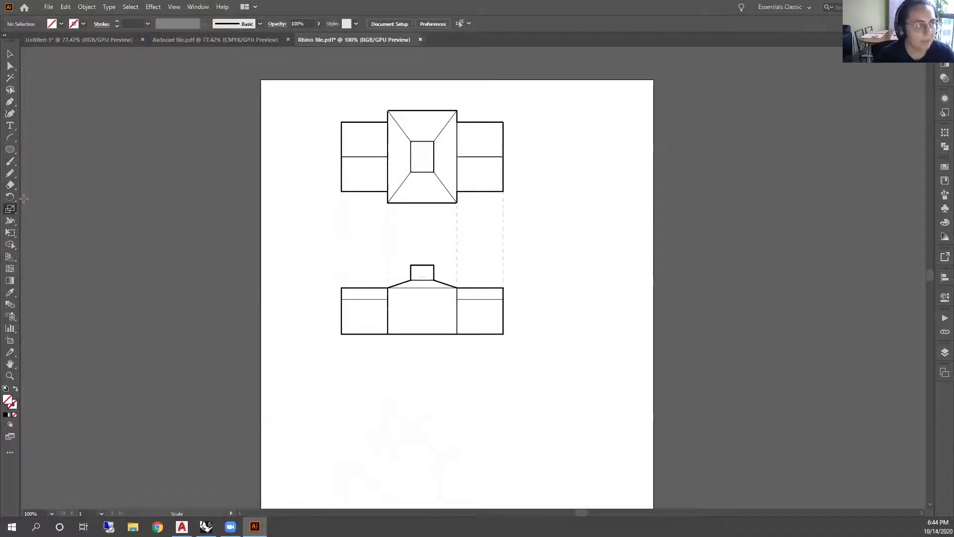
pyautogui.click(89, 8)
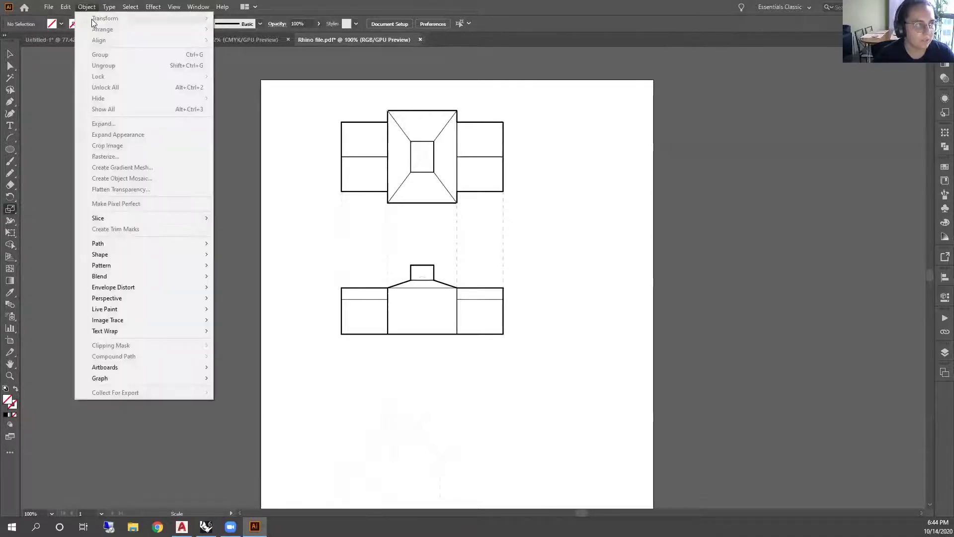
pyautogui.click(366, 4)
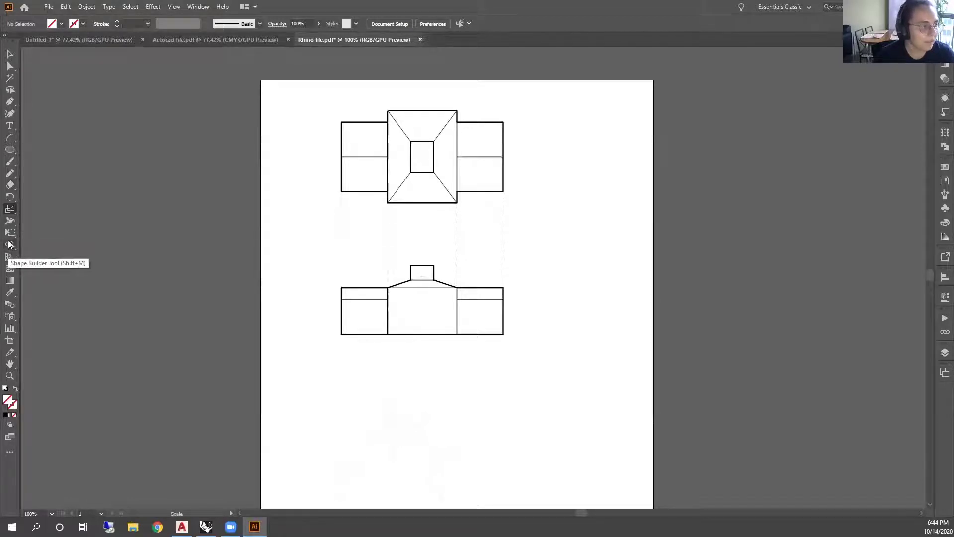
pyautogui.click(10, 248)
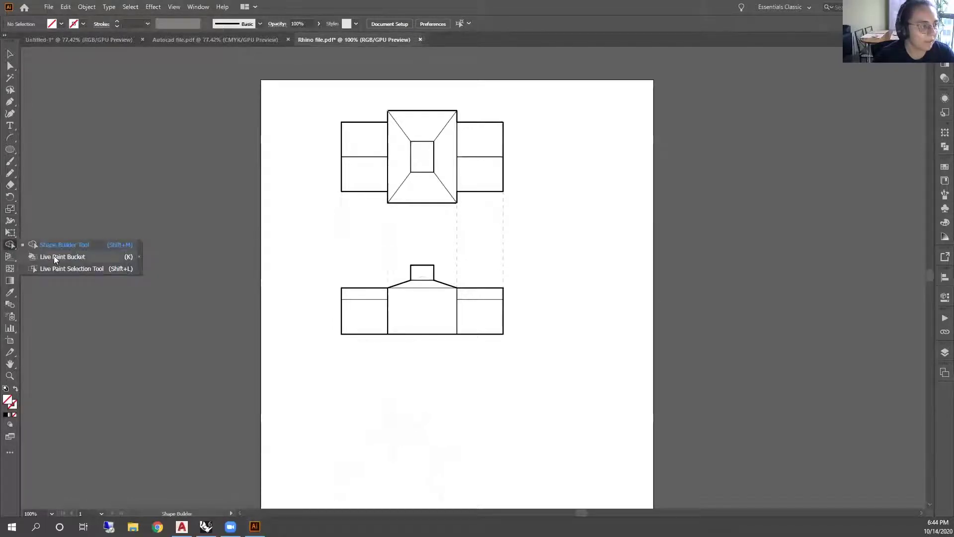
pyautogui.click(53, 256)
pyautogui.click(10, 245)
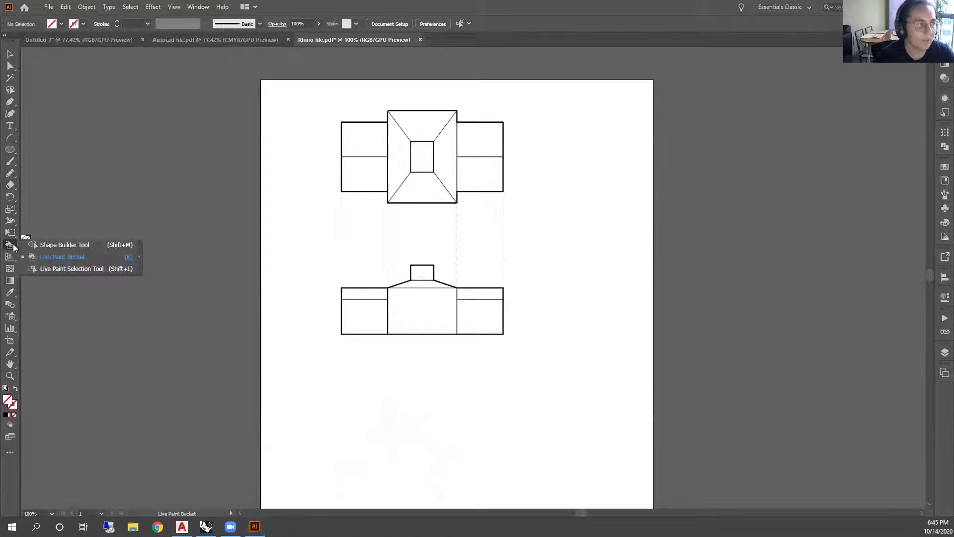
pyautogui.click(40, 268)
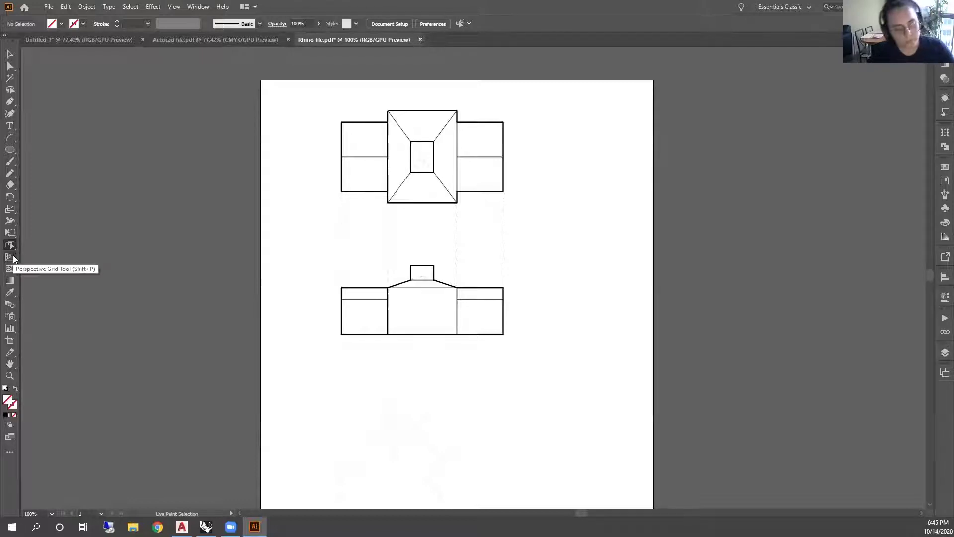
pyautogui.click(10, 281)
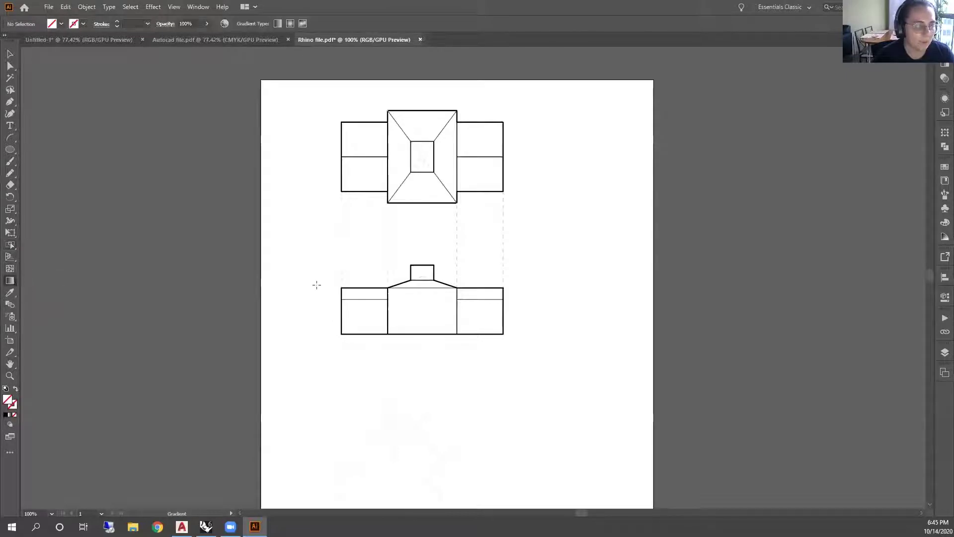
pyautogui.click(10, 293)
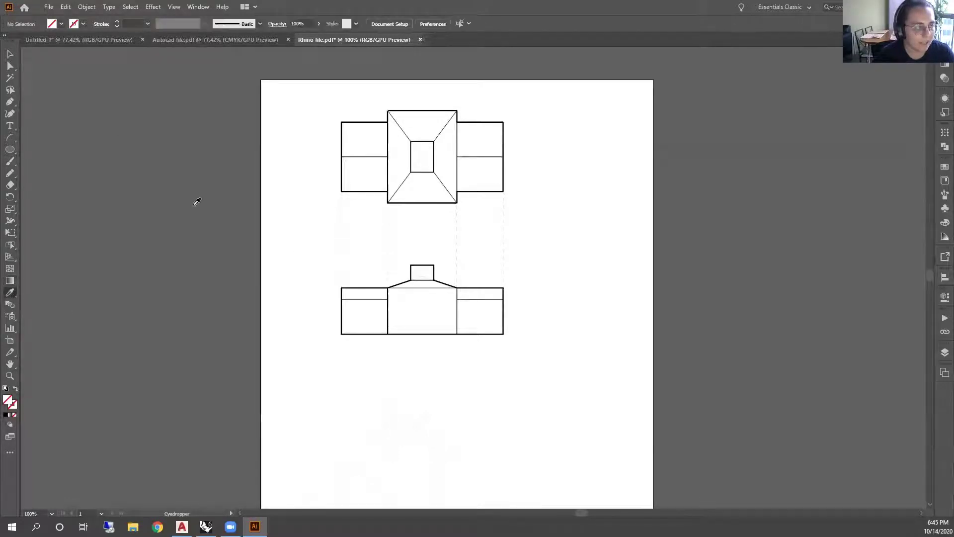
# Set the fill colour to red c93a3a
pyautogui.click(10, 53)
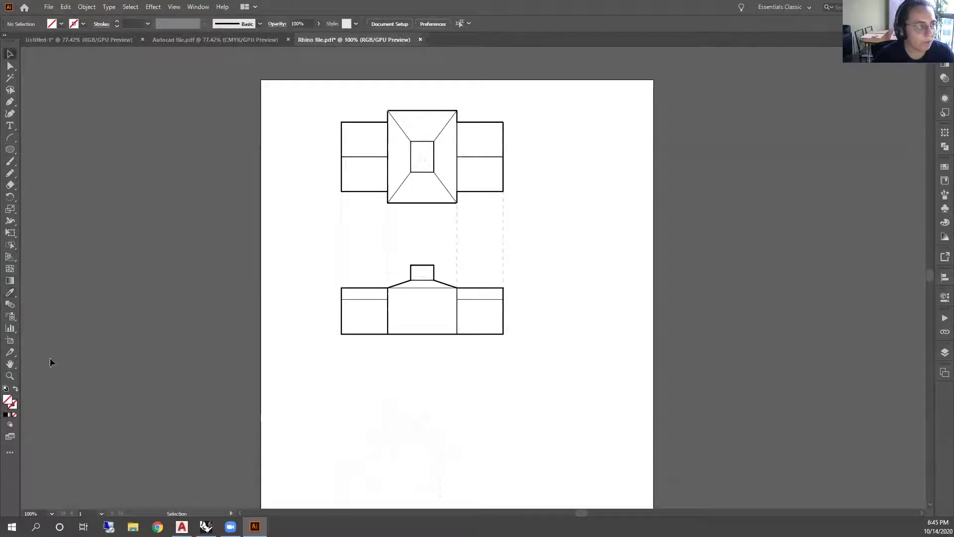
pyautogui.doubleClick(7, 400)
pyautogui.click(436, 223)
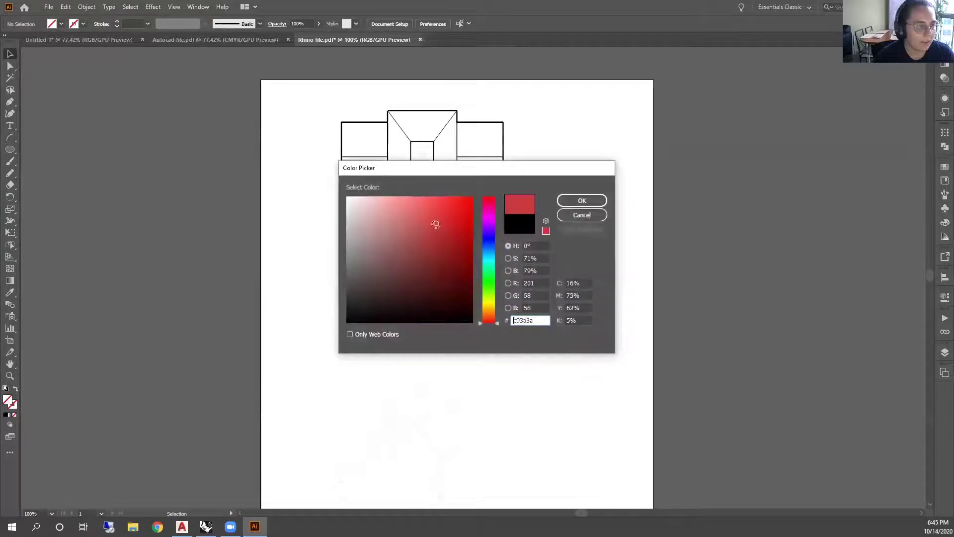
pyautogui.click(563, 202)
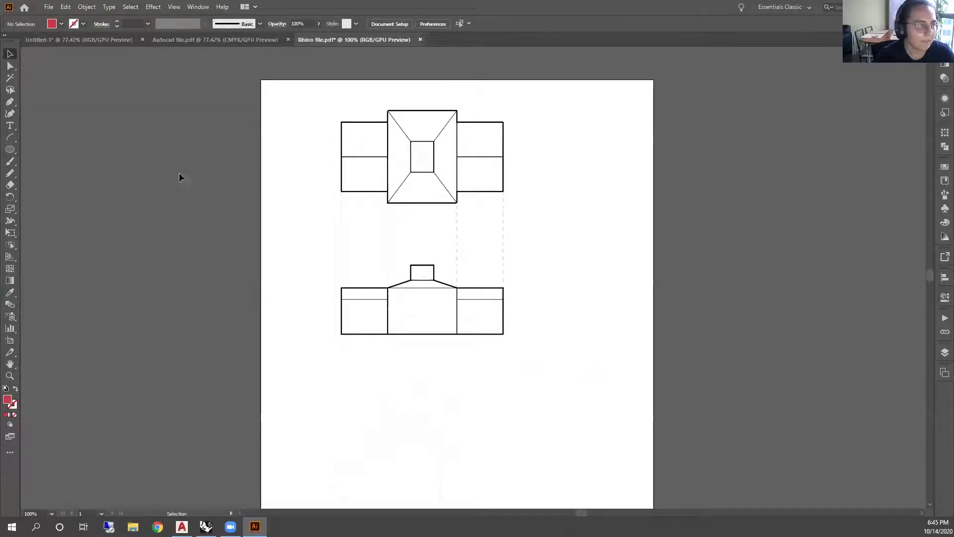
# Draw a red-filled ellipse about 2.3 by 2.1 in outside the artboard beside the plan, and swap its fill and stroke
pyautogui.click(10, 150)
pyautogui.moveTo(108, 176); pyautogui.dragTo(214, 271)
pyautogui.click(9, 56)
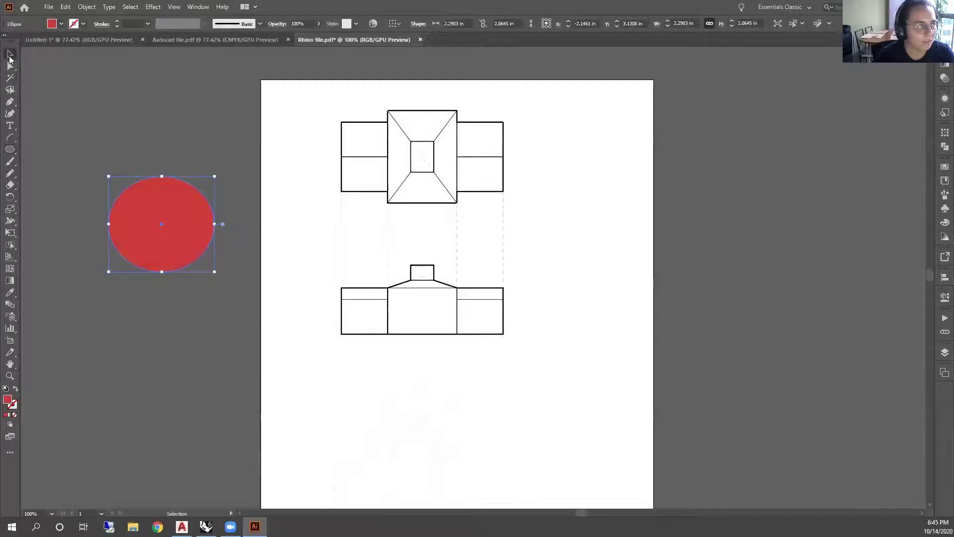
pyautogui.click(15, 388)
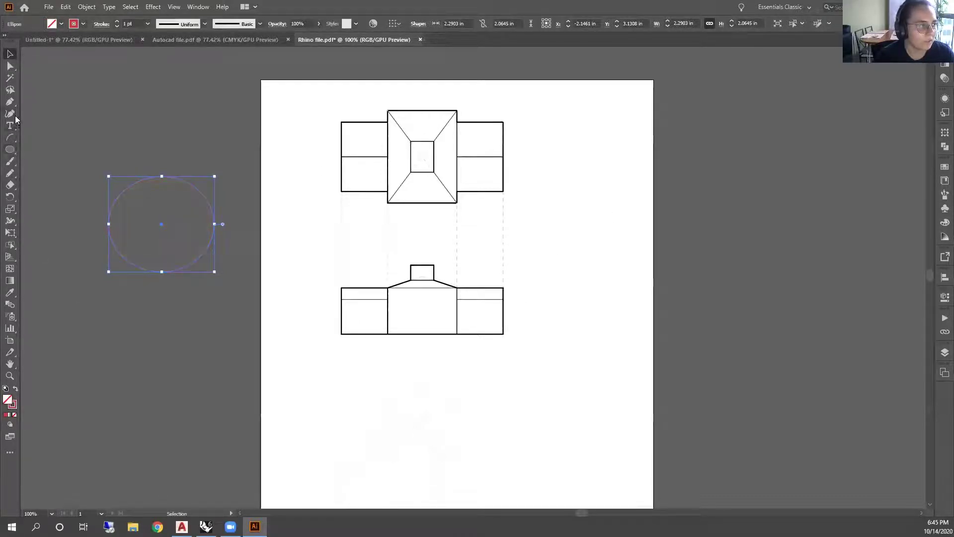
# Draw a red-outlined ellipse about 1.6 by 2.8 in across the artboard's right edge, and swap its stroke colour into the fill
pyautogui.click(9, 149)
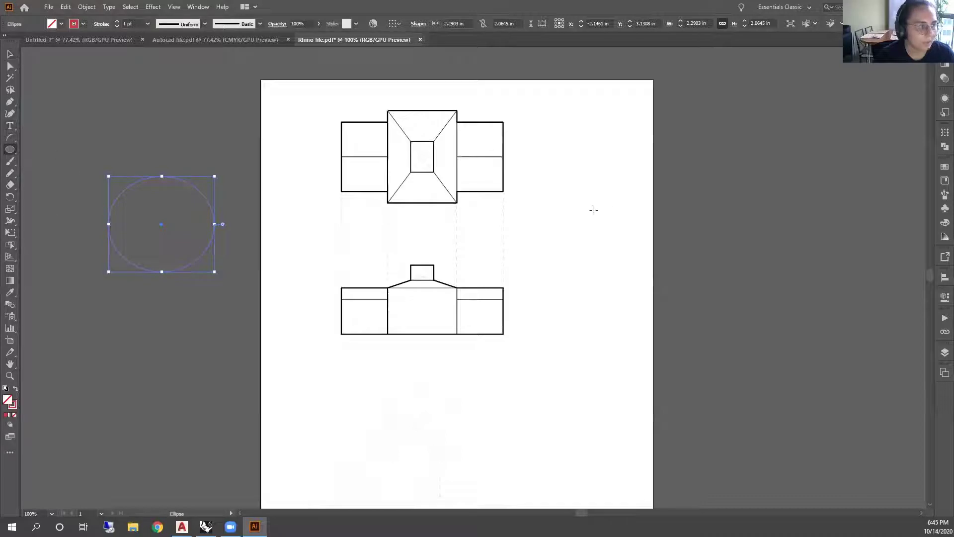
pyautogui.moveTo(627, 206); pyautogui.dragTo(700, 336)
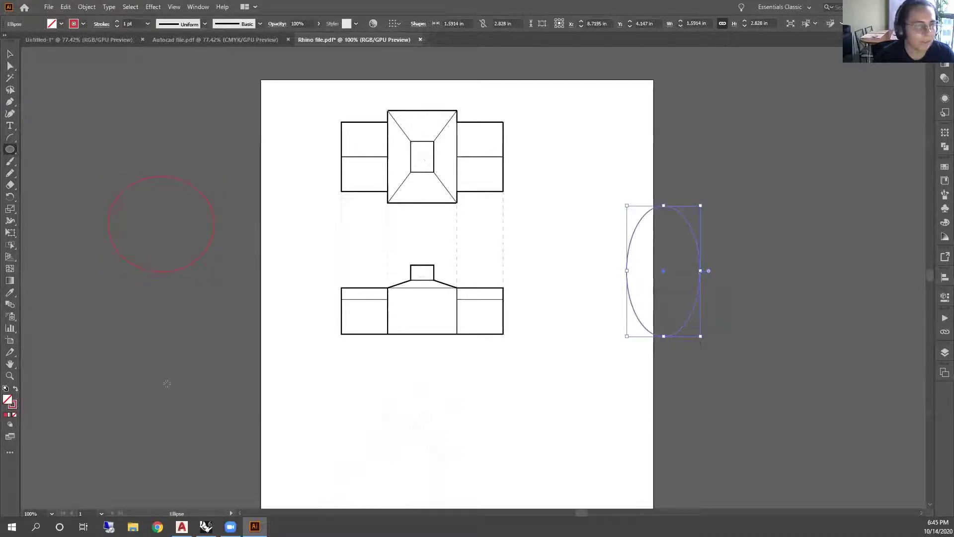
pyautogui.click(15, 388)
pyautogui.click(10, 53)
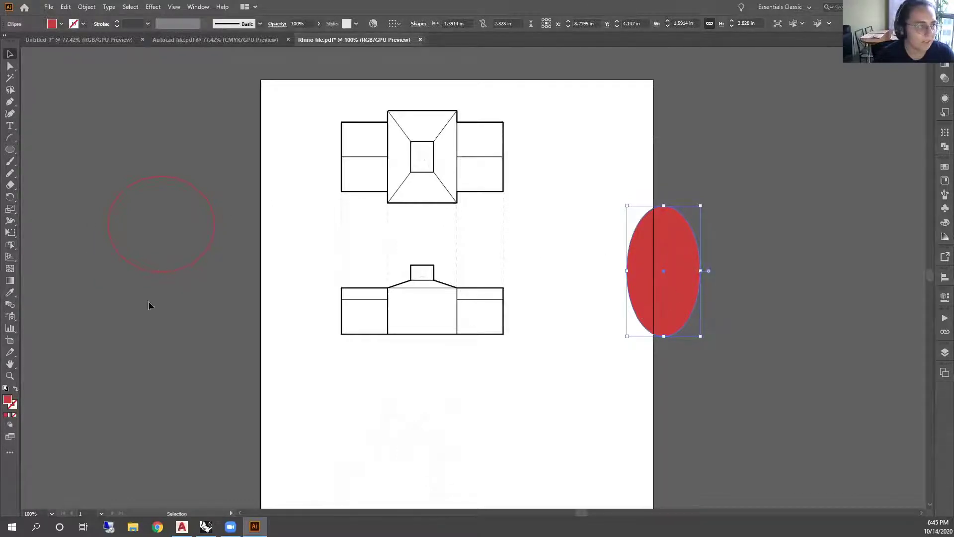
# Use the Eyedropper to apply the plan's black outline style to the filled ellipse, followed by the other ellipse's red outline
pyautogui.click(10, 292)
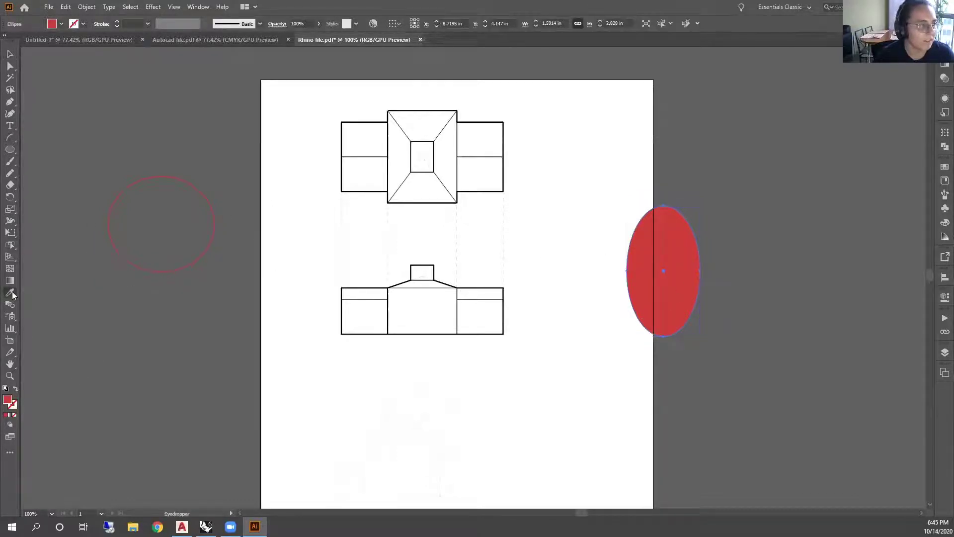
pyautogui.click(440, 198)
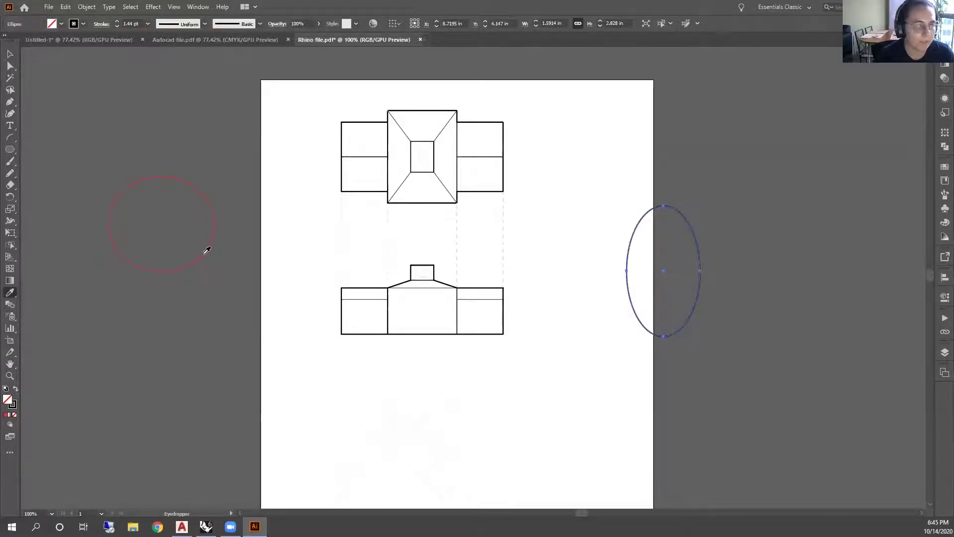
pyautogui.click(207, 250)
# Delete both practice ellipses beside the drawings
pyautogui.click(10, 53)
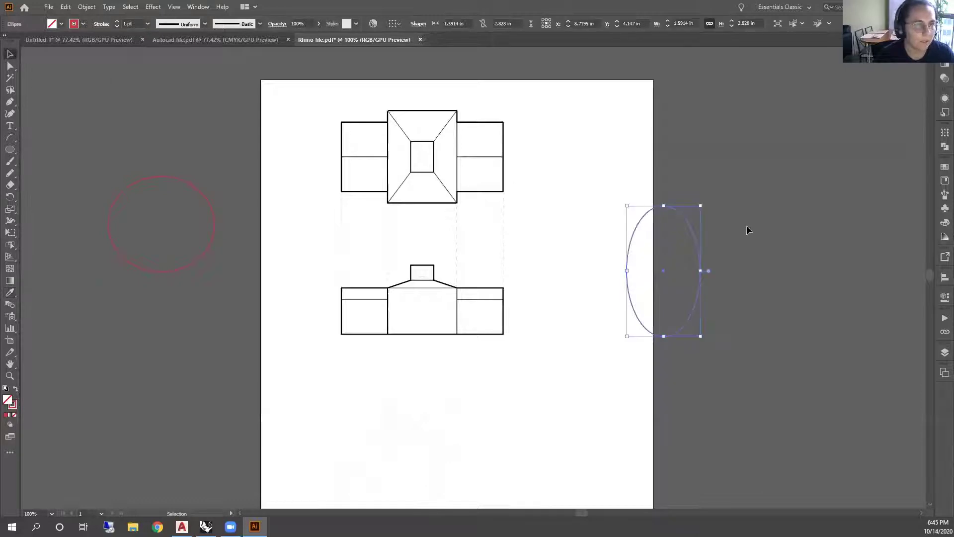
pyautogui.press('Delete')
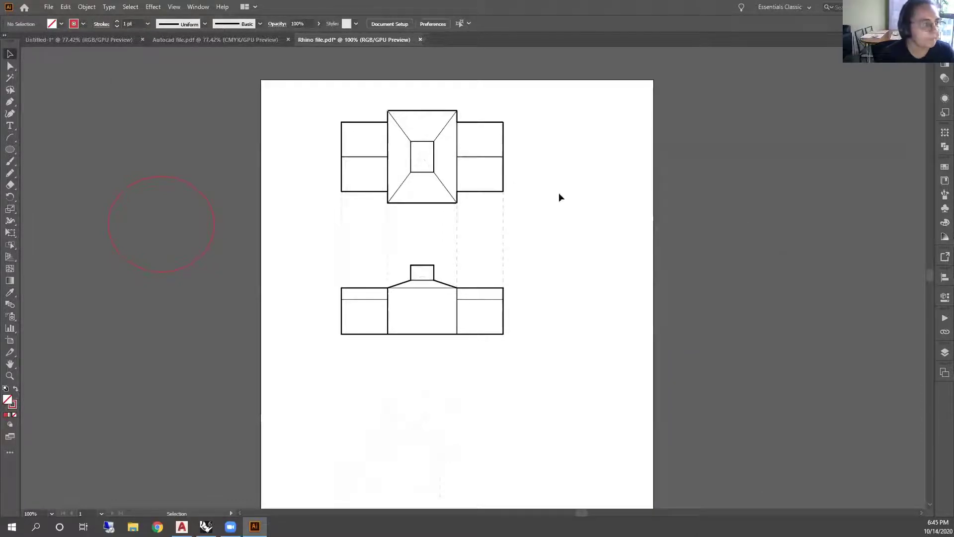
pyautogui.moveTo(160, 249); pyautogui.dragTo(282, 207)
pyautogui.press('Delete')
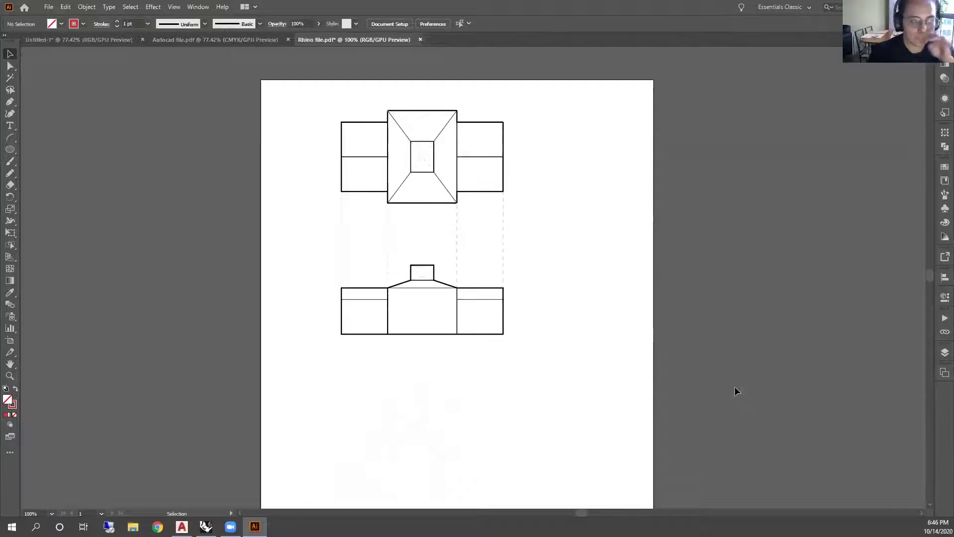
# Show the document's layers and select all the faint linework of the axonometric drawing below the elevation
pyautogui.click(943, 354)
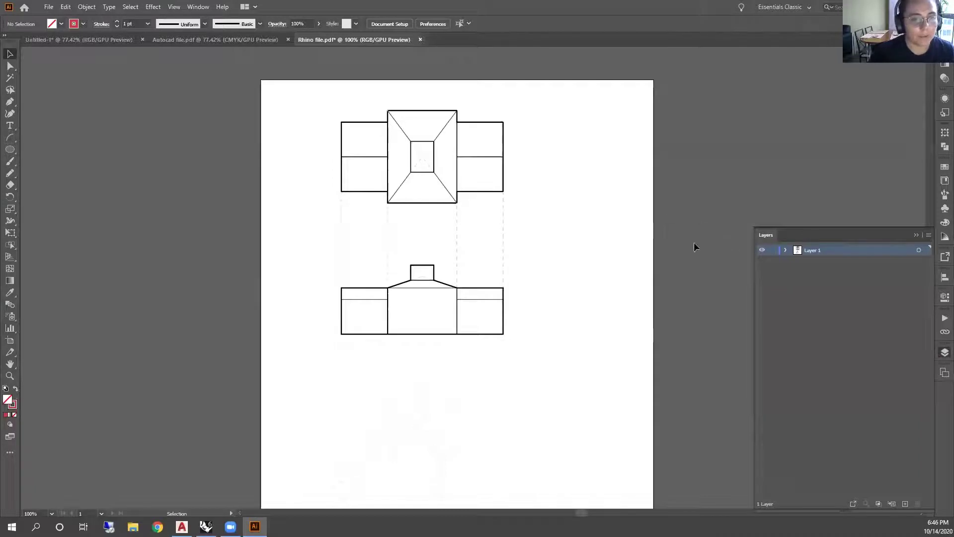
pyautogui.scroll(-3, 581, 209)
pyautogui.scroll(2, 431, 337)
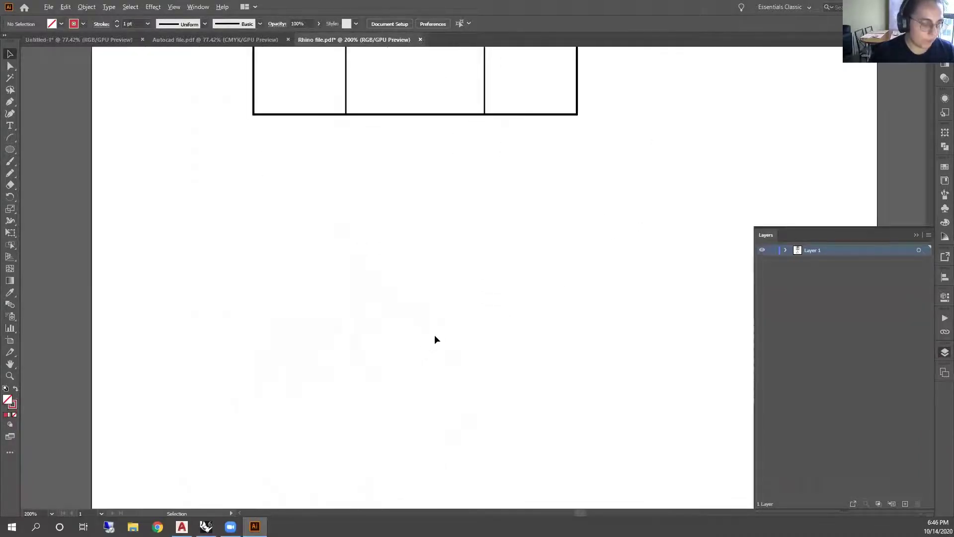
pyautogui.moveTo(516, 233); pyautogui.dragTo(478, 276)
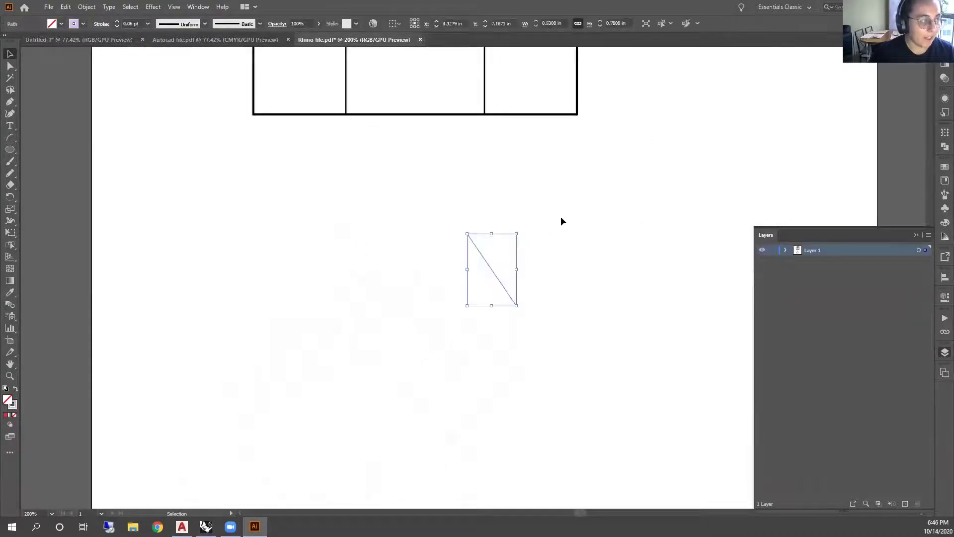
pyautogui.scroll(-1, 620, 187)
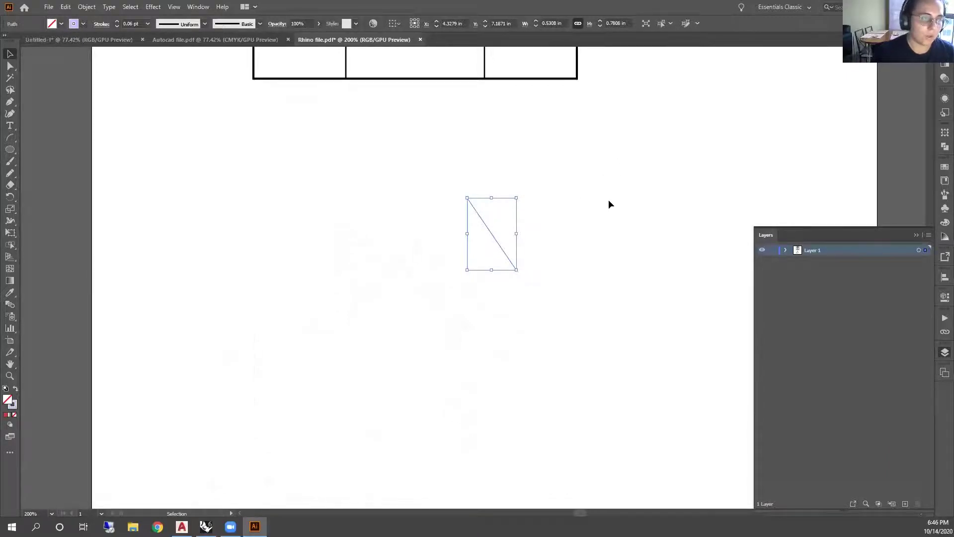
pyautogui.scroll(-1, 160, 192)
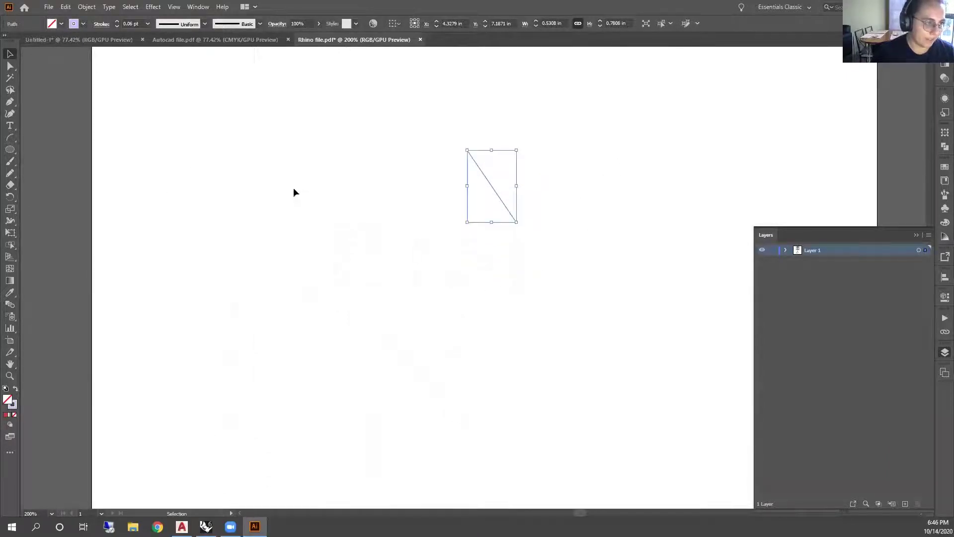
pyautogui.moveTo(158, 143)
pyautogui.mouseDown()
pyautogui.moveTo(596, 390)
pyautogui.moveTo(635, 497)
pyautogui.mouseUp()
pyautogui.scroll(-3, 538, 288)
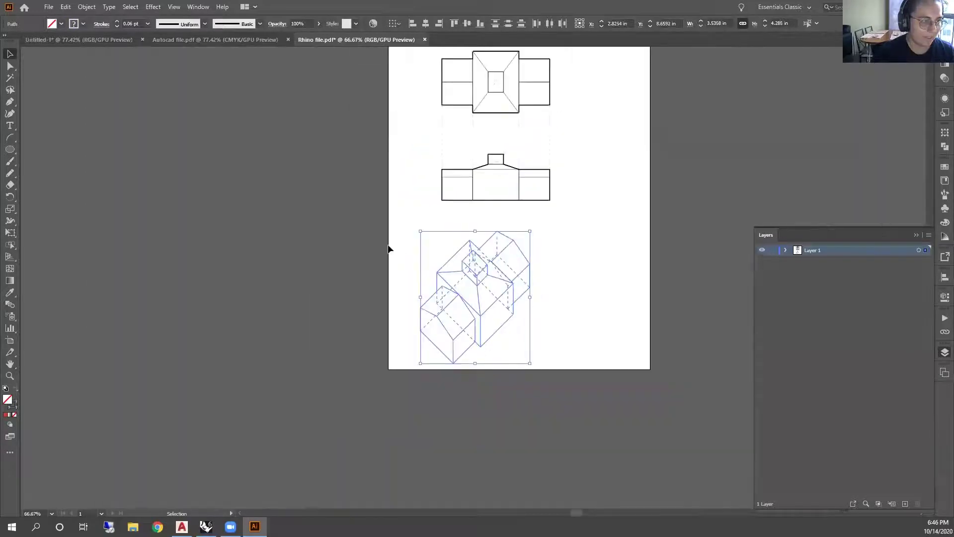
# Set the stroke weight of all the axonometric drawing's linework to 1 pt and deselect it
pyautogui.moveTo(374, 230)
pyautogui.mouseDown()
pyautogui.moveTo(478, 282)
pyautogui.moveTo(590, 406)
pyautogui.mouseUp()
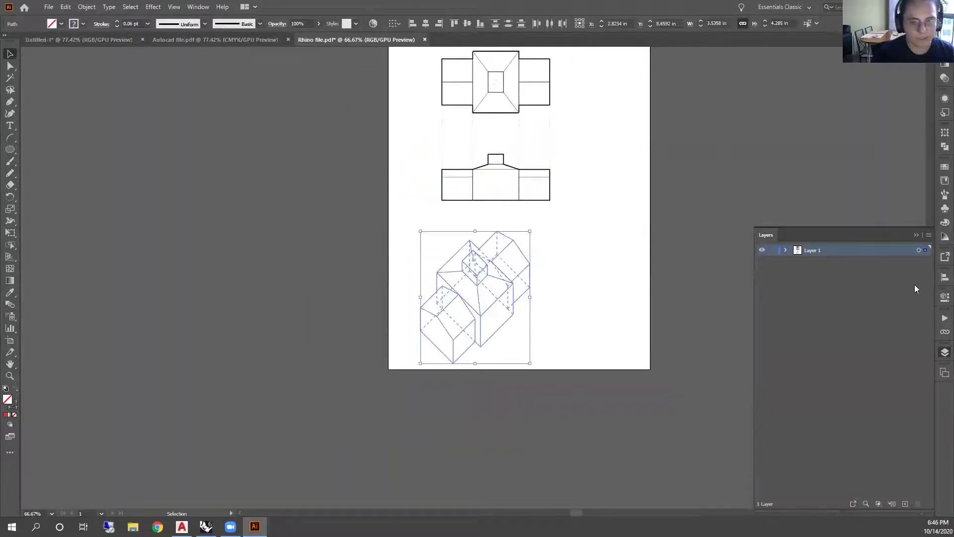
pyautogui.click(939, 300)
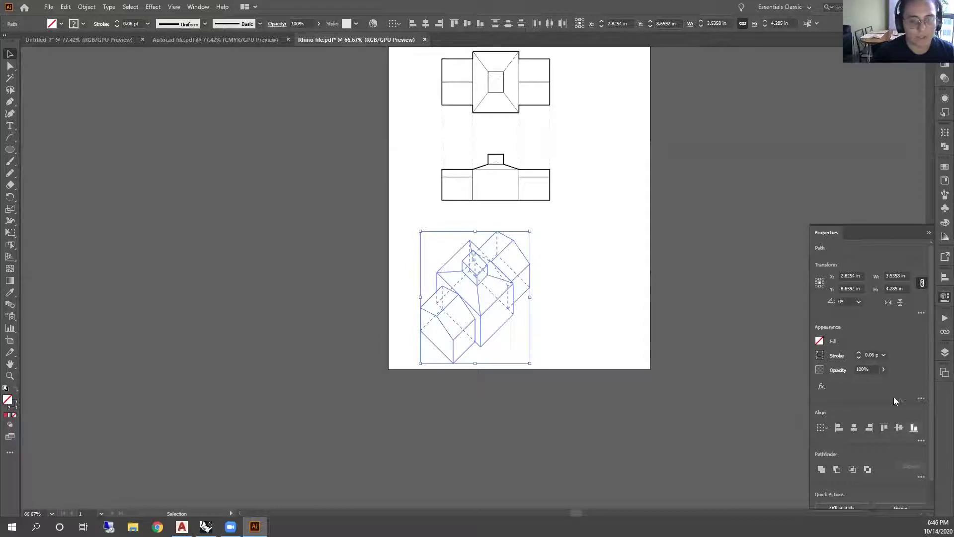
pyautogui.click(859, 352)
pyautogui.click(859, 352)
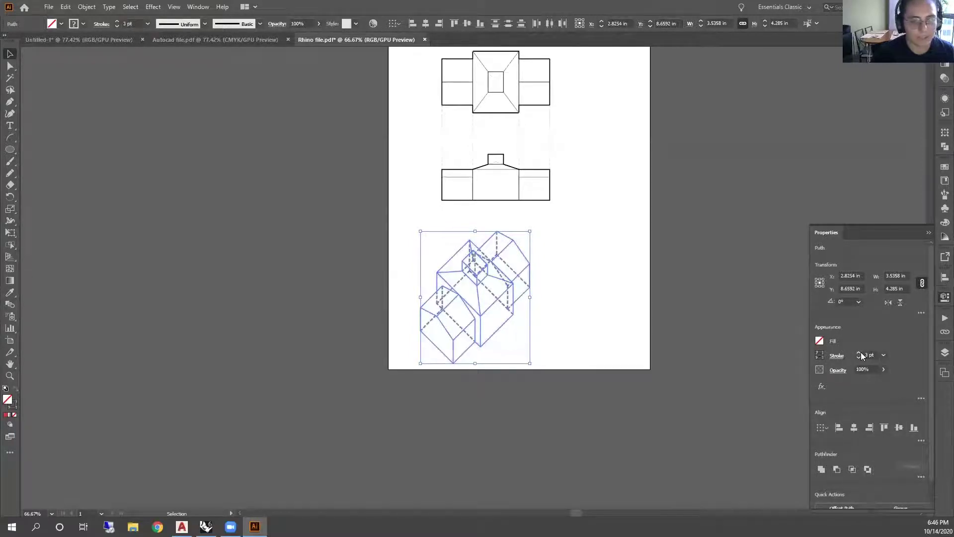
pyautogui.click(859, 357)
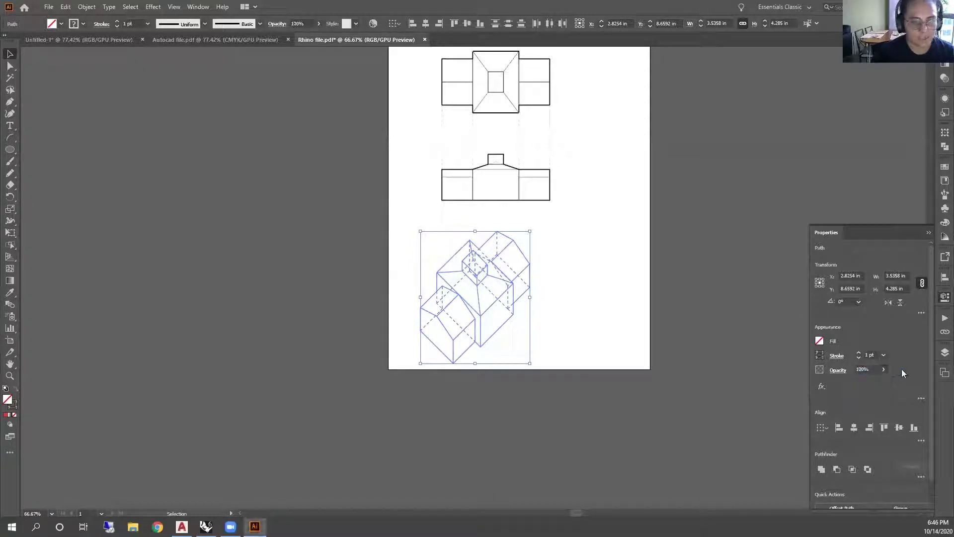
pyautogui.scroll(-1, 901, 369)
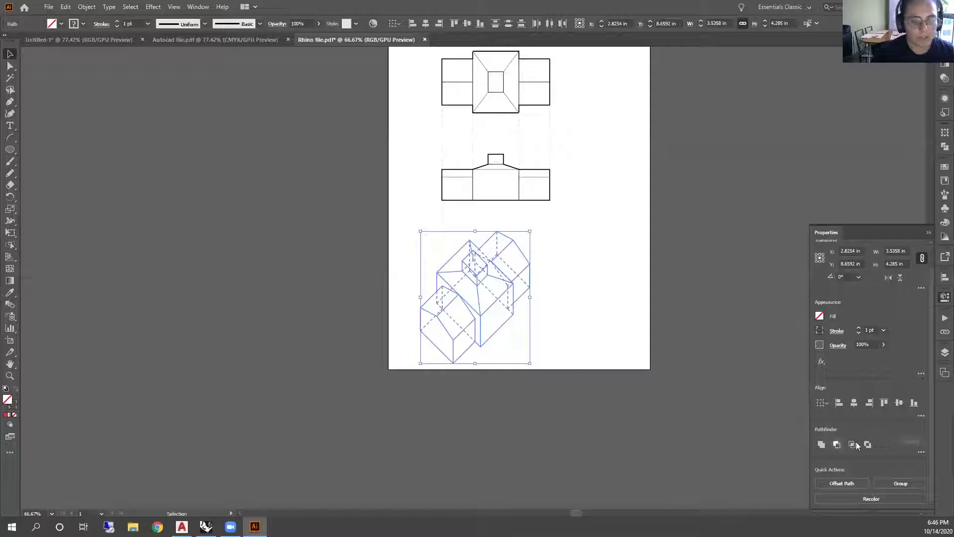
pyautogui.click(928, 233)
pyautogui.click(617, 268)
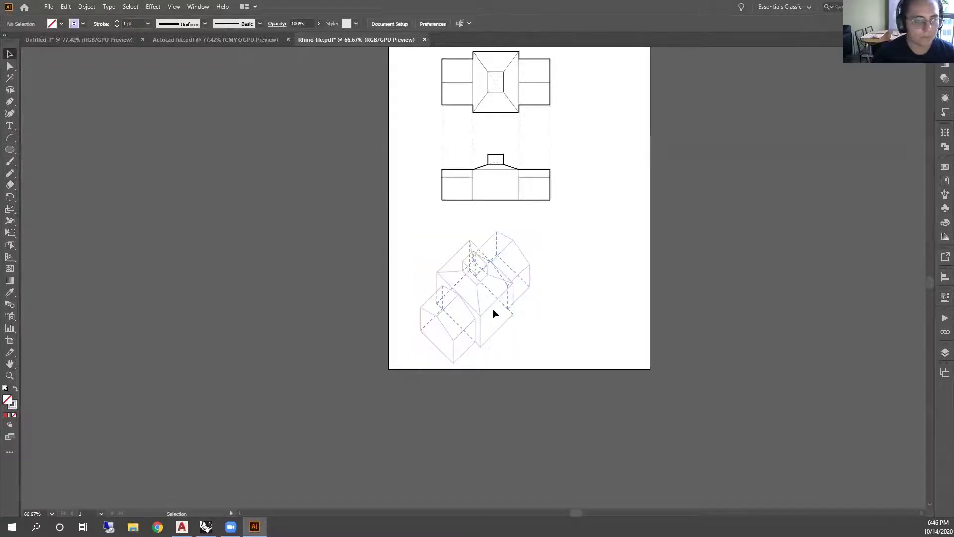
# Try to delete the sloped roof edge at the outer end of the axonometric's rear wing
pyautogui.scroll(3, 493, 309)
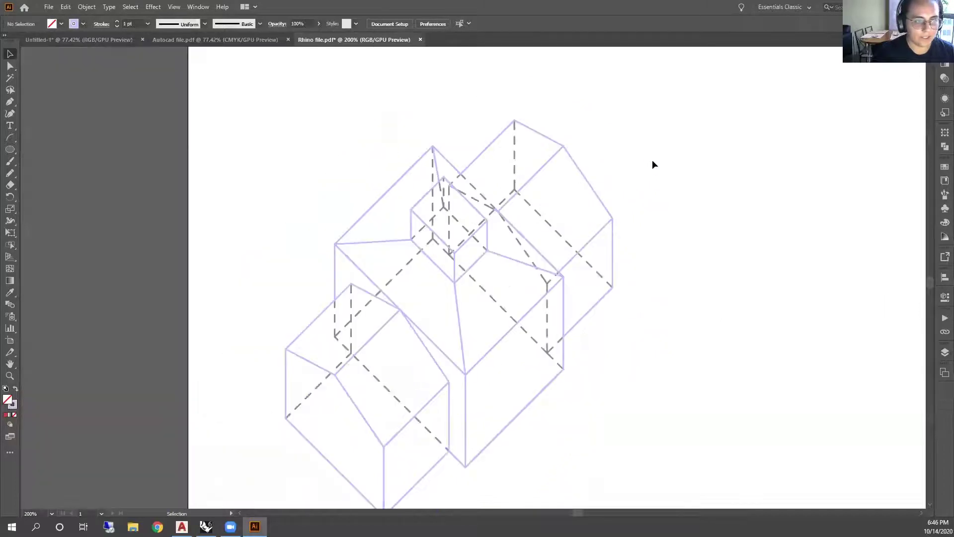
pyautogui.click(582, 183)
pyautogui.press('Delete')
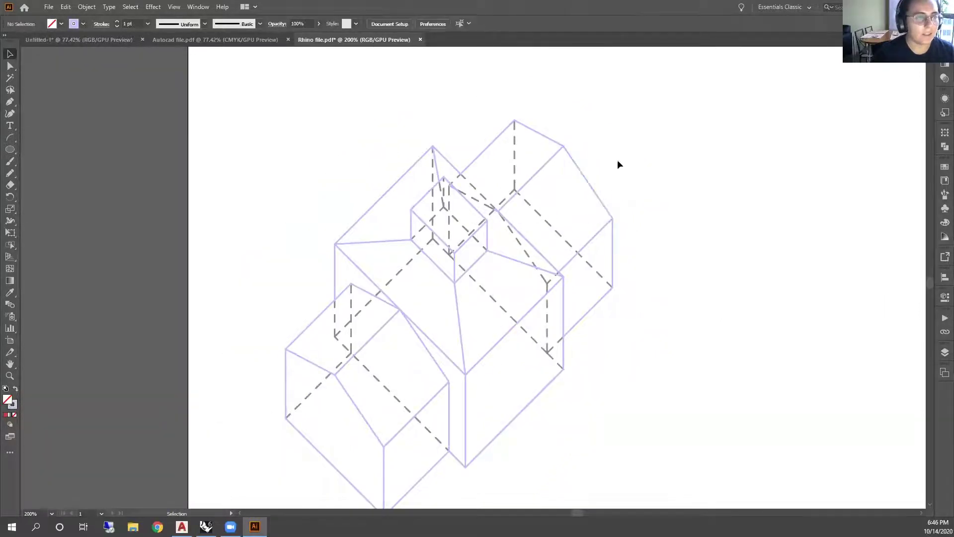
pyautogui.scroll(-3, 619, 164)
pyautogui.scroll(2, 604, 179)
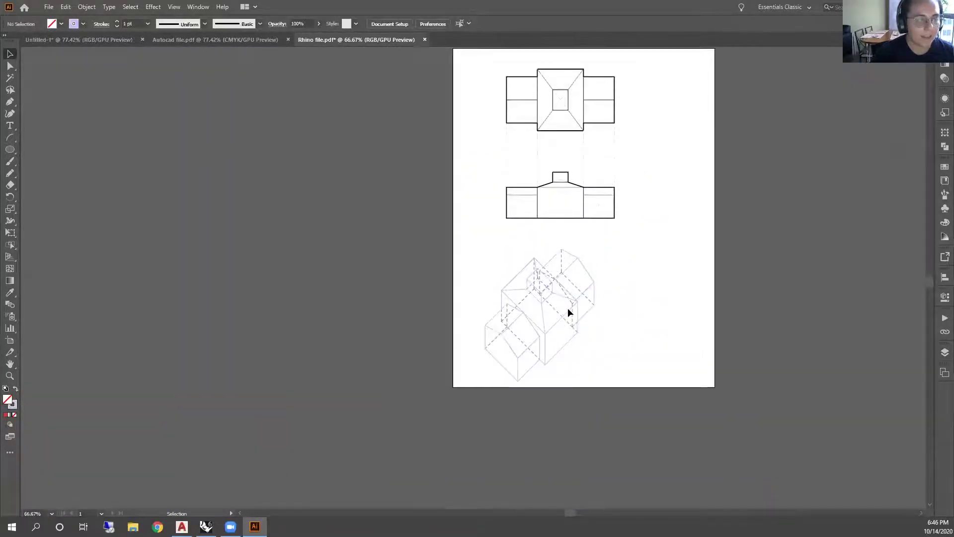
pyautogui.scroll(1, 568, 309)
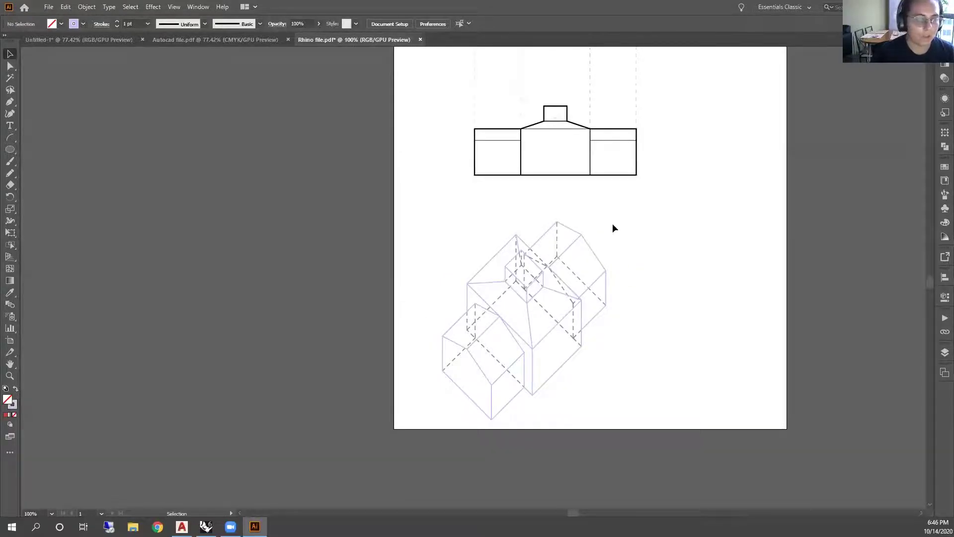
# Select every light purple axonometric line by matching the stroke colour of the rear wing's sloped roof edge
pyautogui.click(943, 353)
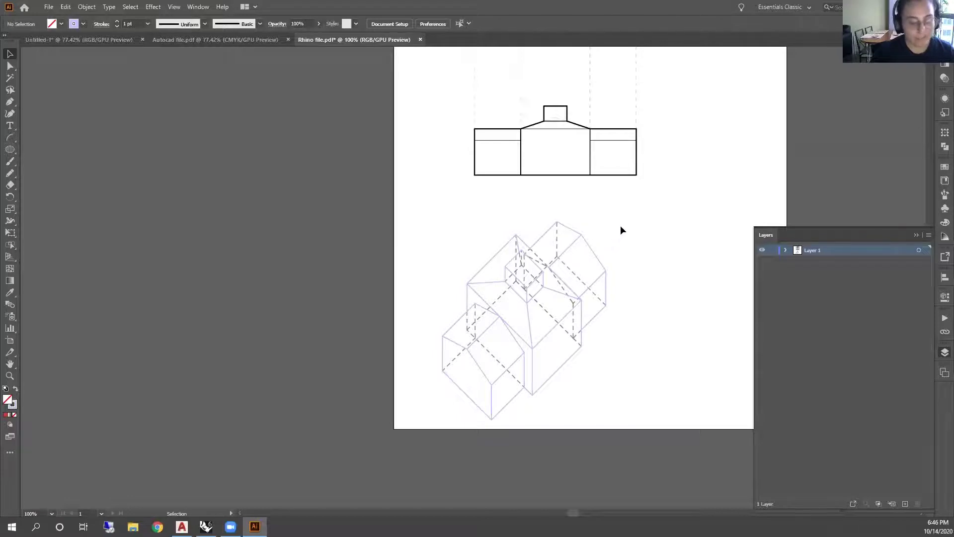
pyautogui.click(590, 247)
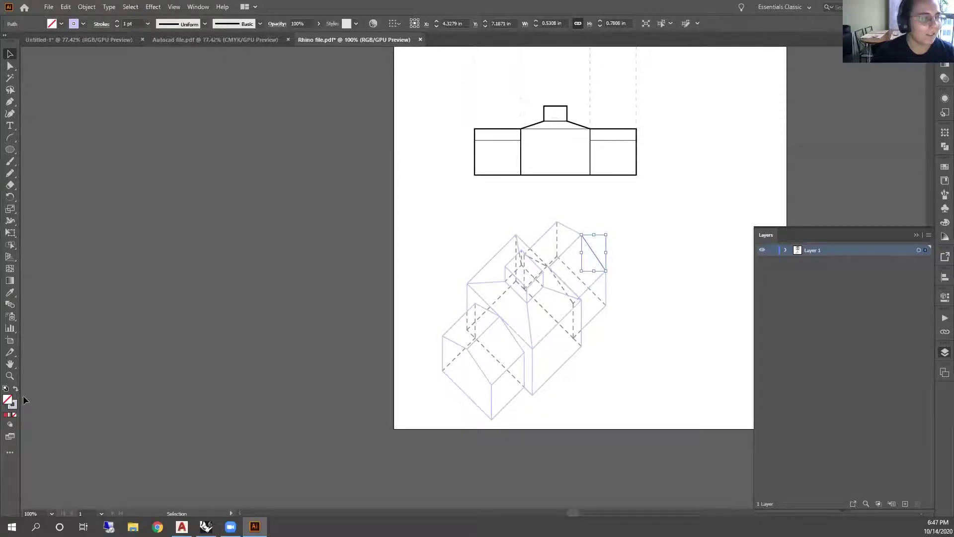
pyautogui.click(129, 7)
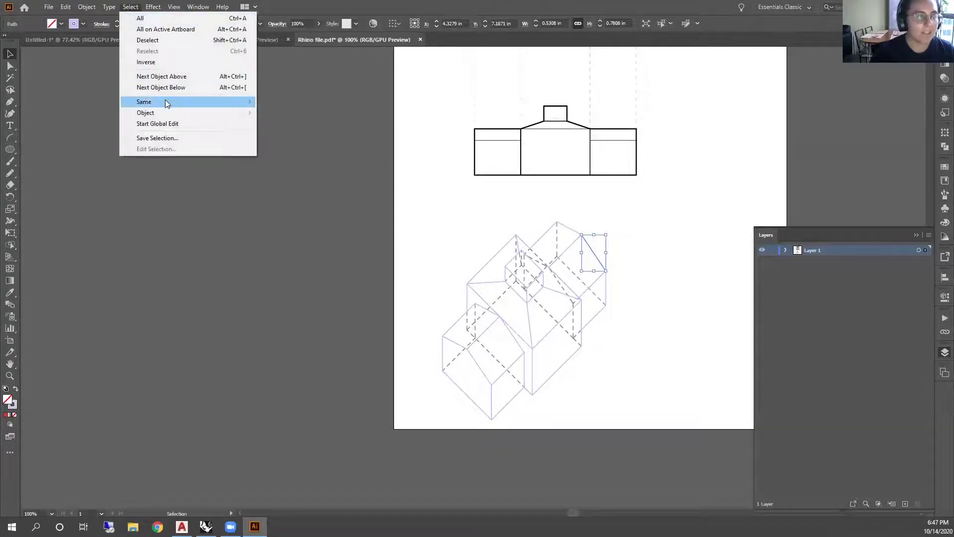
pyautogui.moveTo(166, 102)
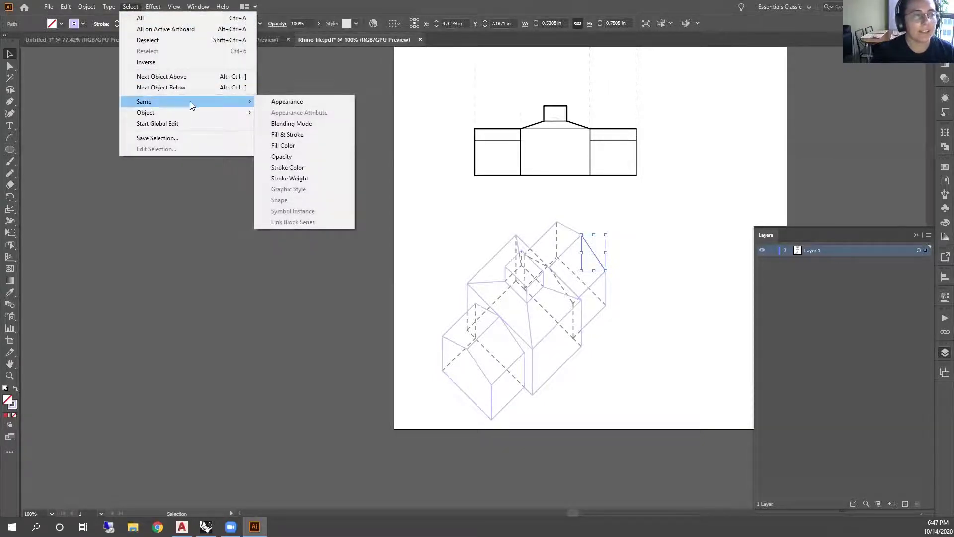
pyautogui.click(308, 168)
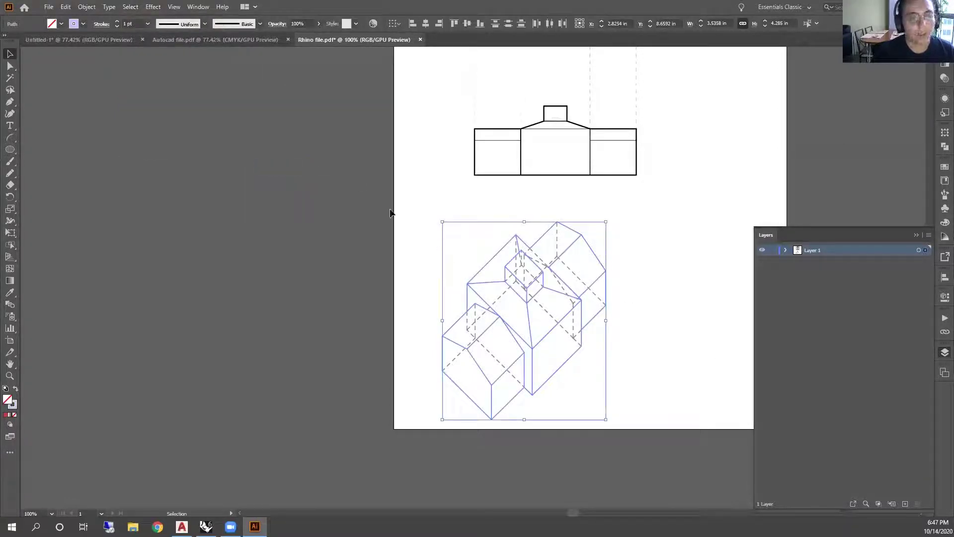
# Create a new layer, move the selected axonometric lines onto it, and name it Axon outline
pyautogui.click(905, 502)
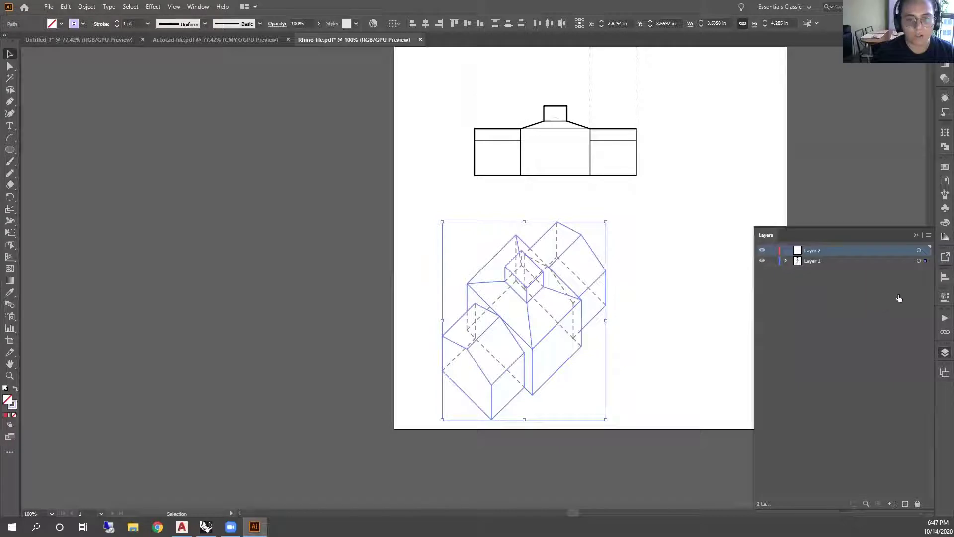
pyautogui.moveTo(925, 260); pyautogui.dragTo(926, 250)
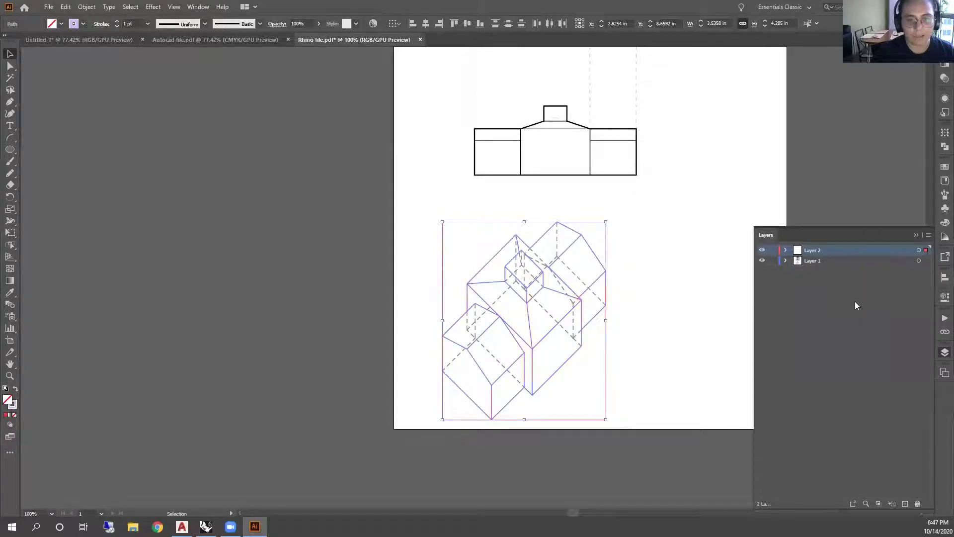
pyautogui.doubleClick(813, 250)
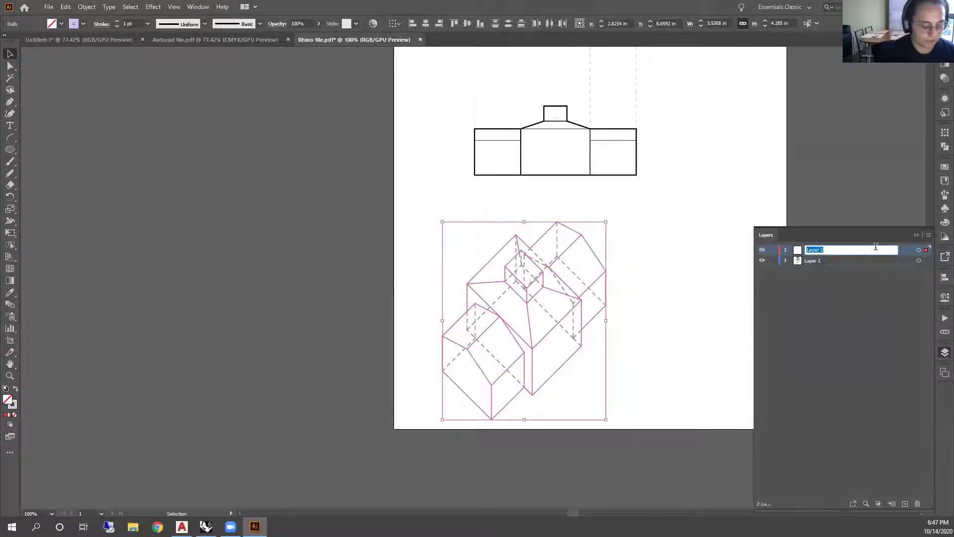
pyautogui.write('a')
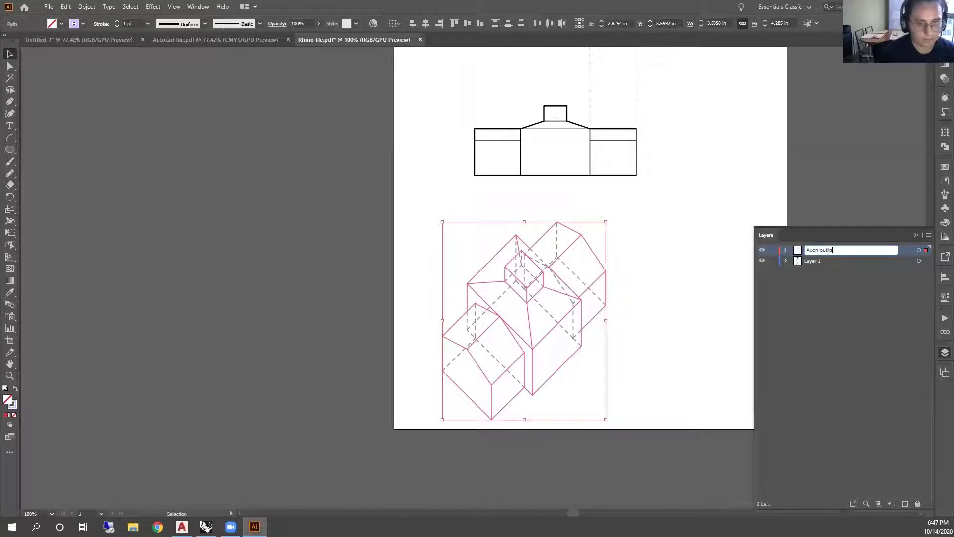
pyautogui.write('xon outline')
pyautogui.press('Return')
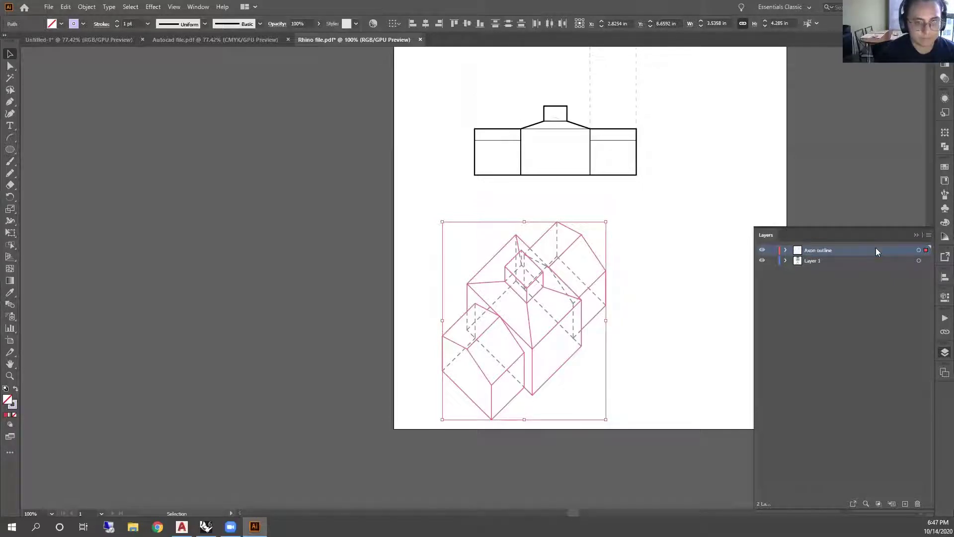
# Hide Layer 1 and examine the isolated axonometric outline closely around the chimney
pyautogui.click(761, 260)
pyautogui.click(611, 192)
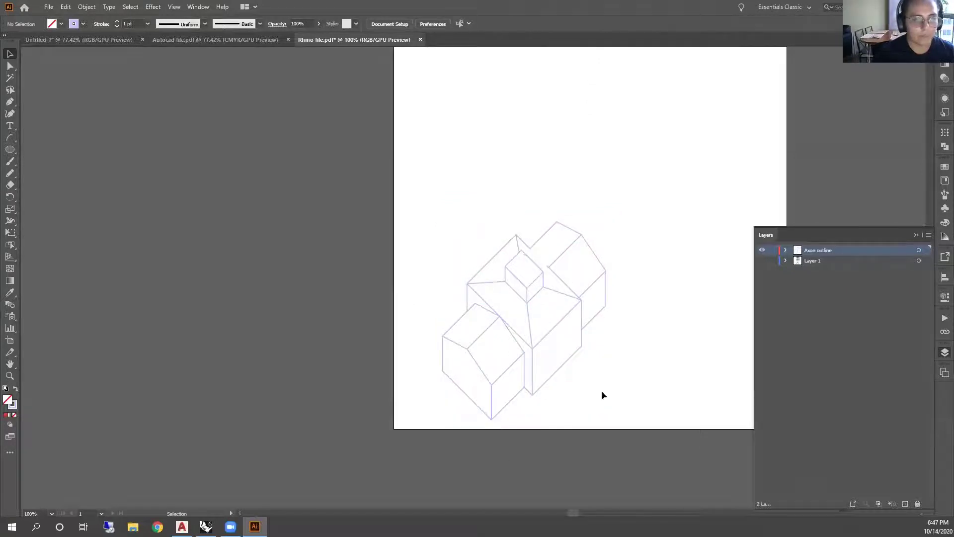
pyautogui.scroll(2, 562, 264)
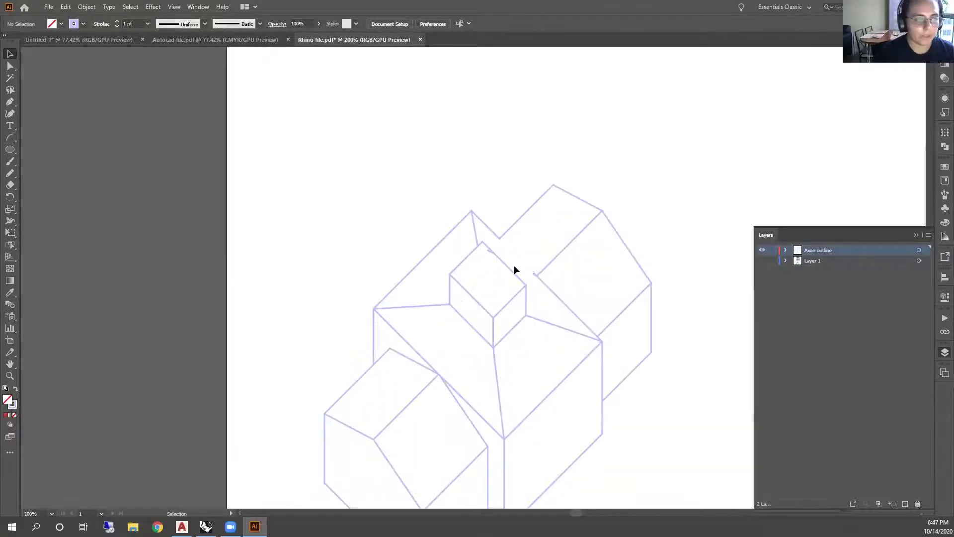
pyautogui.scroll(3, 491, 263)
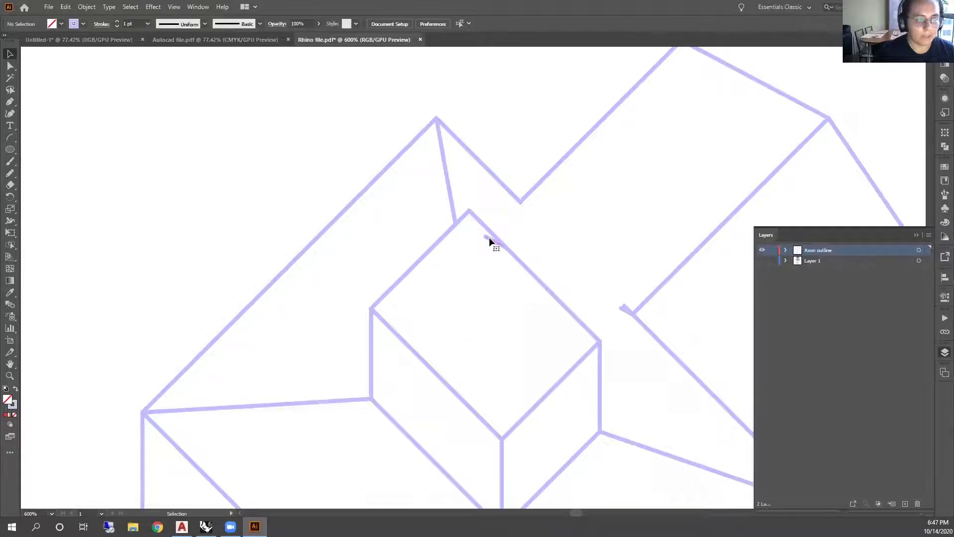
pyautogui.scroll(-4, 584, 287)
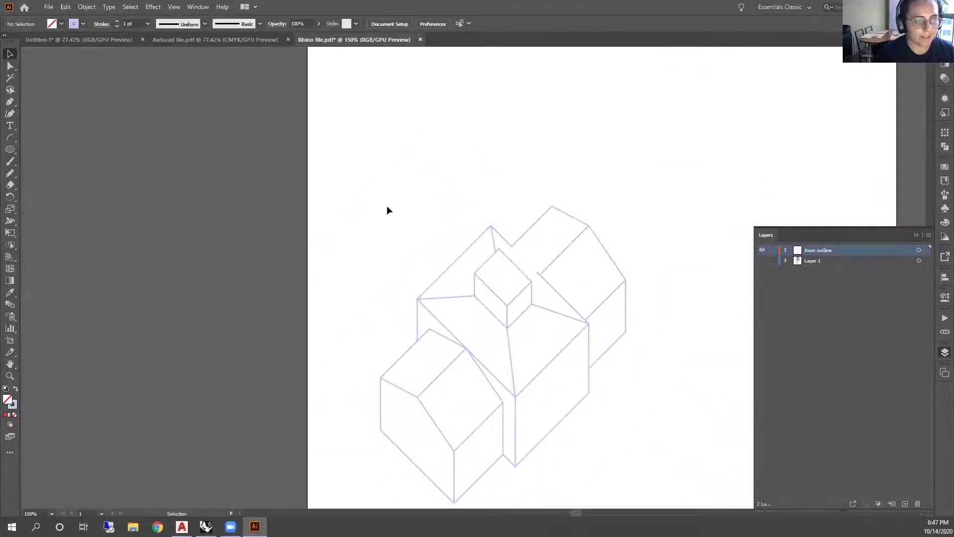
# Select all the Axon outline linework and change its stroke colour to black (000000)
pyautogui.moveTo(308, 159)
pyautogui.mouseDown()
pyautogui.moveTo(569, 398)
pyautogui.moveTo(682, 476)
pyautogui.mouseUp()
pyautogui.scroll(-1, 478, 259)
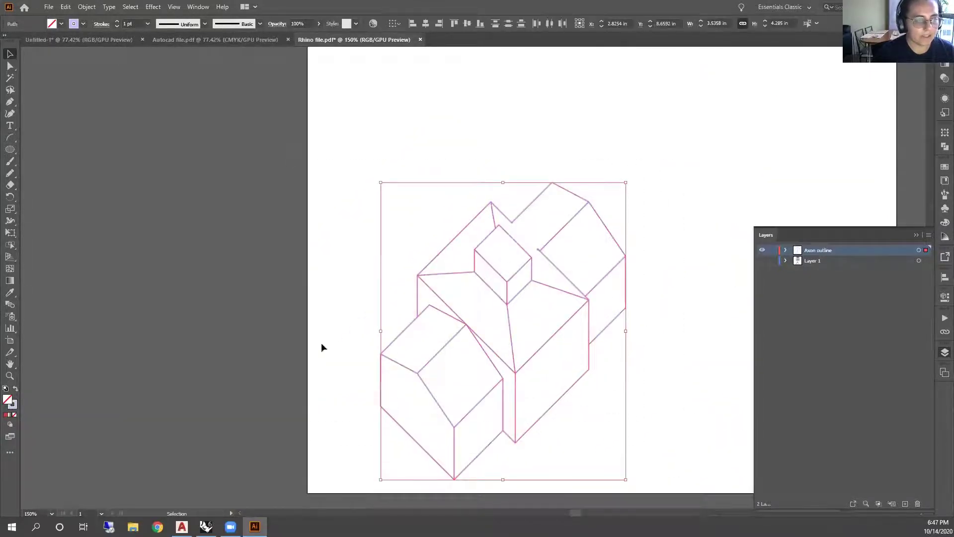
pyautogui.click(13, 405)
pyautogui.doubleClick(13, 405)
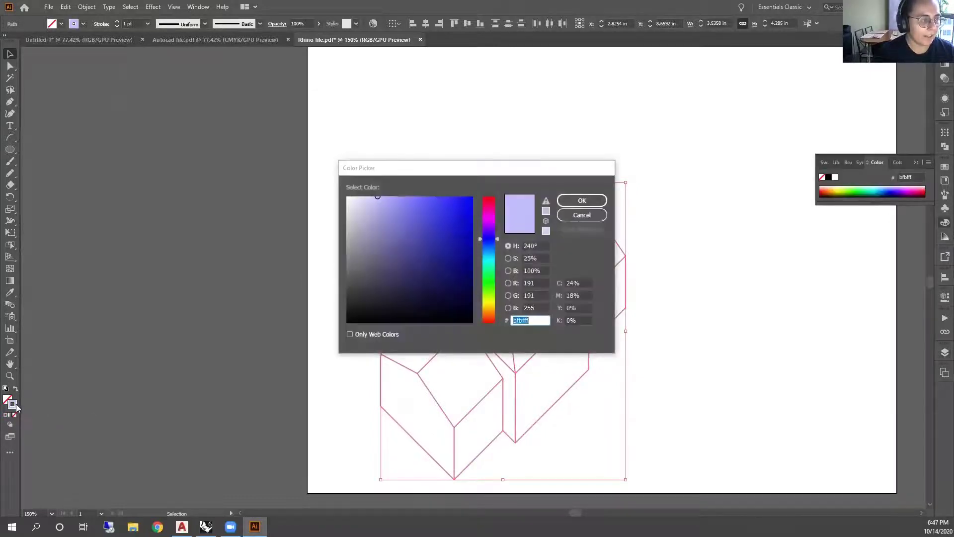
pyautogui.click(448, 231)
pyautogui.moveTo(440, 240)
pyautogui.mouseDown()
pyautogui.moveTo(313, 337)
pyautogui.moveTo(330, 332)
pyautogui.mouseUp()
pyautogui.click(582, 201)
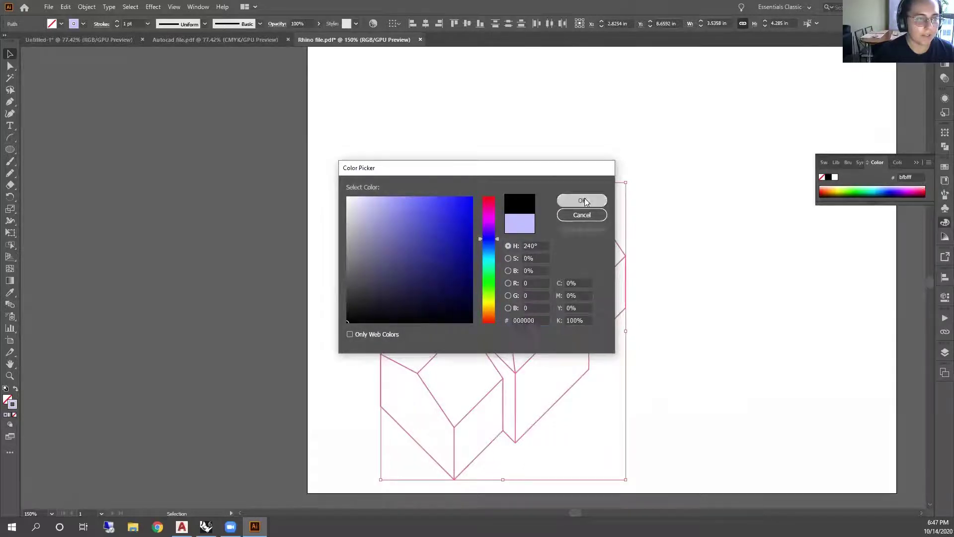
pyautogui.click(698, 150)
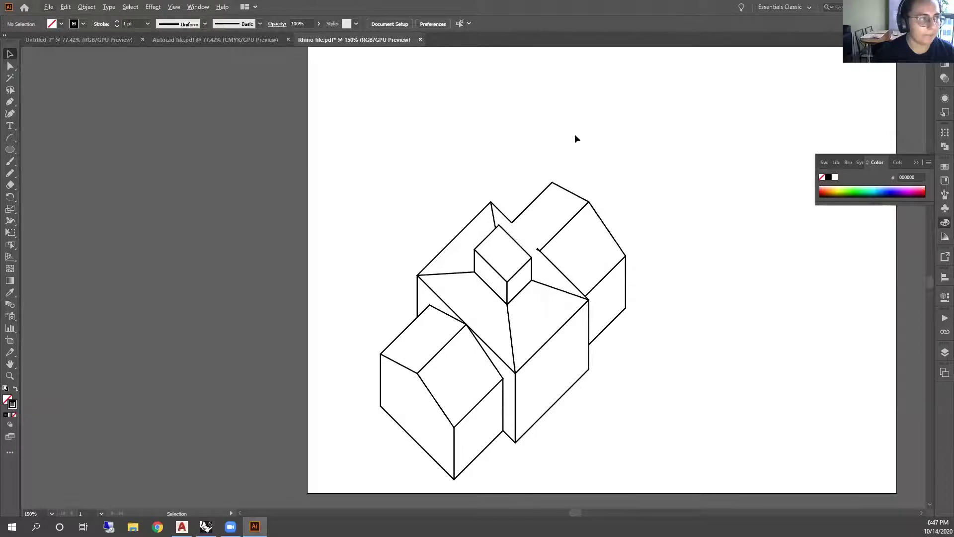
# Extend the main roof's rear edge by moving its loose end anchor to the corner where the rear wing's upper edge meets the roof
pyautogui.scroll(2, 591, 222)
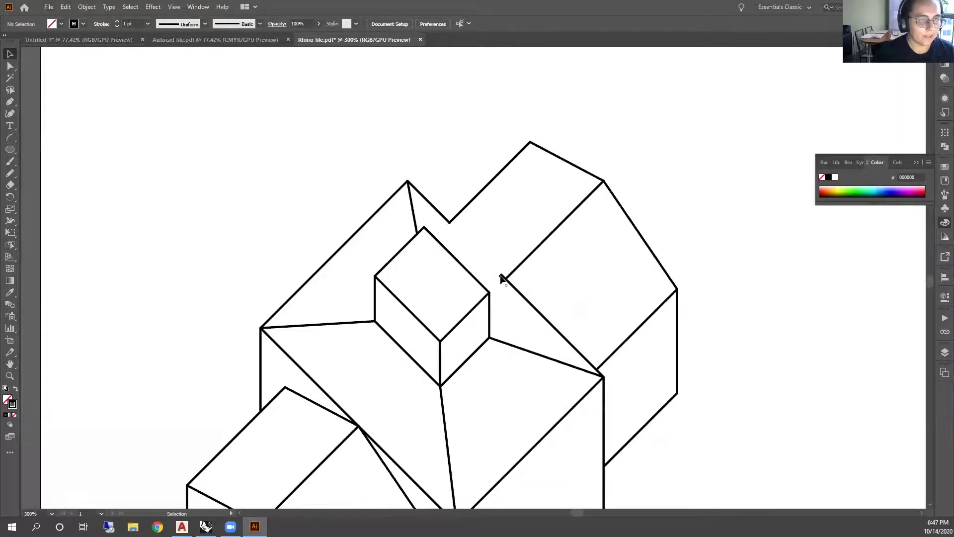
pyautogui.click(499, 275)
pyautogui.click(526, 264)
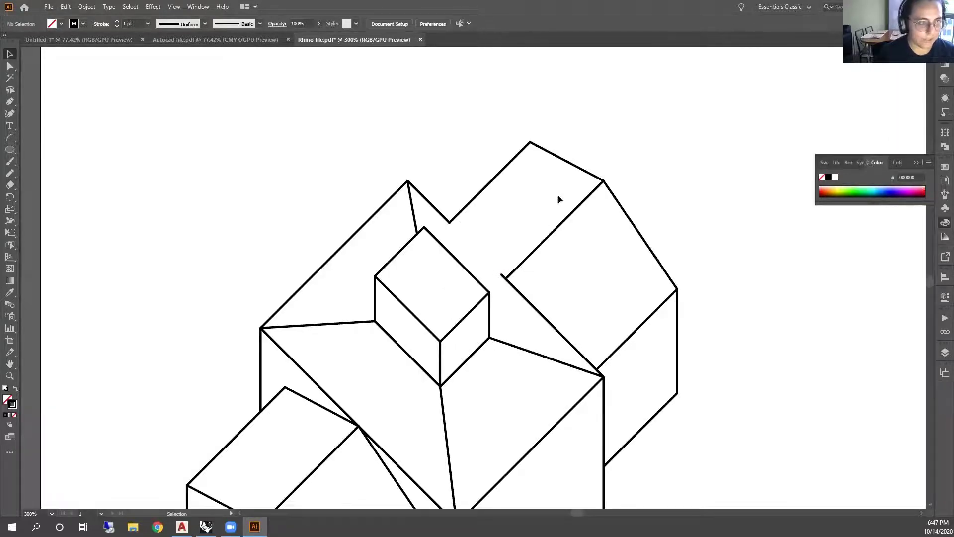
pyautogui.click(10, 66)
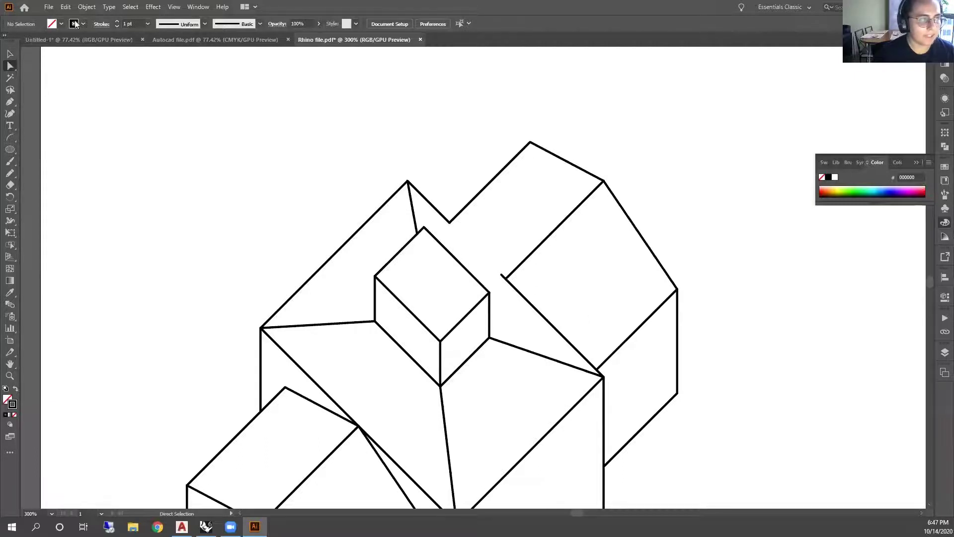
pyautogui.click(10, 53)
pyautogui.click(505, 279)
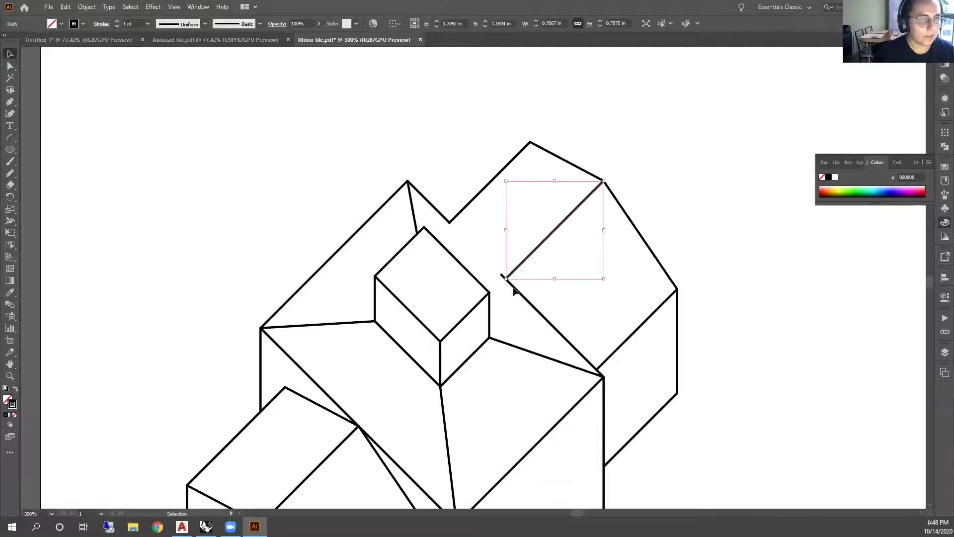
pyautogui.click(503, 278)
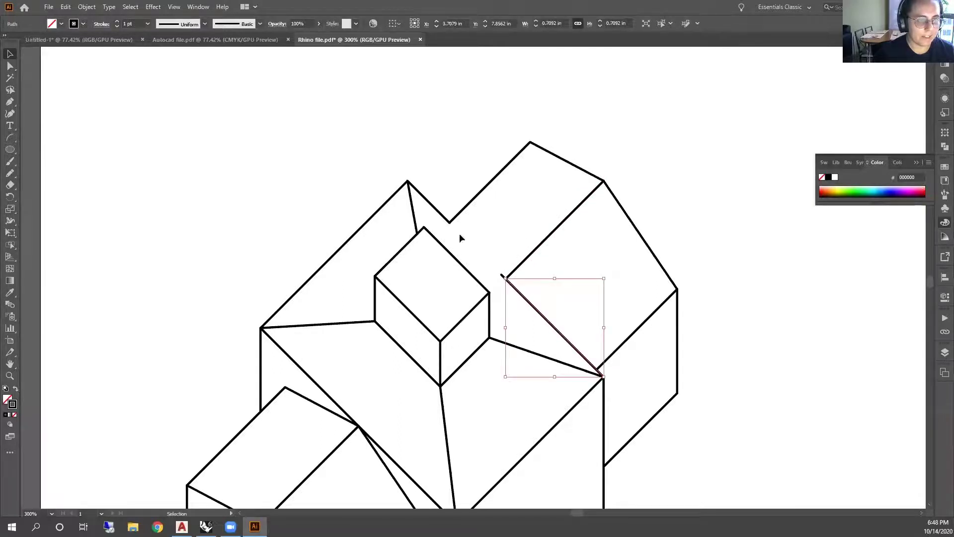
pyautogui.moveTo(505, 278)
pyautogui.mouseDown()
pyautogui.moveTo(436, 219)
pyautogui.moveTo(488, 273)
pyautogui.mouseUp()
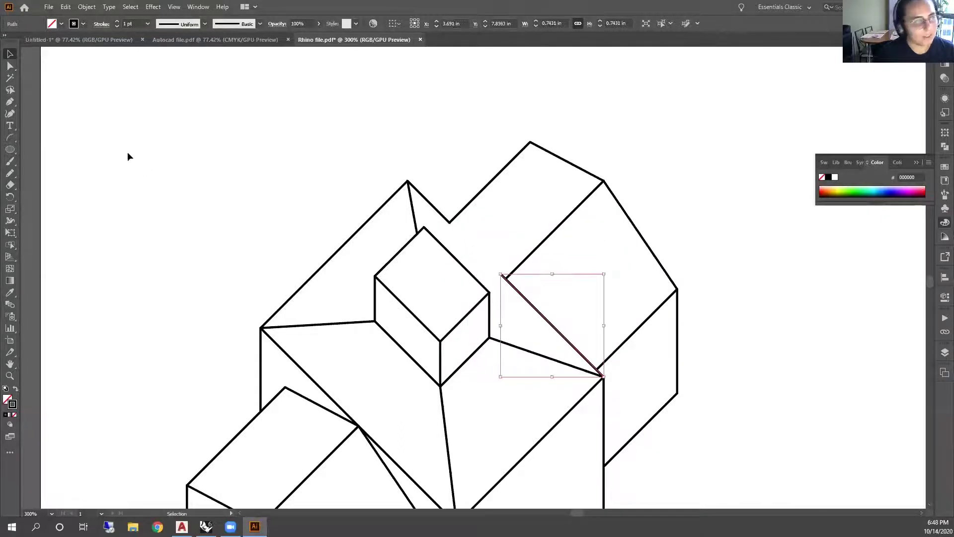
pyautogui.click(10, 66)
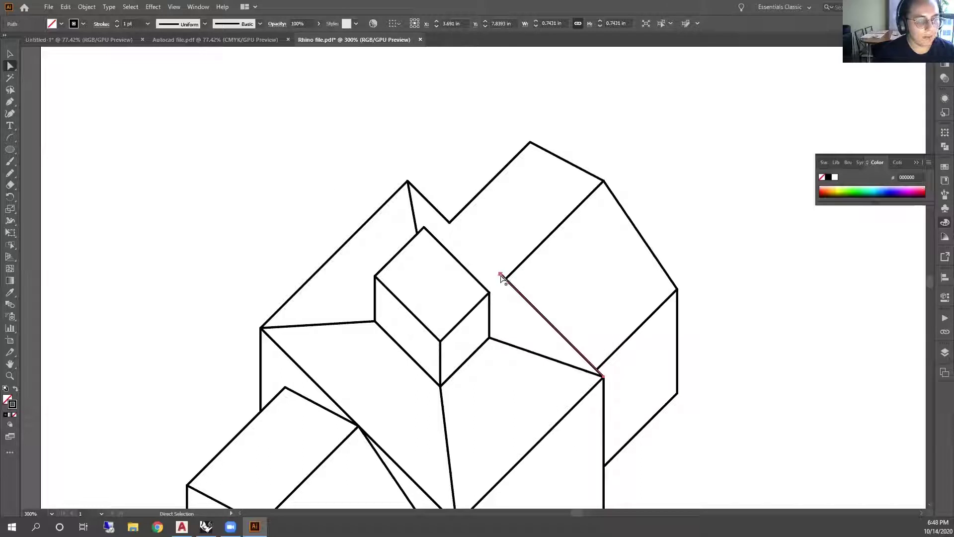
pyautogui.moveTo(500, 275); pyautogui.dragTo(449, 222)
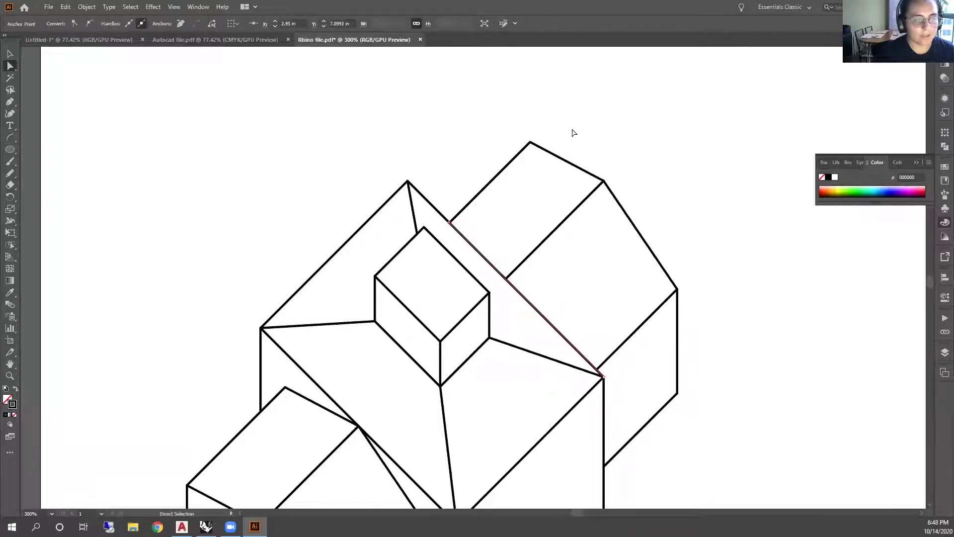
pyautogui.click(572, 131)
# Select the whole axonometric outline and move it into the upper half of the artboard
pyautogui.hotkey('ctrl', '0')
pyautogui.hotkey('ctrl', '-')
pyautogui.hotkey('ctrl', '-')
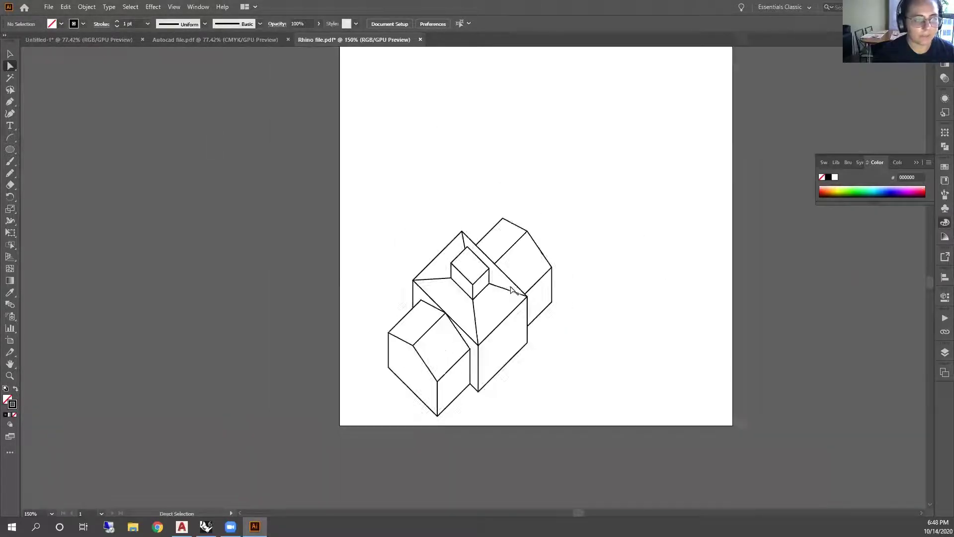
pyautogui.click(8, 54)
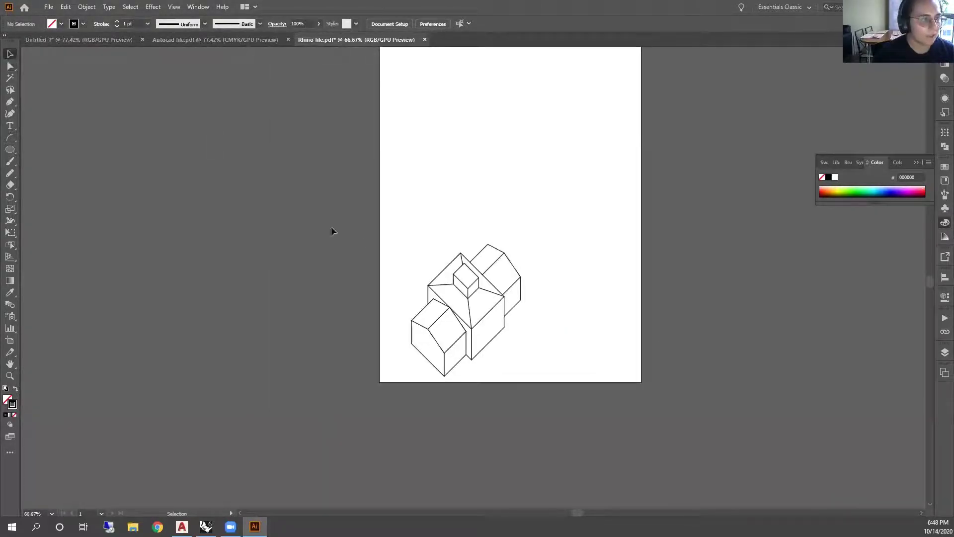
pyautogui.moveTo(329, 227); pyautogui.dragTo(599, 410)
pyautogui.moveTo(503, 317)
pyautogui.mouseDown()
pyautogui.moveTo(517, 299)
pyautogui.moveTo(546, 182)
pyautogui.mouseUp()
pyautogui.click(612, 155)
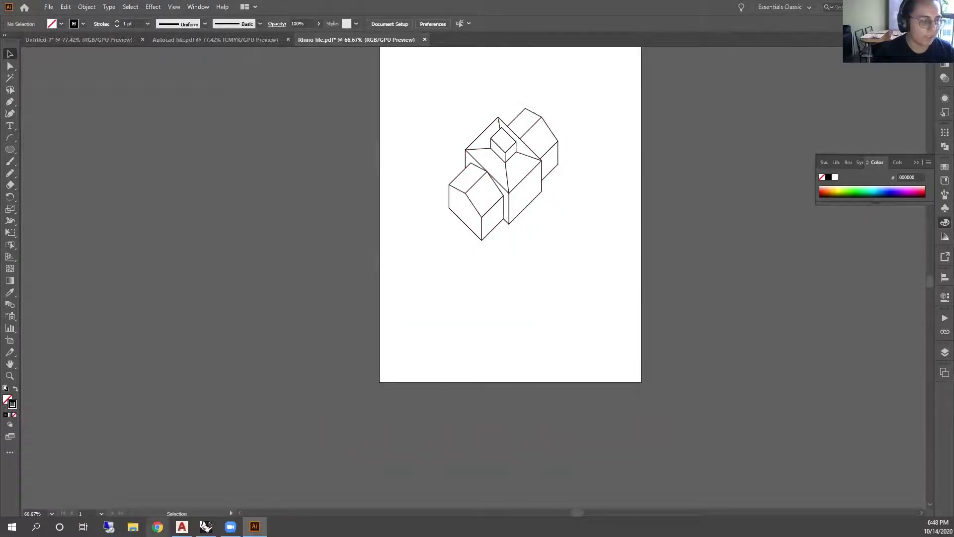
# Switch to Chrome, go to coolors.co and start the colour palette generator
pyautogui.click(157, 527)
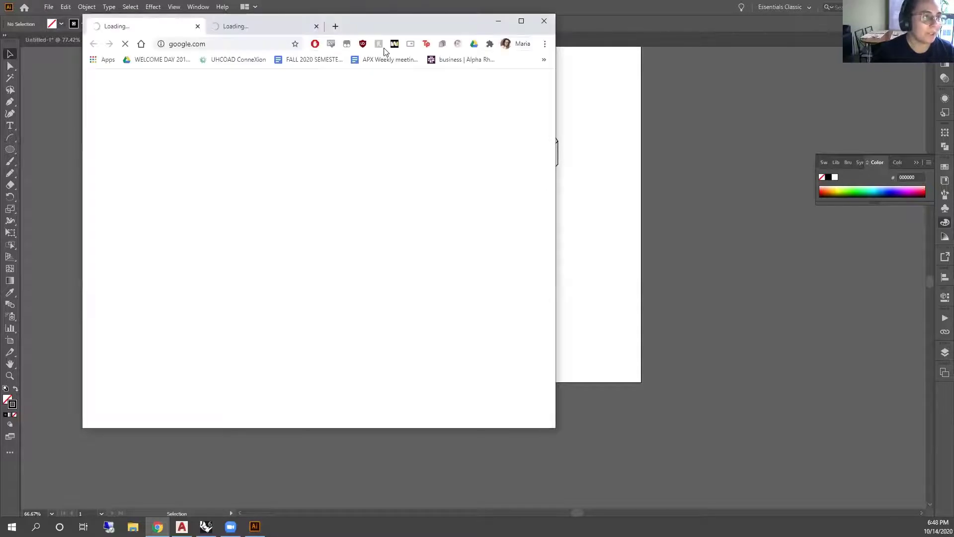
pyautogui.doubleClick(348, 23)
pyautogui.click(234, 8)
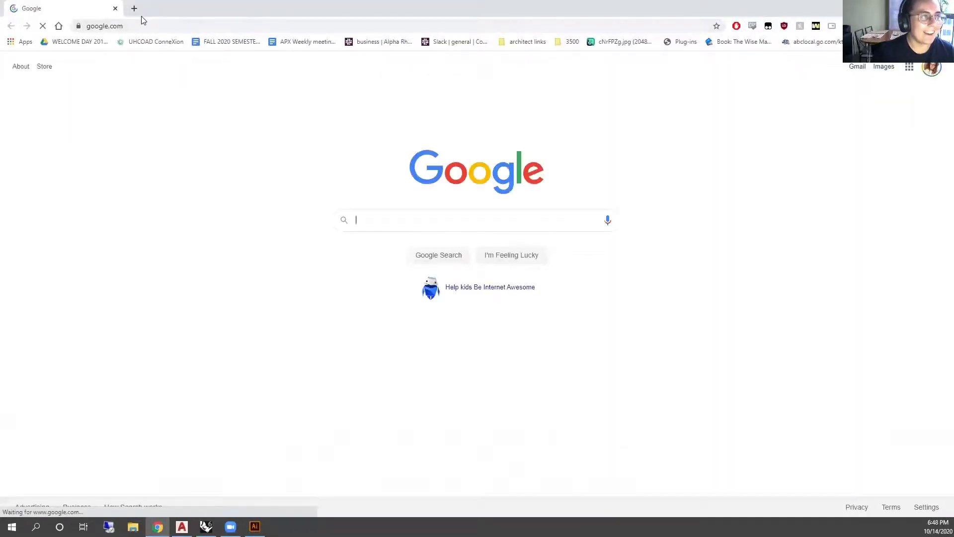
pyautogui.click(142, 20)
pyautogui.write('cool')
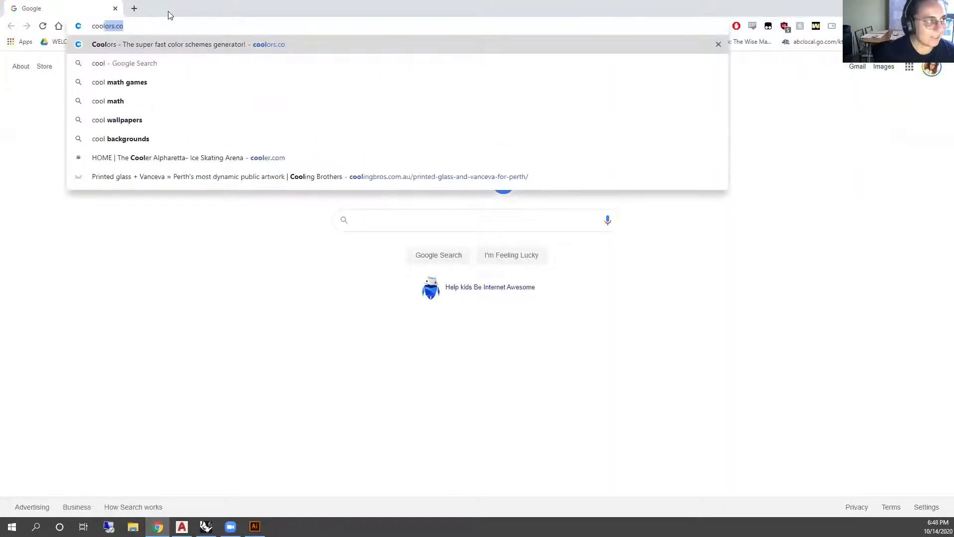
pyautogui.press('Return')
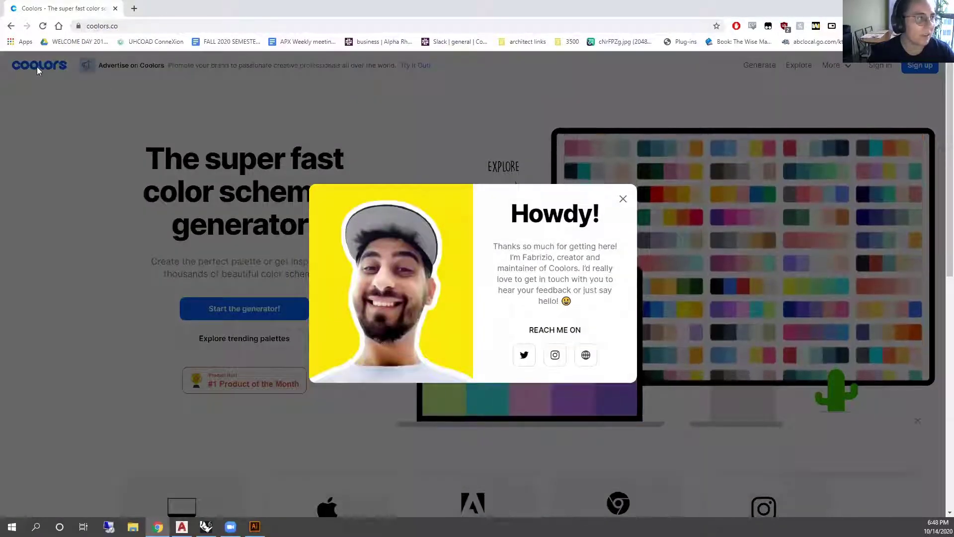
pyautogui.click(623, 198)
pyautogui.click(258, 307)
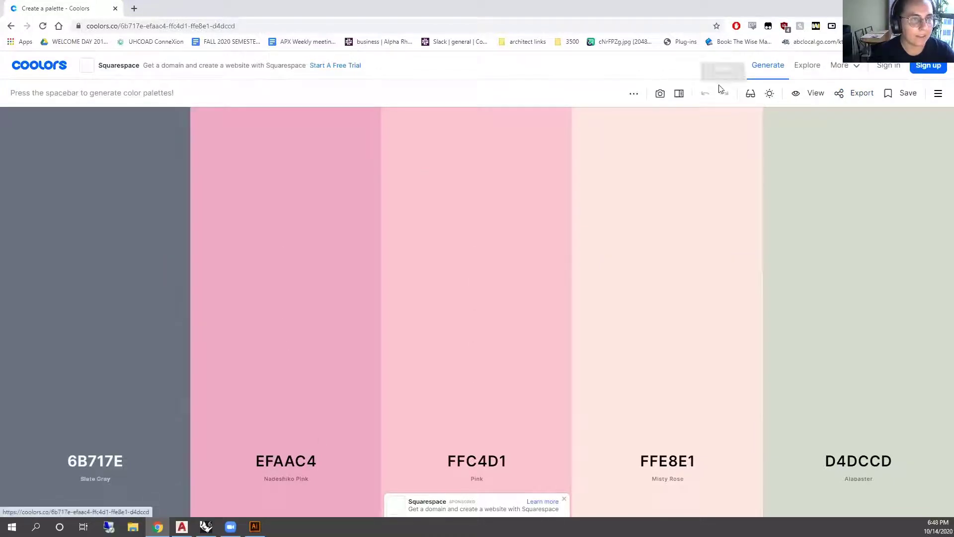
# Generate random palettes until reaching 16BAC5, 5FBFF9, EFE9F4, 171D1C and 5863F8, and dismiss the sponsored banner
pyautogui.press('space')
pyautogui.press('space')
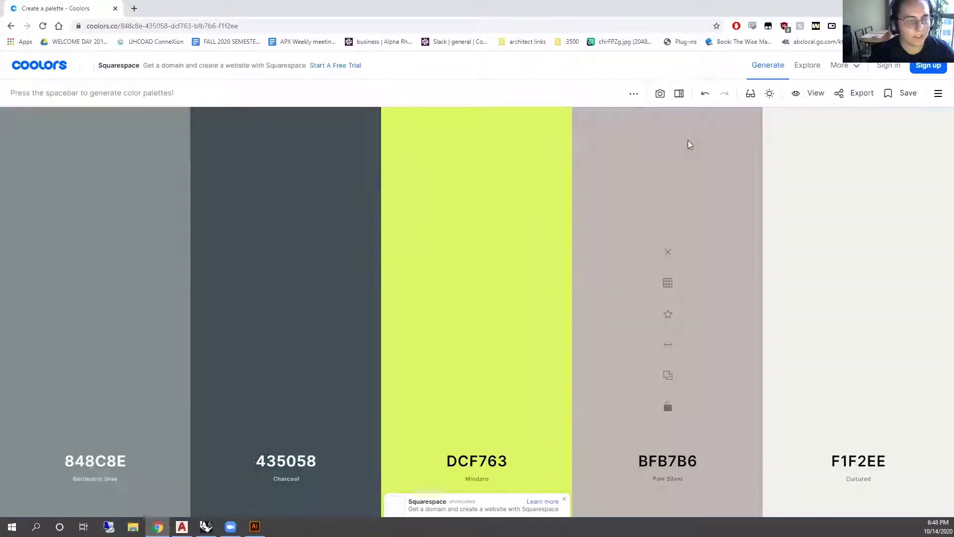
pyautogui.press('space')
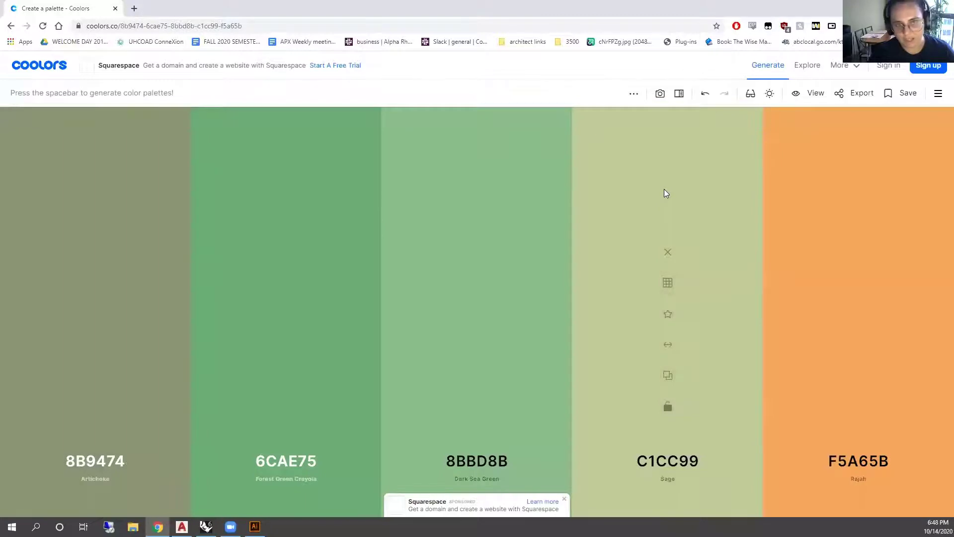
pyautogui.press('space')
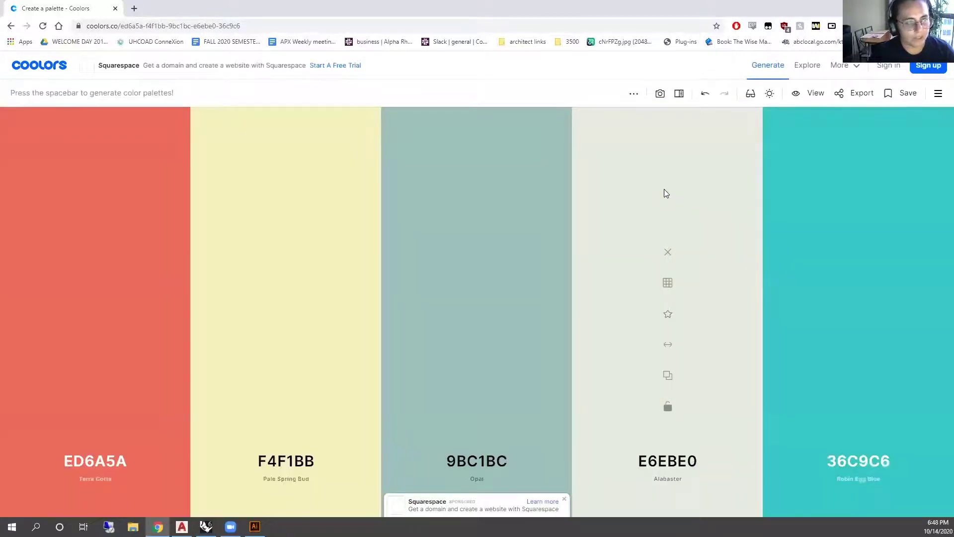
pyautogui.press('space')
pyautogui.press('space')
pyautogui.press('space')
pyautogui.press('space')
pyautogui.press('space')
pyautogui.press('space')
pyautogui.press('space')
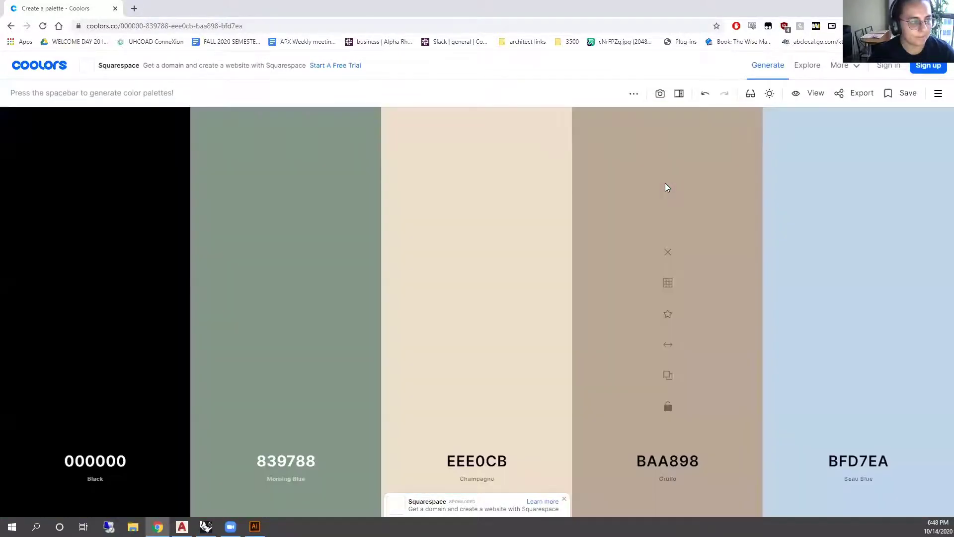
pyautogui.press('space')
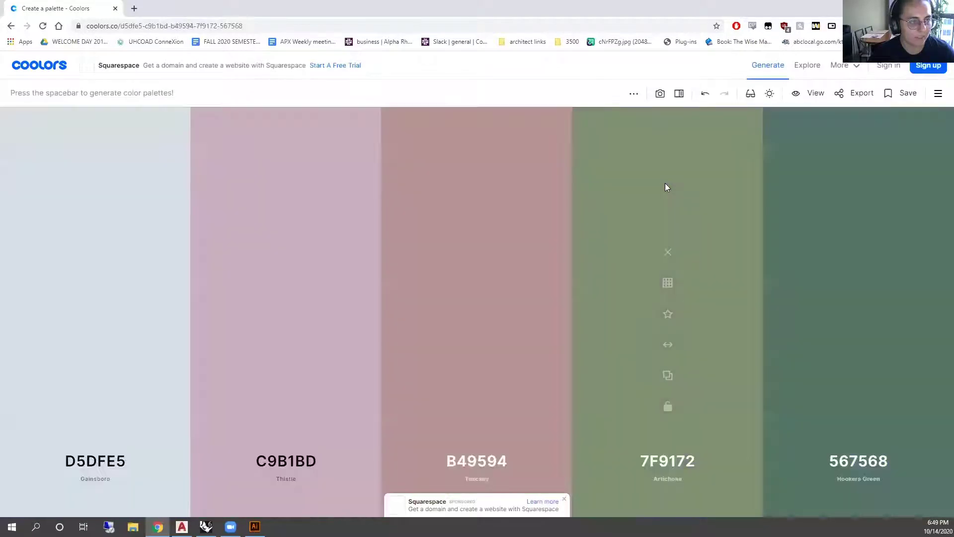
pyautogui.press('space')
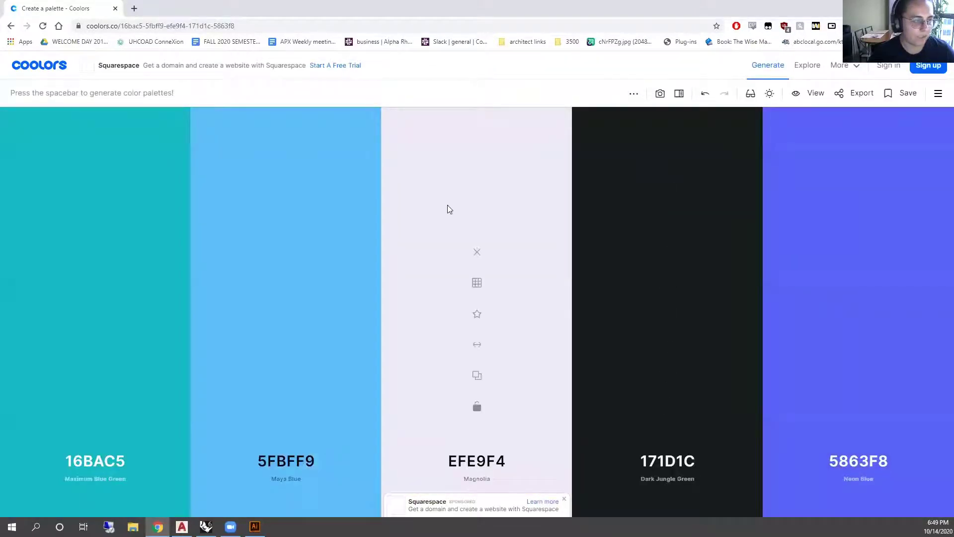
pyautogui.click(563, 498)
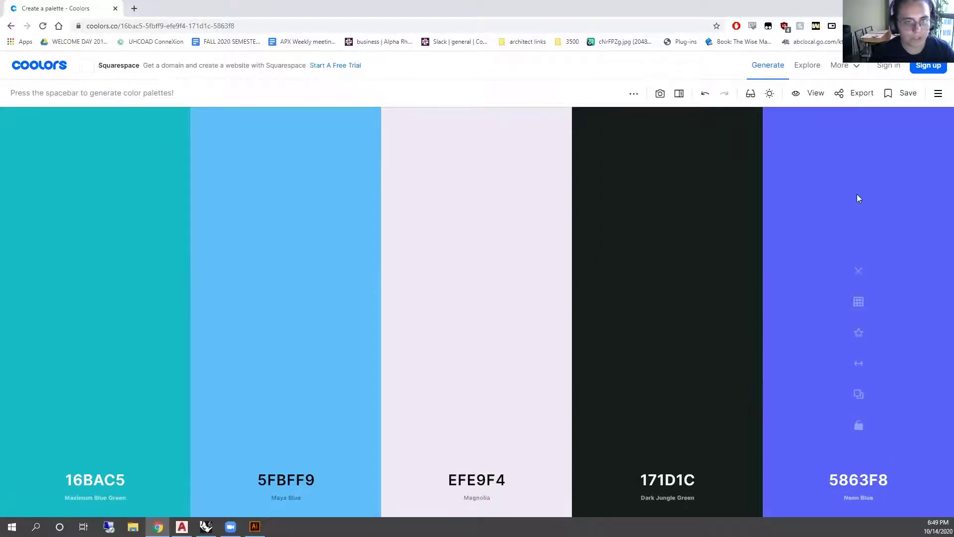
# Export the palette as an SVG file and open the downloaded palette (1).svg in Illustrator
pyautogui.click(862, 94)
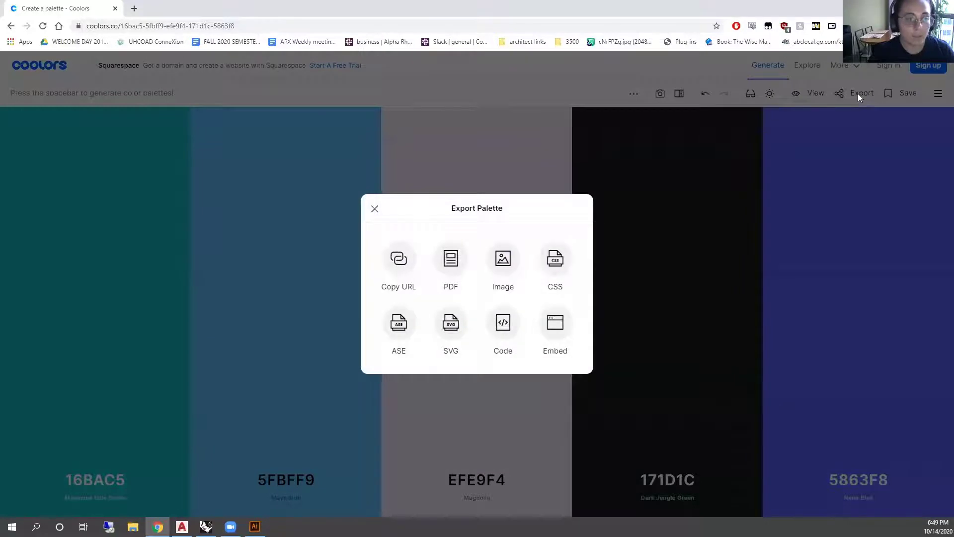
pyautogui.click(461, 324)
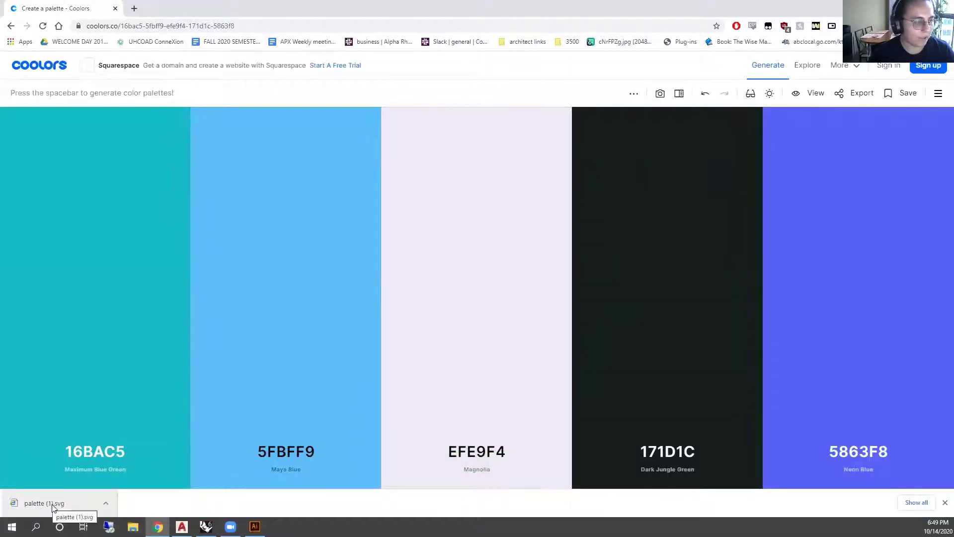
pyautogui.moveTo(25, 504); pyautogui.dragTo(201, 234)
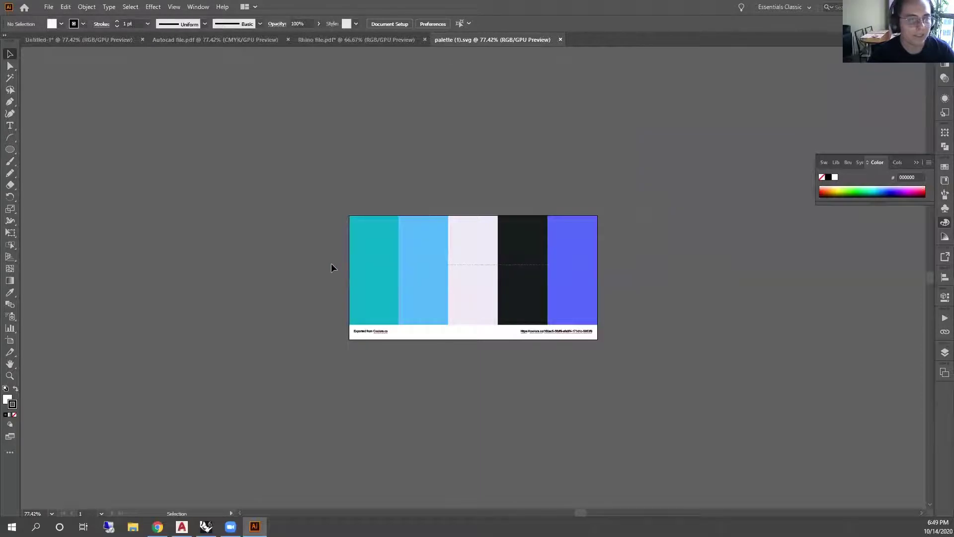
# Copy the five colour swatches into the Rhino file, allowing hidden layers to be shown, and place them beside the artboard
pyautogui.moveTo(331, 264); pyautogui.dragTo(331, 264)
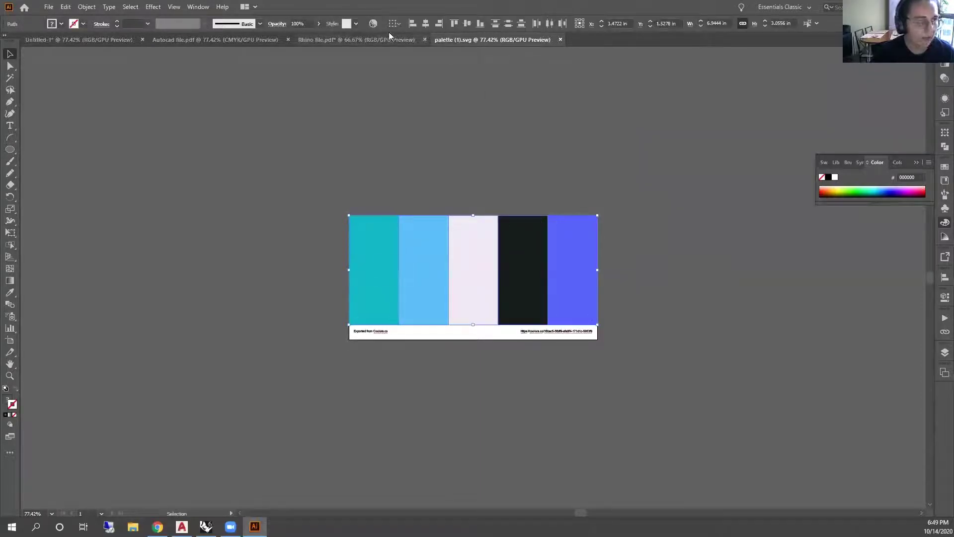
pyautogui.click(366, 42)
pyautogui.click(245, 40)
pyautogui.click(358, 42)
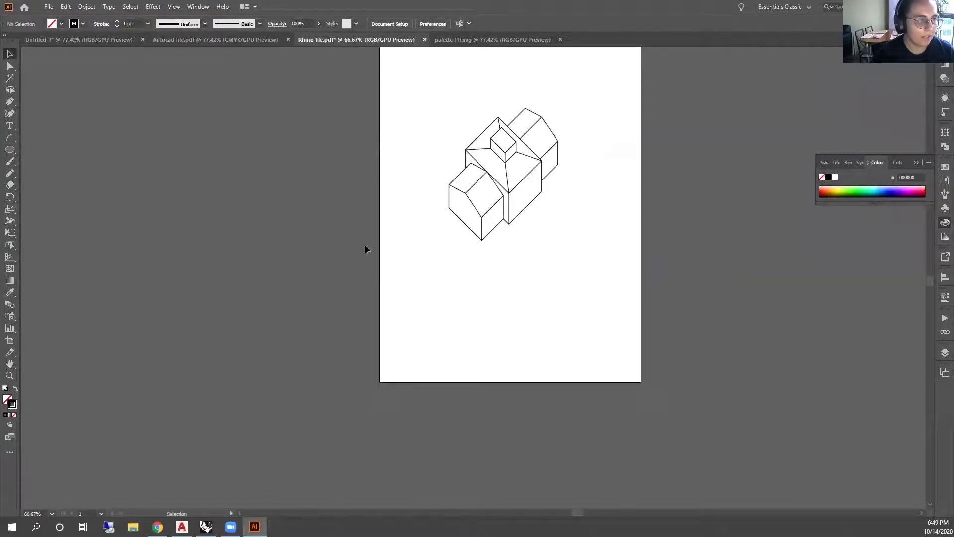
pyautogui.hotkey('ctrl', 'v')
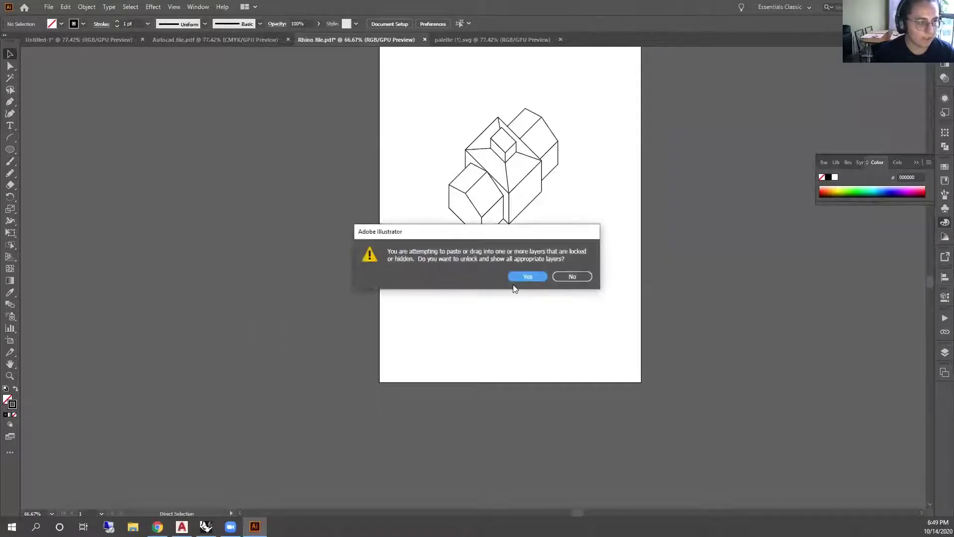
pyautogui.click(521, 275)
pyautogui.moveTo(472, 277); pyautogui.dragTo(226, 270)
# Move the palette swatches onto a new layer placed above Axon outline, and hide Layer 1
pyautogui.click(945, 351)
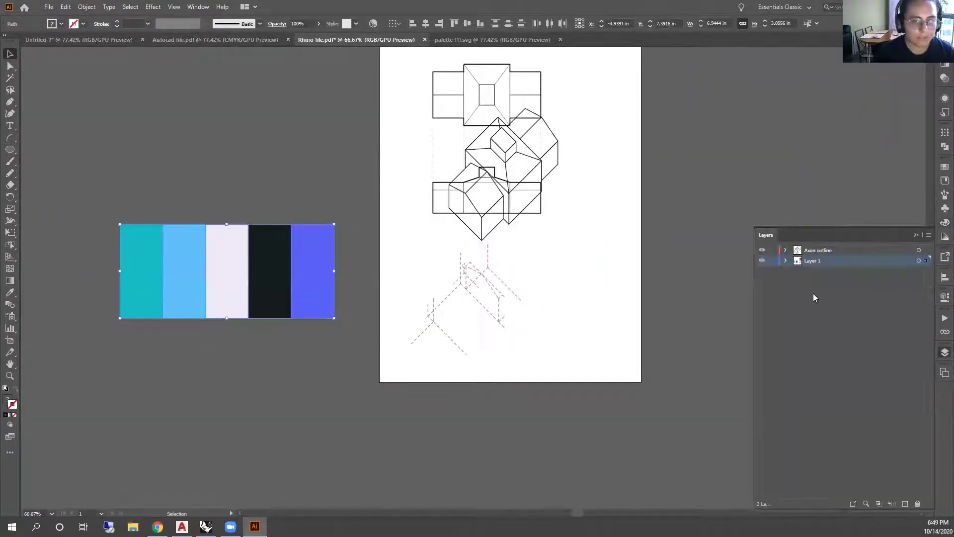
pyautogui.click(905, 503)
pyautogui.moveTo(926, 271); pyautogui.dragTo(925, 260)
pyautogui.moveTo(815, 264); pyautogui.dragTo(839, 246)
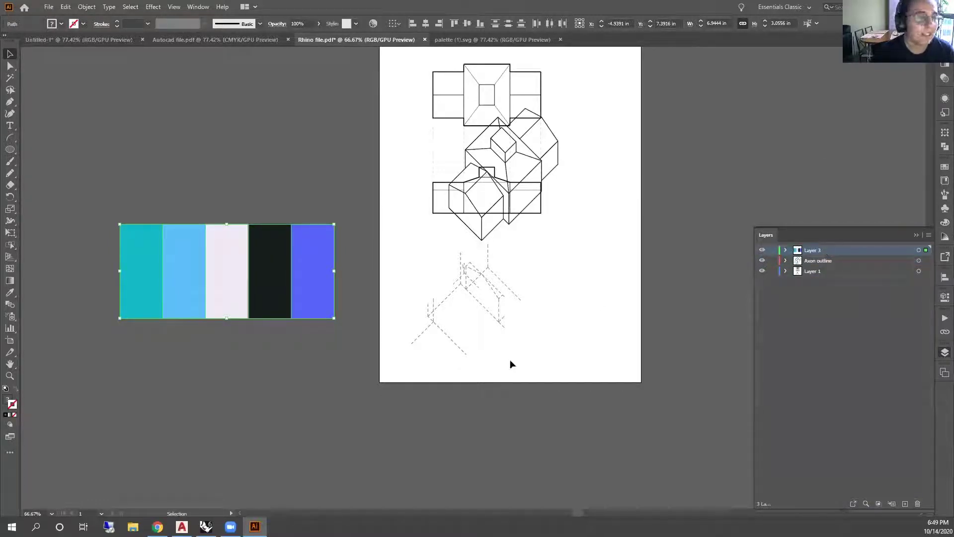
pyautogui.click(761, 270)
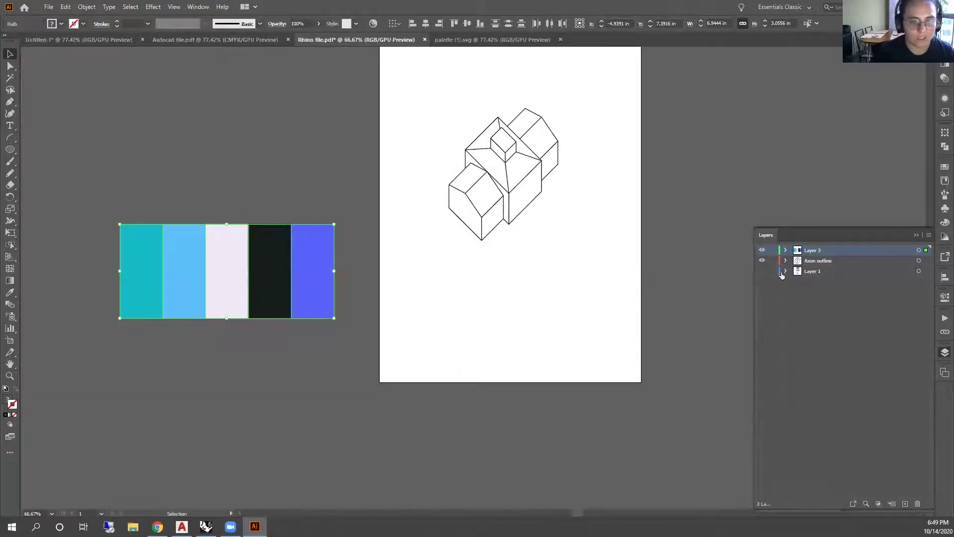
# Examine the Paste Remembers Layers setting among the layer options
pyautogui.click(929, 235)
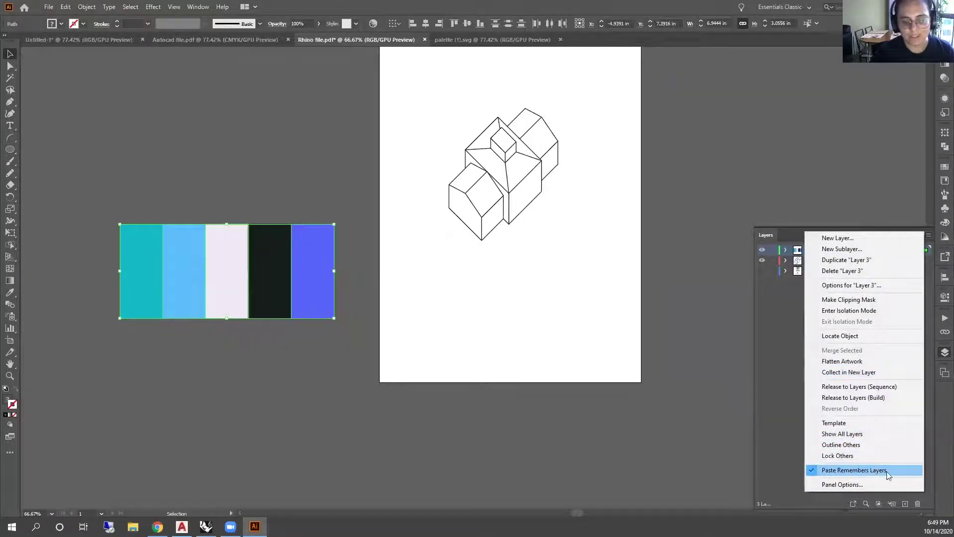
pyautogui.click(790, 403)
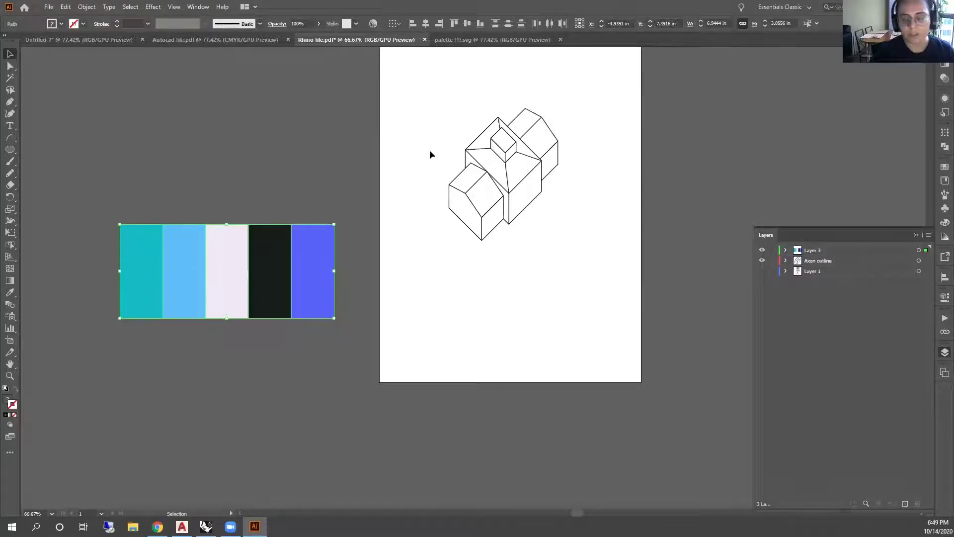
pyautogui.click(929, 235)
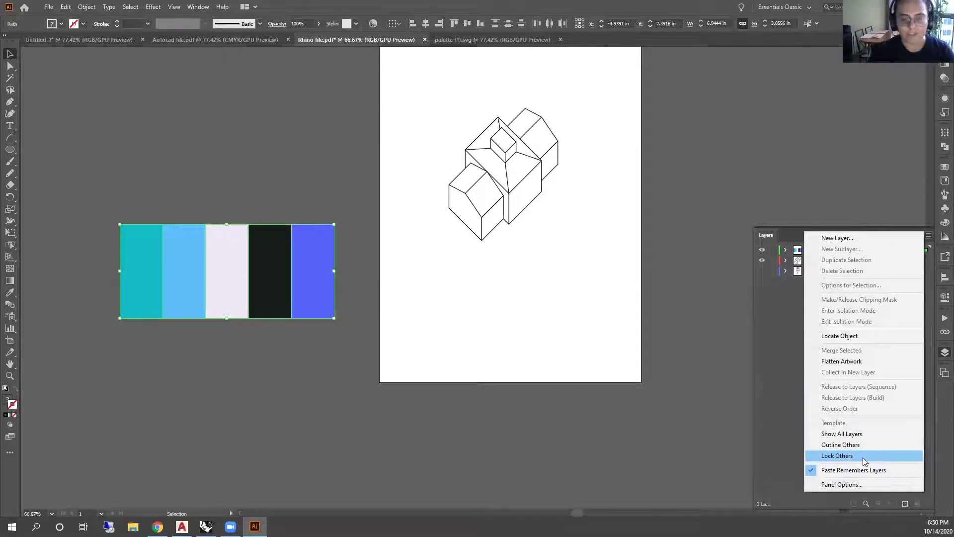
pyautogui.click(789, 403)
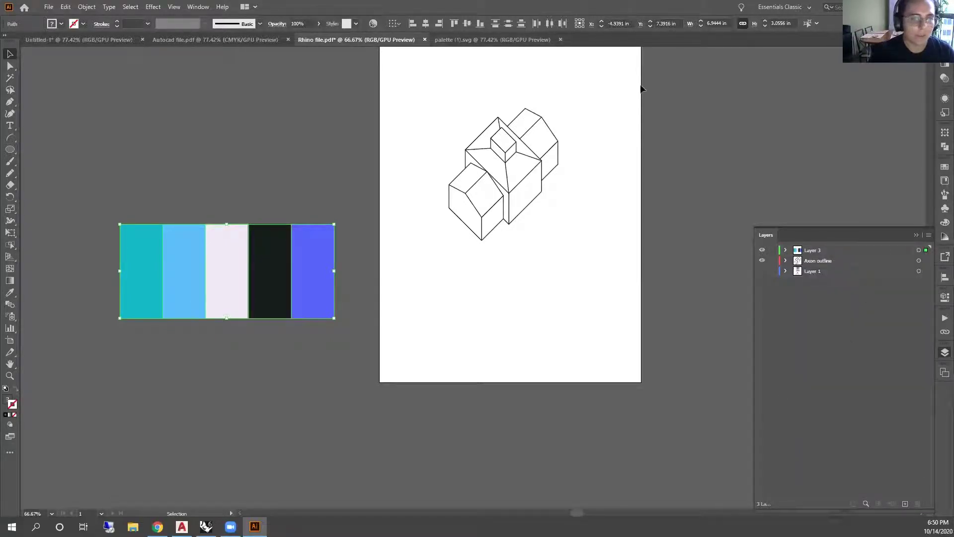
pyautogui.click(516, 39)
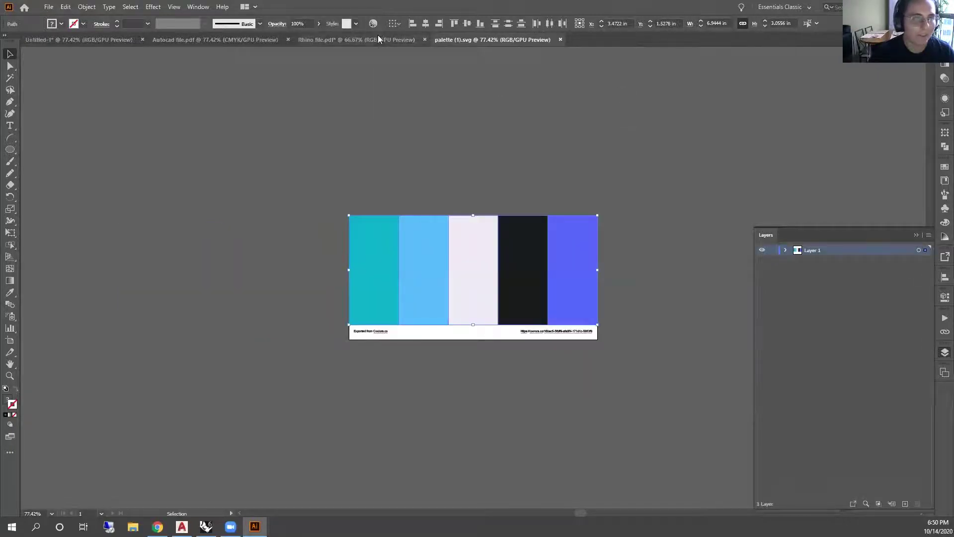
pyautogui.click(378, 40)
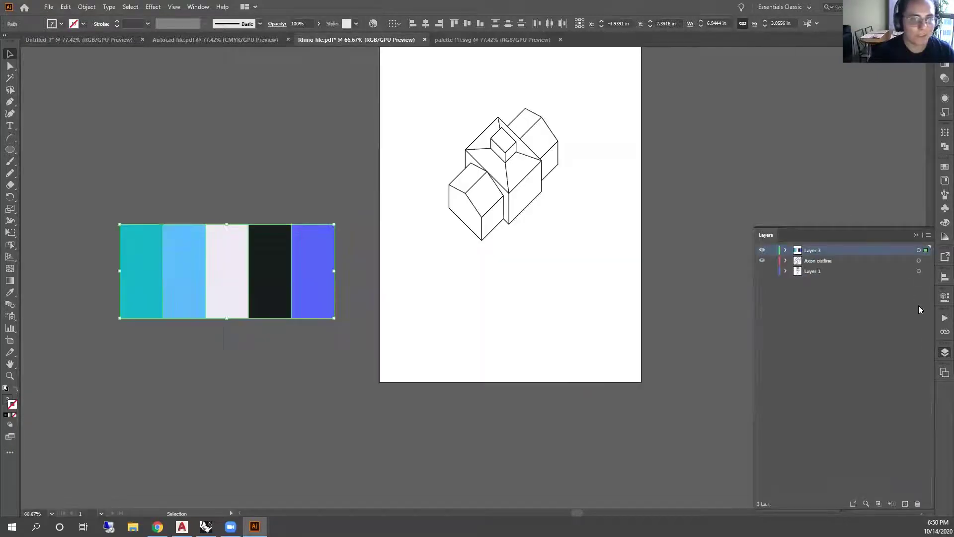
pyautogui.click(916, 236)
pyautogui.click(195, 219)
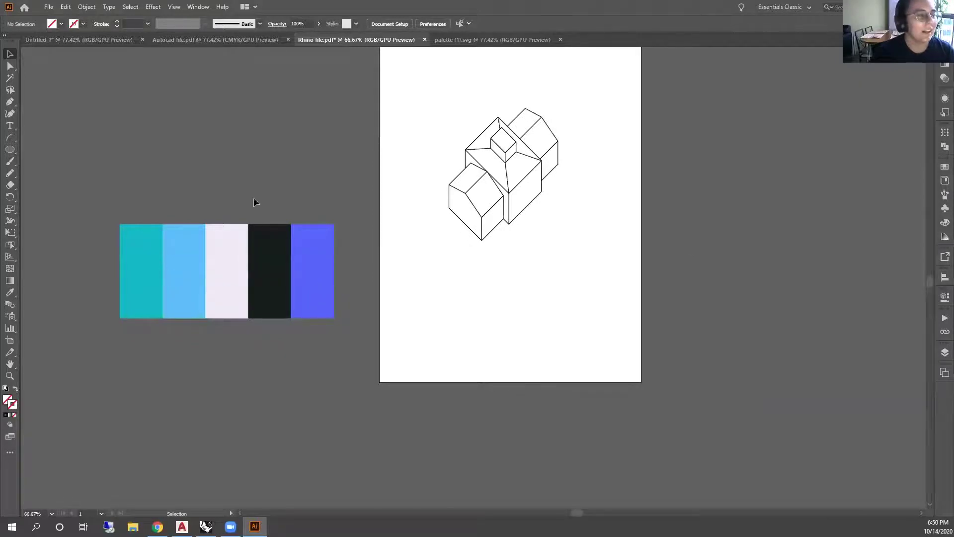
# Try to apply the teal swatch colour to the lower outline segment of the axonometric with the Eyedropper
pyautogui.click(139, 255)
pyautogui.hotkey('ctrl', 'shift', 'a')
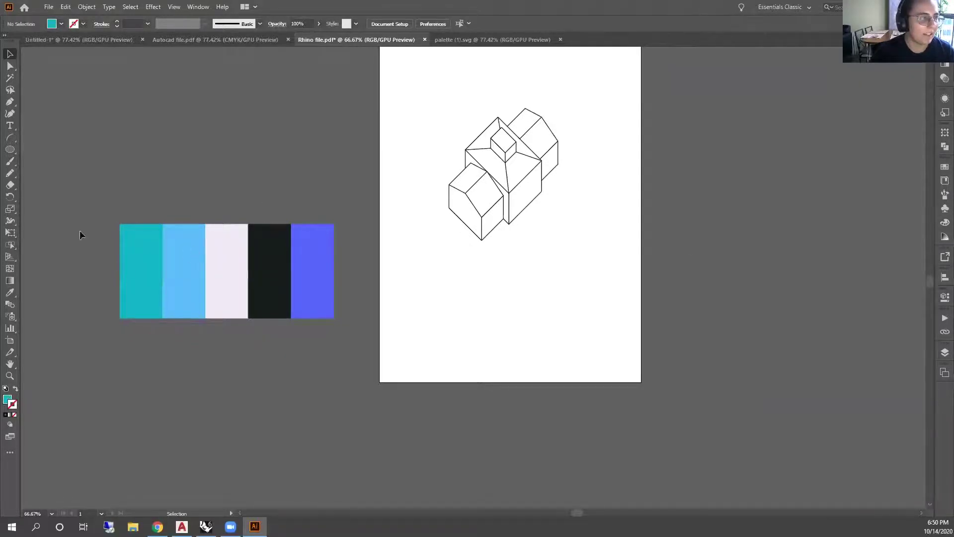
pyautogui.click(489, 231)
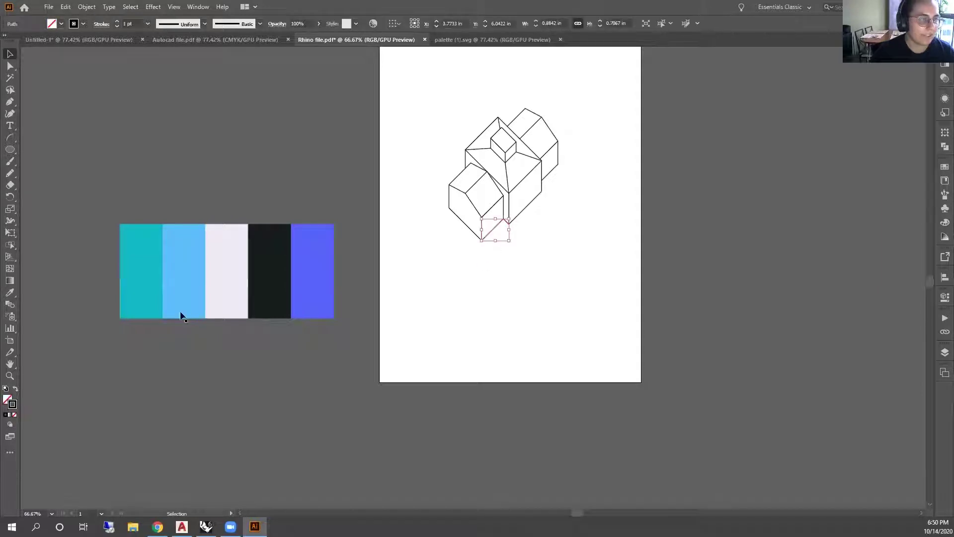
pyautogui.click(10, 292)
pyautogui.click(152, 253)
pyautogui.press('v')
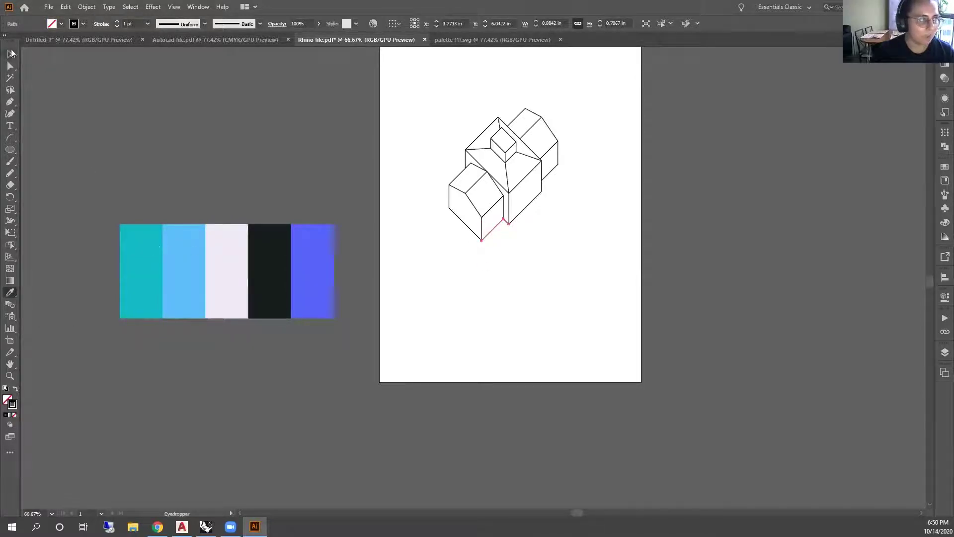
pyautogui.click(527, 221)
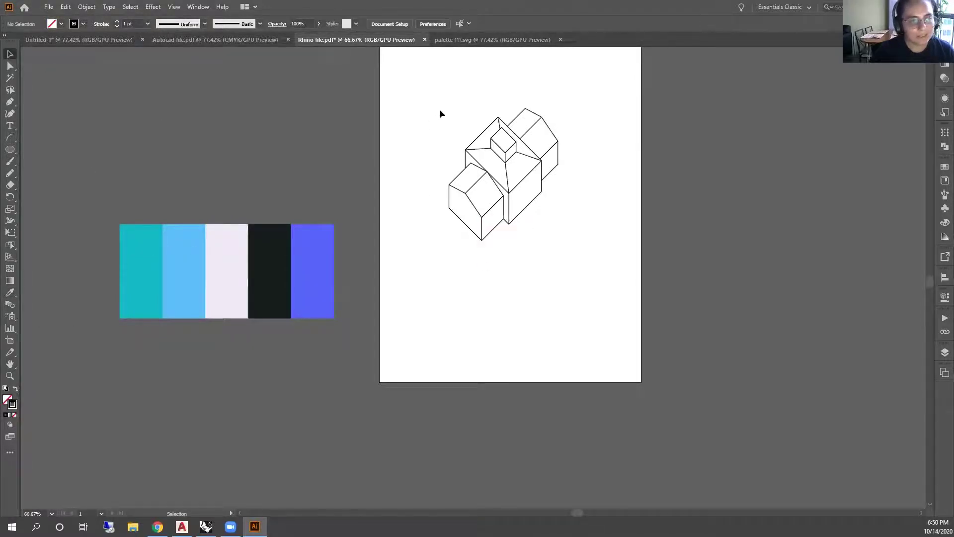
pyautogui.moveTo(439, 114); pyautogui.dragTo(571, 255)
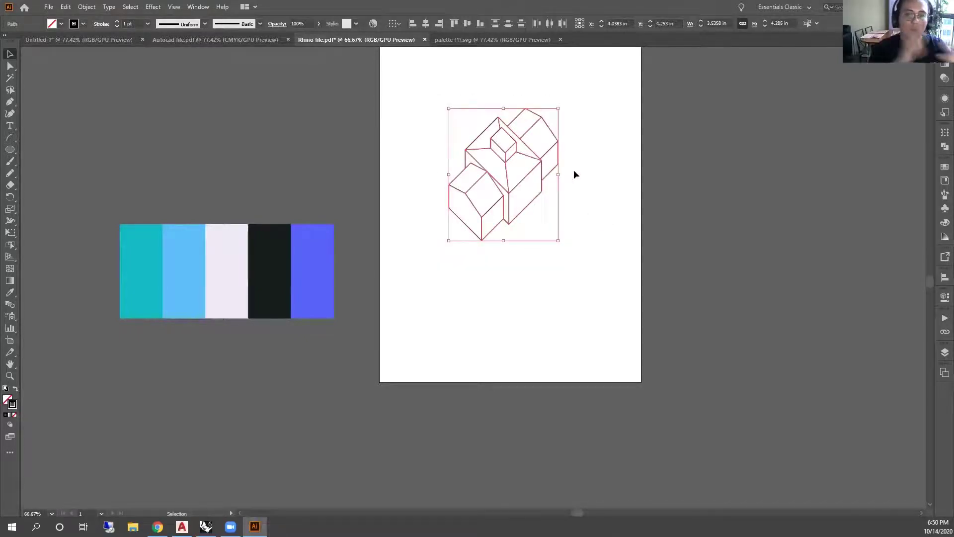
pyautogui.click(659, 169)
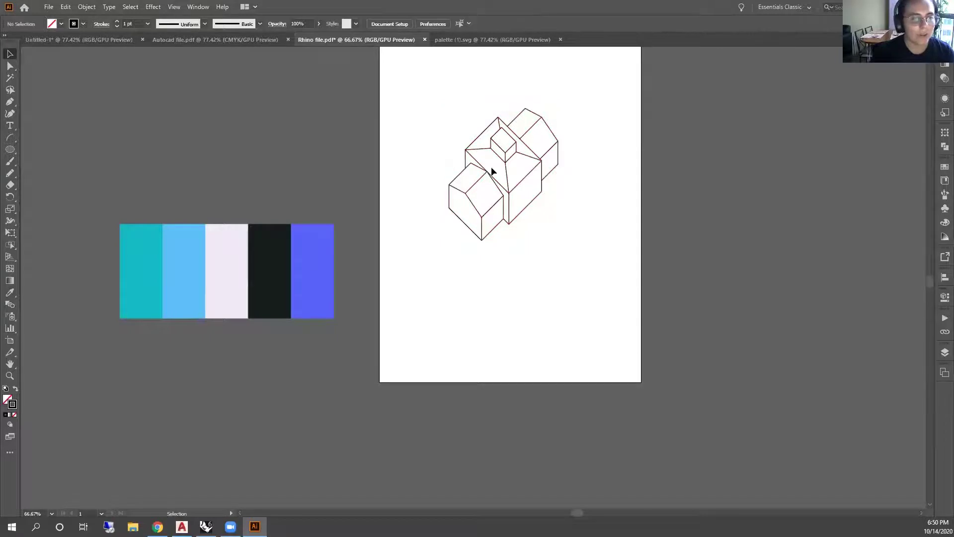
pyautogui.click(524, 171)
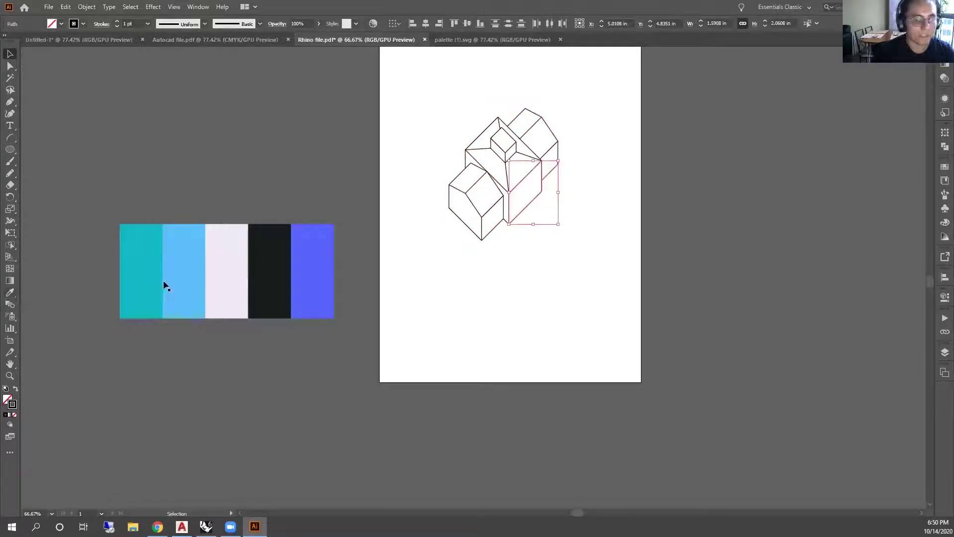
pyautogui.click(680, 240)
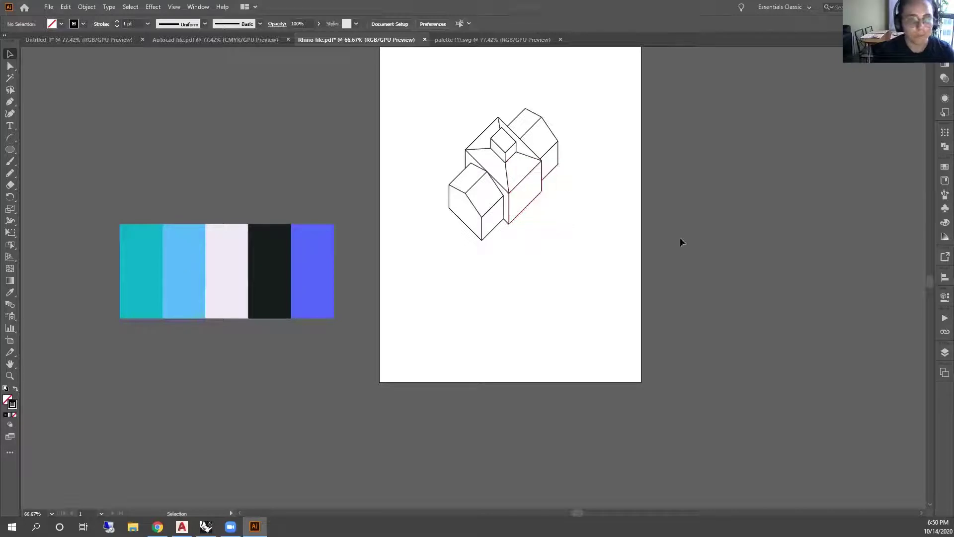
# Select the axonometric linework and add a new layer named Axon fill directly below Axon outline
pyautogui.moveTo(427, 95); pyautogui.dragTo(604, 282)
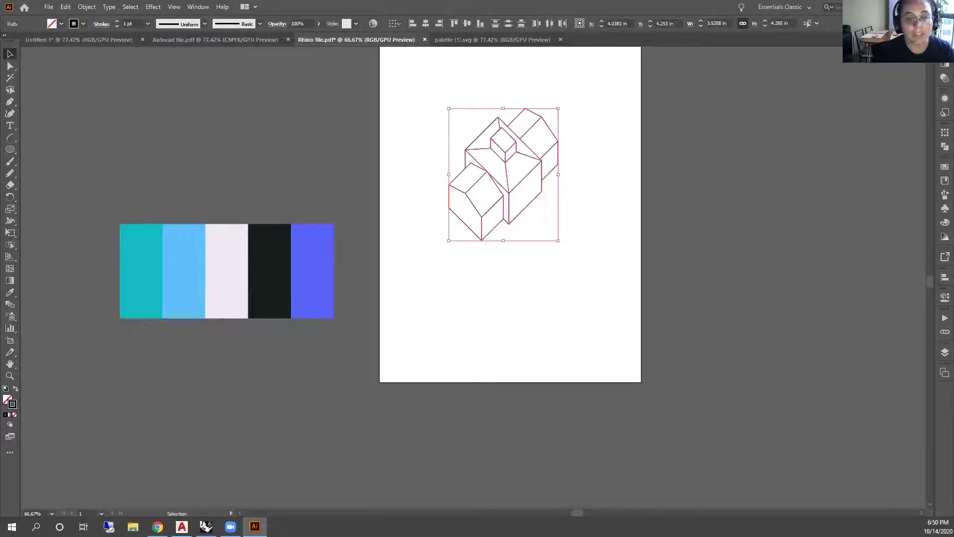
pyautogui.click(944, 351)
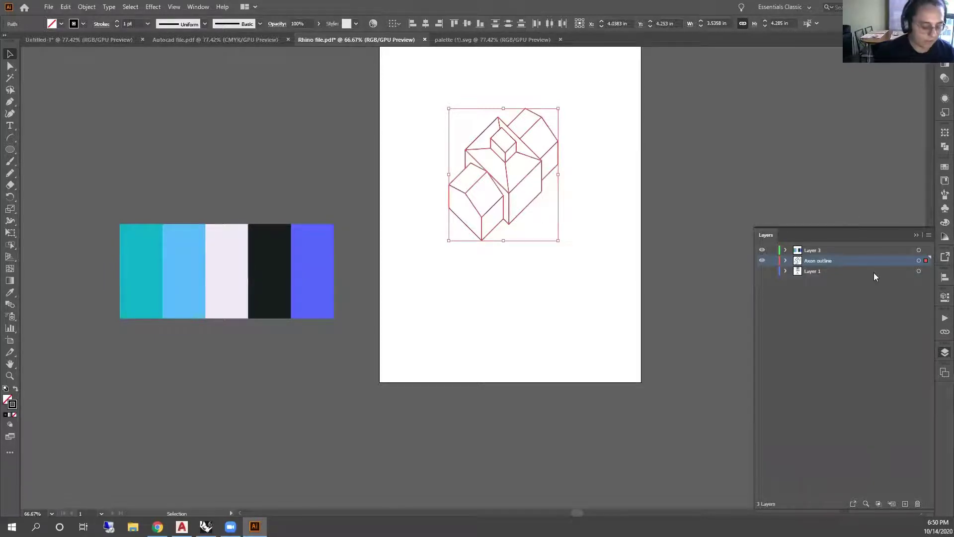
pyautogui.click(905, 504)
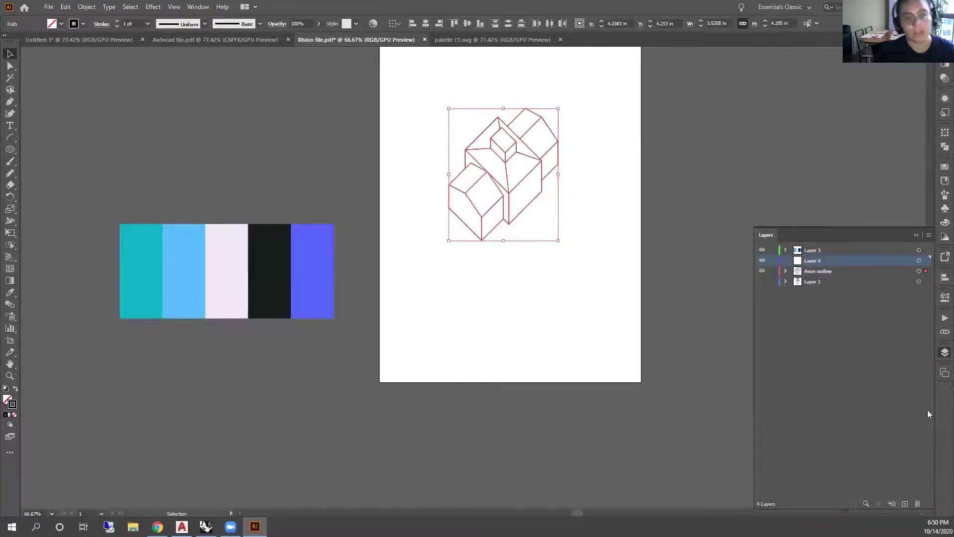
pyautogui.doubleClick(844, 260)
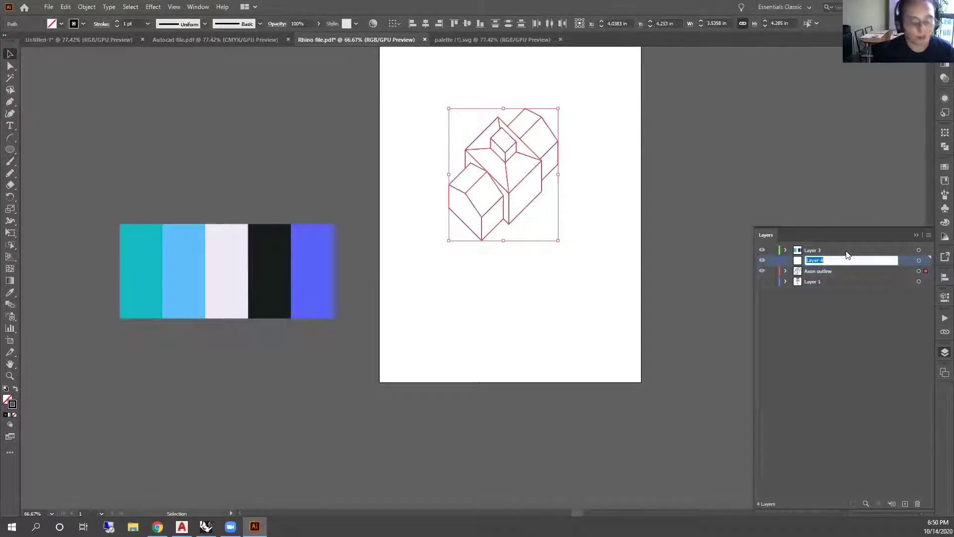
pyautogui.write('Axon fi')
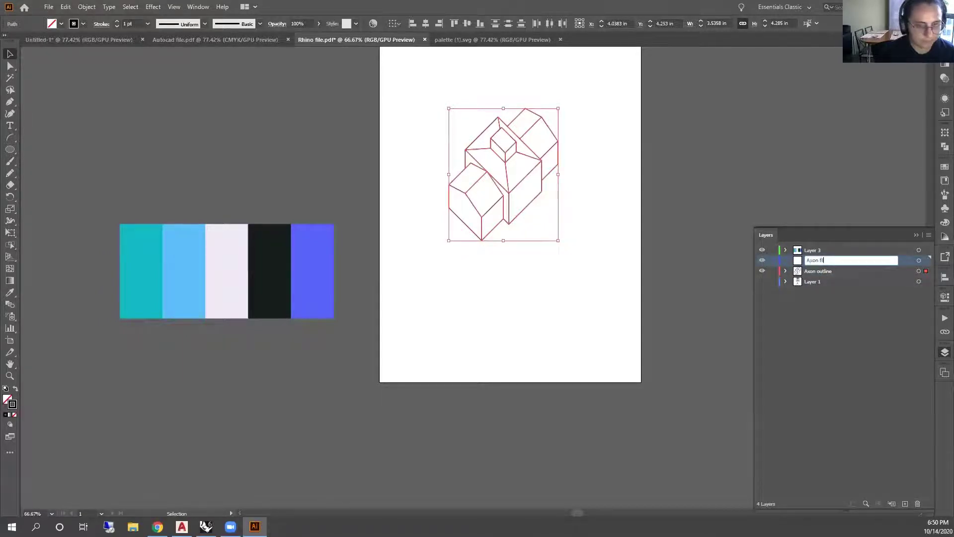
pyautogui.write('ll')
pyautogui.press('Return')
pyautogui.moveTo(823, 260); pyautogui.dragTo(825, 274)
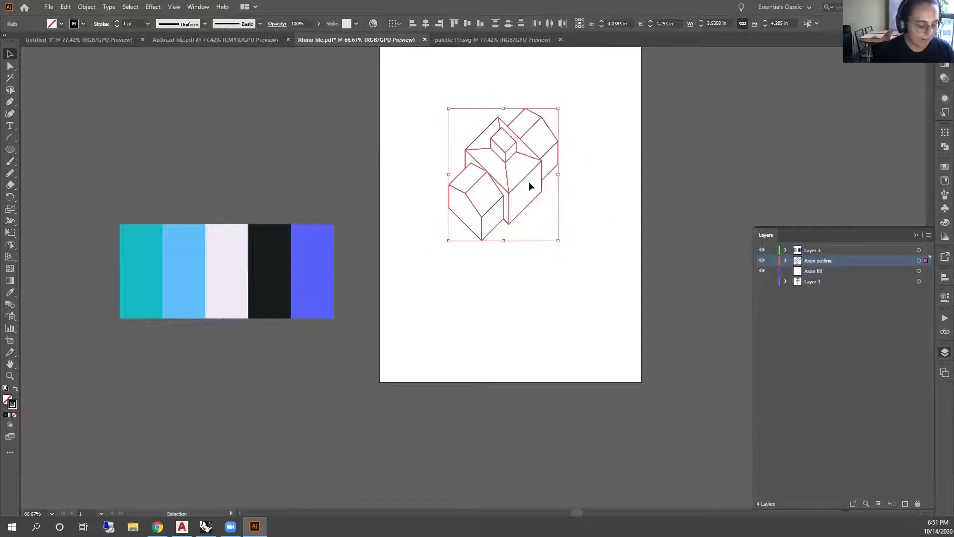
# Try to paste the copied artwork, allowing hidden layers to be shown, and undo the paste
pyautogui.press('a')
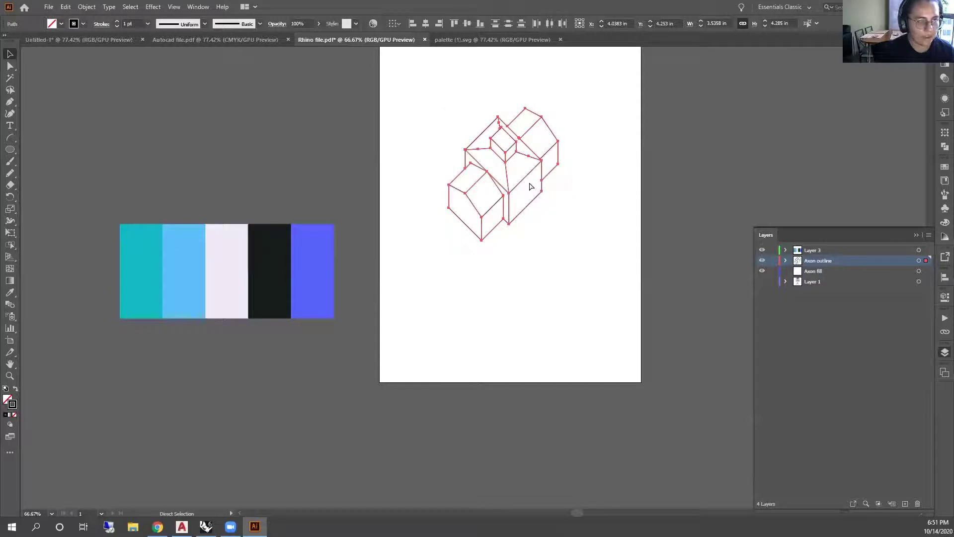
pyautogui.hotkey('ctrl', 'v')
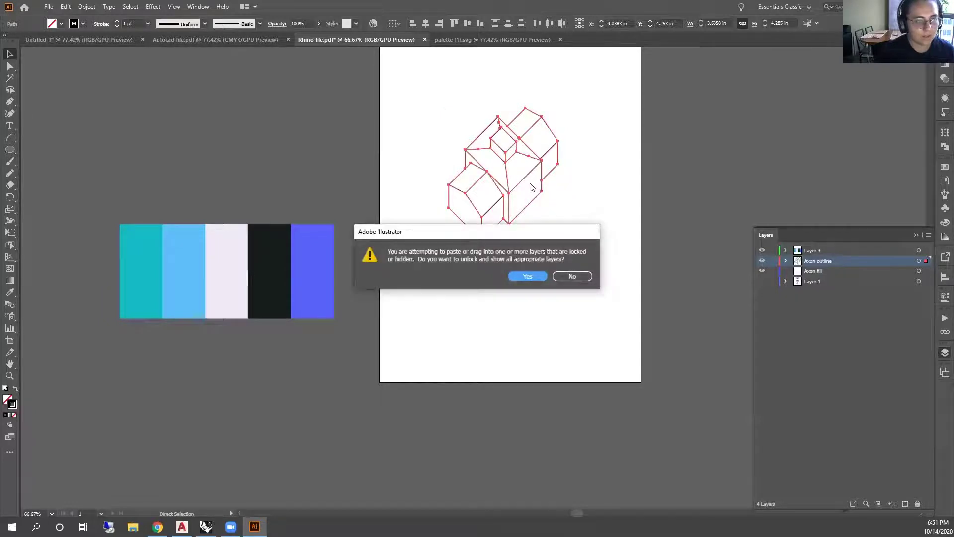
pyautogui.click(539, 276)
pyautogui.hotkey('ctrl', 'z')
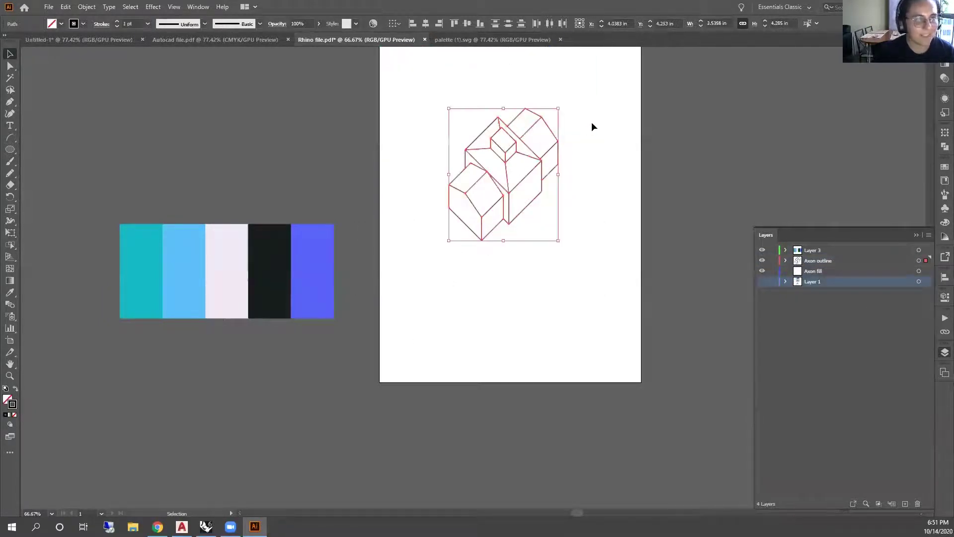
# Duplicate the whole axonometric linework from Axon outline onto the Axon fill layer, and hide Axon outline
pyautogui.moveTo(435, 101); pyautogui.dragTo(653, 281)
pyautogui.press('v')
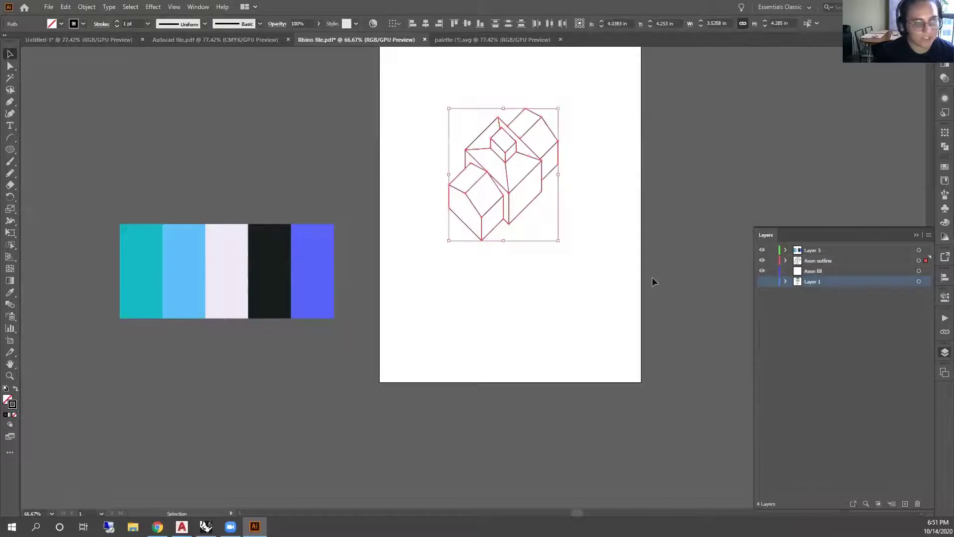
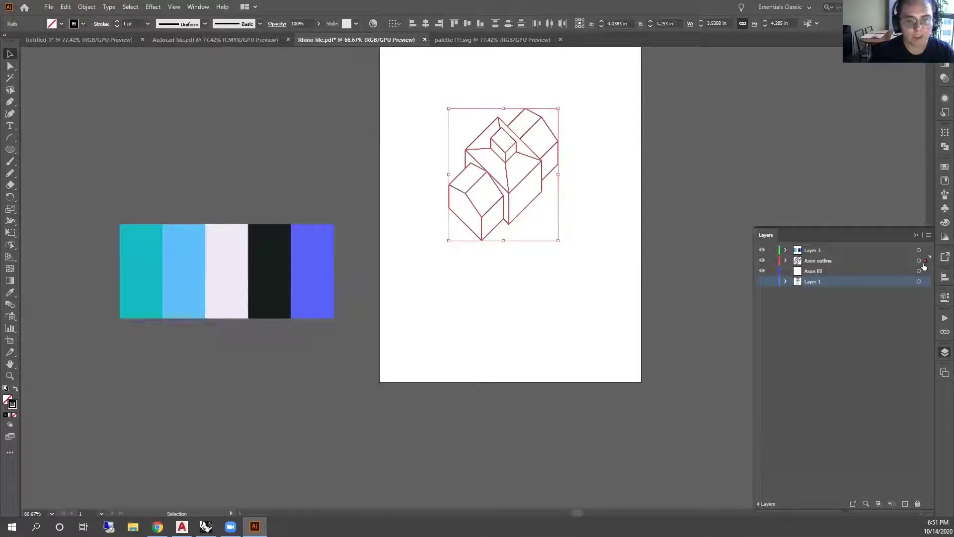
pyautogui.moveTo(925, 260); pyautogui.dragTo(928, 271)
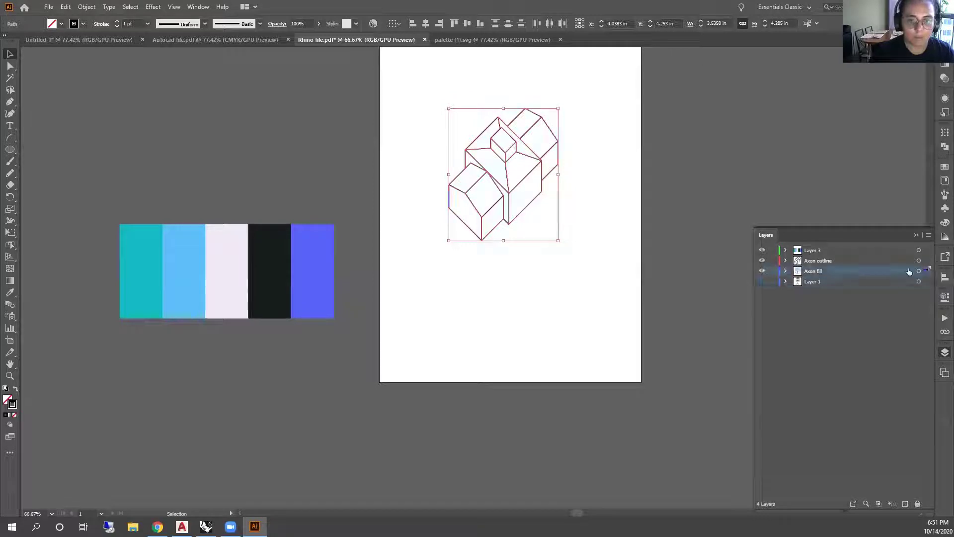
pyautogui.click(761, 261)
pyautogui.click(668, 143)
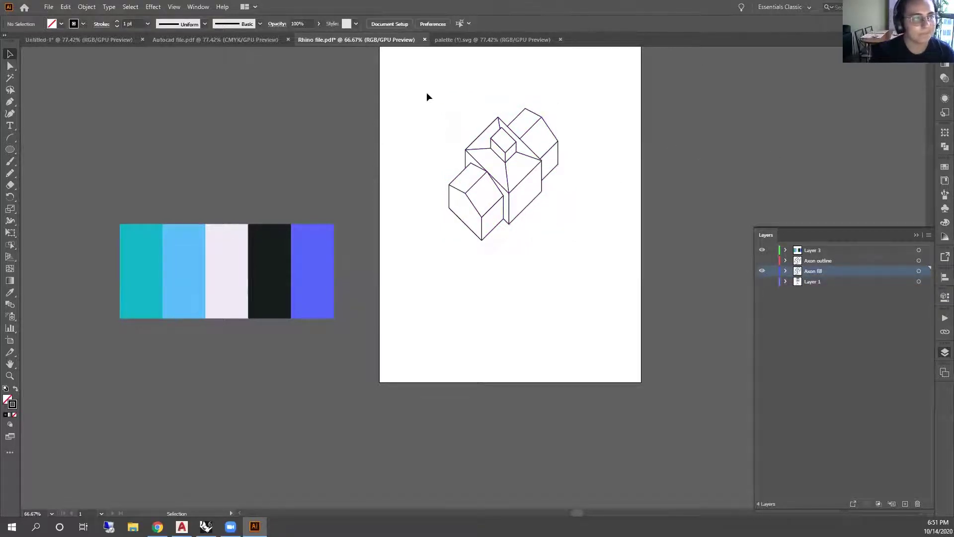
# Convert all the axonometric linework on Axon fill into a Live Paint group
pyautogui.moveTo(427, 93); pyautogui.dragTo(584, 240)
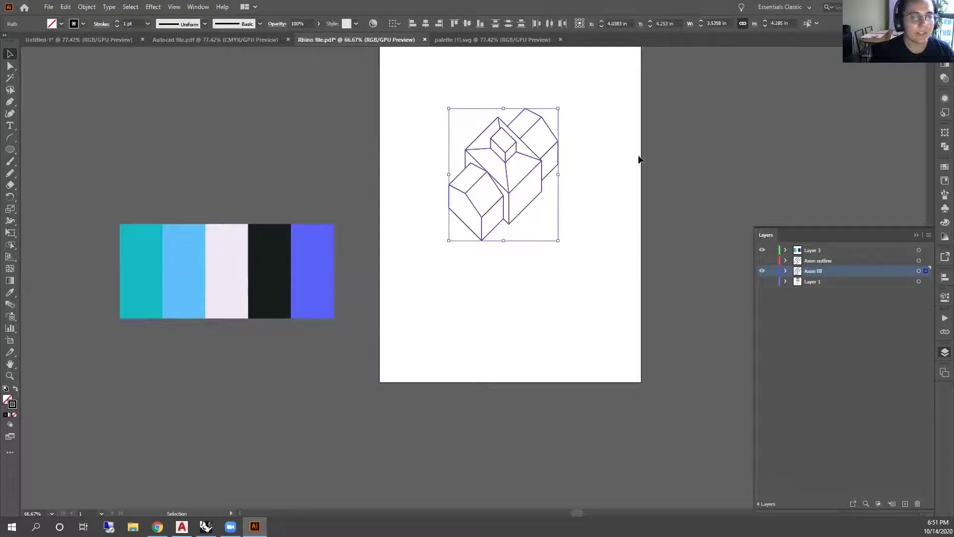
pyautogui.click(90, 6)
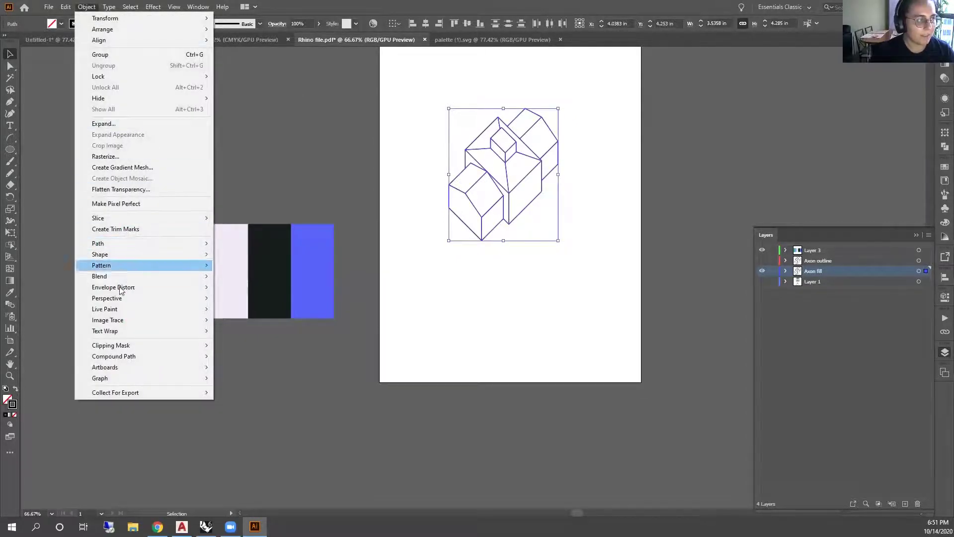
pyautogui.moveTo(123, 308)
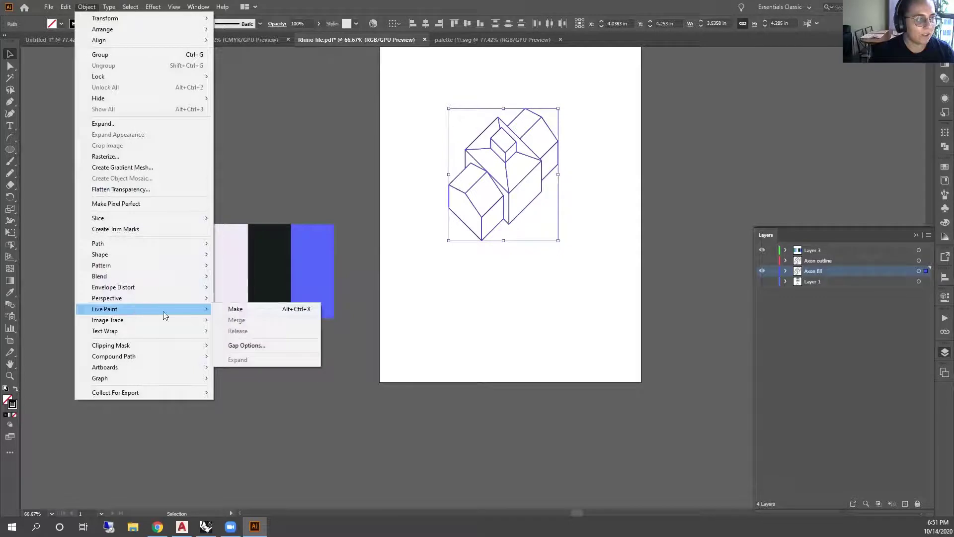
pyautogui.click(243, 312)
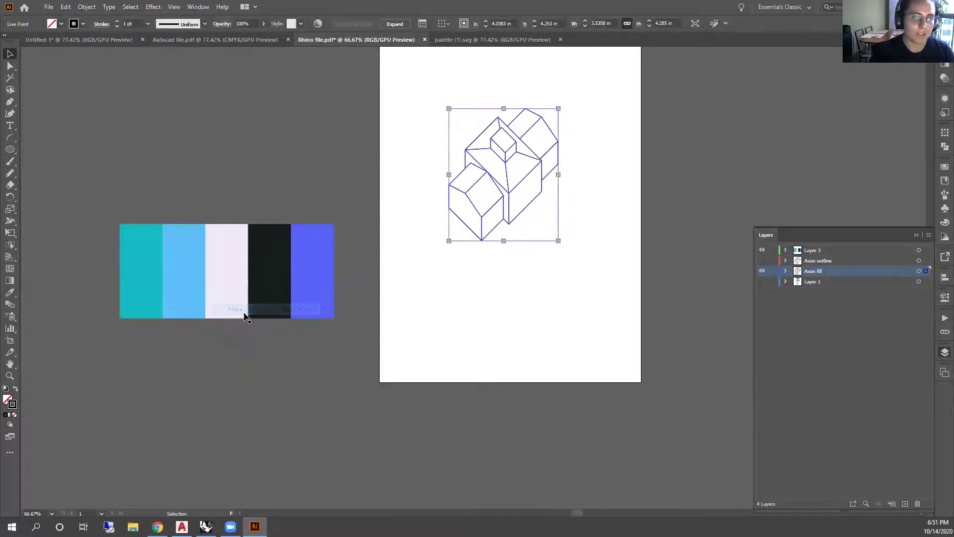
pyautogui.click(620, 187)
# Examine the Live Paint group up close, selecting and deselecting it to check how its faces and edges are picked
pyautogui.scroll(3, 523, 156)
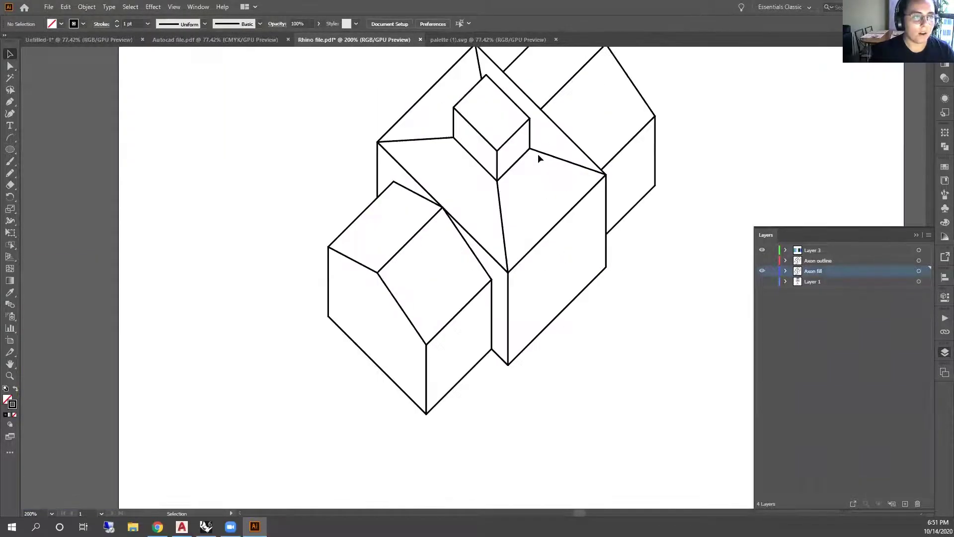
pyautogui.click(640, 194)
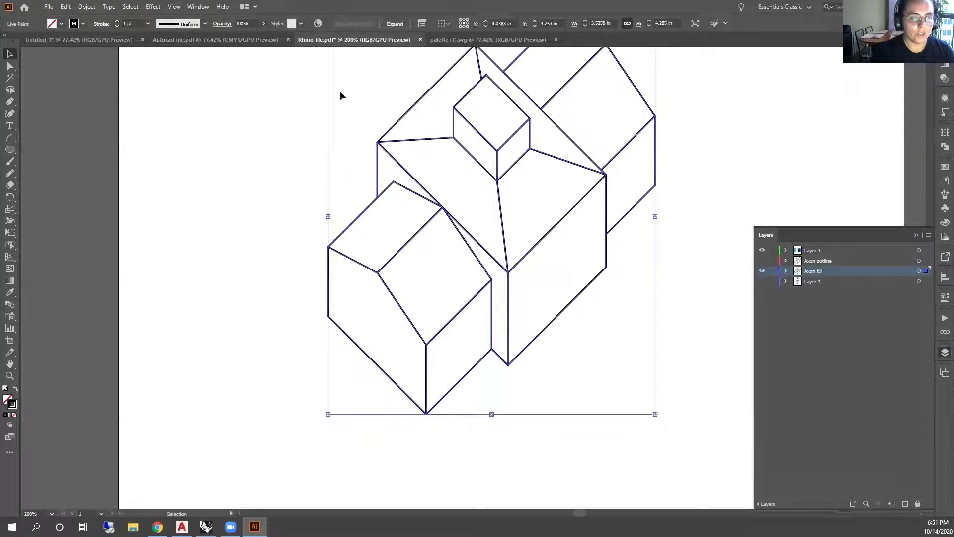
pyautogui.scroll(-2, 576, 188)
pyautogui.scroll(1, 566, 250)
pyautogui.scroll(-1, 565, 249)
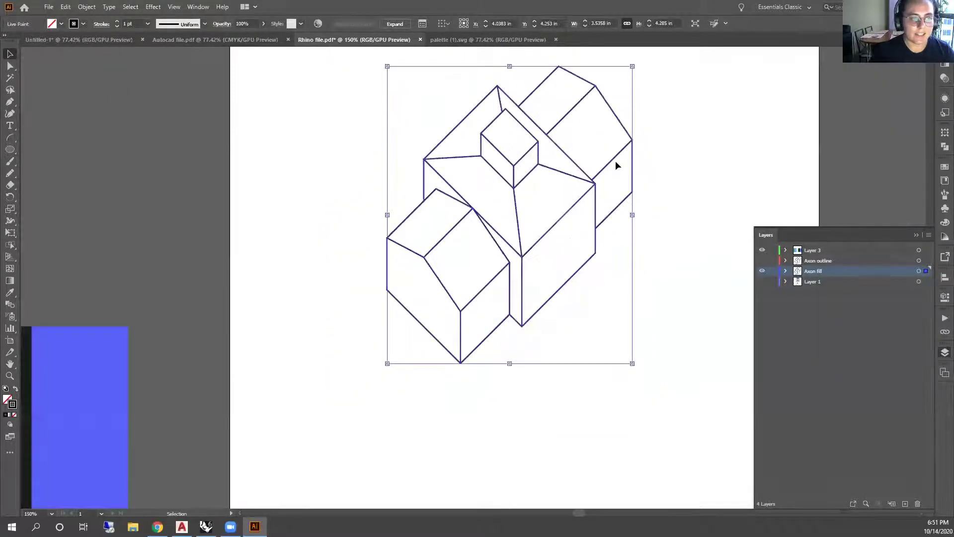
pyautogui.click(735, 145)
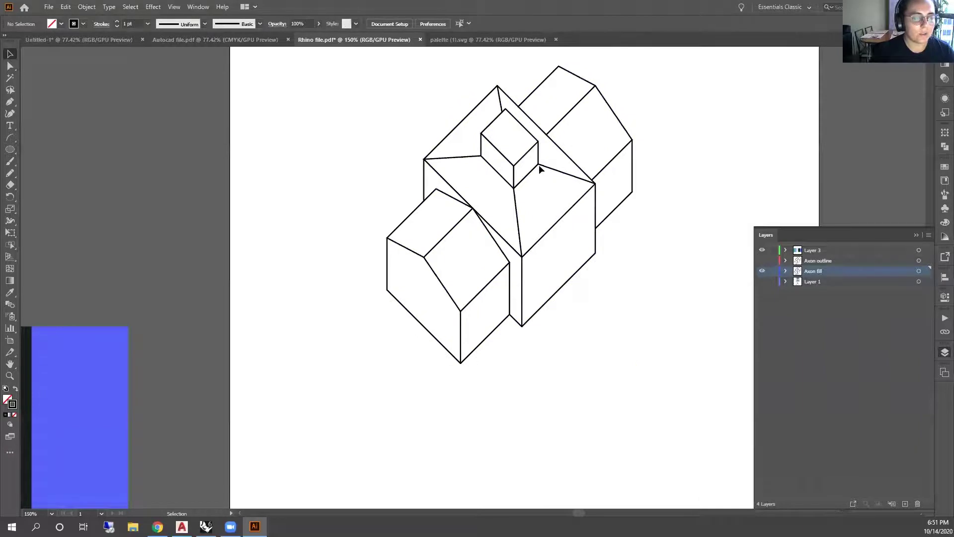
pyautogui.scroll(2, 540, 169)
pyautogui.click(543, 167)
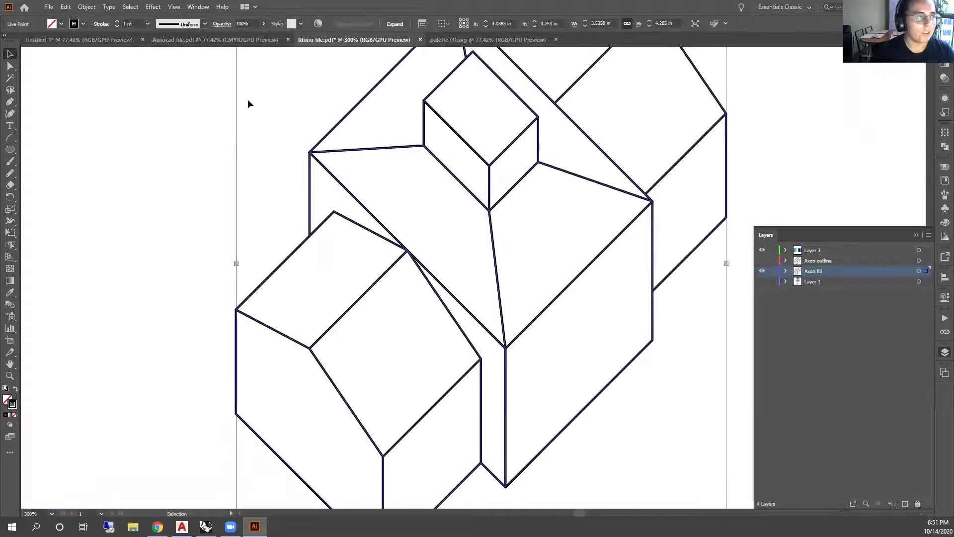
pyautogui.click(248, 103)
pyautogui.click(521, 203)
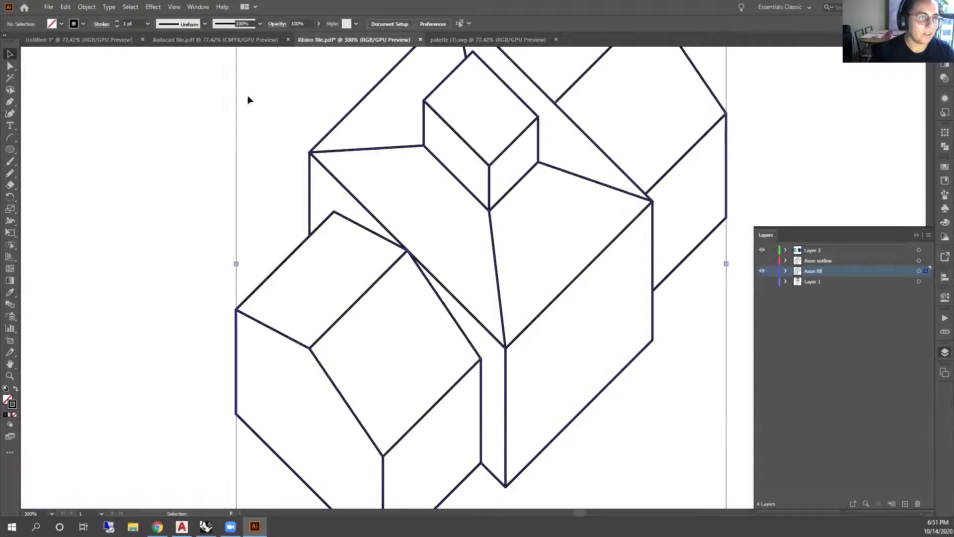
# Review the Live Paint gap options and the available gap sizes for the axonometric, leaving the settings uncommitted
pyautogui.click(87, 7)
pyautogui.moveTo(138, 309)
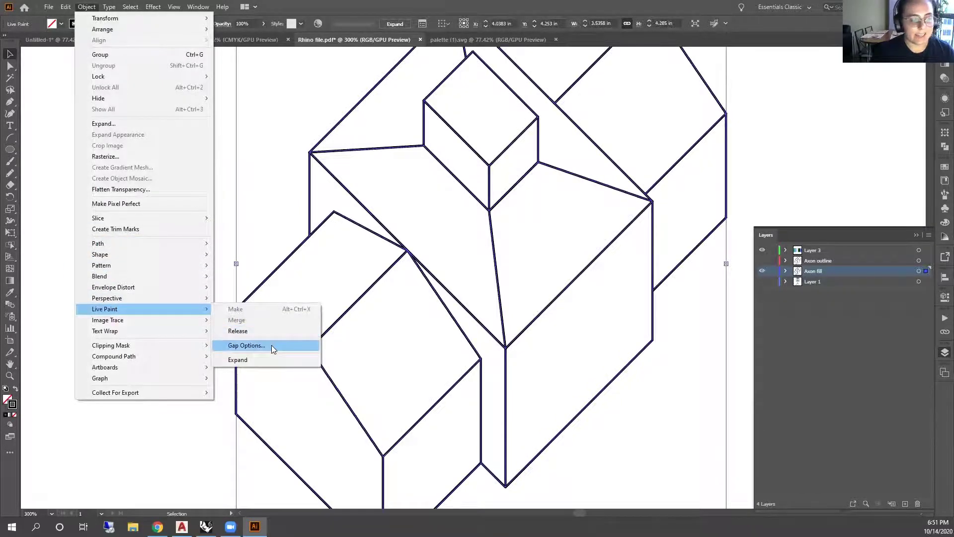
pyautogui.click(271, 345)
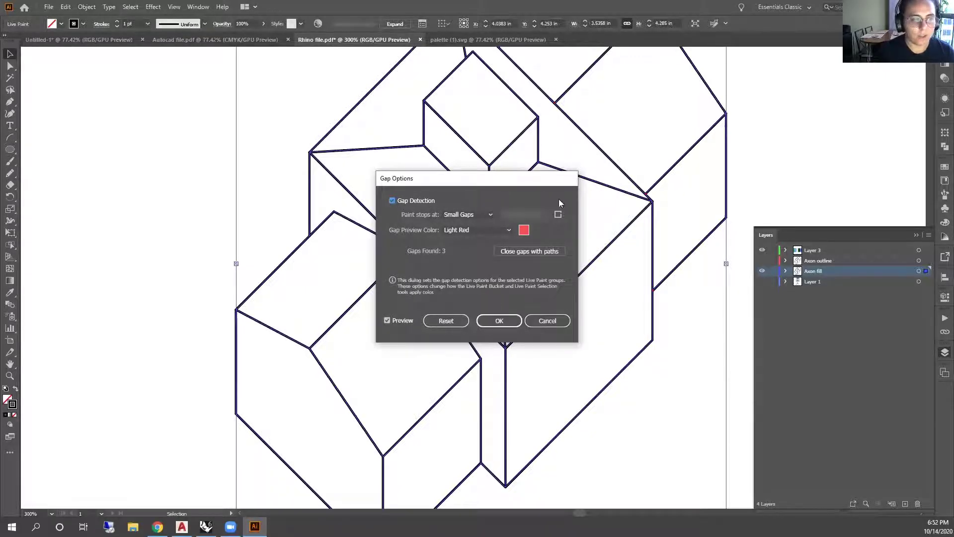
pyautogui.click(460, 215)
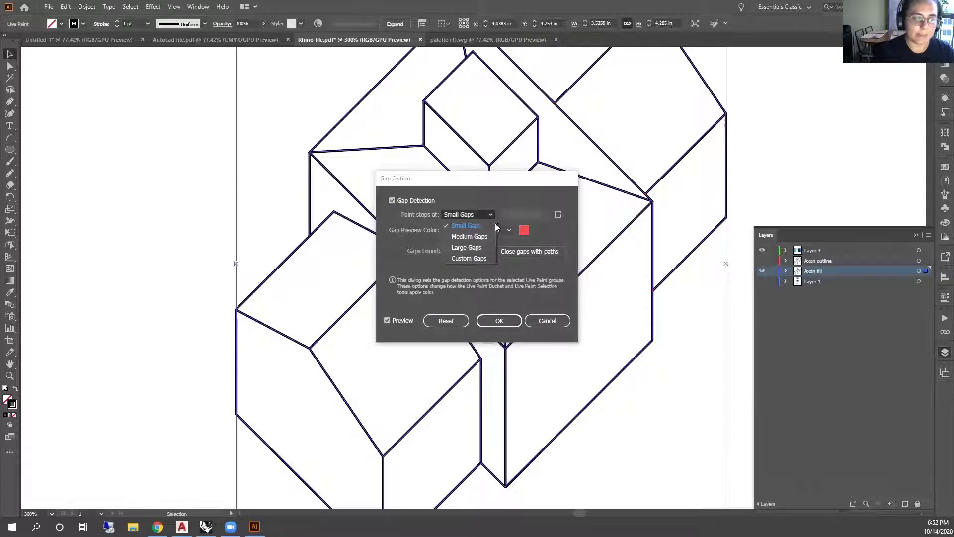
pyautogui.click(536, 301)
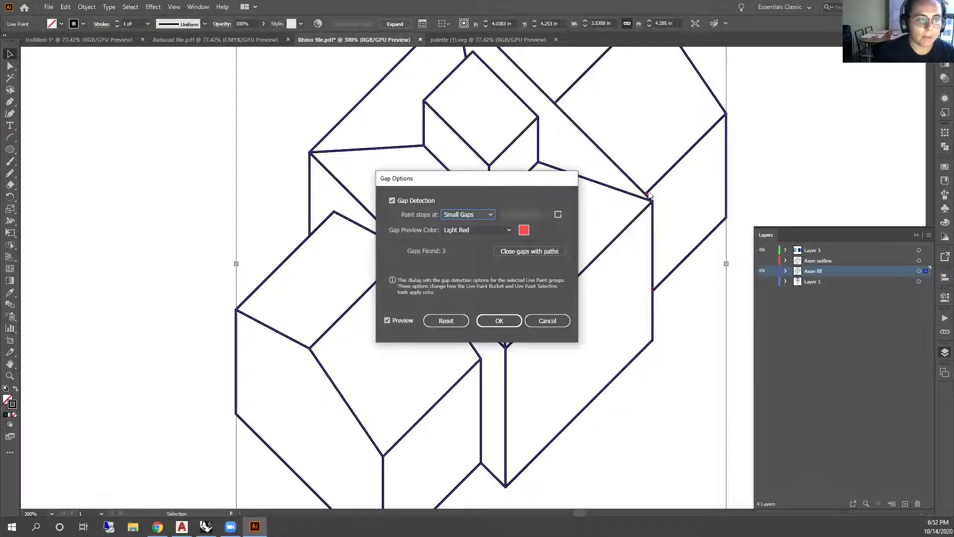
pyautogui.click(546, 319)
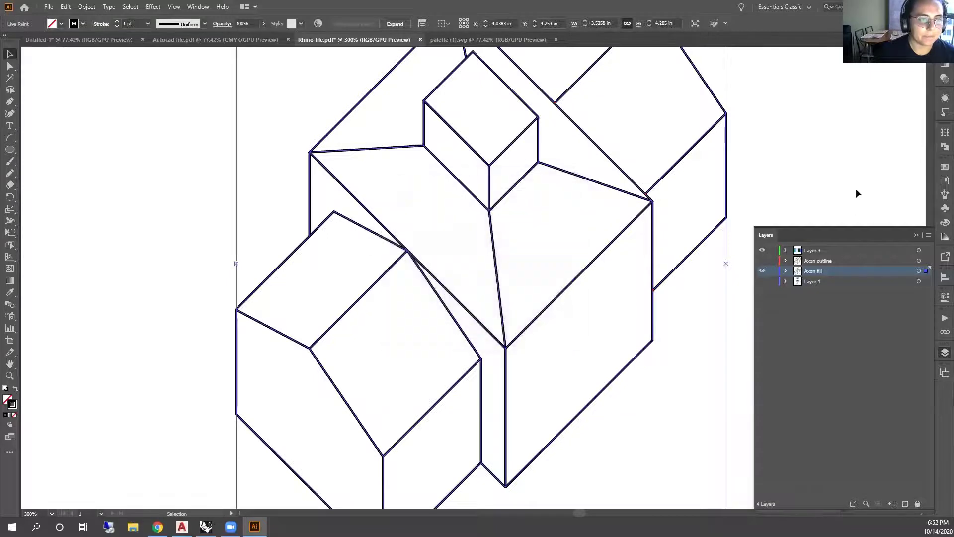
pyautogui.click(857, 192)
# Try to fill the whole Live Paint group with the palette's violet-blue, and undo the fill
pyautogui.scroll(-3, 542, 179)
pyautogui.click(444, 246)
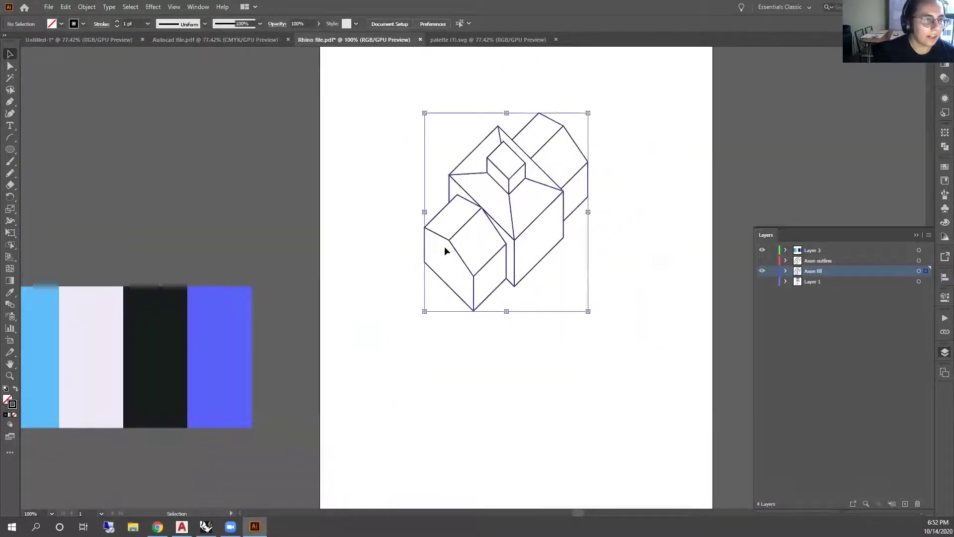
pyautogui.click(10, 292)
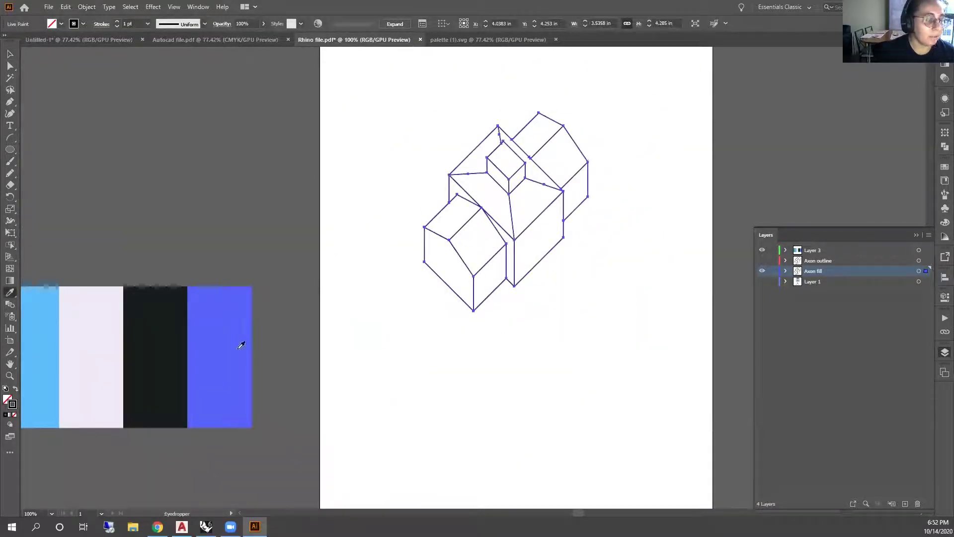
pyautogui.click(240, 342)
pyautogui.click(8, 55)
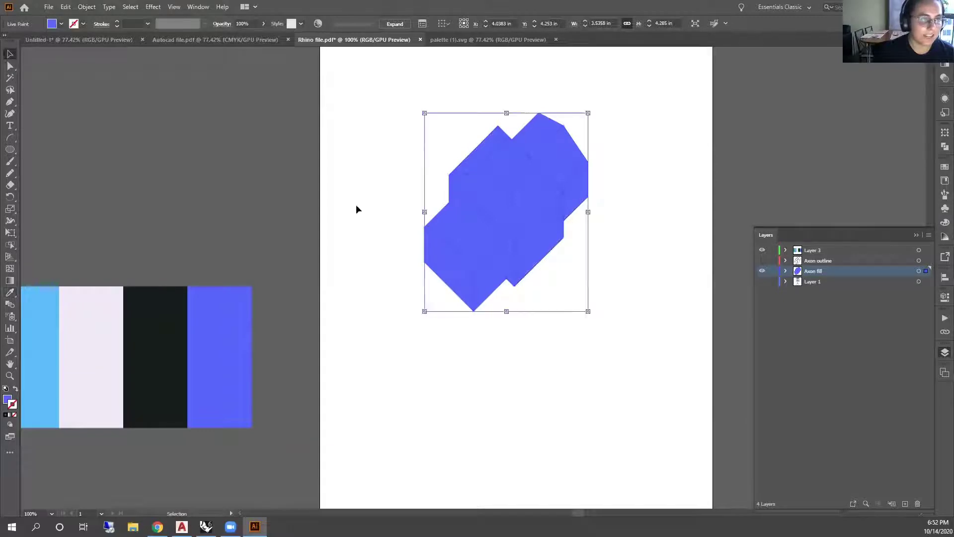
pyautogui.click(356, 205)
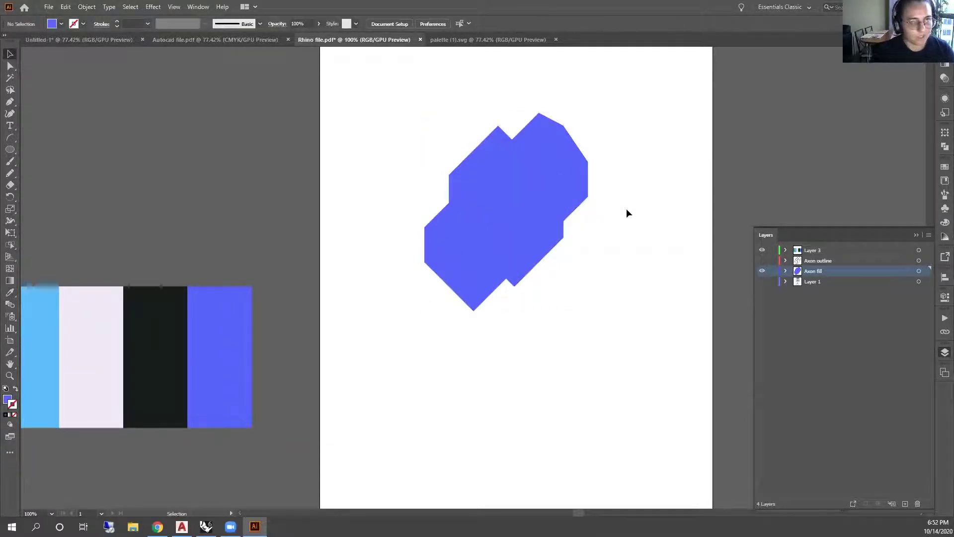
pyautogui.hotkey('ctrl', 'z')
pyautogui.click(631, 165)
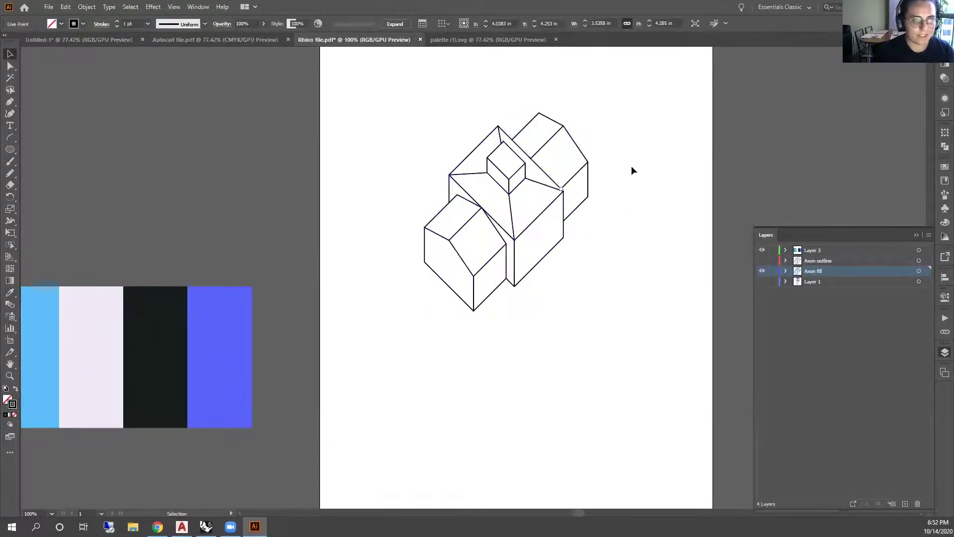
# Fill the left-facing walls of the front house, central block and chimney with the palette's violet-blue using Live Paint Selection
pyautogui.click(482, 249)
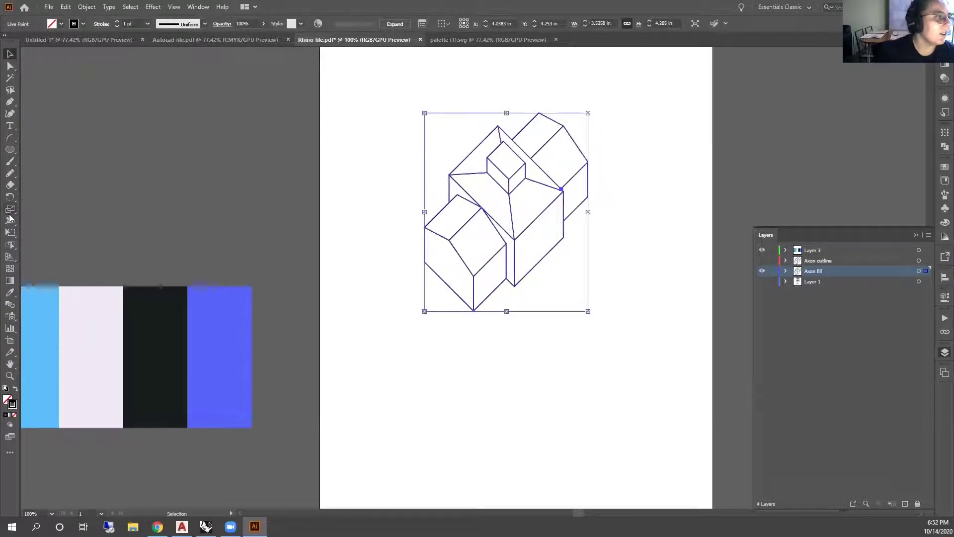
pyautogui.click(11, 245)
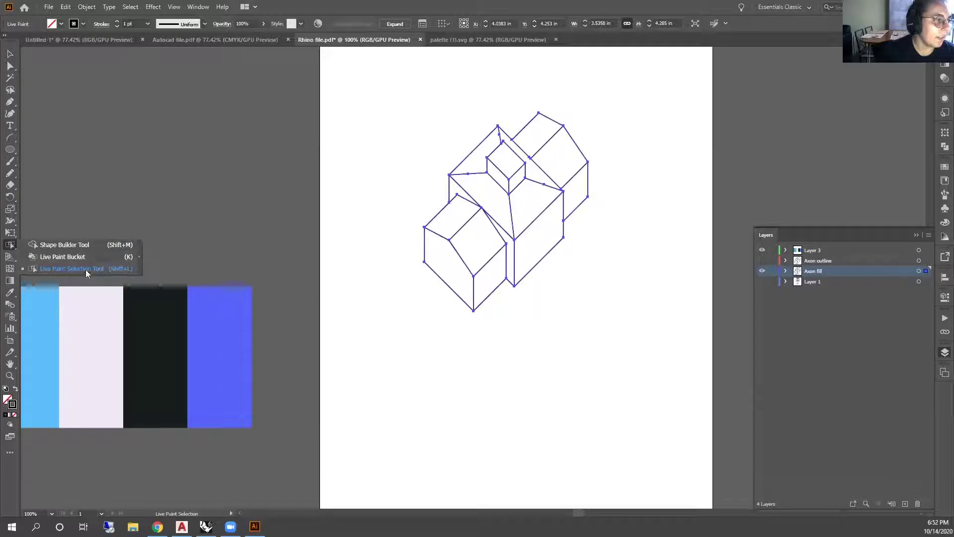
pyautogui.click(86, 269)
pyautogui.click(15, 246)
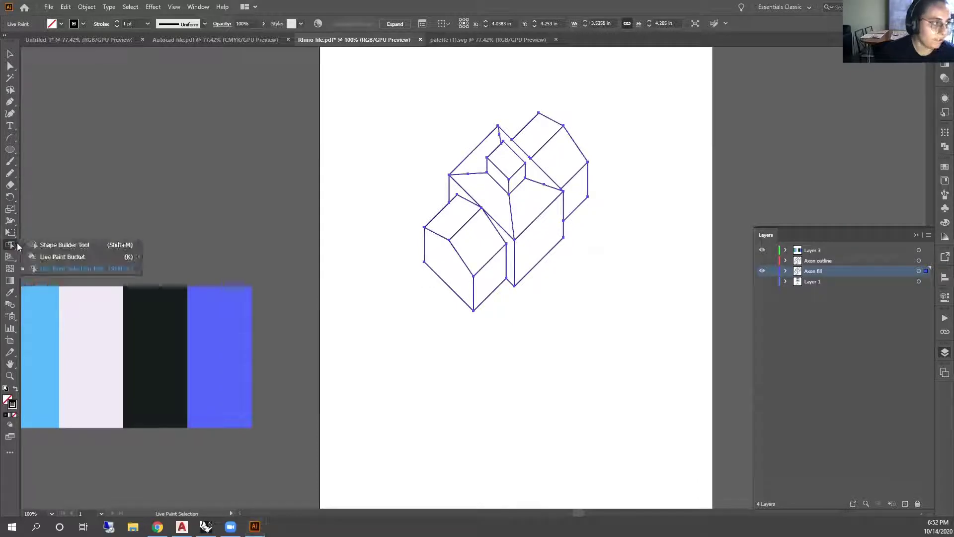
pyautogui.click(45, 243)
pyautogui.click(18, 247)
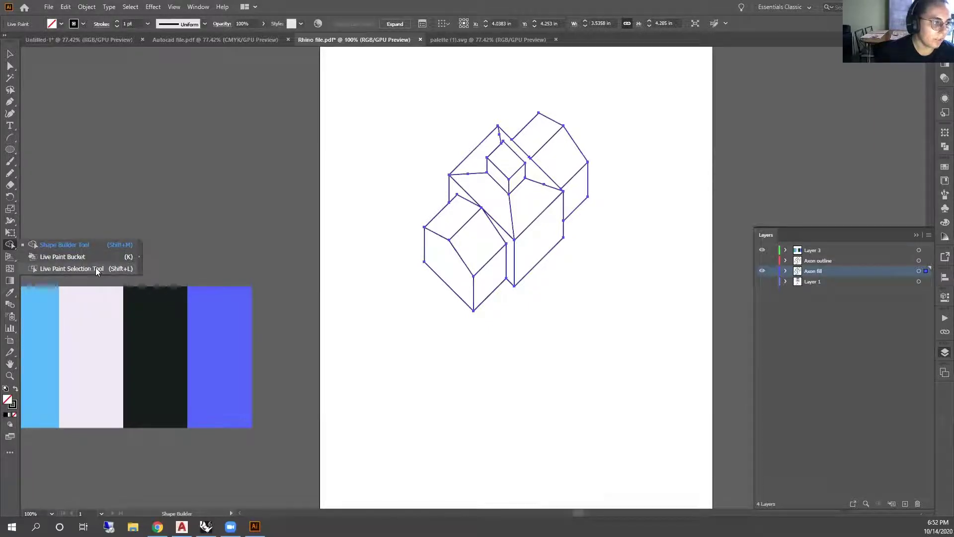
pyautogui.click(74, 271)
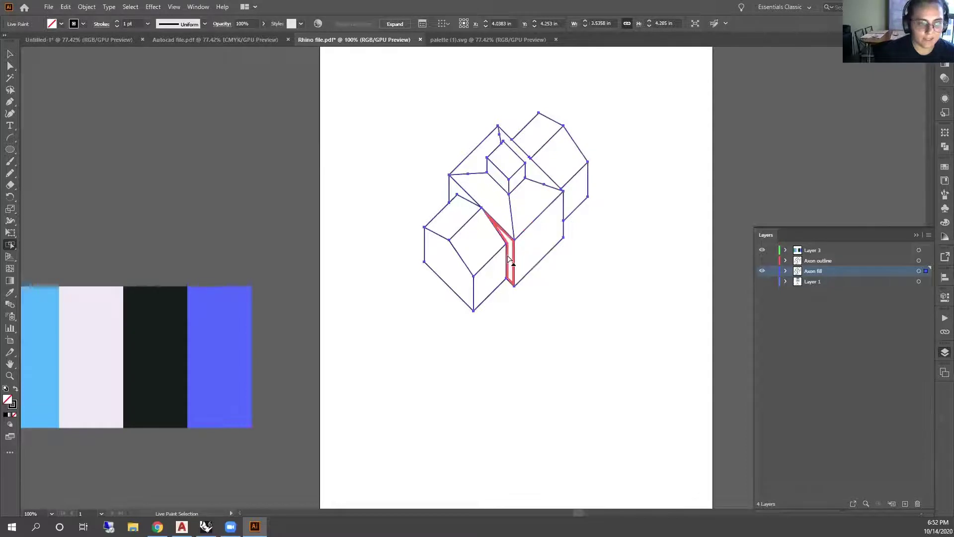
pyautogui.click(456, 195)
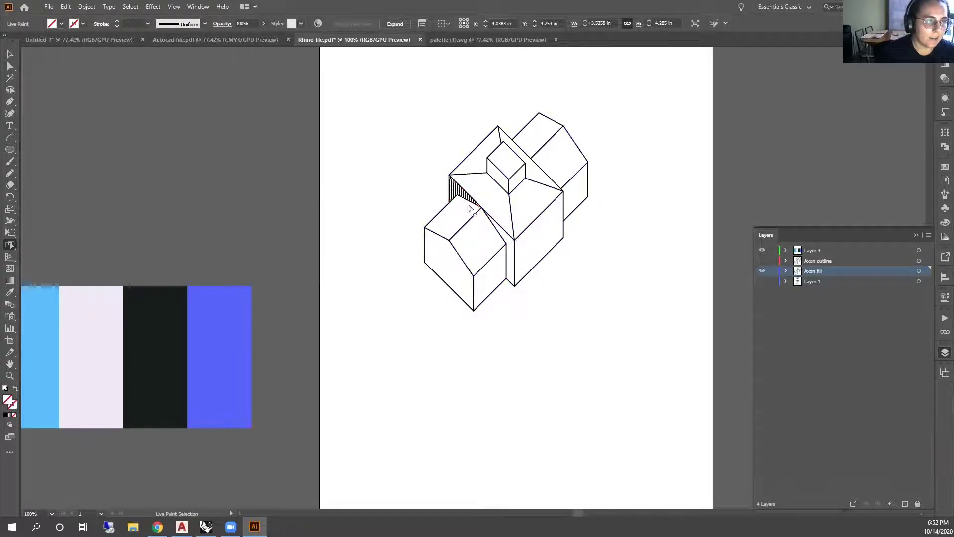
pyautogui.keyDown('shift'); pyautogui.click(509, 249); pyautogui.keyUp('shift')
pyautogui.keyDown('shift'); pyautogui.click(450, 268); pyautogui.keyUp('shift')
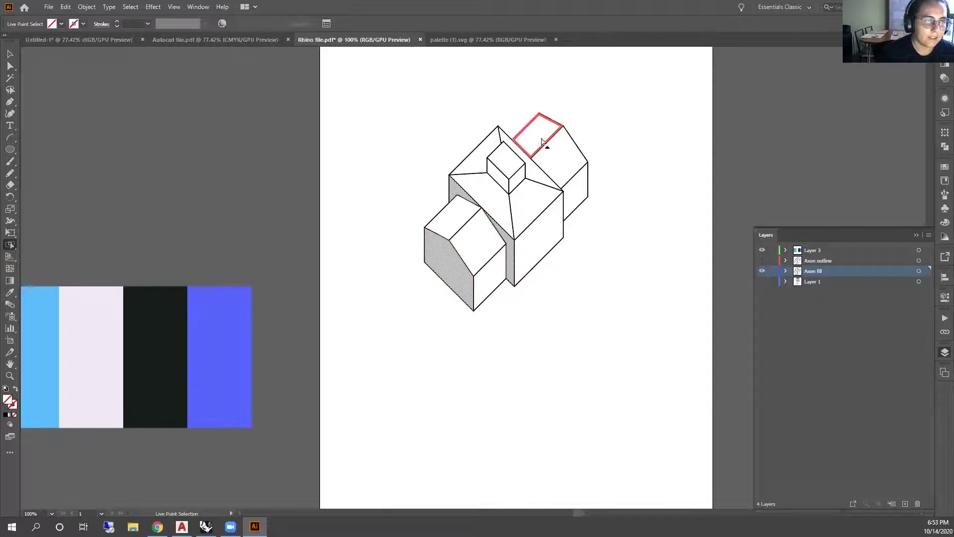
pyautogui.keyDown('shift'); pyautogui.click(497, 175); pyautogui.keyUp('shift')
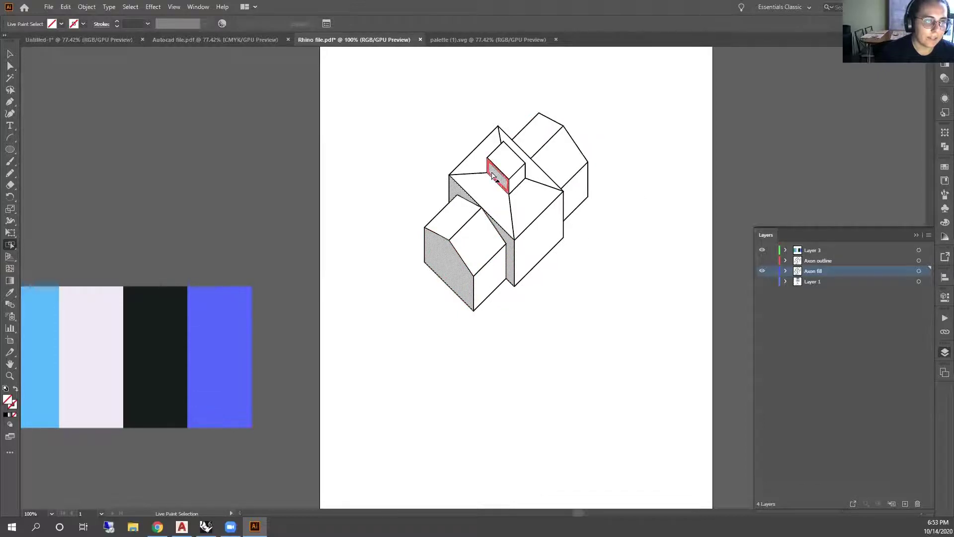
pyautogui.click(10, 293)
pyautogui.click(237, 332)
pyautogui.press('v')
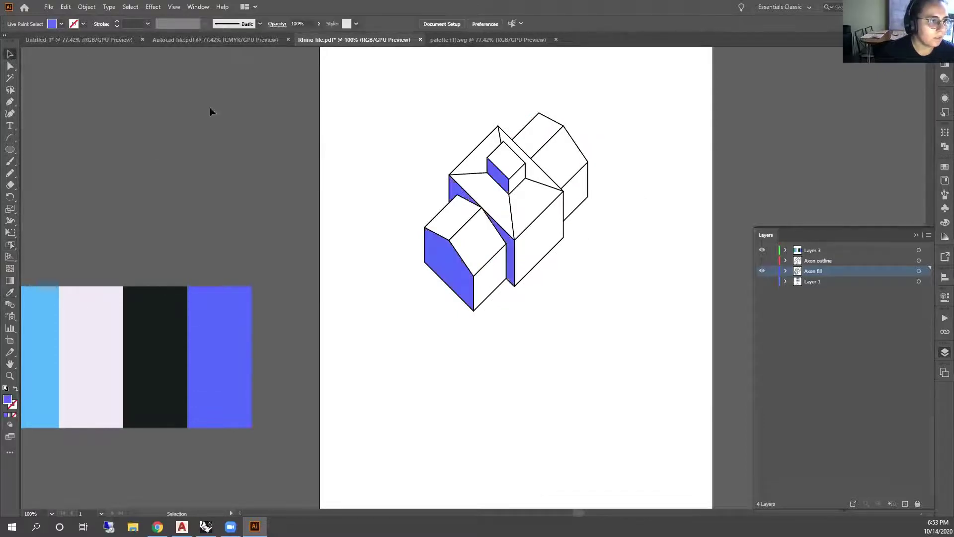
pyautogui.click(535, 316)
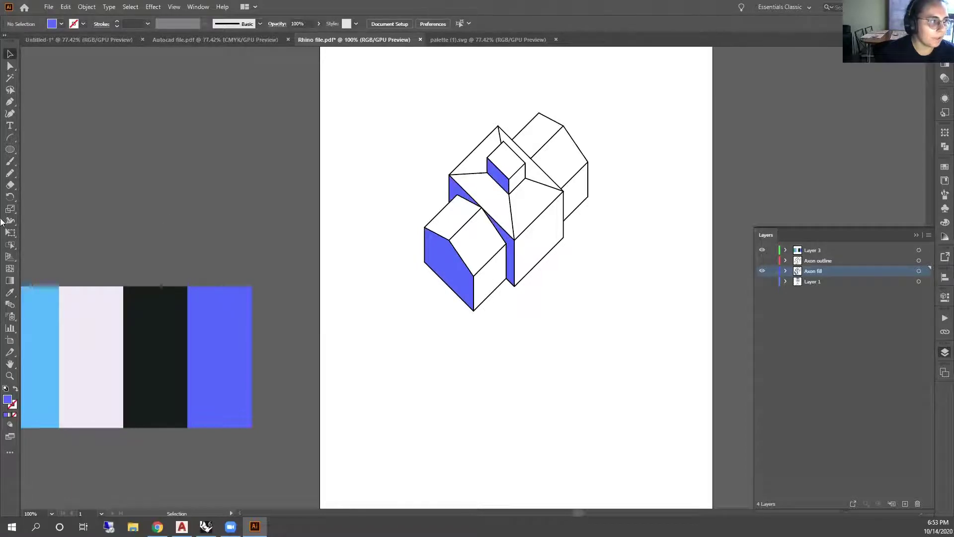
# Try a sampled dark grey fill on the right-facing walls of the front, central and rear volumes
pyautogui.click(10, 244)
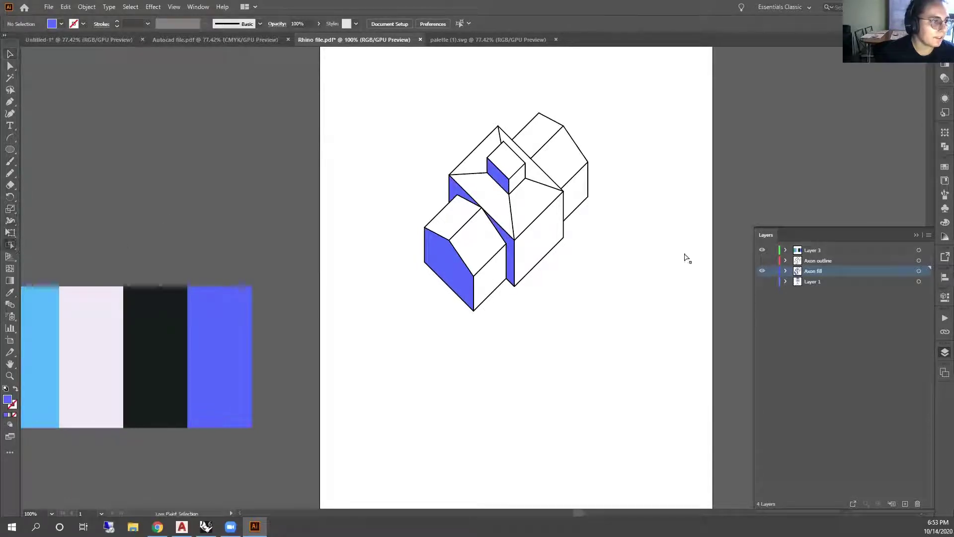
pyautogui.click(489, 278)
pyautogui.keyDown('shift'); pyautogui.click(538, 238); pyautogui.keyUp('shift')
pyautogui.keyDown('shift'); pyautogui.click(579, 207); pyautogui.keyUp('shift')
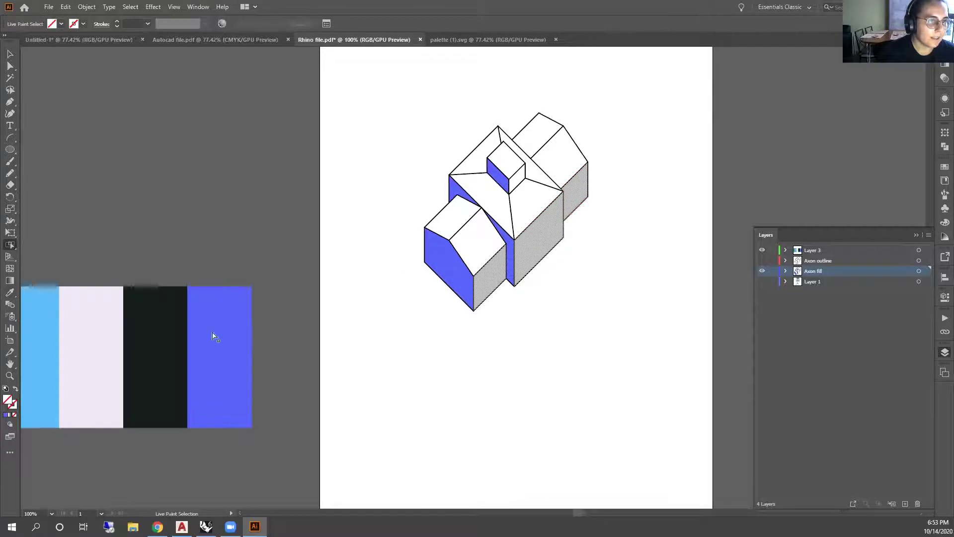
pyautogui.click(12, 294)
pyautogui.click(42, 307)
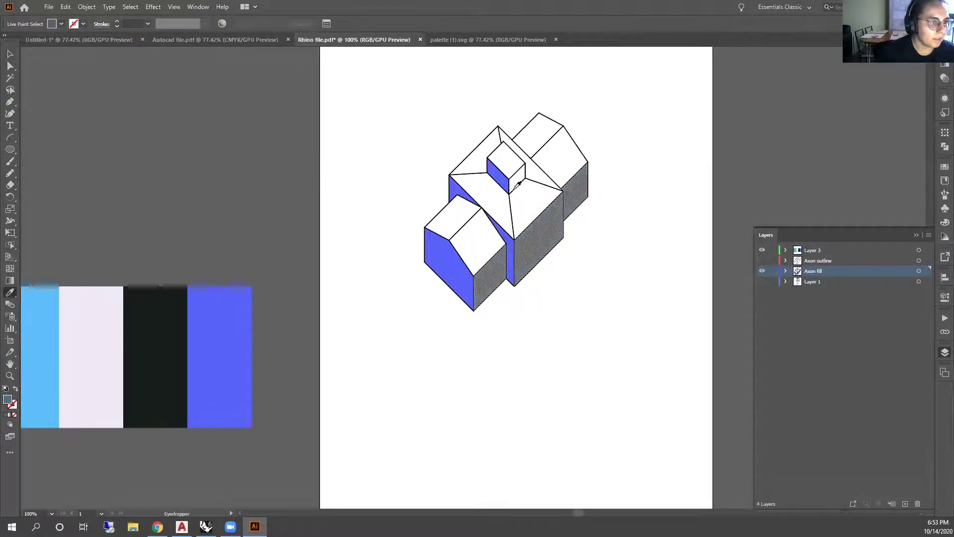
pyautogui.click(10, 53)
pyautogui.click(53, 178)
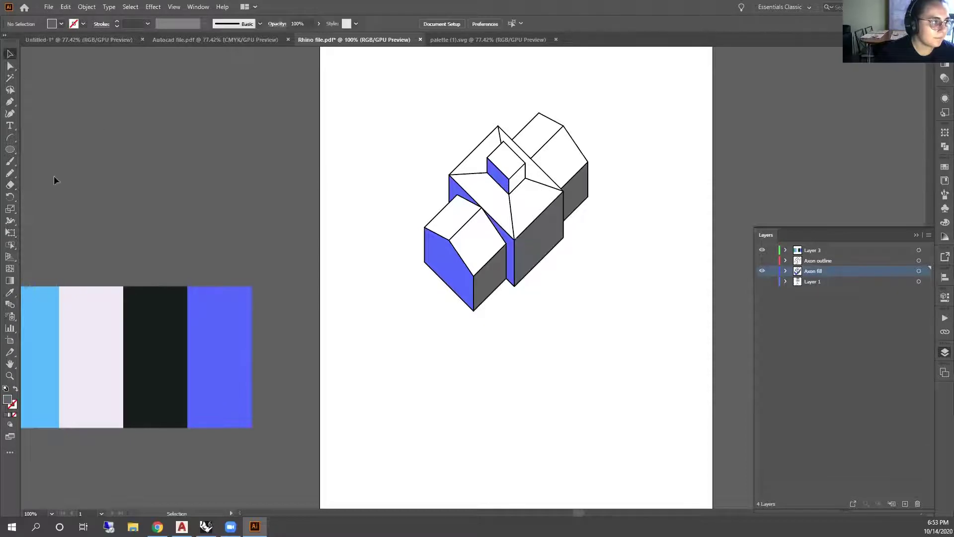
# Fill the right-facing walls of the chimney and all three volumes with the palette's light blue
pyautogui.click(10, 244)
pyautogui.click(517, 179)
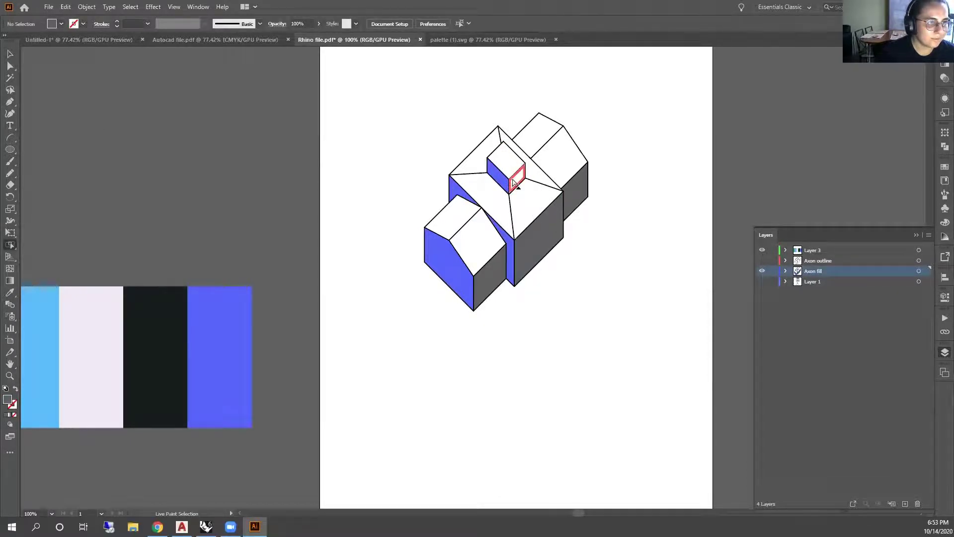
pyautogui.keyDown('shift'); pyautogui.click(575, 201); pyautogui.keyUp('shift')
pyautogui.keyDown('shift'); pyautogui.click(543, 213); pyautogui.keyUp('shift')
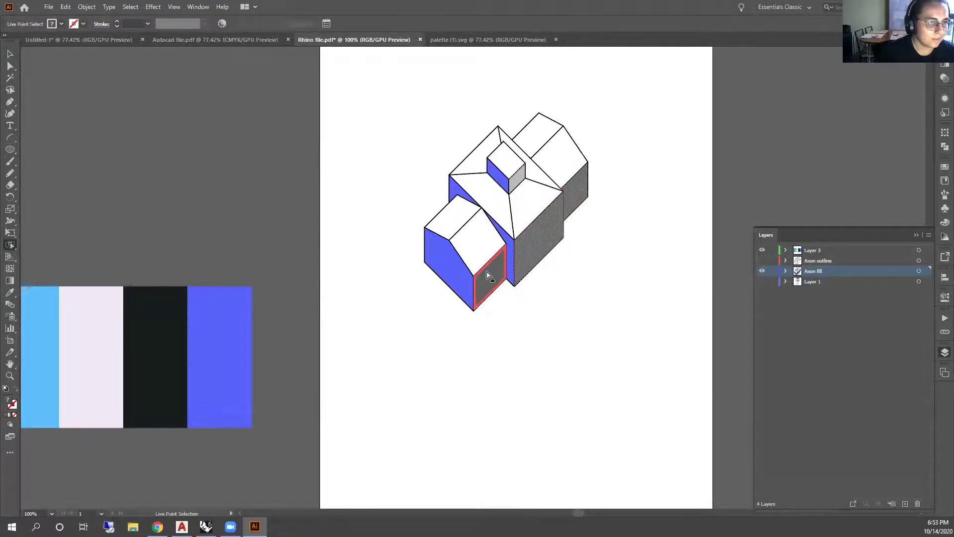
pyautogui.keyDown('shift'); pyautogui.click(487, 273); pyautogui.keyUp('shift')
pyautogui.click(10, 292)
pyautogui.click(47, 322)
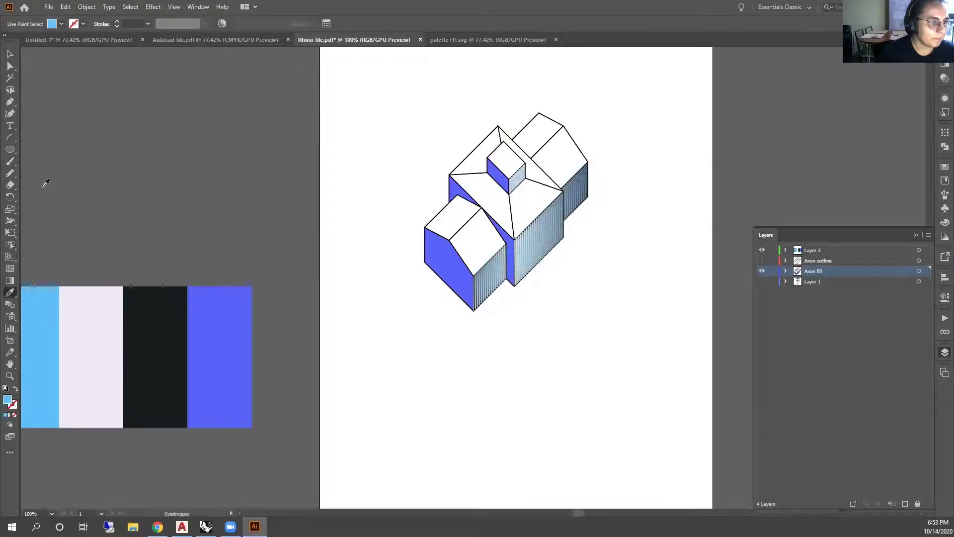
pyautogui.click(10, 55)
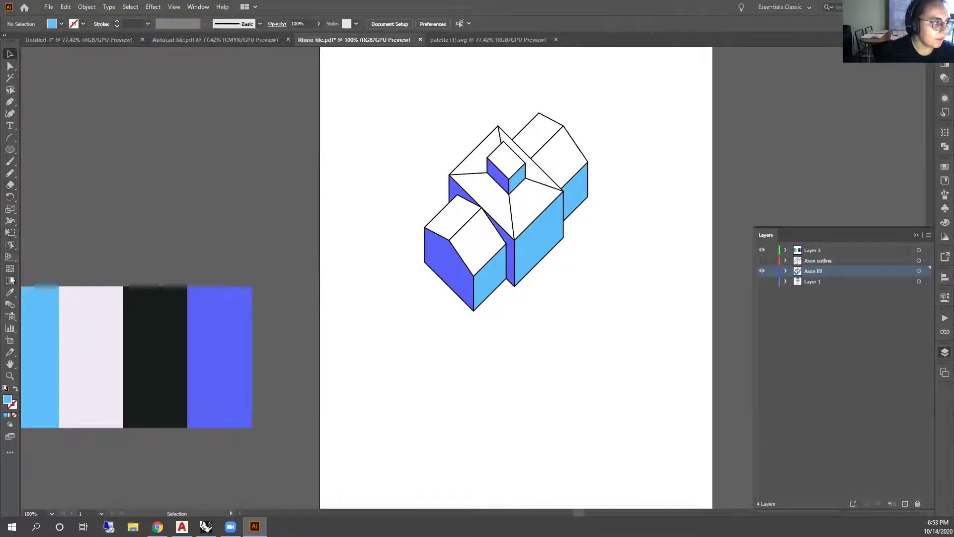
# Fill the right-facing roof slopes of the front, central and rear volumes with the palette's teal
pyautogui.click(10, 244)
pyautogui.click(471, 239)
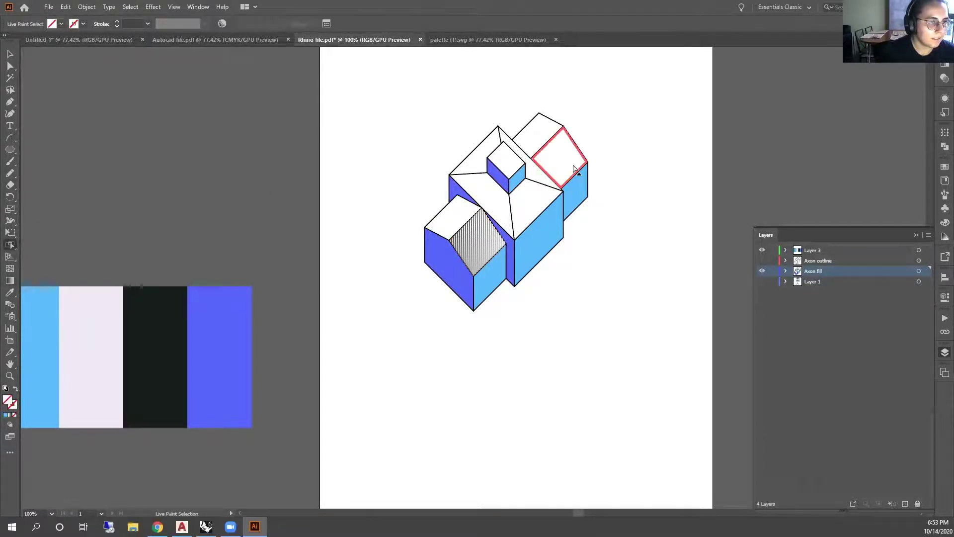
pyautogui.keyDown('shift'); pyautogui.click(559, 154); pyautogui.keyUp('shift')
pyautogui.keyDown('shift'); pyautogui.click(535, 209); pyautogui.keyUp('shift')
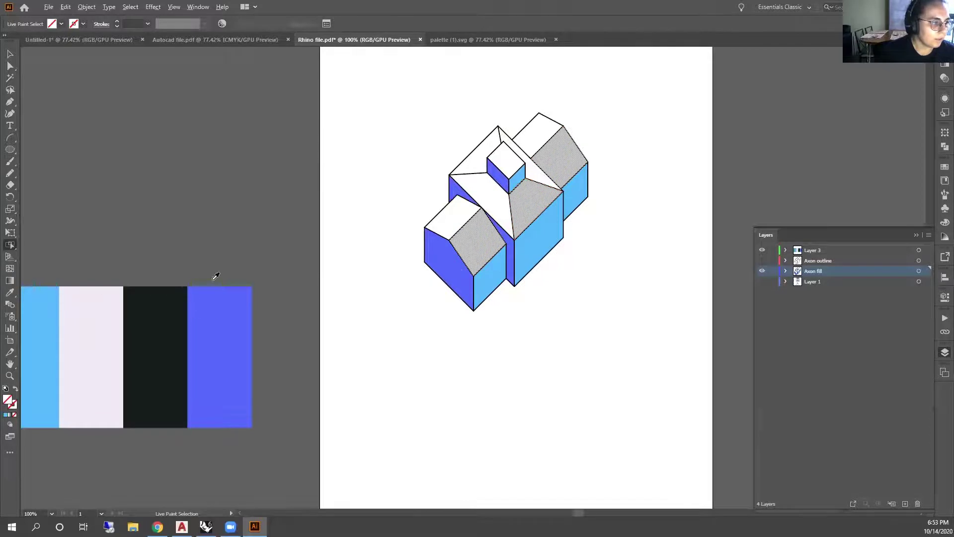
pyautogui.scroll(-1, 213, 276)
pyautogui.press('i')
pyautogui.click(47, 318)
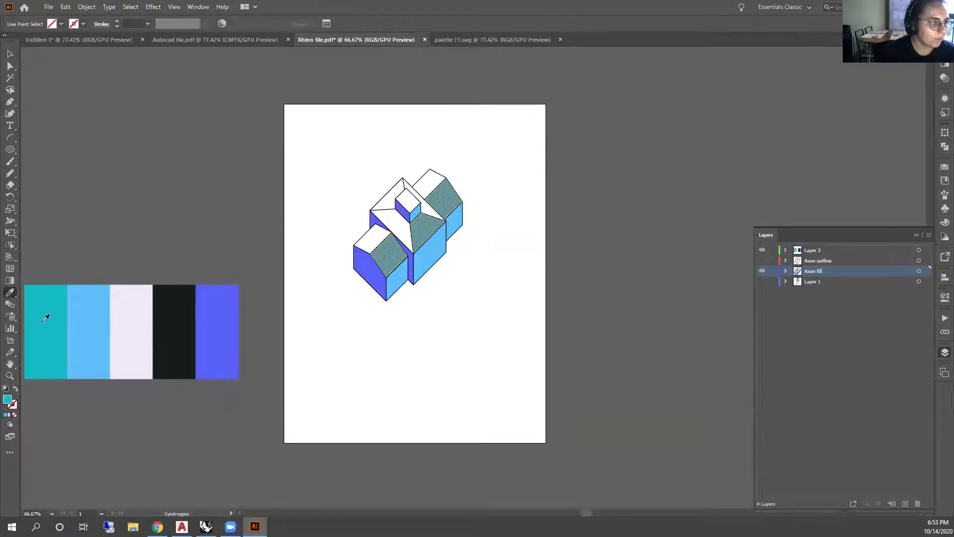
pyautogui.click(10, 53)
pyautogui.click(266, 183)
pyautogui.scroll(2, 326, 237)
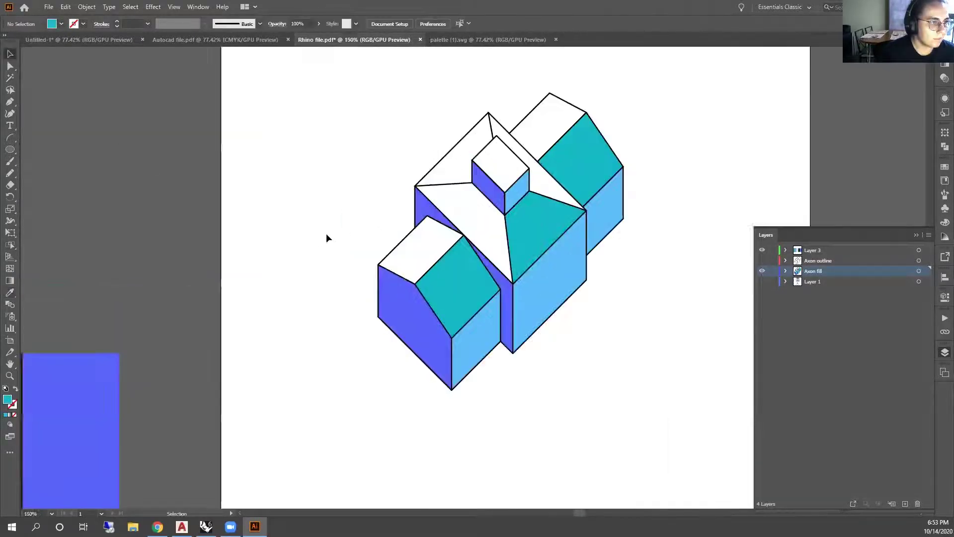
# Fill the left-facing roof slopes of the front and rear houses with the palette's pale lavender
pyautogui.scroll(-1, 471, 201)
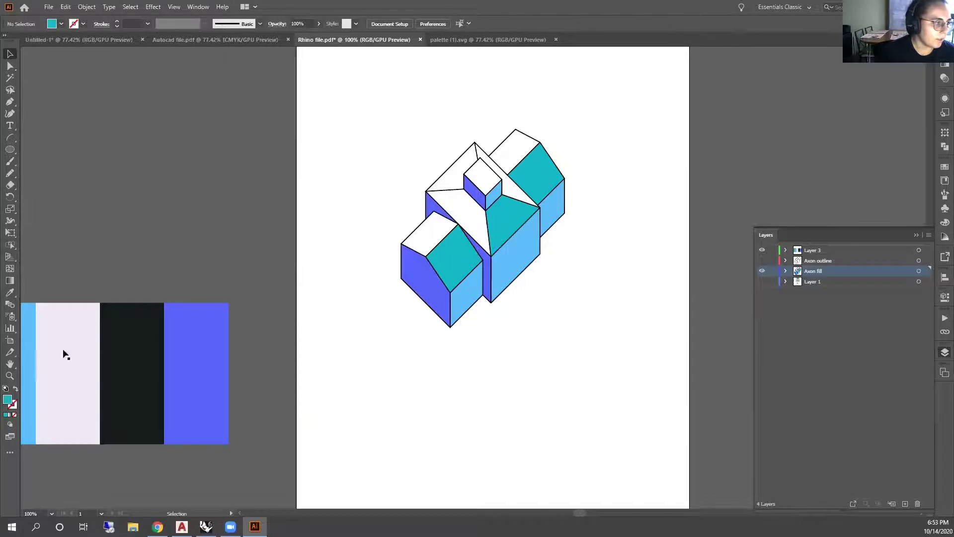
pyautogui.click(10, 244)
pyautogui.click(515, 159)
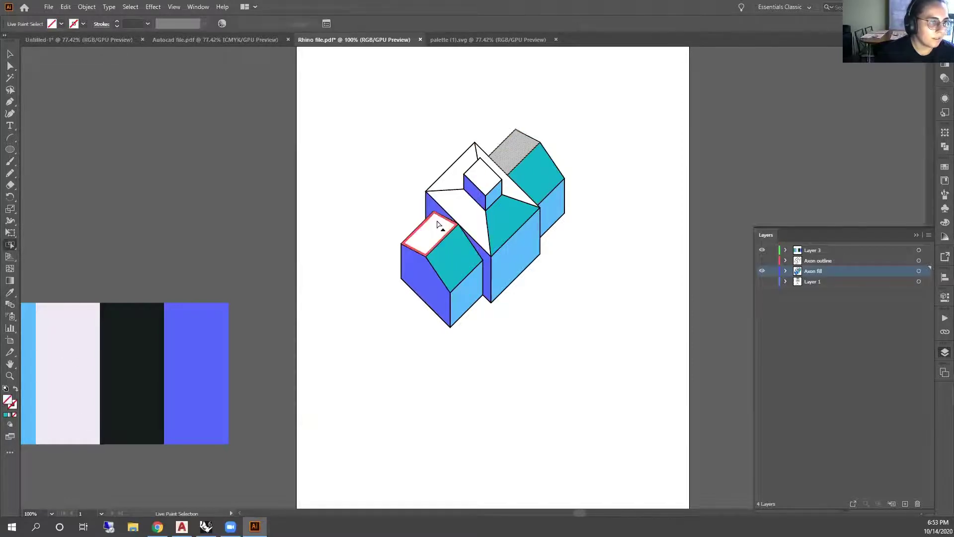
pyautogui.keyDown('shift'); pyautogui.click(436, 224); pyautogui.keyUp('shift')
pyautogui.click(10, 292)
pyautogui.click(62, 320)
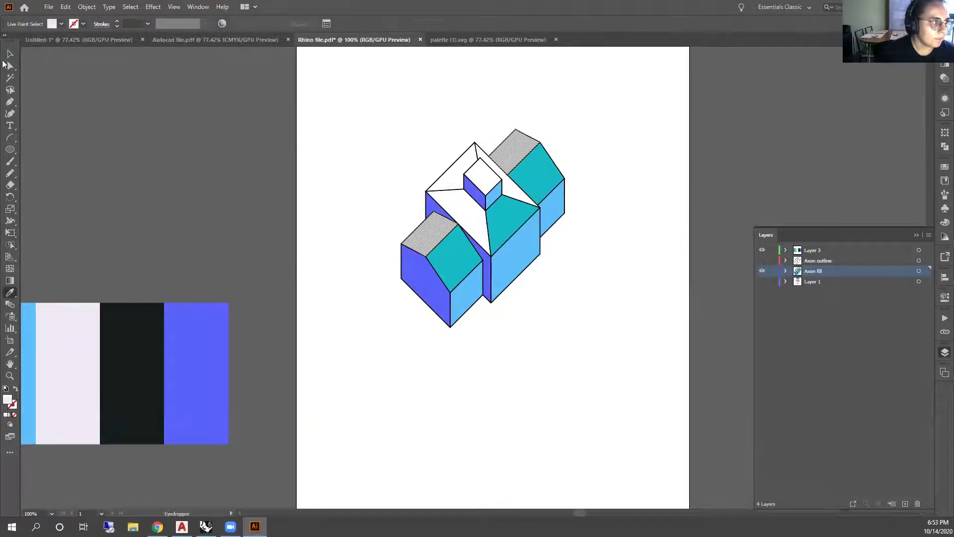
pyautogui.click(9, 55)
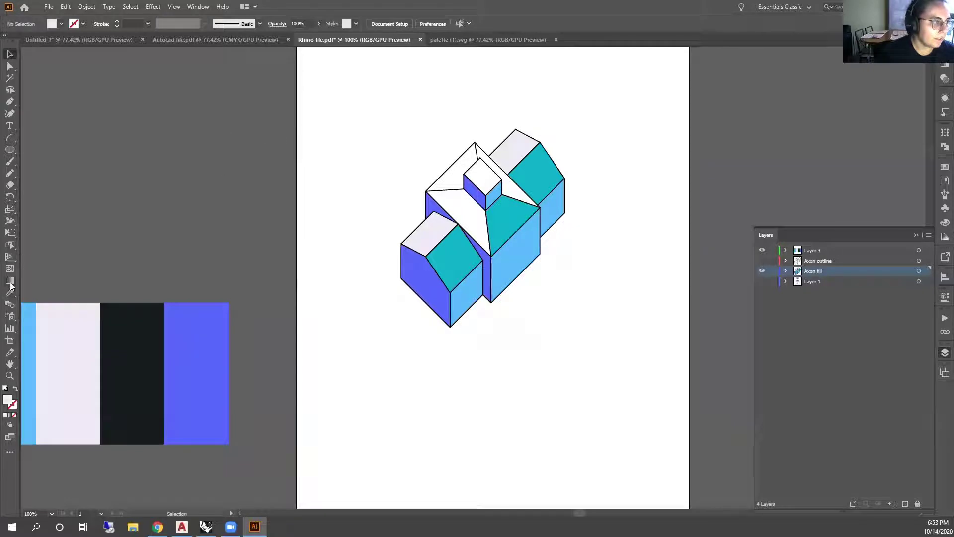
pyautogui.scroll(-1, 214, 286)
pyautogui.hotkey('ctrl', '-')
pyautogui.scroll(1, 112, 327)
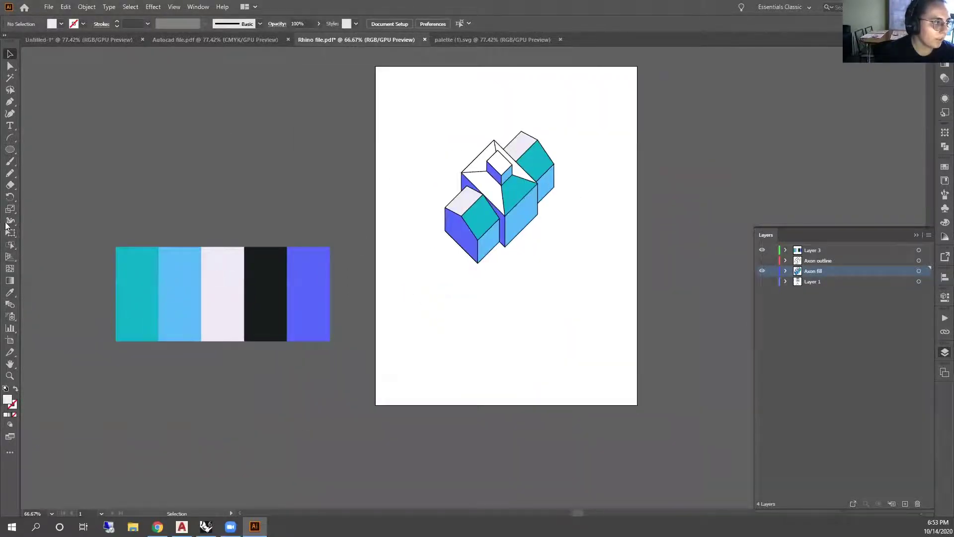
# Select the central building's front-left and rear-right roof faces with Live Paint Selection and fill them with the palette's black swatch
pyautogui.click(10, 244)
pyautogui.scroll(1, 472, 162)
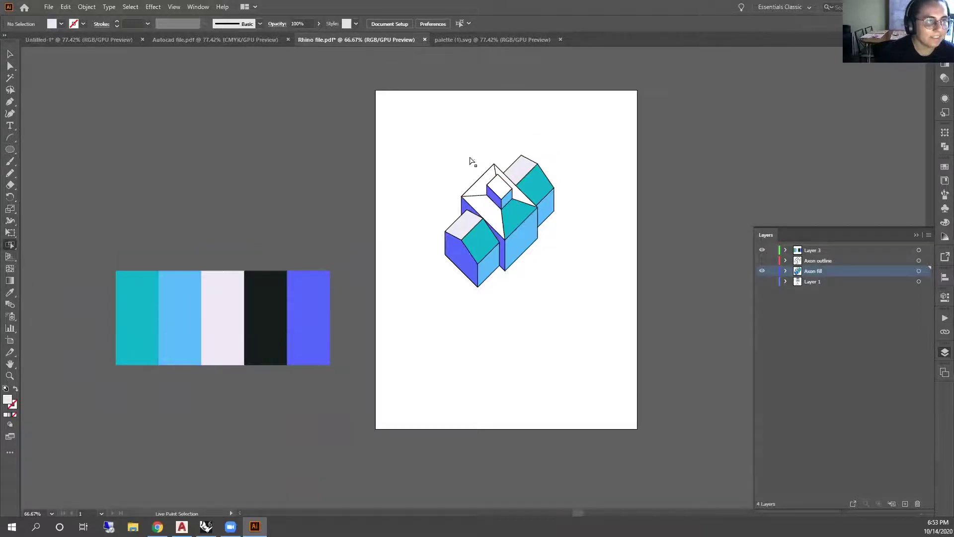
pyautogui.scroll(1, 481, 198)
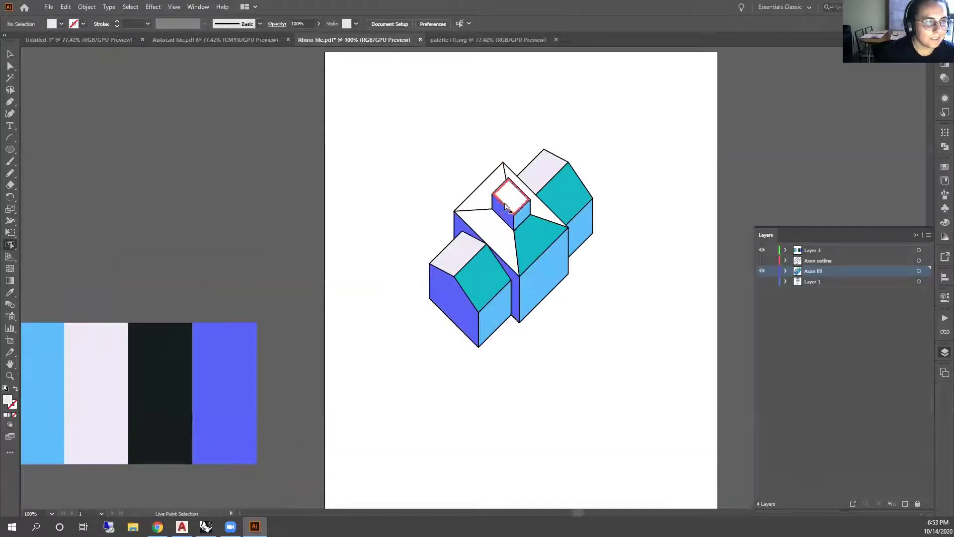
pyautogui.click(491, 234)
pyautogui.keyDown('shift'); pyautogui.click(539, 206); pyautogui.keyUp('shift')
pyautogui.click(10, 292)
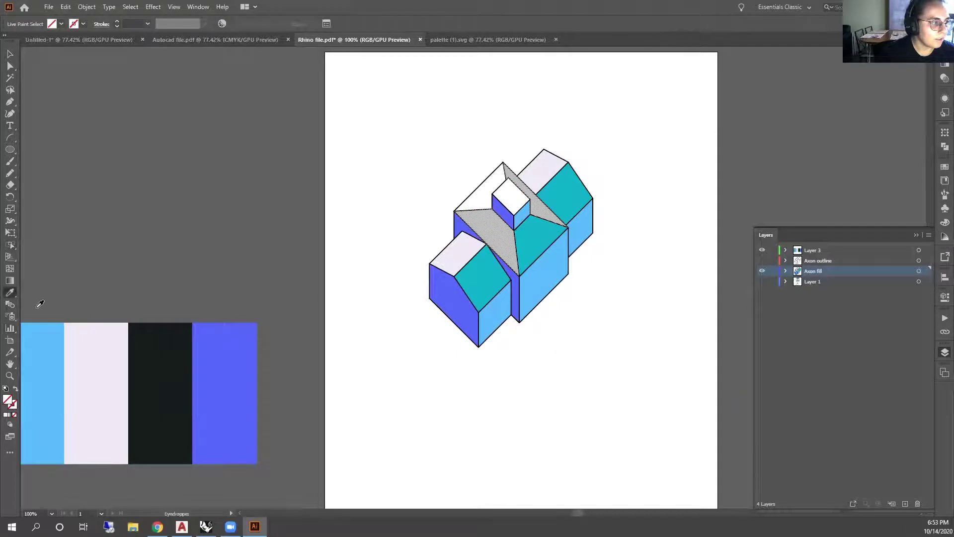
pyautogui.click(162, 374)
pyautogui.click(10, 55)
pyautogui.click(228, 139)
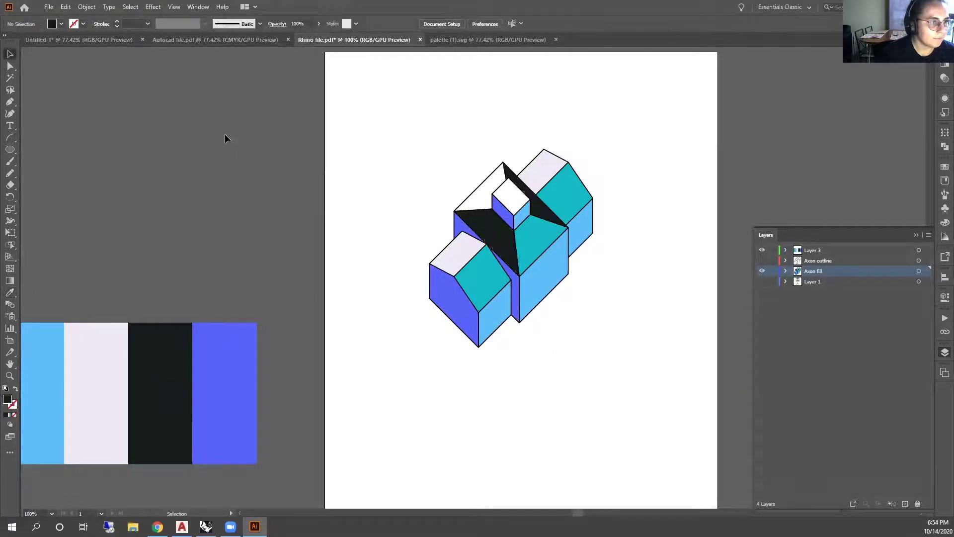
# Hide the Axon outline layer and remove the stroke from the axonometric Live Paint group
pyautogui.scroll(-2, 408, 194)
pyautogui.scroll(1, 547, 255)
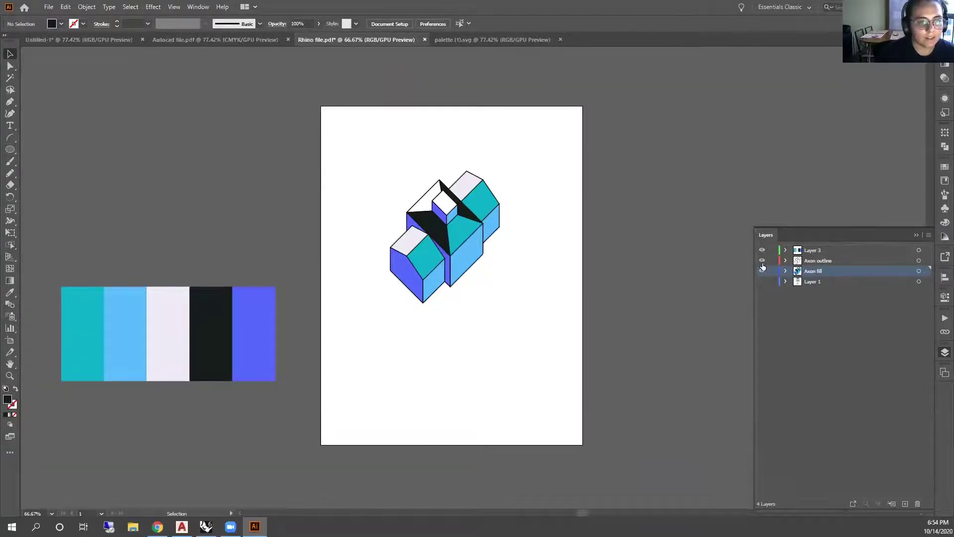
pyautogui.hotkey('ctrl', '=')
pyautogui.hotkey('ctrl', '=')
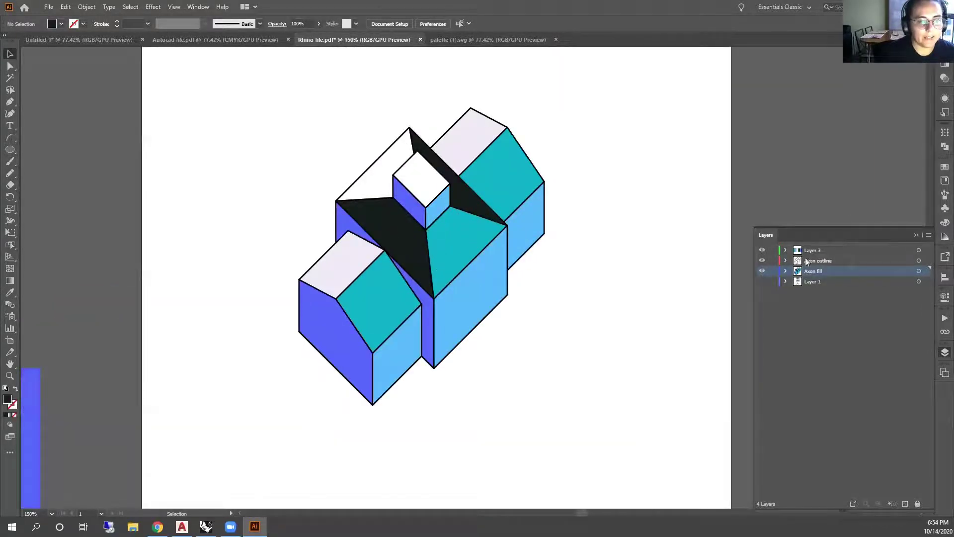
pyautogui.click(762, 260)
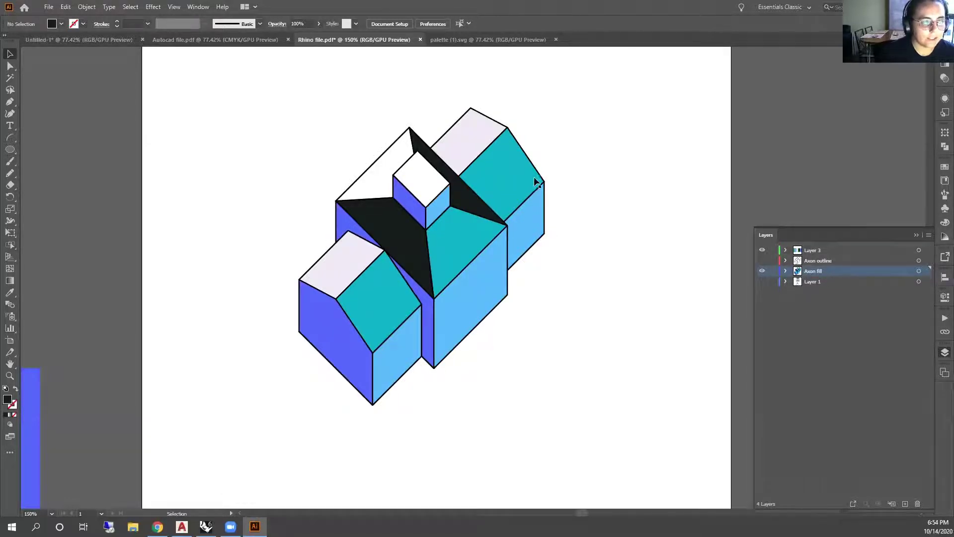
pyautogui.hotkey('ctrl', '1')
pyautogui.moveTo(300, 174)
pyautogui.mouseDown()
pyautogui.moveTo(603, 365)
pyautogui.moveTo(591, 395)
pyautogui.mouseUp()
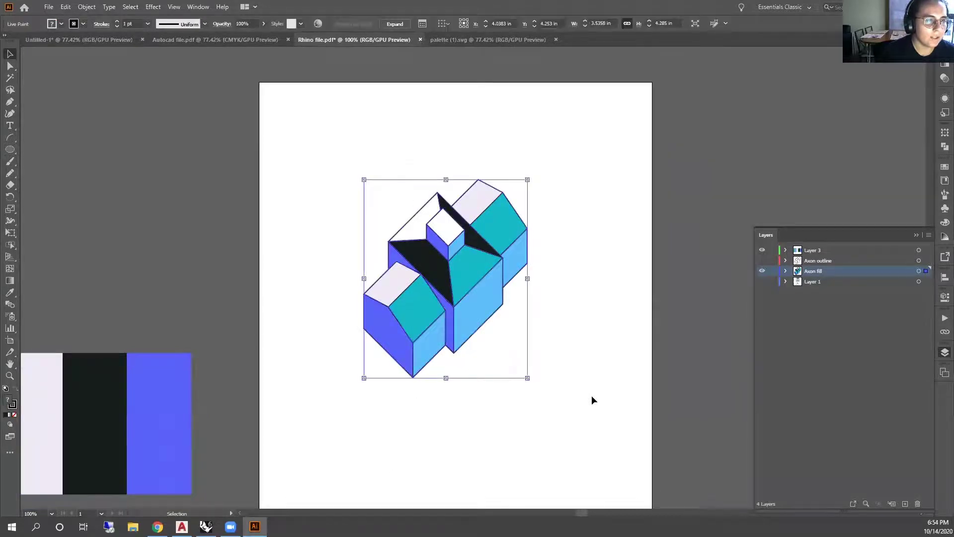
pyautogui.click(14, 414)
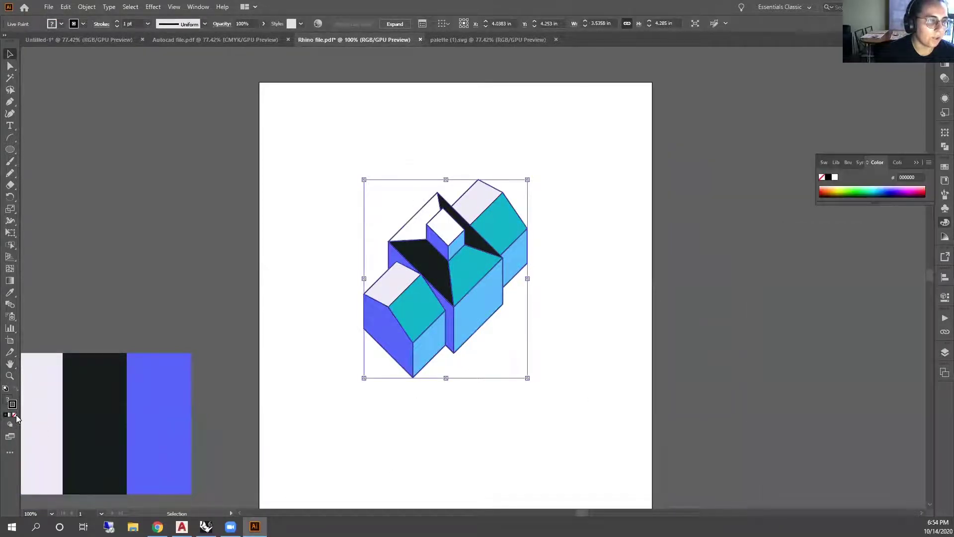
pyautogui.click(15, 415)
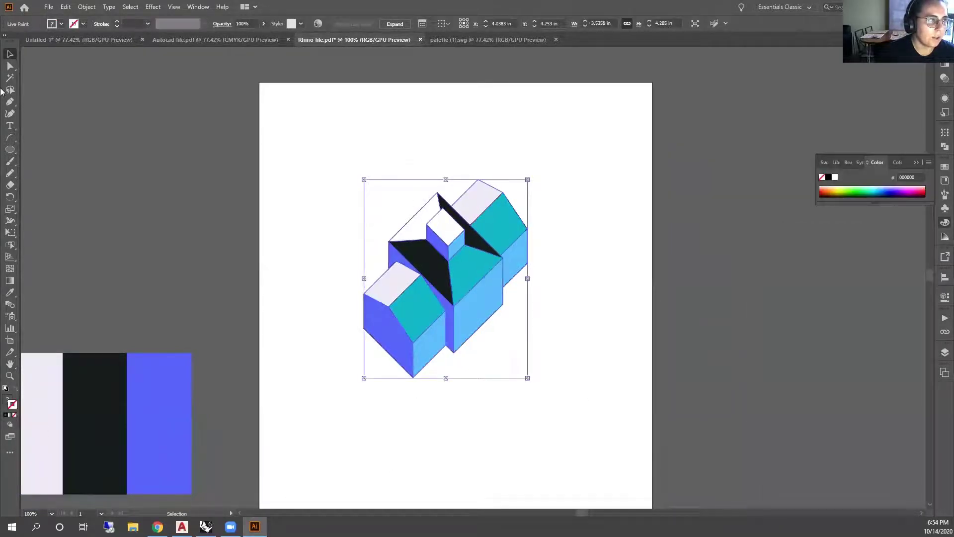
pyautogui.click(456, 138)
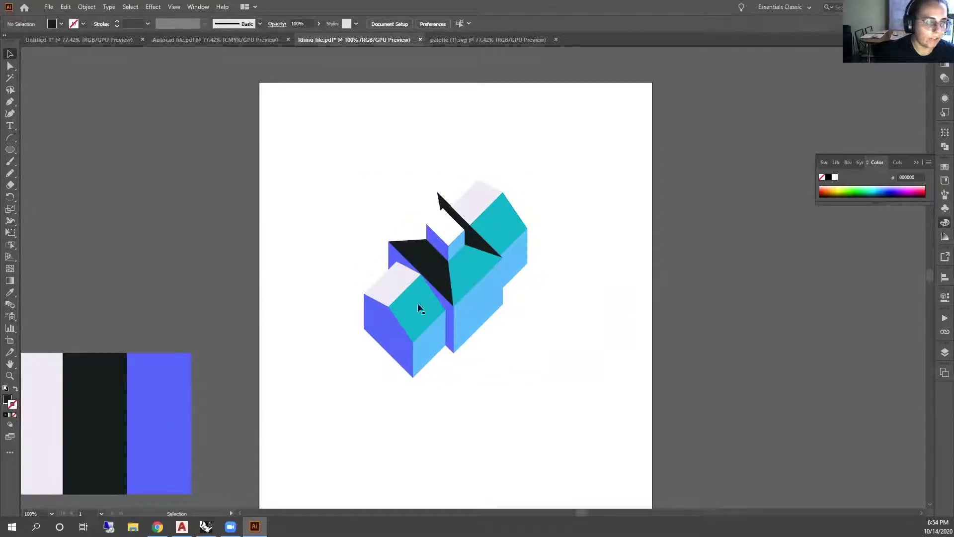
# Show the Axon outline layer over the colored fills again
pyautogui.click(944, 352)
pyautogui.click(762, 261)
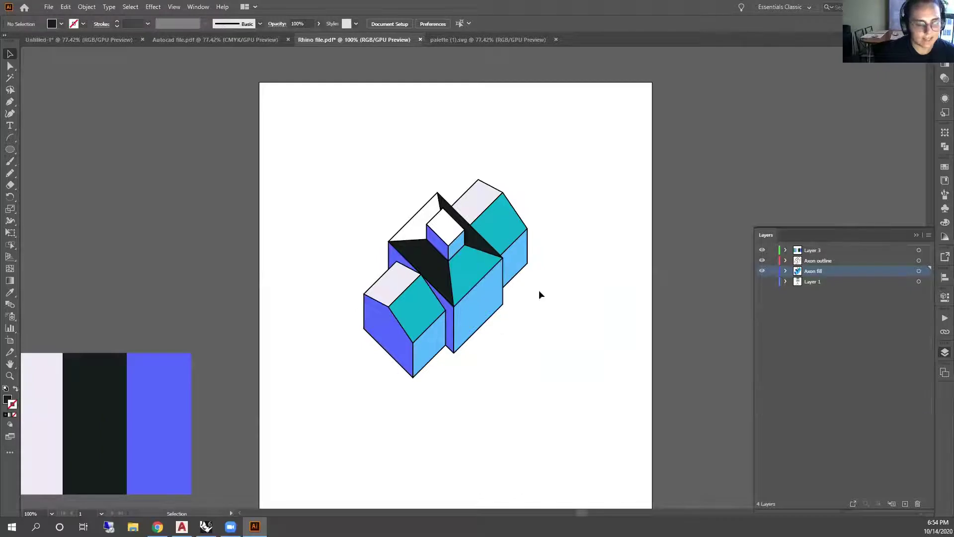
pyautogui.scroll(-1, 488, 209)
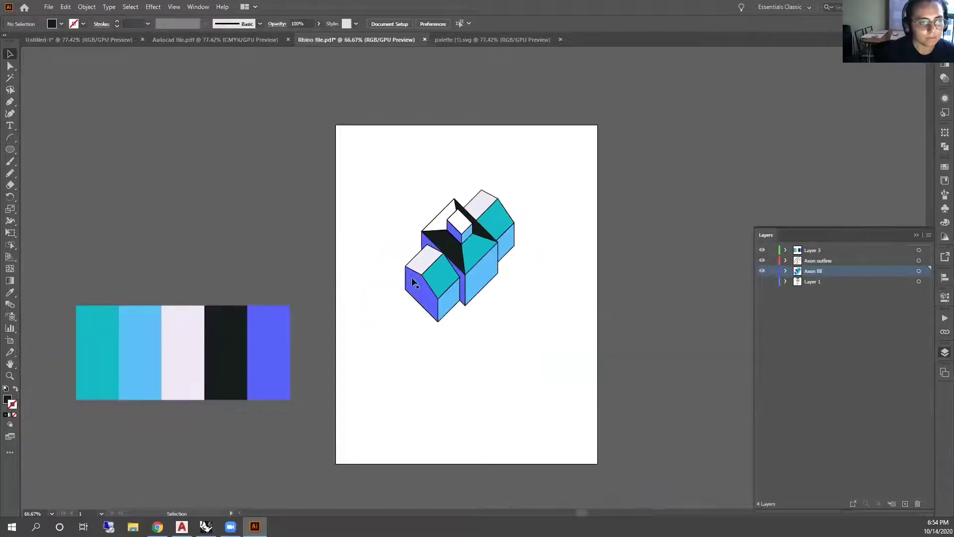
pyautogui.scroll(1, 414, 280)
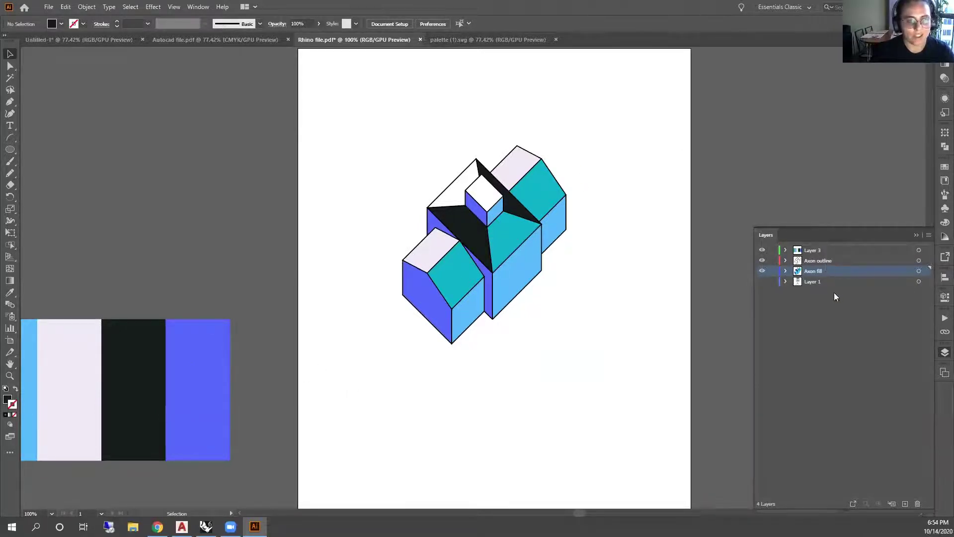
# Show Layer 1 and hide the Axon fill and Axon outline layers
pyautogui.click(760, 282)
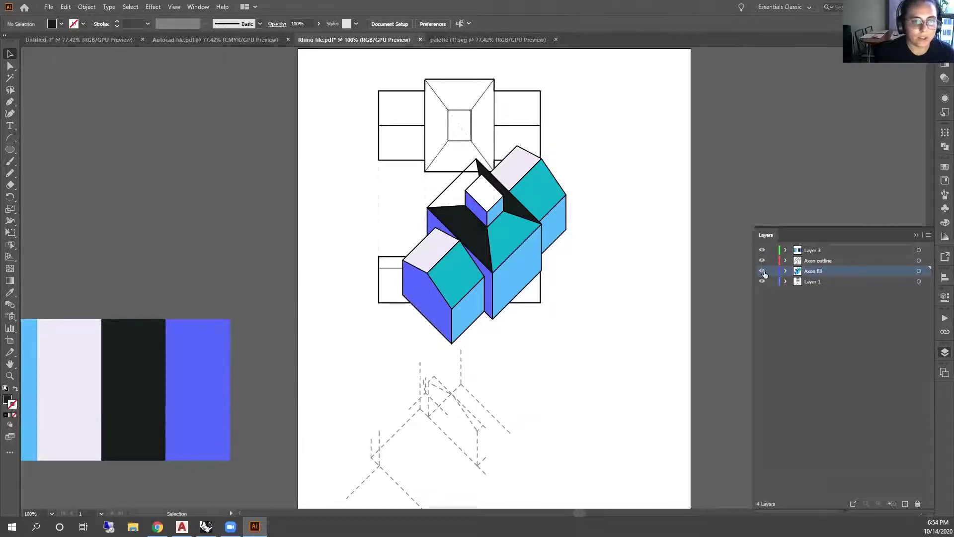
pyautogui.click(762, 272)
pyautogui.click(763, 259)
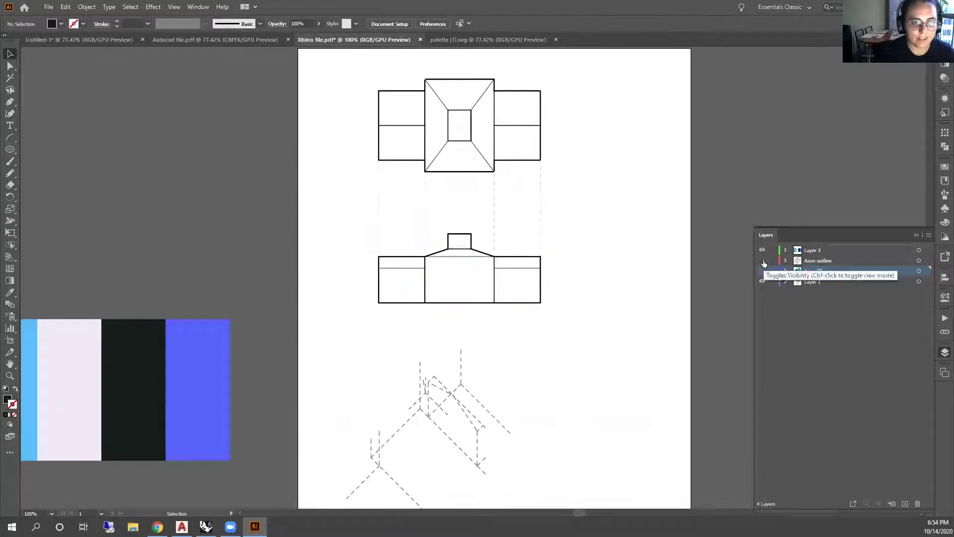
# Delete the leftover dashed axonometric lines below the elevation on Layer 1
pyautogui.scroll(-1, 622, 210)
pyautogui.moveTo(621, 477); pyautogui.dragTo(326, 311)
pyautogui.press('Delete')
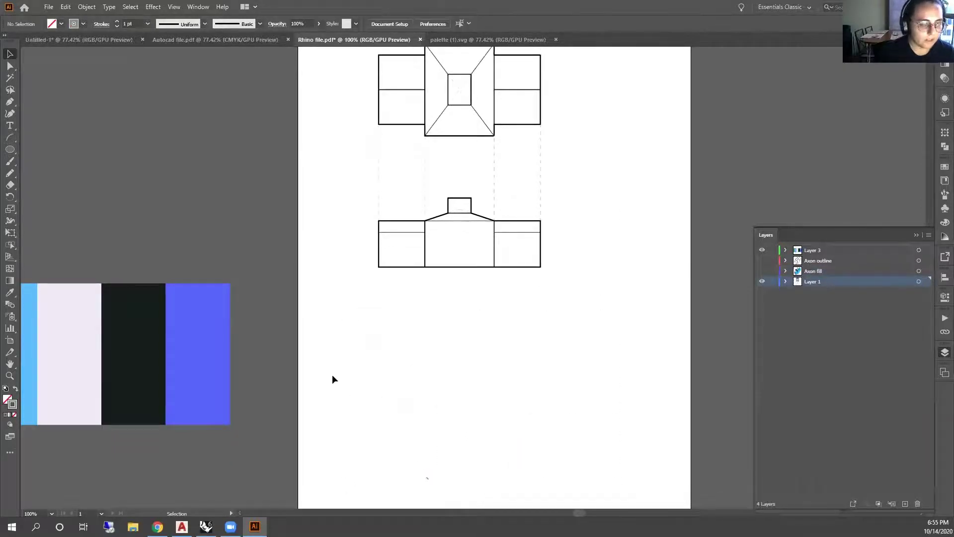
pyautogui.moveTo(332, 379); pyautogui.dragTo(480, 466)
pyautogui.press('Delete')
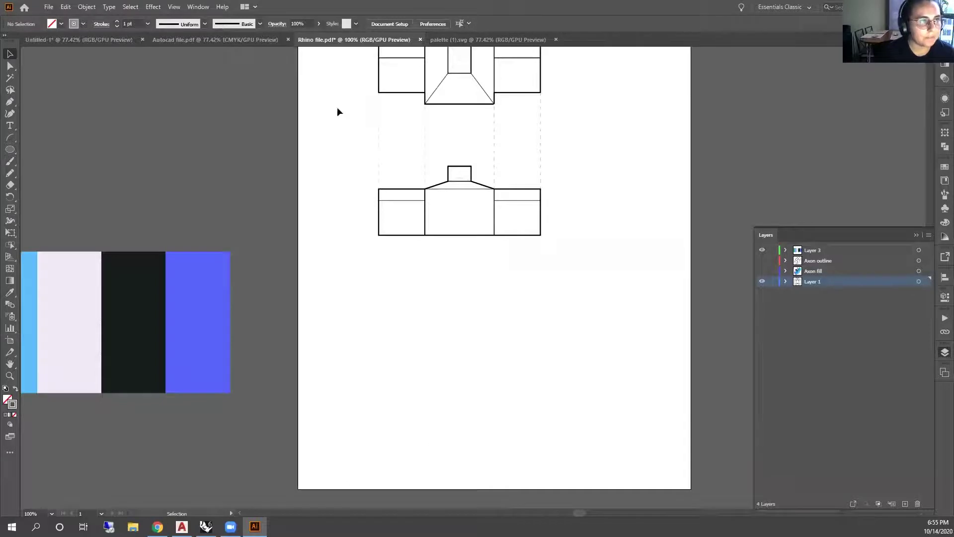
# Try to select the dashed projection lines between the plan and the elevation by area and individually
pyautogui.scroll(2, 532, 224)
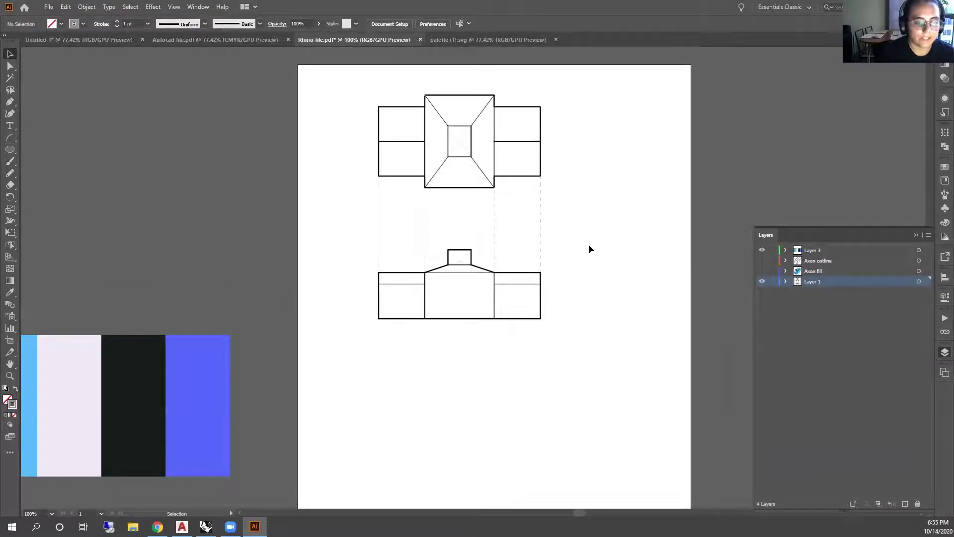
pyautogui.moveTo(475, 231); pyautogui.dragTo(364, 217)
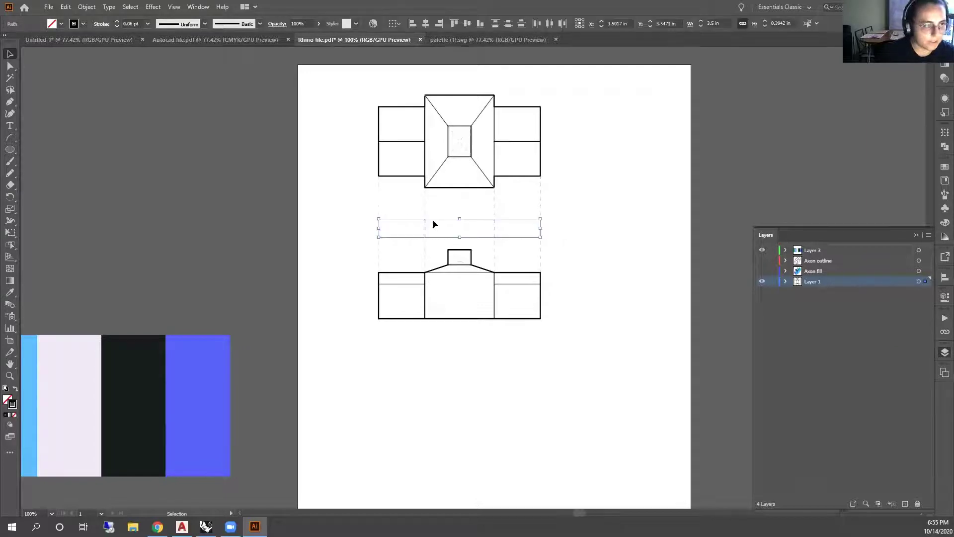
pyautogui.scroll(2, 433, 219)
pyautogui.scroll(2, 442, 231)
pyautogui.moveTo(325, 192); pyautogui.dragTo(425, 358)
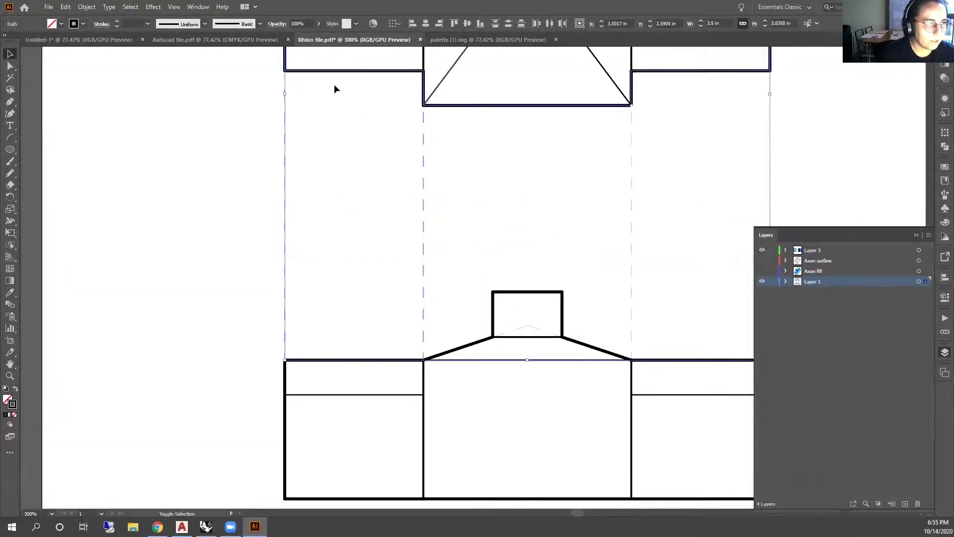
pyautogui.click(546, 184)
pyautogui.click(631, 168)
pyautogui.scroll(-1, 481, 181)
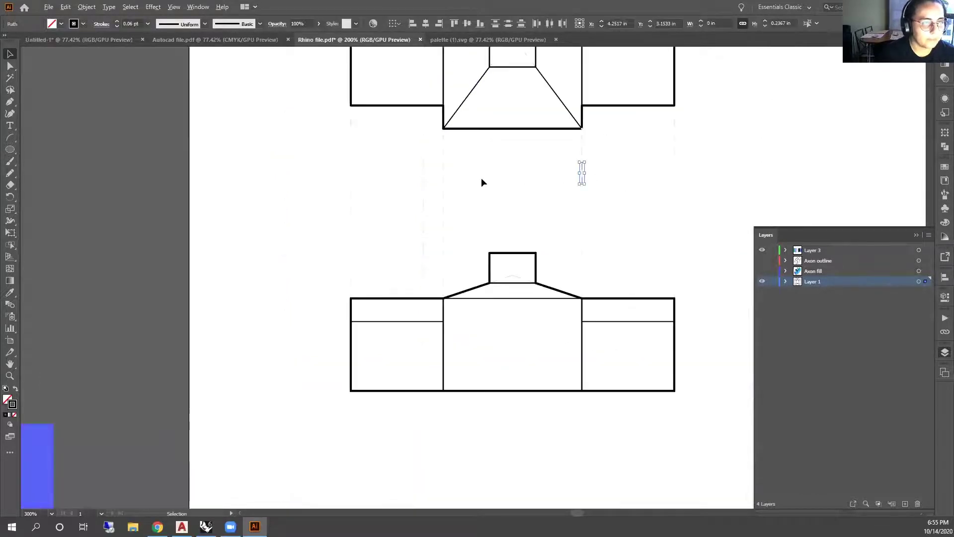
pyautogui.scroll(2, 692, 172)
pyautogui.scroll(-1, 428, 219)
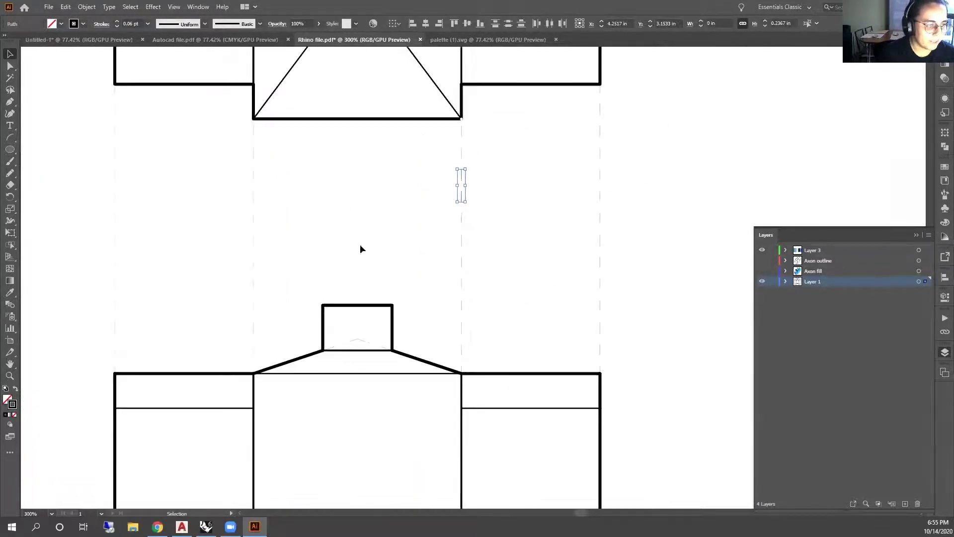
# Try to delete all paths sharing a projection dash's stroke color, and undo the deletion
pyautogui.click(495, 217)
pyautogui.moveTo(477, 224); pyautogui.dragTo(451, 217)
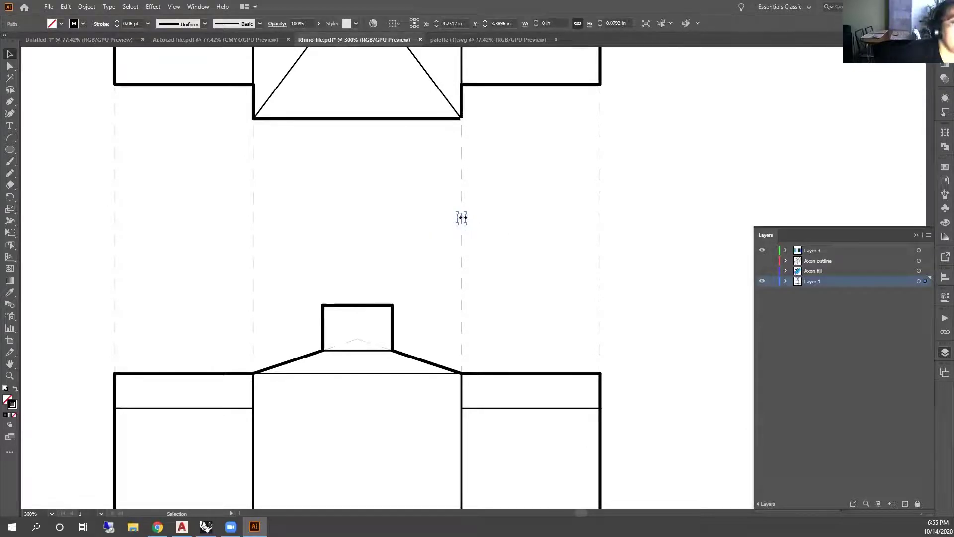
pyautogui.click(130, 7)
pyautogui.moveTo(193, 102)
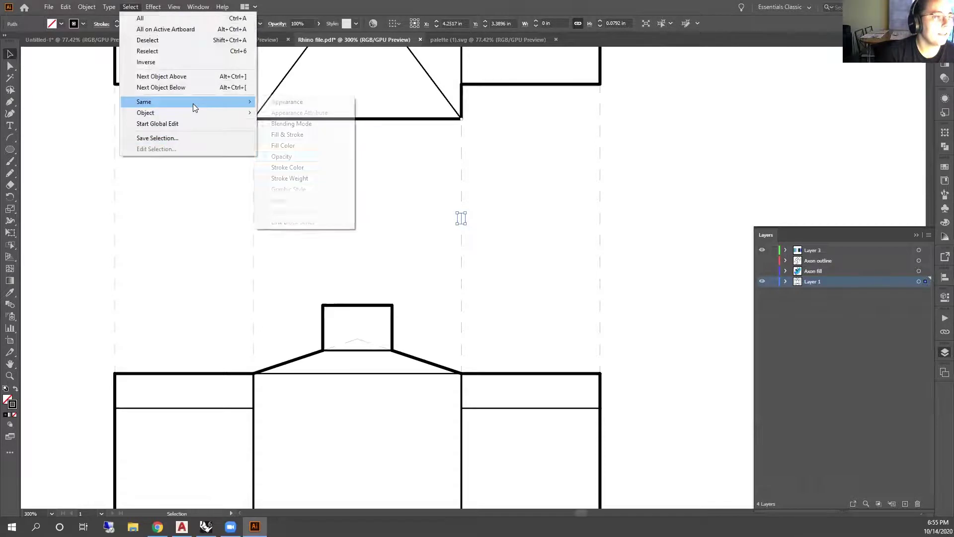
pyautogui.click(321, 171)
pyautogui.scroll(-2, 464, 210)
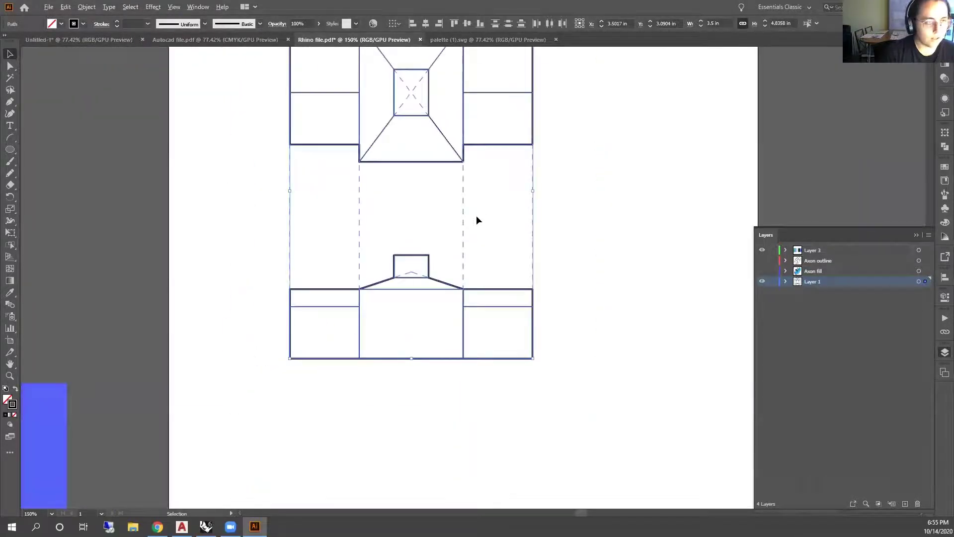
pyautogui.press('Delete')
pyautogui.hotkey('ctrl', 'z')
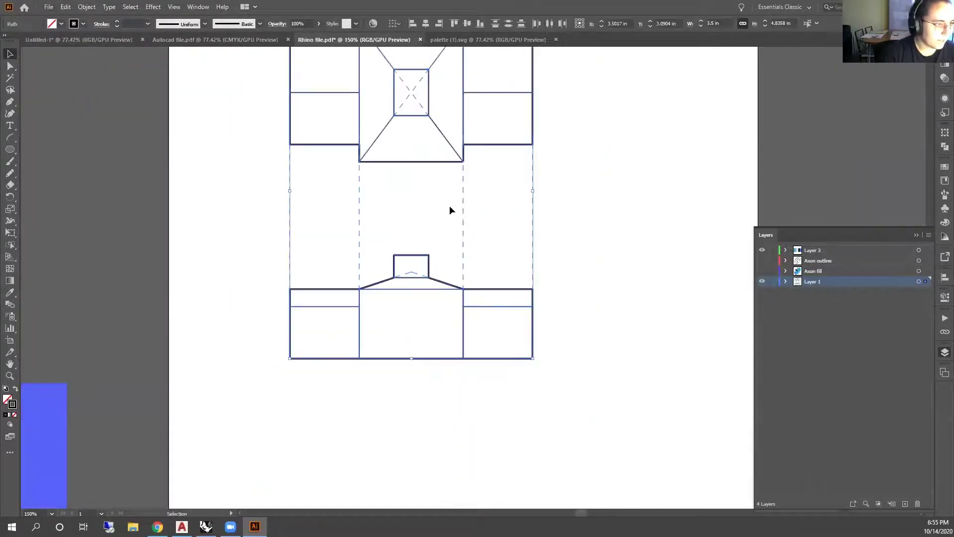
# Select all paths with the same stroke weight as a projection dash and delete the dashed lines from Layer 1
pyautogui.scroll(6, 463, 212)
pyautogui.scroll(-4, 451, 206)
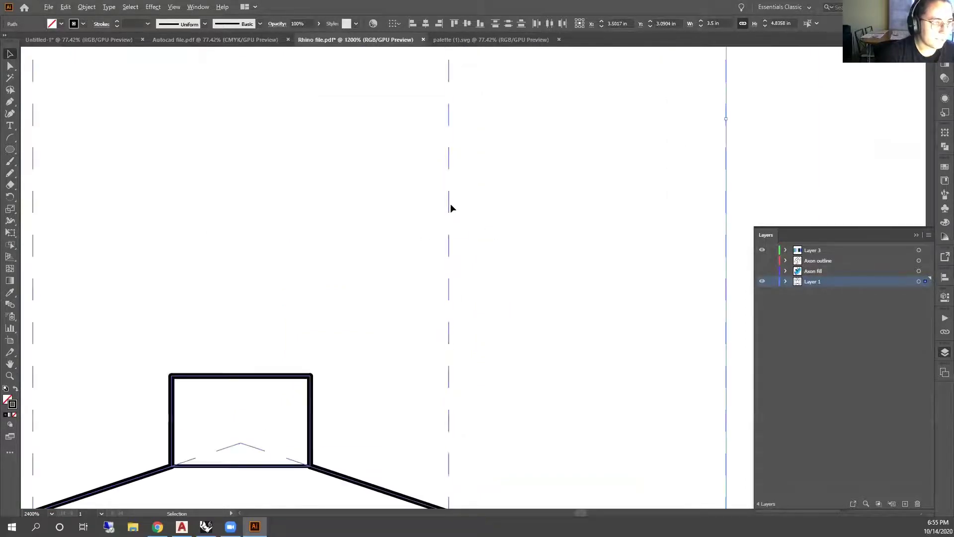
pyautogui.click(480, 212)
pyautogui.scroll(6, 444, 208)
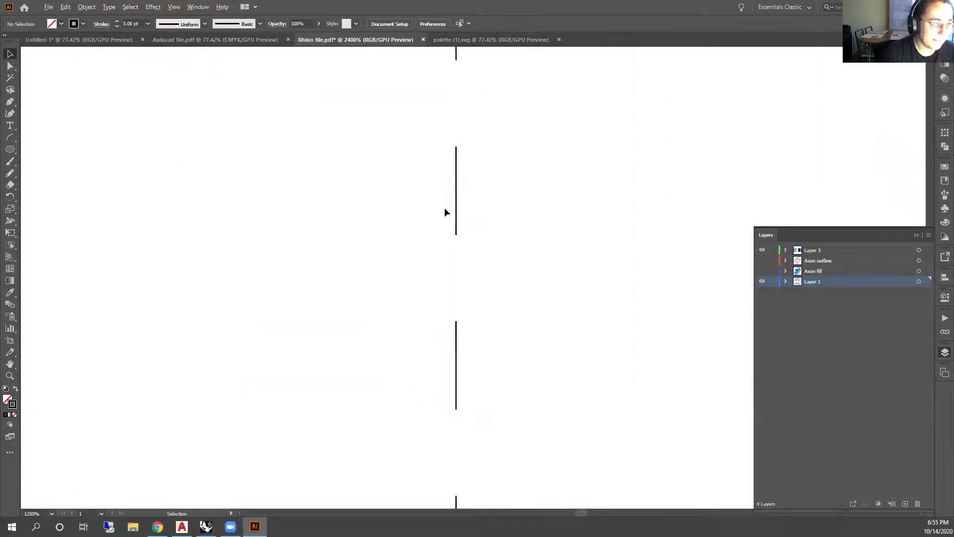
pyautogui.scroll(-6, 447, 207)
pyautogui.scroll(-4, 448, 207)
pyautogui.scroll(1, 459, 210)
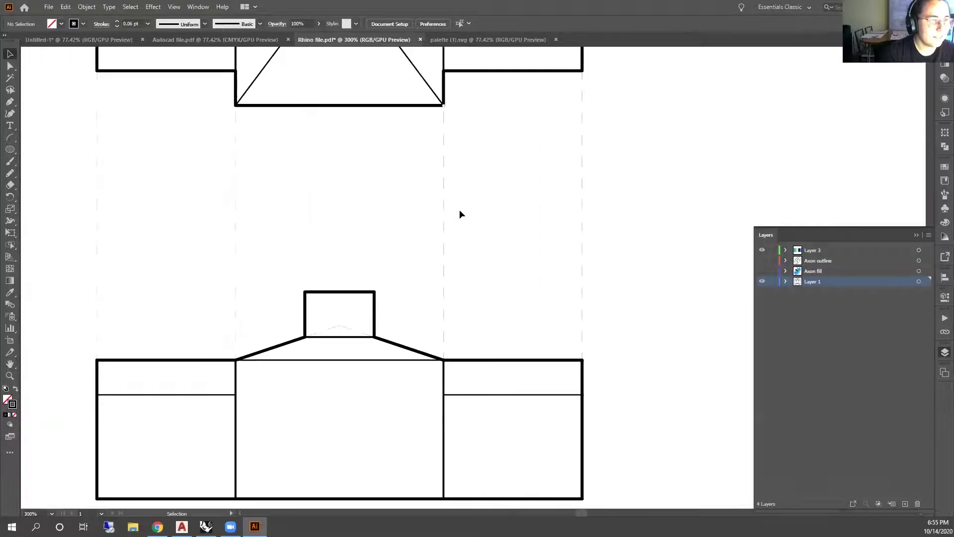
pyautogui.click(443, 204)
pyautogui.click(130, 6)
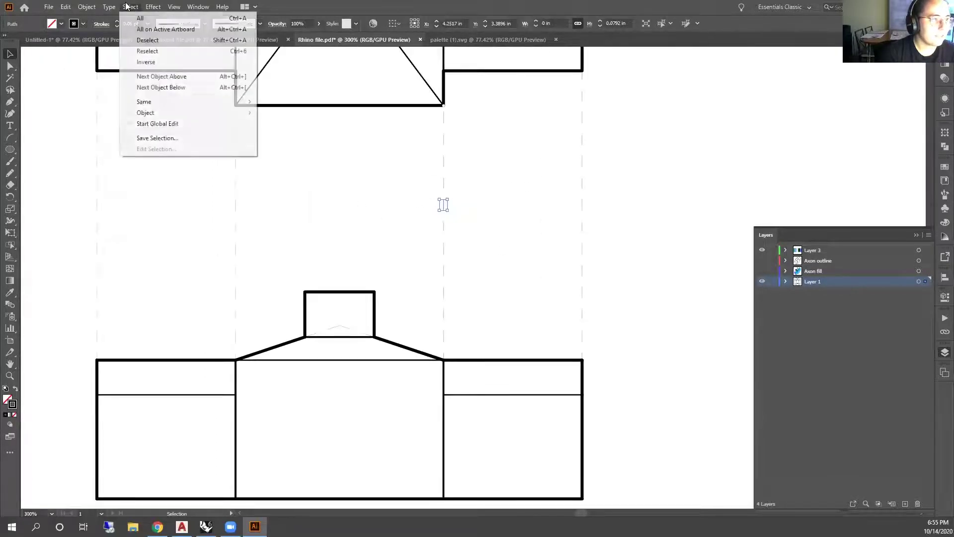
pyautogui.moveTo(170, 109)
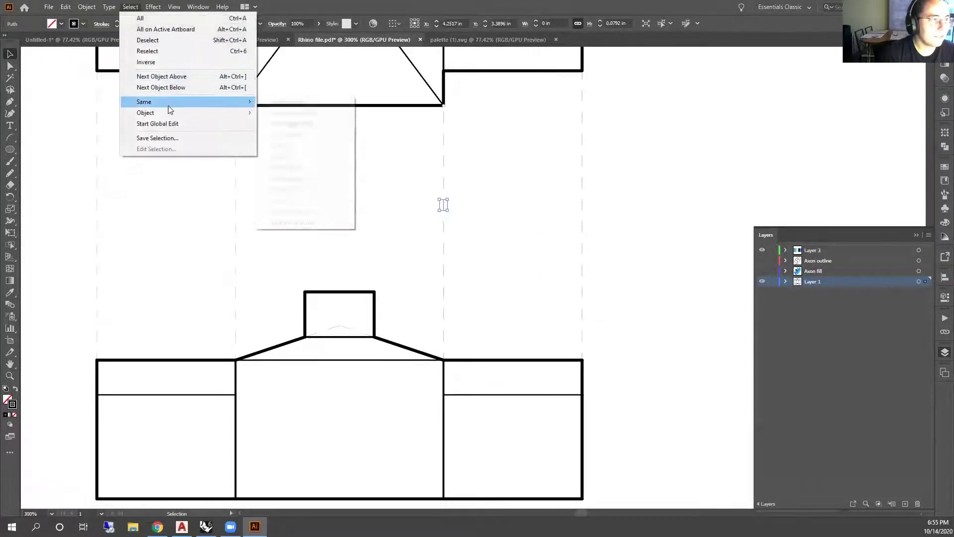
pyautogui.click(324, 178)
pyautogui.scroll(-1, 428, 204)
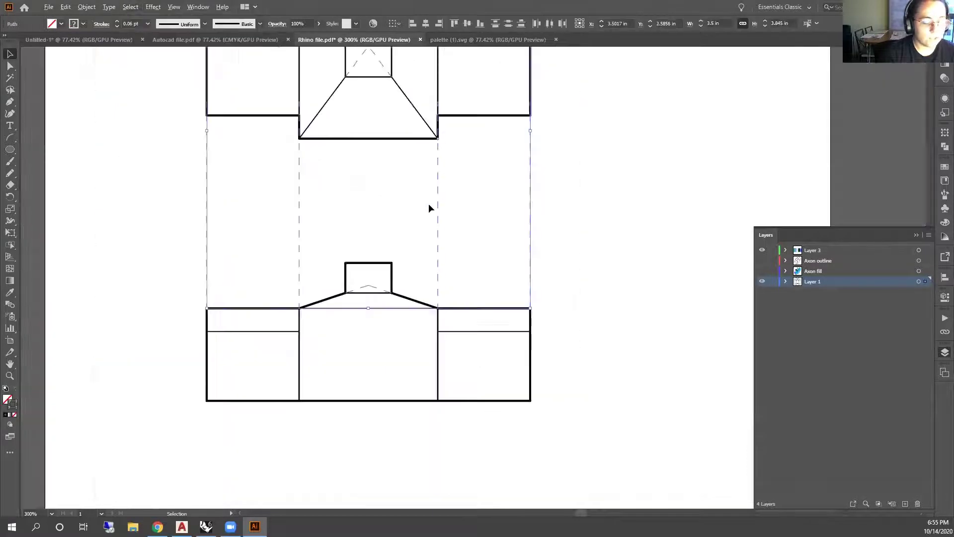
pyautogui.click(555, 291)
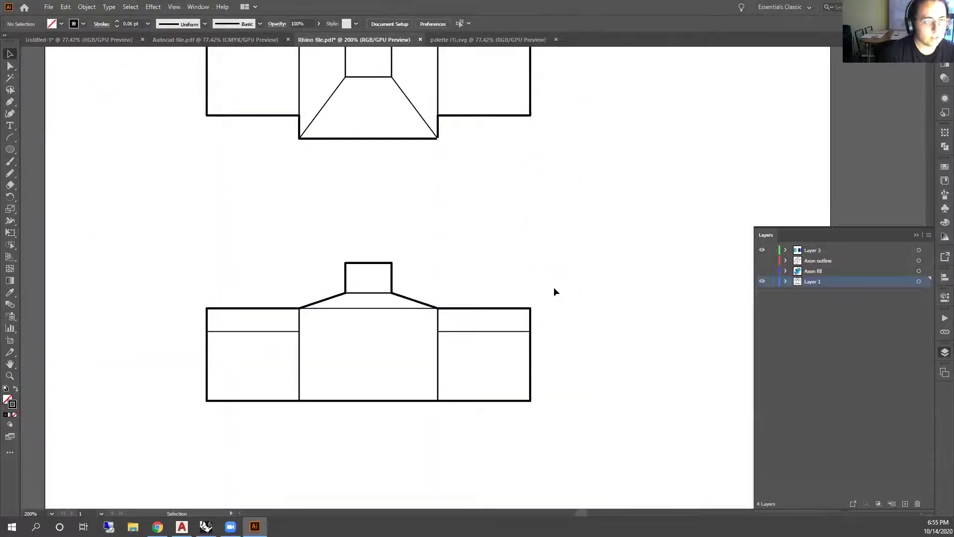
pyautogui.scroll(-1, 496, 205)
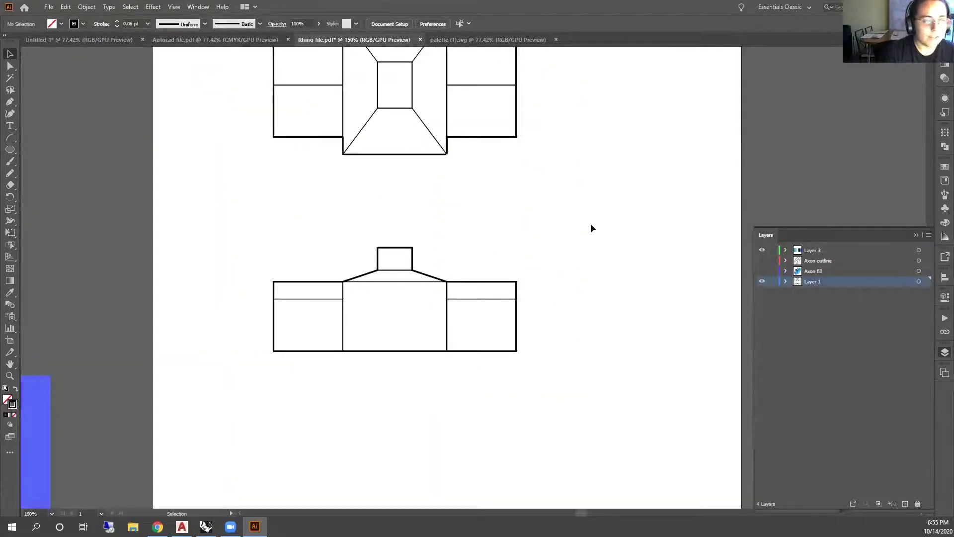
# Select all paths sharing the stroke weight of the elevation's outer wall and move them to a new layer above Layer 1
pyautogui.scroll(-1, 408, 287)
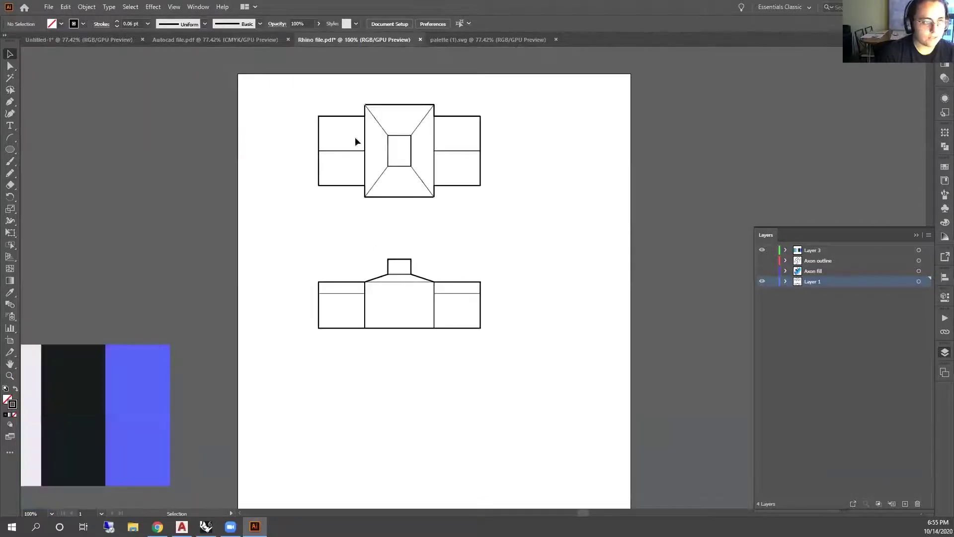
pyautogui.scroll(-1, 437, 247)
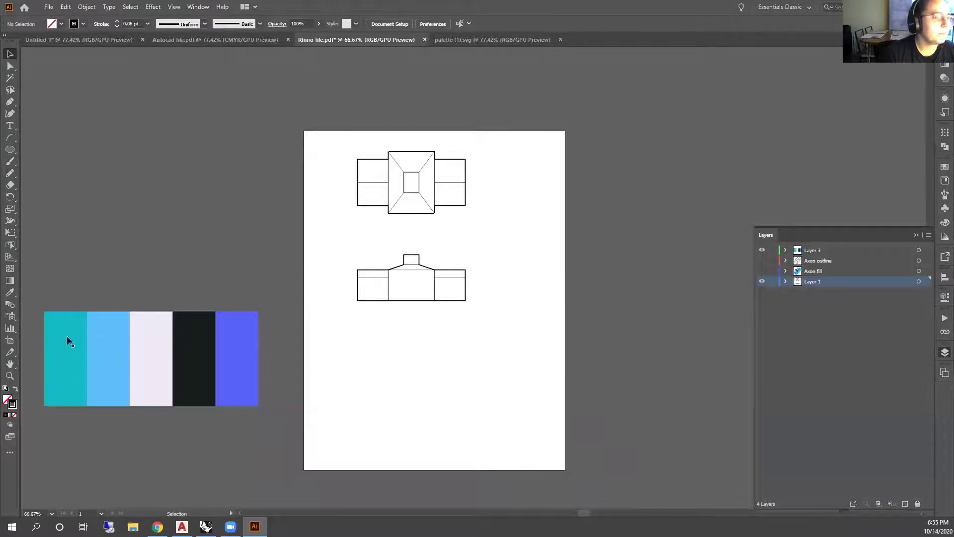
pyautogui.scroll(2, 482, 222)
pyautogui.scroll(-1, 435, 306)
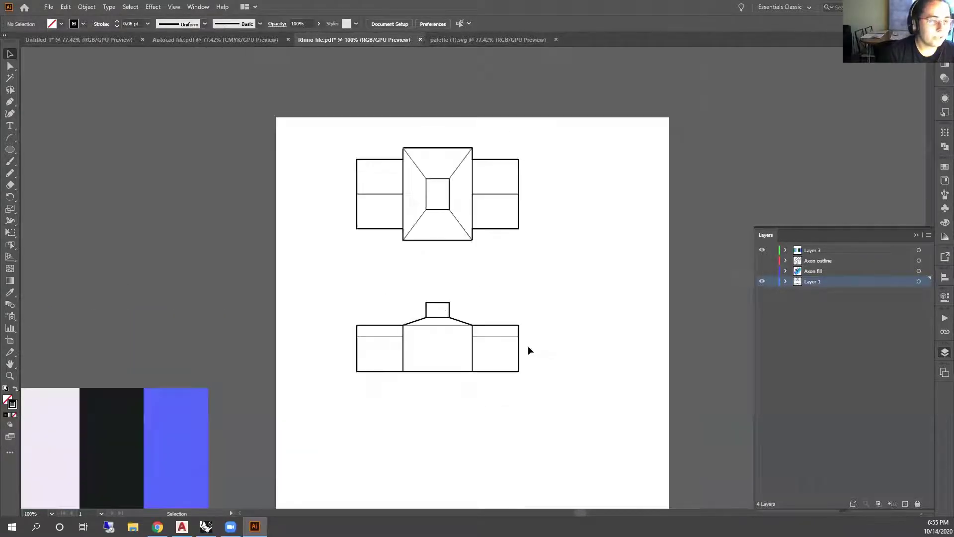
pyautogui.scroll(1, 507, 345)
pyautogui.click(524, 354)
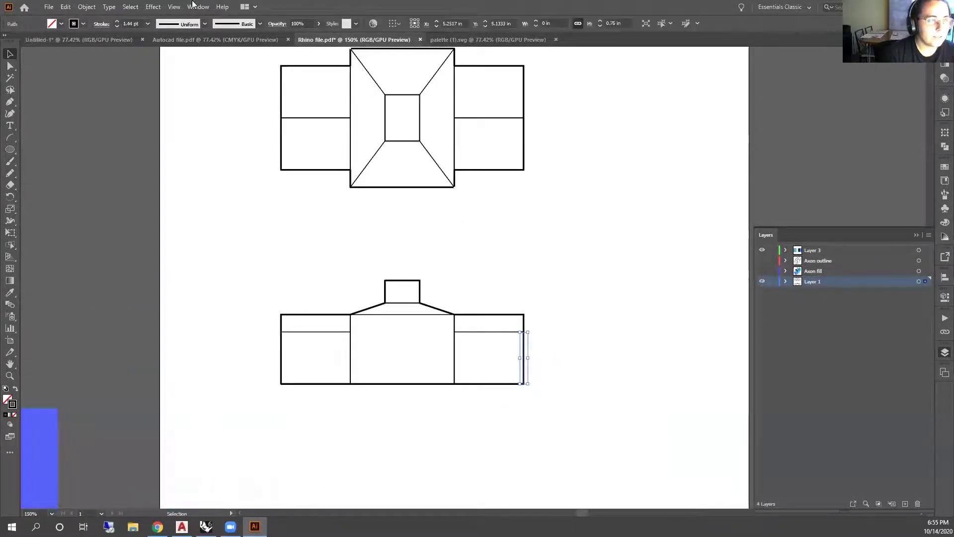
pyautogui.click(130, 6)
pyautogui.moveTo(163, 101)
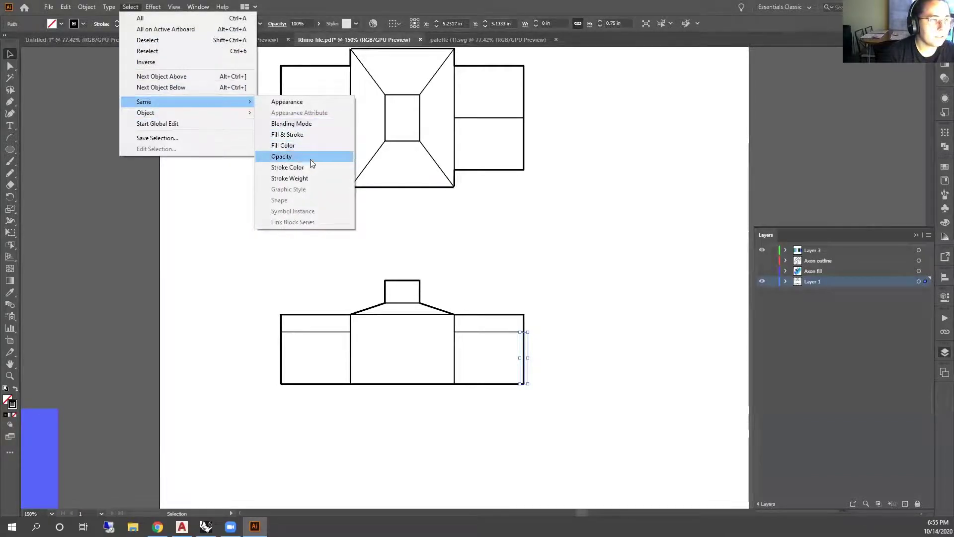
pyautogui.click(308, 178)
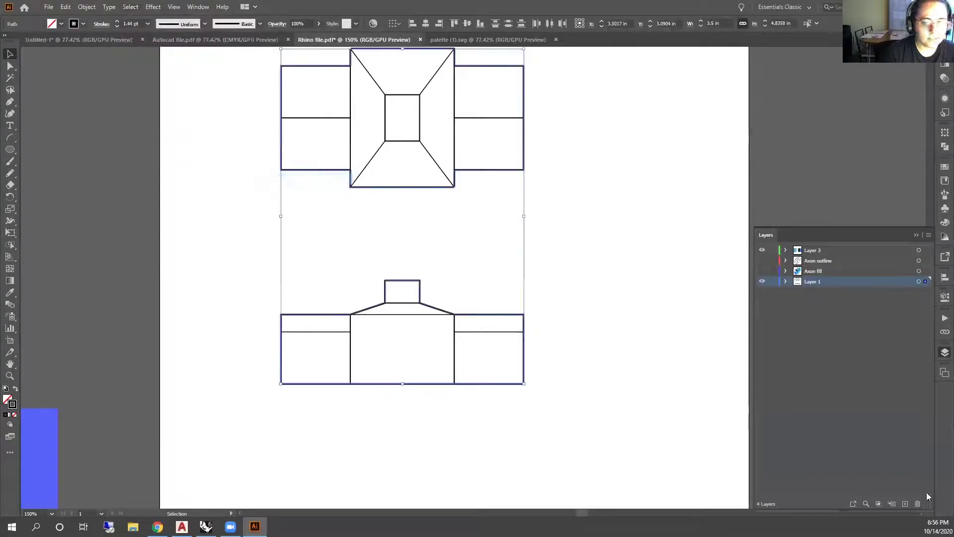
pyautogui.click(905, 504)
pyautogui.moveTo(925, 292); pyautogui.dragTo(925, 281)
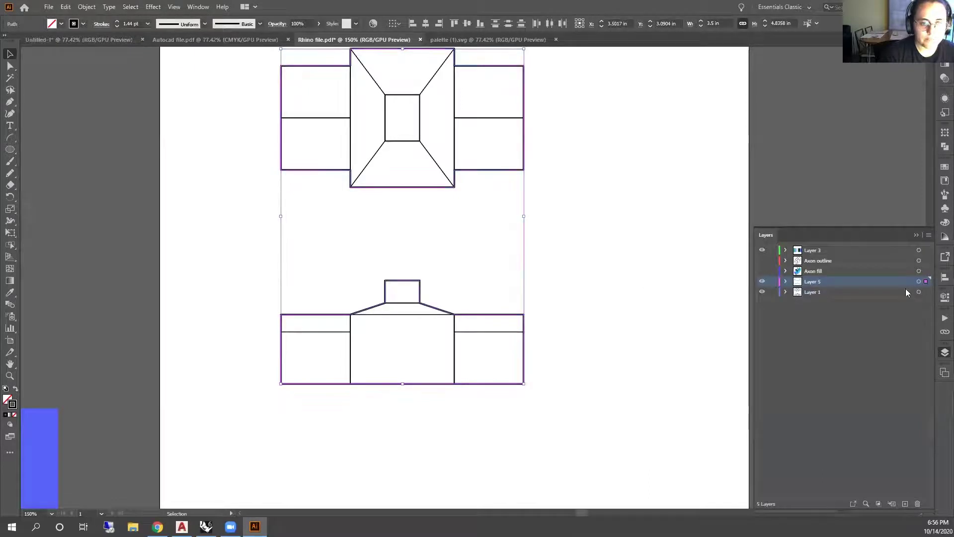
# Rename the new layer "outline" and hide Layer 1
pyautogui.doubleClick(816, 280)
pyautogui.write('outline')
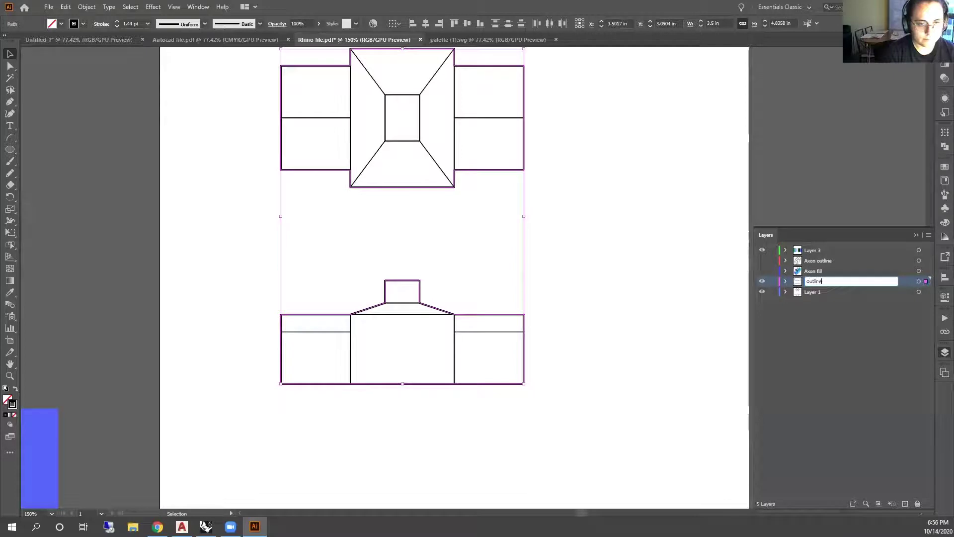
pyautogui.press('Return')
pyautogui.click(761, 292)
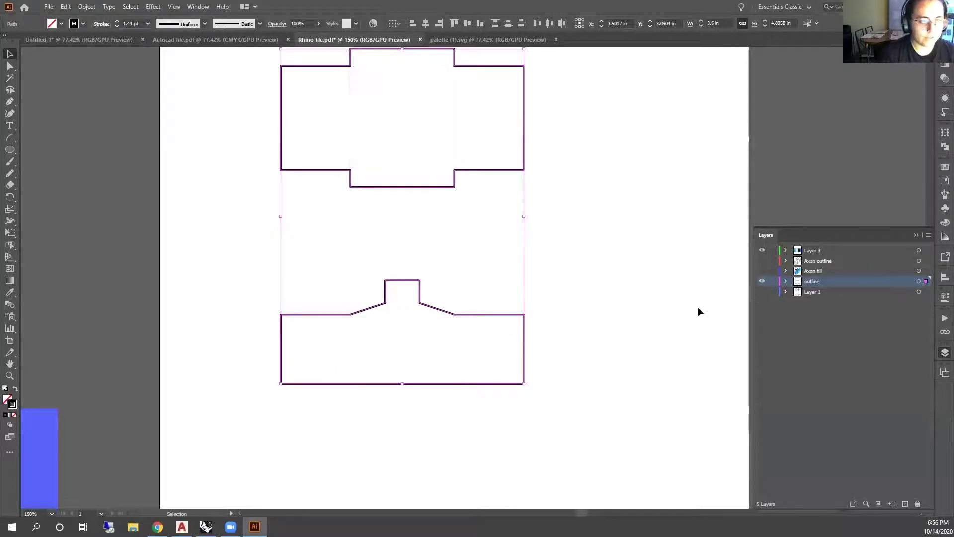
pyautogui.click(656, 303)
# Select all segments of the elevation outline and join them into one path
pyautogui.scroll(-1, 417, 259)
pyautogui.moveTo(508, 366); pyautogui.dragTo(477, 315)
pyautogui.click(466, 280)
pyautogui.click(464, 295)
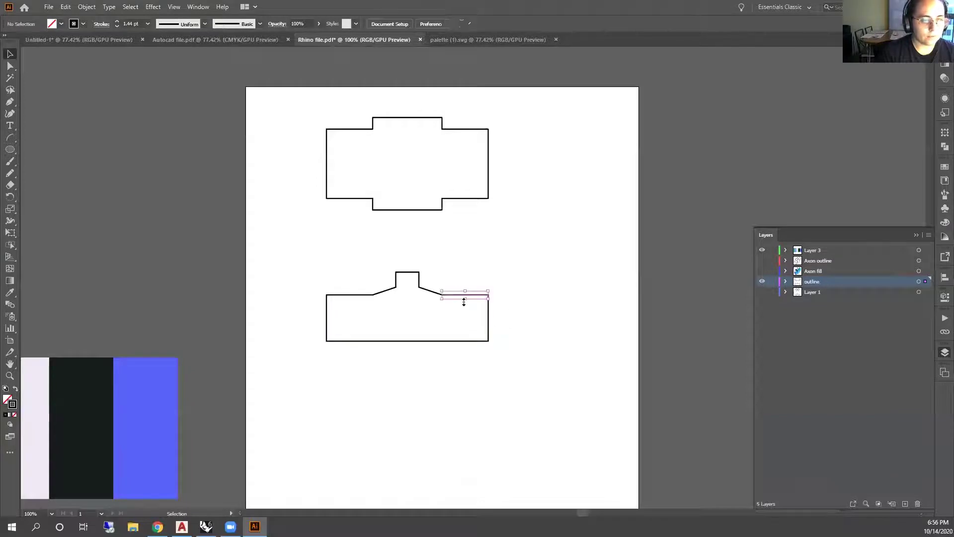
pyautogui.click(536, 312)
pyautogui.click(488, 321)
pyautogui.click(492, 372)
pyautogui.moveTo(537, 362); pyautogui.dragTo(279, 264)
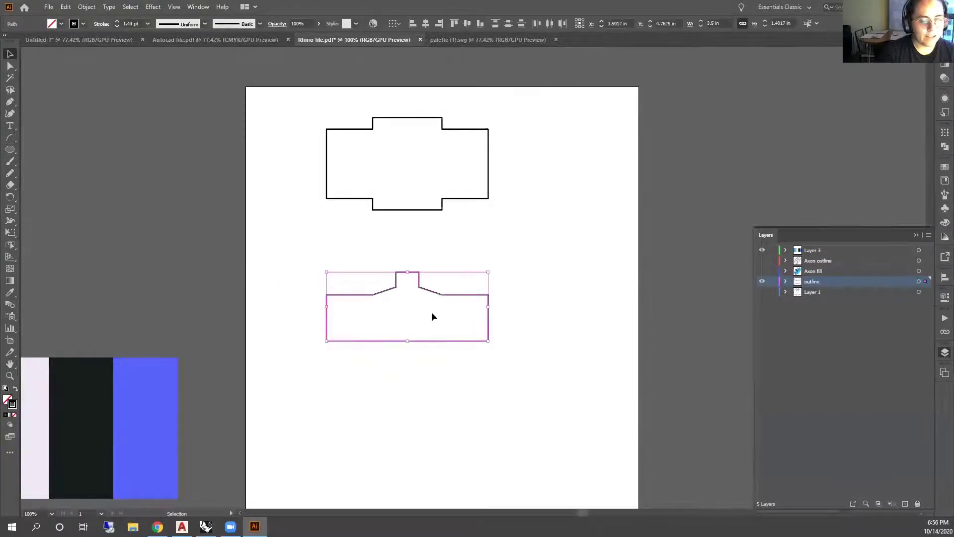
pyautogui.rightClick(431, 311)
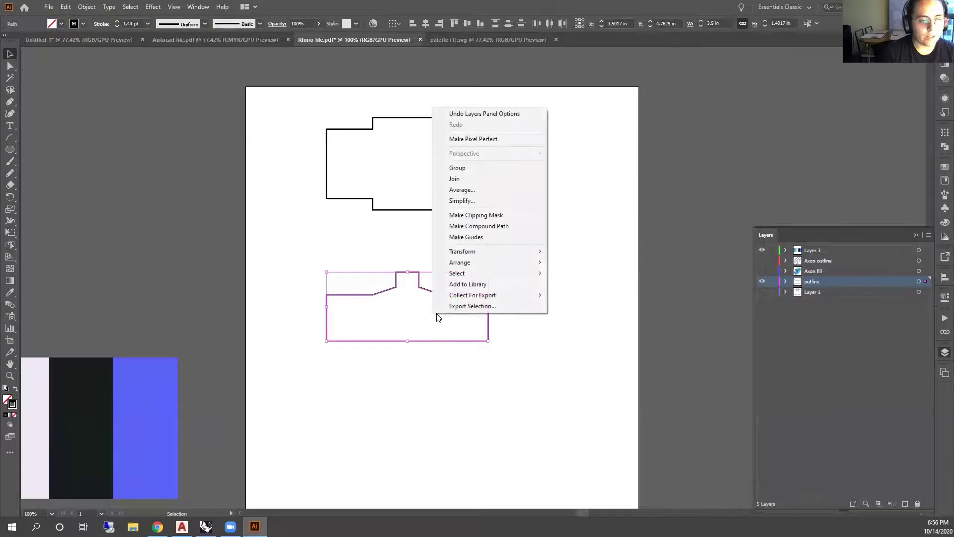
pyautogui.click(476, 182)
# Swap the fill and stroke of the joined elevation outline
pyautogui.click(455, 288)
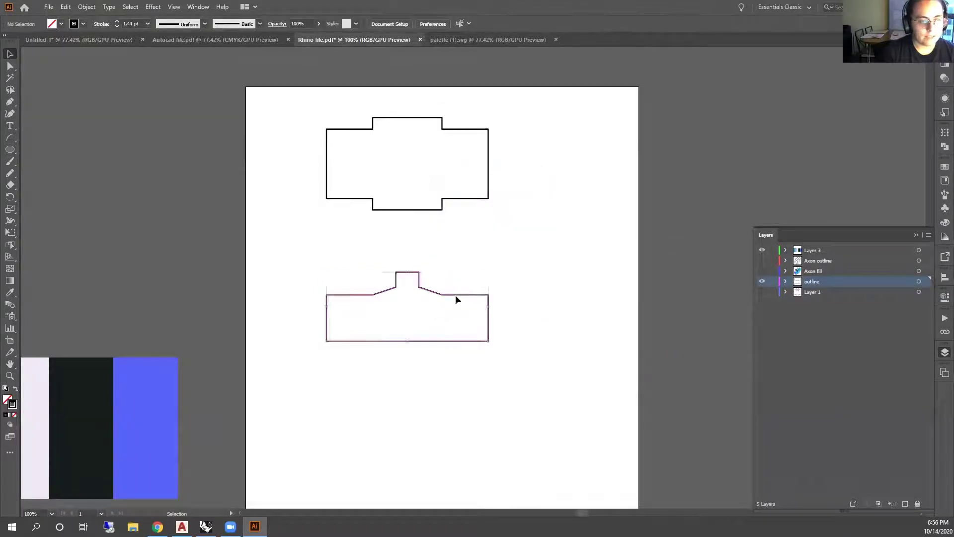
pyautogui.click(455, 294)
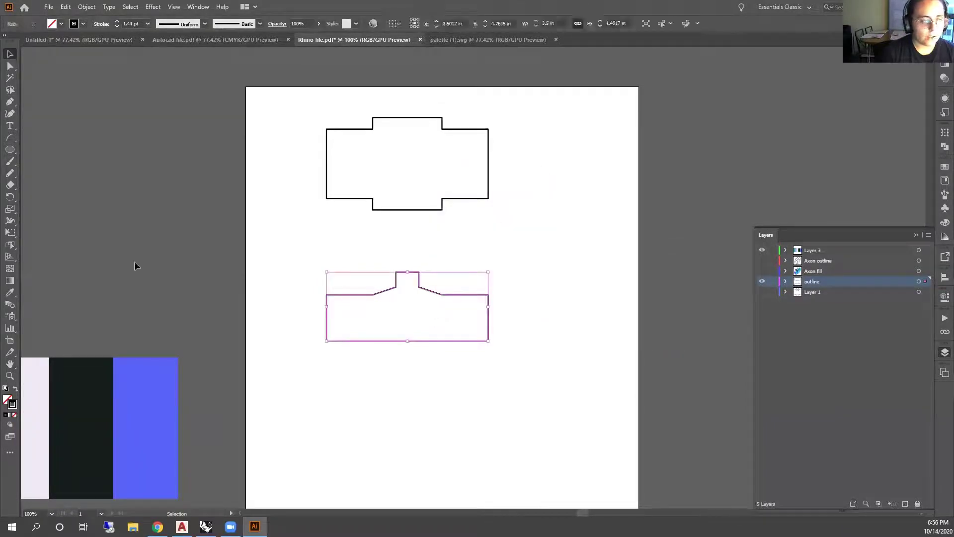
pyautogui.click(16, 389)
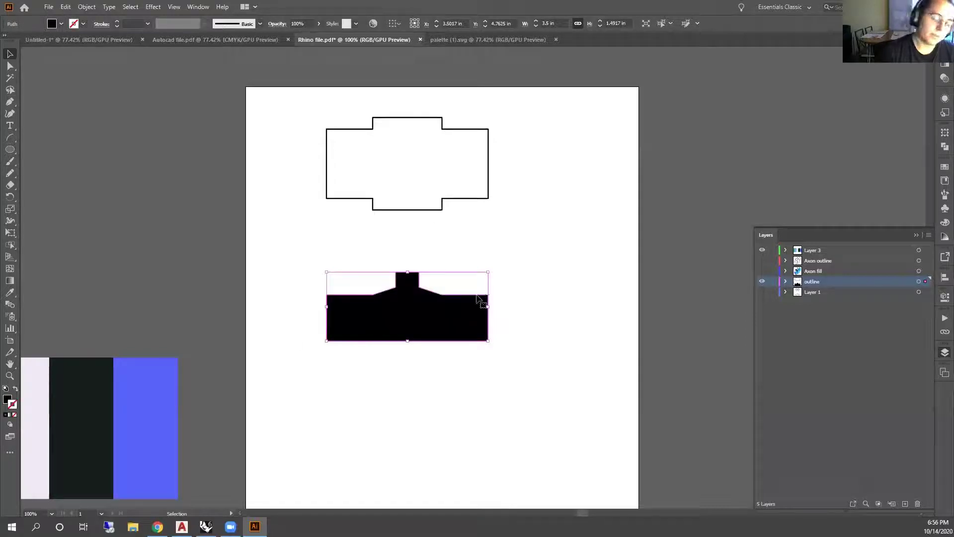
pyautogui.click(509, 263)
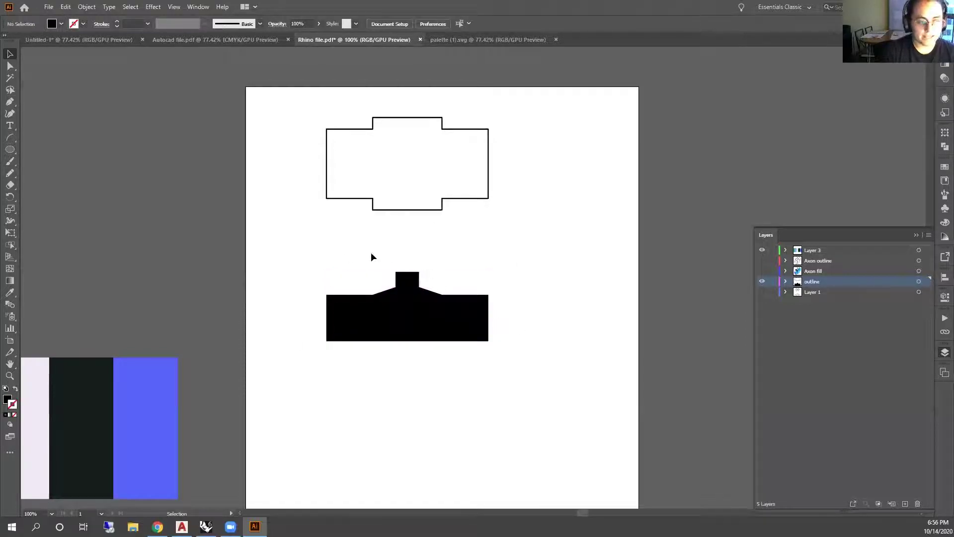
pyautogui.click(86, 7)
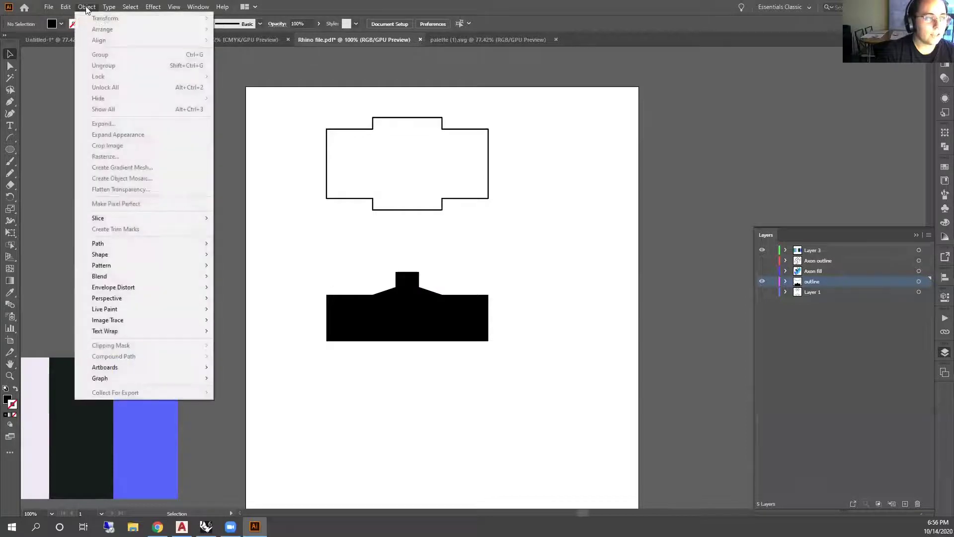
pyautogui.moveTo(124, 308)
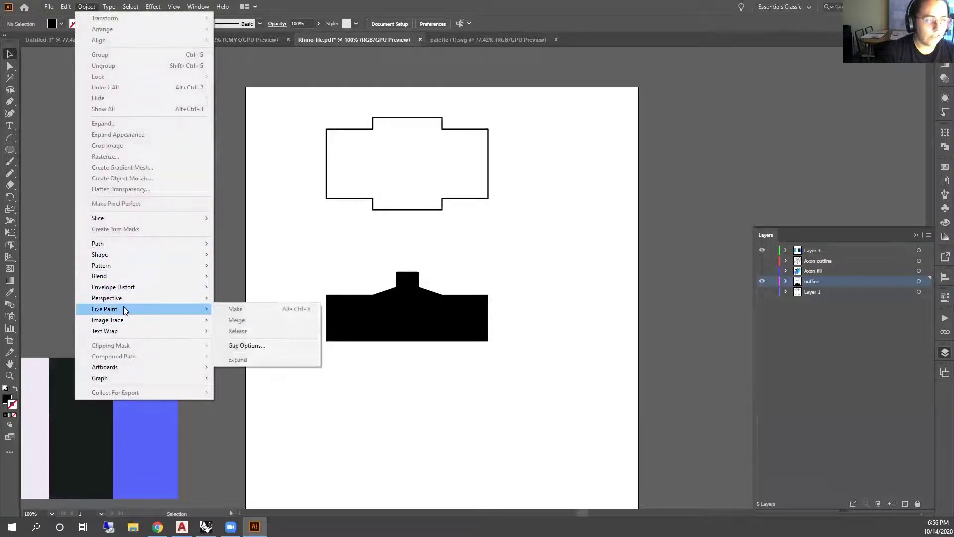
pyautogui.click(398, 395)
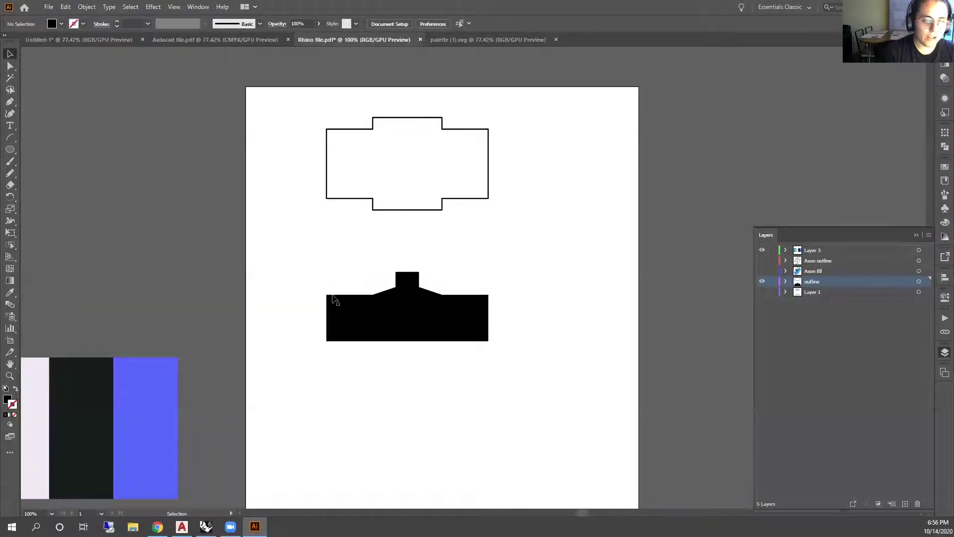
# Swap the elevation shape's fill and stroke back to an unfilled black outline
pyautogui.scroll(1, 365, 321)
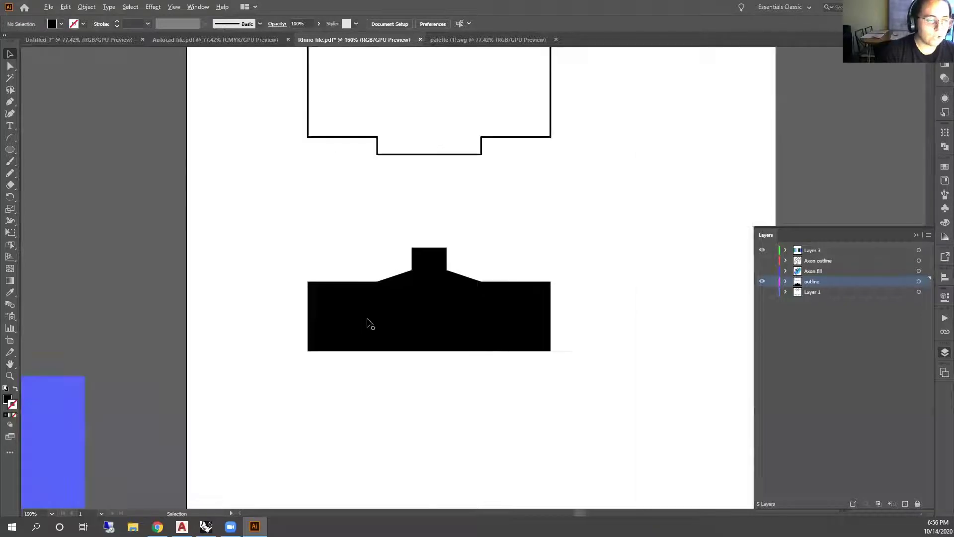
pyautogui.click(465, 321)
pyautogui.click(583, 187)
pyautogui.click(460, 294)
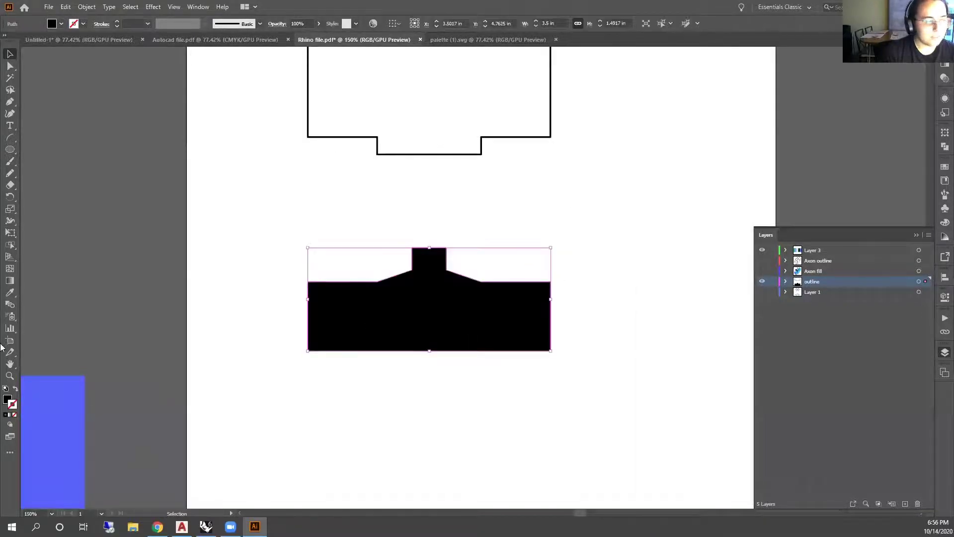
pyautogui.click(15, 388)
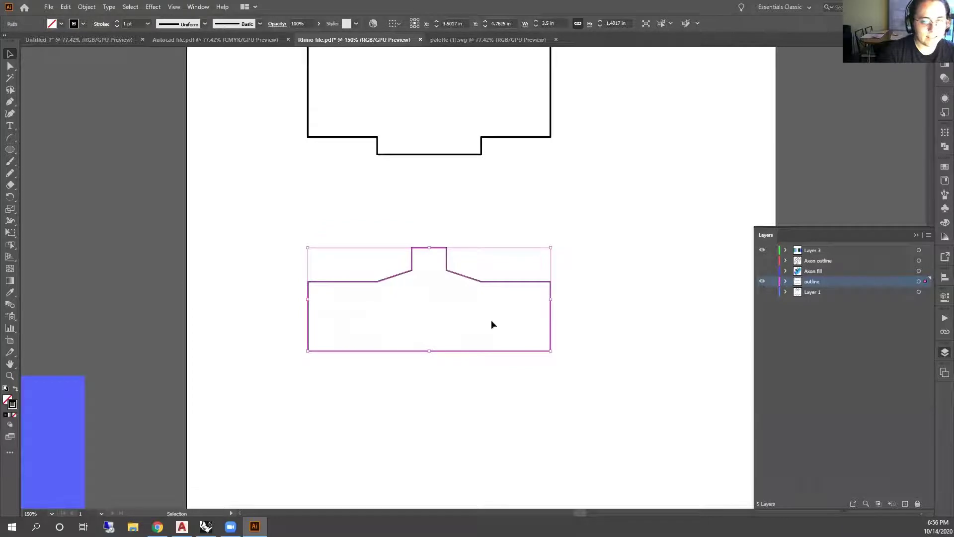
# Temporarily show the Axon outline layer and compare the stroke settings of its roof lines with the elevation outline
pyautogui.click(762, 260)
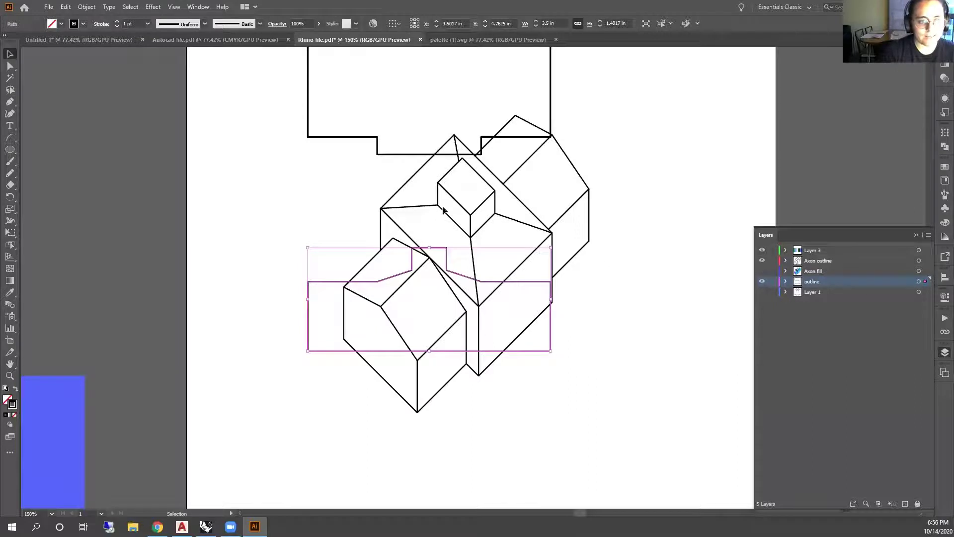
pyautogui.click(523, 221)
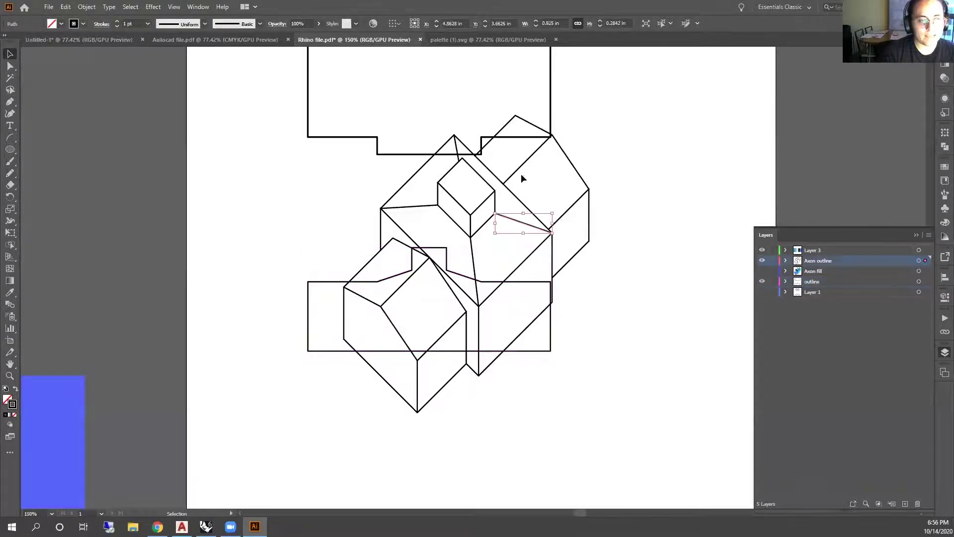
pyautogui.click(517, 170)
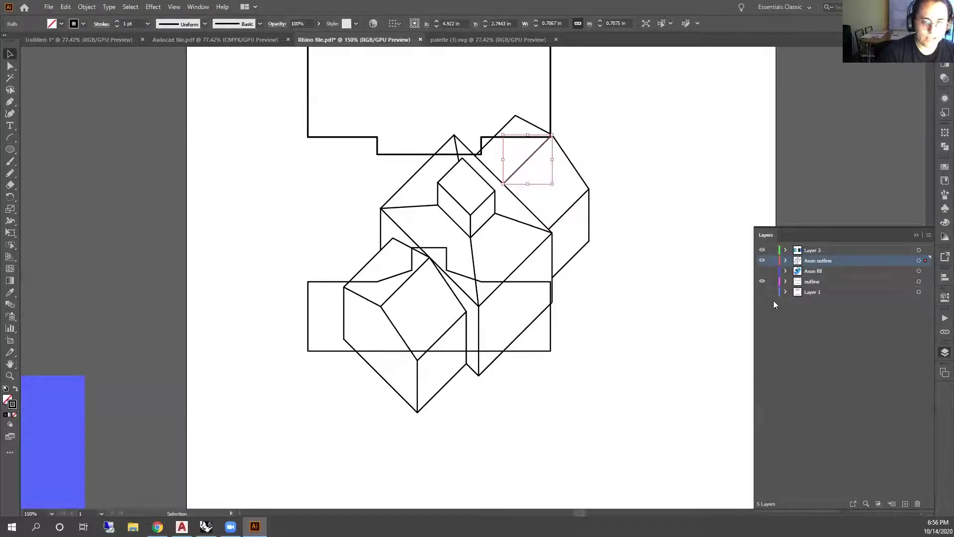
pyautogui.click(761, 261)
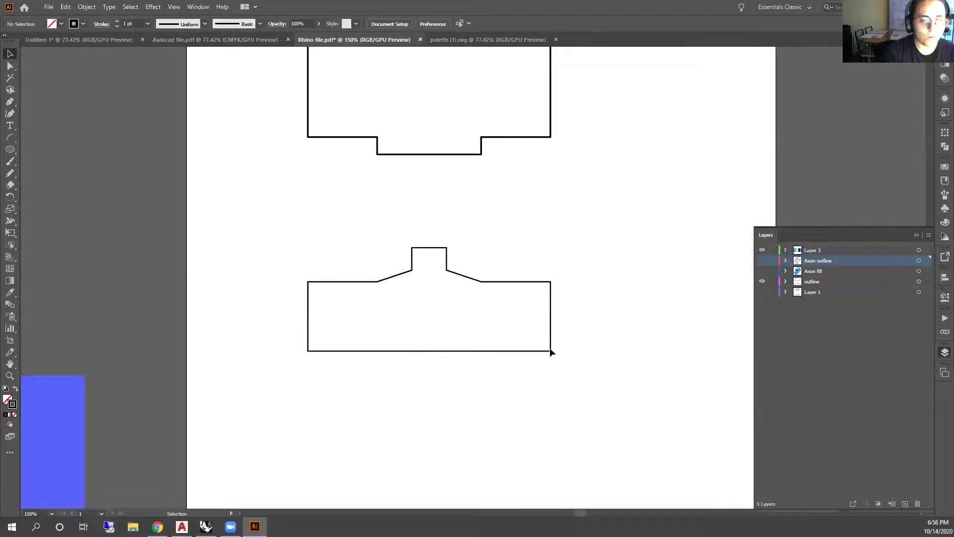
pyautogui.click(446, 264)
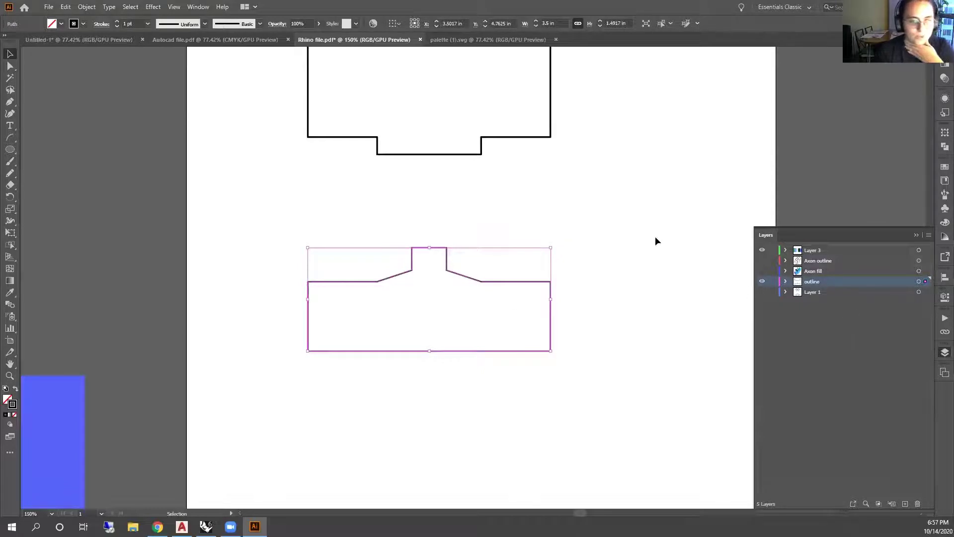
pyautogui.click(555, 249)
# Undo the last hiding of the Axon outline layer, and hide that layer again while keeping the outline layer shown
pyautogui.scroll(-1, 395, 139)
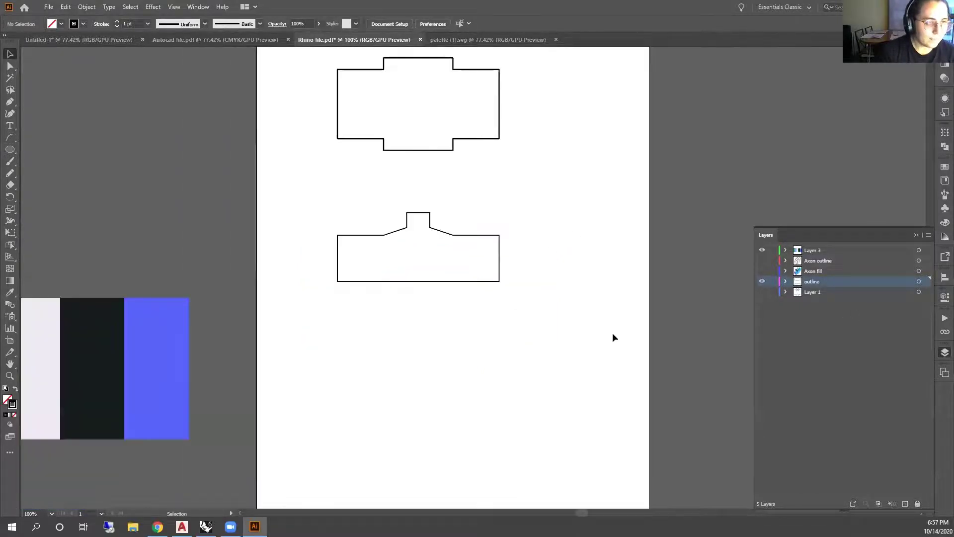
pyautogui.hotkey('ctrl', 'z')
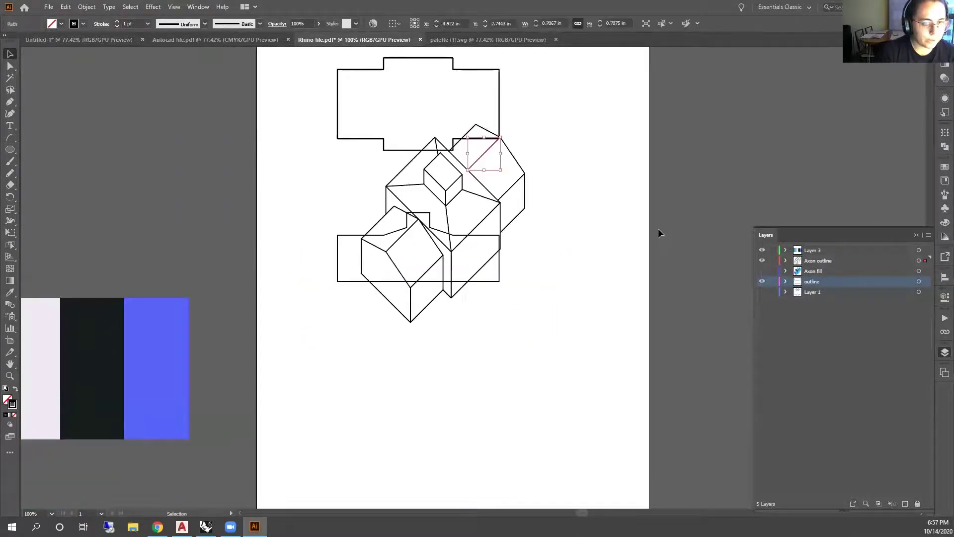
pyautogui.click(566, 238)
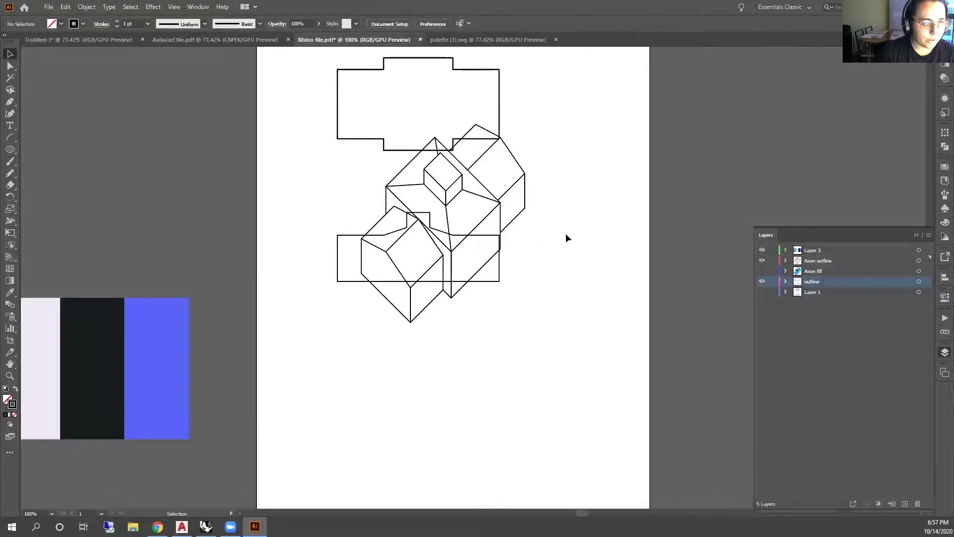
pyautogui.click(762, 281)
pyautogui.click(762, 261)
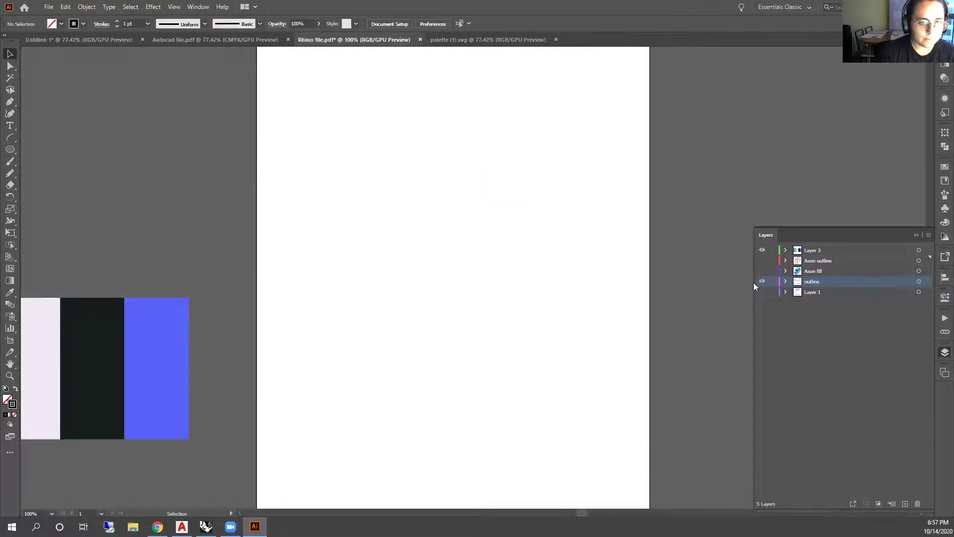
pyautogui.click(761, 282)
pyautogui.click(383, 225)
pyautogui.rightClick(383, 223)
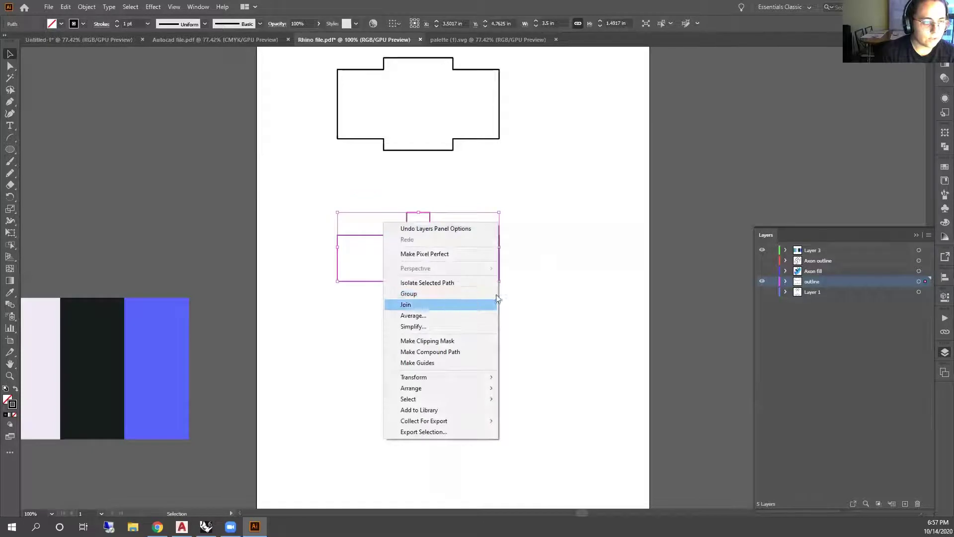
pyautogui.click(445, 239)
pyautogui.click(461, 234)
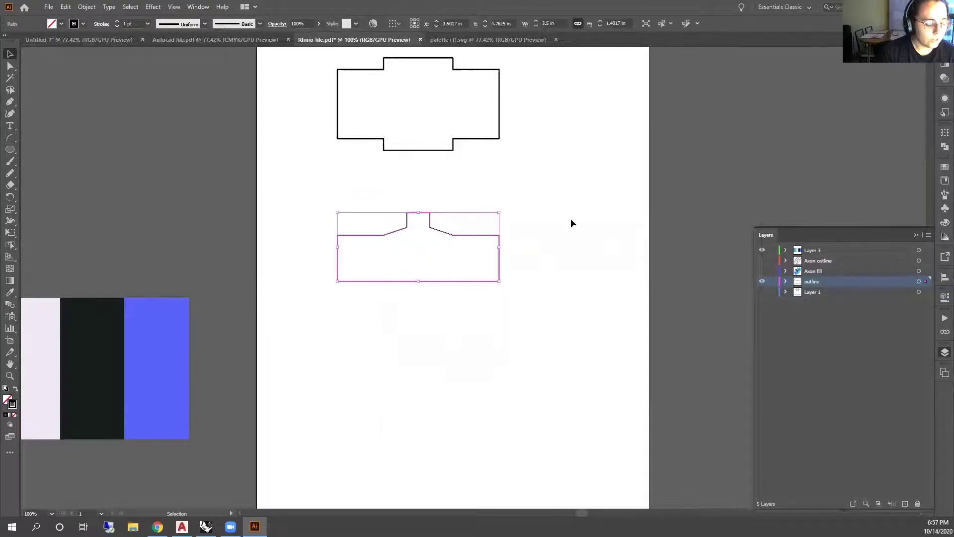
# Undo the last several changes and reselect the joined elevation outline
pyautogui.hotkey('ctrl', 'z')
pyautogui.hotkey('ctrl', 'z')
pyautogui.hotkey('ctrl', 'z')
pyautogui.hotkey('ctrl', 'z')
pyautogui.hotkey('ctrl', 'z')
pyautogui.hotkey('ctrl', 'z')
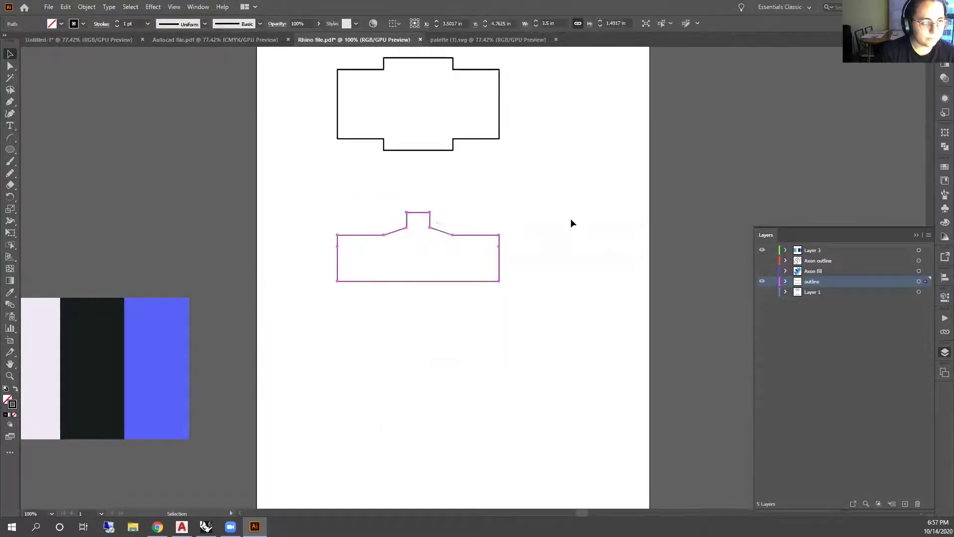
pyautogui.click(571, 219)
pyautogui.click(477, 236)
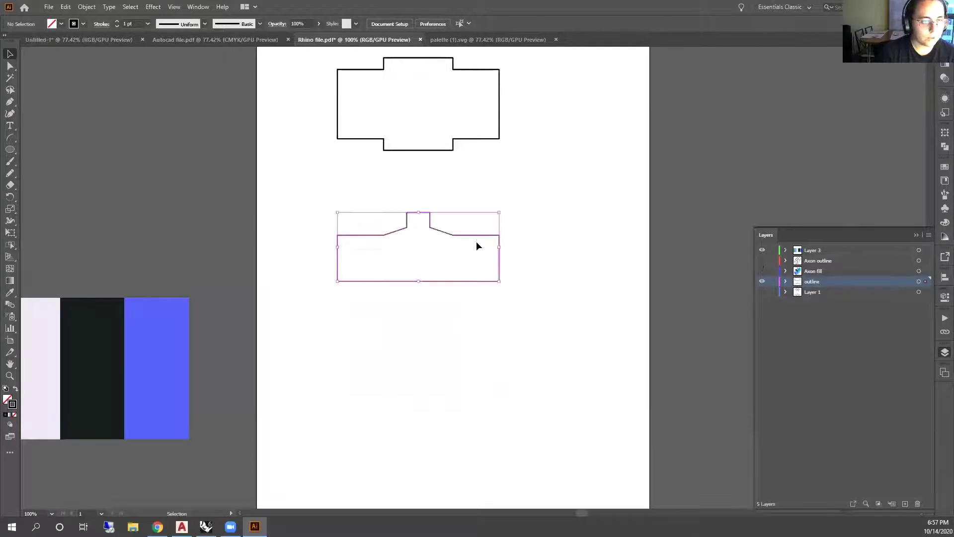
# Undo the recent changes back to the full plan and elevation linework, keeping the Axon outline layer hidden
pyautogui.hotkey('shift', 'x')
pyautogui.hotkey('ctrl', 'z')
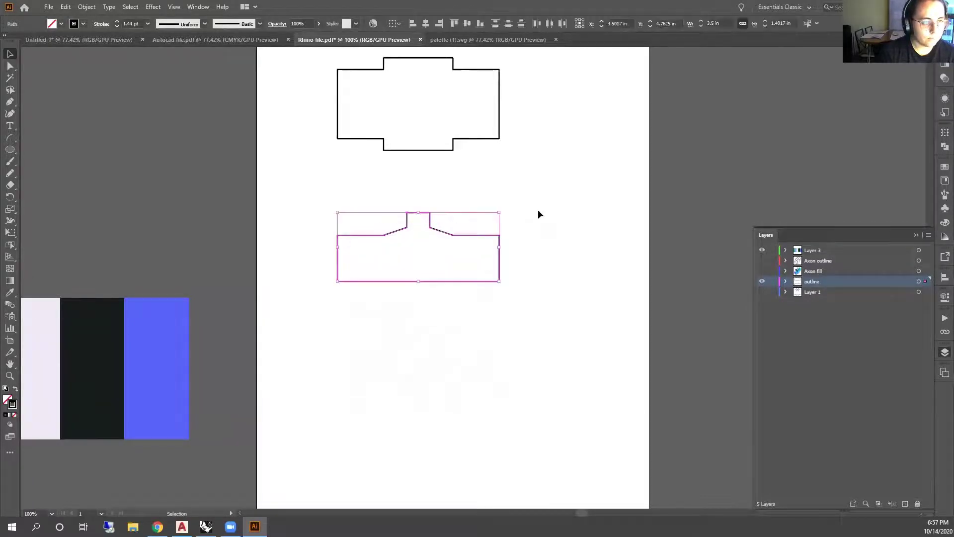
pyautogui.hotkey('ctrl', 'z')
pyautogui.hotkey('ctrl', 'z')
pyautogui.hotkey('ctrl', 'z')
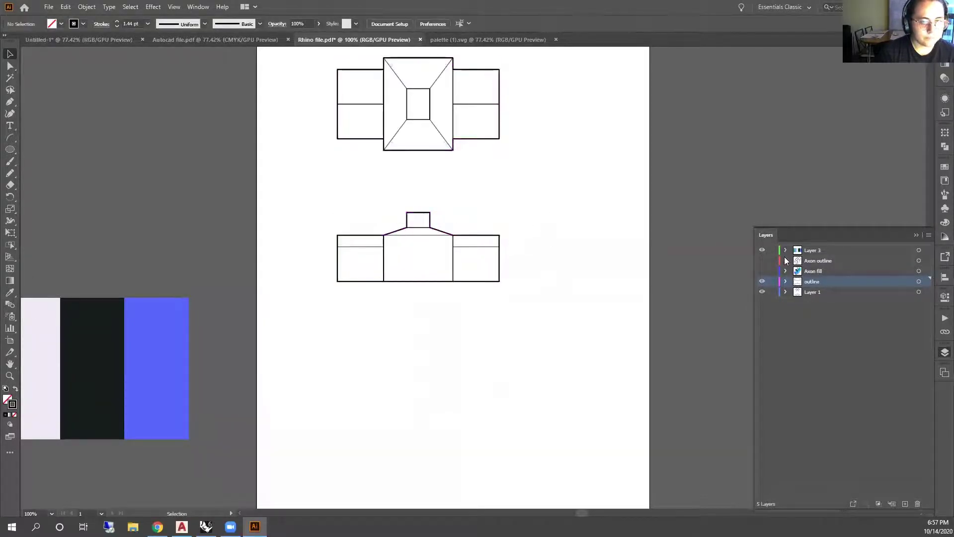
pyautogui.click(762, 261)
pyautogui.click(762, 261)
# Select every line with the same stroke weight as the elevation's right edge and move them onto a new layer
pyautogui.moveTo(507, 251); pyautogui.dragTo(479, 258)
pyautogui.click(462, 240)
pyautogui.scroll(3, 462, 240)
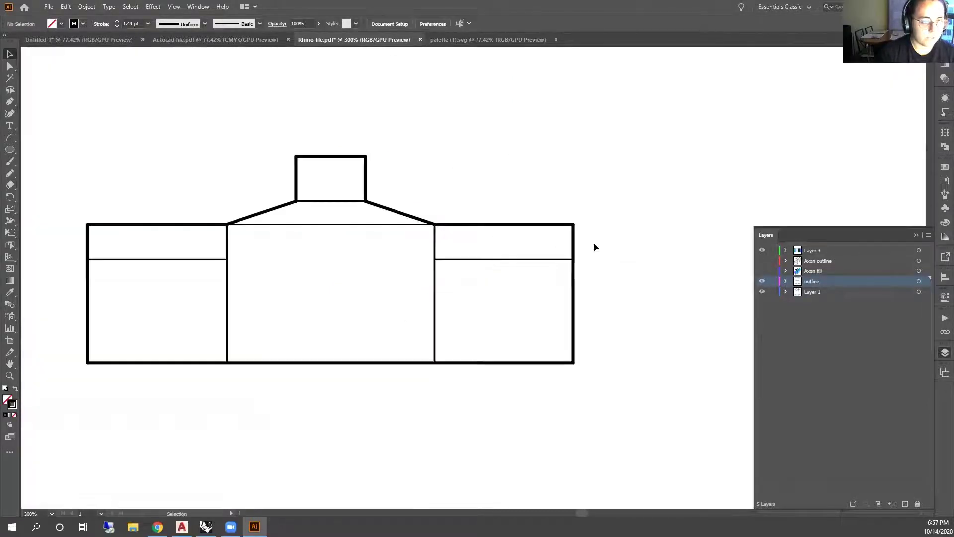
pyautogui.moveTo(593, 242); pyautogui.dragTo(542, 246)
pyautogui.click(130, 6)
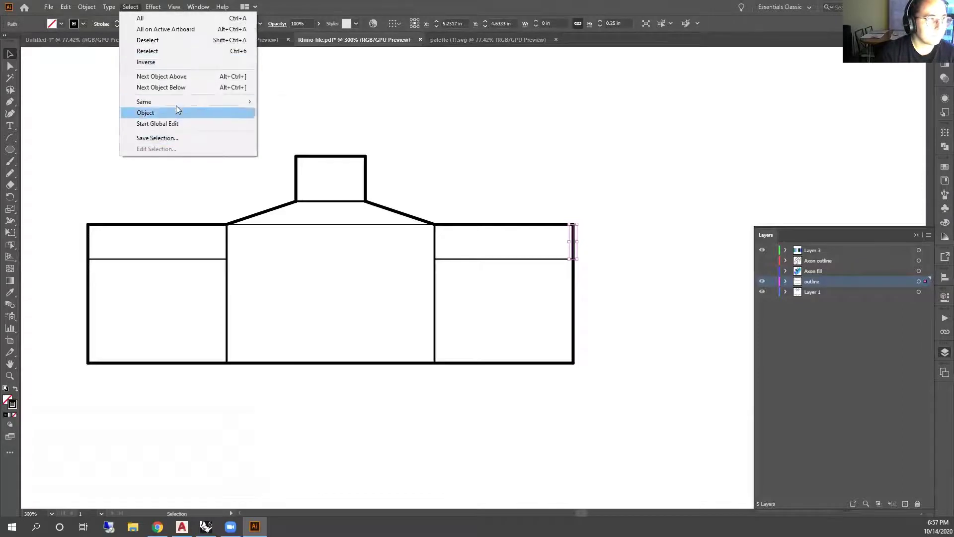
pyautogui.moveTo(176, 102)
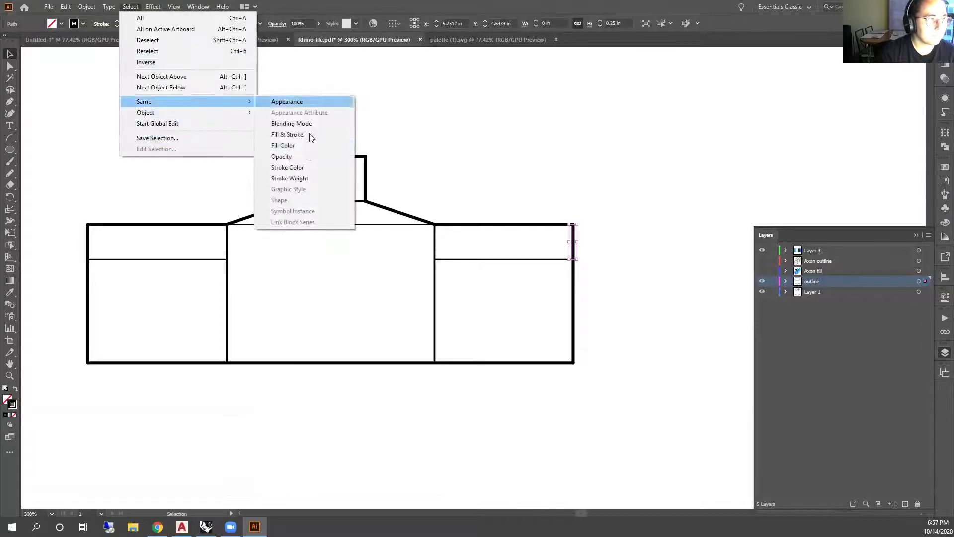
pyautogui.click(318, 178)
pyautogui.click(905, 503)
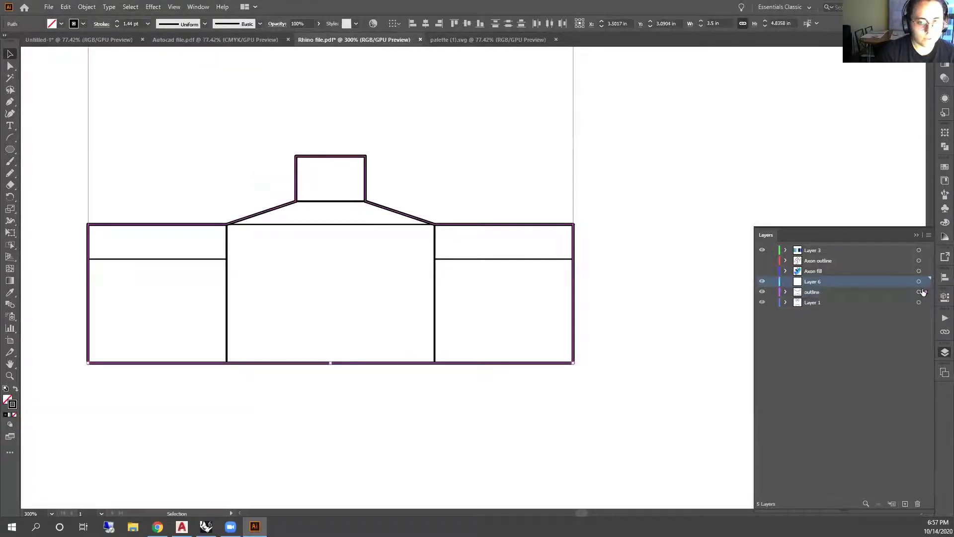
pyautogui.moveTo(923, 282); pyautogui.dragTo(924, 281)
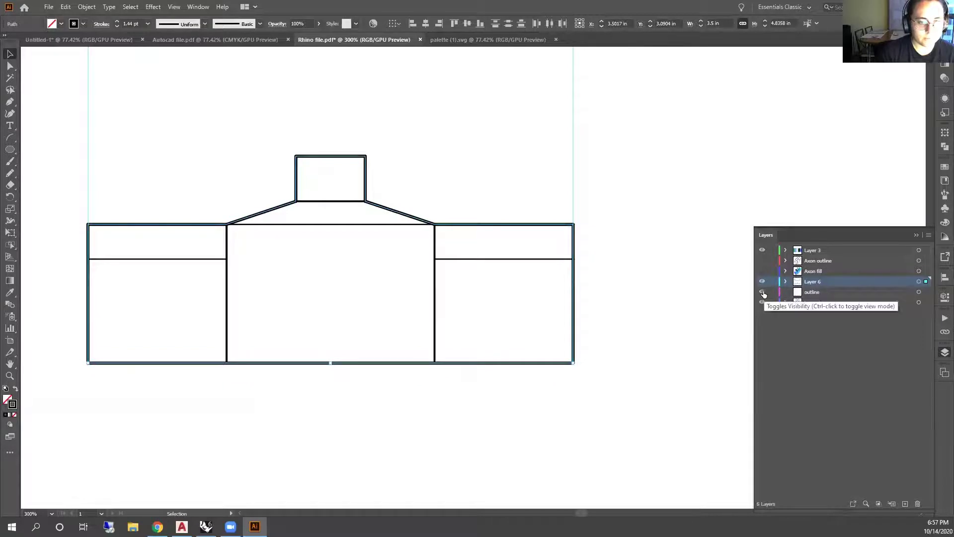
# Hide the outline layer and Layer 1 so only the new layer's plan and elevation outlines show, and clear the selection
pyautogui.click(762, 292)
pyautogui.click(650, 273)
pyautogui.hotkey('ctrl', '1')
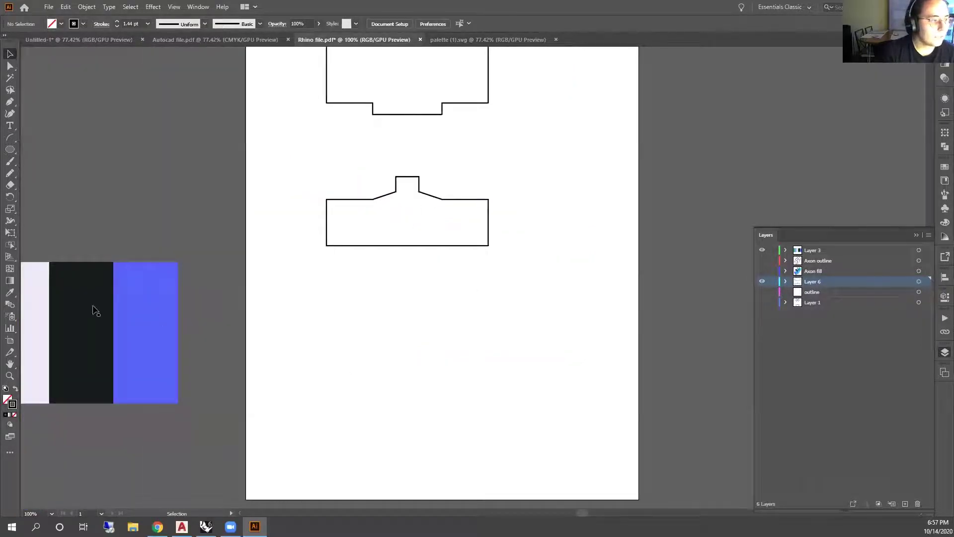
# Show the Swatches for the elevation outline and look over the available pattern commands
pyautogui.moveTo(542, 271); pyautogui.dragTo(285, 144)
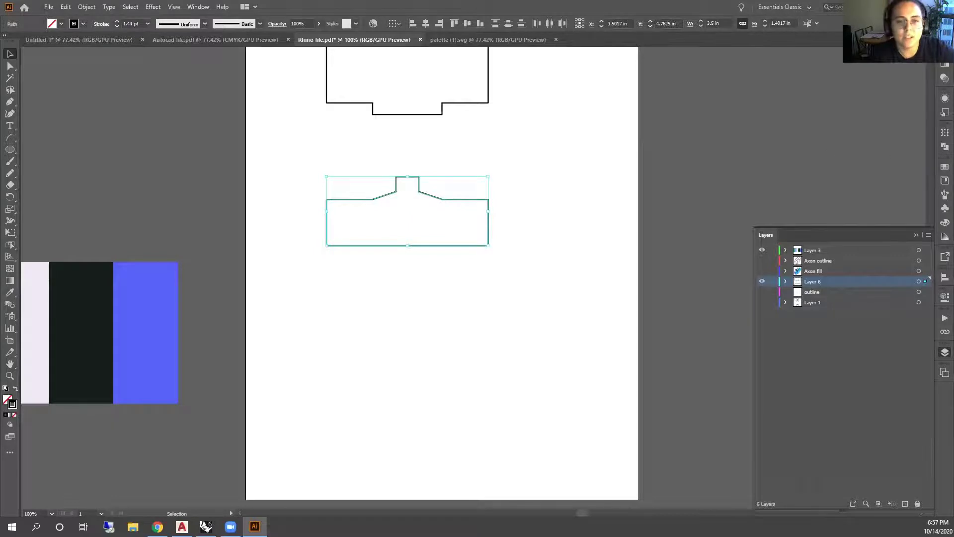
pyautogui.click(939, 170)
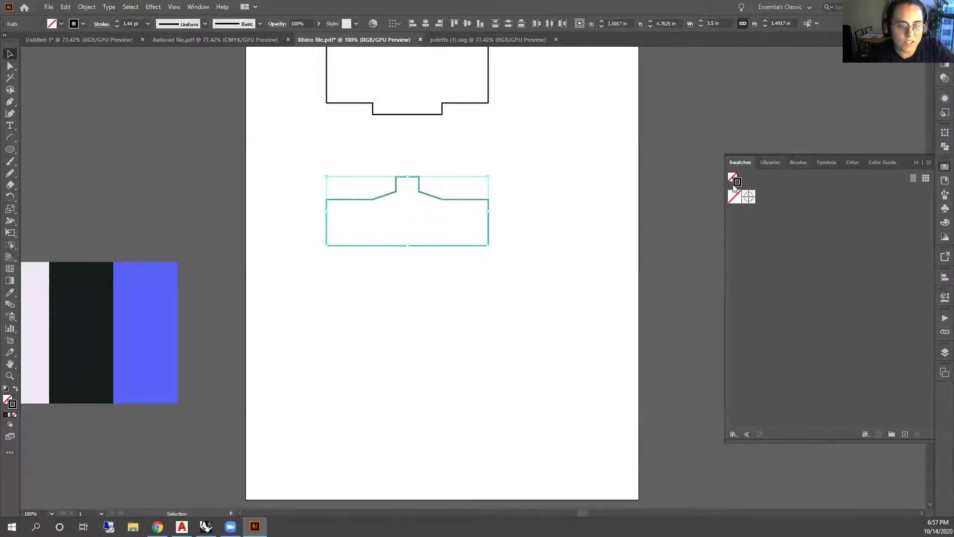
pyautogui.click(584, 212)
pyautogui.click(86, 6)
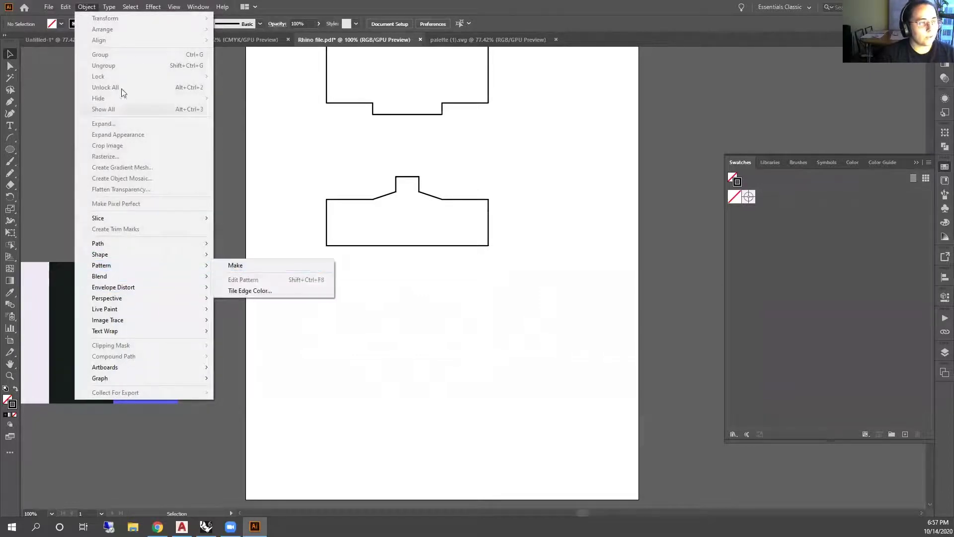
pyautogui.click(436, 302)
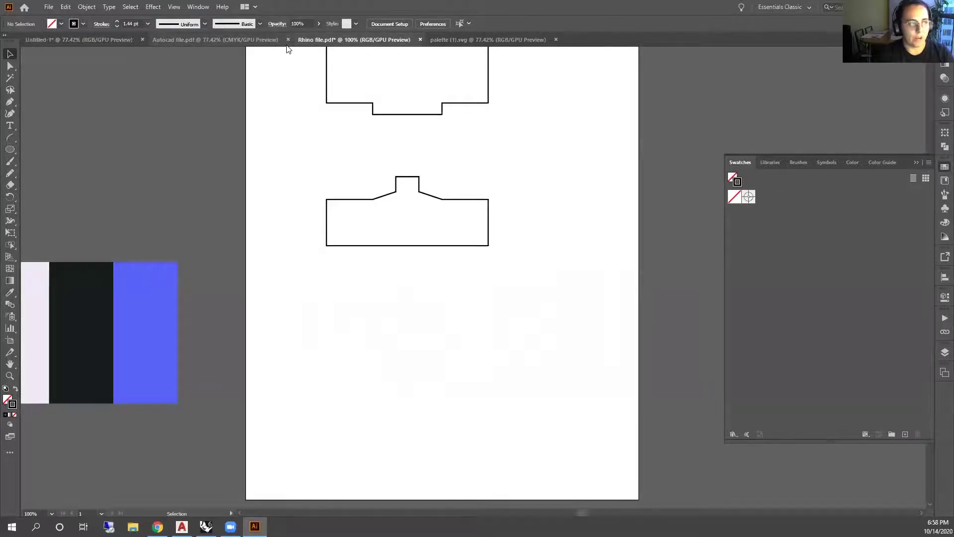
# Create a new pattern and review its tile type and copy-count options, keeping Grid and 5 x 5
pyautogui.click(87, 8)
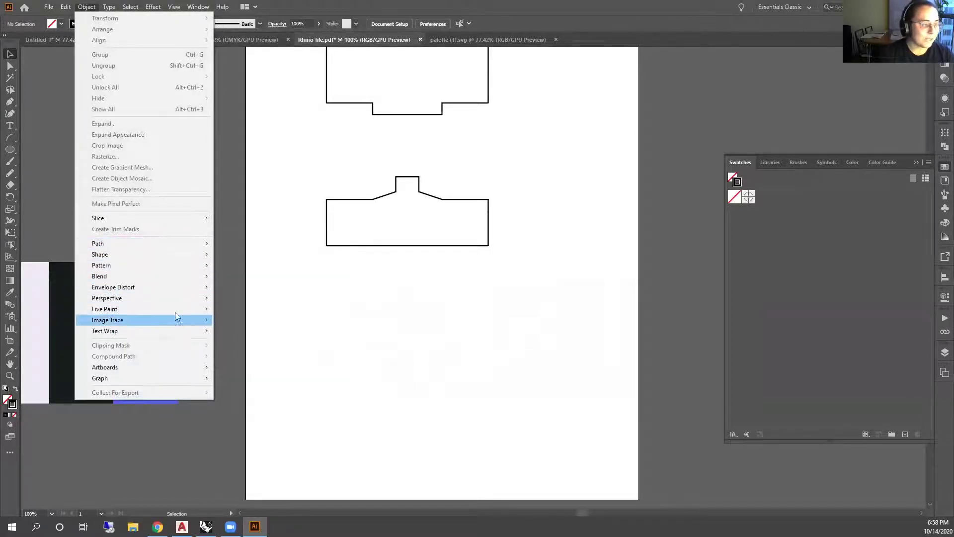
pyautogui.moveTo(173, 265)
pyautogui.click(246, 264)
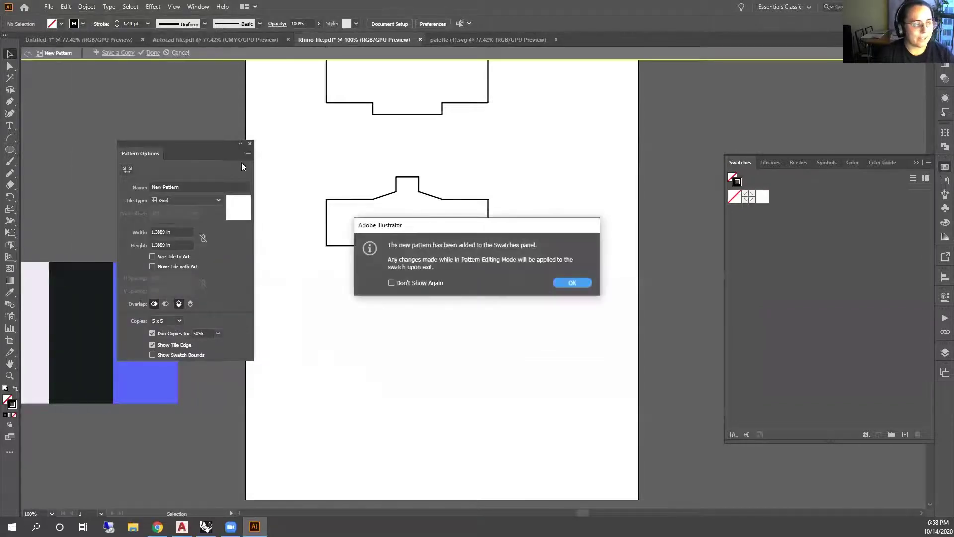
pyautogui.click(575, 282)
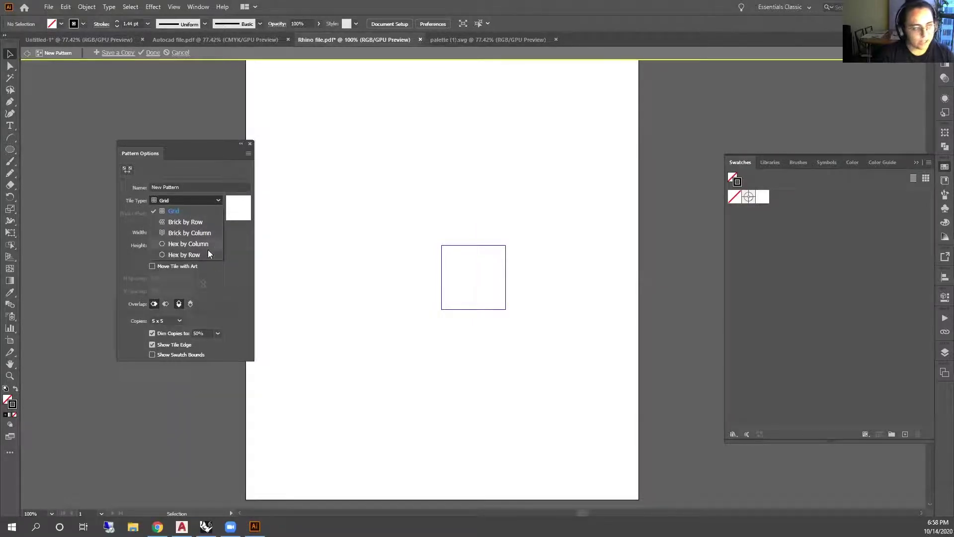
pyautogui.click(199, 171)
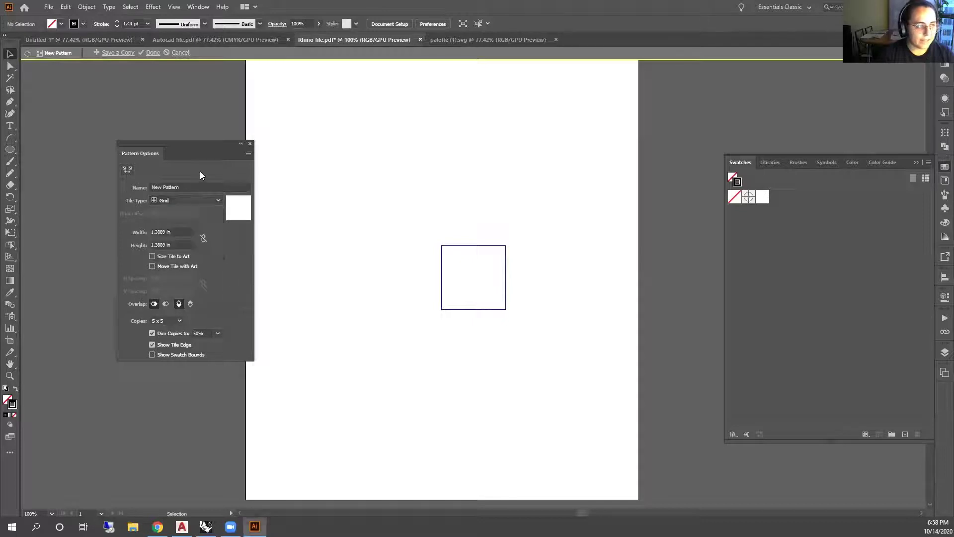
pyautogui.click(169, 323)
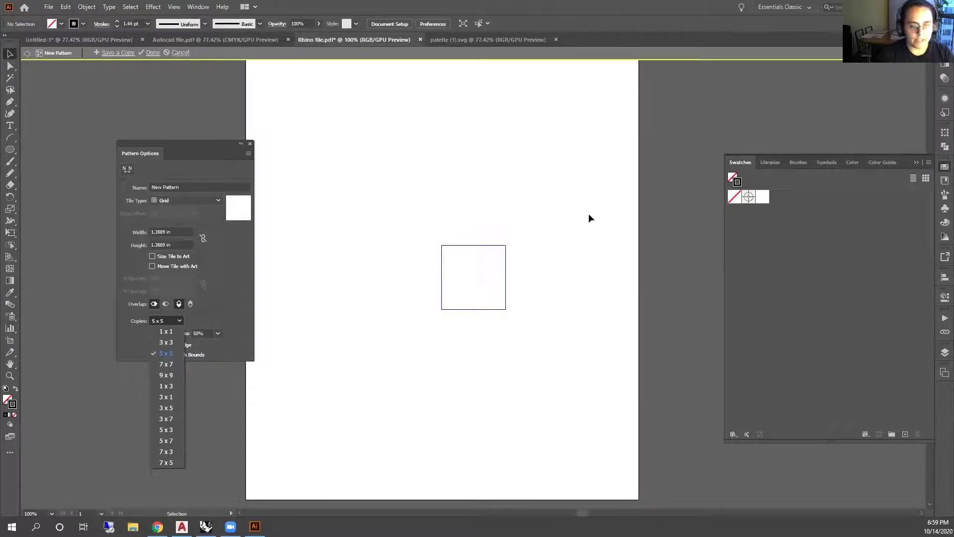
pyautogui.click(250, 139)
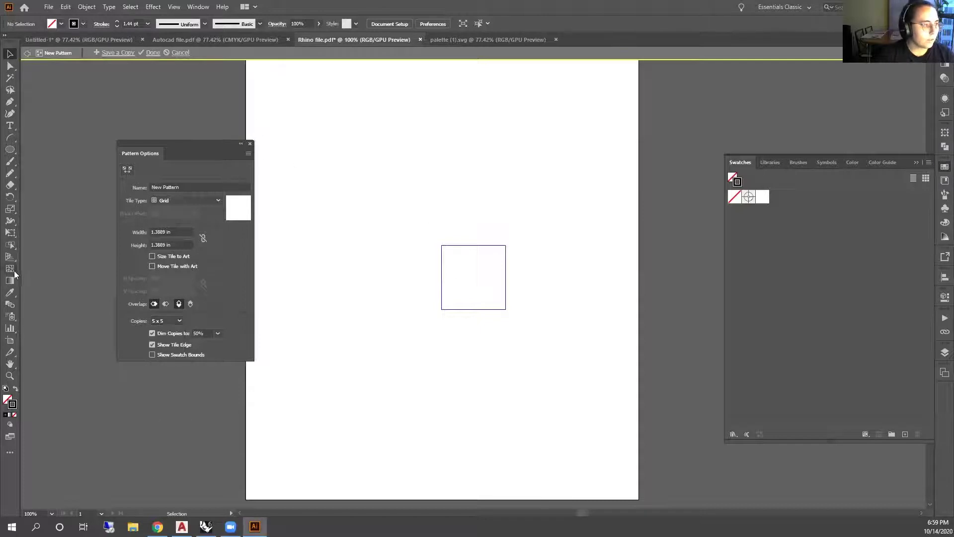
# Draw a circle about 0.06 in wide near the pattern tile's upper-left corner and another about 0.24 in wide toward its upper right
pyautogui.click(10, 149)
pyautogui.scroll(3, 509, 277)
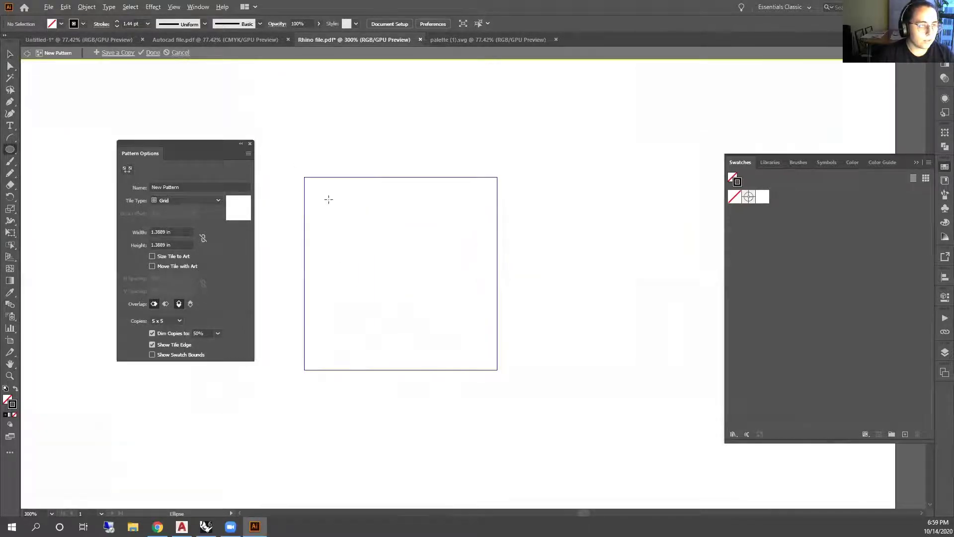
pyautogui.moveTo(338, 205); pyautogui.dragTo(331, 198)
pyautogui.scroll(-3, 366, 215)
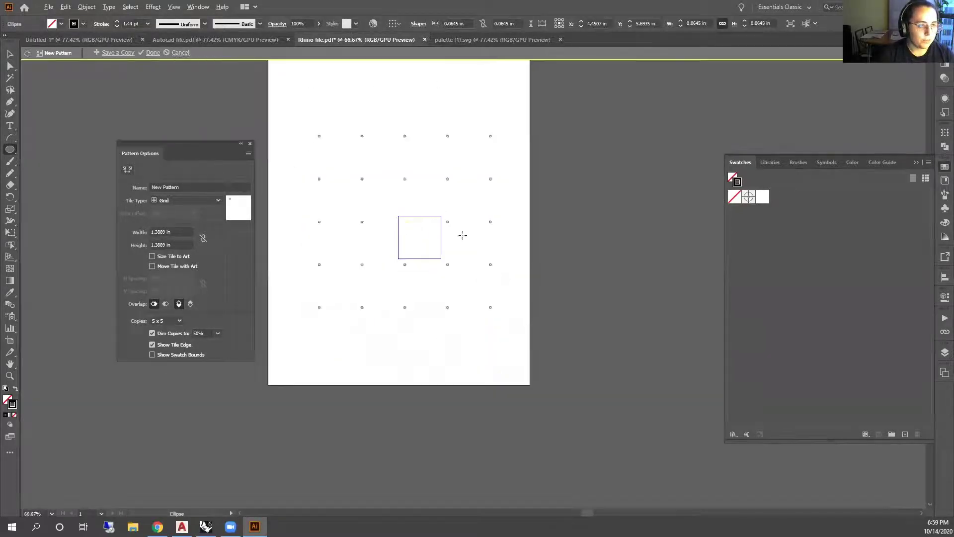
pyautogui.scroll(-1, 451, 259)
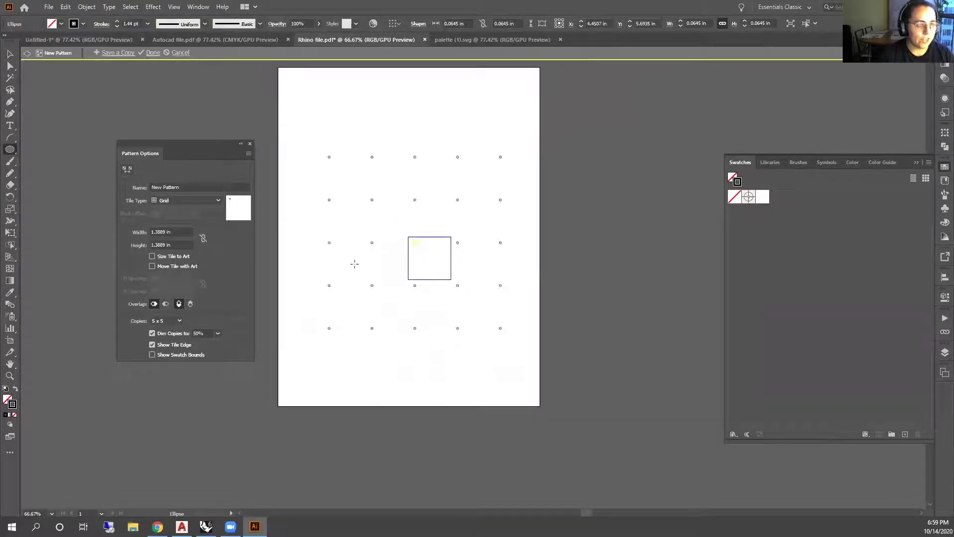
pyautogui.scroll(2, 440, 239)
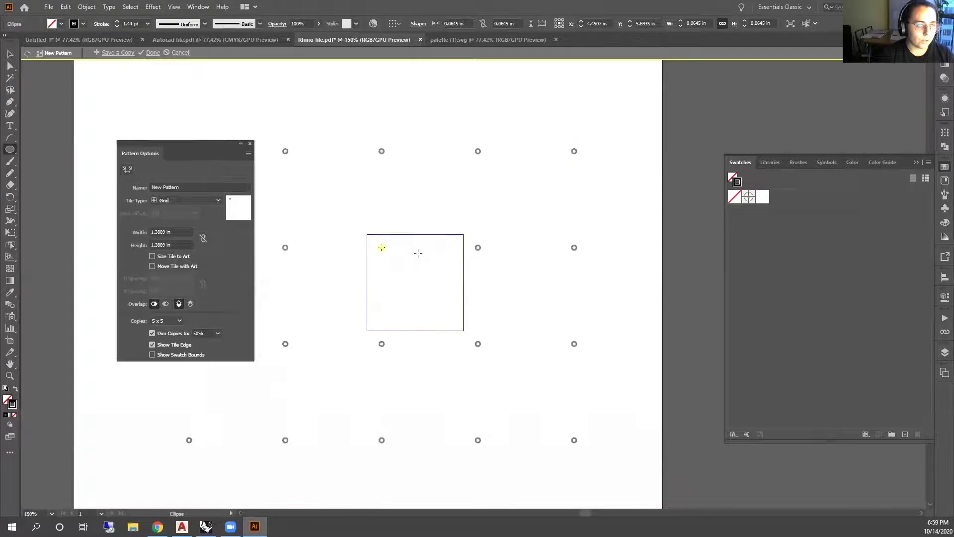
pyautogui.scroll(2, 434, 265)
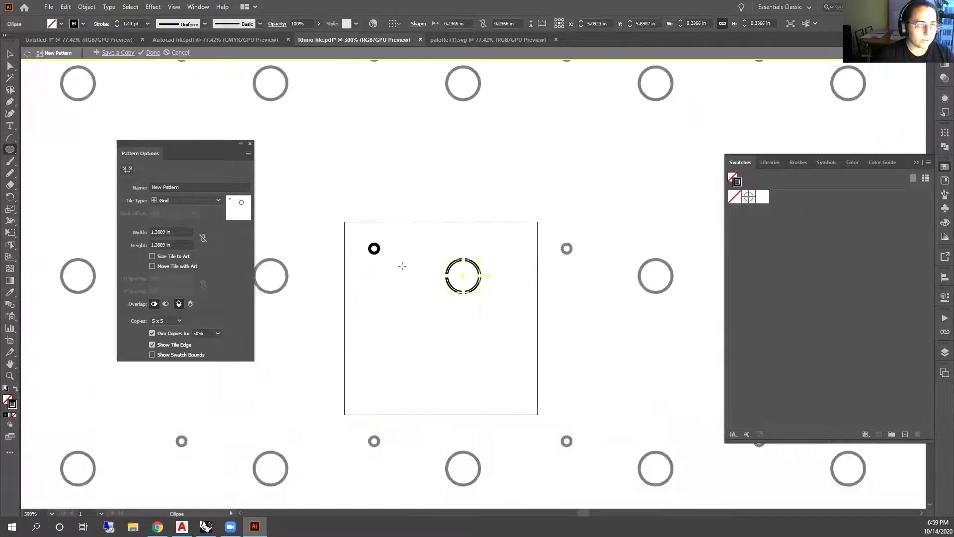
# Fill the rest of the pattern tile with nine more scattered circles of varied sizes
pyautogui.moveTo(451, 238); pyautogui.dragTo(428, 257)
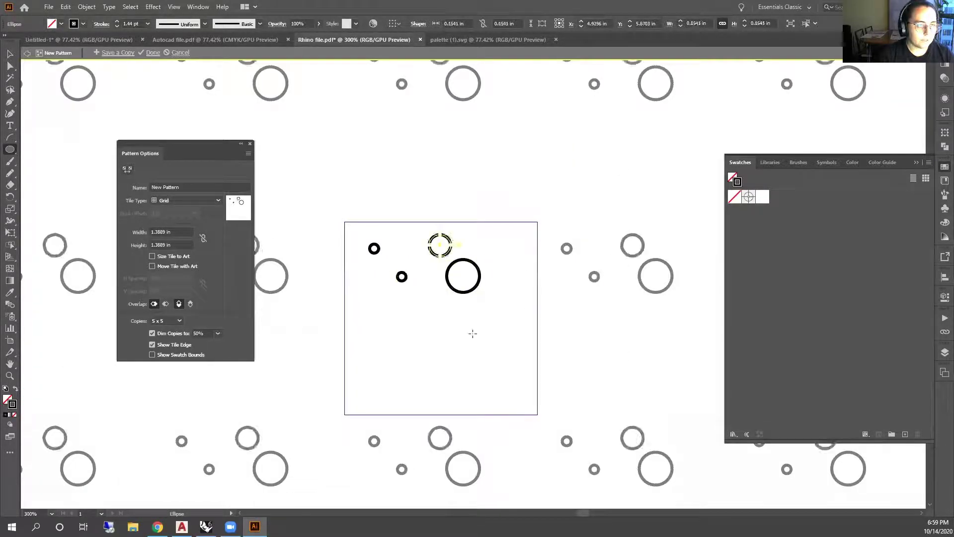
pyautogui.moveTo(464, 363); pyautogui.dragTo(441, 338)
pyautogui.moveTo(370, 332); pyautogui.dragTo(386, 315)
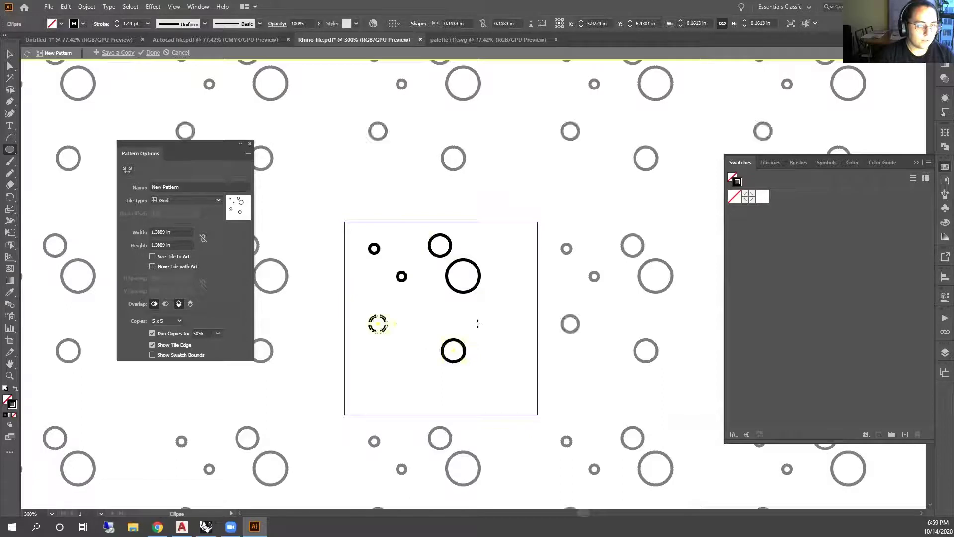
pyautogui.moveTo(499, 338); pyautogui.dragTo(480, 318)
pyautogui.moveTo(415, 409)
pyautogui.mouseDown()
pyautogui.moveTo(389, 383)
pyautogui.moveTo(411, 345)
pyautogui.mouseUp()
pyautogui.moveTo(501, 401); pyautogui.dragTo(482, 383)
pyautogui.moveTo(528, 260); pyautogui.dragTo(508, 240)
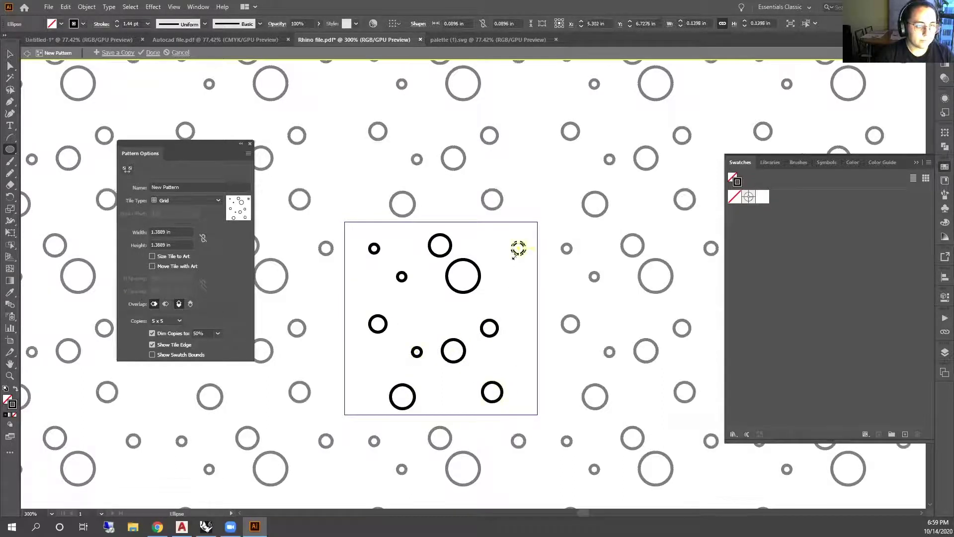
# Recolor the strokes of all the circles in the pattern tile to a light violet-blue
pyautogui.hotkey('ctrl', '1')
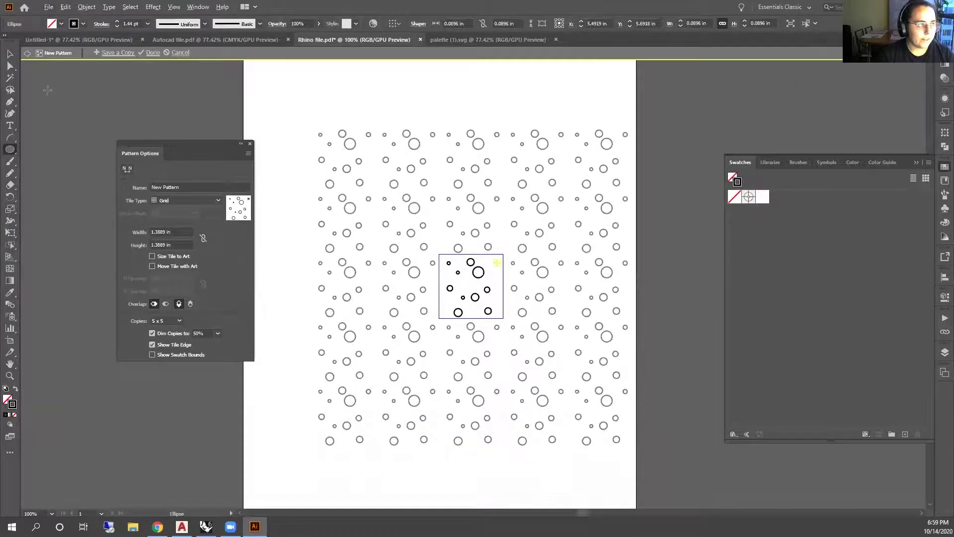
pyautogui.press('v')
pyautogui.hotkey('ctrl', 'a')
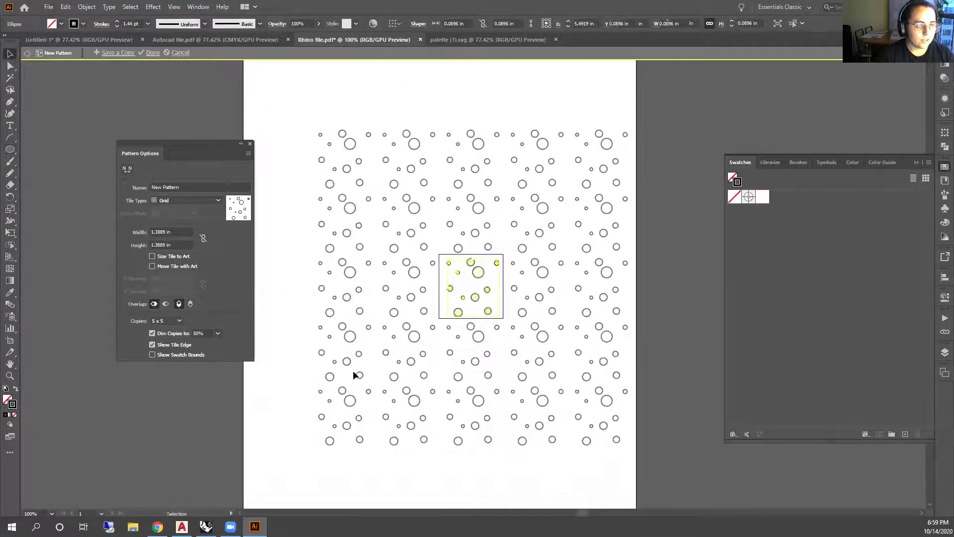
pyautogui.doubleClick(12, 403)
pyautogui.click(430, 240)
pyautogui.moveTo(430, 239)
pyautogui.mouseDown()
pyautogui.moveTo(460, 245)
pyautogui.moveTo(404, 232)
pyautogui.moveTo(396, 211)
pyautogui.mouseUp()
pyautogui.click(580, 201)
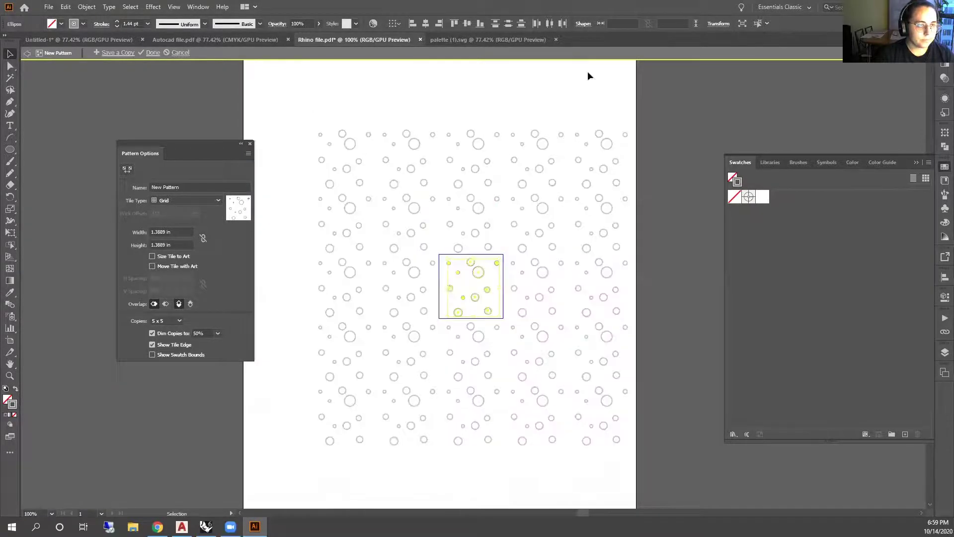
pyautogui.click(683, 242)
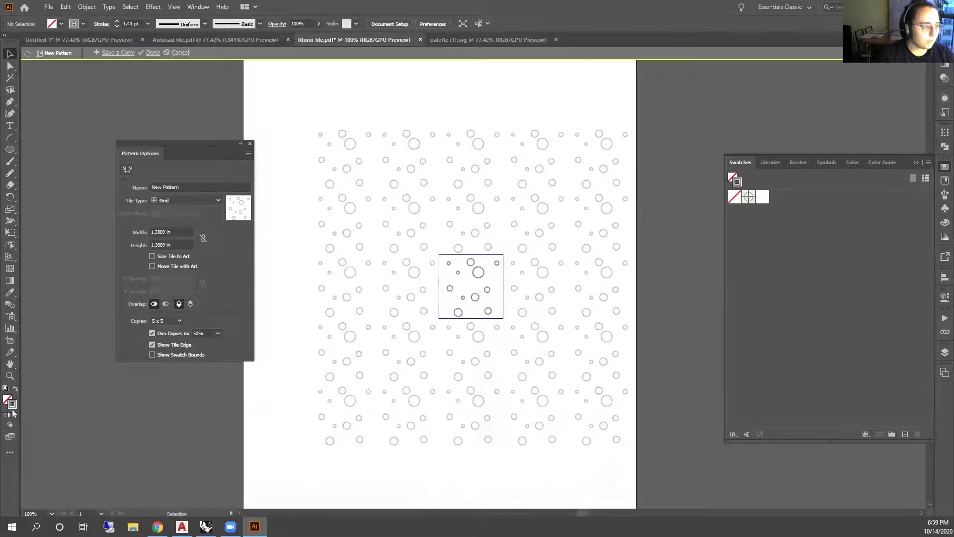
# With no circles selected, set the stroke color to dark blue 2121cc and fine-tune the shade
pyautogui.doubleClick(12, 407)
pyautogui.click(452, 221)
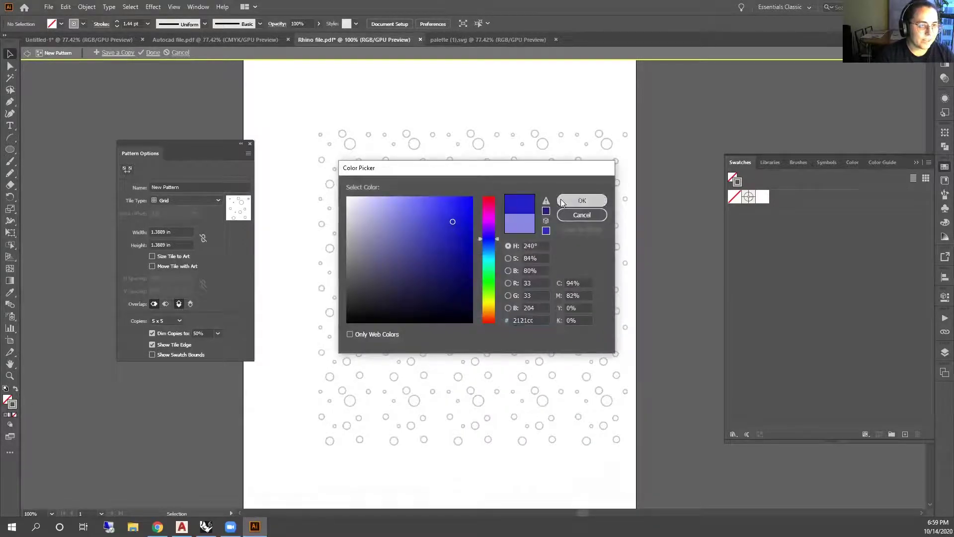
pyautogui.click(563, 201)
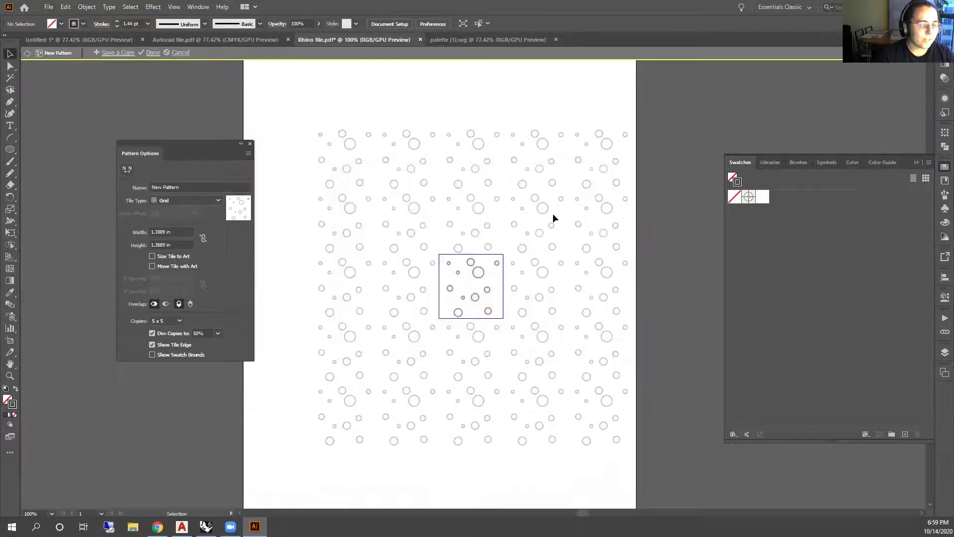
pyautogui.doubleClick(13, 408)
pyautogui.moveTo(451, 220)
pyautogui.mouseDown()
pyautogui.moveTo(454, 232)
pyautogui.moveTo(454, 215)
pyautogui.mouseUp()
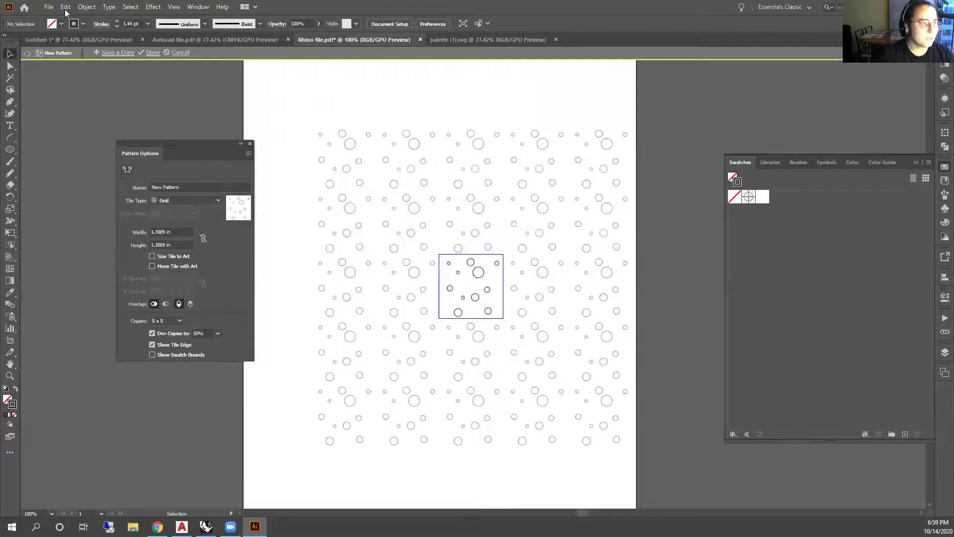
pyautogui.click(86, 7)
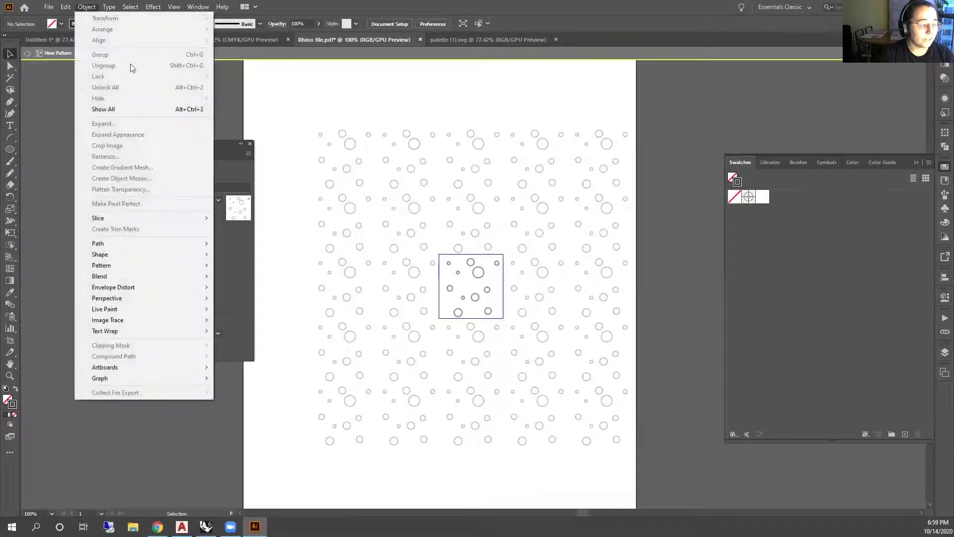
pyautogui.moveTo(66, 5)
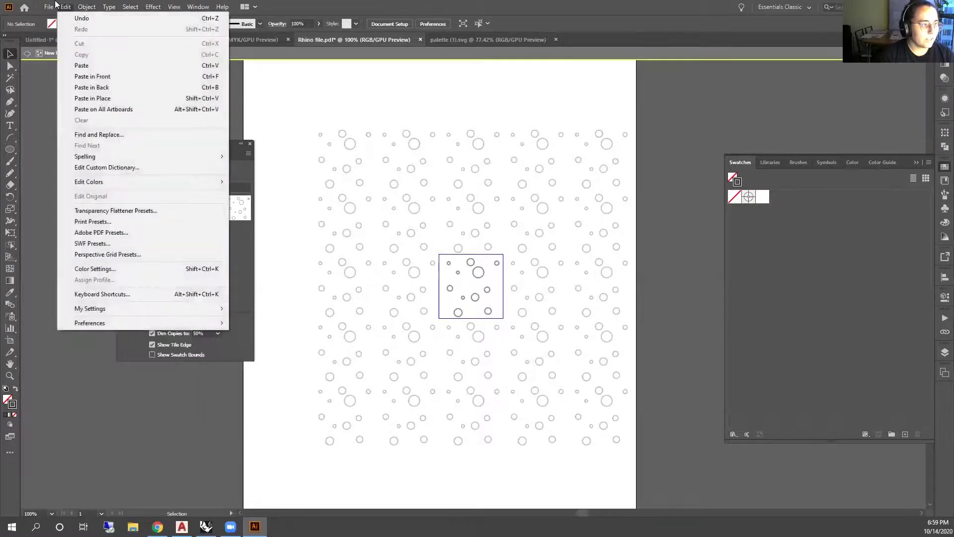
# Examine the Color Settings dialog and the Edit Colors options without changing anything
pyautogui.moveTo(112, 182)
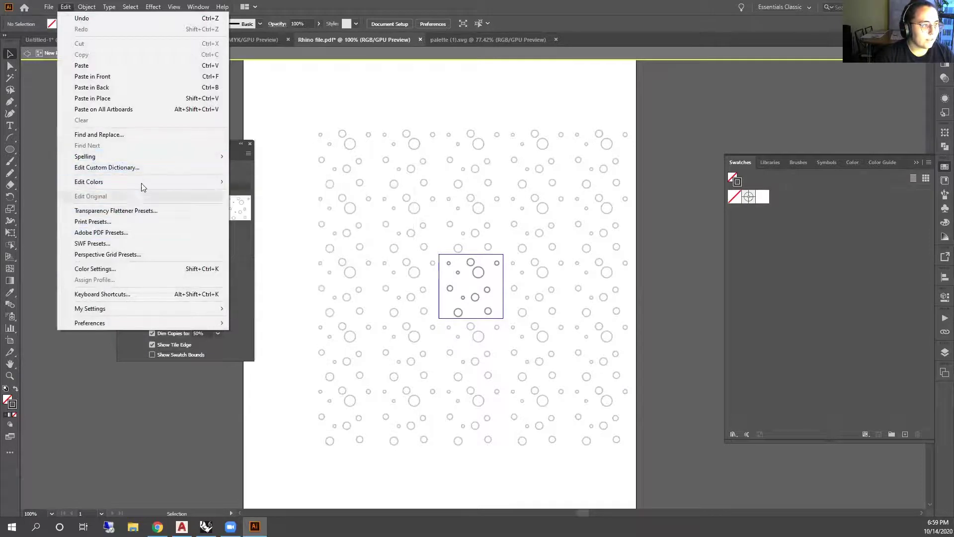
pyautogui.click(140, 267)
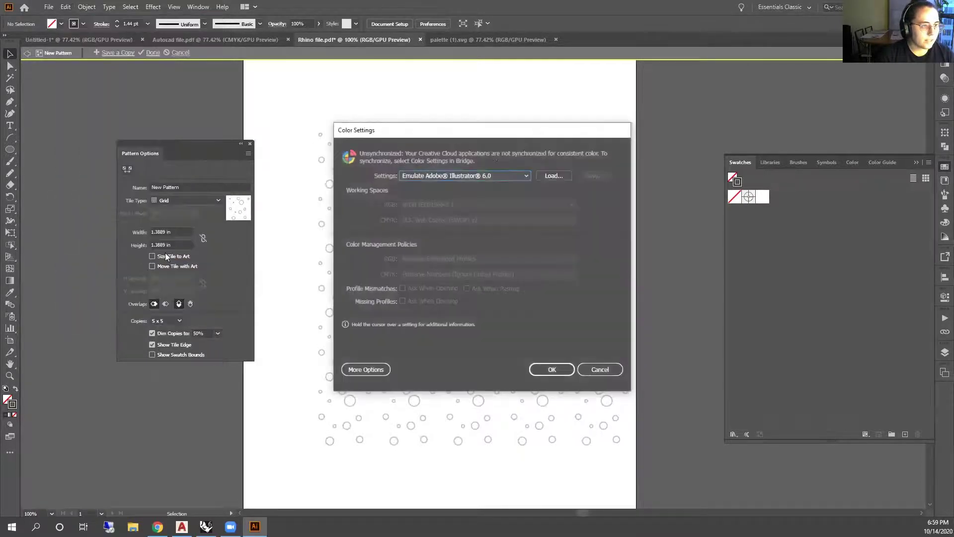
pyautogui.click(599, 369)
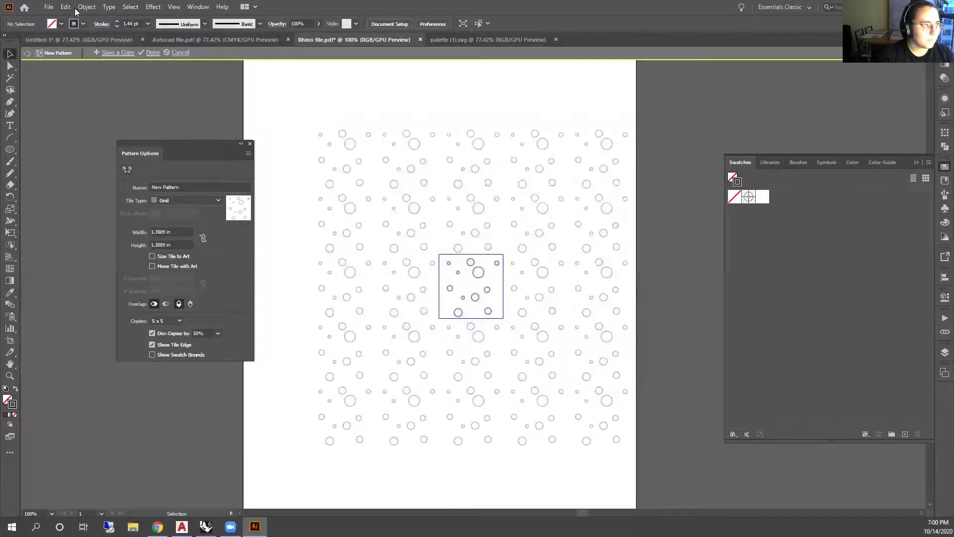
pyautogui.click(67, 7)
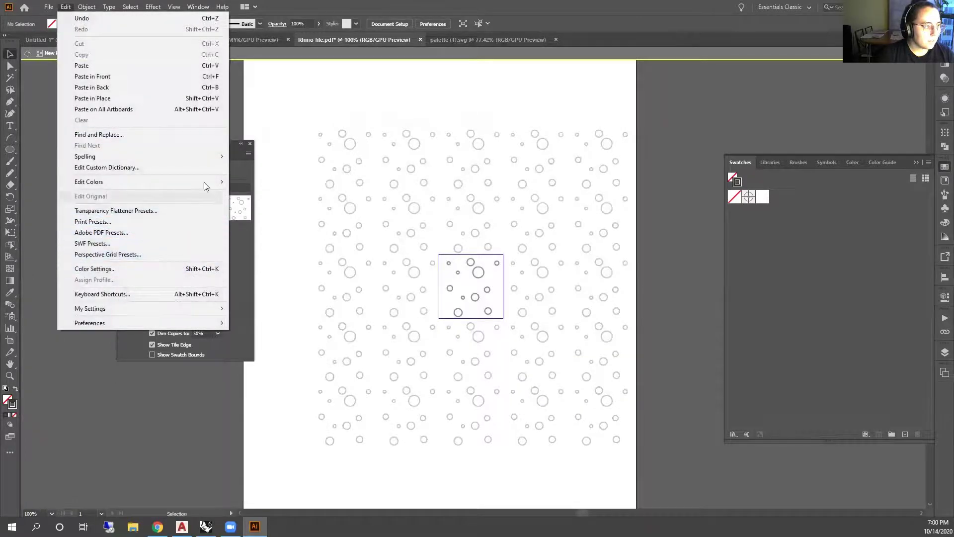
pyautogui.moveTo(204, 183)
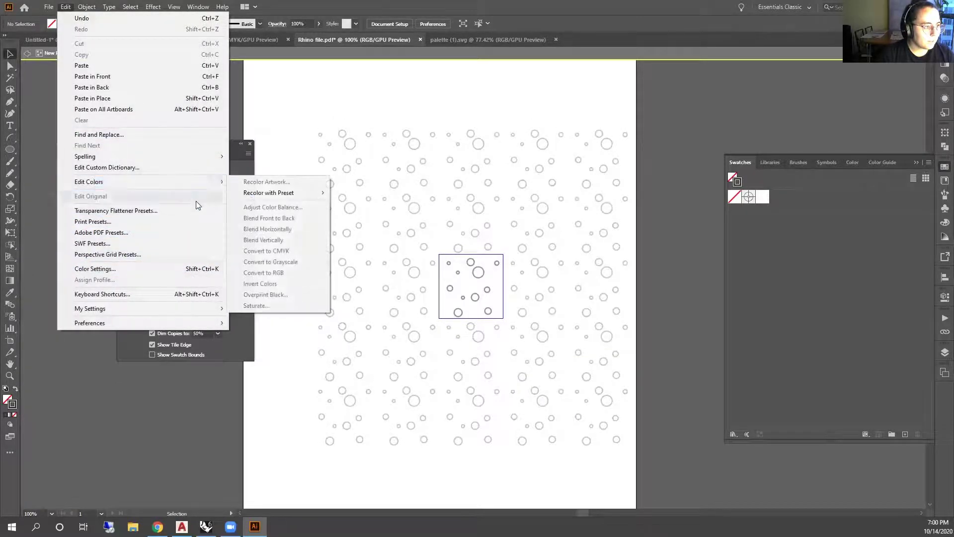
pyautogui.moveTo(176, 304)
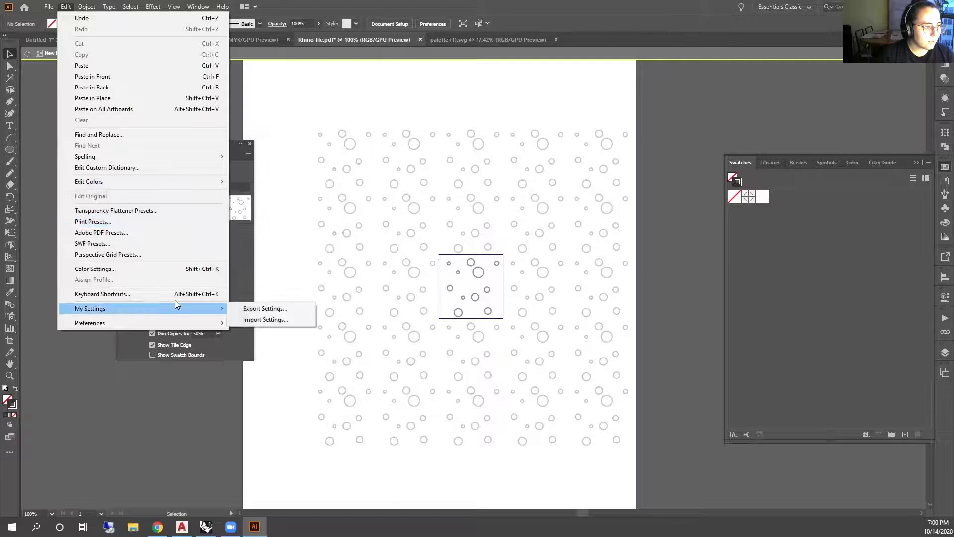
pyautogui.click(171, 269)
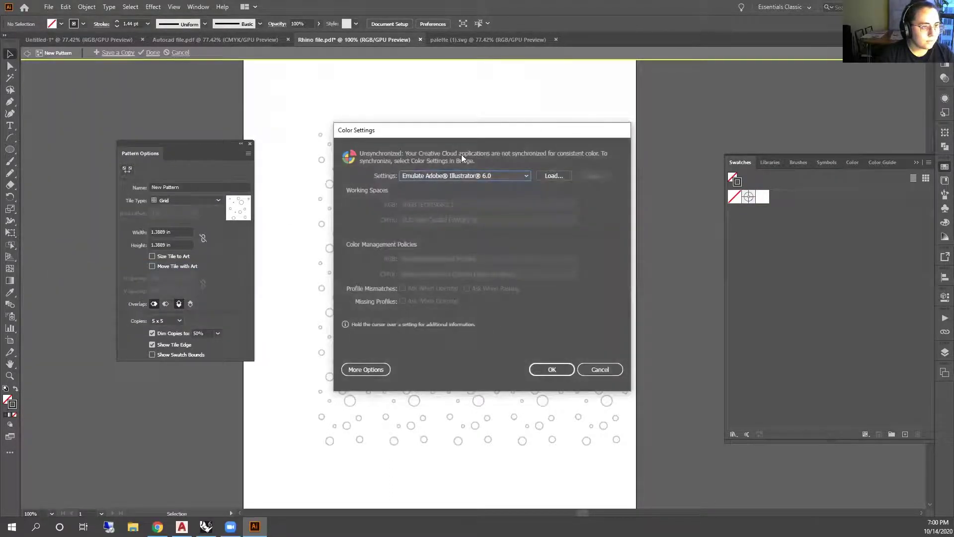
pyautogui.click(596, 370)
pyautogui.click(81, 7)
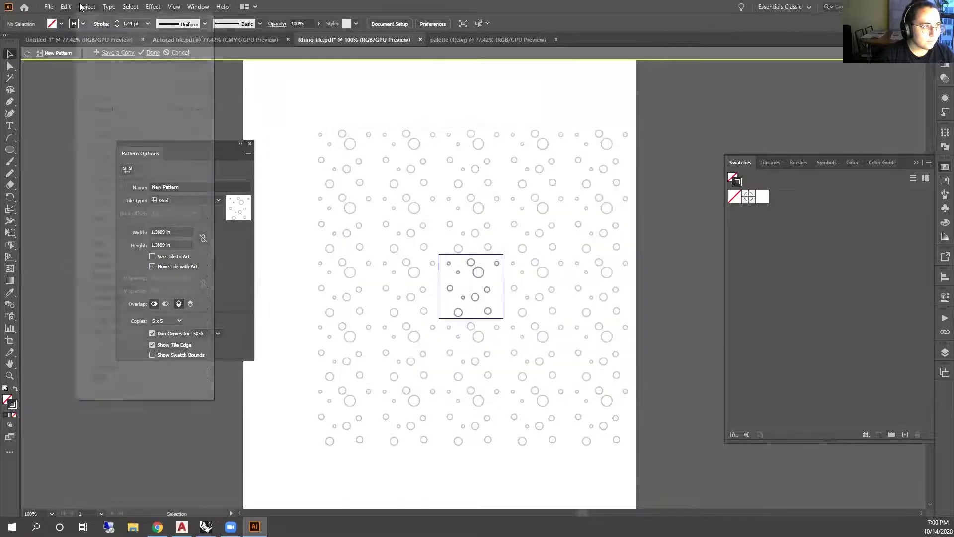
pyautogui.moveTo(41, 8)
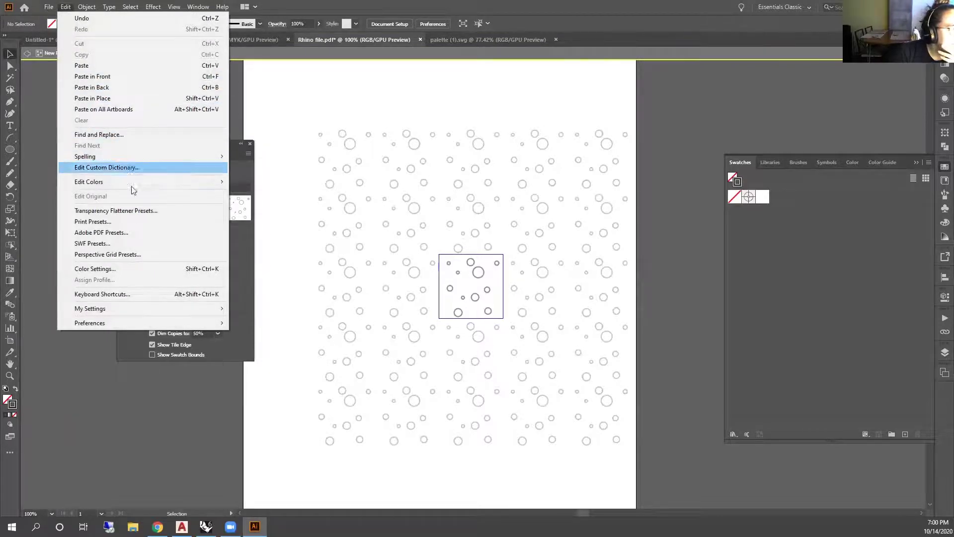
pyautogui.moveTo(147, 323)
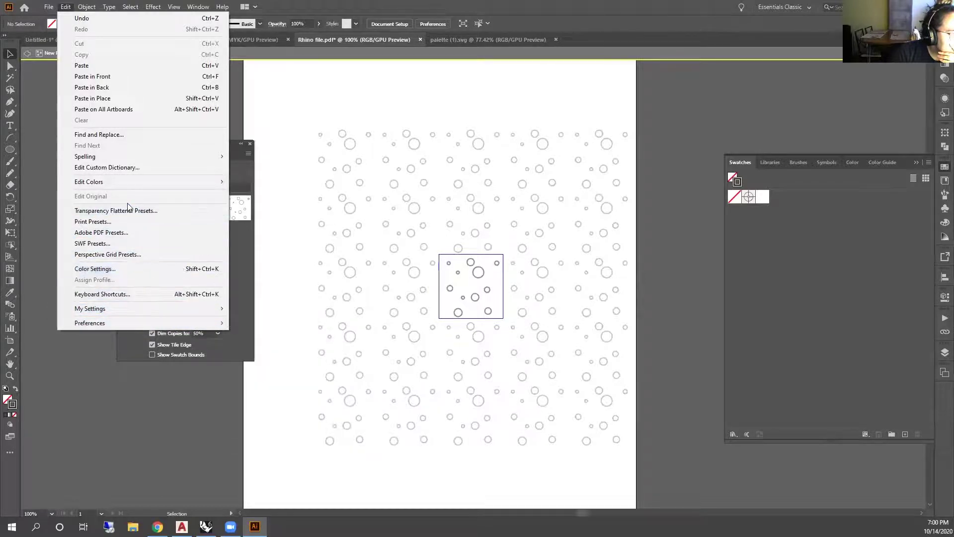
pyautogui.moveTo(119, 187)
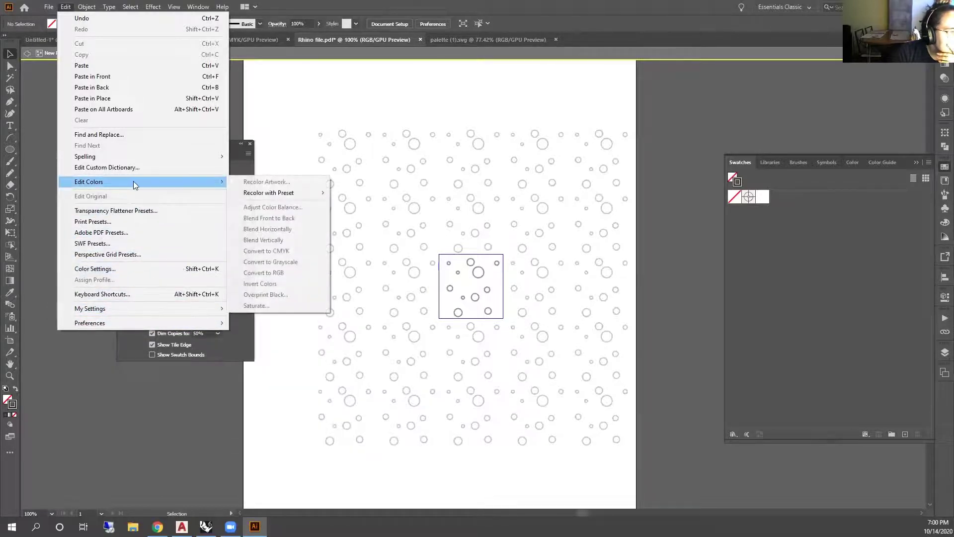
pyautogui.click(66, 7)
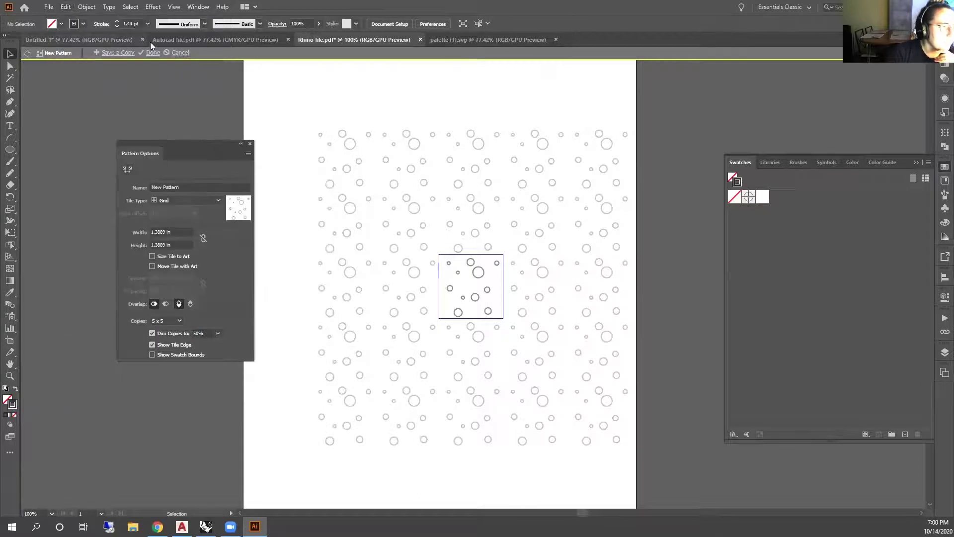
# Cancel the new pattern and confirm the color settings with the Emulate Adobe Illustrator 6.0 preset
pyautogui.click(172, 52)
pyautogui.click(67, 7)
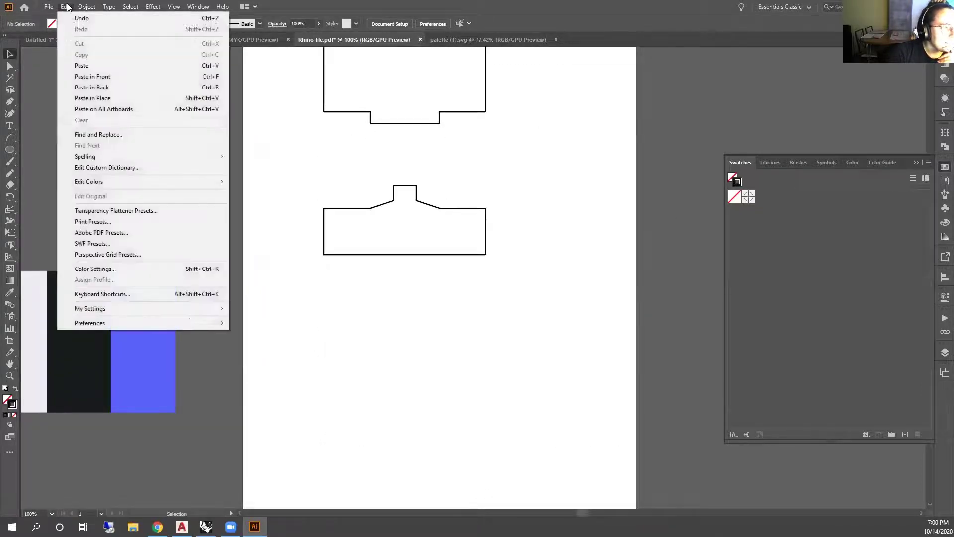
pyautogui.click(165, 268)
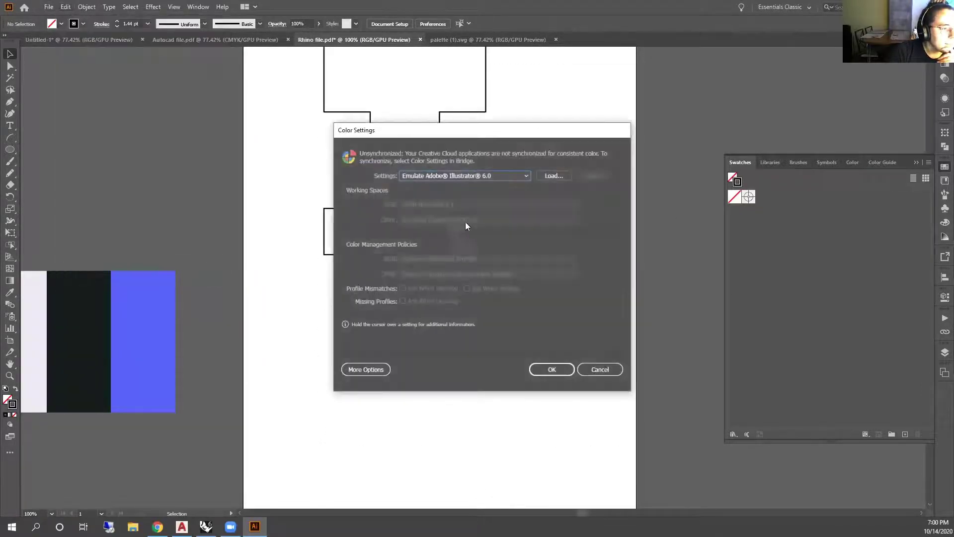
pyautogui.click(487, 177)
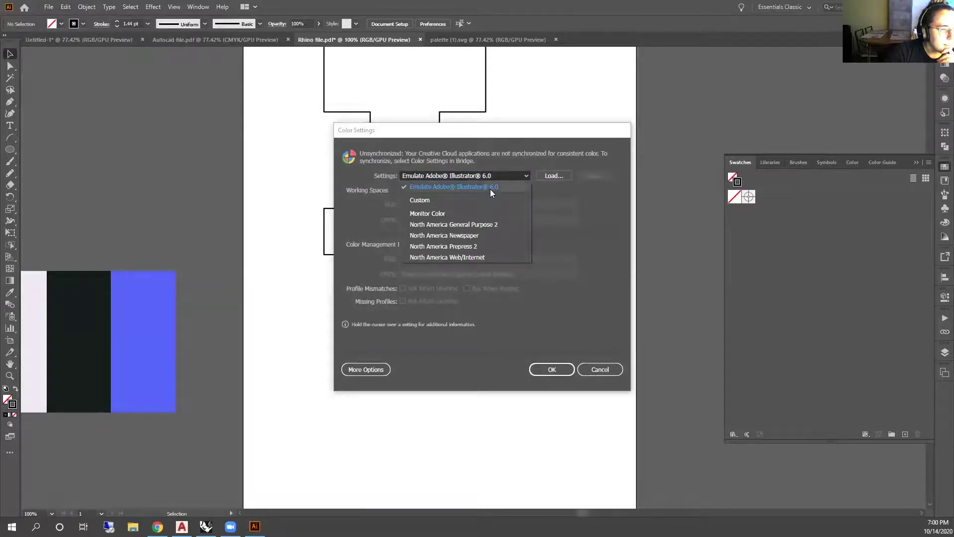
pyautogui.click(486, 187)
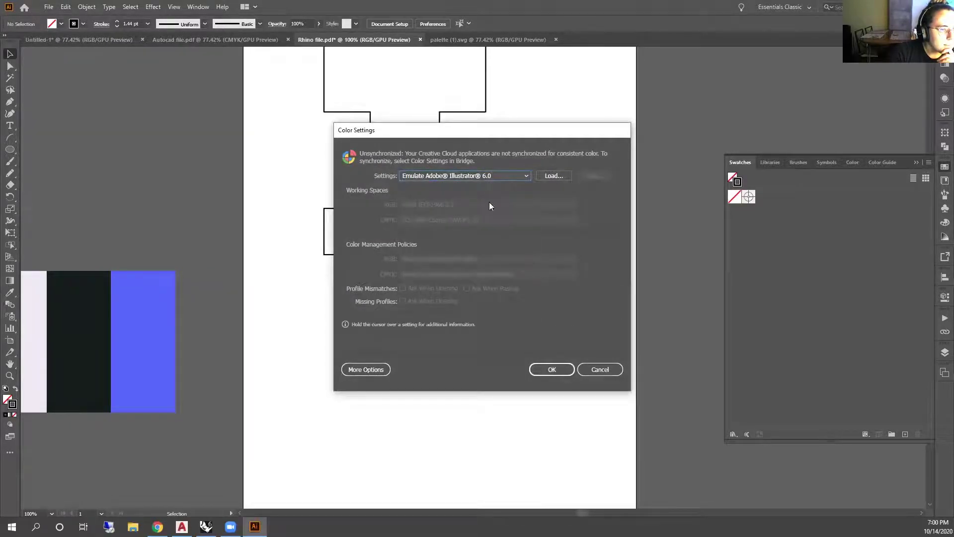
pyautogui.click(543, 370)
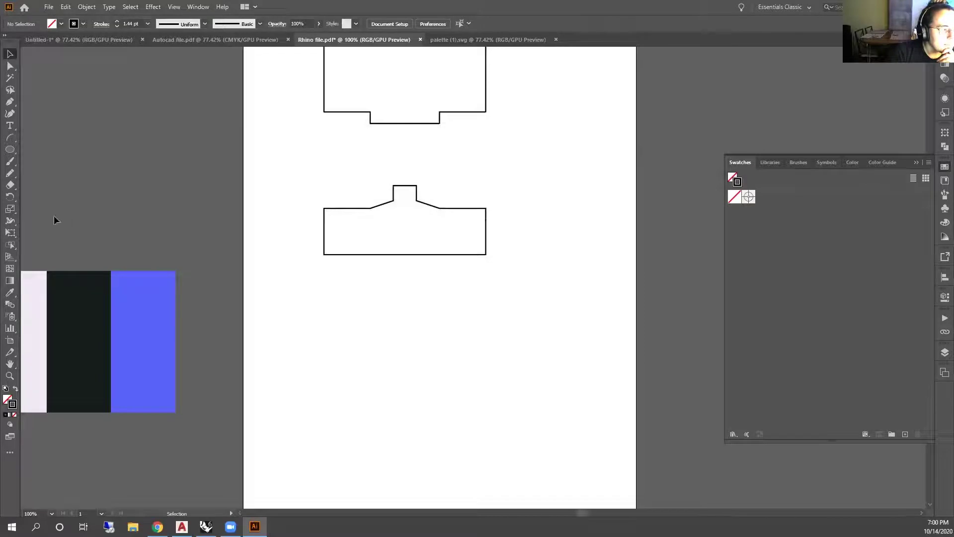
# Try to recolor the stroke of the elevation's lower path to blue 0000ef
pyautogui.moveTo(487, 281); pyautogui.dragTo(429, 243)
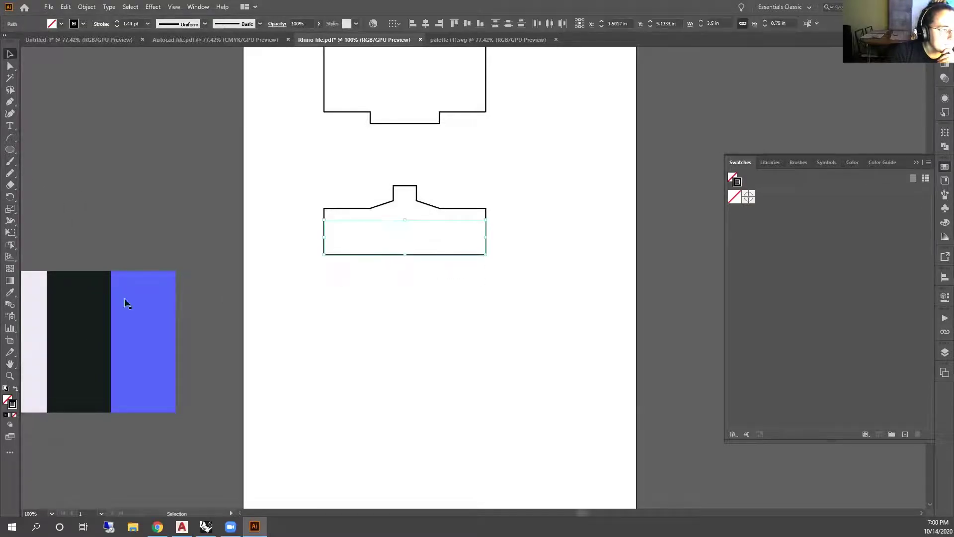
pyautogui.doubleClick(13, 405)
pyautogui.click(470, 202)
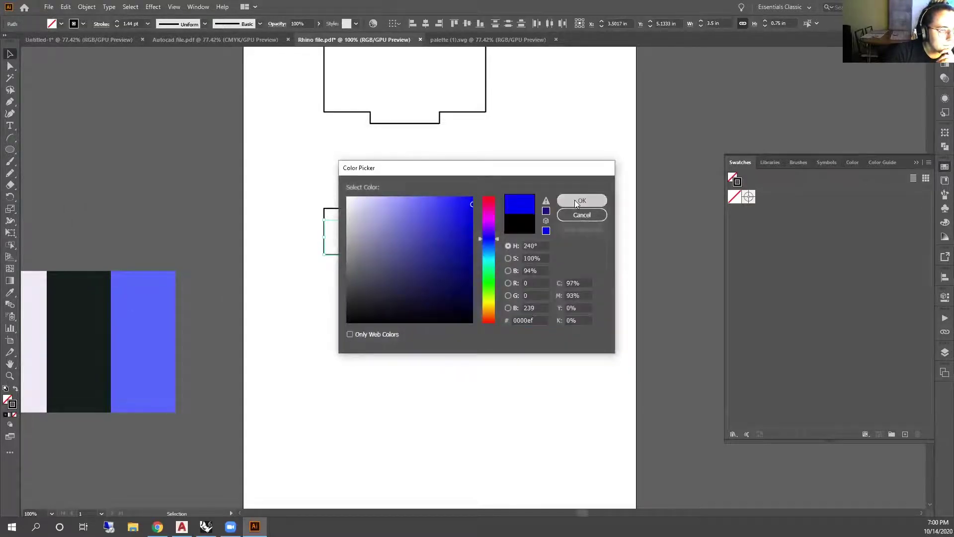
pyautogui.click(575, 201)
# Try to recolor only the short vertical line on the elevation's right side to a blue stroke
pyautogui.scroll(2, 506, 249)
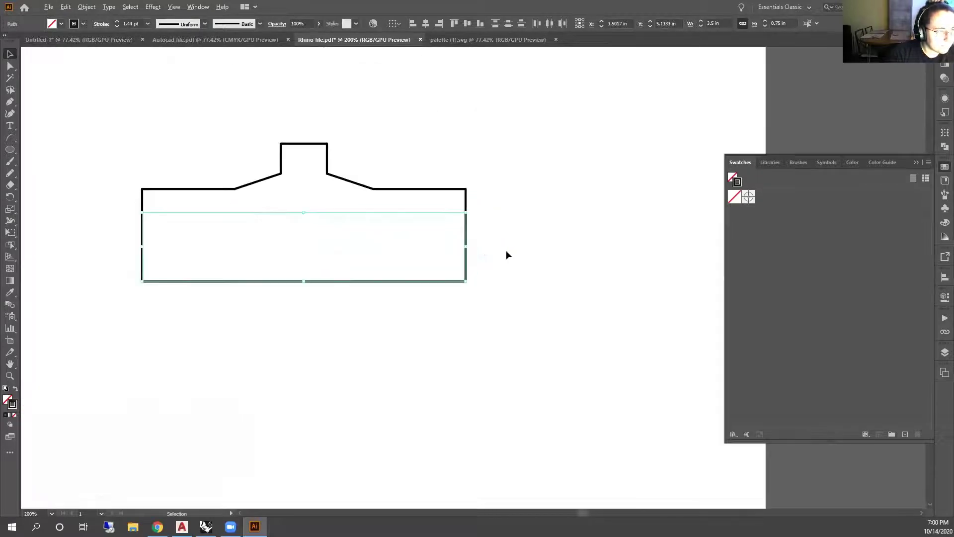
pyautogui.moveTo(462, 261); pyautogui.dragTo(371, 242)
pyautogui.doubleClick(13, 404)
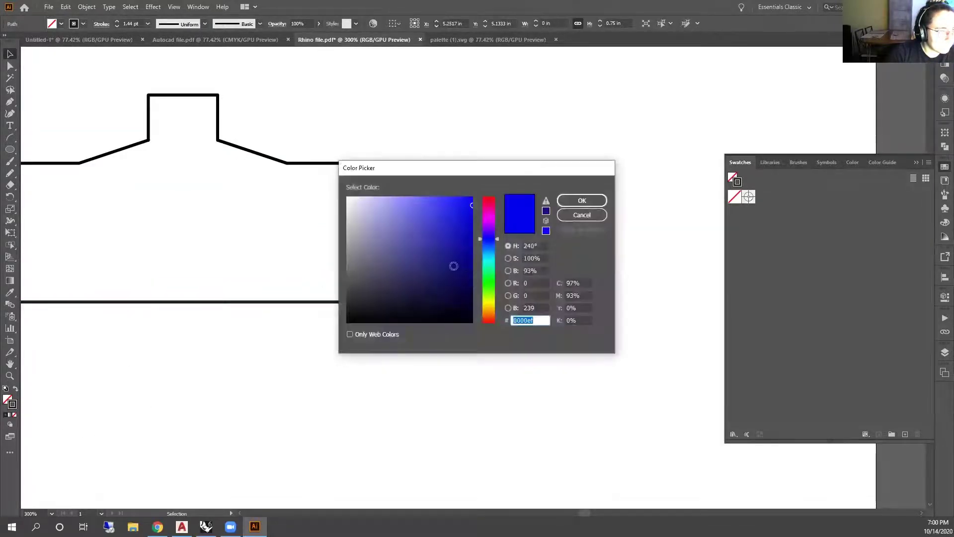
pyautogui.click(456, 215)
pyautogui.click(578, 201)
pyautogui.scroll(-2, 434, 232)
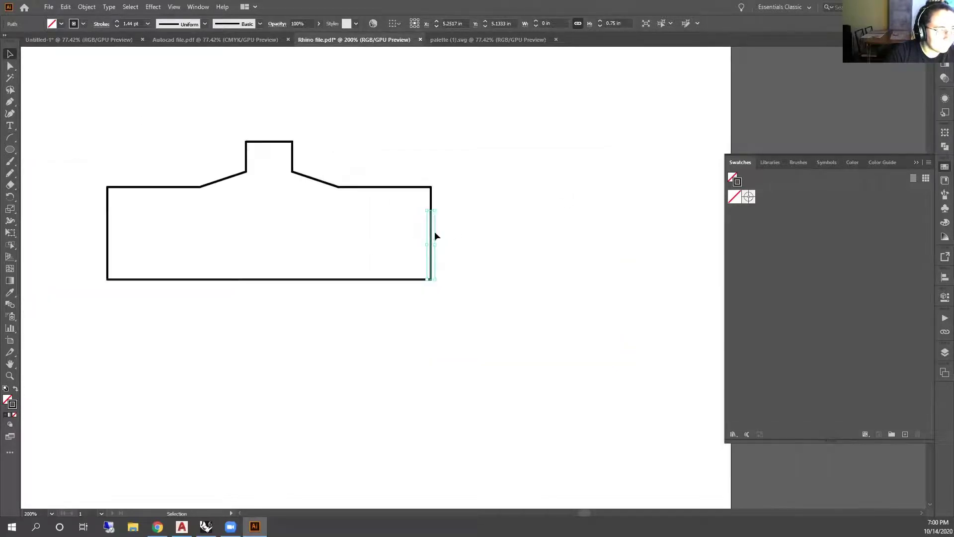
pyautogui.scroll(1, 466, 219)
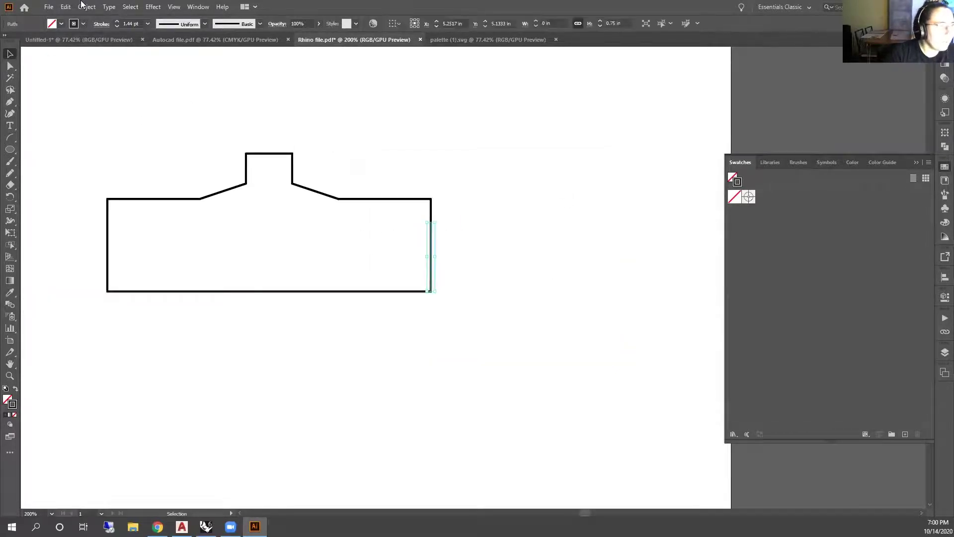
# Convert the color of the selected vertical line on the elevation's right side to RGB
pyautogui.click(87, 7)
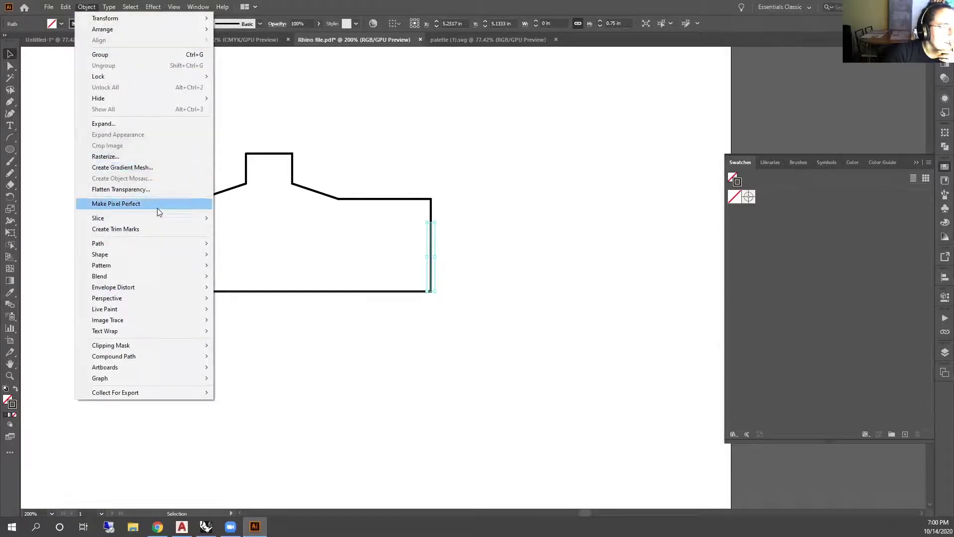
pyautogui.moveTo(66, 7)
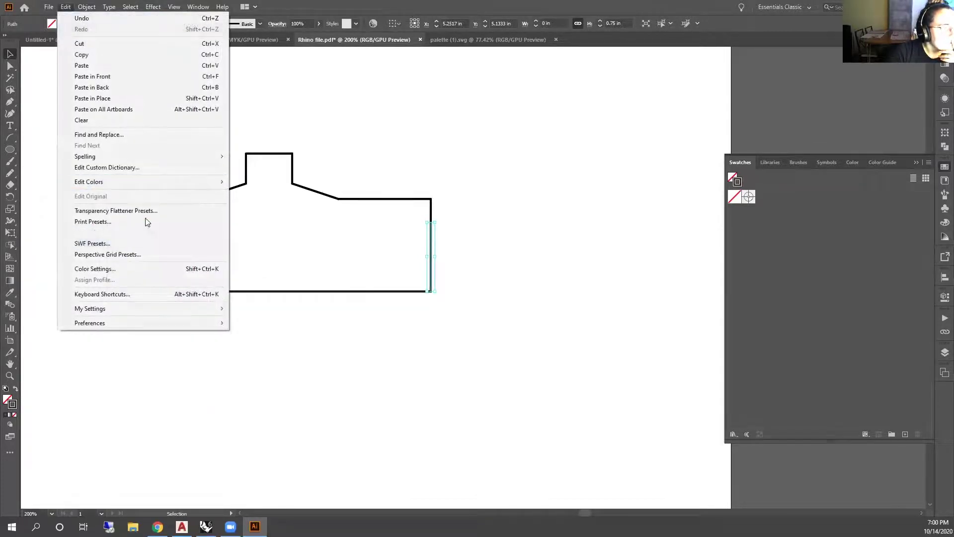
pyautogui.moveTo(143, 182)
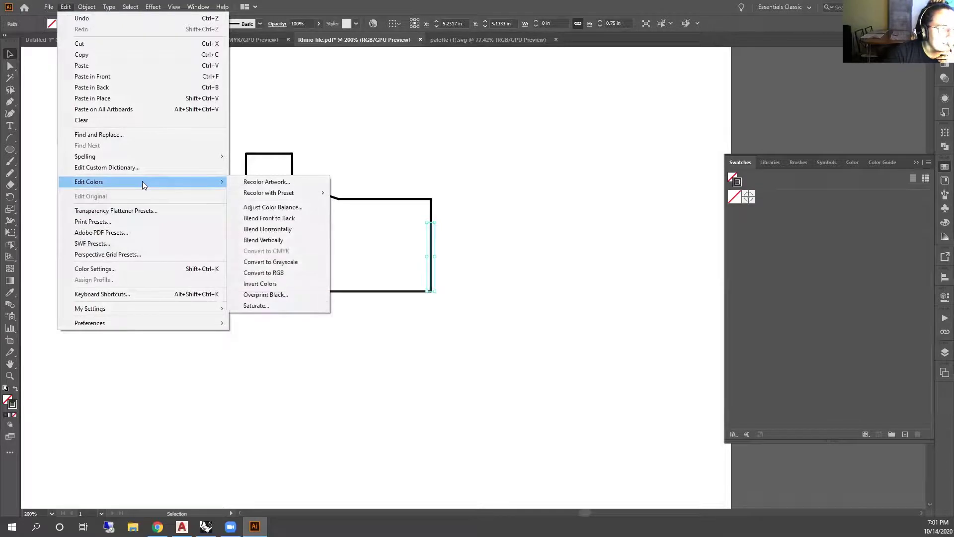
pyautogui.click(304, 273)
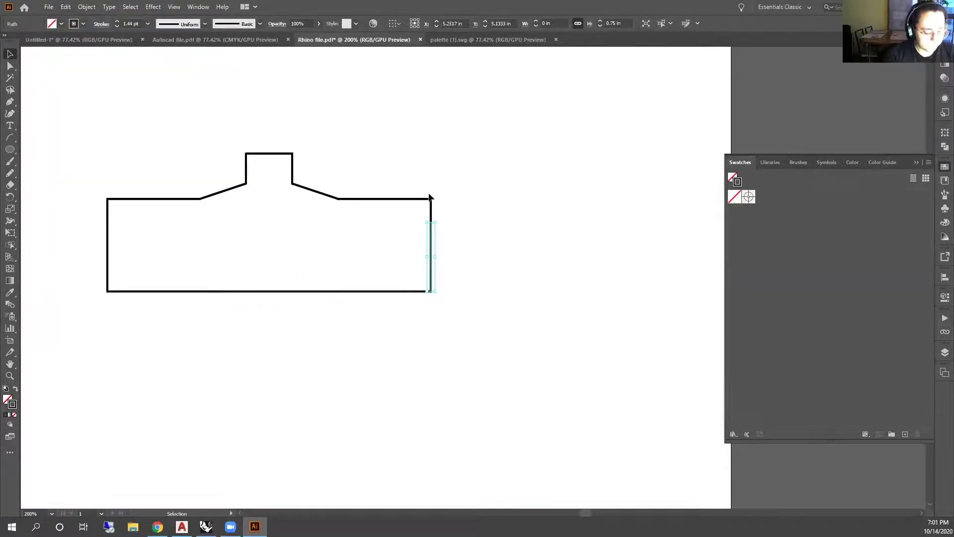
# Select all artwork in the document, convert its colors to RGB, and clear the selection
pyautogui.hotkey('ctrl', '-')
pyautogui.hotkey('ctrl', '-')
pyautogui.hotkey('ctrl', '-')
pyautogui.hotkey('ctrl', 'a')
pyautogui.click(89, 6)
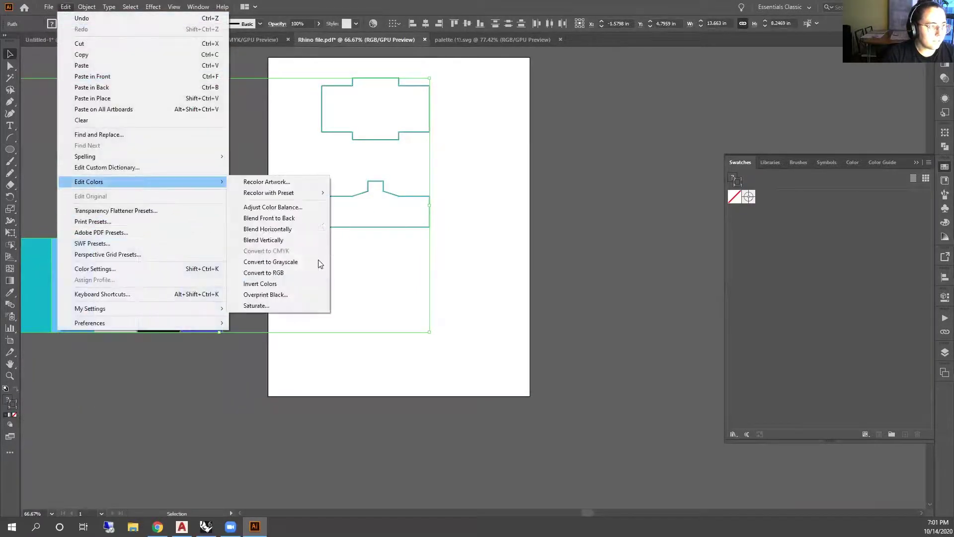
pyautogui.click(299, 272)
pyautogui.click(369, 222)
# Set the stroke of the vertical line on the elevation's right side to a dark blue
pyautogui.hotkey('ctrl', '+')
pyautogui.hotkey('ctrl', '+')
pyautogui.hotkey('ctrl', '+')
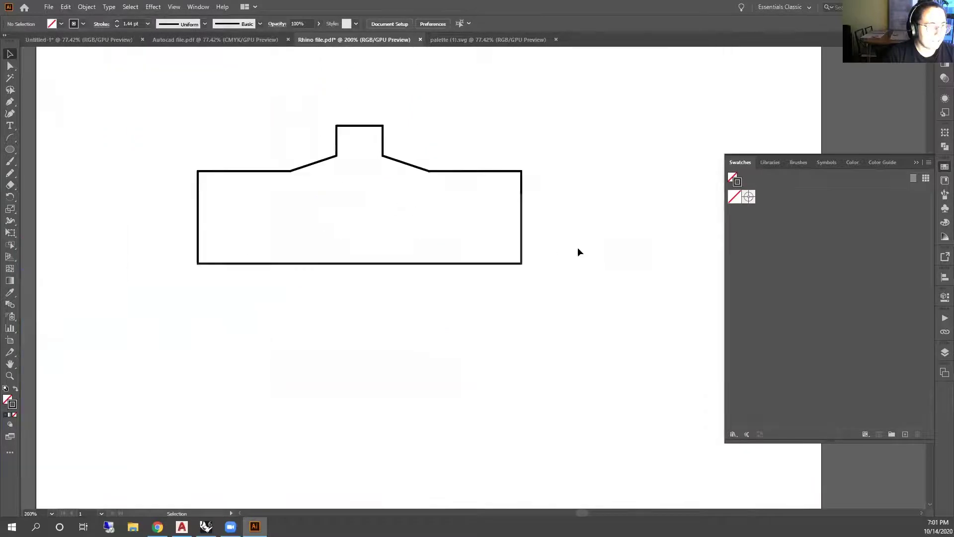
pyautogui.click(521, 229)
pyautogui.doubleClick(14, 406)
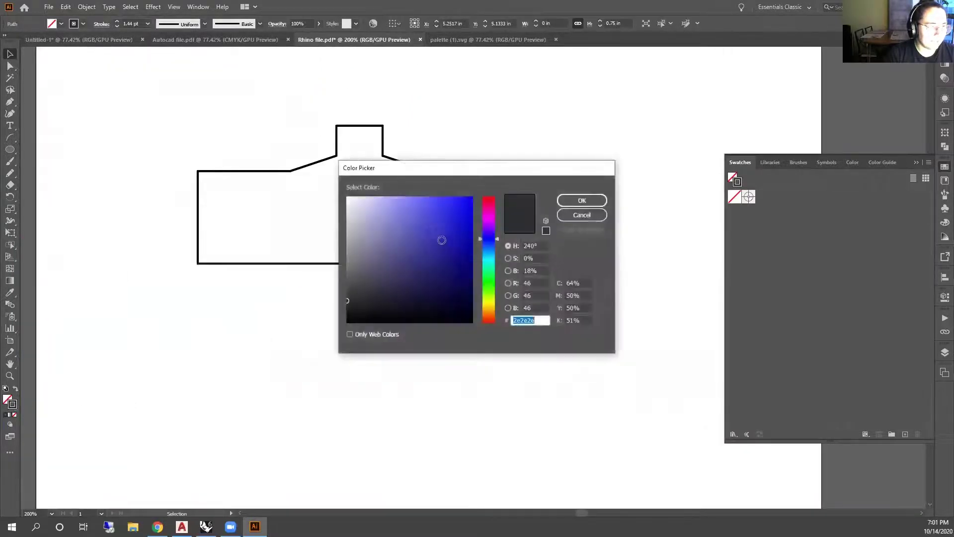
pyautogui.click(464, 221)
pyautogui.click(568, 202)
pyautogui.click(554, 207)
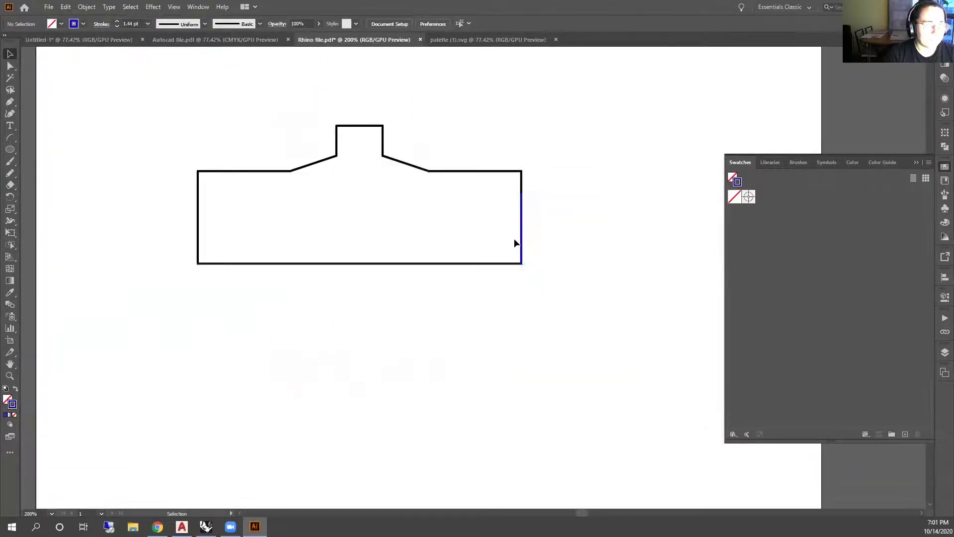
pyautogui.scroll(3, 513, 240)
pyautogui.scroll(-3, 583, 267)
pyautogui.scroll(-3, 520, 267)
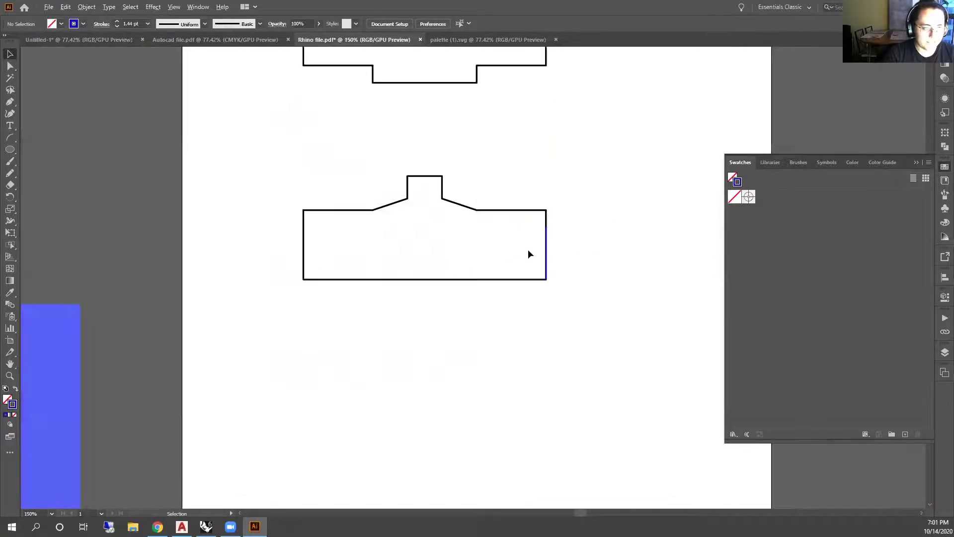
pyautogui.scroll(1, 558, 236)
pyautogui.click(78, 7)
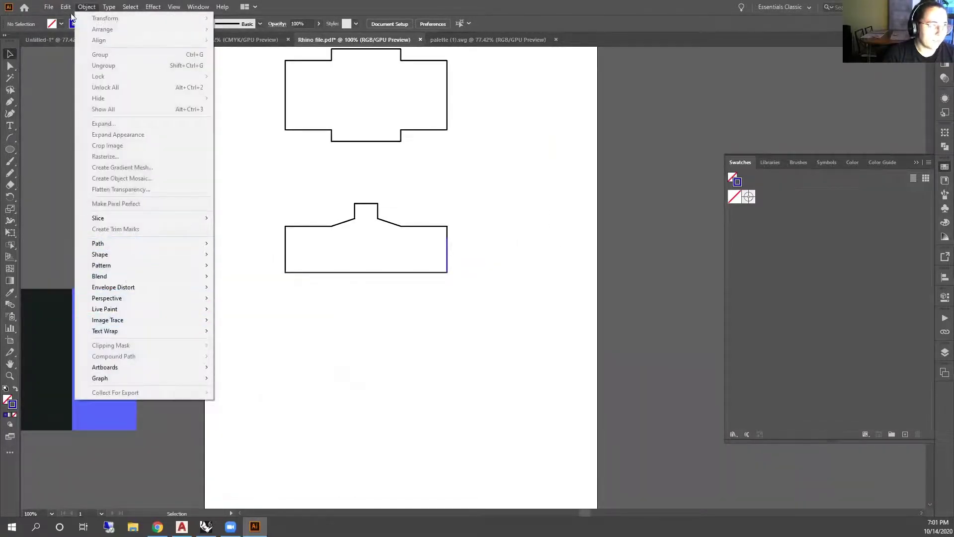
pyautogui.moveTo(66, 7)
pyautogui.moveTo(109, 6)
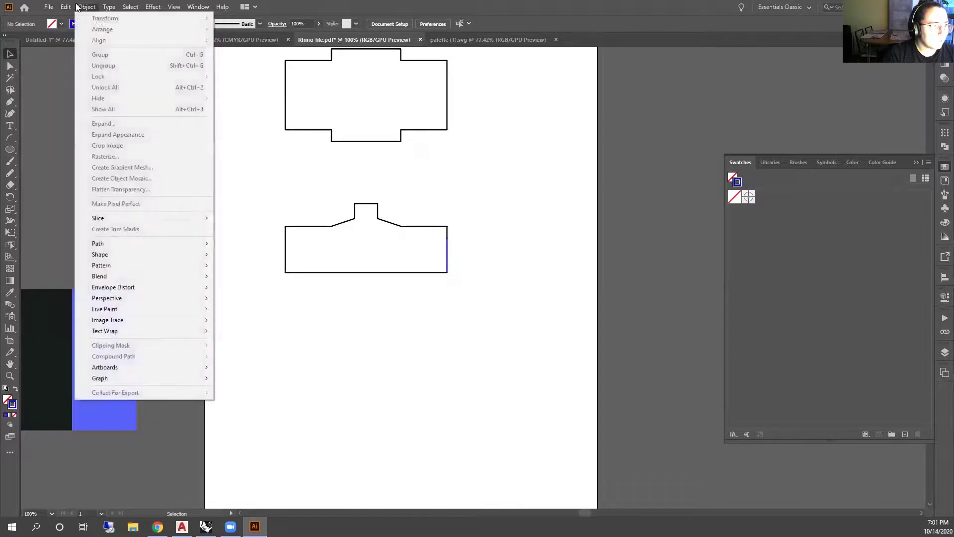
pyautogui.click(241, 154)
pyautogui.click(83, 8)
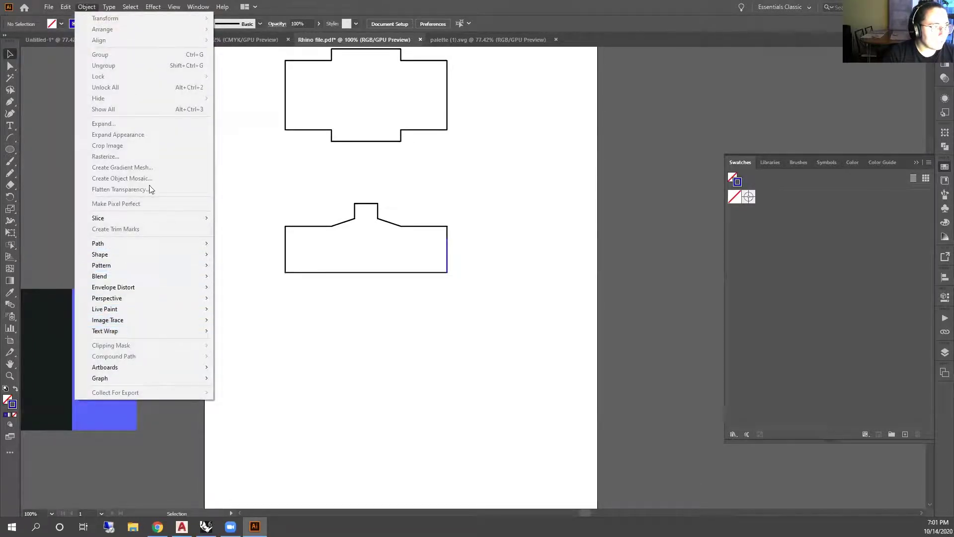
# Start a new pattern swatch with nothing selected and enter pattern editing mode
pyautogui.moveTo(66, 8)
pyautogui.moveTo(96, 6)
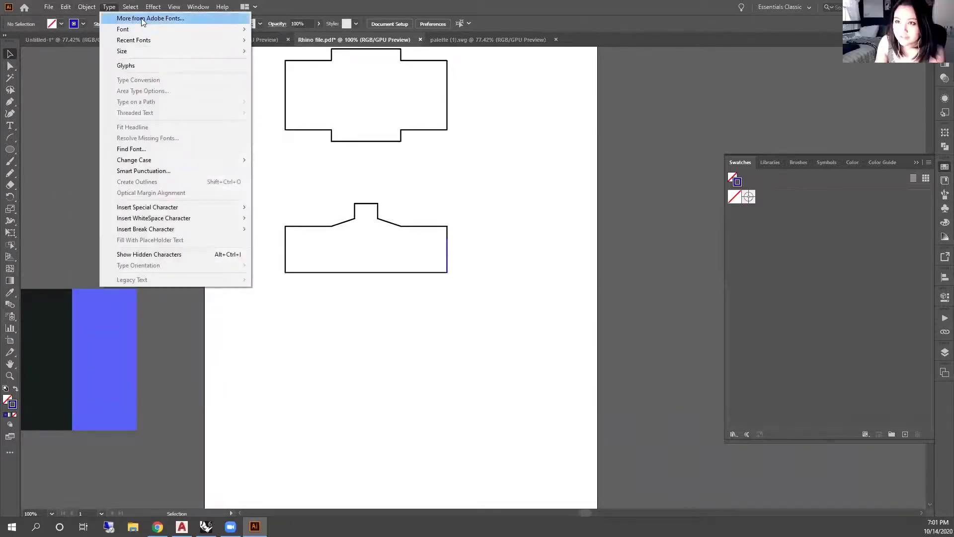
pyautogui.moveTo(138, 4)
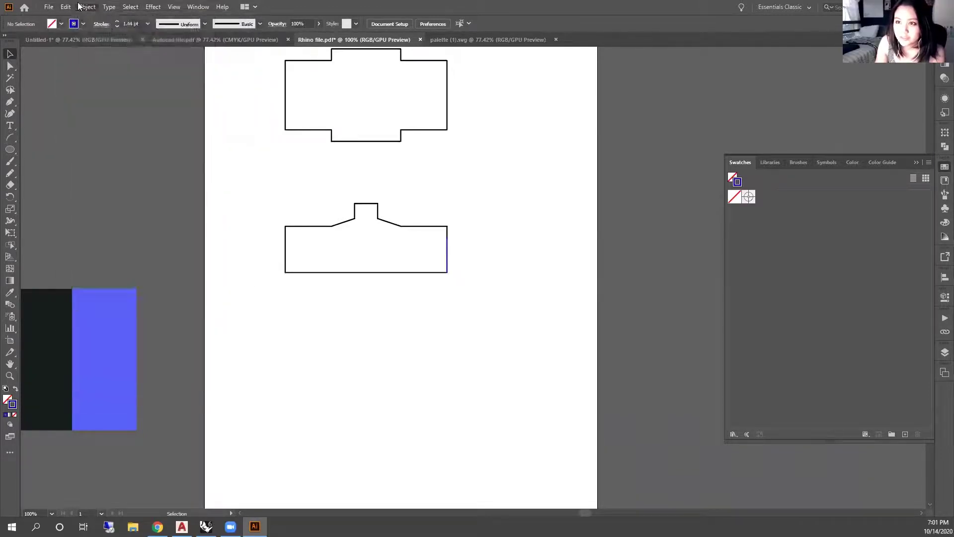
pyautogui.click(55, 112)
pyautogui.click(87, 7)
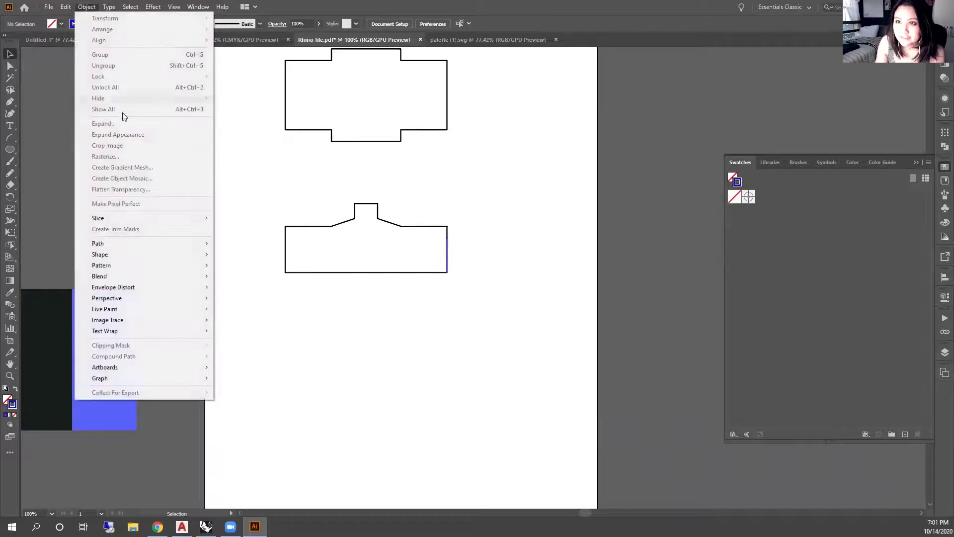
pyautogui.moveTo(149, 254)
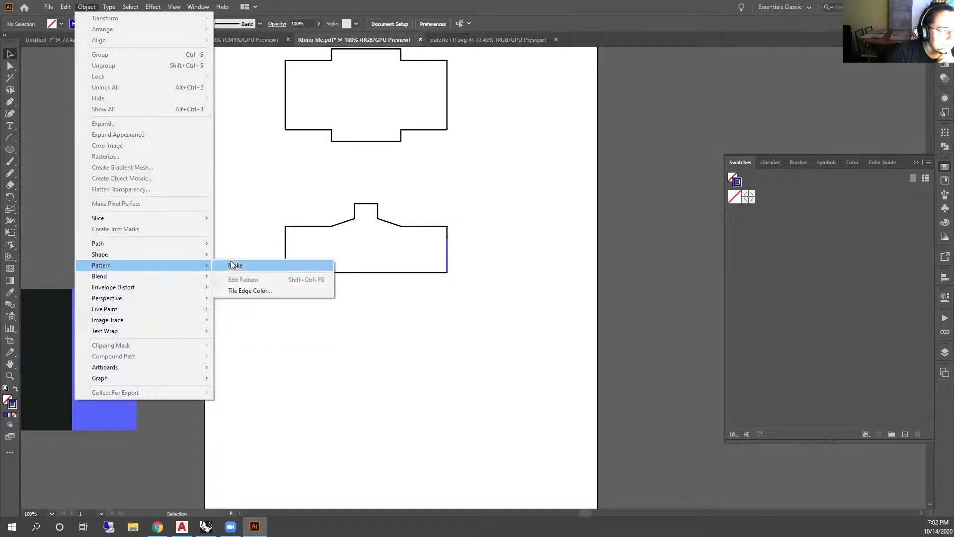
pyautogui.click(231, 264)
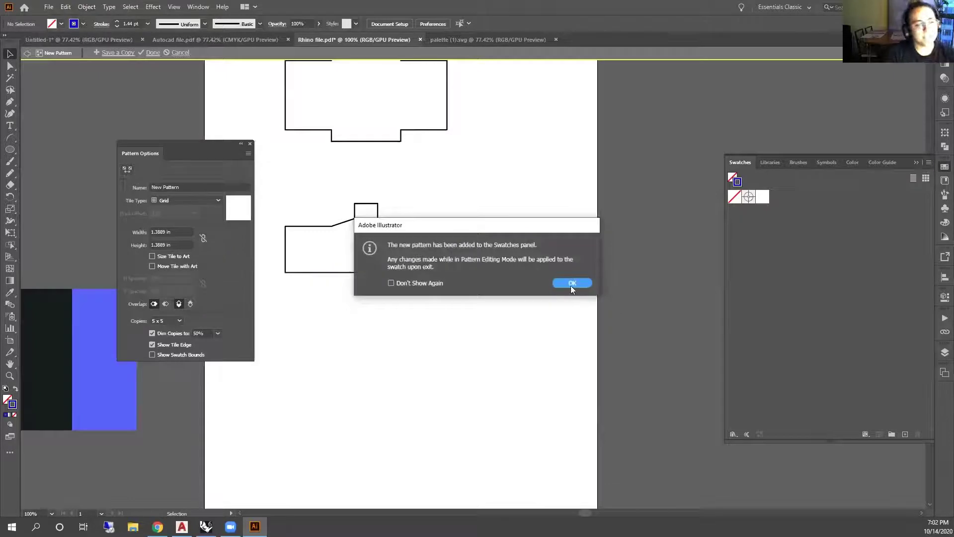
pyautogui.click(565, 282)
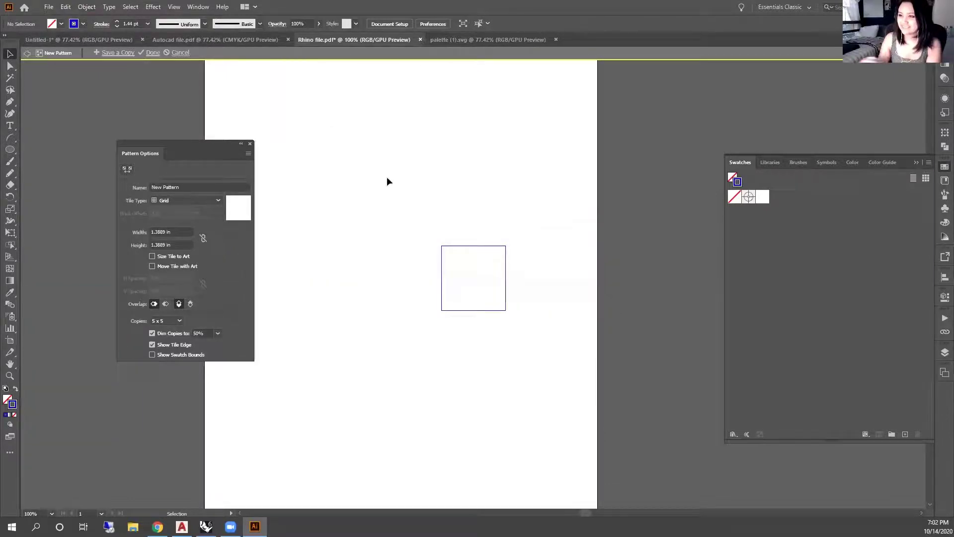
# Draw seven circles of varied sizes and one upright oval scattered across the pattern tile
pyautogui.click(14, 148)
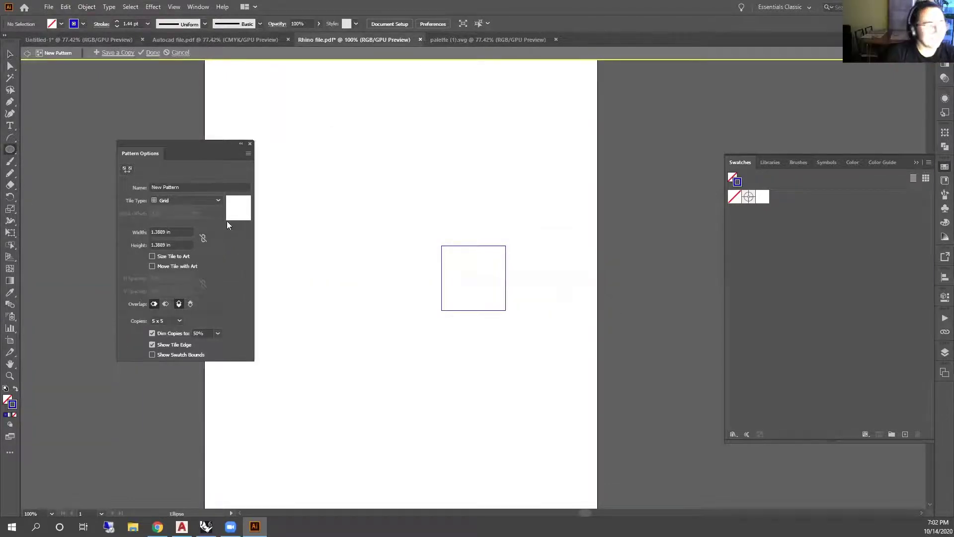
pyautogui.scroll(4, 476, 289)
pyautogui.moveTo(390, 133); pyautogui.dragTo(409, 152)
pyautogui.moveTo(517, 152); pyautogui.dragTo(536, 172)
pyautogui.moveTo(513, 292); pyautogui.dragTo(481, 247)
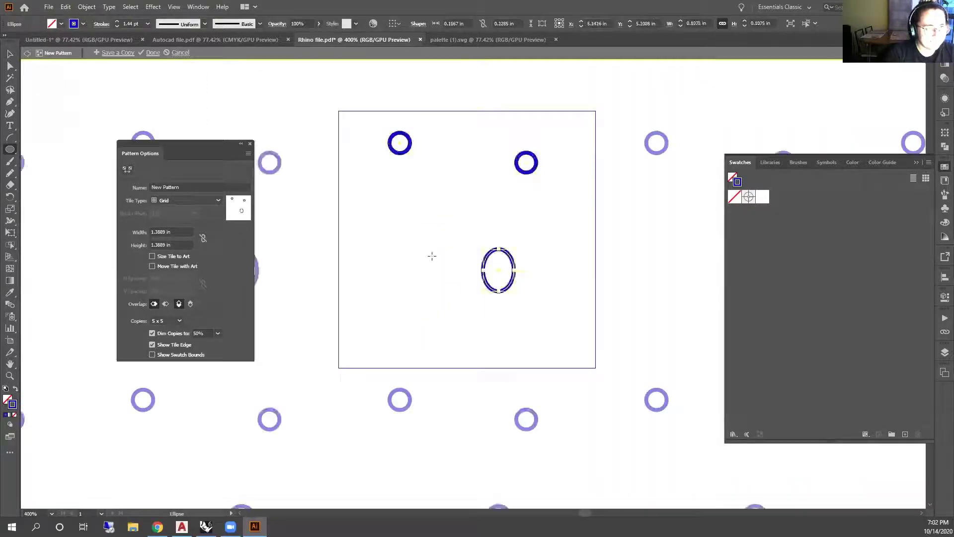
pyautogui.moveTo(388, 253); pyautogui.dragTo(347, 212)
pyautogui.moveTo(444, 170); pyautogui.dragTo(467, 192)
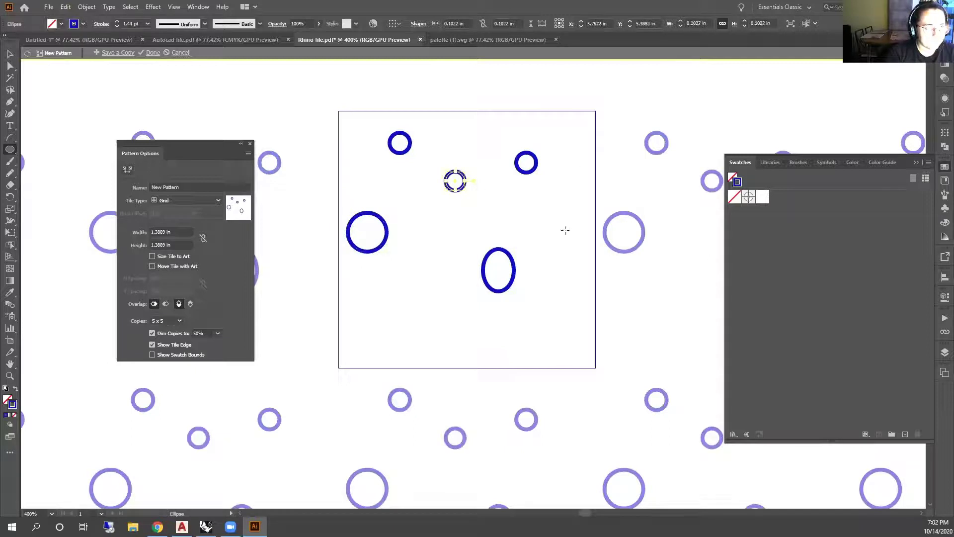
pyautogui.moveTo(564, 229); pyautogui.dragTo(599, 264)
pyautogui.moveTo(412, 352); pyautogui.dragTo(384, 324)
pyautogui.moveTo(543, 317); pyautogui.dragTo(568, 342)
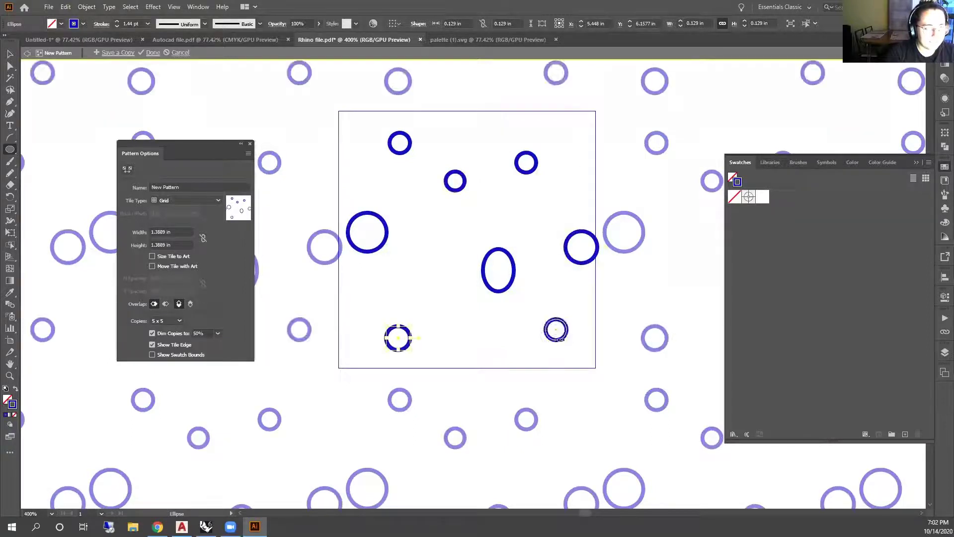
# Move the circle near the tile's right edge so that it straddles that edge, slightly lower than before
pyautogui.click(9, 56)
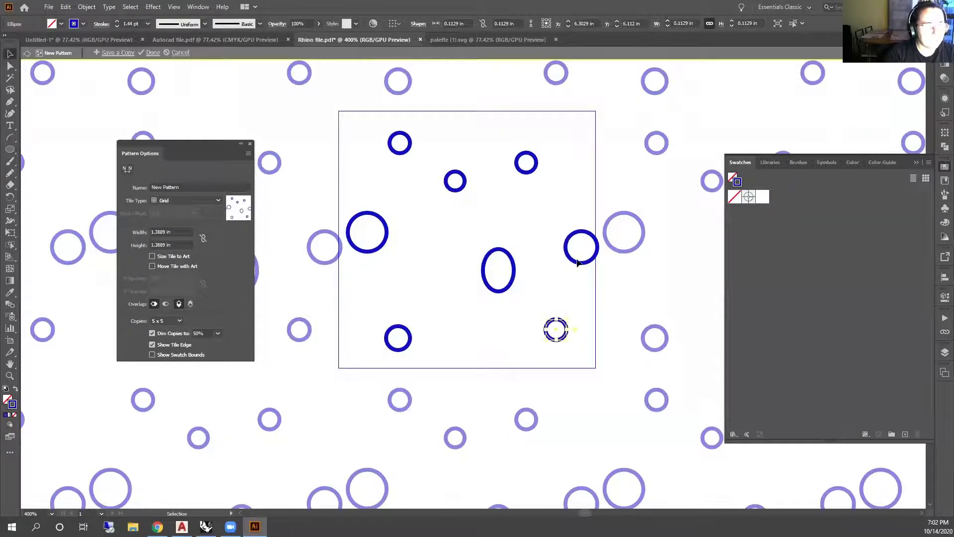
pyautogui.moveTo(578, 266); pyautogui.dragTo(557, 261)
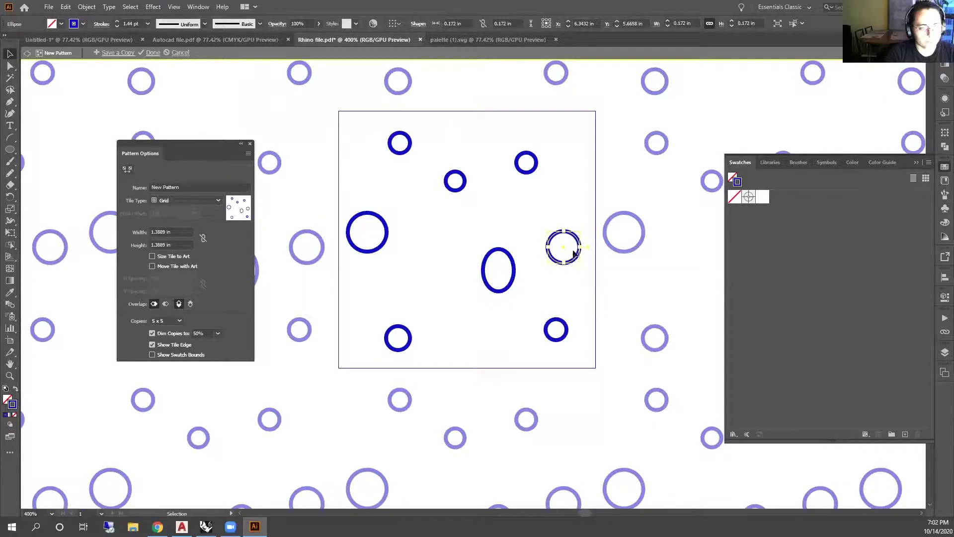
pyautogui.moveTo(562, 246); pyautogui.dragTo(592, 283)
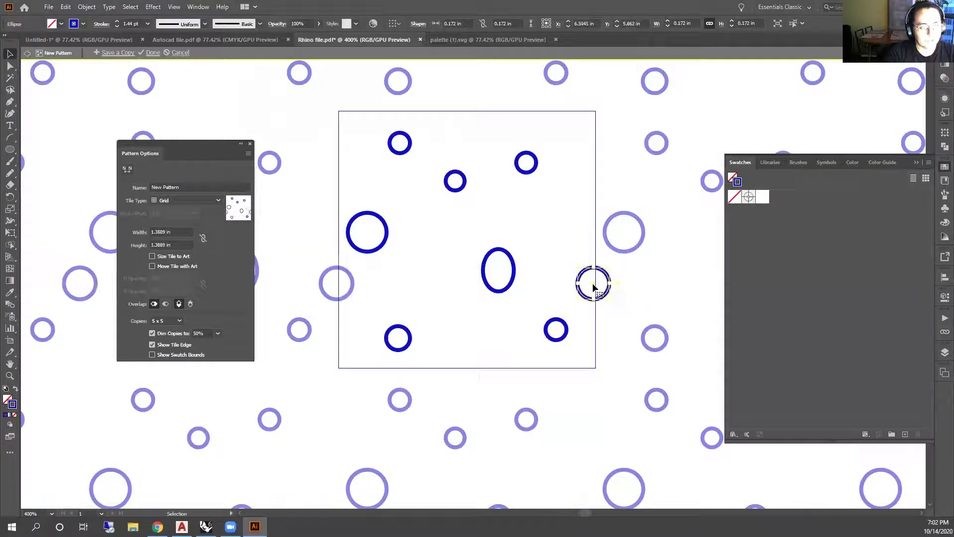
pyautogui.hotkey('ctrl', '-')
pyautogui.hotkey('ctrl', '-')
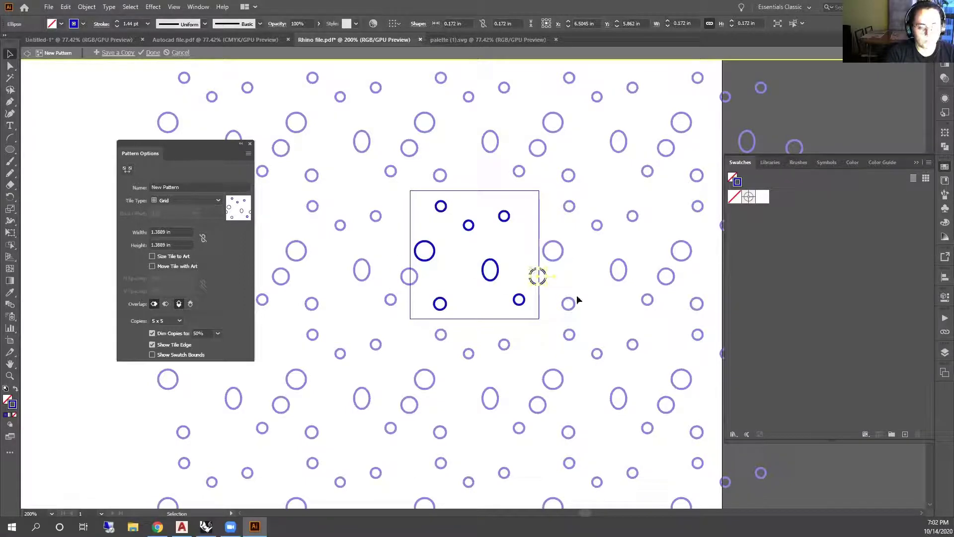
pyautogui.hotkey('ctrl', '-')
pyautogui.hotkey('ctrl', '-')
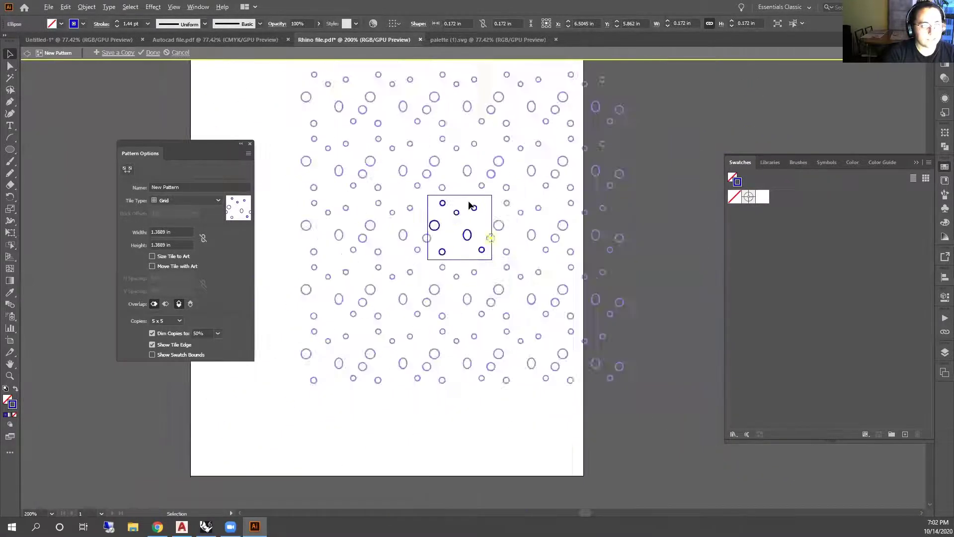
# Give all shapes in the tile a pale grayish-blue stroke (#aeaed3) and finish editing the pattern
pyautogui.moveTo(351, 283); pyautogui.dragTo(351, 284)
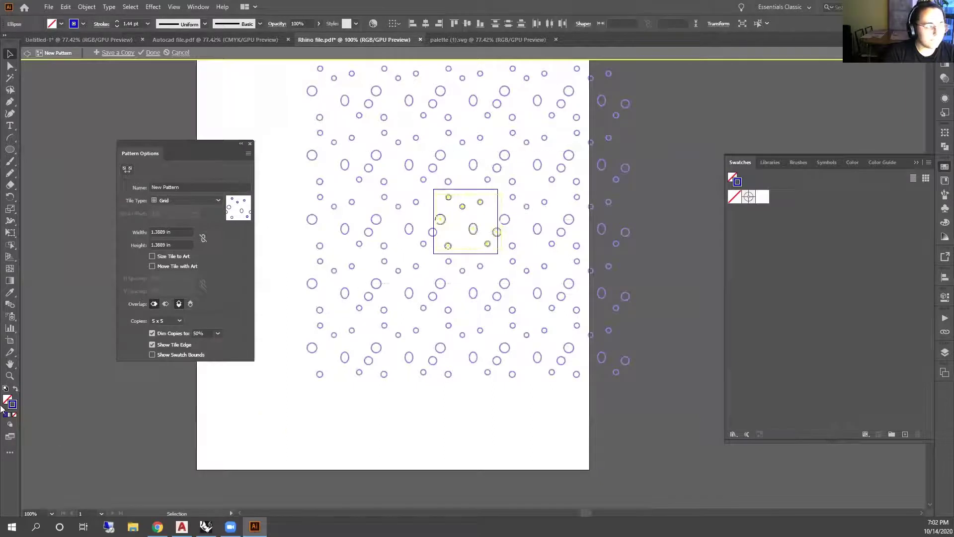
pyautogui.doubleClick(14, 403)
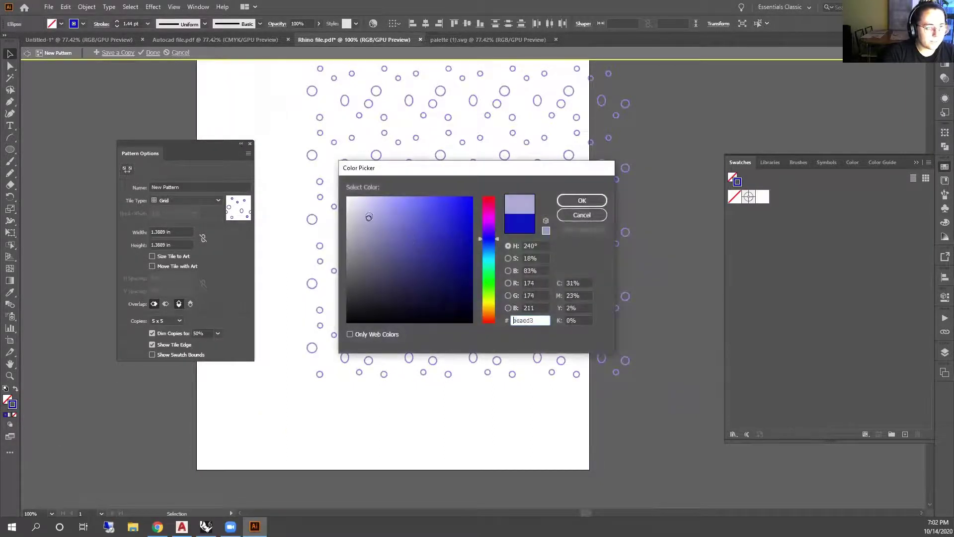
pyautogui.click(581, 200)
pyautogui.click(660, 177)
pyautogui.scroll(2, 496, 219)
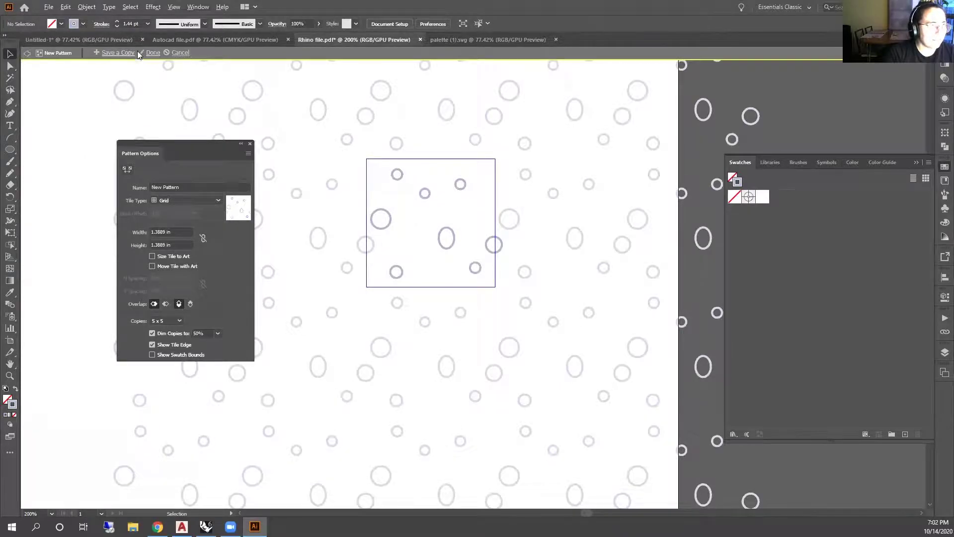
pyautogui.click(151, 53)
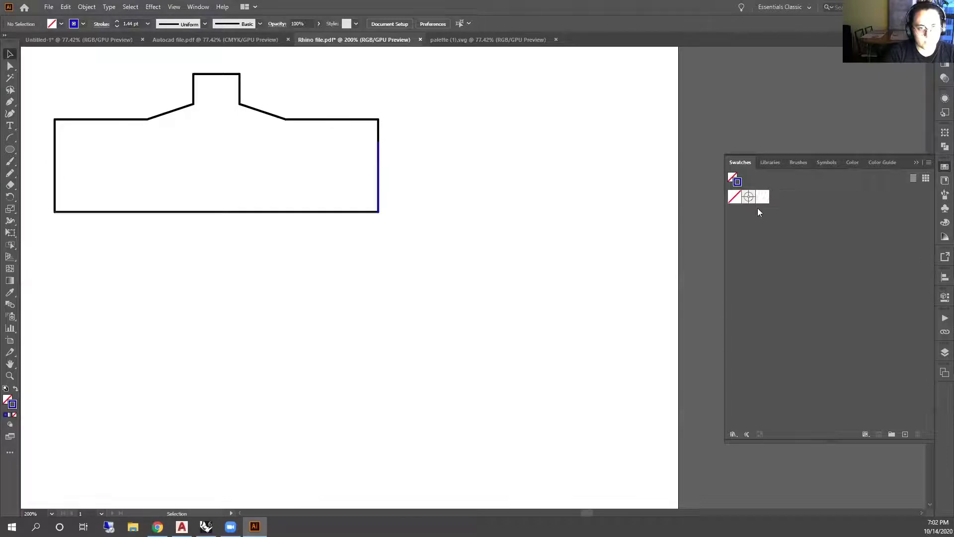
# Select all line segments of the elevation outline and join them into one path
pyautogui.scroll(-1, 451, 230)
pyautogui.moveTo(436, 244); pyautogui.dragTo(112, 99)
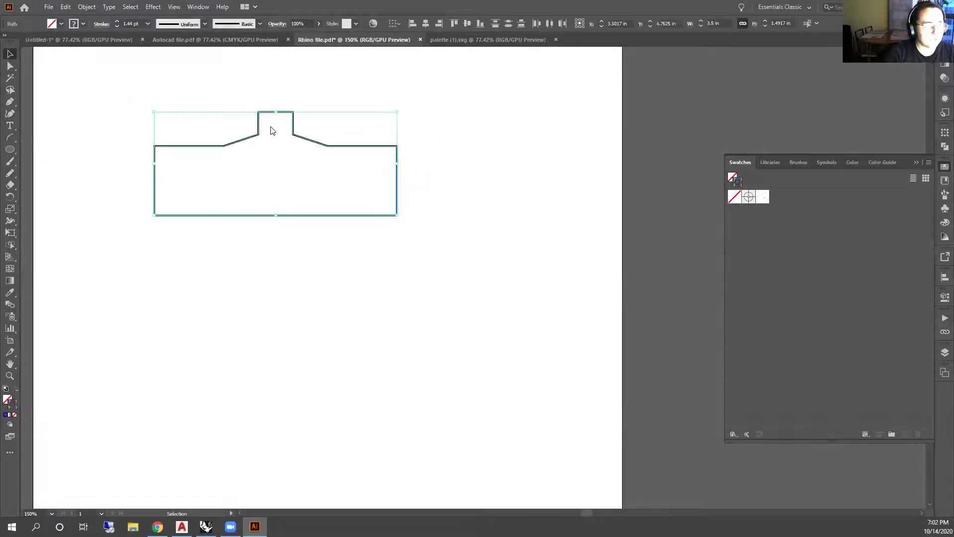
pyautogui.rightClick(270, 127)
pyautogui.click(332, 199)
pyautogui.click(513, 187)
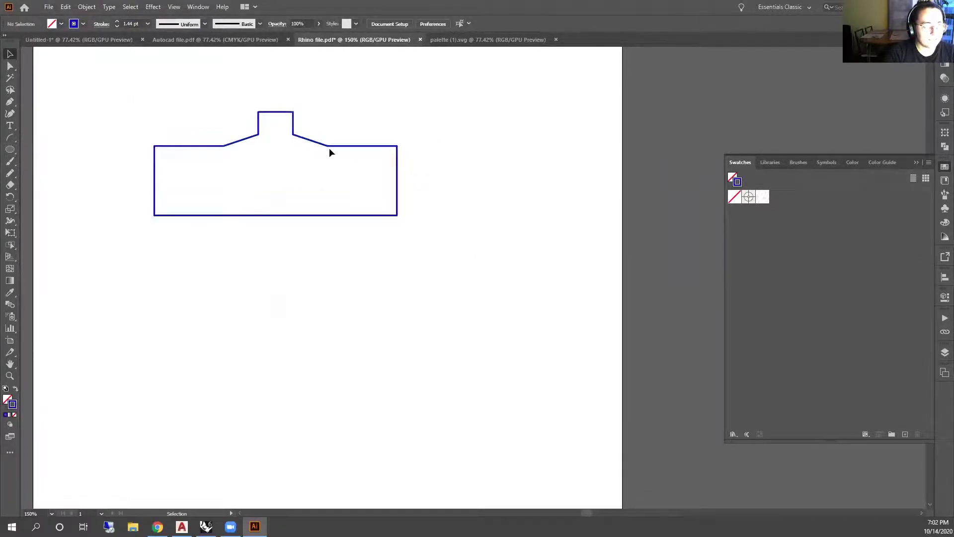
# Apply the circle pattern swatch to the joined elevation outline and swap fill and stroke so the pattern fills the shape
pyautogui.moveTo(368, 134); pyautogui.dragTo(210, 219)
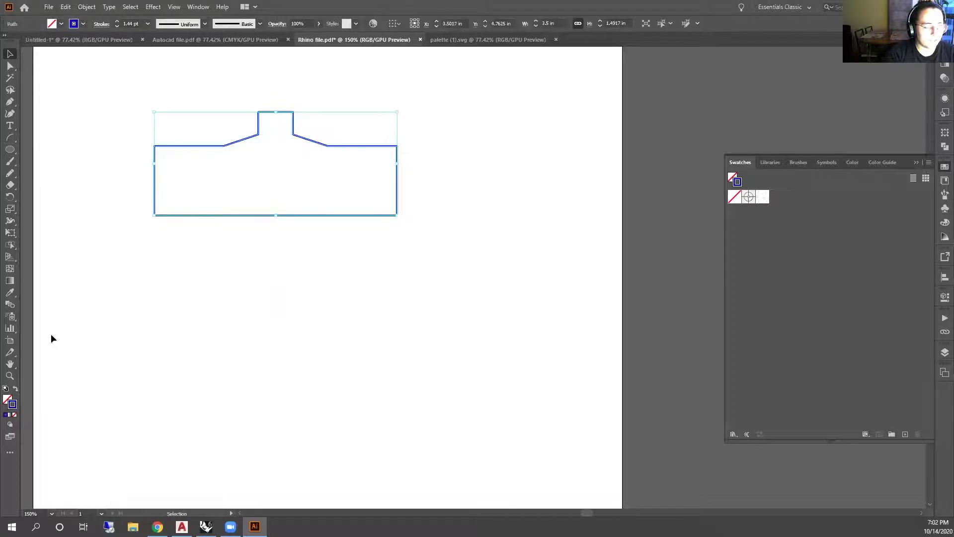
pyautogui.click(765, 199)
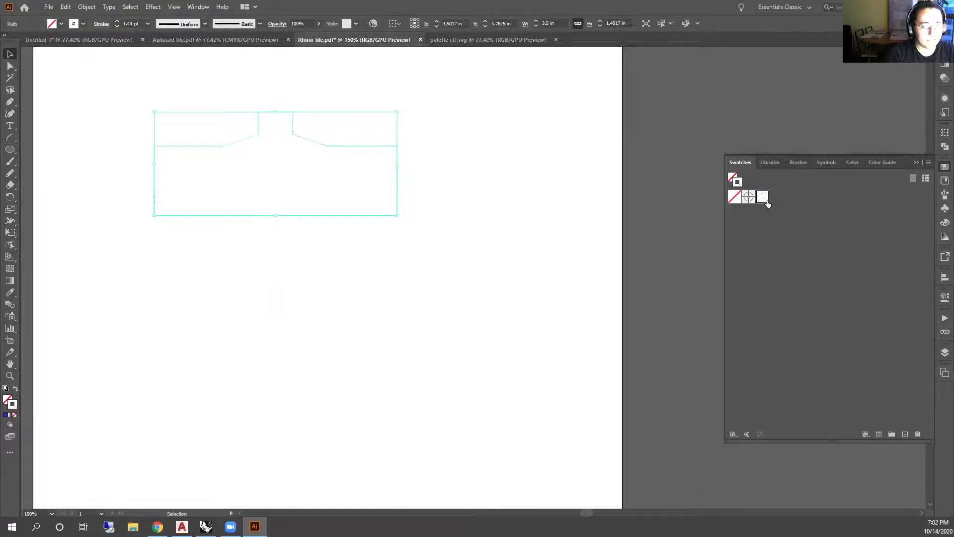
pyautogui.click(16, 390)
pyautogui.click(231, 258)
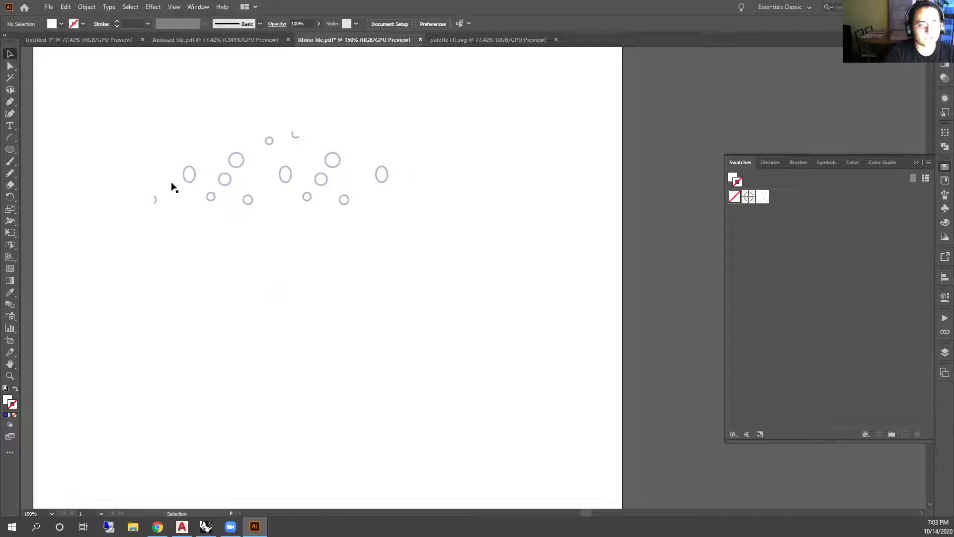
pyautogui.click(250, 155)
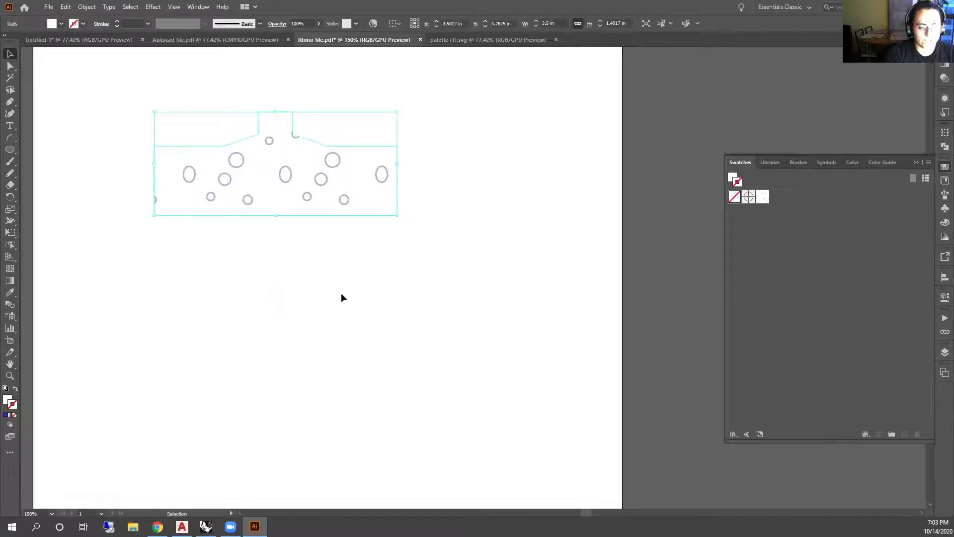
pyautogui.scroll(-1, 311, 186)
pyautogui.scroll(1, 235, 114)
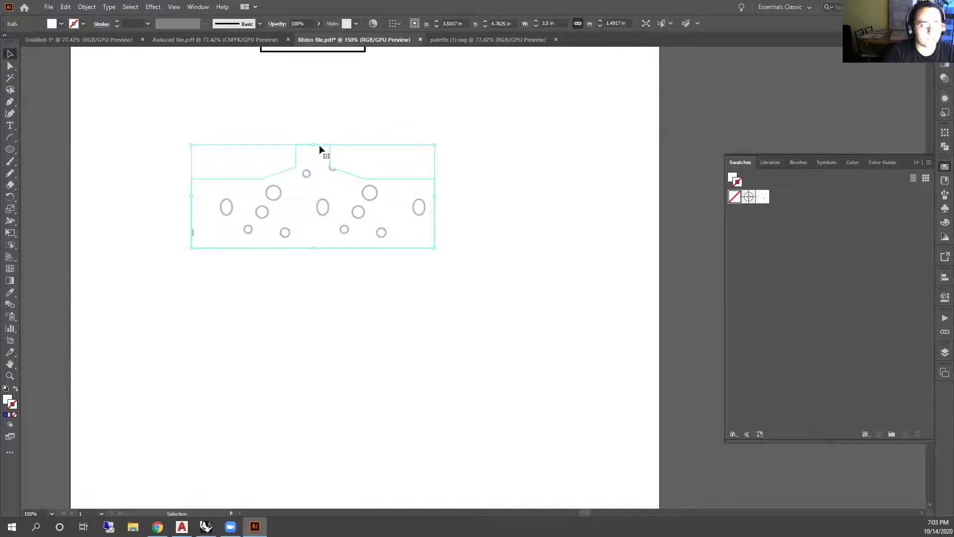
pyautogui.click(516, 169)
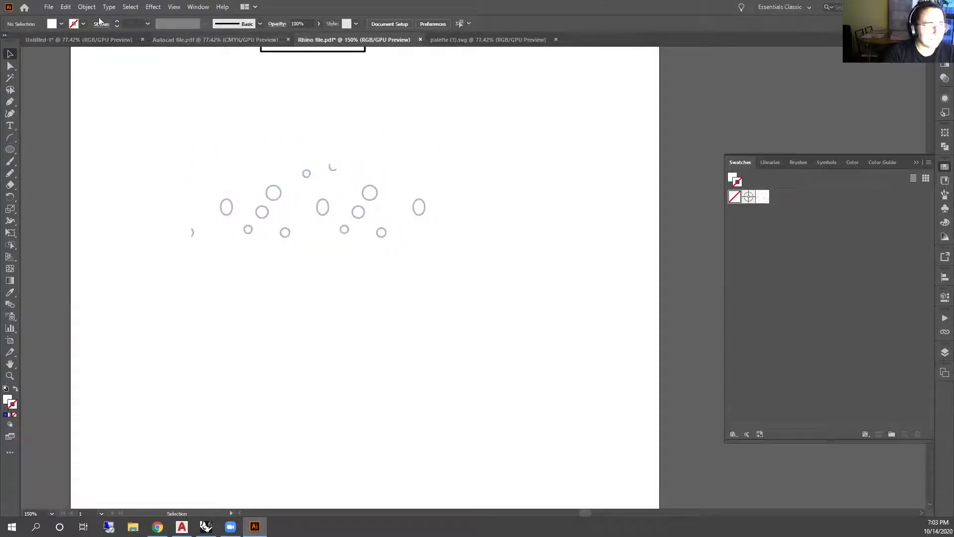
# Start a second new pattern swatch and enter its pattern editing mode
pyautogui.click(87, 7)
pyautogui.moveTo(130, 246)
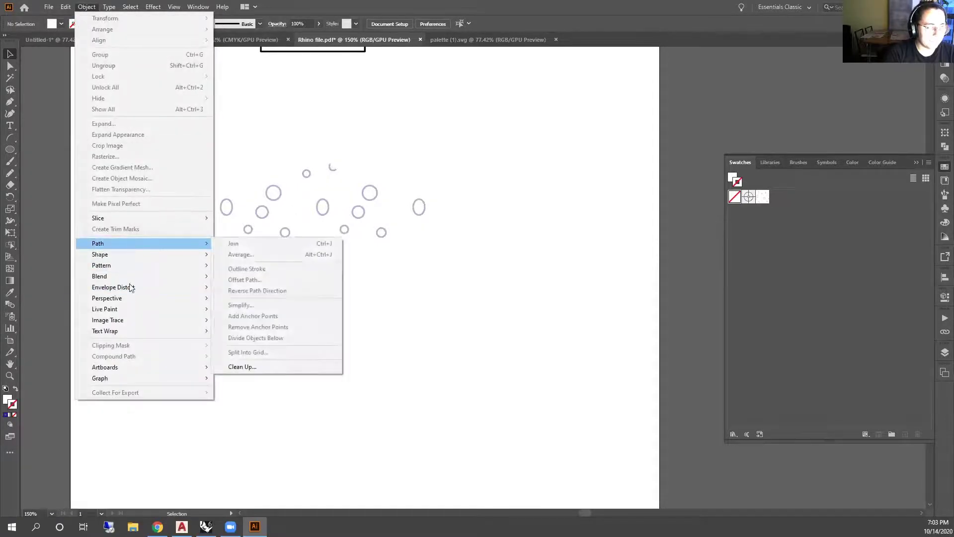
pyautogui.moveTo(147, 265)
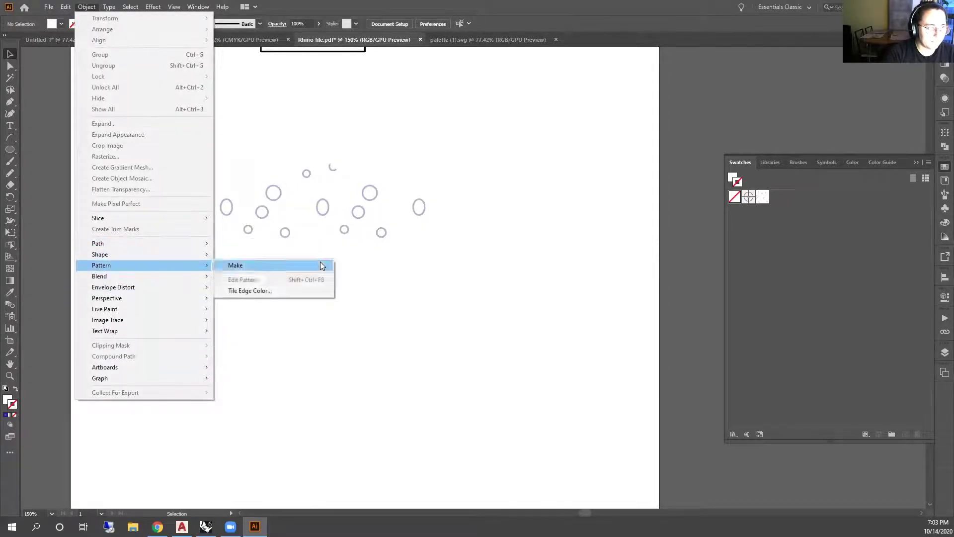
pyautogui.click(318, 264)
pyautogui.click(569, 283)
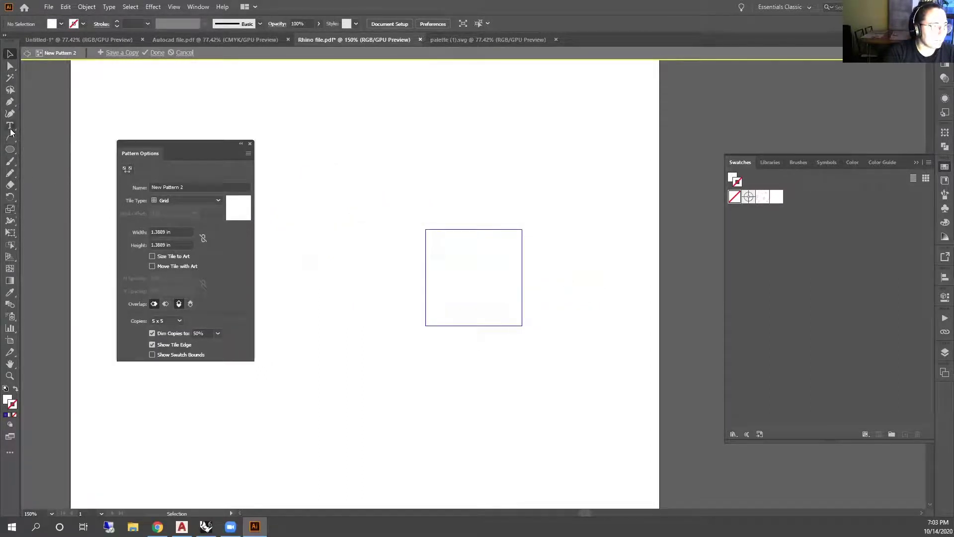
# Draw a 45° diagonal line extending past two opposite corners of the new tile and give it a dark blue stroke
pyautogui.moveTo(10, 137); pyautogui.dragTo(45, 135)
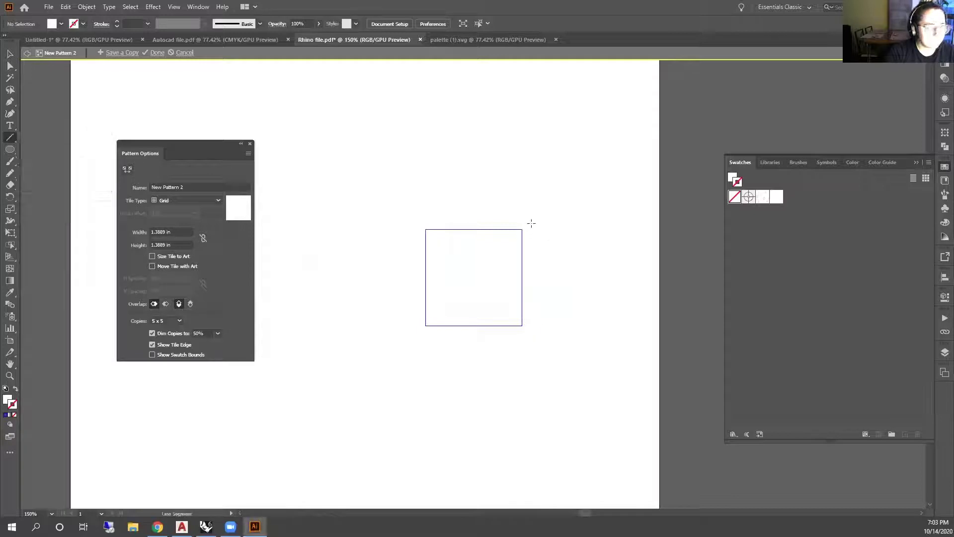
pyautogui.moveTo(390, 332); pyautogui.dragTo(390, 333)
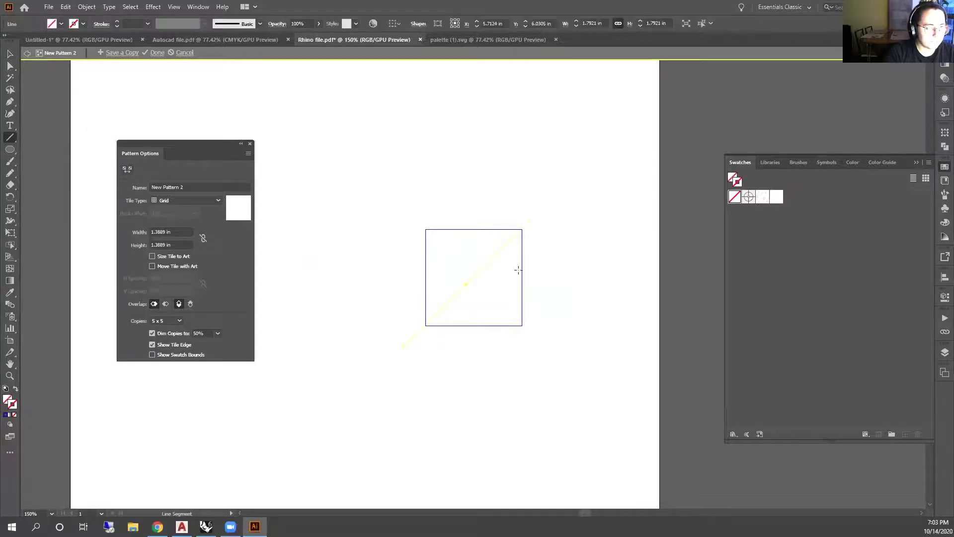
pyautogui.scroll(2, 495, 264)
pyautogui.doubleClick(15, 408)
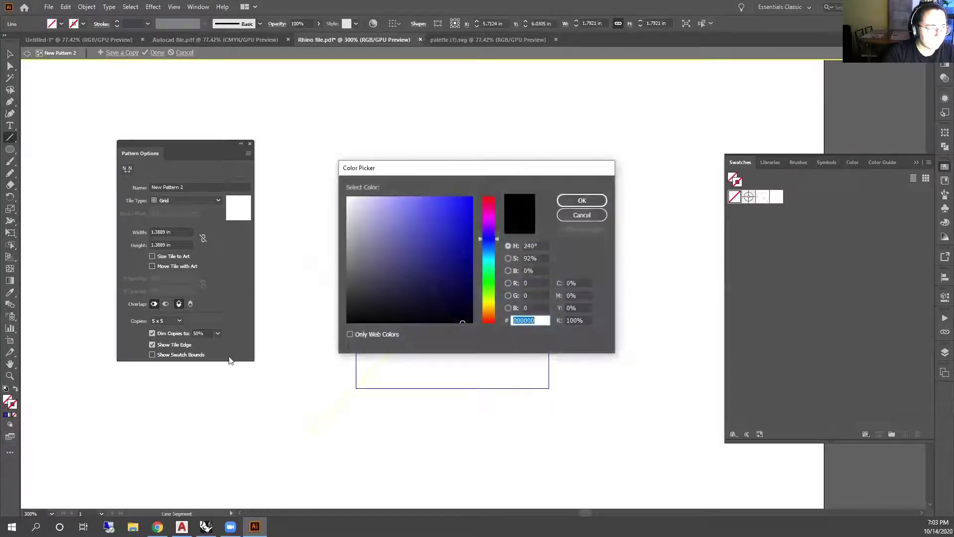
pyautogui.click(449, 248)
pyautogui.click(580, 201)
pyautogui.hotkey('ctrl', '-')
pyautogui.hotkey('ctrl', '-')
pyautogui.hotkey('ctrl', '-')
pyautogui.hotkey('ctrl', '-')
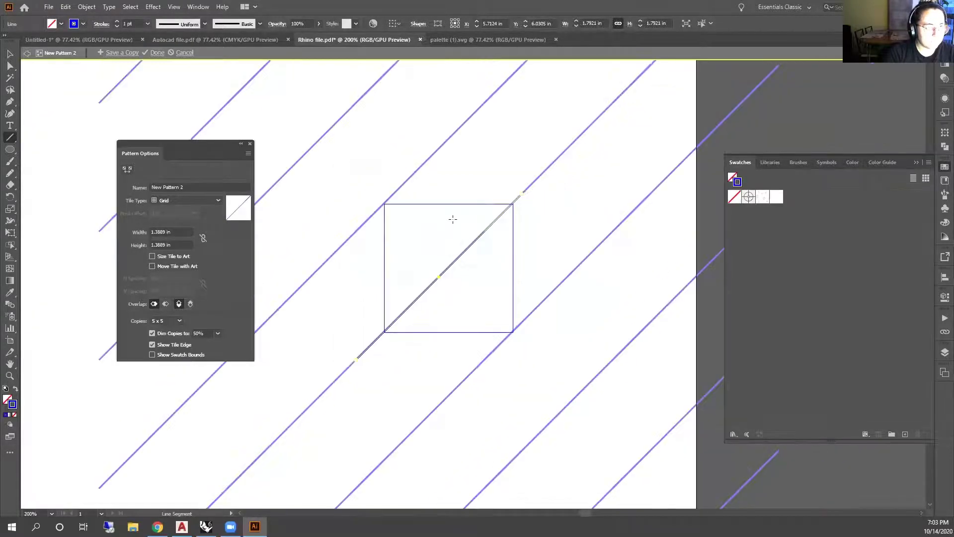
pyautogui.click(7, 54)
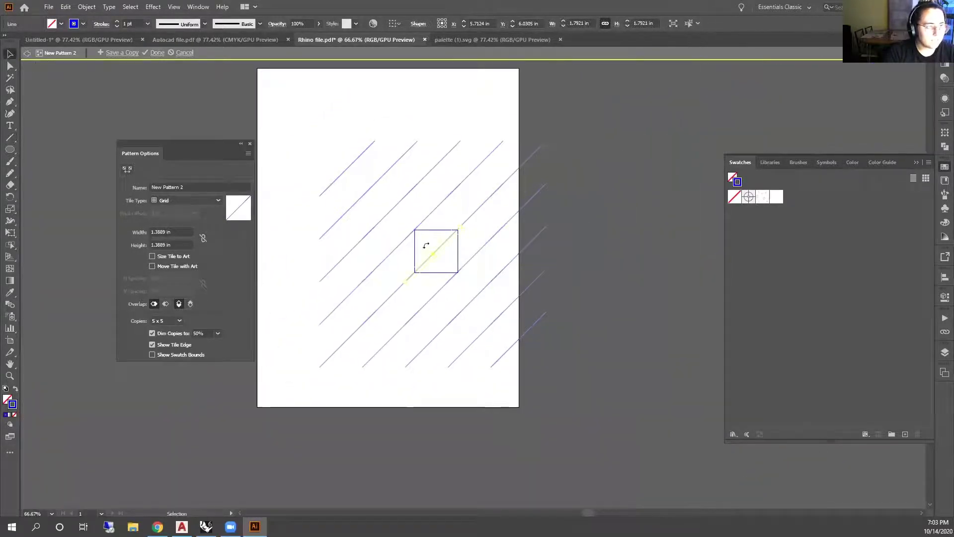
# Copy the diagonal line to both sides inside the tile, making three parallel lines, and finish editing the pattern
pyautogui.scroll(2, 449, 245)
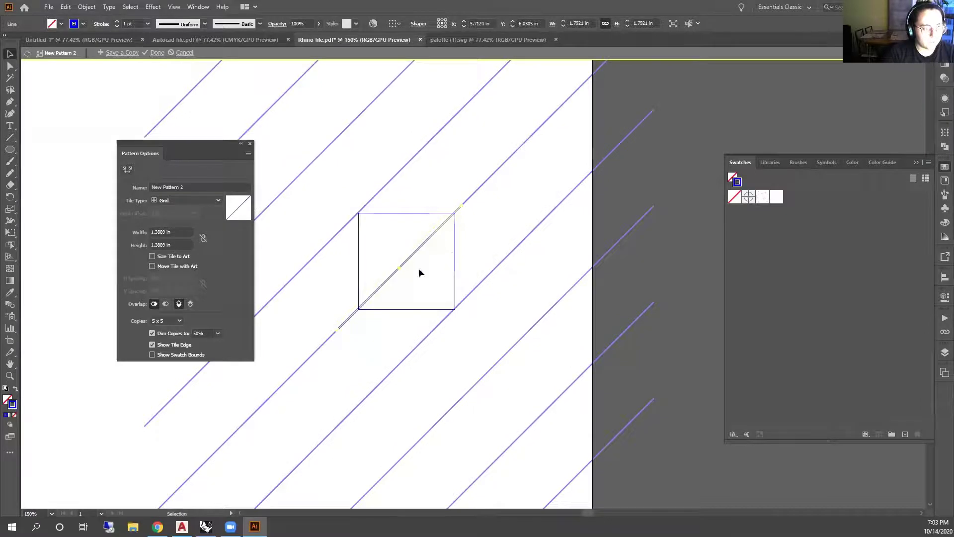
pyautogui.click(415, 252)
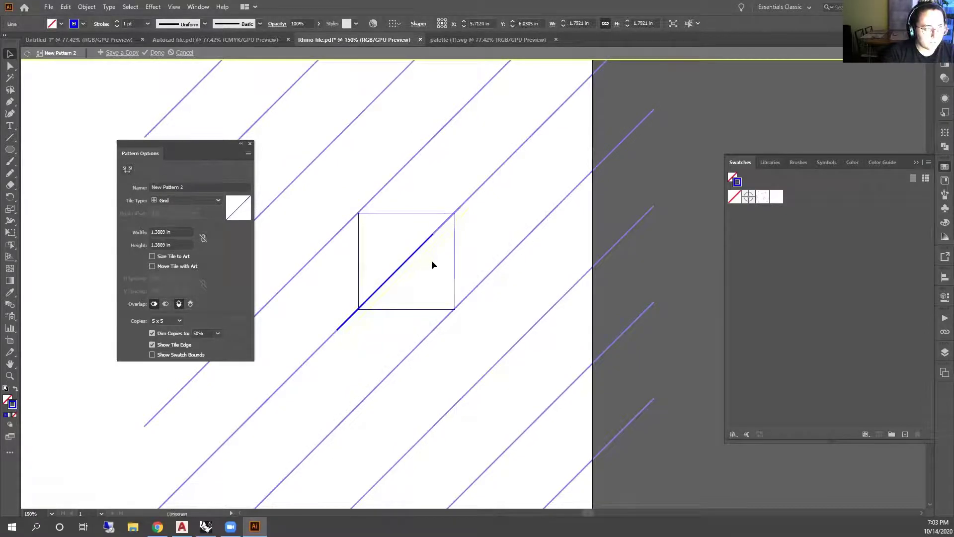
pyautogui.moveTo(419, 247); pyautogui.dragTo(401, 239)
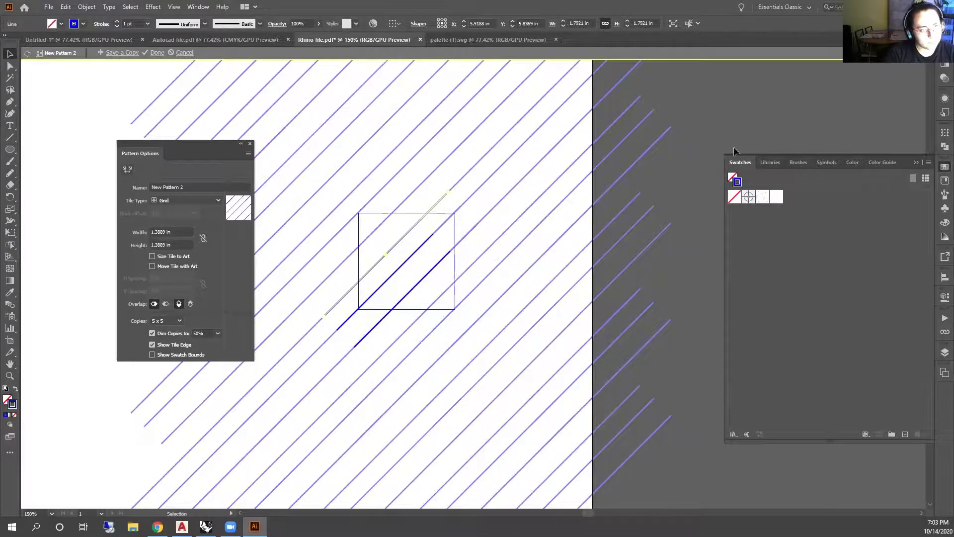
pyautogui.click(687, 151)
pyautogui.scroll(-2, 423, 210)
pyautogui.scroll(2, 416, 230)
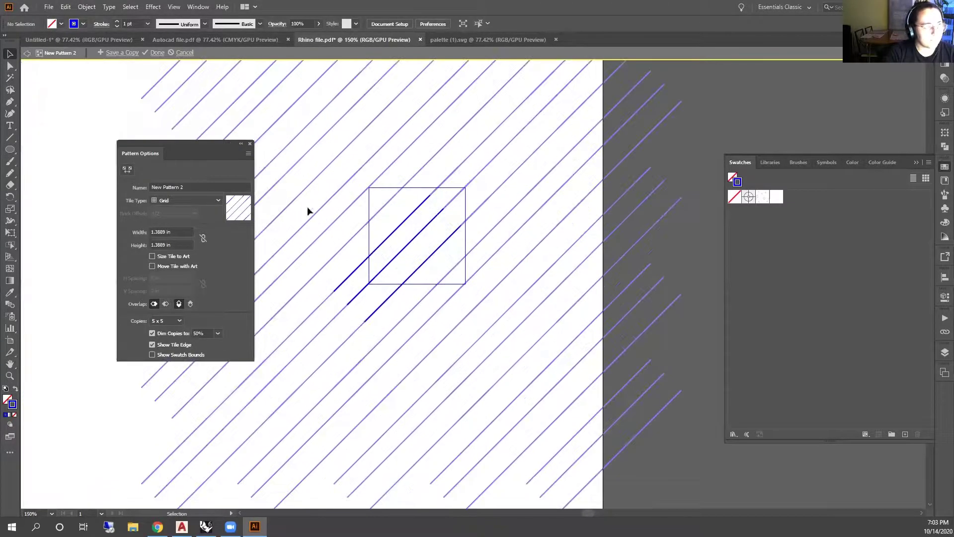
pyautogui.click(153, 52)
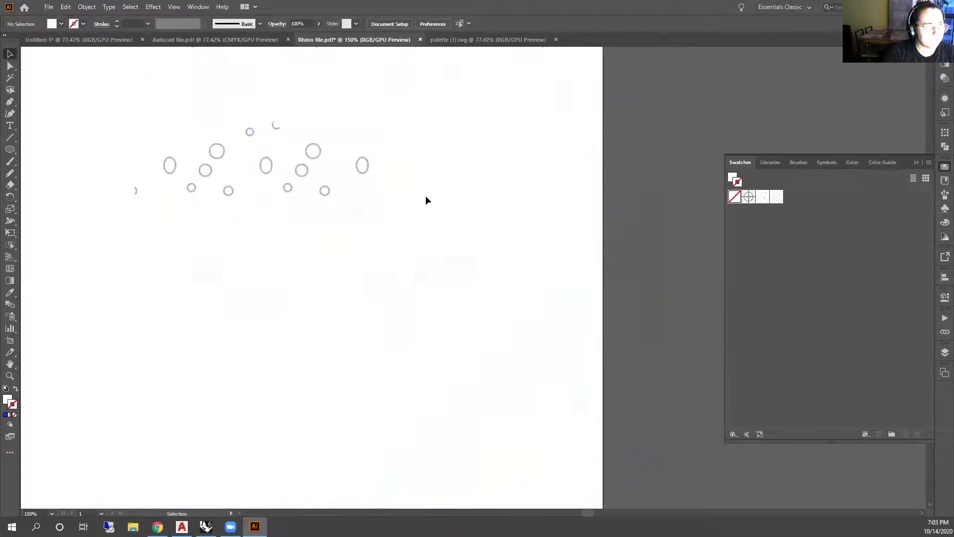
# Fill the elevation outline with the new diagonal line pattern swatch, swapping its fill and stroke
pyautogui.moveTo(283, 186); pyautogui.dragTo(283, 185)
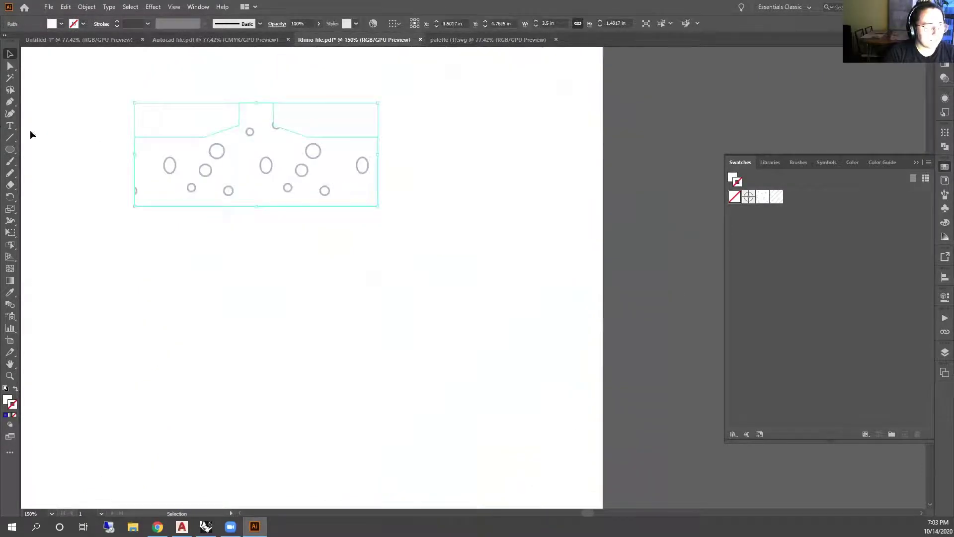
pyautogui.click(777, 197)
pyautogui.click(15, 388)
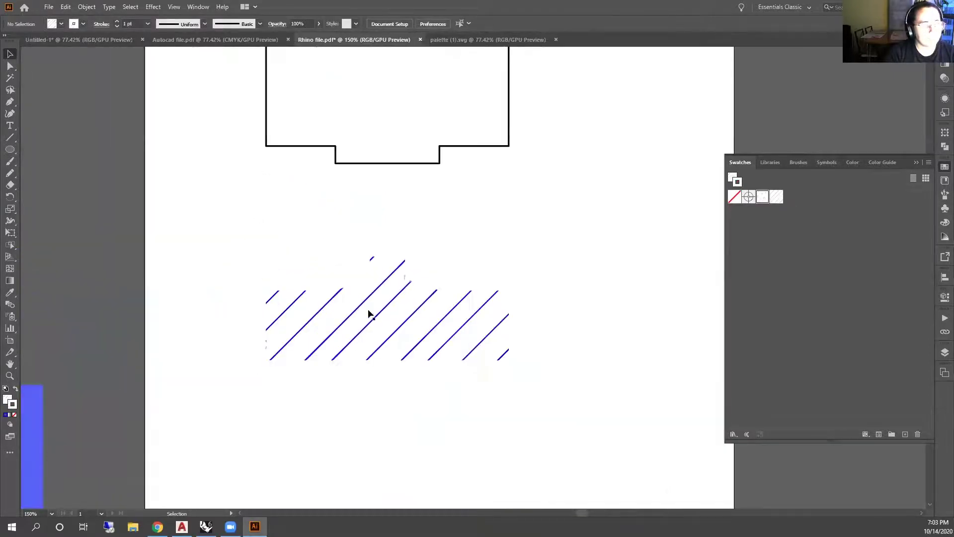
# Set the stroke of the elevation outline to the dark blue color 0000d1
pyautogui.click(404, 338)
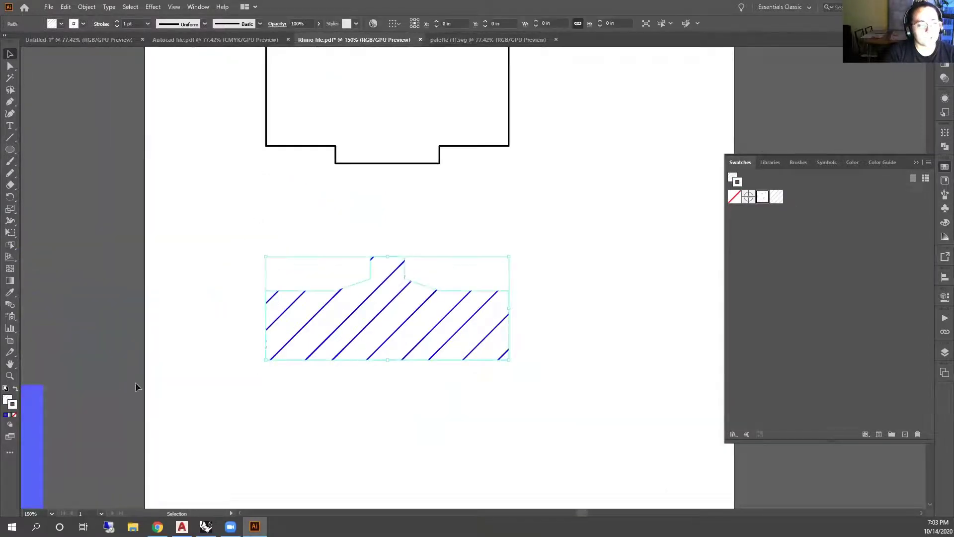
pyautogui.click(577, 272)
pyautogui.click(347, 311)
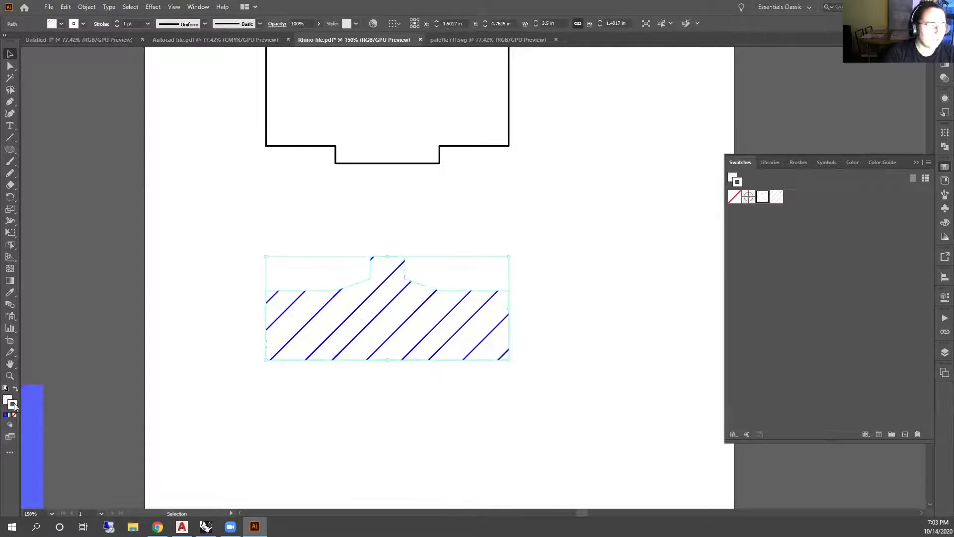
pyautogui.doubleClick(14, 406)
pyautogui.moveTo(432, 270); pyautogui.dragTo(471, 217)
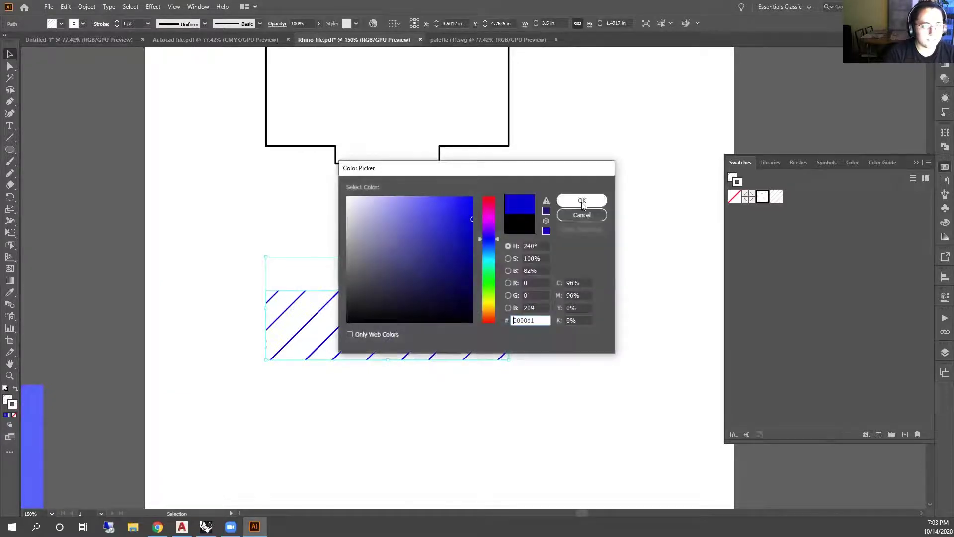
pyautogui.click(583, 202)
pyautogui.click(557, 250)
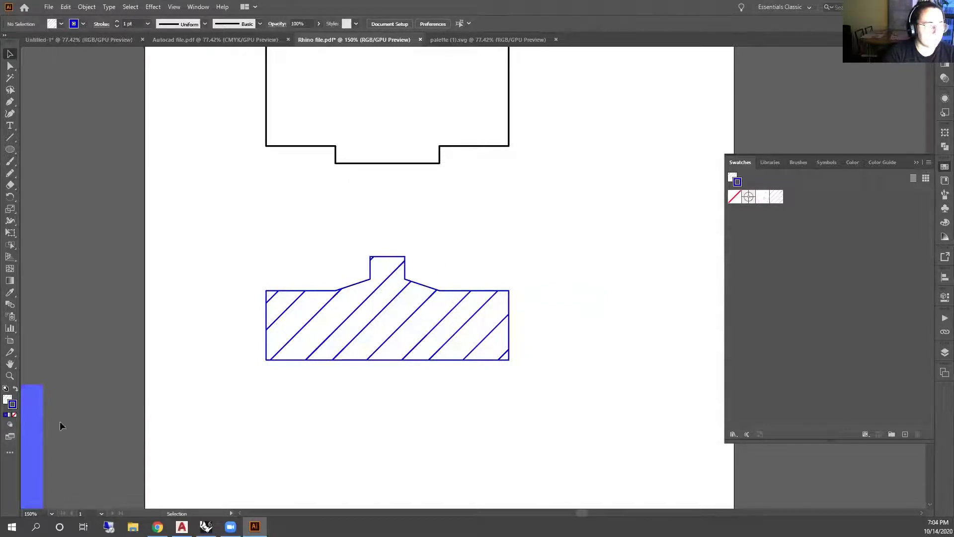
# Move the blue palette rectangle onto the middle of the elevation and send it to the back
pyautogui.moveTo(32, 416)
pyautogui.mouseDown()
pyautogui.moveTo(284, 324)
pyautogui.moveTo(407, 249)
pyautogui.mouseUp()
pyautogui.rightClick(391, 297)
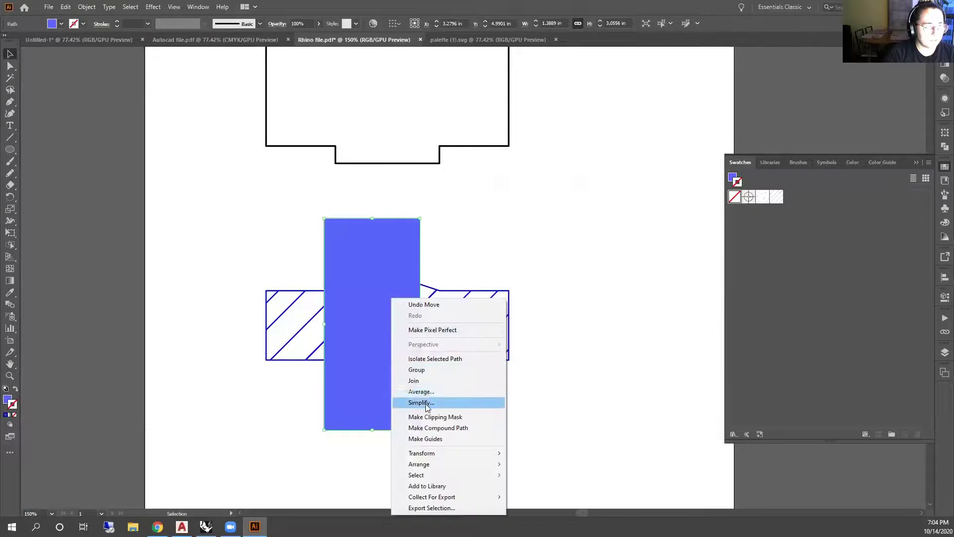
pyautogui.moveTo(436, 465)
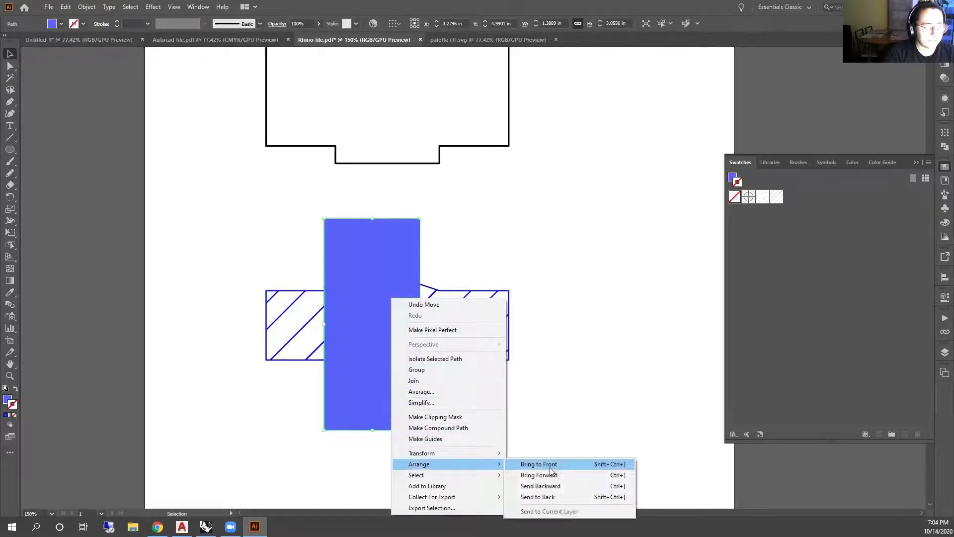
pyautogui.click(541, 496)
pyautogui.rightClick(394, 393)
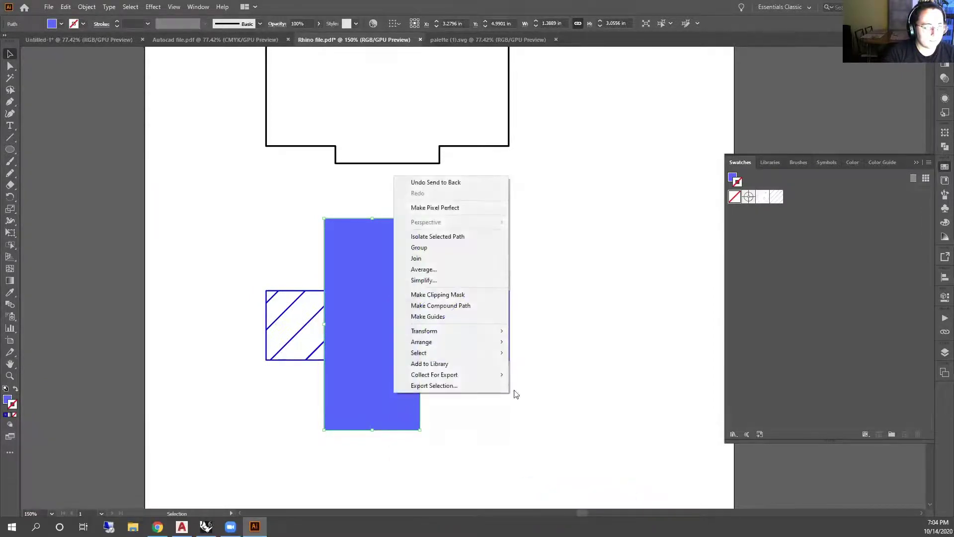
pyautogui.click(824, 214)
# Move Layer 6, which holds the patterned elevation, above Layer 3 in the layer order
pyautogui.click(943, 352)
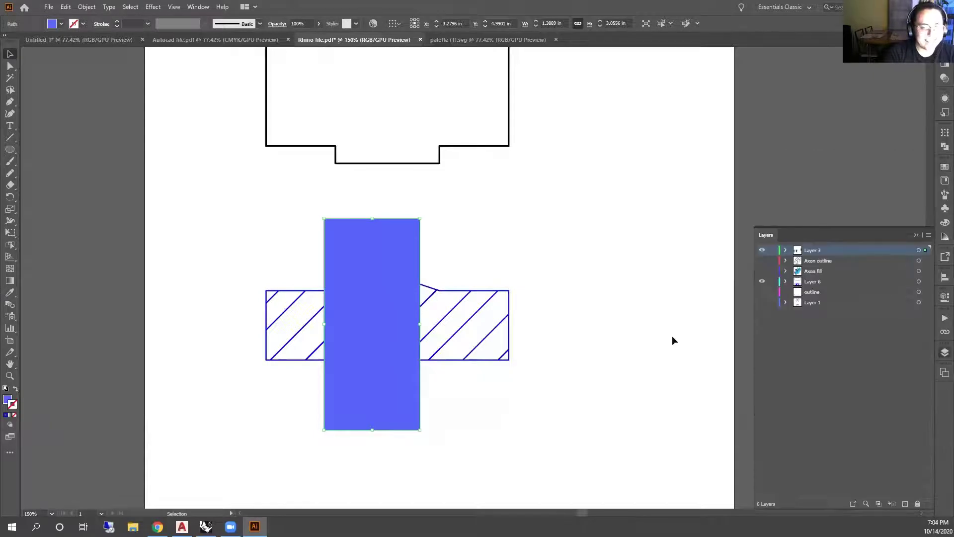
pyautogui.click(504, 347)
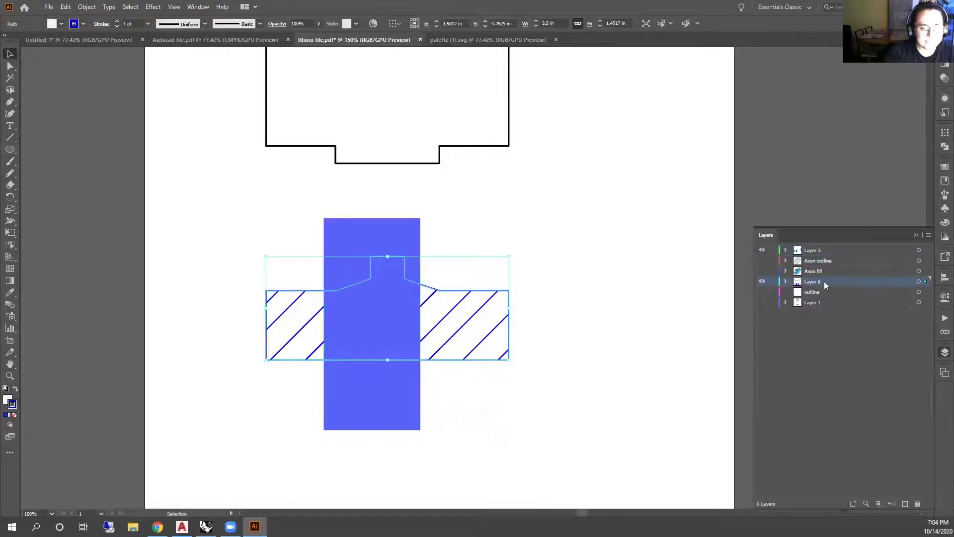
pyautogui.moveTo(826, 281); pyautogui.dragTo(820, 243)
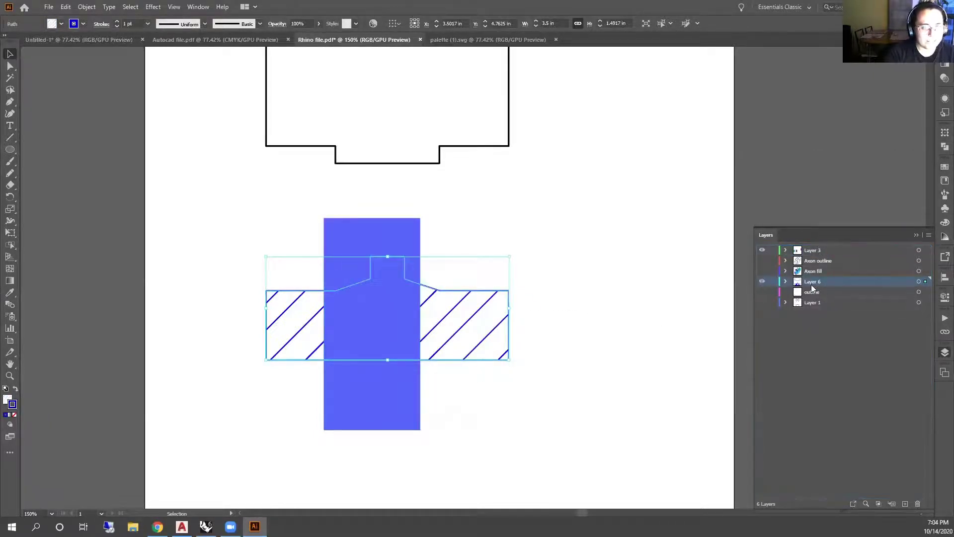
pyautogui.moveTo(812, 287); pyautogui.dragTo(816, 247)
pyautogui.click(532, 318)
pyautogui.scroll(2, 343, 346)
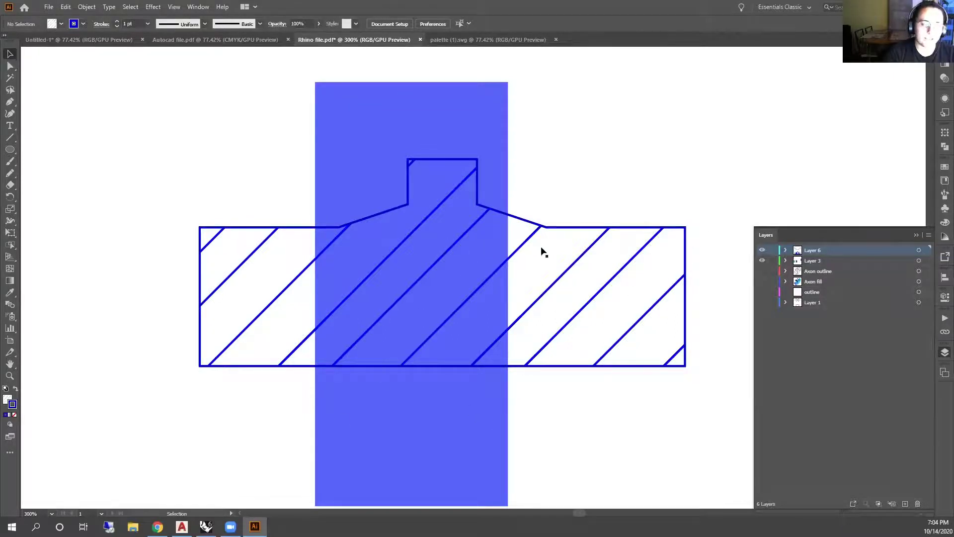
pyautogui.scroll(-2, 507, 226)
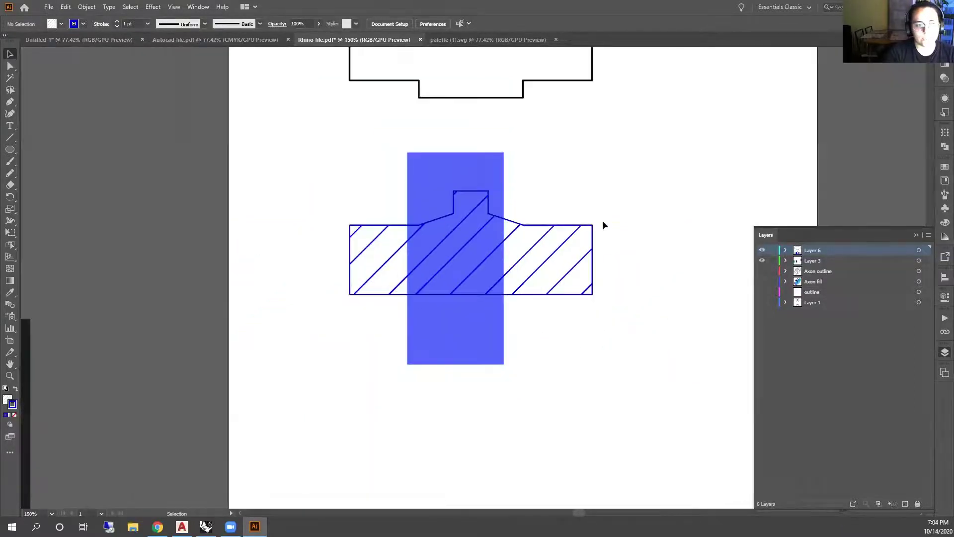
# Move the blue rectangle off the artboard and back against the black rectangle of the color palette
pyautogui.moveTo(490, 184); pyautogui.dragTo(150, 371)
pyautogui.scroll(-2, 209, 281)
pyautogui.scroll(2, 119, 350)
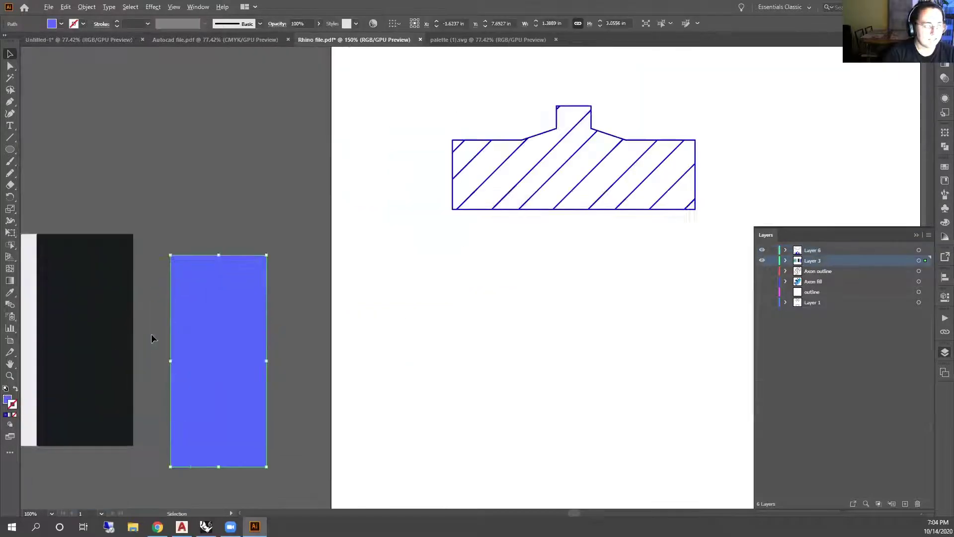
pyautogui.moveTo(210, 334); pyautogui.dragTo(176, 311)
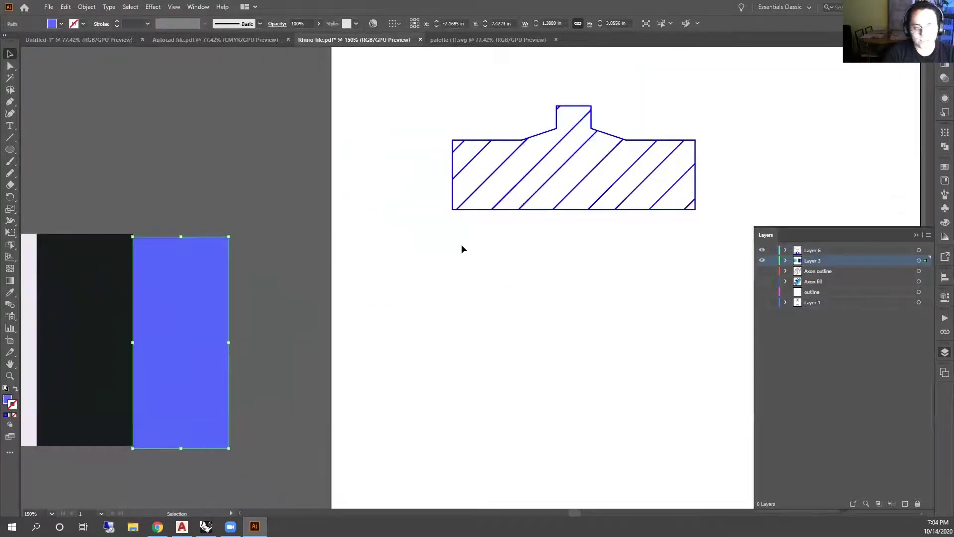
pyautogui.scroll(-2, 632, 204)
pyautogui.scroll(1, 633, 204)
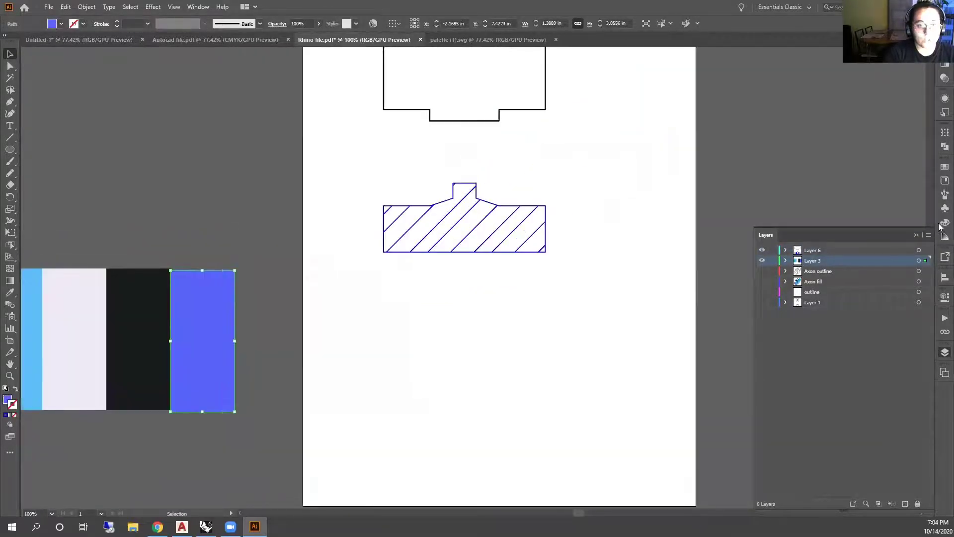
# Apply the diagonal line pattern swatch to the blue rectangle's stroke and view the swatch library options
pyautogui.click(943, 167)
pyautogui.click(776, 197)
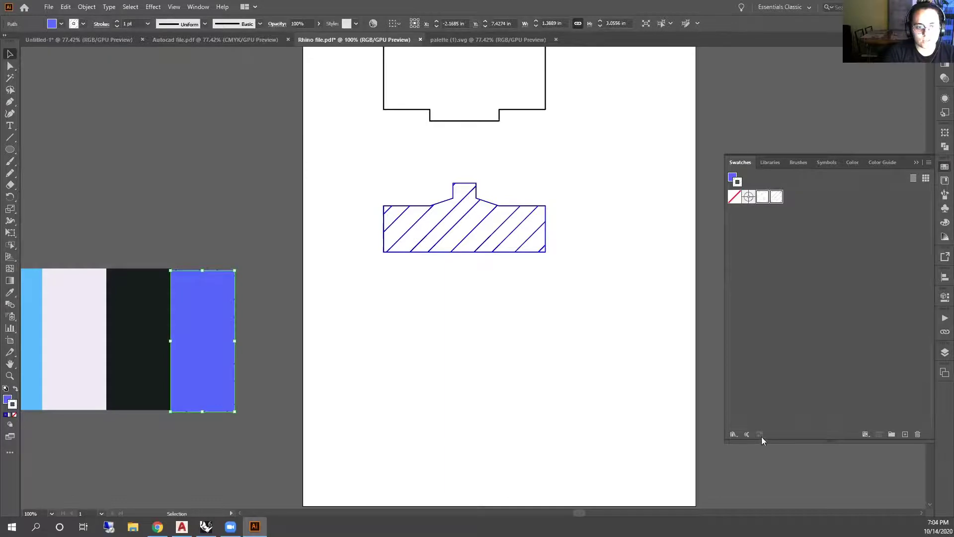
pyautogui.click(734, 434)
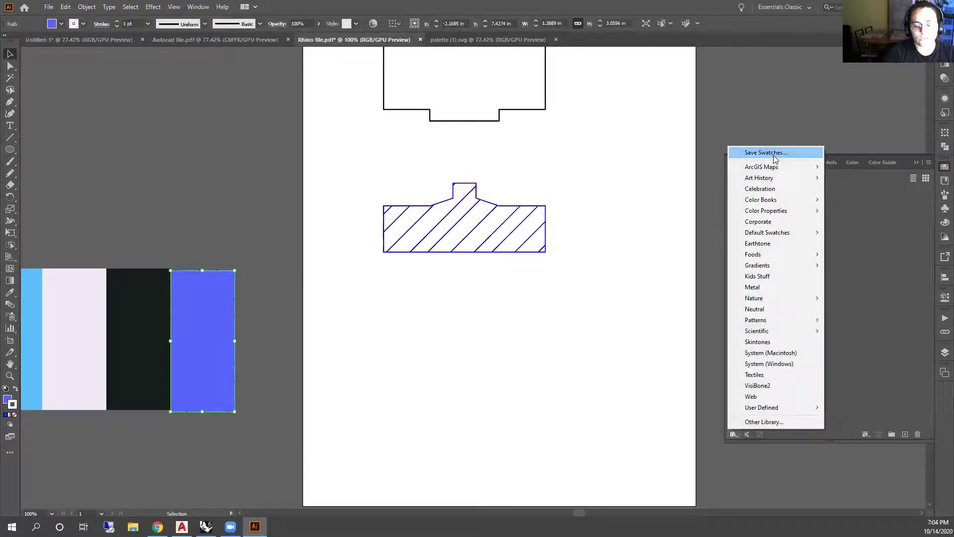
pyautogui.click(875, 223)
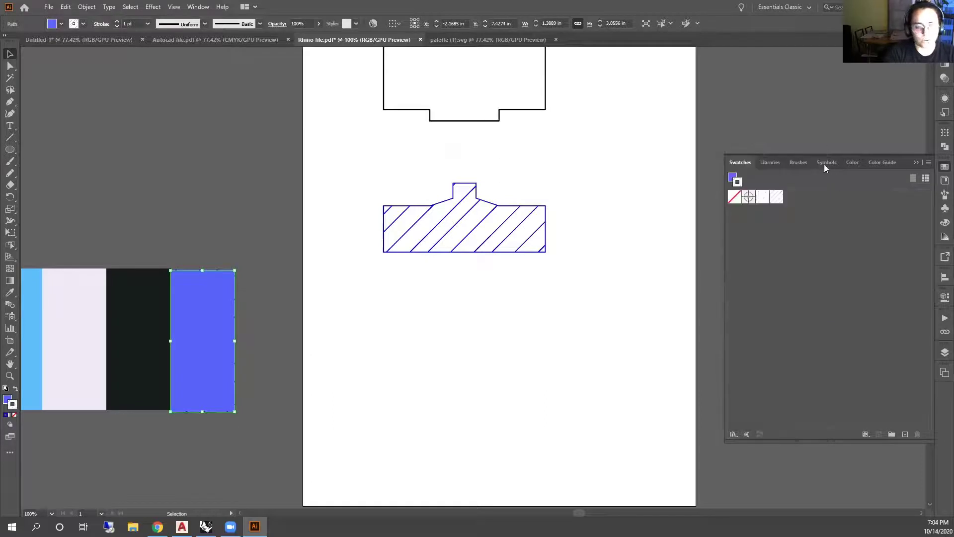
pyautogui.click(916, 162)
# Remove the stroke from the elevation outline, keeping only its diagonal line pattern fill
pyautogui.scroll(-1, 618, 240)
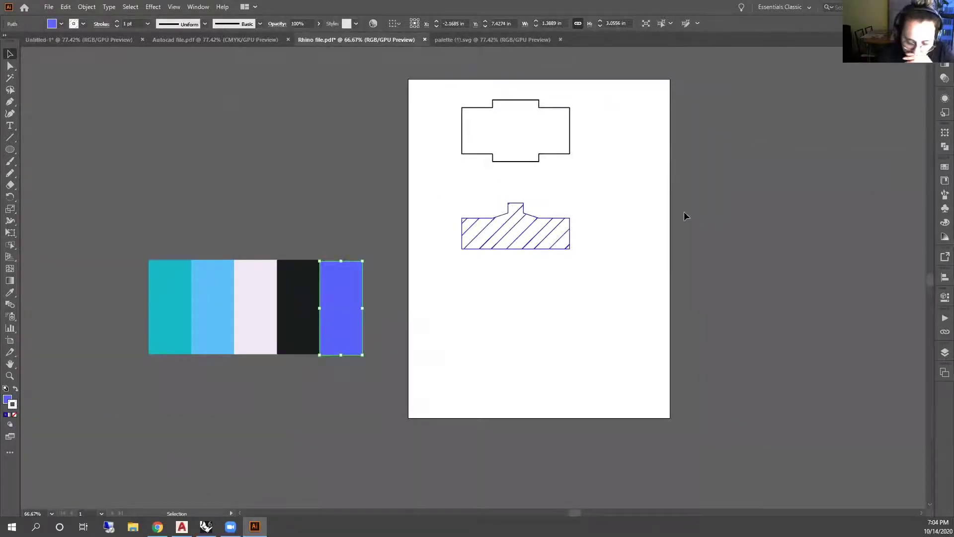
pyautogui.scroll(2, 571, 213)
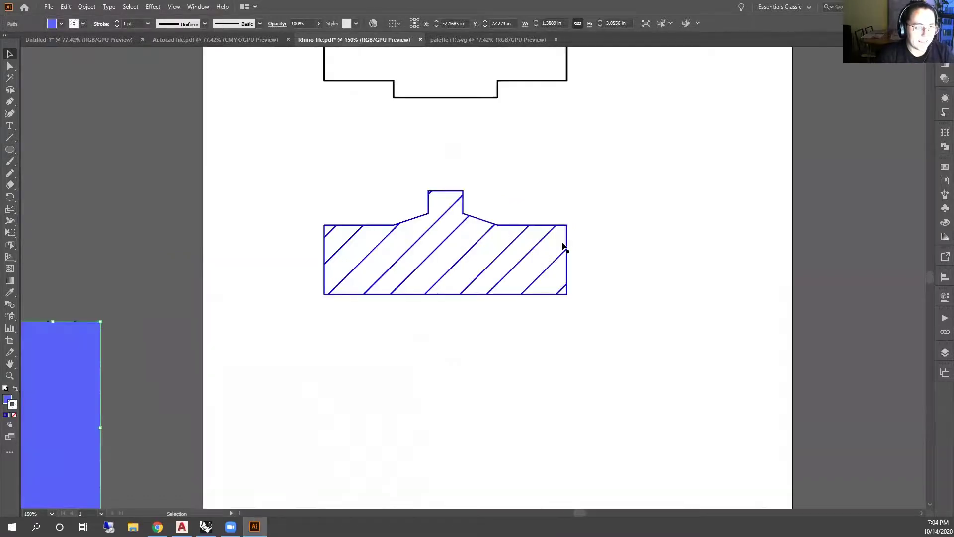
pyautogui.click(565, 251)
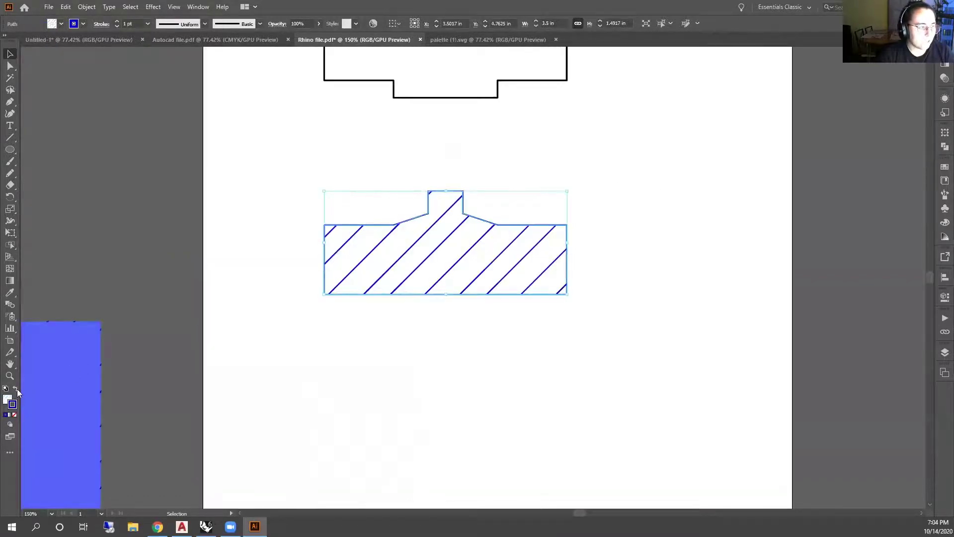
pyautogui.click(14, 415)
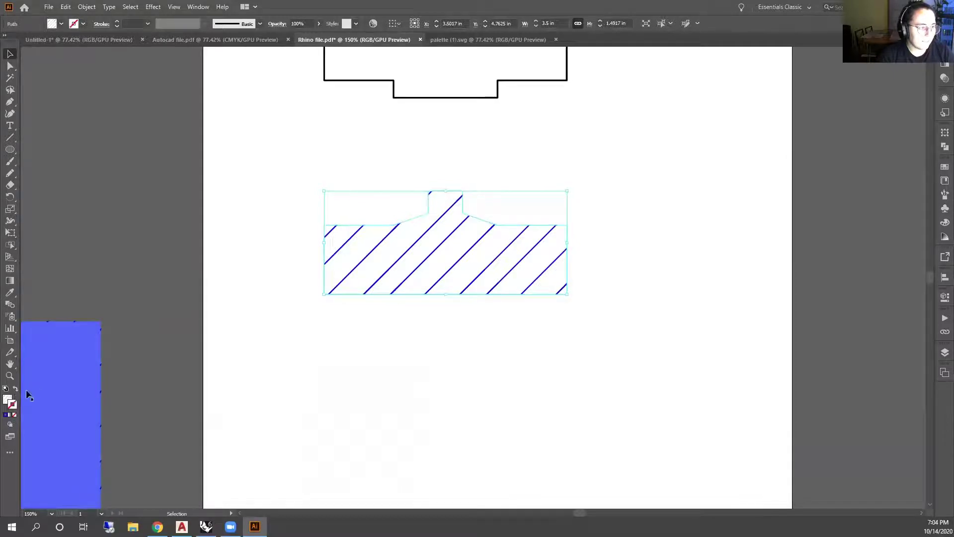
pyautogui.click(307, 397)
# Move all five color palette rectangles onto the artboard behind the diagonal-patterned elevation
pyautogui.scroll(-2, 427, 283)
pyautogui.click(232, 363)
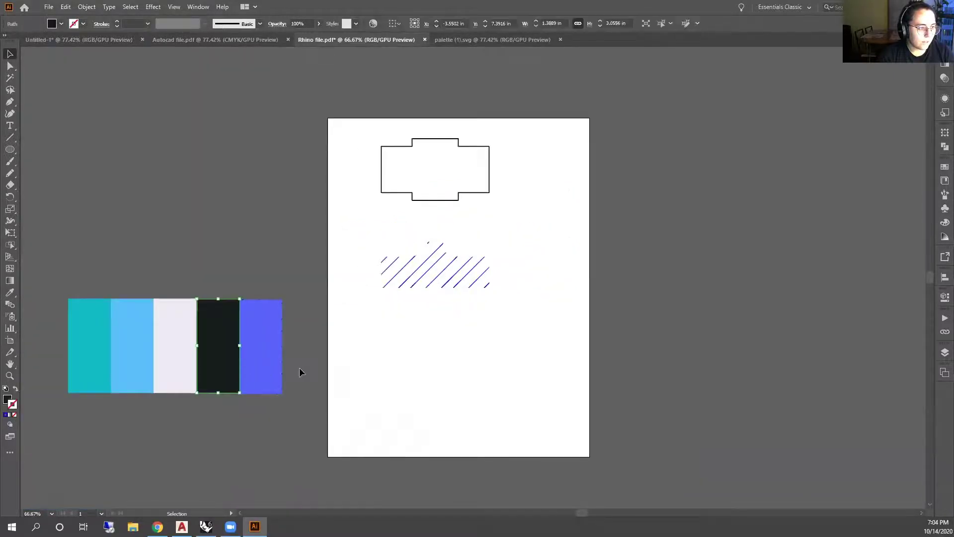
pyautogui.click(299, 368)
pyautogui.moveTo(84, 354)
pyautogui.mouseDown()
pyautogui.moveTo(354, 306)
pyautogui.moveTo(381, 282)
pyautogui.mouseUp()
pyautogui.click(567, 203)
# Try to clip the light blue, lavender and black rectangles with the elevation outline using a clipping mask, and undo it
pyautogui.scroll(2, 434, 292)
pyautogui.click(451, 261)
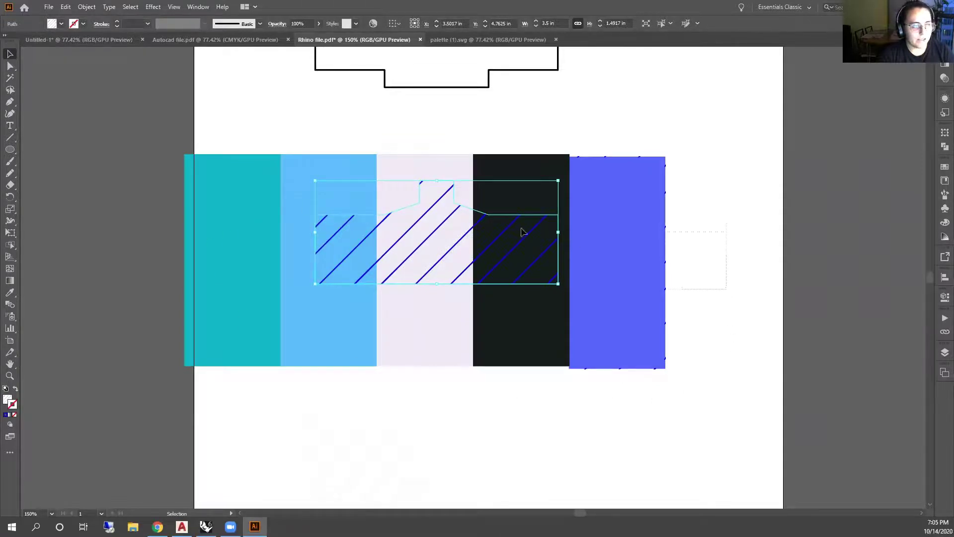
pyautogui.click(483, 433)
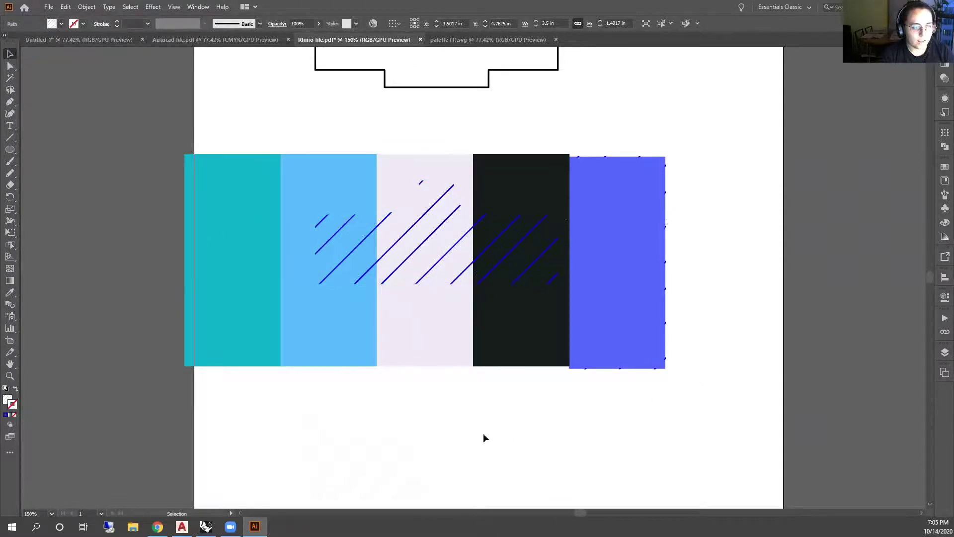
pyautogui.click(330, 237)
pyautogui.rightClick(412, 241)
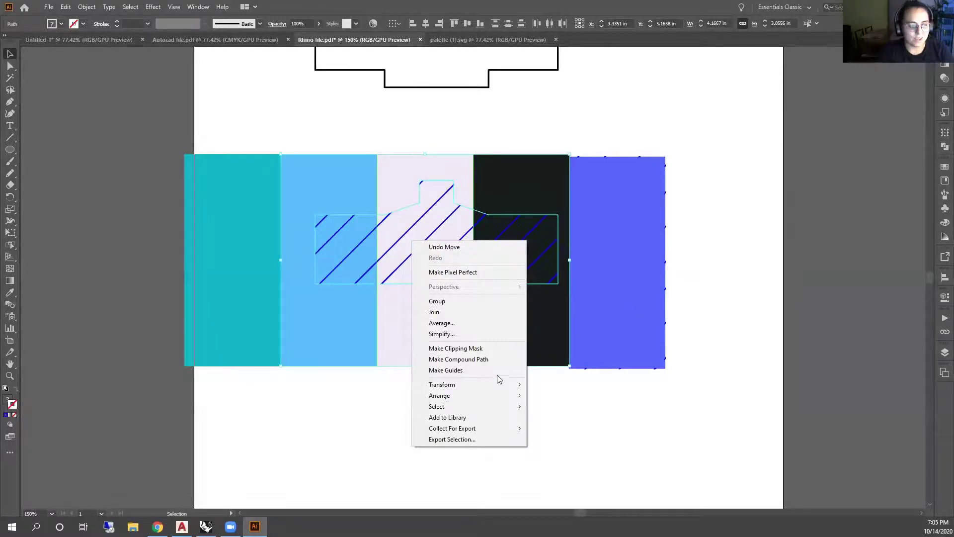
pyautogui.click(485, 350)
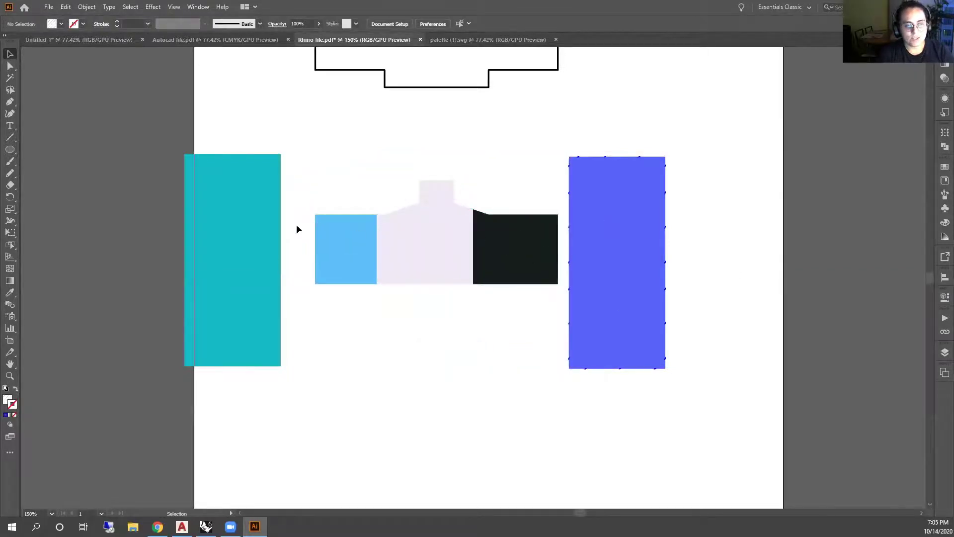
pyautogui.click(474, 240)
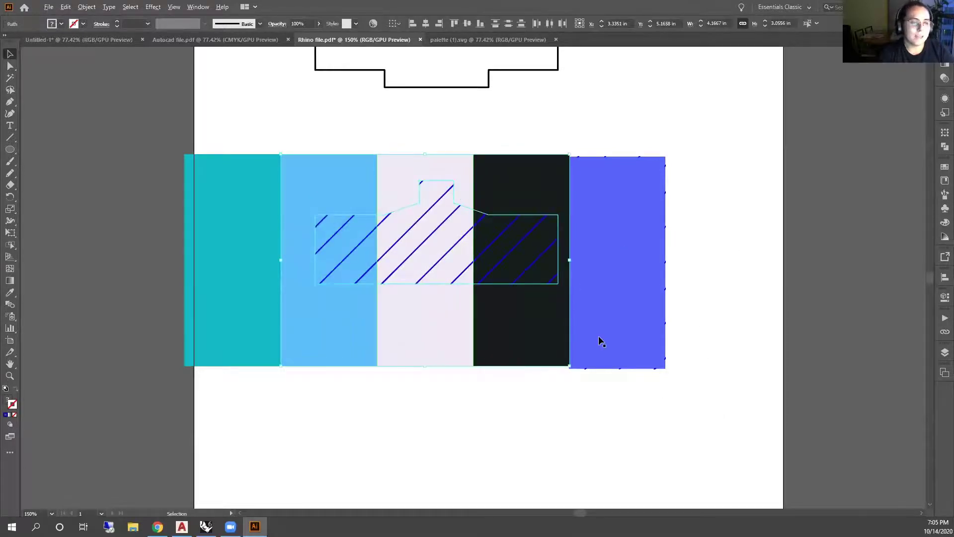
# Move all five palette rectangles off the artboard, leaving only the diagonal-patterned elevation in place
pyautogui.hotkey('ctrl', '1')
pyautogui.moveTo(321, 356); pyautogui.dragTo(125, 356)
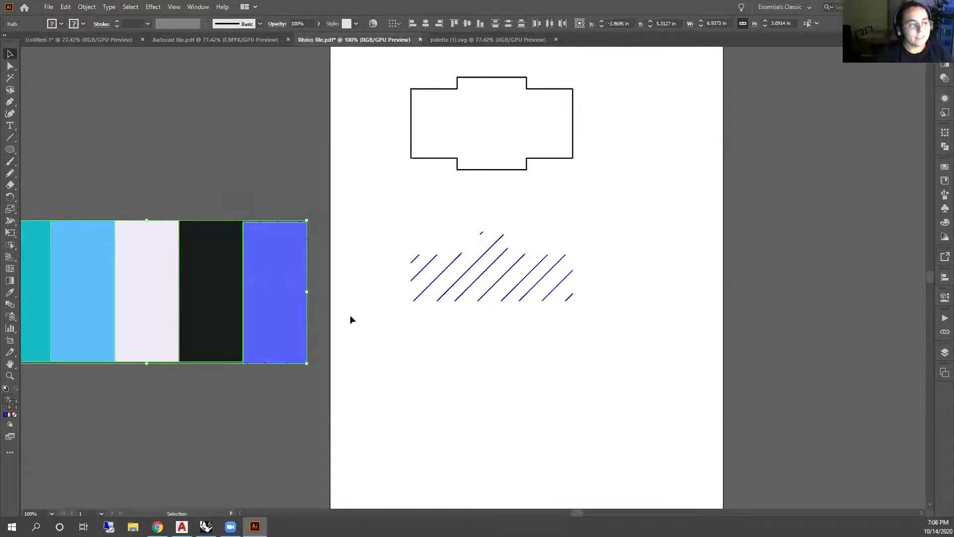
# Place only the light blue, lavender and black rectangles behind the diagonal-patterned elevation
pyautogui.scroll(-1, 307, 302)
pyautogui.moveTo(248, 362)
pyautogui.mouseDown()
pyautogui.moveTo(171, 317)
pyautogui.moveTo(447, 334)
pyautogui.moveTo(398, 326)
pyautogui.moveTo(405, 315)
pyautogui.mouseUp()
pyautogui.hotkey('ctrl', '=')
pyautogui.hotkey('ctrl', '=')
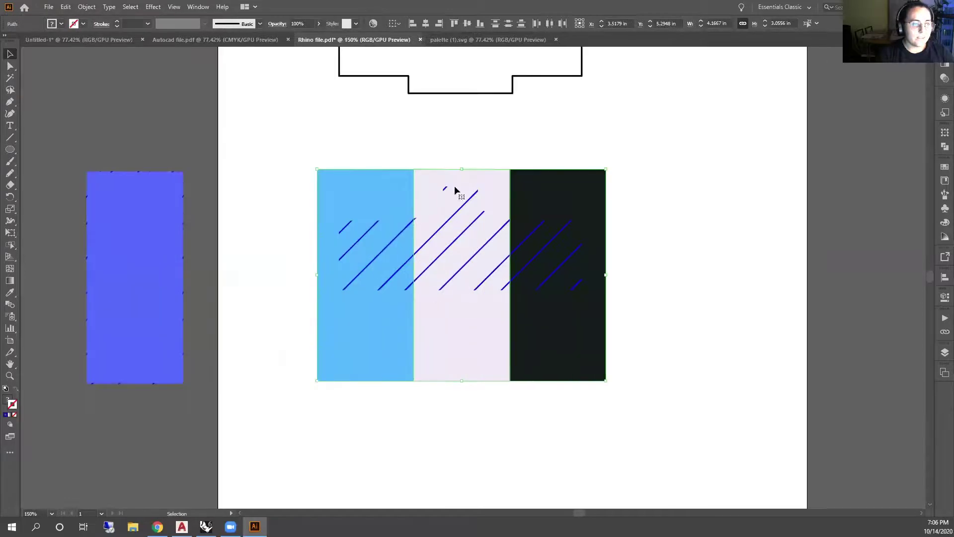
# Divide the light blue, lavender and black rectangles together with the patterned elevation outline using Pathfinder
pyautogui.click(686, 248)
pyautogui.click(380, 215)
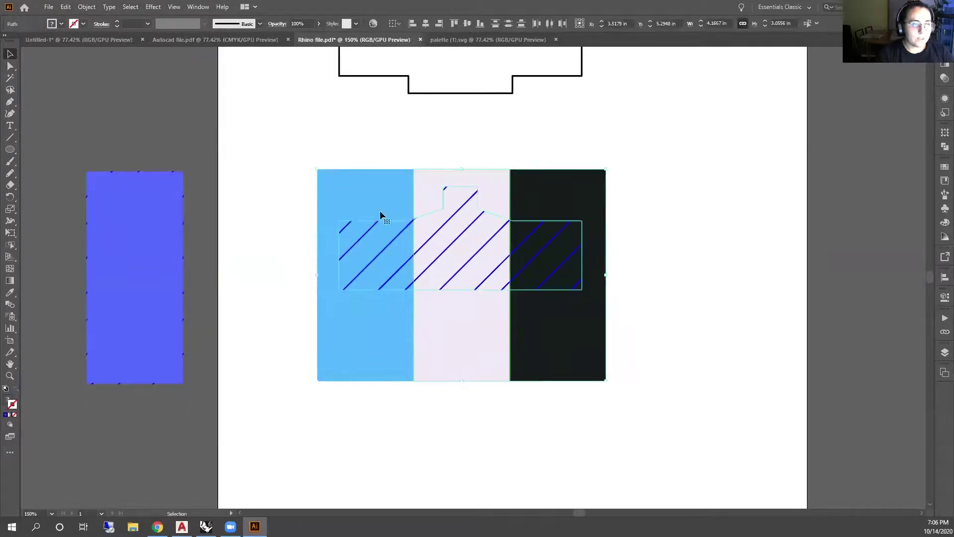
pyautogui.click(942, 148)
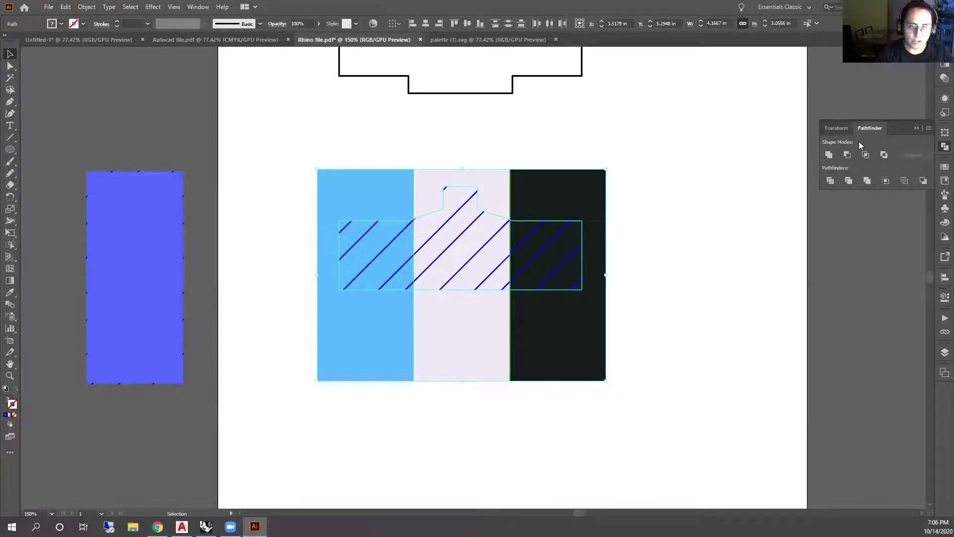
pyautogui.click(831, 181)
pyautogui.click(665, 243)
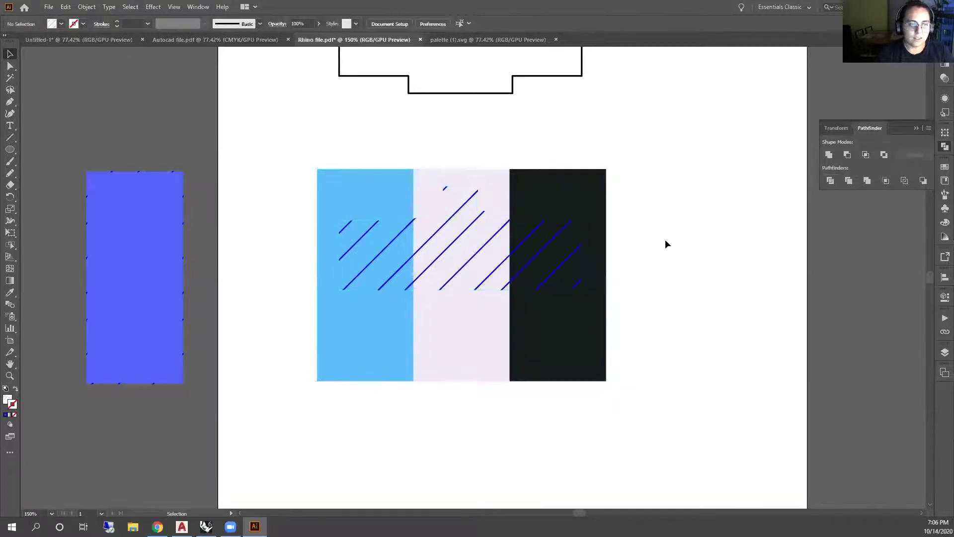
# Ungroup the divided artwork and move the light blue, lavender and black pieces outside the elevation off the artboard
pyautogui.click(570, 260)
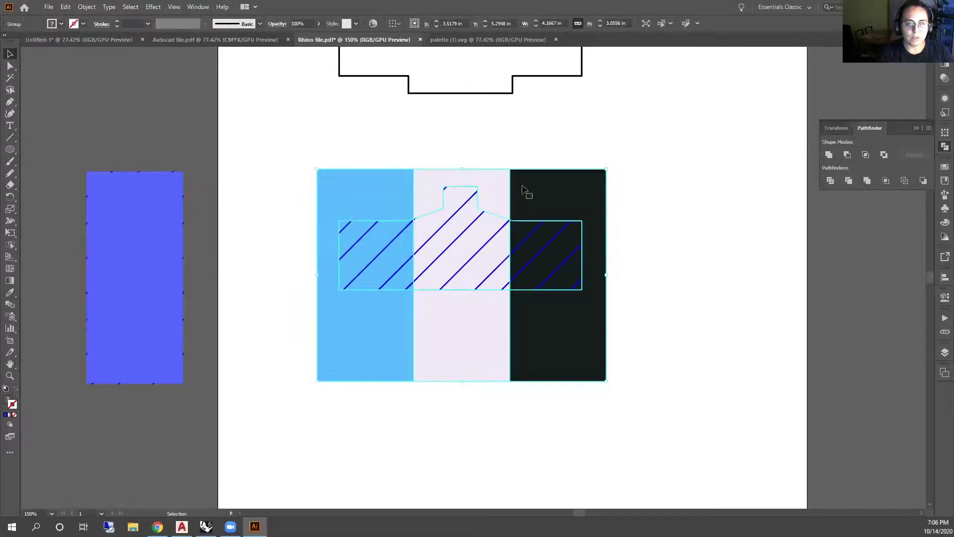
pyautogui.rightClick(529, 227)
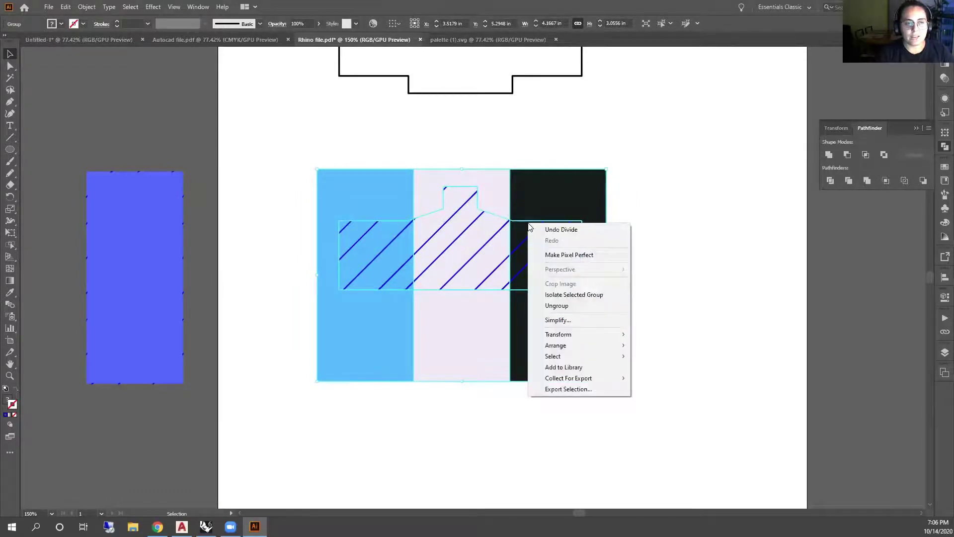
pyautogui.click(567, 307)
pyautogui.click(675, 216)
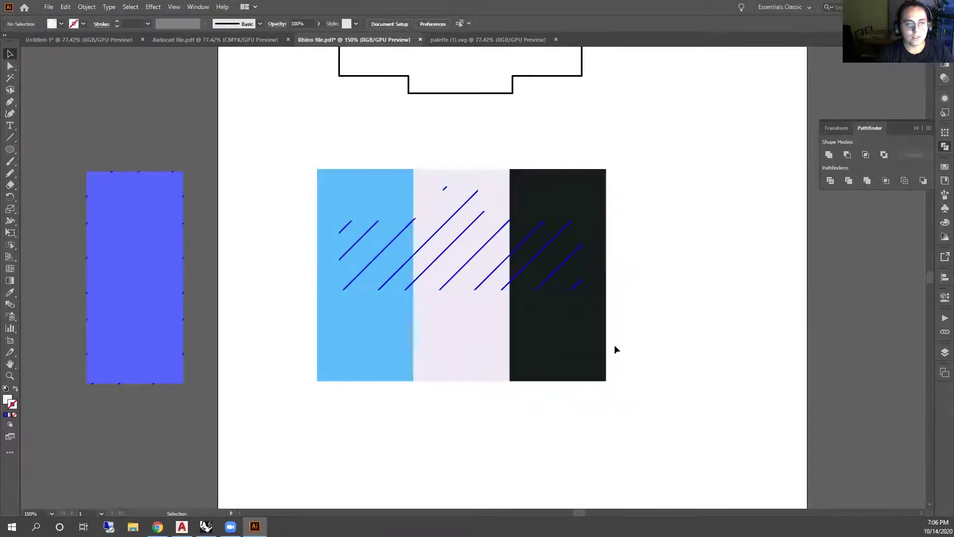
pyautogui.moveTo(708, 442); pyautogui.dragTo(266, 351)
pyautogui.moveTo(370, 351); pyautogui.dragTo(815, 350)
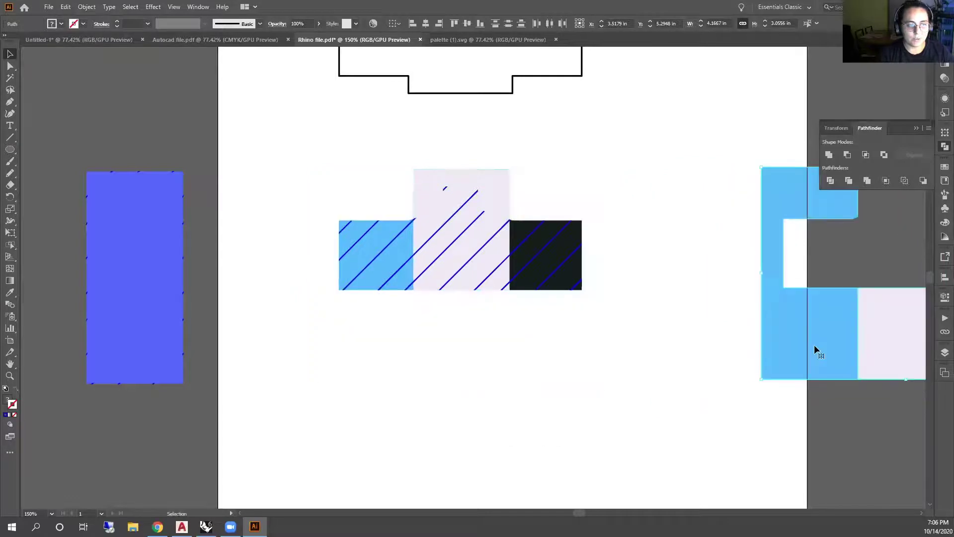
pyautogui.scroll(-3, 413, 276)
pyautogui.scroll(1, 654, 283)
pyautogui.moveTo(539, 291); pyautogui.dragTo(661, 298)
pyautogui.click(588, 321)
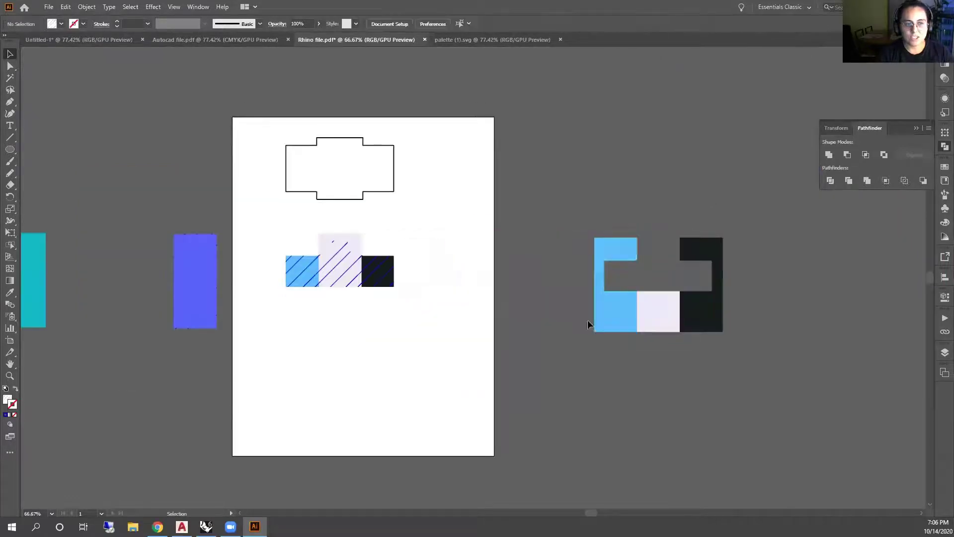
# Pull the leftover lavender piece away from the roof and lift the diagonal pattern off the elevation's colored pieces
pyautogui.scroll(2, 317, 242)
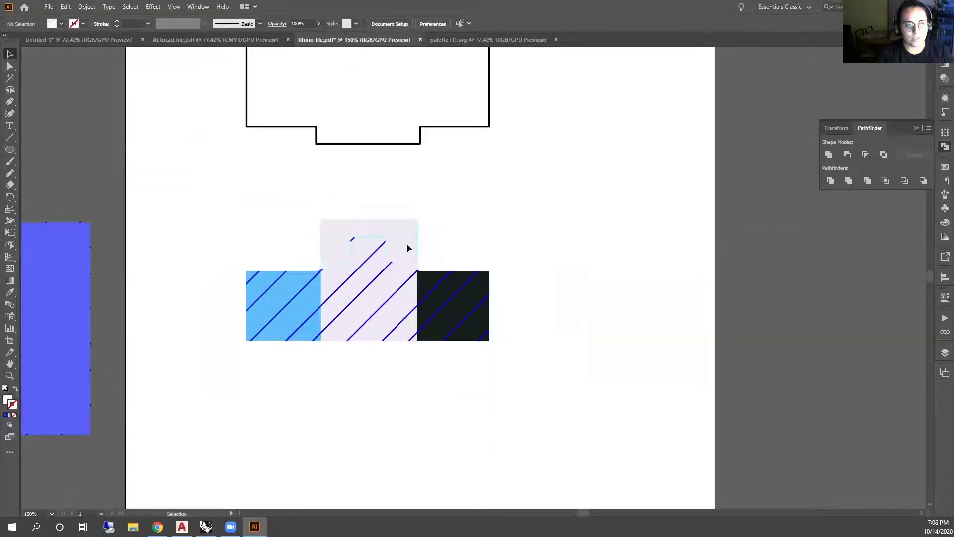
pyautogui.click(357, 305)
pyautogui.scroll(2, 357, 304)
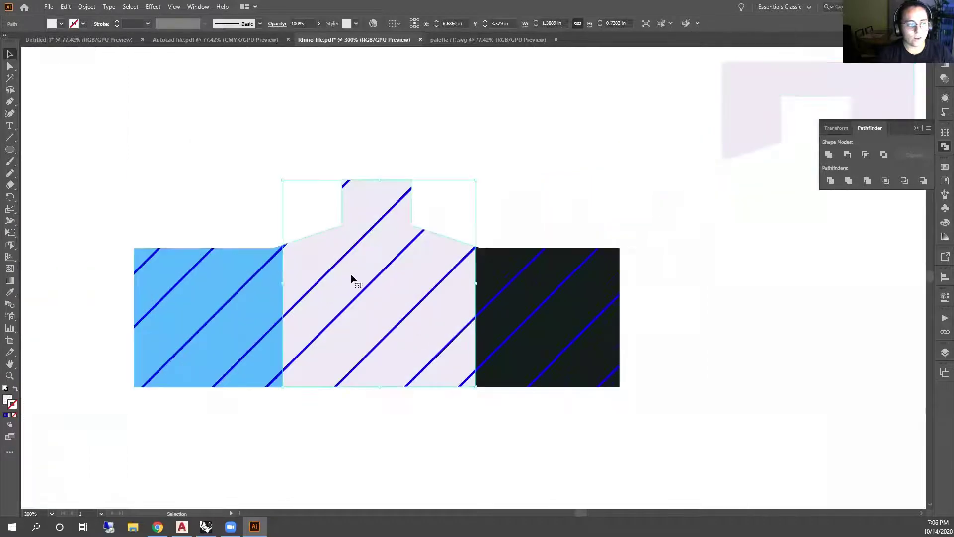
pyautogui.keyDown('shift'); pyautogui.click(235, 298); pyautogui.keyUp('shift')
pyautogui.keyDown('shift'); pyautogui.click(503, 268); pyautogui.keyUp('shift')
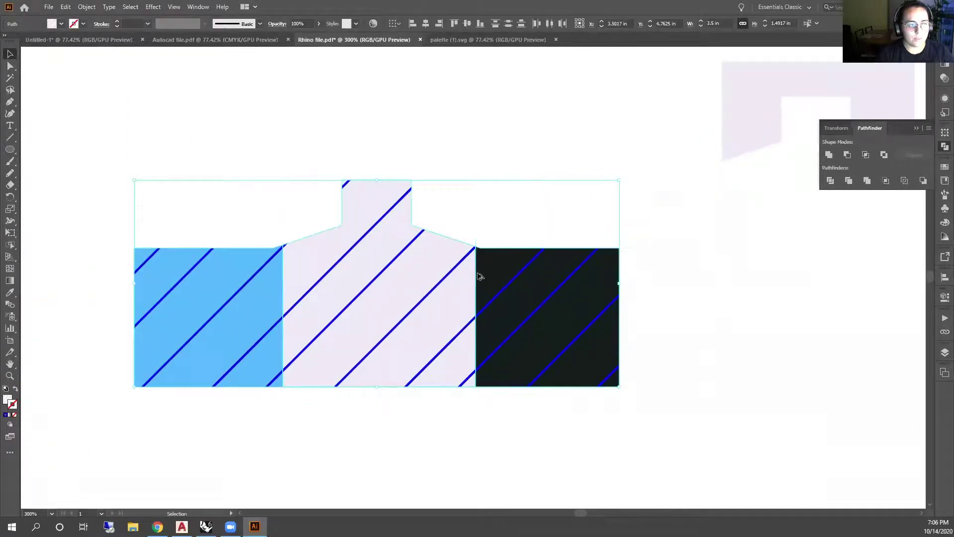
pyautogui.scroll(-3, 478, 274)
pyautogui.moveTo(480, 271); pyautogui.dragTo(474, 205)
pyautogui.click(463, 304)
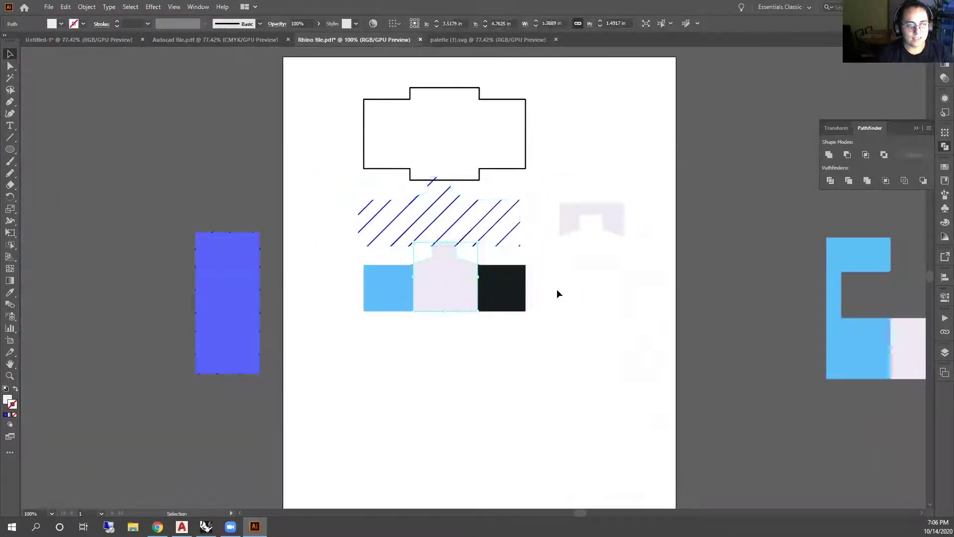
pyautogui.click(556, 293)
# Select the leftover pieces outside the elevation and examine the cut color pieces up close
pyautogui.scroll(-1, 749, 295)
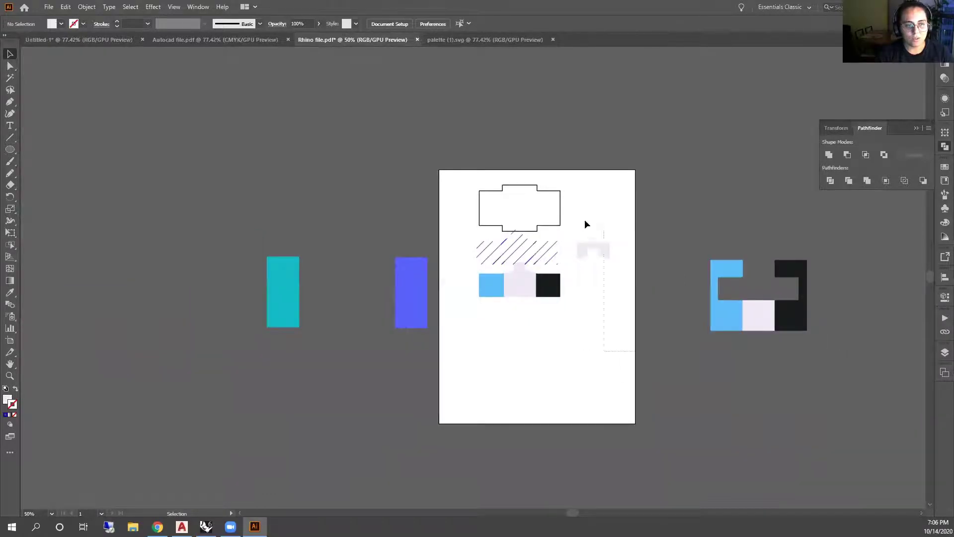
pyautogui.click(589, 224)
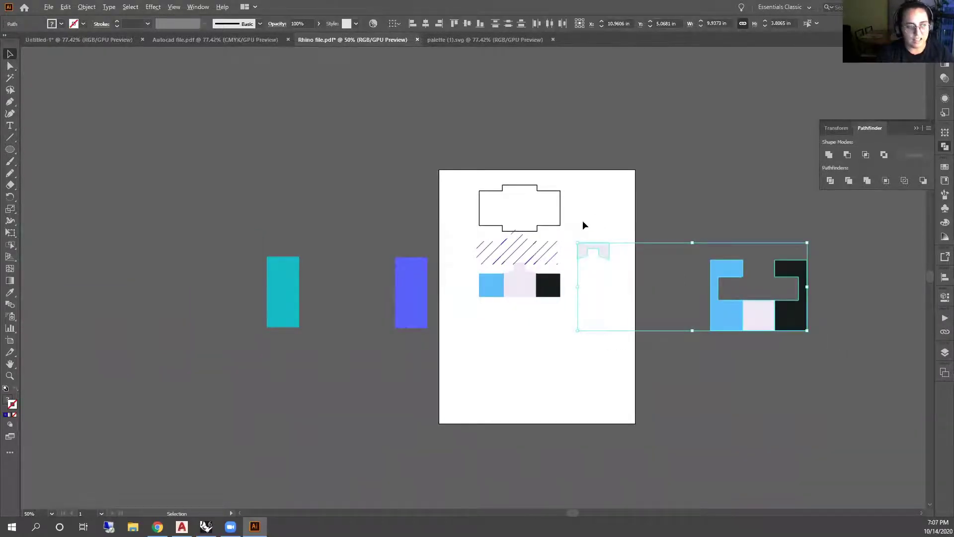
pyautogui.scroll(5, 521, 330)
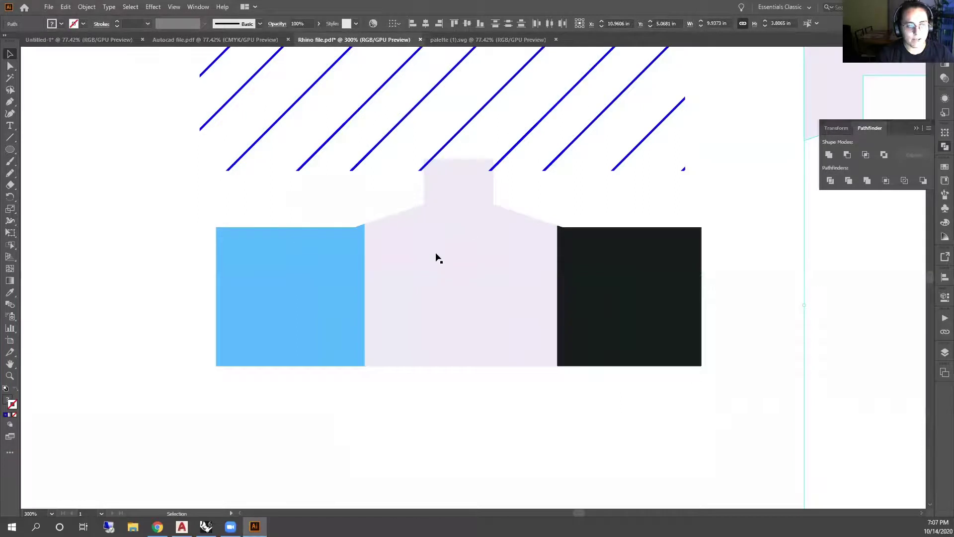
pyautogui.scroll(-4, 436, 257)
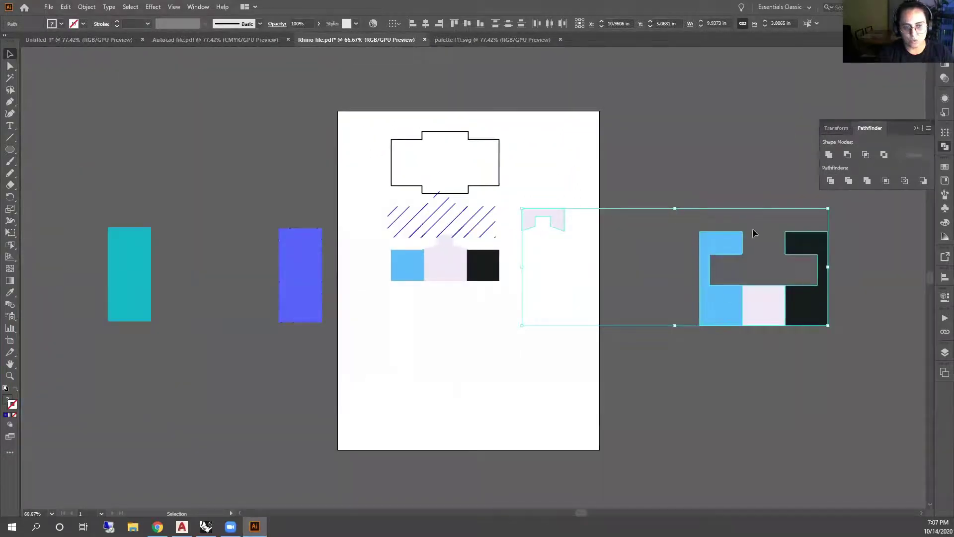
pyautogui.scroll(1, 452, 282)
pyautogui.scroll(1, 452, 282)
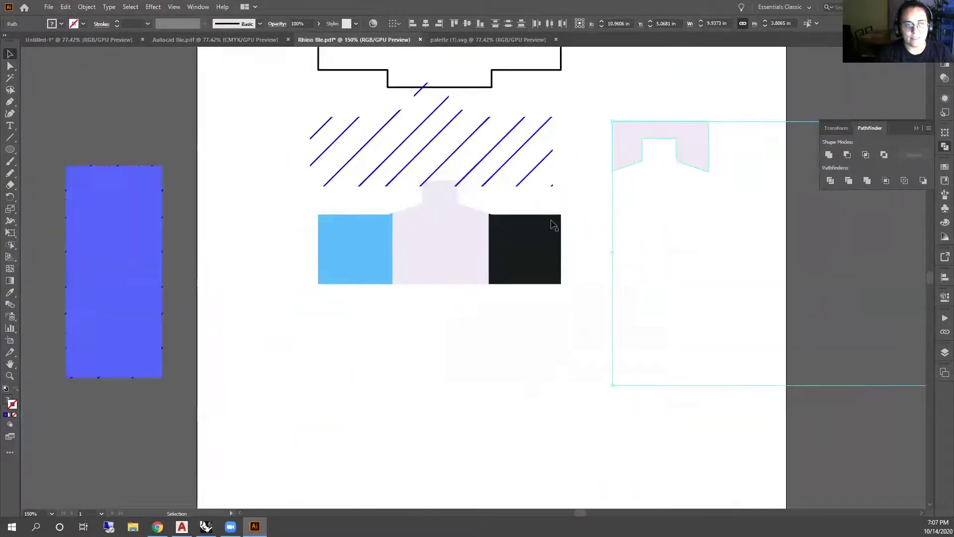
# Undo the division, the piece moves and the rectangle placement until the palette is whole again beside the artboard
pyautogui.hotkey('ctrl', 'z')
pyautogui.hotkey('ctrl', 'z')
pyautogui.hotkey('ctrl', 'z')
pyautogui.hotkey('ctrl', 'z')
pyautogui.hotkey('ctrl', 'z')
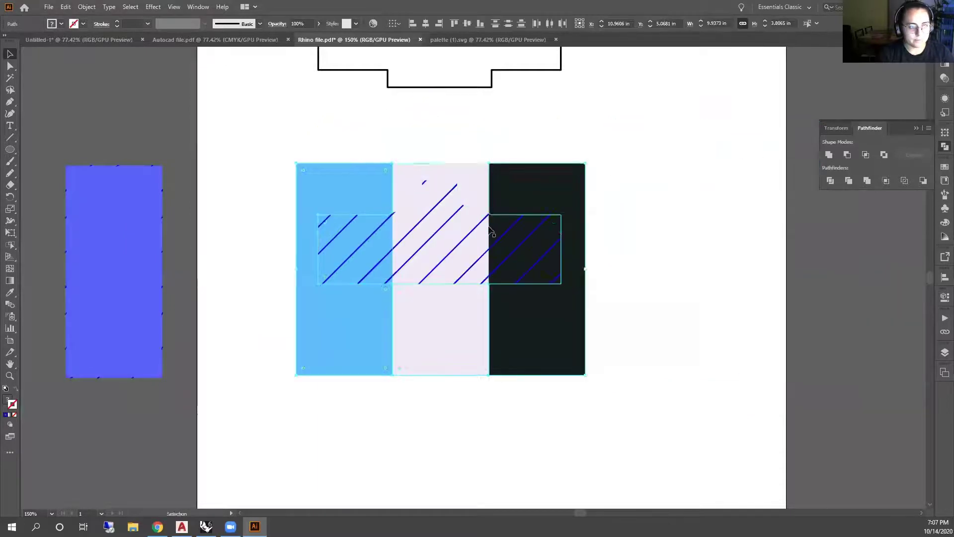
pyautogui.scroll(-4, 513, 230)
pyautogui.scroll(1, 515, 254)
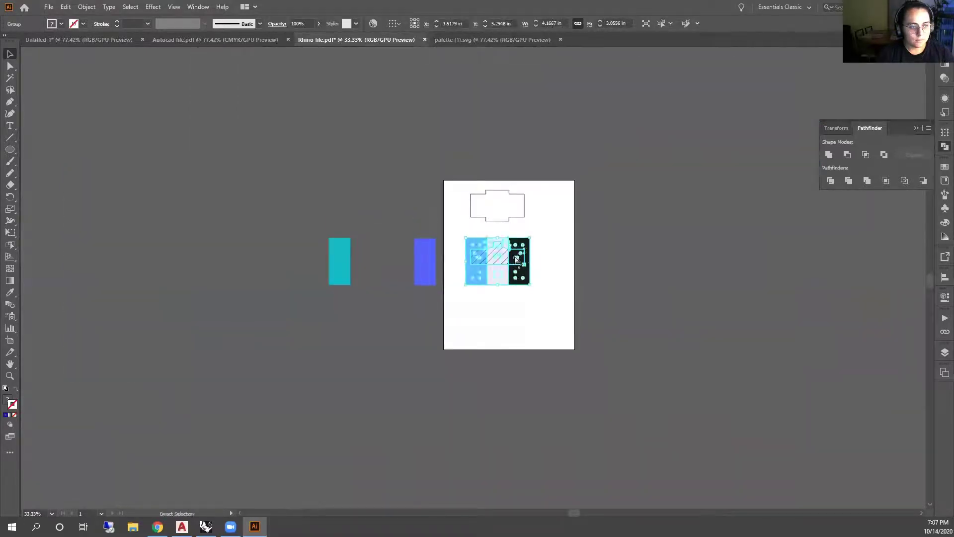
pyautogui.hotkey('ctrl', 'z')
pyautogui.scroll(2, 514, 271)
pyautogui.moveTo(525, 299); pyautogui.dragTo(347, 320)
pyautogui.hotkey('ctrl', 'z')
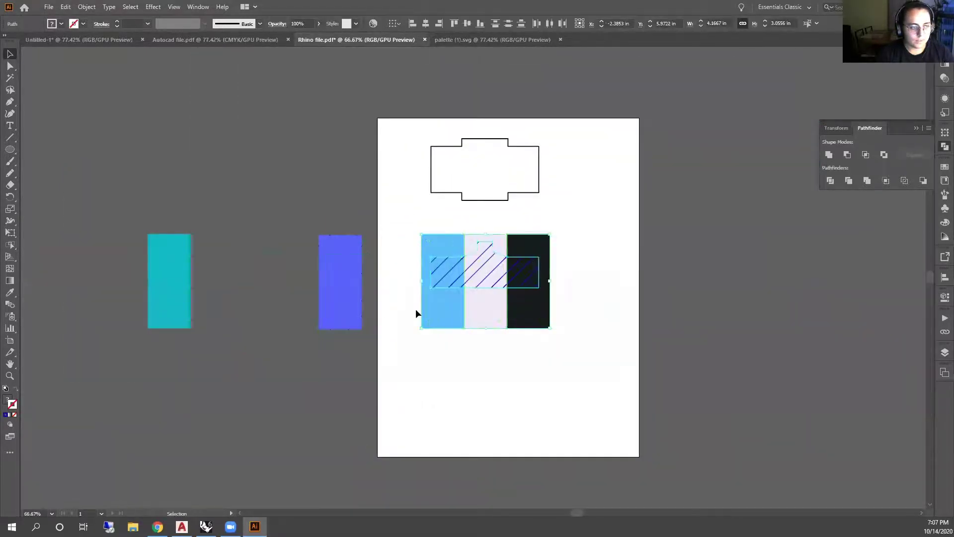
pyautogui.hotkey('ctrl', 'z')
pyautogui.click(602, 282)
pyautogui.scroll(3, 411, 272)
pyautogui.scroll(-2, 486, 185)
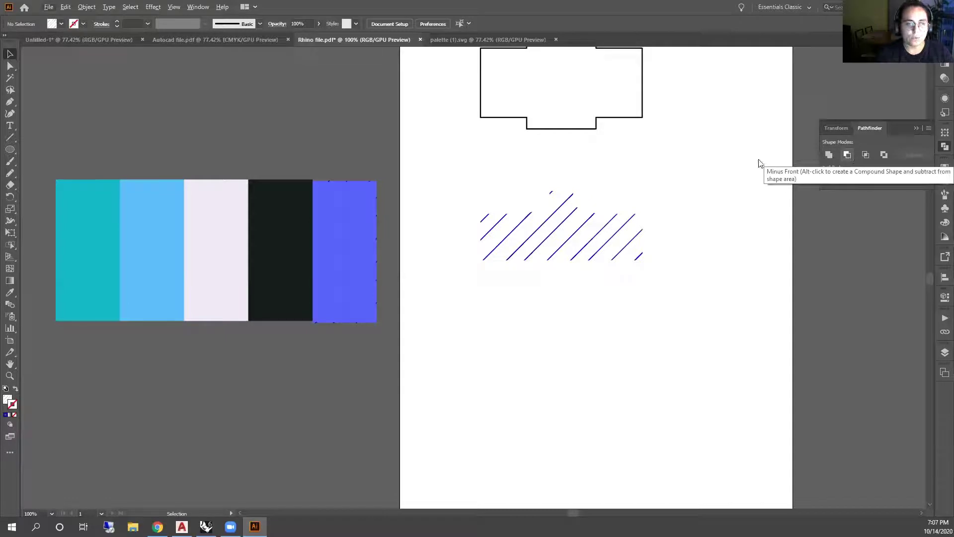
# Place the light blue, lavender and black rectangles behind the elevation, try Minus Front on them together, and undo the subtraction
pyautogui.click(208, 305)
pyautogui.moveTo(166, 272)
pyautogui.mouseDown()
pyautogui.moveTo(543, 266)
pyautogui.moveTo(511, 256)
pyautogui.mouseUp()
pyautogui.moveTo(708, 331)
pyautogui.mouseDown()
pyautogui.moveTo(494, 227)
pyautogui.moveTo(451, 219)
pyautogui.mouseUp()
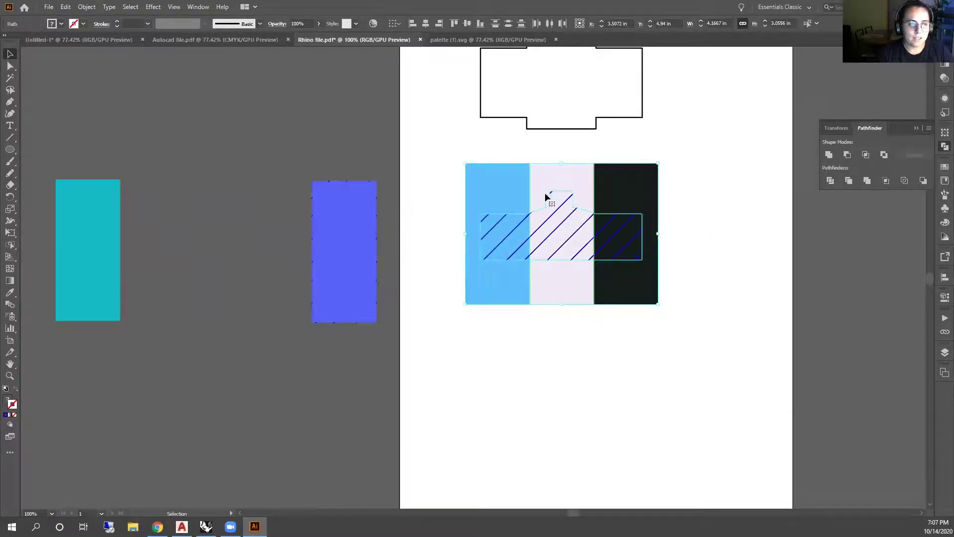
pyautogui.click(846, 155)
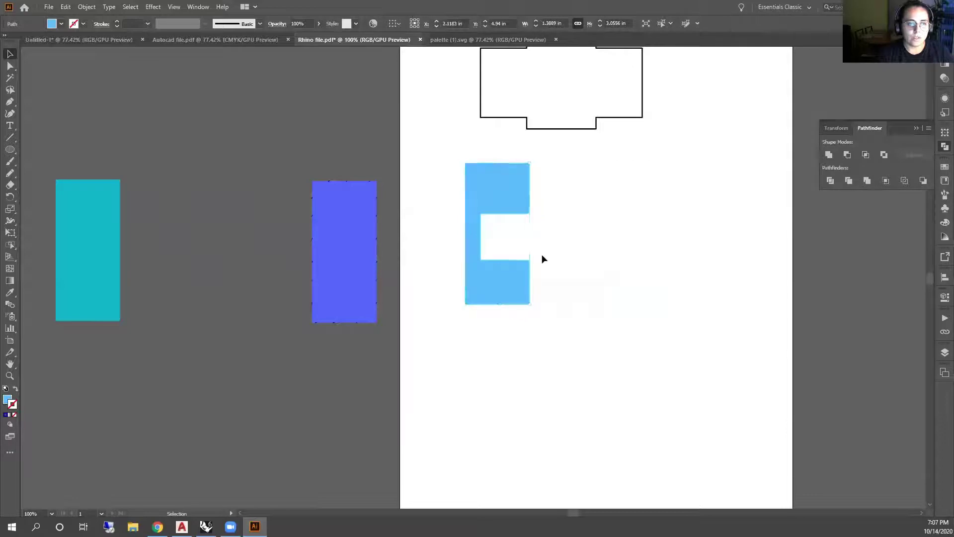
pyautogui.hotkey('ctrl', 'z')
# Try to join the light blue, lavender and black rectangles into one shape
pyautogui.moveTo(715, 343); pyautogui.dragTo(481, 277)
pyautogui.rightClick(488, 279)
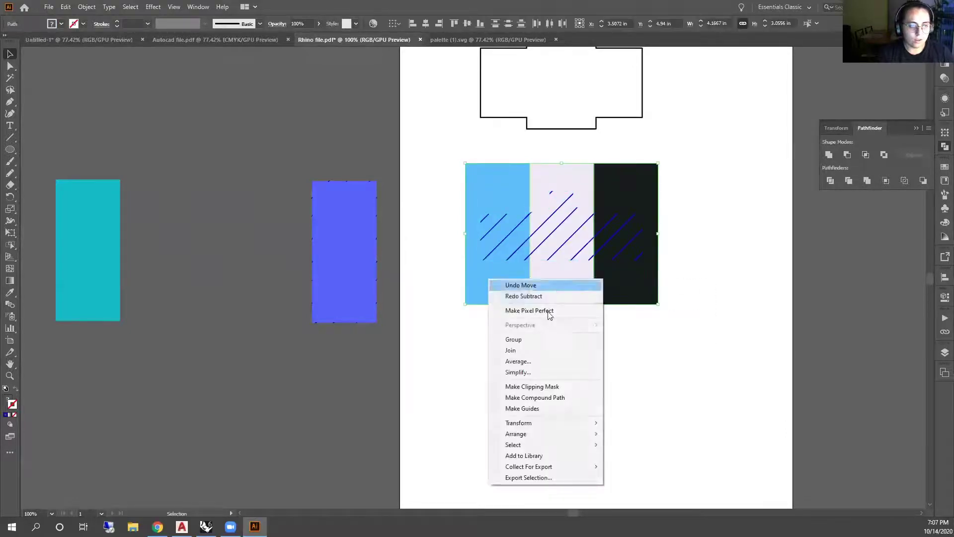
pyautogui.click(552, 350)
pyautogui.click(579, 282)
pyautogui.click(759, 186)
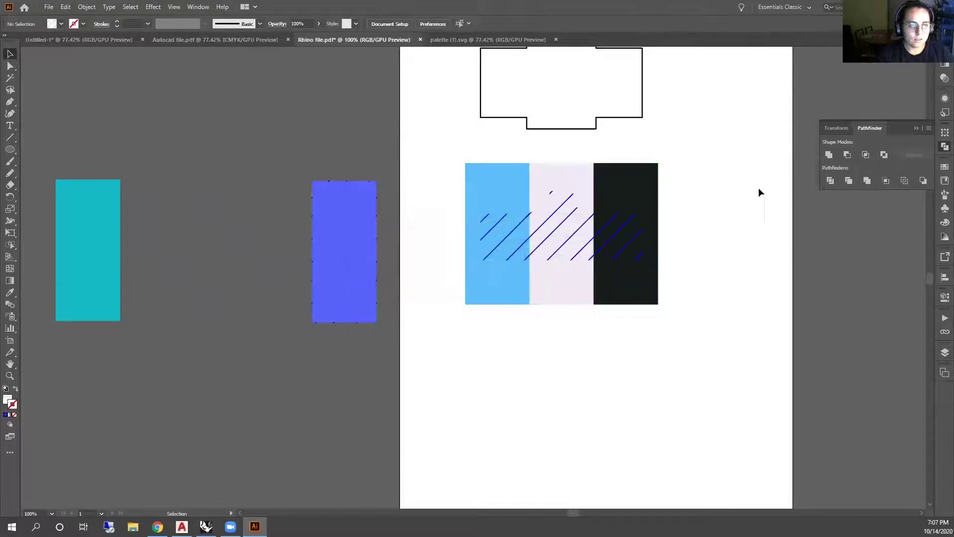
# Move the lavender and black rectangles back to the palette beside the artboard
pyautogui.click(623, 272)
pyautogui.click(581, 281)
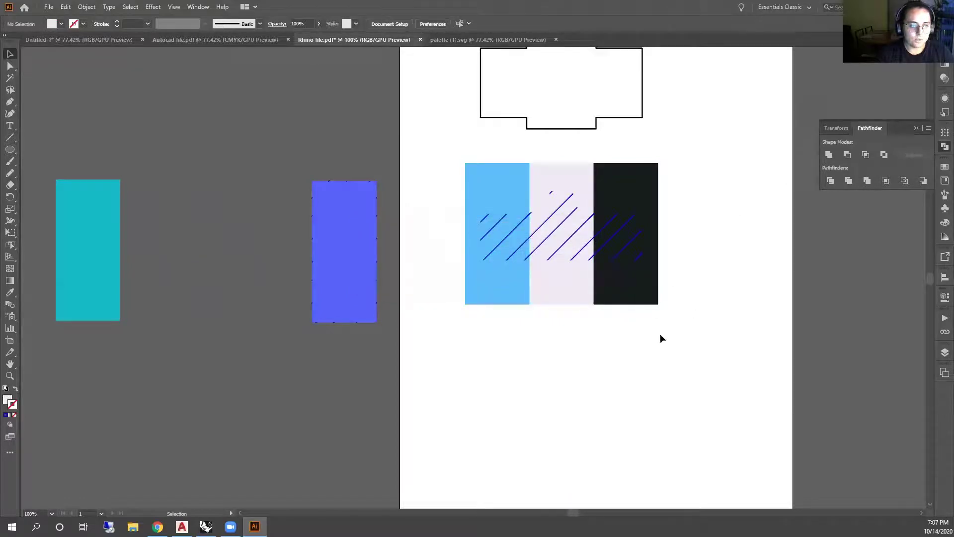
pyautogui.moveTo(661, 336); pyautogui.dragTo(227, 326)
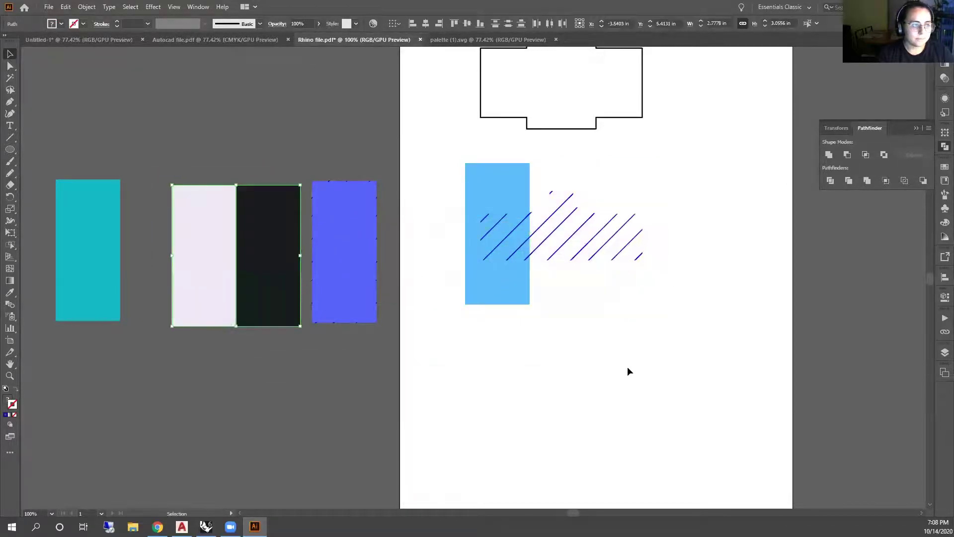
# Widen the light blue rectangle to cover the whole elevation and subtract the elevation outline from it with Minus Front
pyautogui.click(504, 284)
pyautogui.moveTo(534, 238); pyautogui.dragTo(648, 239)
pyautogui.moveTo(726, 357); pyautogui.dragTo(501, 237)
pyautogui.click(847, 155)
pyautogui.click(705, 206)
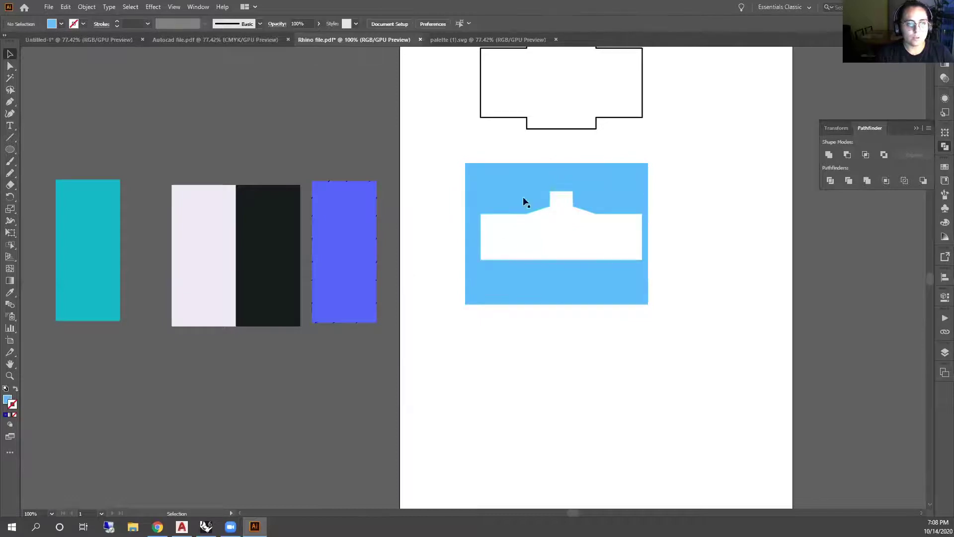
# Undo the subtraction and the widening, and return the light blue rectangle to the palette beside the artboard
pyautogui.hotkey('ctrl', 'z')
pyautogui.hotkey('ctrl', 'z')
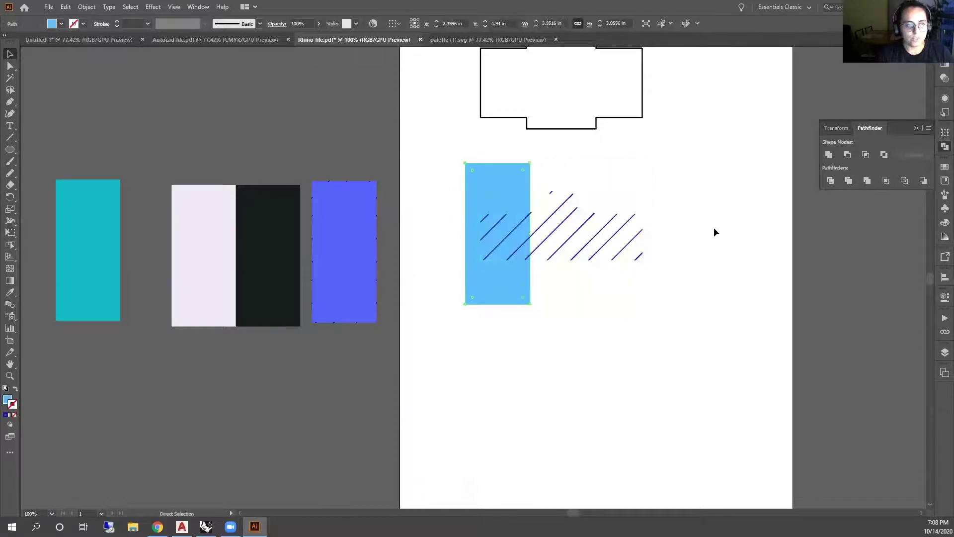
pyautogui.moveTo(508, 274)
pyautogui.mouseDown()
pyautogui.moveTo(545, 275)
pyautogui.moveTo(150, 294)
pyautogui.mouseUp()
pyautogui.click(459, 279)
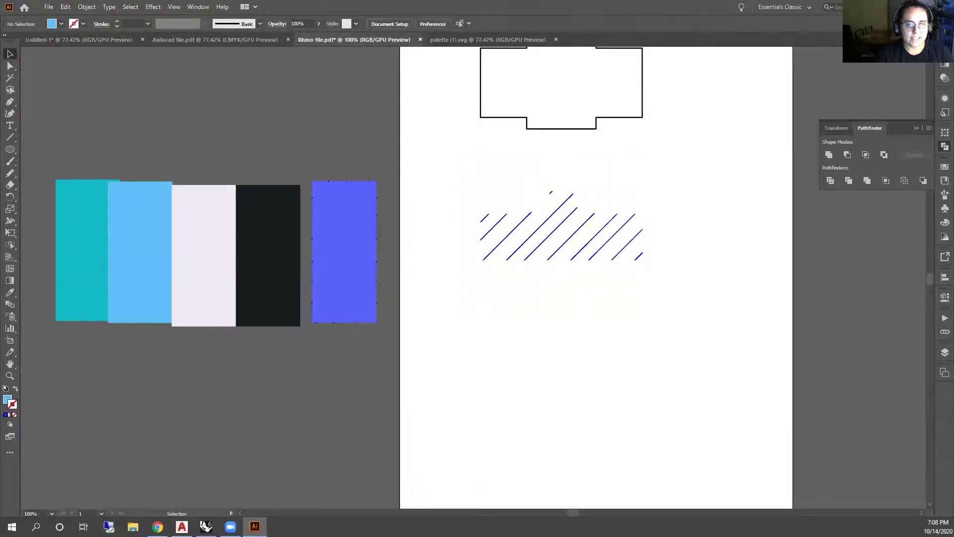
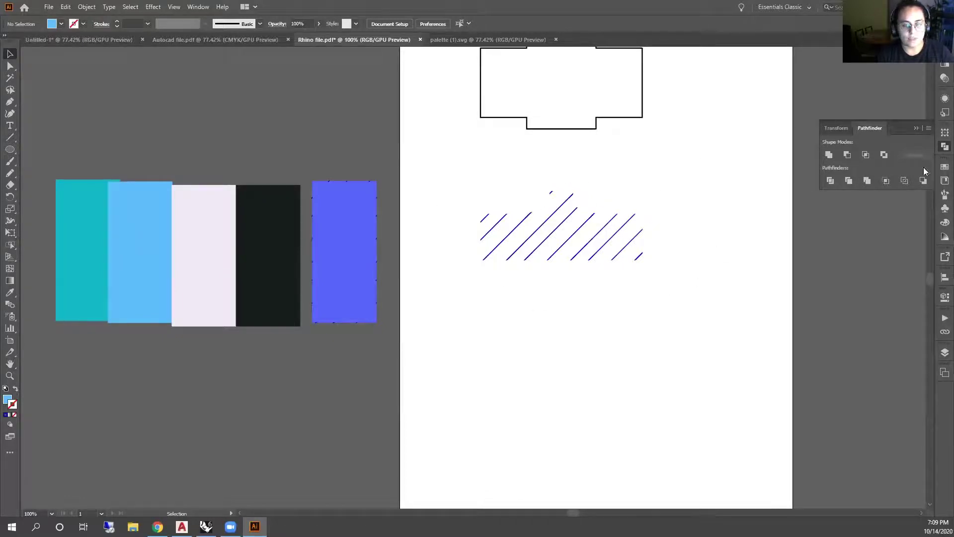
# Close the Pathfinder options and move the five palette rectangles farther away from the artboard
pyautogui.click(917, 129)
pyautogui.scroll(-2, 721, 243)
pyautogui.scroll(1, 716, 248)
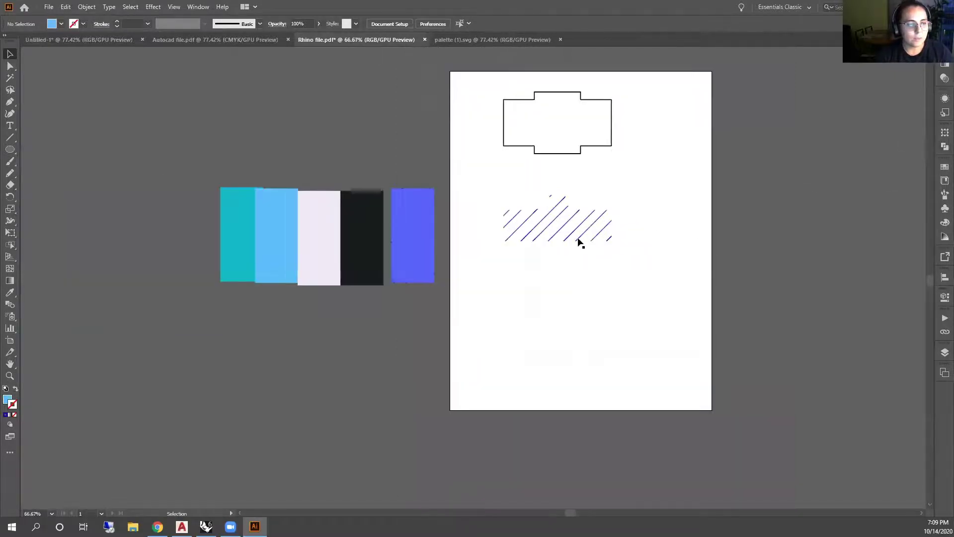
pyautogui.moveTo(248, 229); pyautogui.dragTo(189, 173)
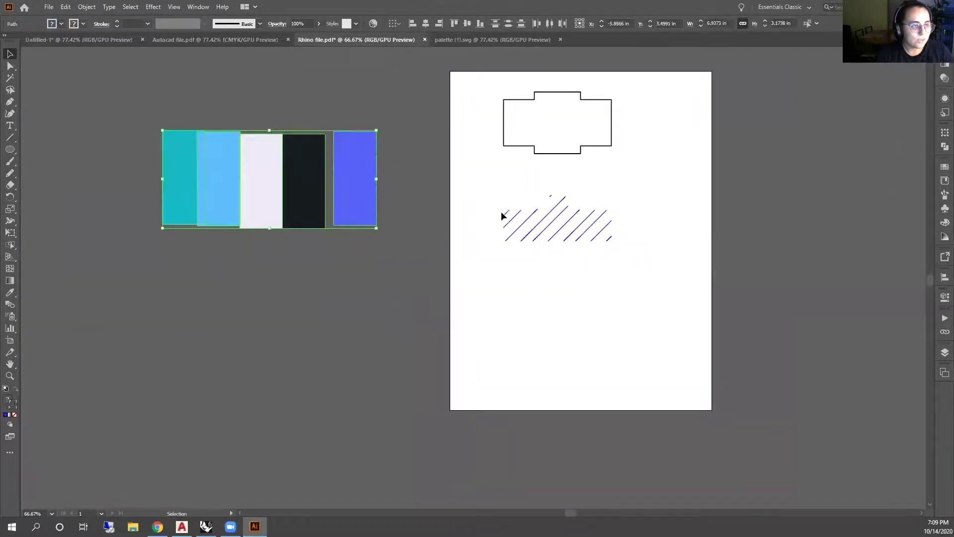
# Hide Layer 6 and Layer 3 and show the Axon fill layer
pyautogui.click(596, 279)
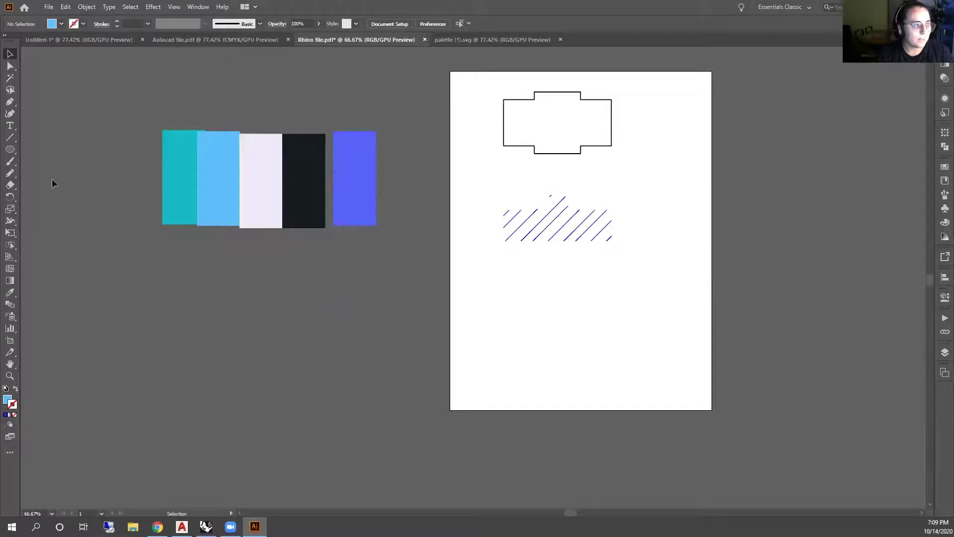
pyautogui.click(14, 170)
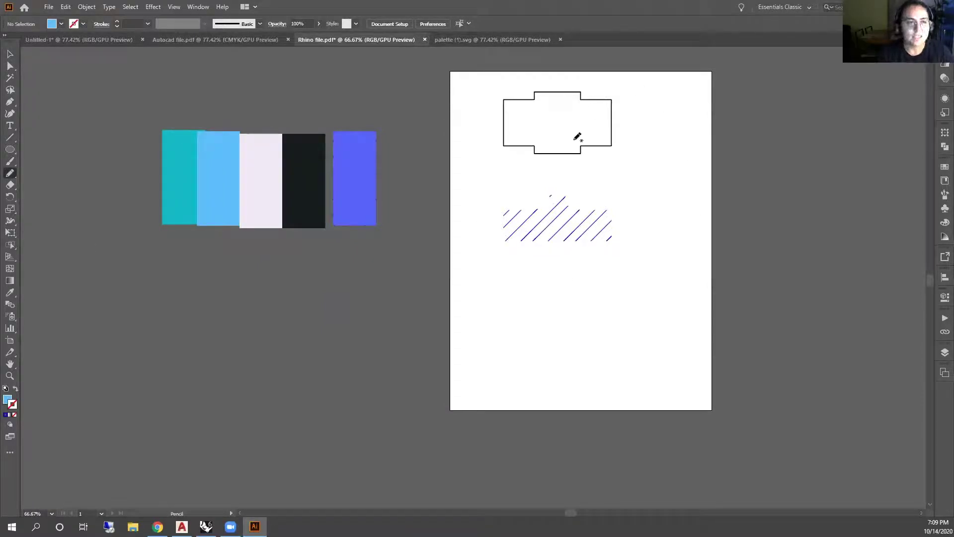
pyautogui.scroll(3, 574, 239)
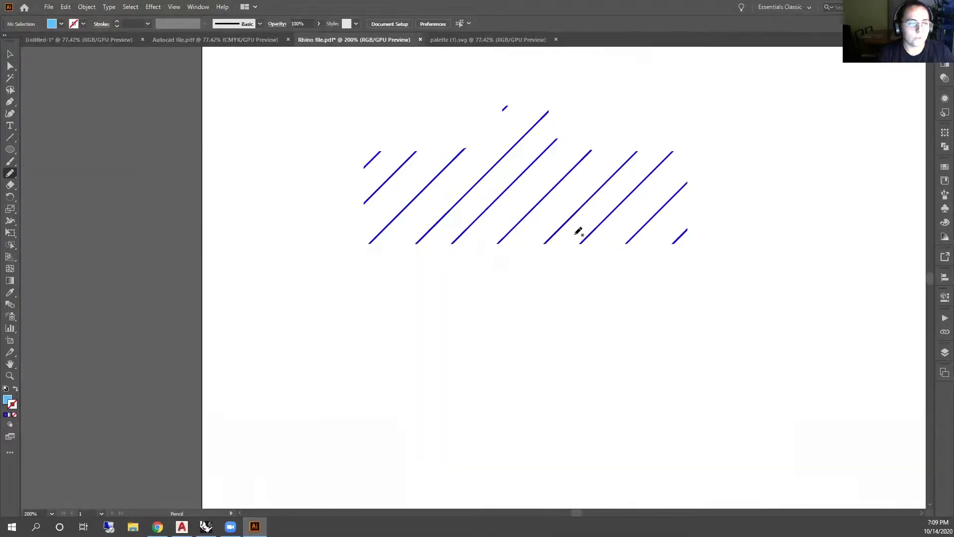
pyautogui.scroll(-2, 555, 233)
pyautogui.click(944, 353)
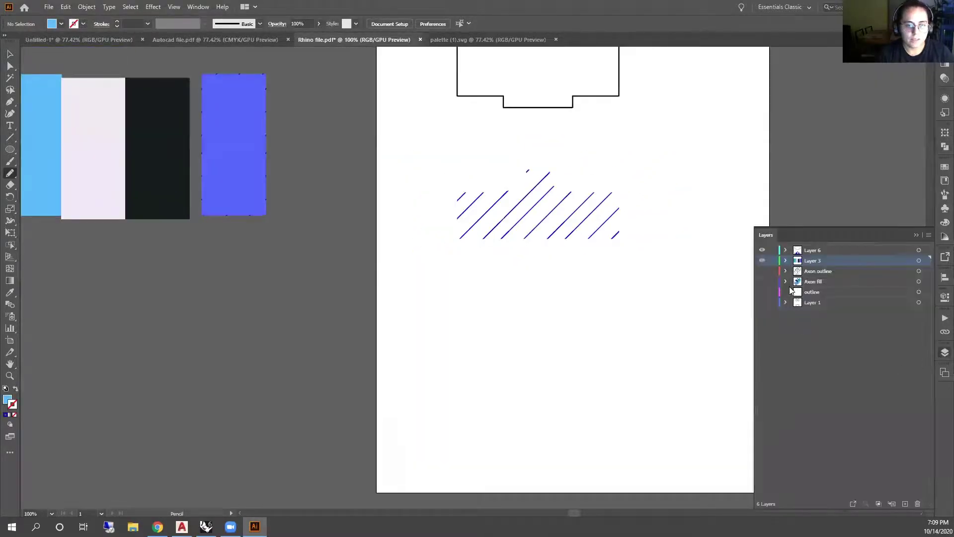
pyautogui.click(763, 261)
pyautogui.click(762, 250)
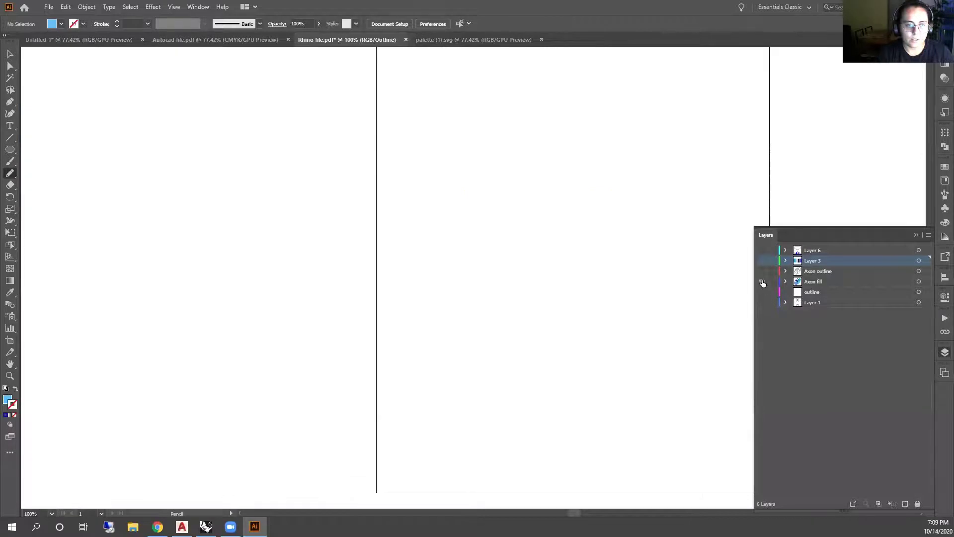
pyautogui.click(762, 282)
pyautogui.scroll(-1, 604, 275)
pyautogui.scroll(2, 606, 172)
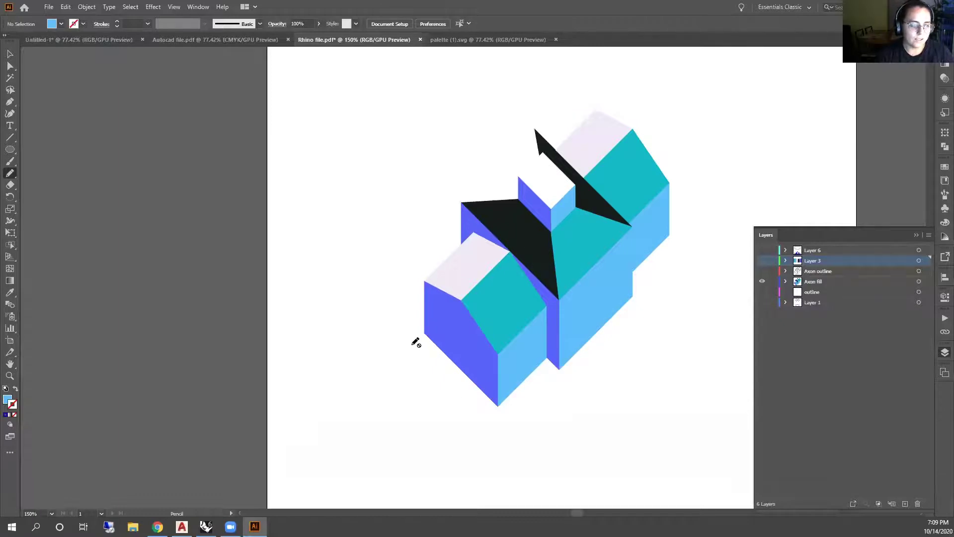
# Make Axon fill the active layer for freehand drawing with the Pencil tool
pyautogui.moveTo(411, 345)
pyautogui.mouseDown()
pyautogui.moveTo(475, 417)
pyautogui.moveTo(541, 418)
pyautogui.moveTo(582, 396)
pyautogui.moveTo(670, 314)
pyautogui.moveTo(710, 249)
pyautogui.moveTo(702, 186)
pyautogui.mouseUp()
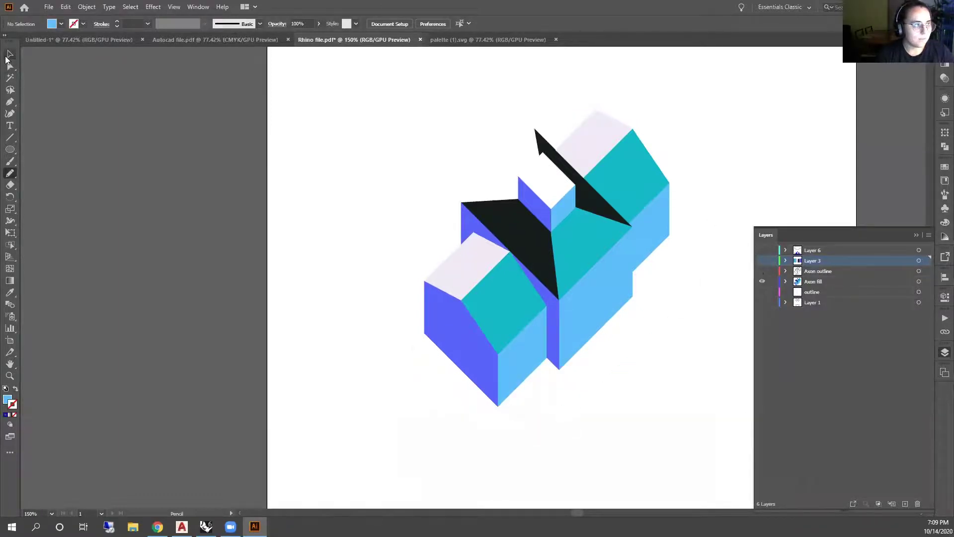
pyautogui.click(10, 53)
pyautogui.moveTo(686, 398); pyautogui.dragTo(607, 335)
pyautogui.moveTo(654, 388); pyautogui.dragTo(592, 337)
pyautogui.click(690, 353)
pyautogui.click(10, 173)
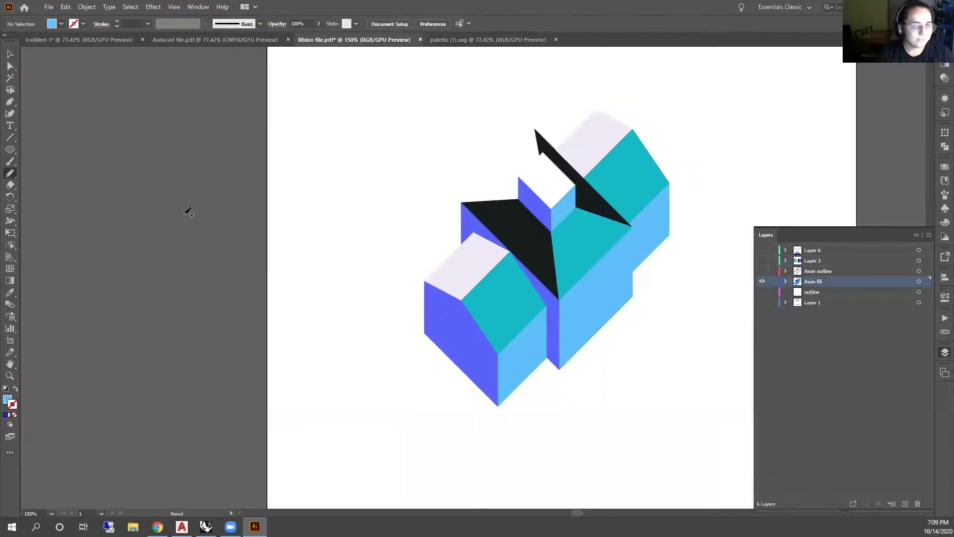
pyautogui.doubleClick(831, 285)
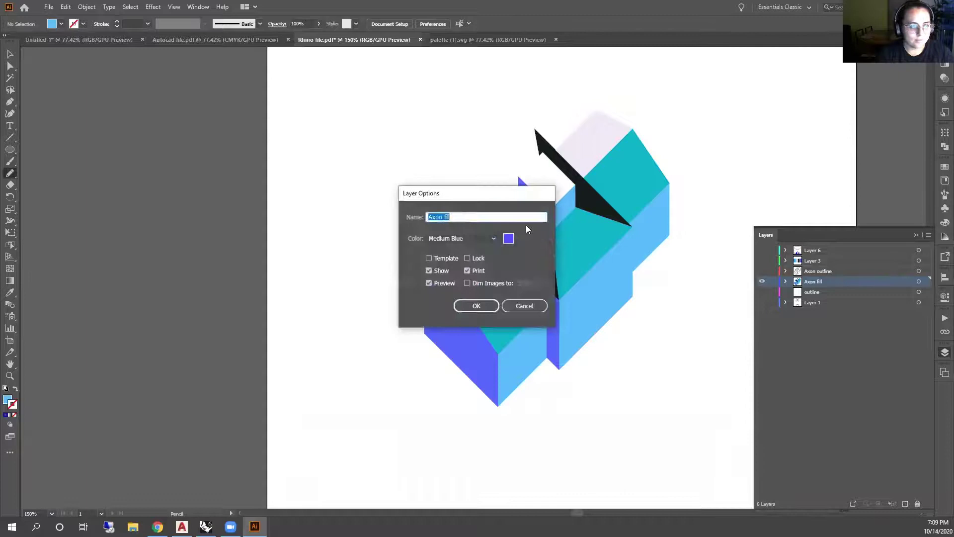
pyautogui.click(525, 304)
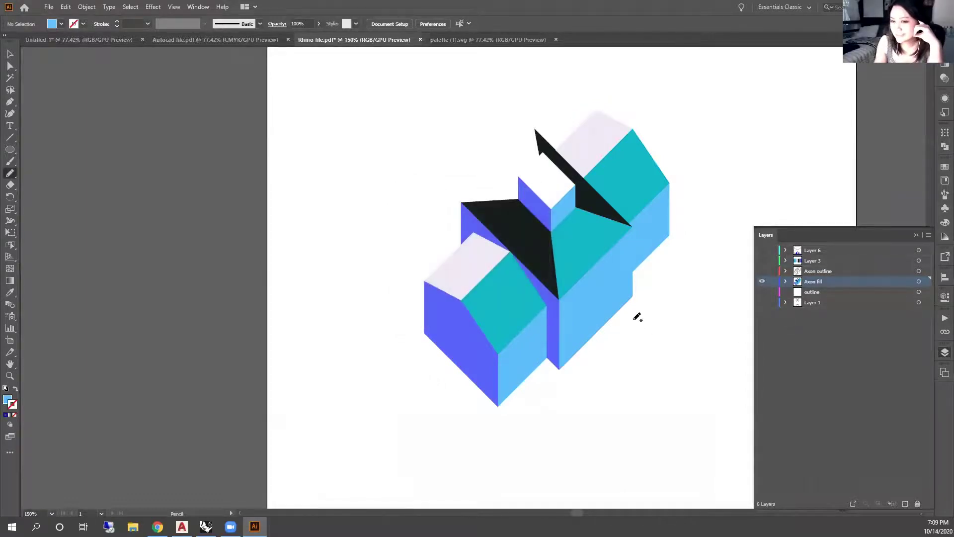
# Draw a freehand curve about 4.23 in wide and 3.55 in high, sweeping below and around the building's light blue side
pyautogui.moveTo(411, 382); pyautogui.dragTo(466, 457)
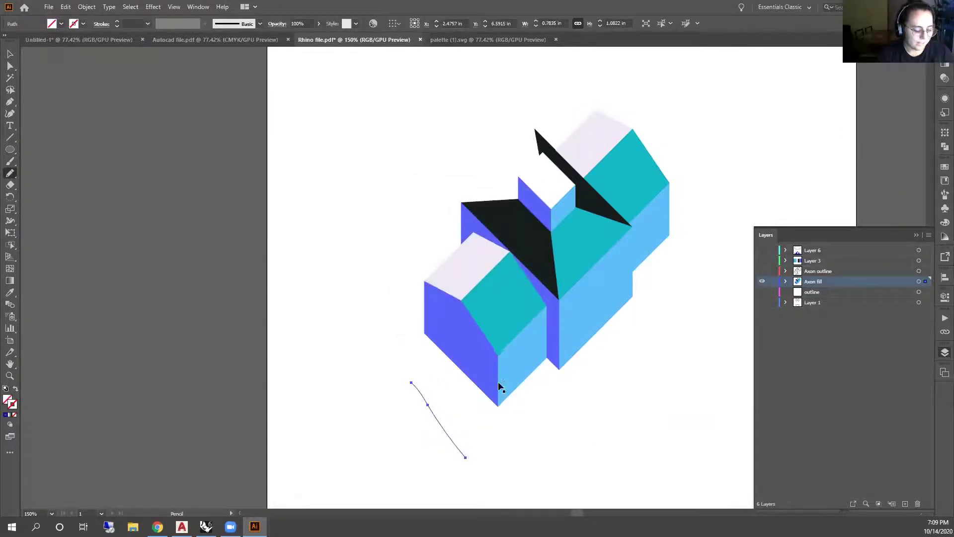
pyautogui.hotkey('ctrl', 'z')
pyautogui.moveTo(409, 364)
pyautogui.mouseDown()
pyautogui.moveTo(488, 419)
pyautogui.moveTo(573, 426)
pyautogui.moveTo(655, 362)
pyautogui.moveTo(695, 282)
pyautogui.moveTo(690, 183)
pyautogui.mouseUp()
pyautogui.click(10, 53)
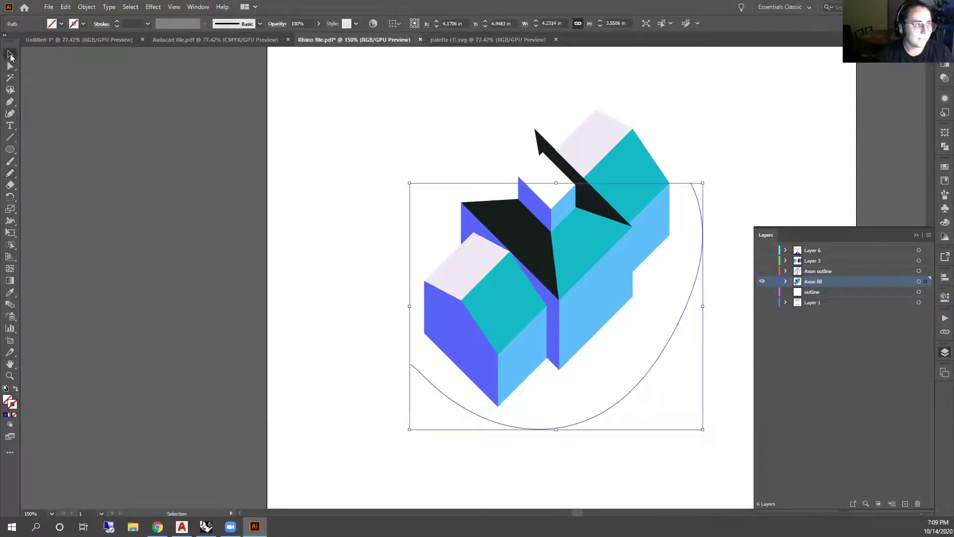
pyautogui.moveTo(730, 346); pyautogui.dragTo(638, 294)
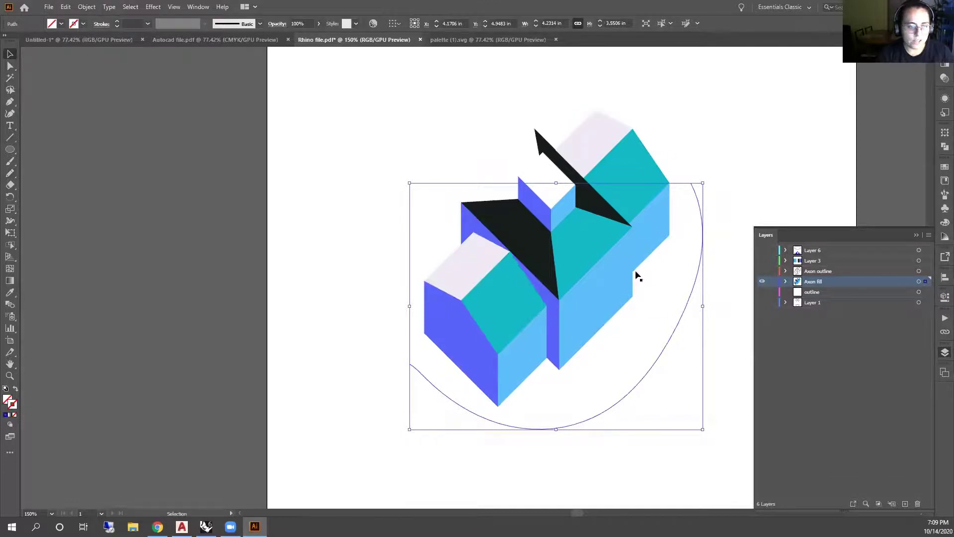
# Give the freehand curve a 7 pt blue stroke
pyautogui.click(940, 297)
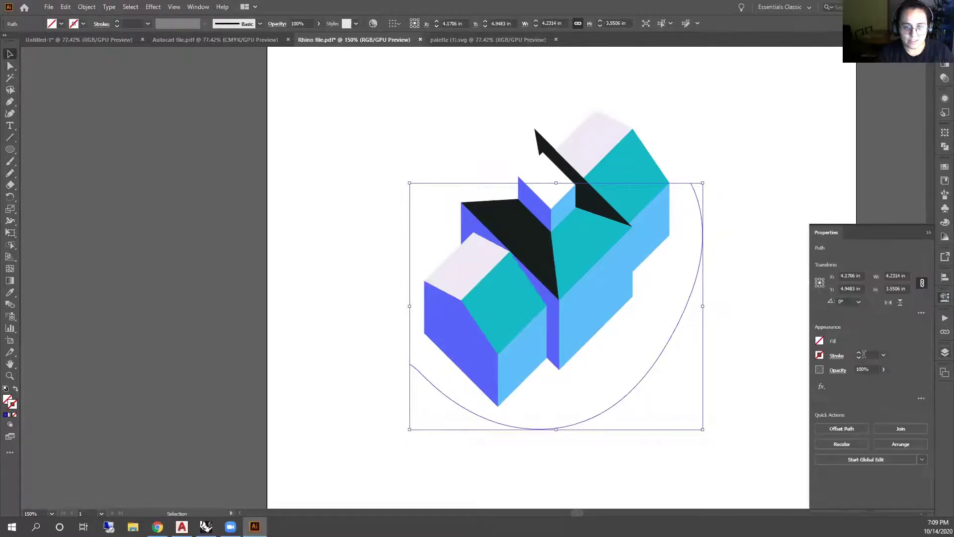
pyautogui.click(861, 352)
pyautogui.click(861, 352)
pyautogui.click(861, 352)
pyautogui.click(861, 352)
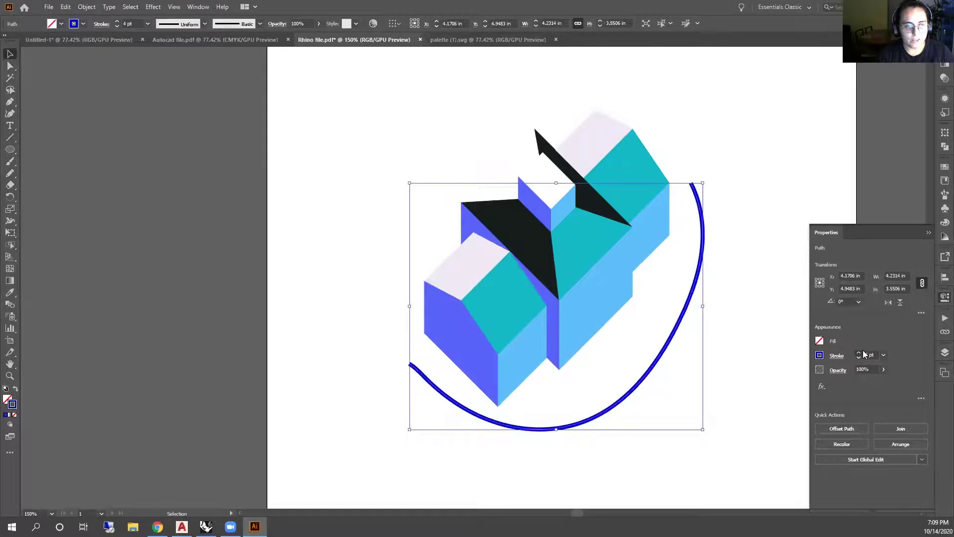
pyautogui.click(862, 352)
pyautogui.click(863, 352)
pyautogui.click(862, 352)
# Add the Arrow 4 arrowhead to the start of the curve, keeping its stroke solid
pyautogui.click(838, 352)
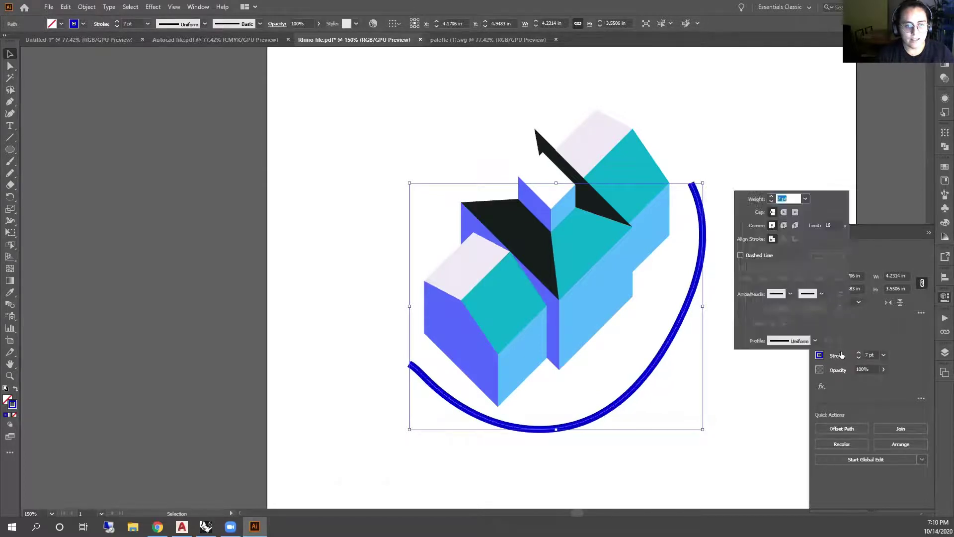
pyautogui.click(763, 256)
pyautogui.click(764, 257)
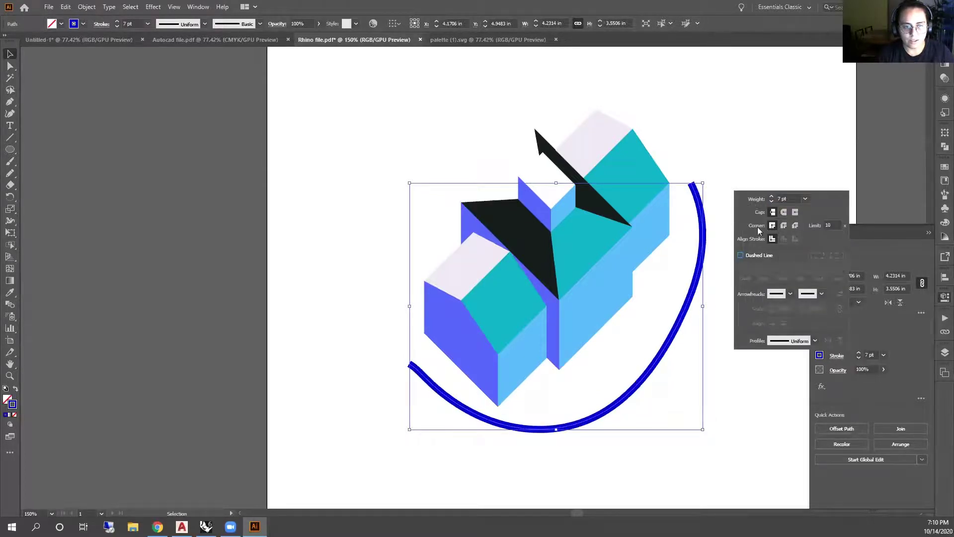
pyautogui.click(790, 293)
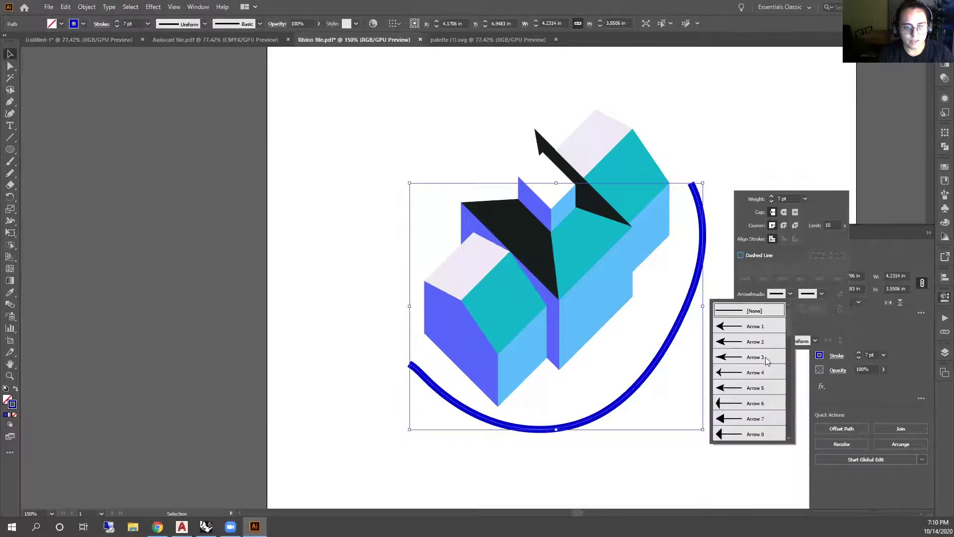
pyautogui.click(755, 374)
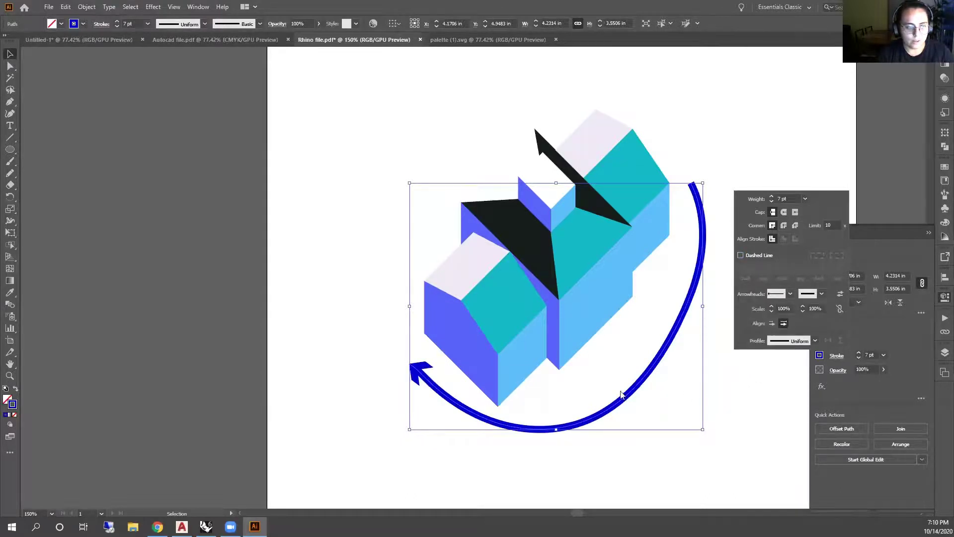
pyautogui.click(738, 283)
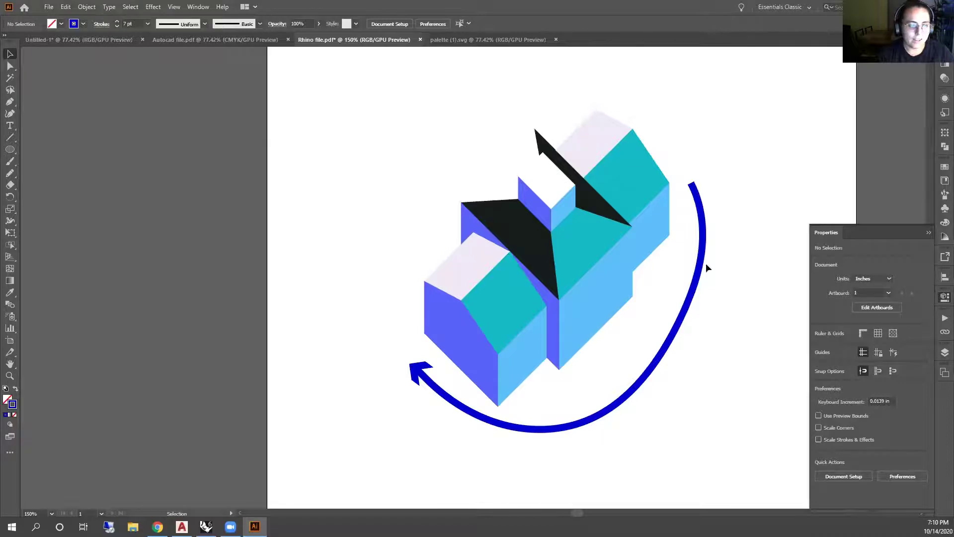
# Apply Expand Appearance to the curved arrow
pyautogui.click(698, 278)
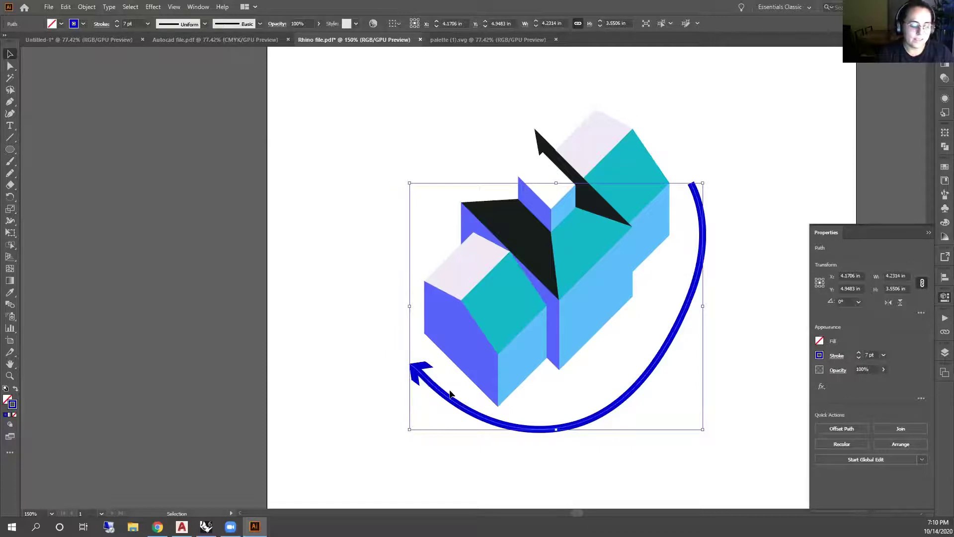
pyautogui.click(754, 359)
pyautogui.moveTo(747, 368); pyautogui.dragTo(661, 342)
pyautogui.click(84, 6)
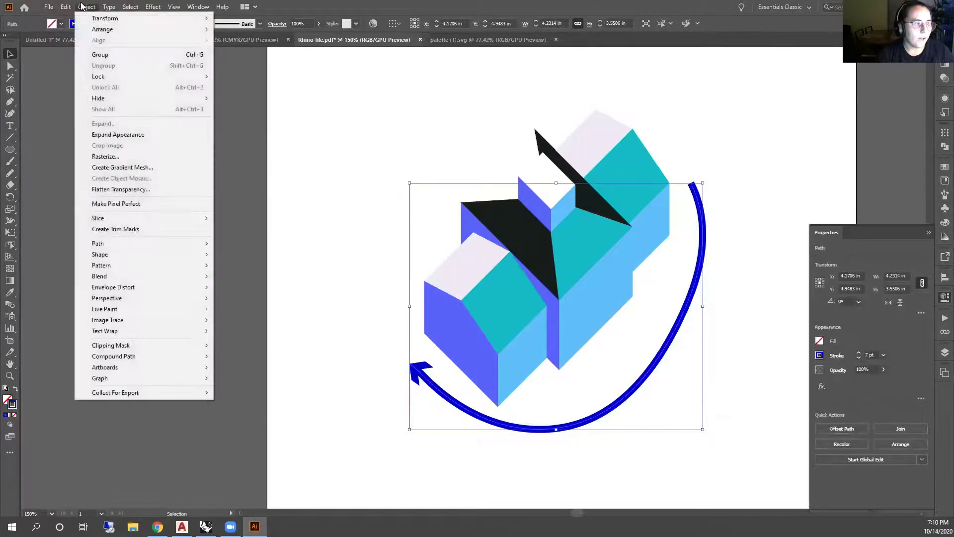
pyautogui.click(112, 139)
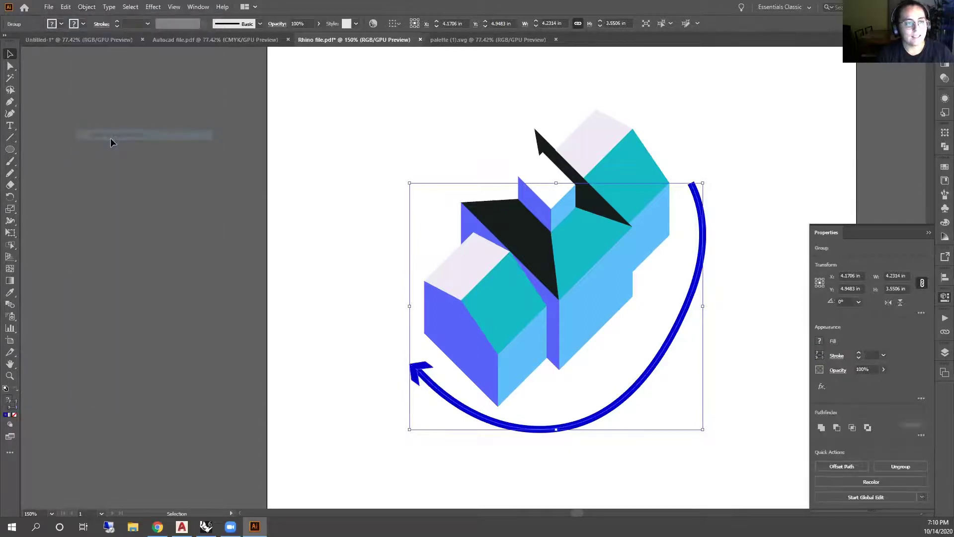
pyautogui.click(492, 440)
# Ungroup the expanded arrow and move its arrowhead away from the curve
pyautogui.scroll(2, 433, 390)
pyautogui.scroll(3, 434, 390)
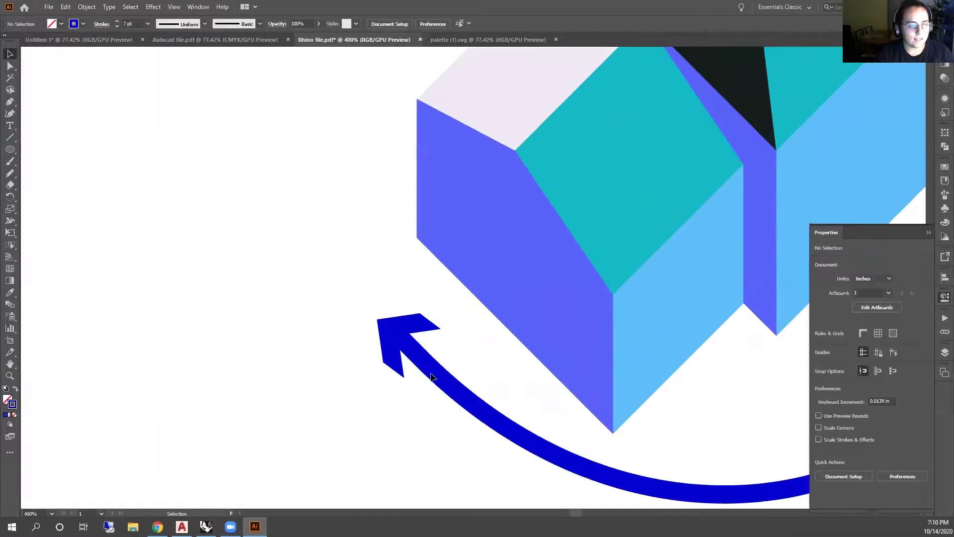
pyautogui.click(406, 359)
pyautogui.scroll(2, 405, 350)
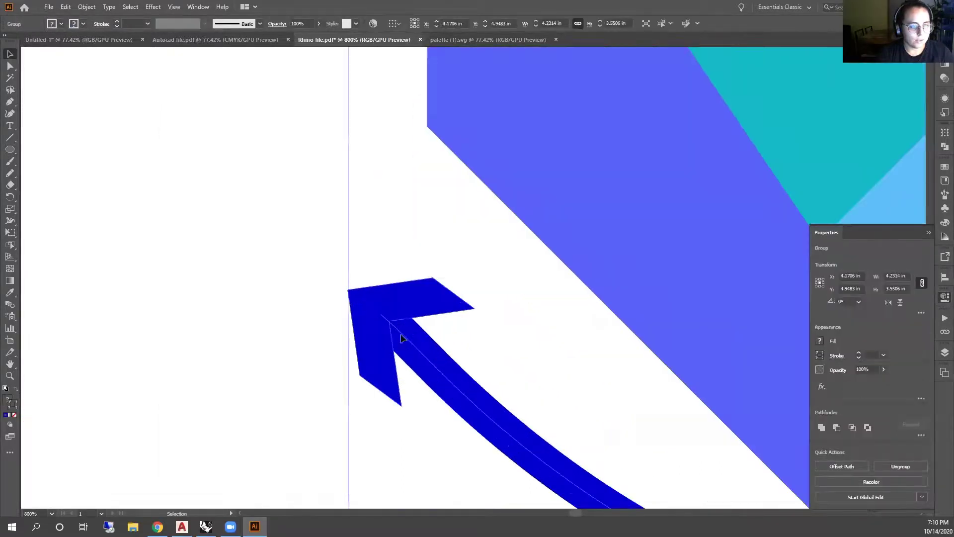
pyautogui.rightClick(411, 335)
pyautogui.click(462, 418)
pyautogui.click(460, 352)
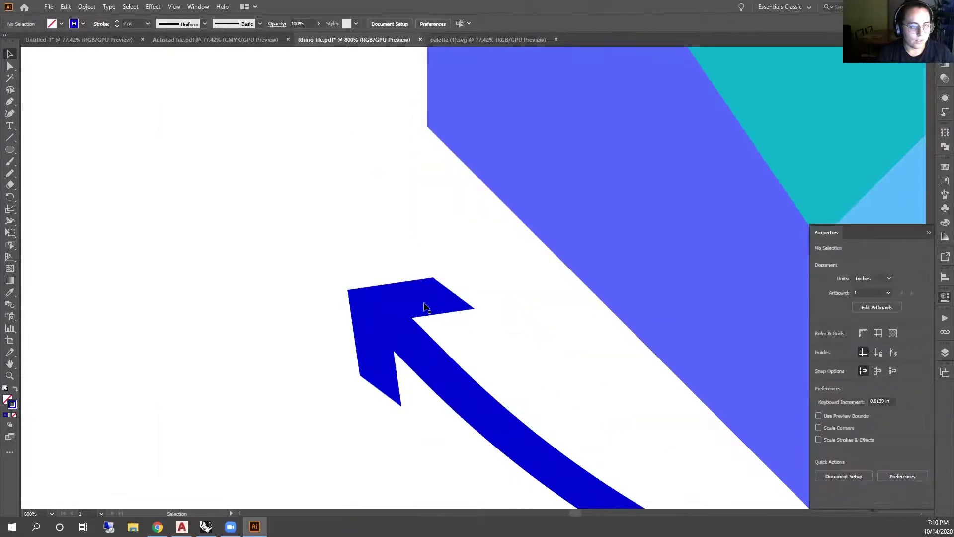
pyautogui.moveTo(421, 300); pyautogui.dragTo(277, 170)
pyautogui.click(428, 376)
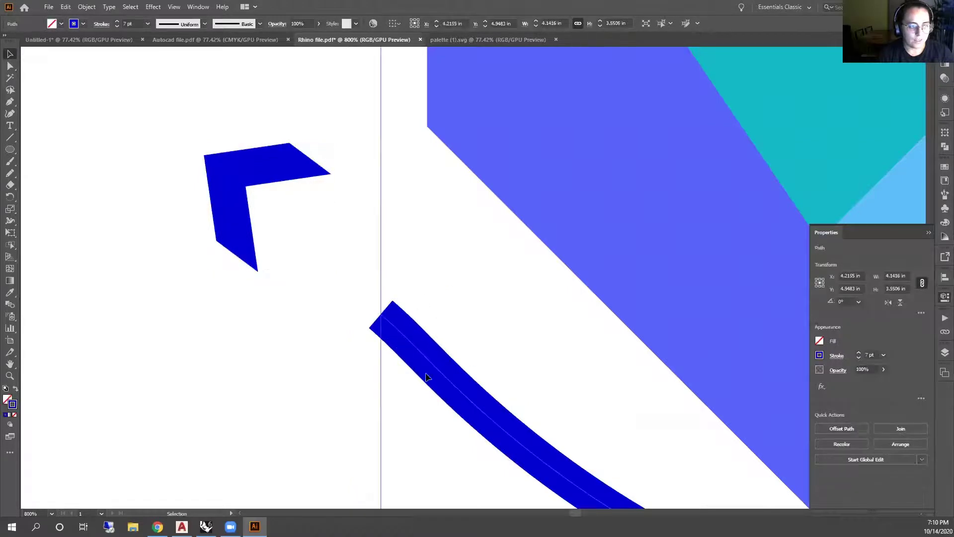
# Put the arrowhead back on the curve and place a copy of it just ahead, at the curve's tip
pyautogui.scroll(-4, 374, 277)
pyautogui.moveTo(339, 260); pyautogui.dragTo(372, 284)
pyautogui.press('v')
pyautogui.moveTo(442, 332); pyautogui.dragTo(392, 292)
pyautogui.scroll(2, 382, 284)
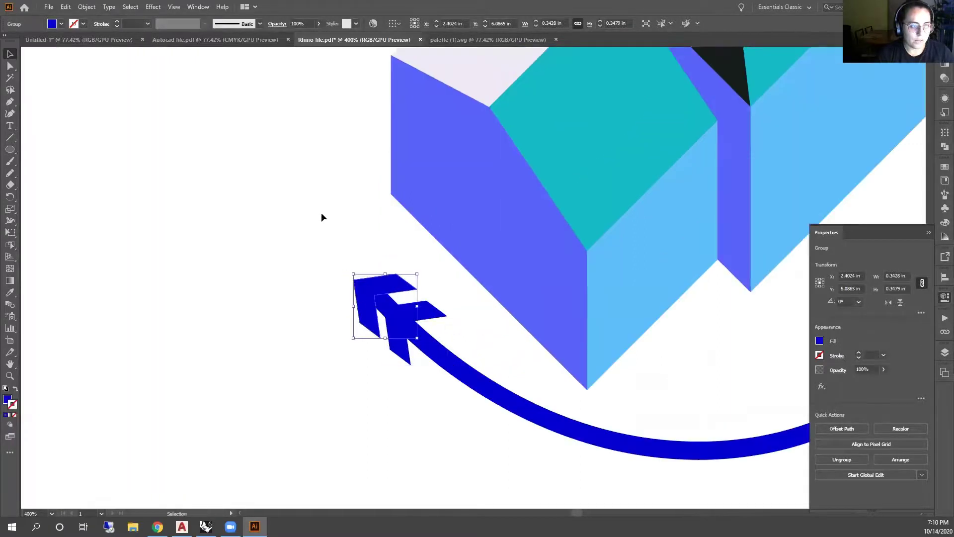
pyautogui.click(321, 213)
pyautogui.hotkey('ctrl', '0')
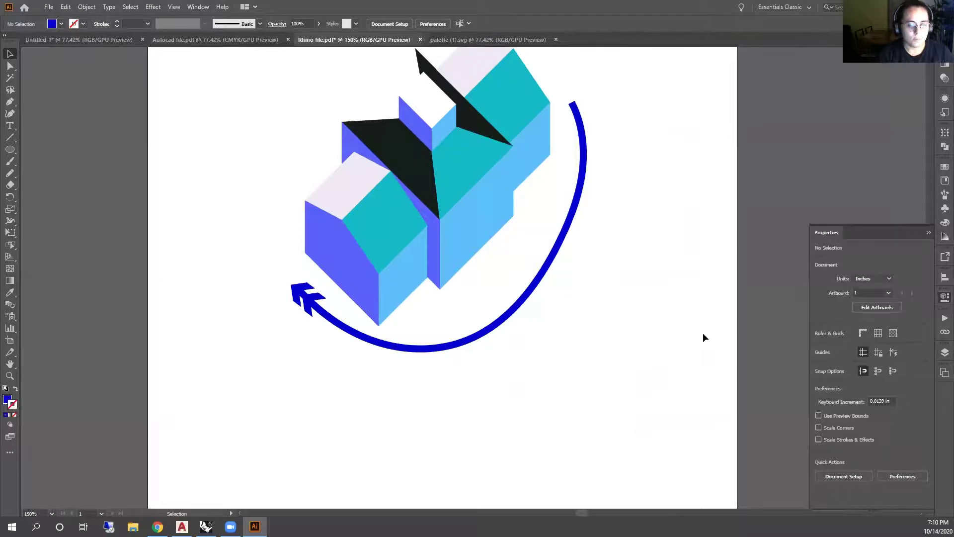
pyautogui.scroll(-1, 558, 364)
pyautogui.scroll(5, 545, 359)
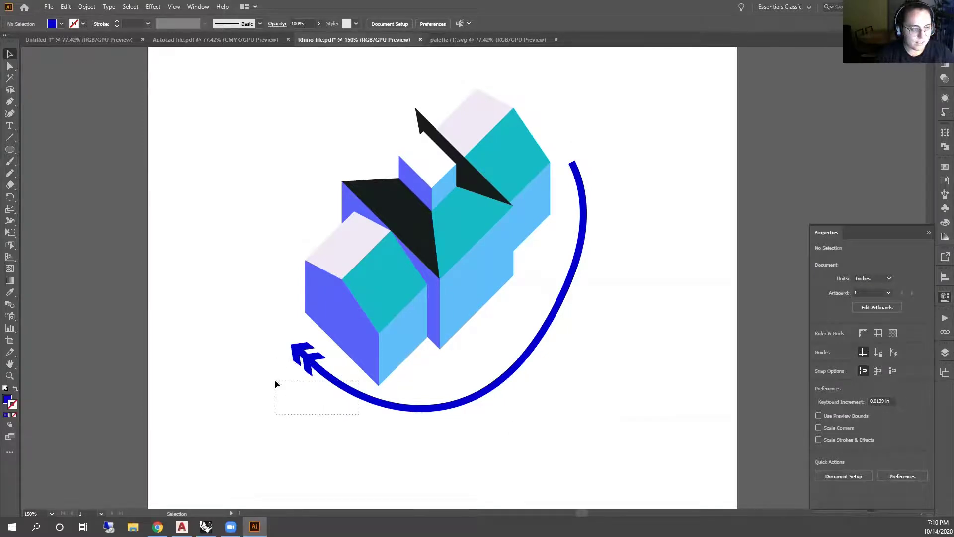
# Set the opacity of both arrowheads and the curve to 19%
pyautogui.click(299, 354)
pyautogui.keyDown('shift'); pyautogui.click(325, 376); pyautogui.keyUp('shift')
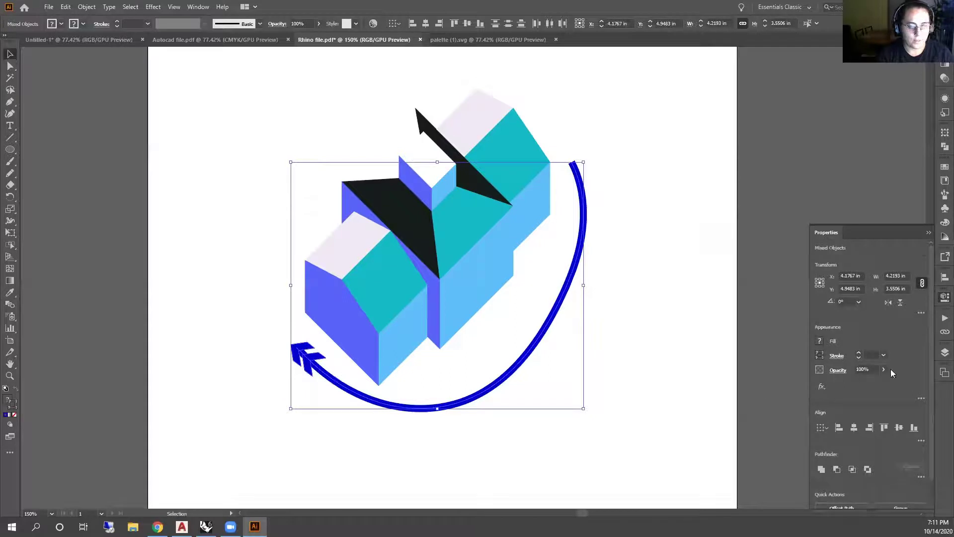
pyautogui.click(883, 370)
pyautogui.moveTo(860, 382); pyautogui.dragTo(853, 383)
pyautogui.scroll(3, 268, 336)
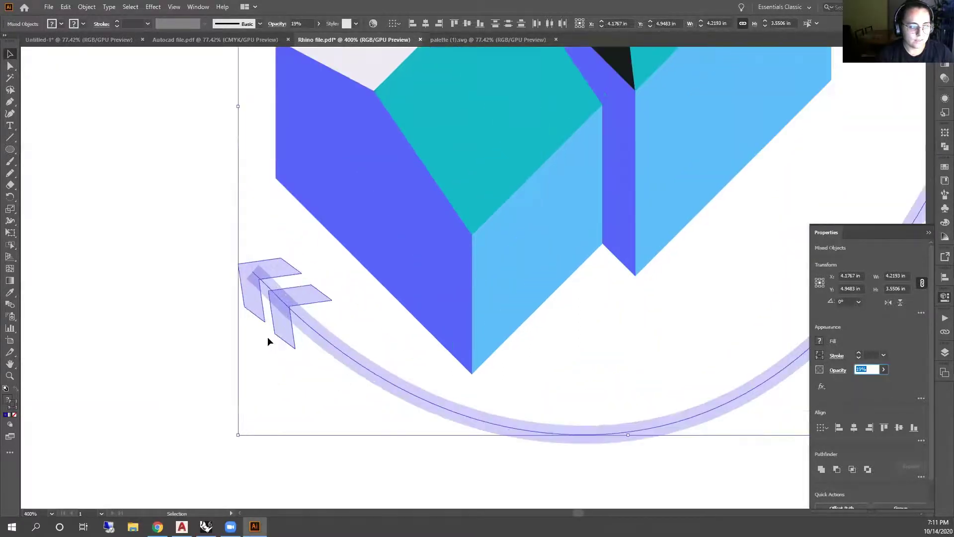
pyautogui.click(304, 351)
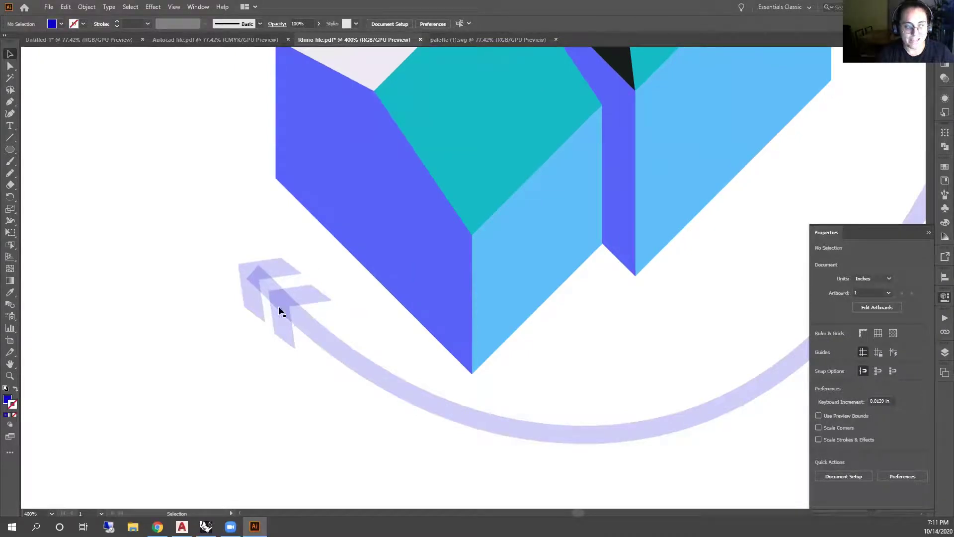
# Move the rear arrowhead farther back along the curve, clear of the arrowhead at the tip
pyautogui.moveTo(284, 311); pyautogui.dragTo(360, 374)
pyautogui.click(324, 365)
pyautogui.scroll(-2, 324, 367)
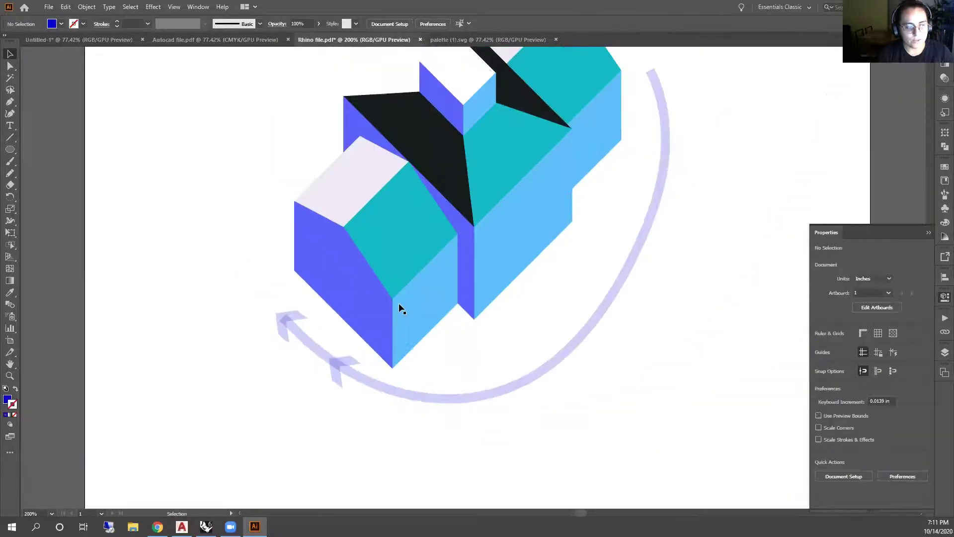
pyautogui.scroll(1, 362, 373)
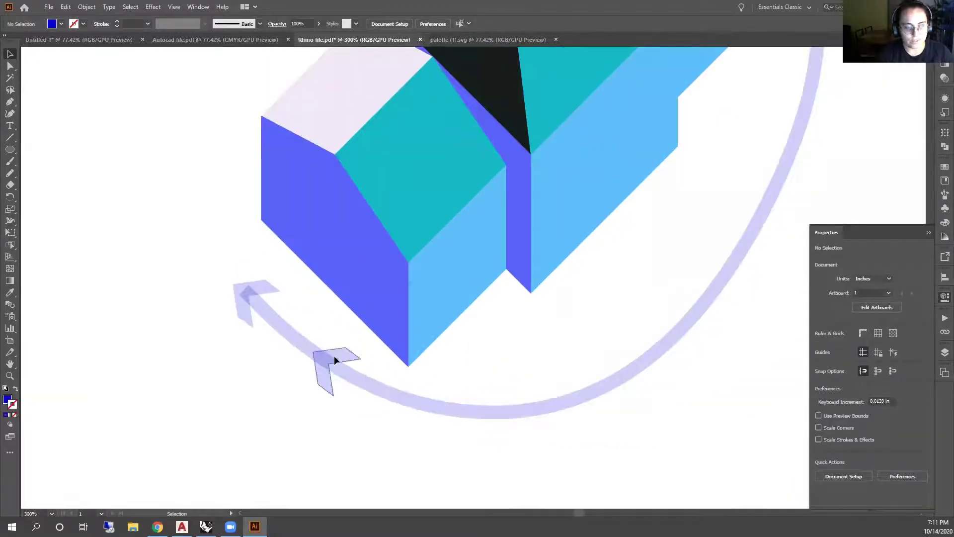
# Move the middle arrowhead back along the curve, add a third copy rotated about 30° farther back, and rotate the middle one to match the curve
pyautogui.moveTo(334, 359); pyautogui.dragTo(389, 389)
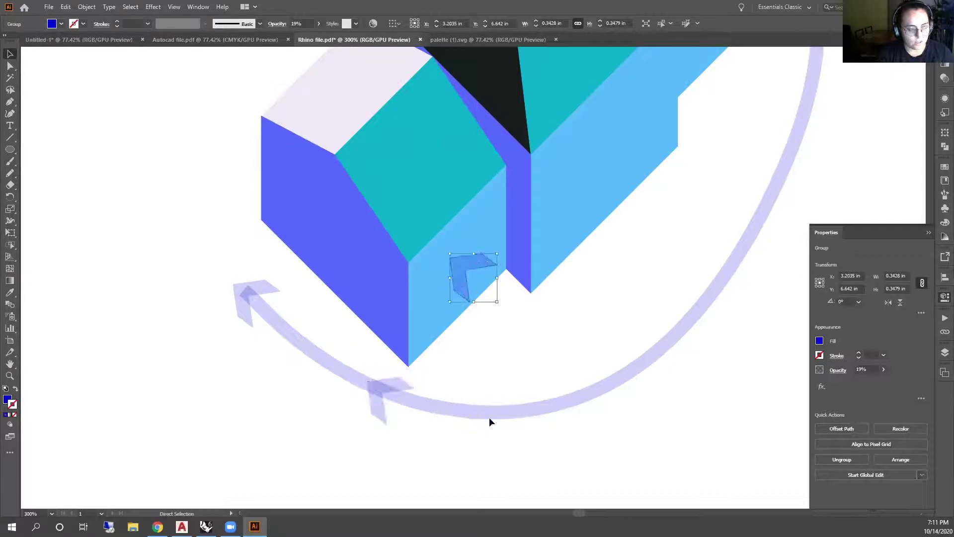
pyautogui.moveTo(457, 265); pyautogui.dragTo(524, 382)
pyautogui.moveTo(511, 416); pyautogui.dragTo(511, 419)
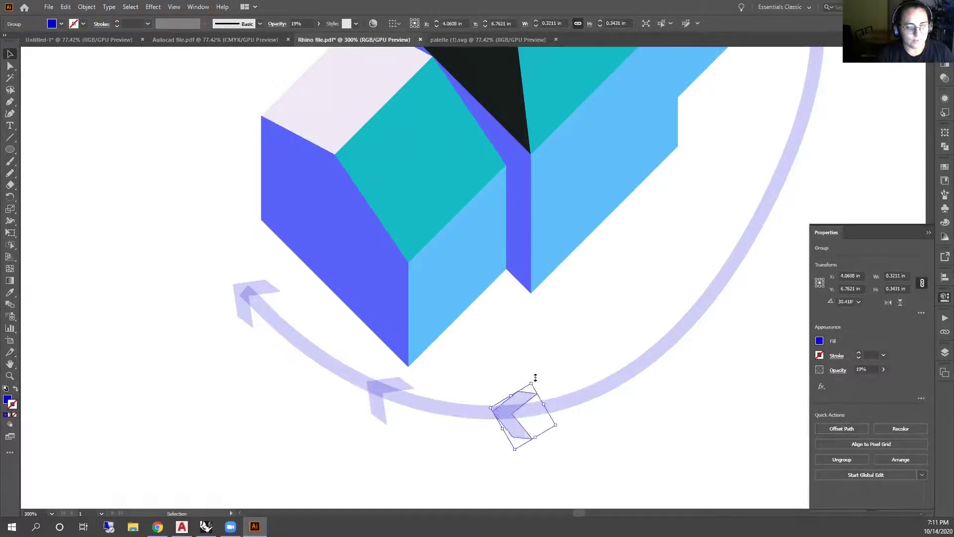
pyautogui.click(516, 365)
pyautogui.moveTo(387, 391)
pyautogui.mouseDown()
pyautogui.moveTo(413, 368)
pyautogui.moveTo(399, 383)
pyautogui.mouseUp()
pyautogui.click(458, 382)
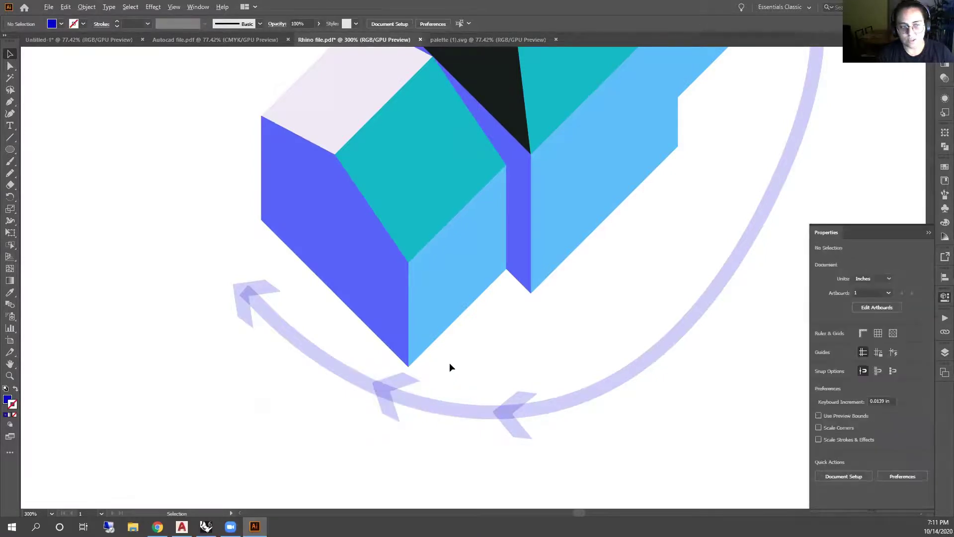
pyautogui.scroll(-4, 449, 362)
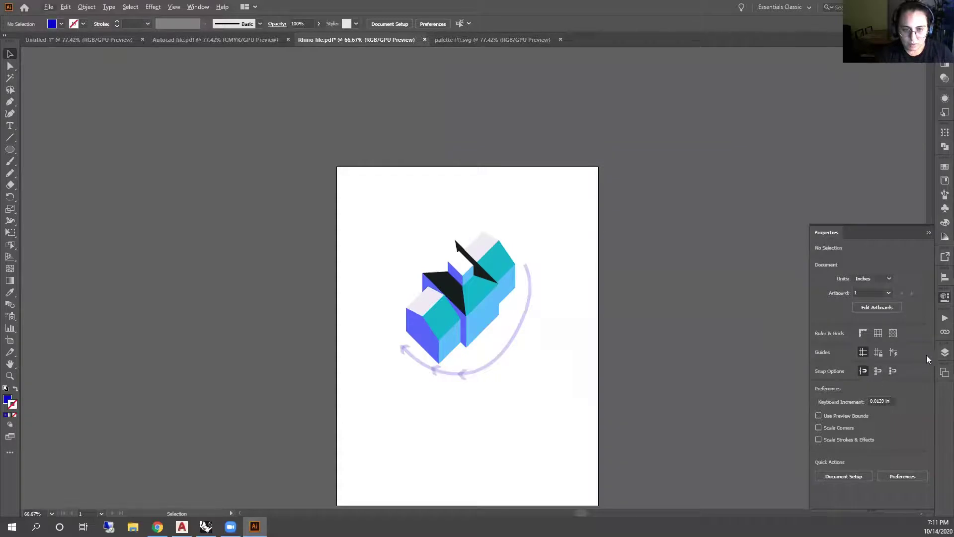
# Create a new layer above the Axon outline layer and name it Axon
pyautogui.click(944, 353)
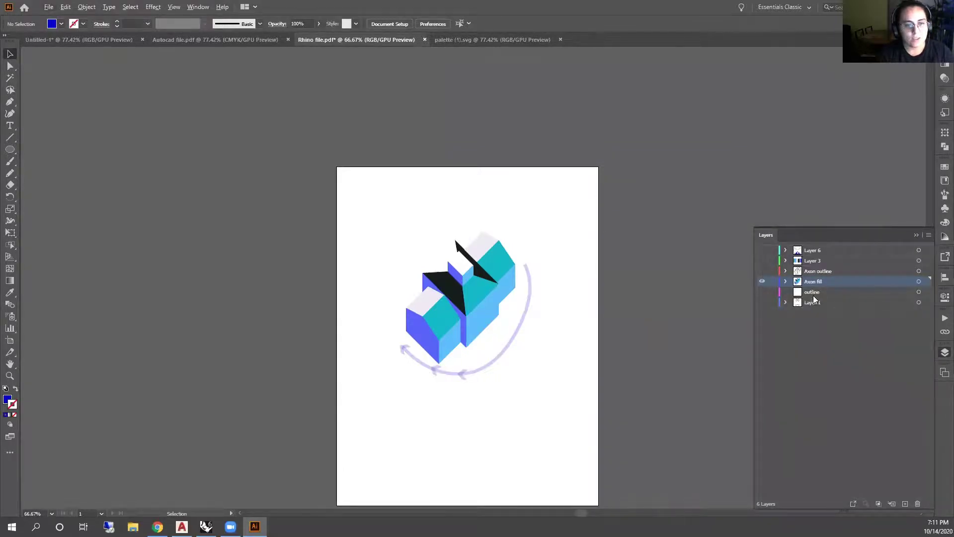
pyautogui.click(819, 272)
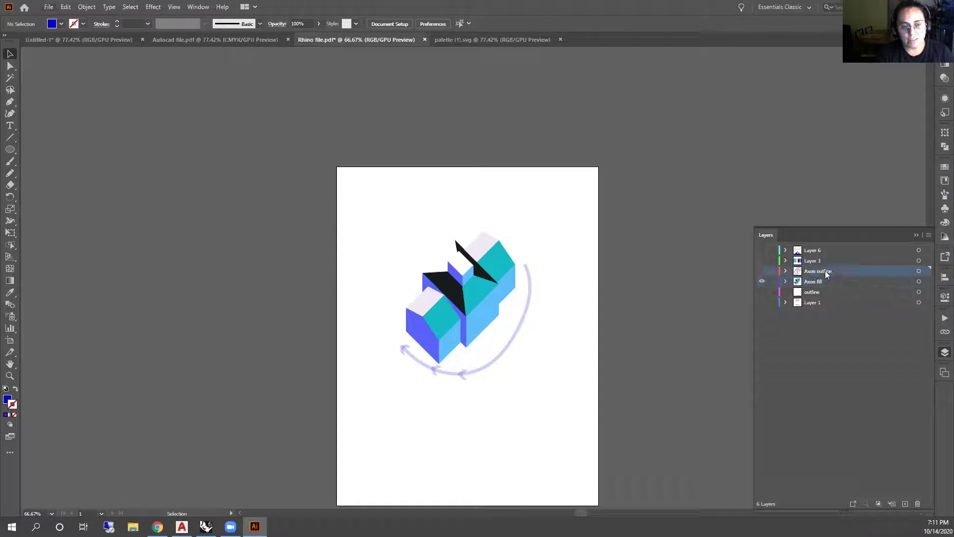
pyautogui.click(829, 281)
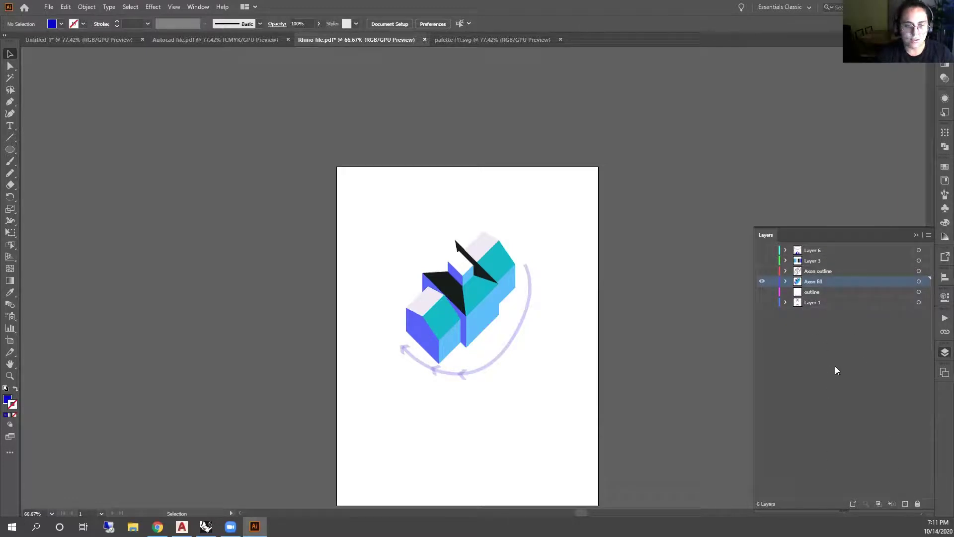
pyautogui.click(906, 504)
pyautogui.moveTo(818, 283); pyautogui.dragTo(811, 269)
pyautogui.doubleClick(813, 273)
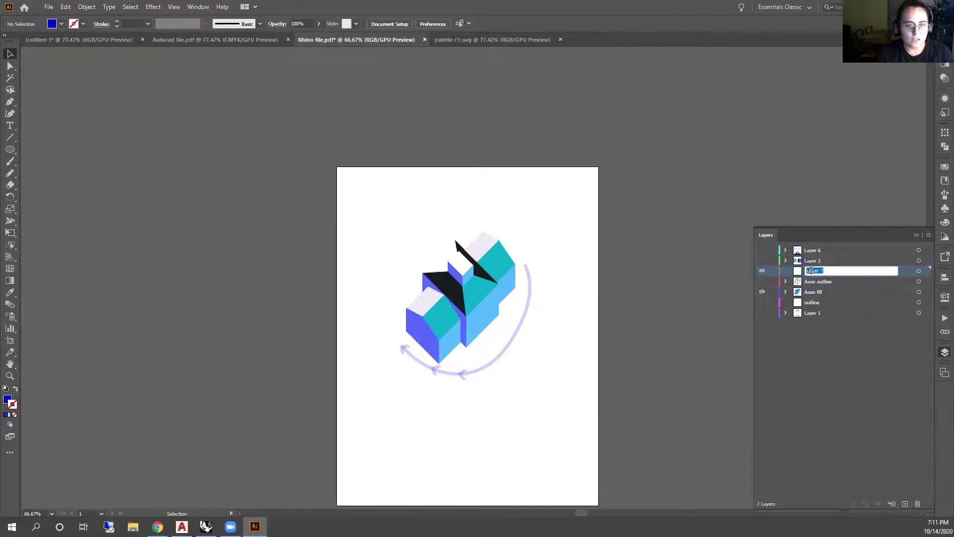
pyautogui.write('Ax')
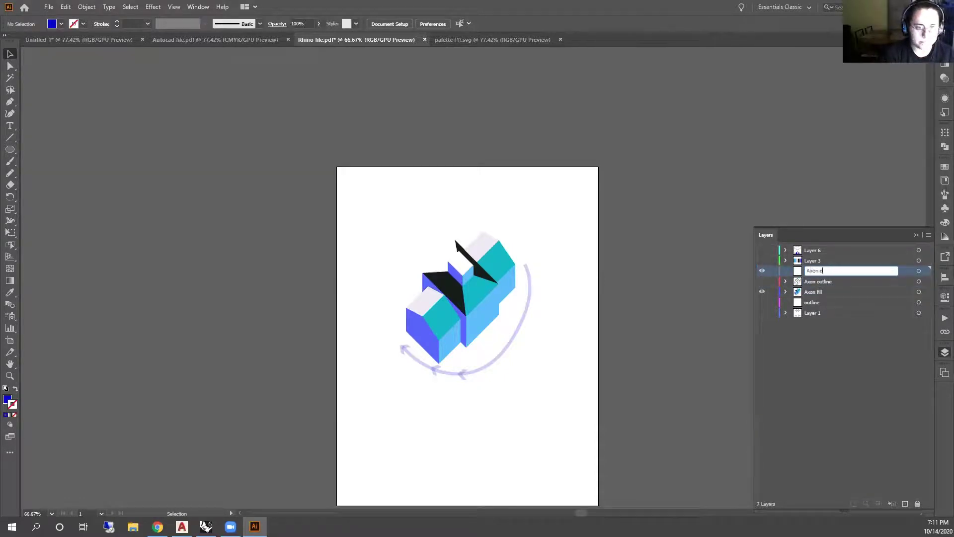
pyautogui.write('onia')
pyautogui.press('BackSpace')
pyautogui.press('BackSpace')
pyautogui.click(908, 271)
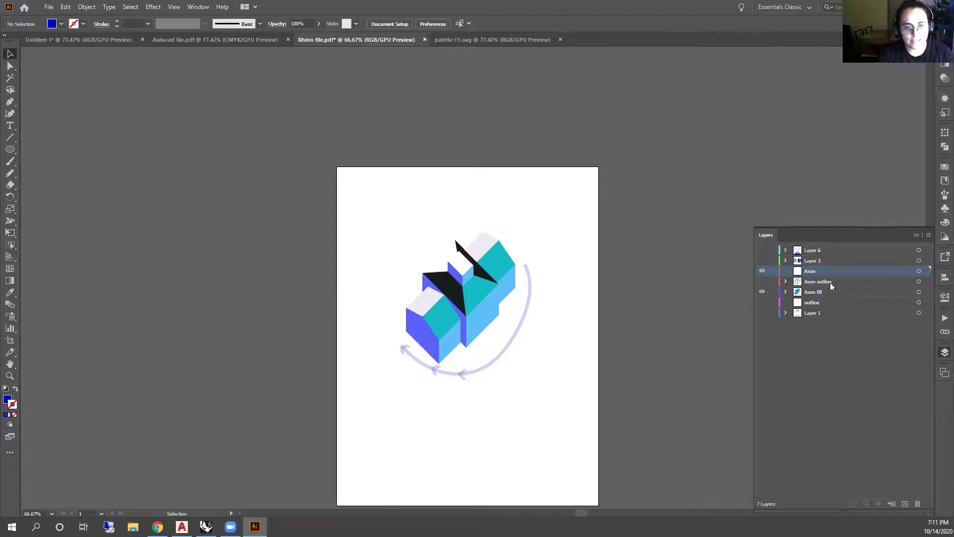
# Nest the Axon outline and Axon fill layers inside the Axon layer and collapse it
pyautogui.moveTo(830, 282); pyautogui.dragTo(828, 274)
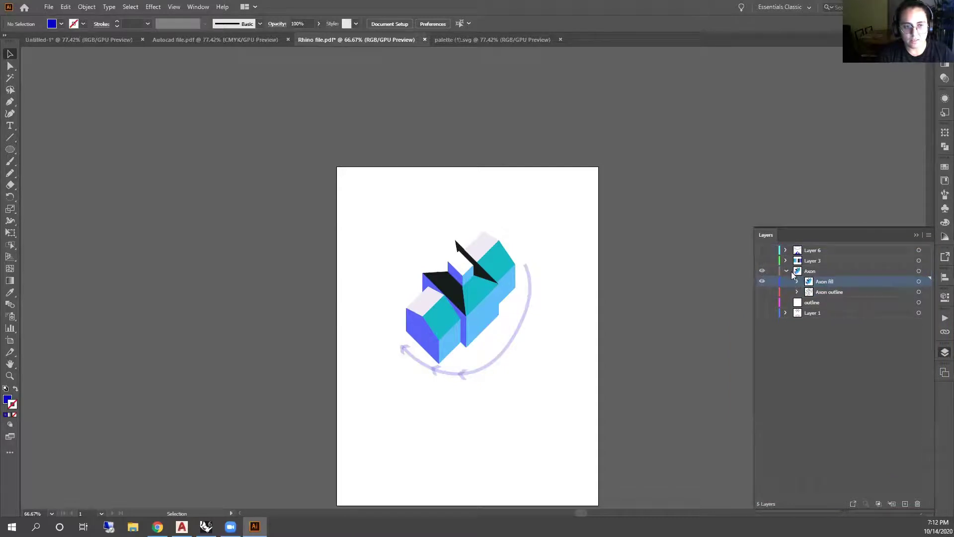
pyautogui.click(786, 271)
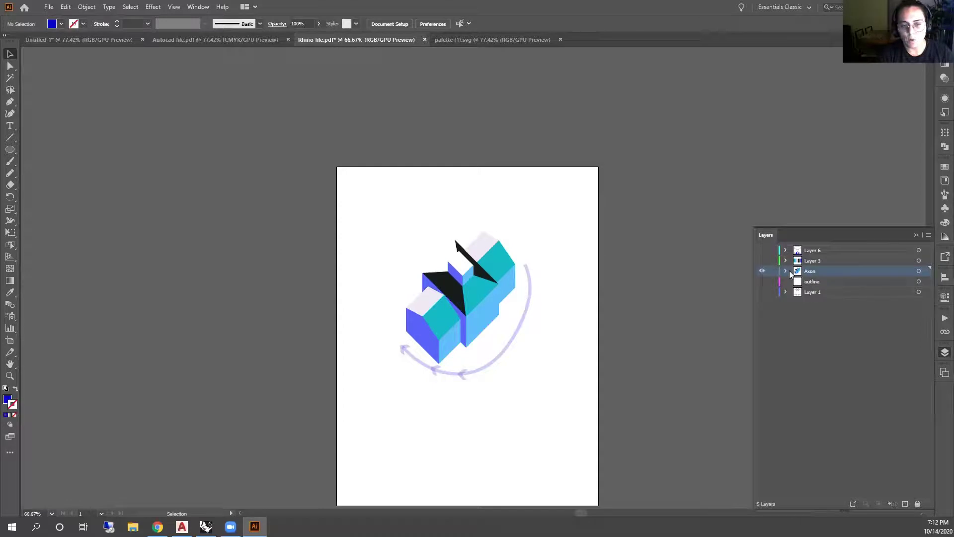
pyautogui.click(786, 270)
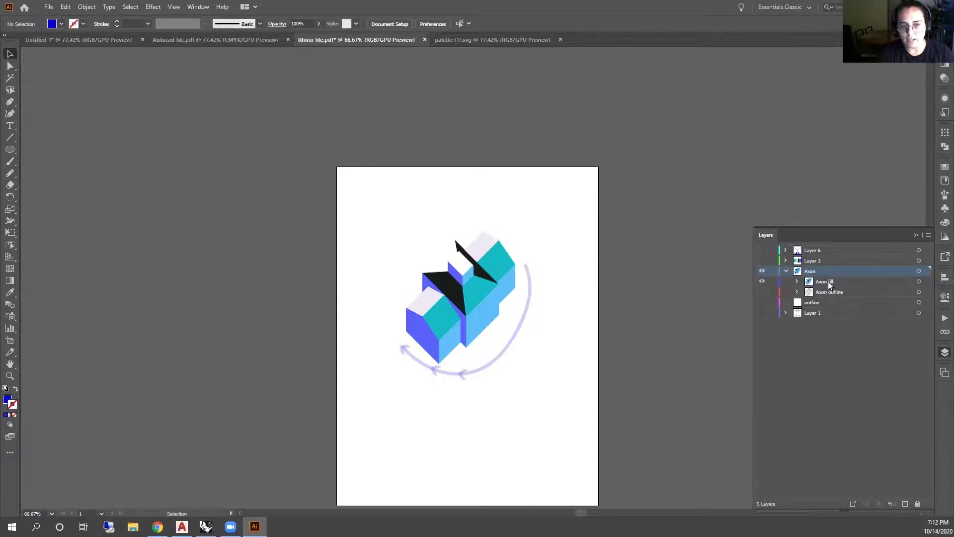
pyautogui.click(786, 271)
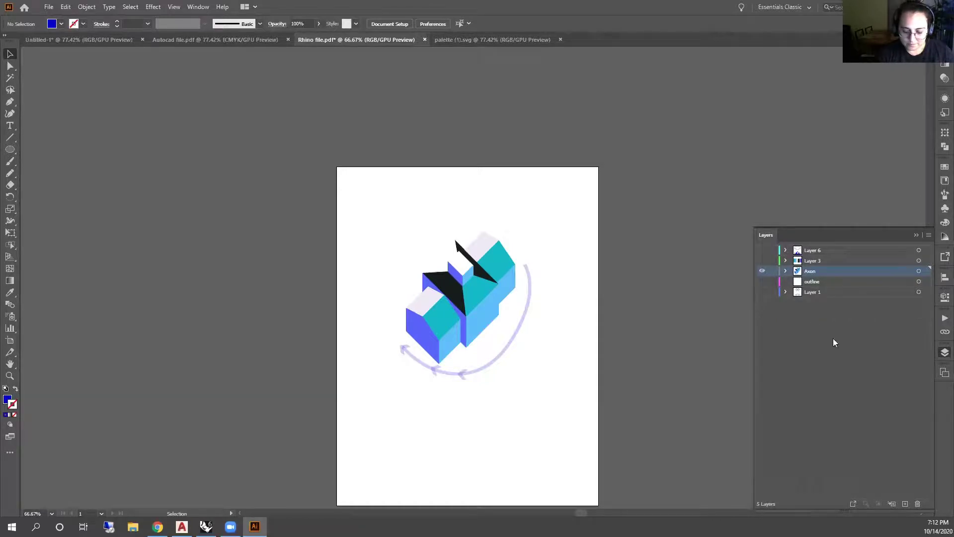
pyautogui.click(916, 233)
# Turn on the visibility of the Axon outline sublayer inside the Axon layer
pyautogui.hotkey('ctrl', '=')
pyautogui.hotkey('ctrl', '=')
pyautogui.scroll(-1, 446, 315)
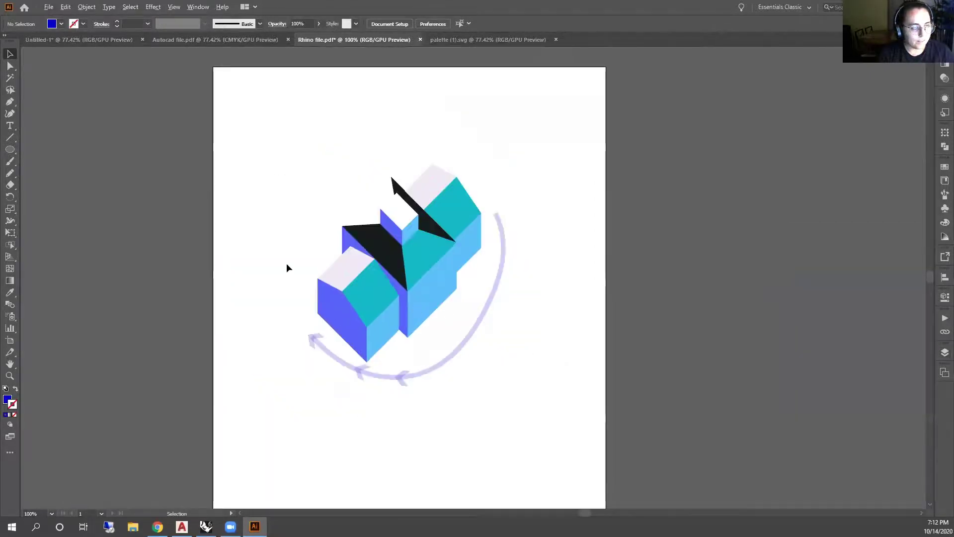
pyautogui.scroll(2, 287, 266)
pyautogui.click(944, 352)
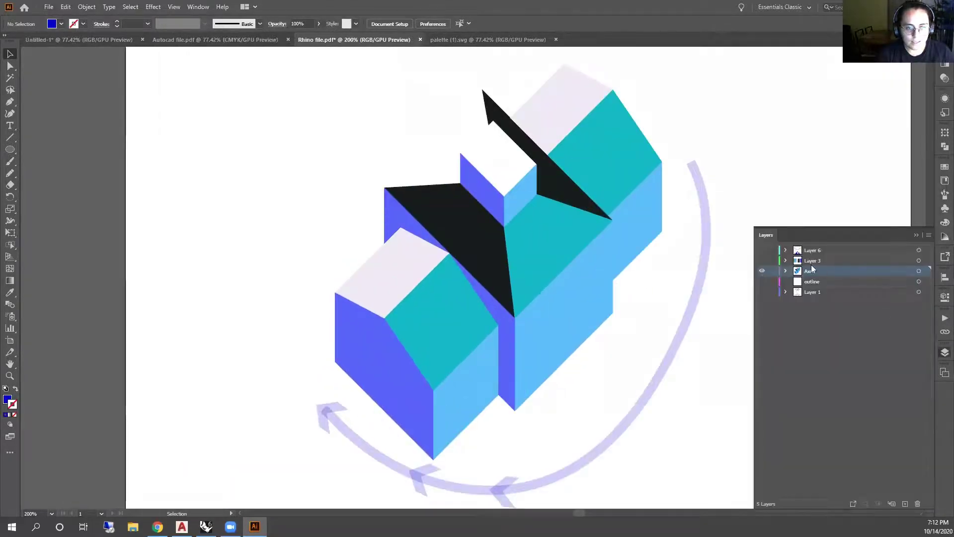
pyautogui.click(785, 271)
pyautogui.click(762, 292)
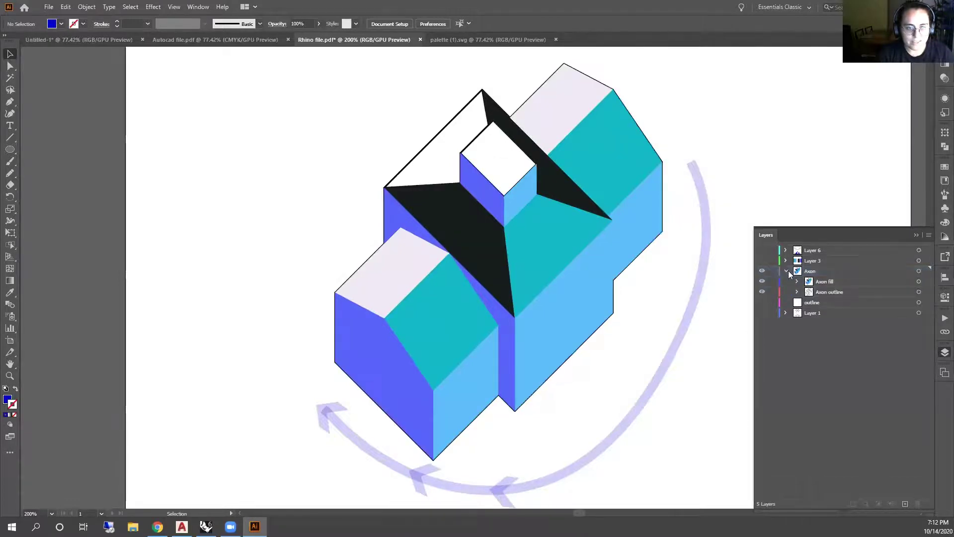
pyautogui.click(785, 271)
pyautogui.click(915, 235)
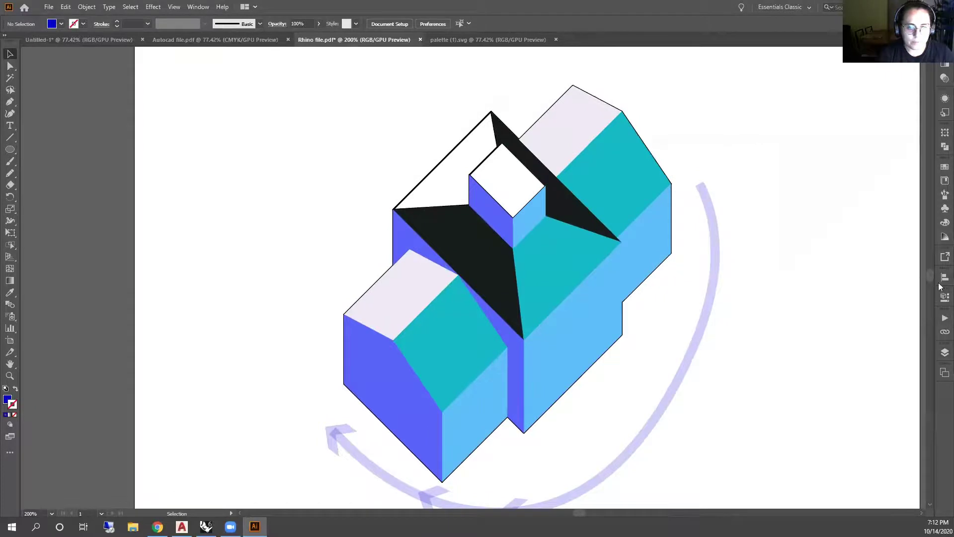
# Move the Axon outline sublayer above Axon fill within the Axon layer
pyautogui.click(943, 296)
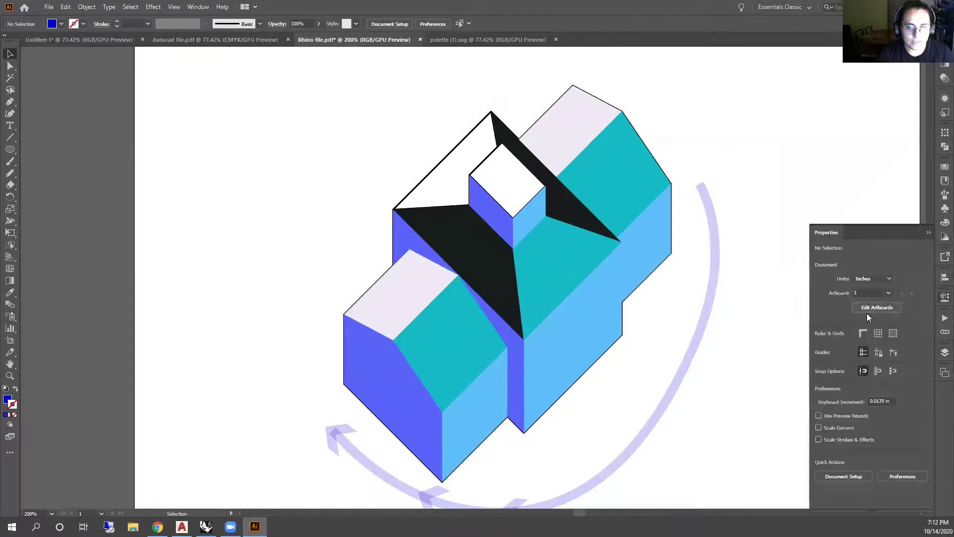
pyautogui.click(944, 352)
pyautogui.click(785, 271)
pyautogui.click(796, 281)
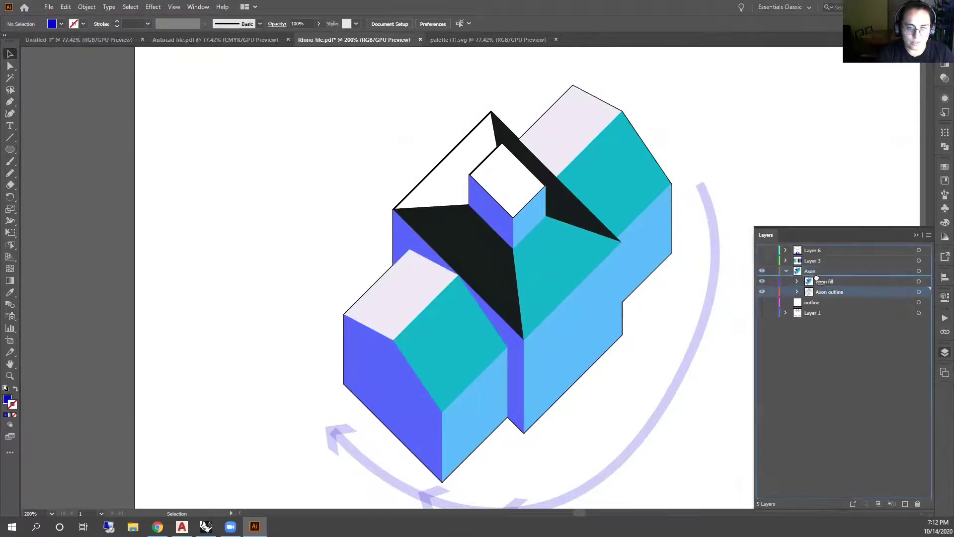
pyautogui.click(788, 271)
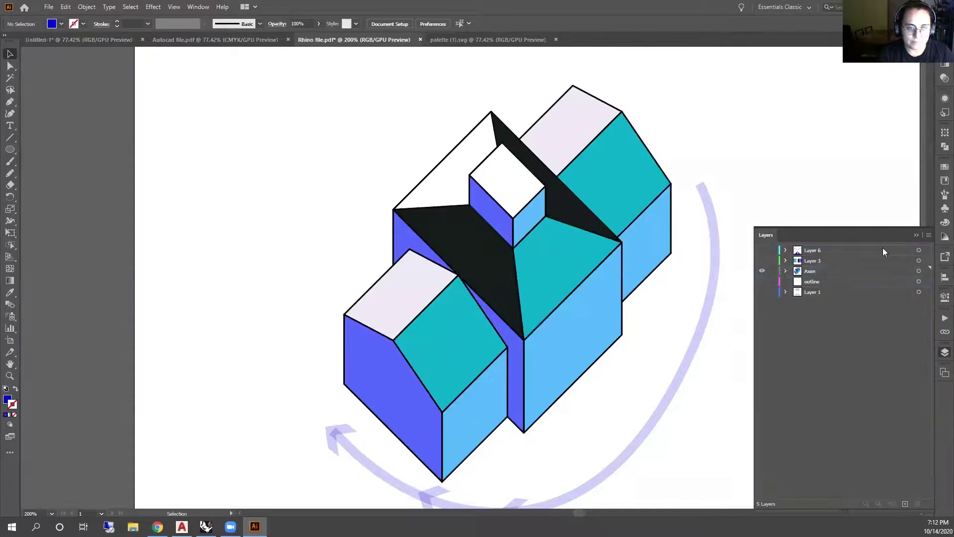
pyautogui.click(916, 235)
pyautogui.scroll(-2, 562, 196)
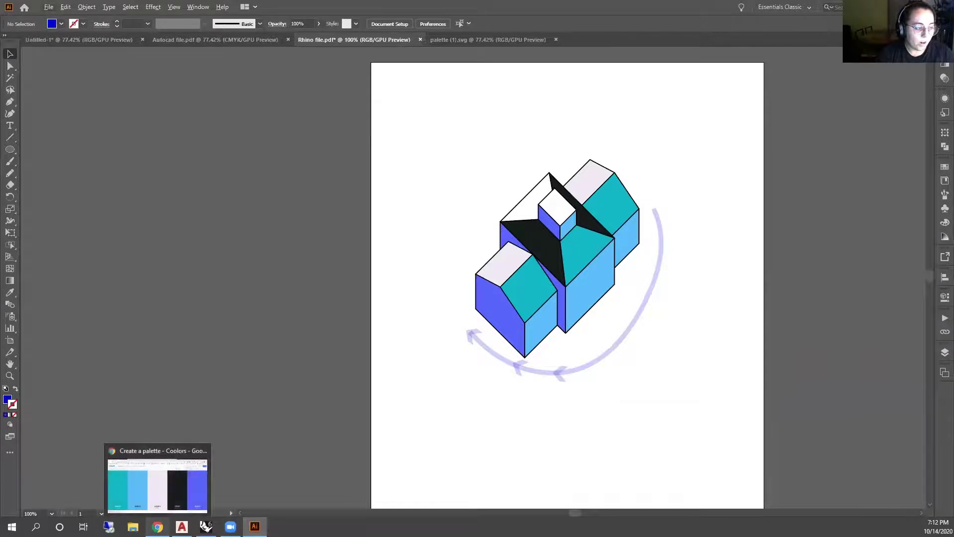
# Switch to Chrome and search the web for "vector person" in the empty tab
pyautogui.click(158, 526)
pyautogui.click(130, 8)
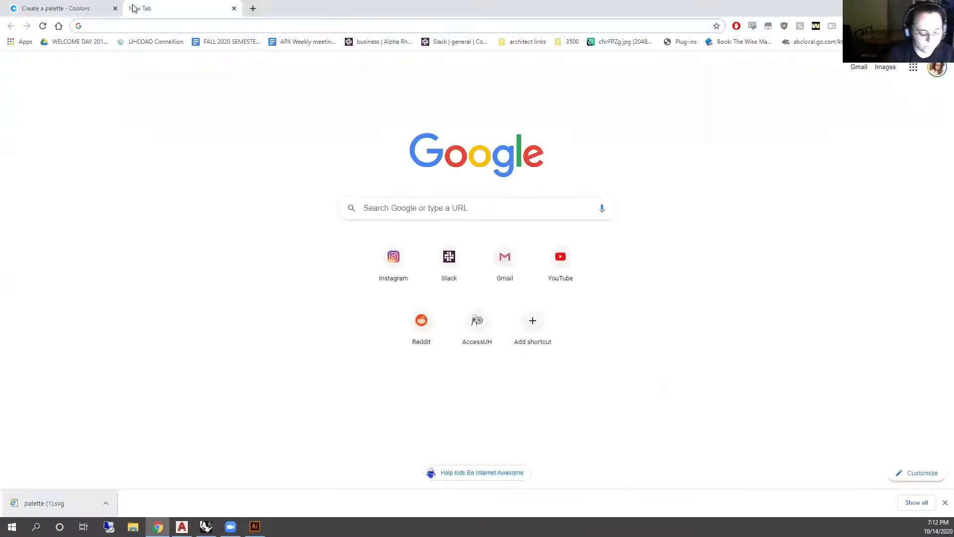
pyautogui.write('vec')
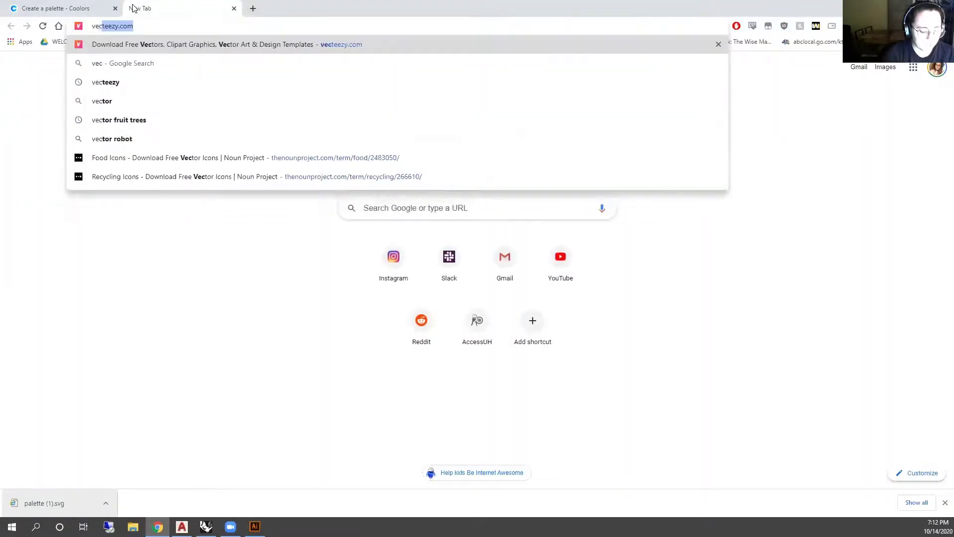
pyautogui.write('tor person')
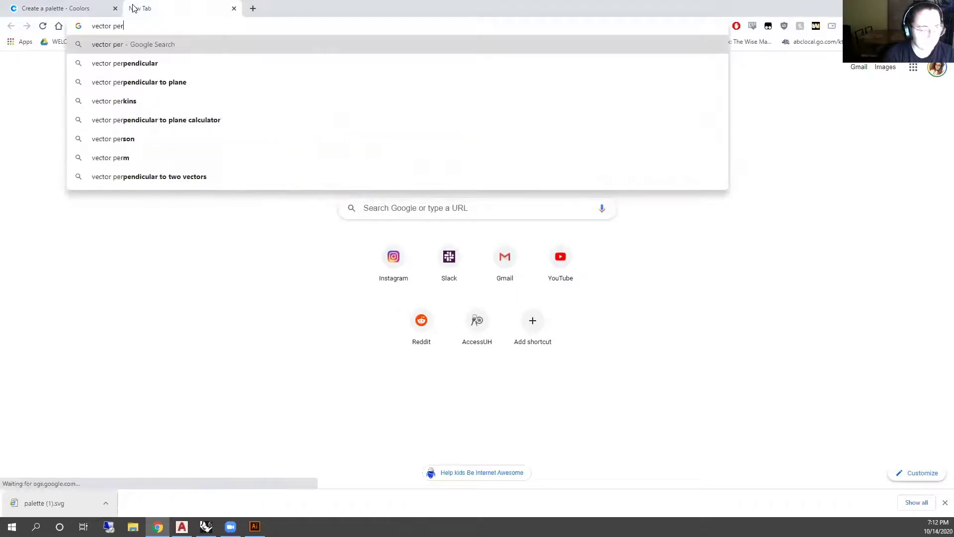
pyautogui.press('Return')
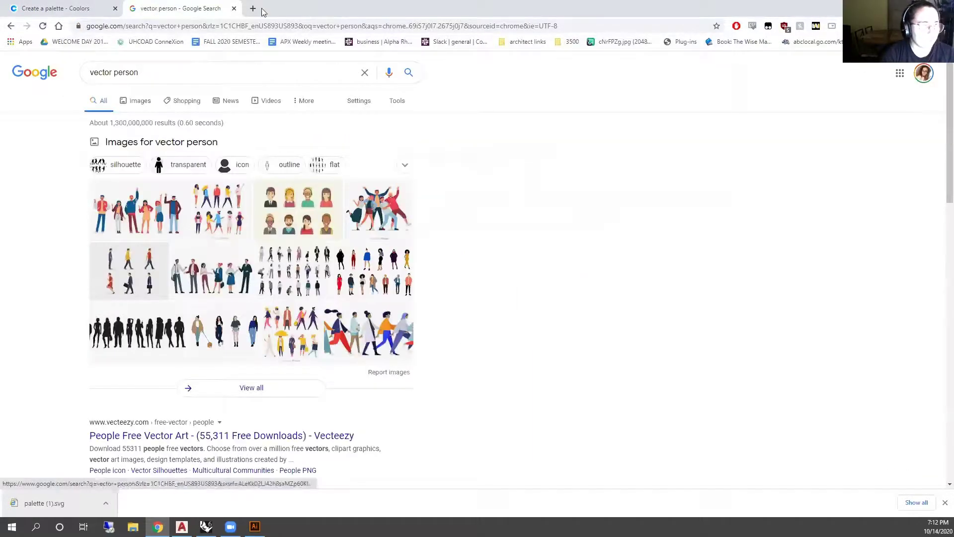
# Open dimensions.com in a new browser tab and browse the dimensioned drawings on its home page
pyautogui.click(253, 8)
pyautogui.write('disc')
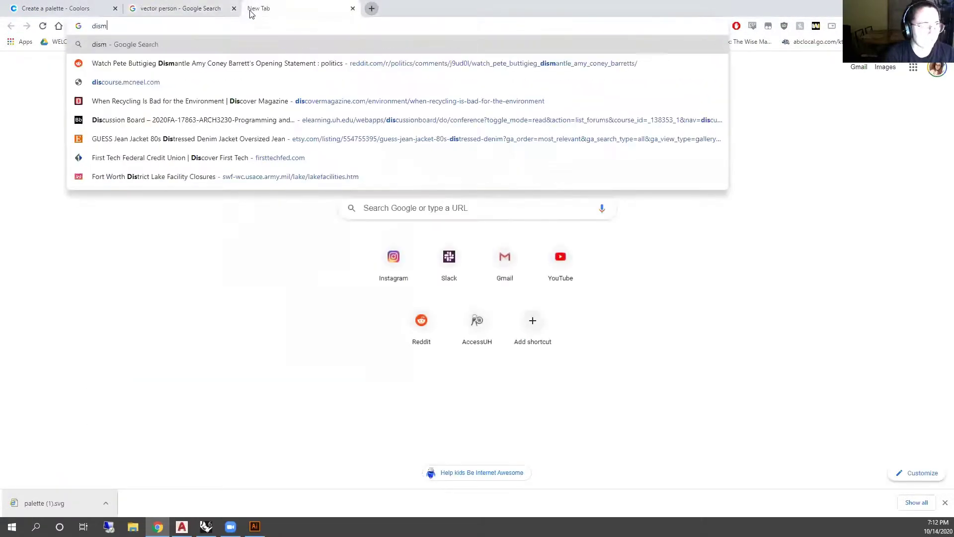
pyautogui.press('BackSpace')
pyautogui.press('BackSpace')
pyautogui.write('mens')
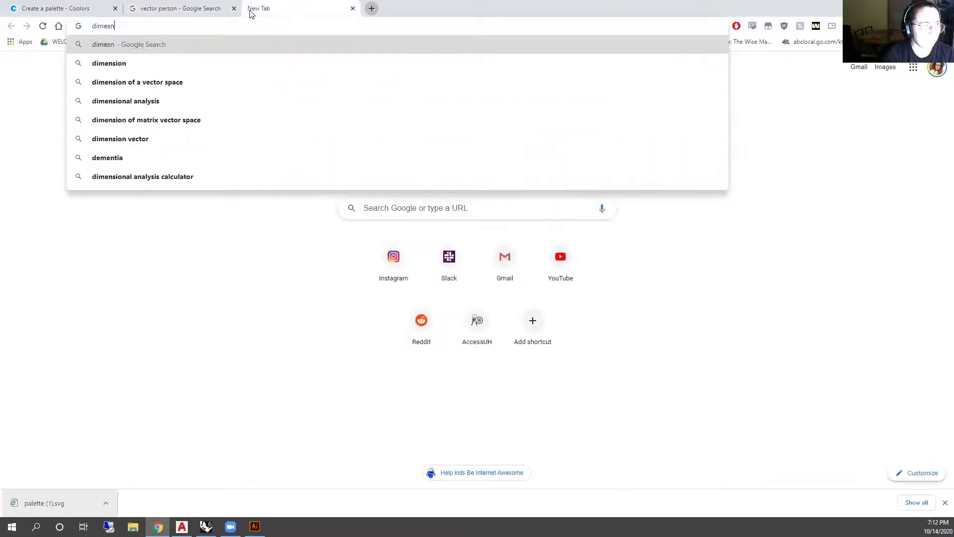
pyautogui.press('BackSpace')
pyautogui.press('BackSpace')
pyautogui.write('s')
pyautogui.press('BackSpace')
pyautogui.write('s')
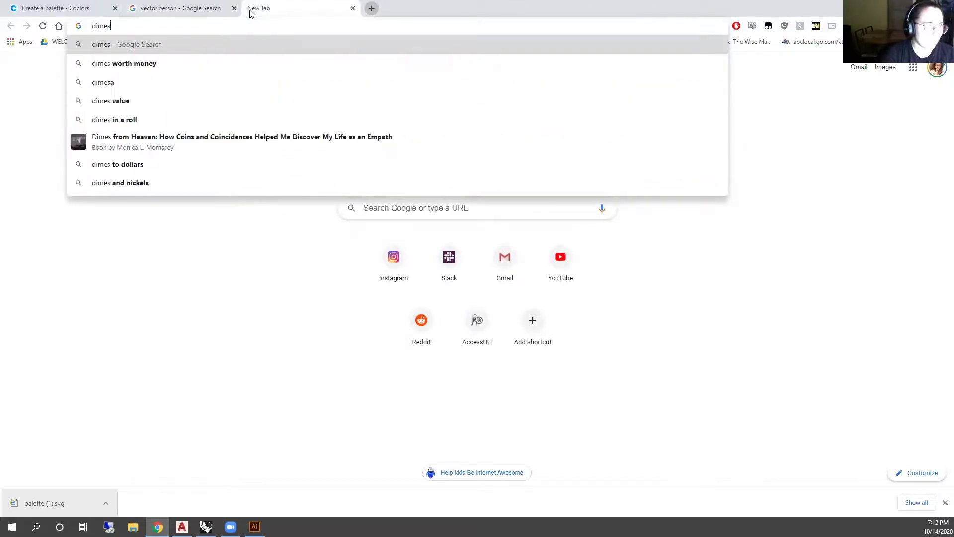
pyautogui.press('BackSpace')
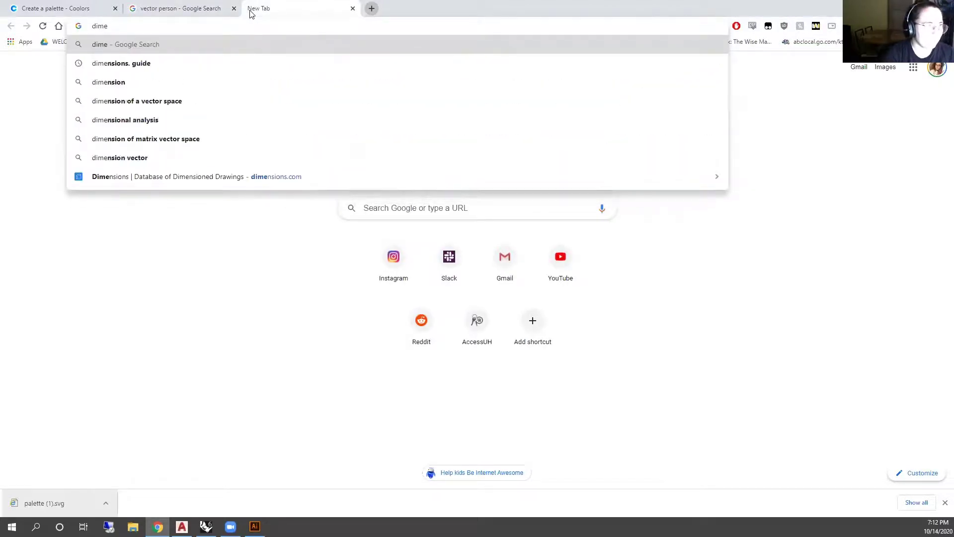
pyautogui.click(207, 176)
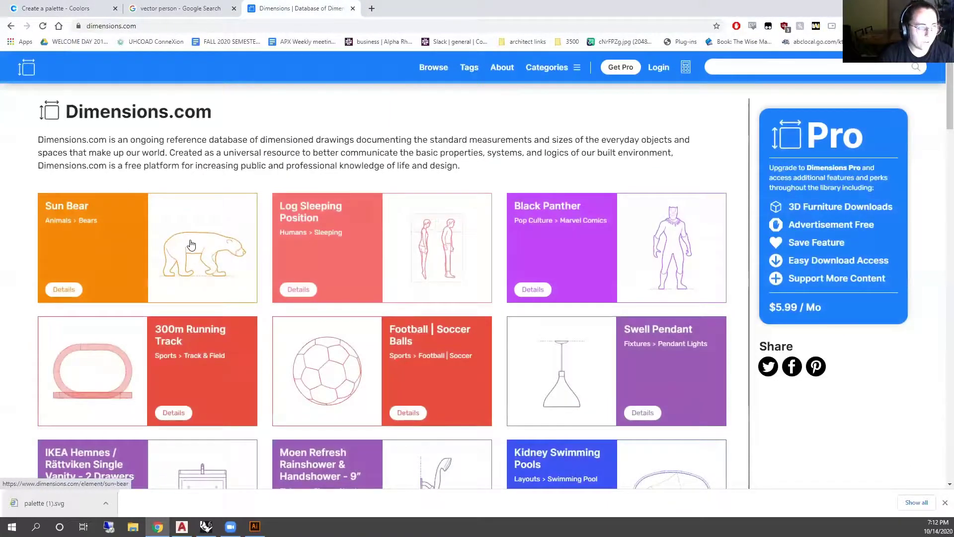
pyautogui.scroll(-1, 202, 329)
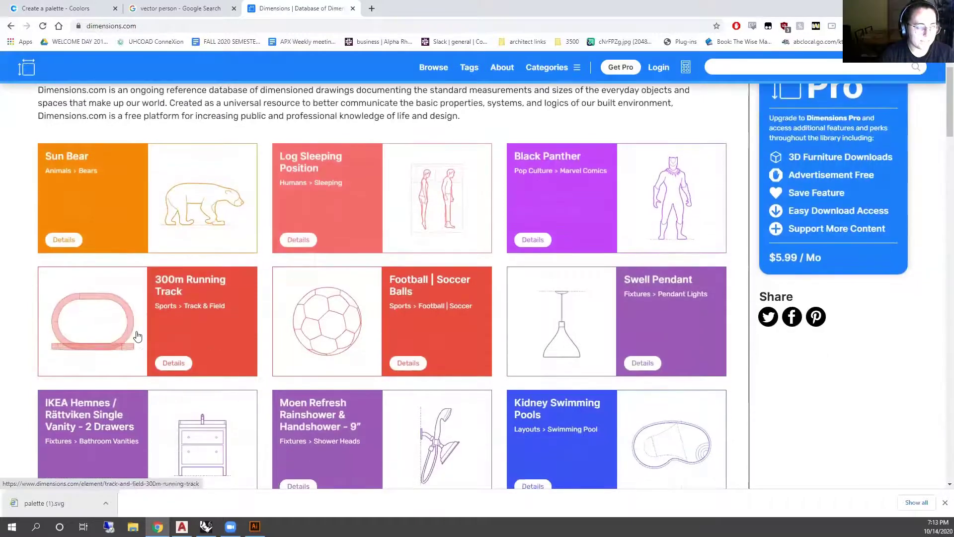
pyautogui.scroll(-2, 314, 344)
pyautogui.scroll(-2, 601, 334)
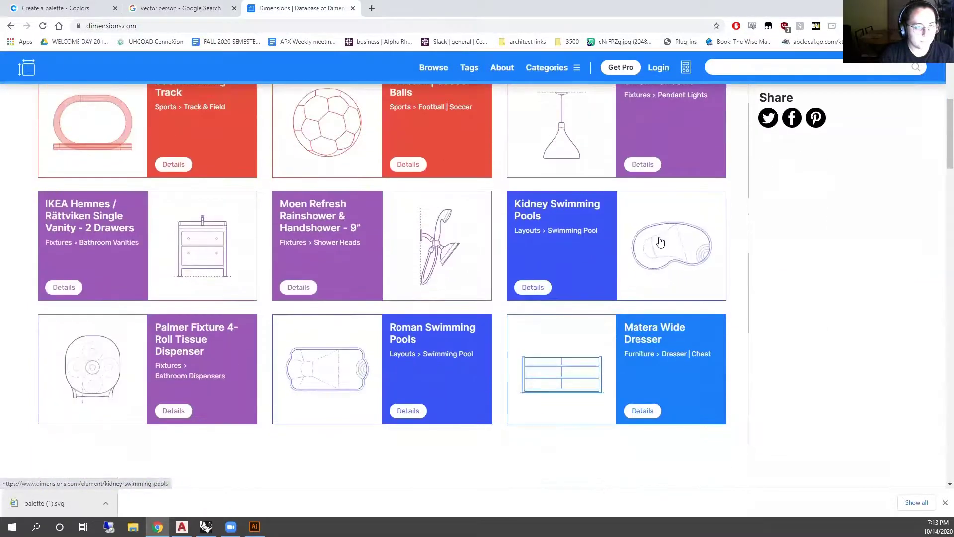
# Open a new browser tab for another web search
pyautogui.click(372, 9)
pyautogui.click(488, 27)
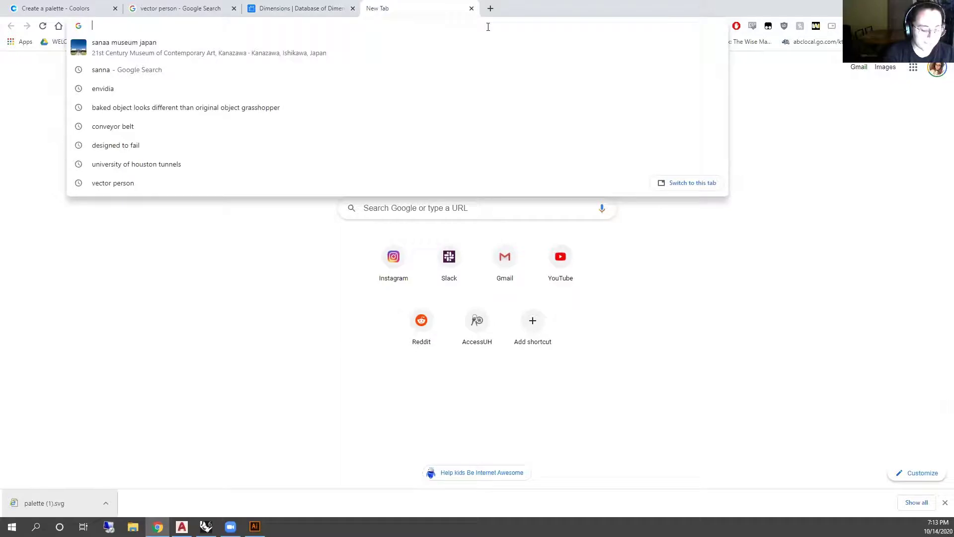
pyautogui.write('Peros')
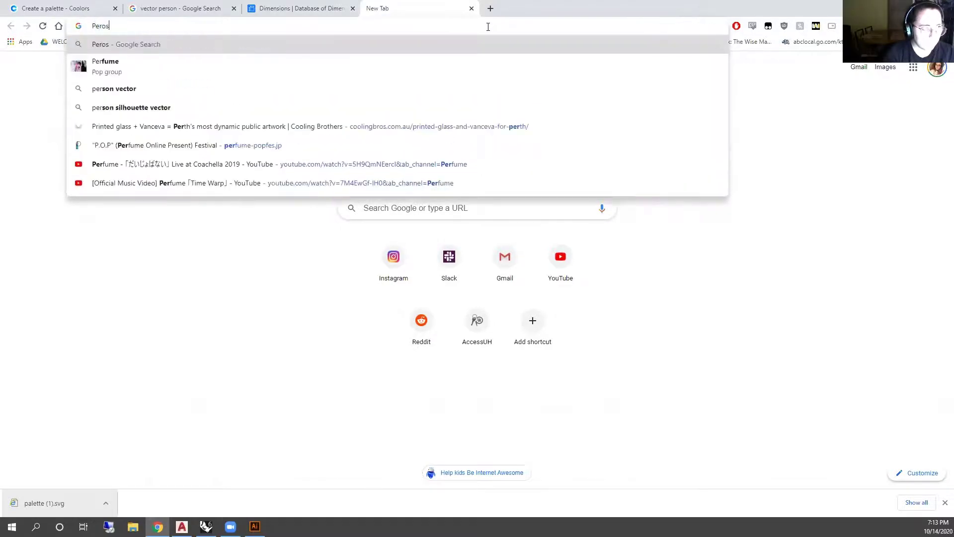
pyautogui.press('BackSpace')
pyautogui.press('BackSpace')
pyautogui.press('BackSpace')
pyautogui.press('BackSpace')
pyautogui.press('Escape')
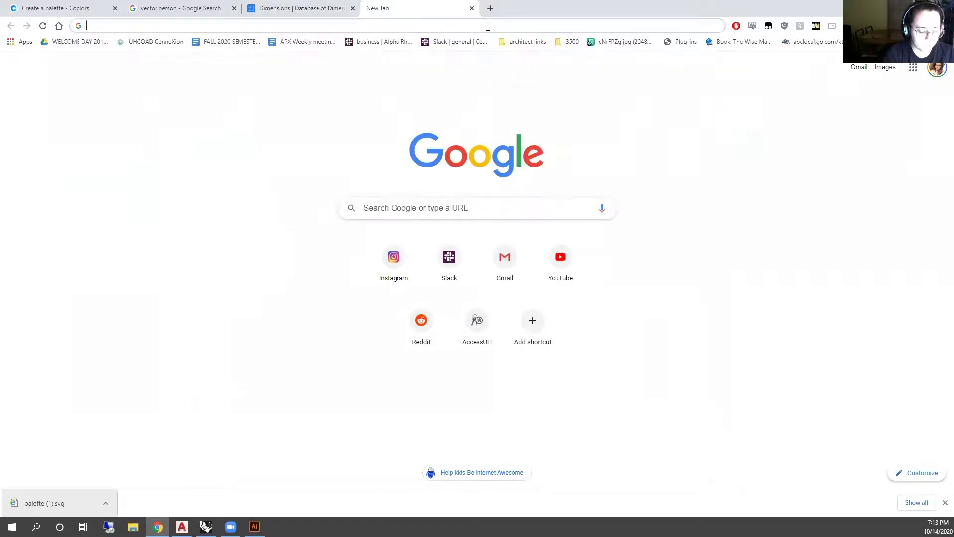
# Search the web for "trees images" and show only the image results
pyautogui.write('trees ')
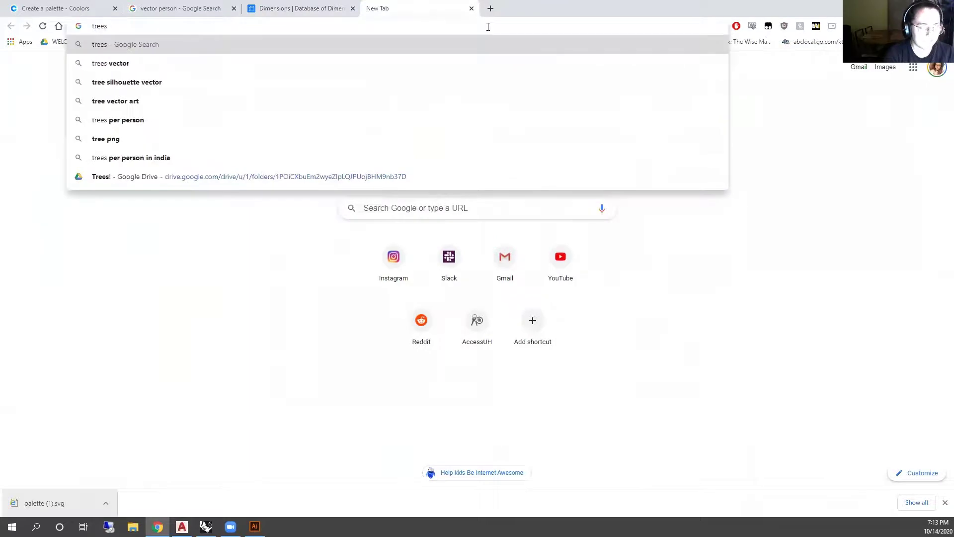
pyautogui.write('images')
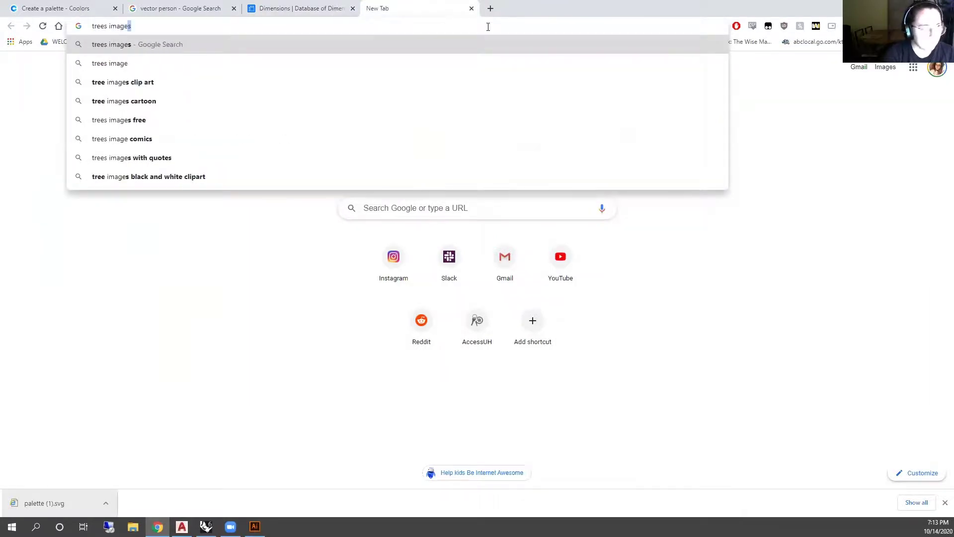
pyautogui.press('Return')
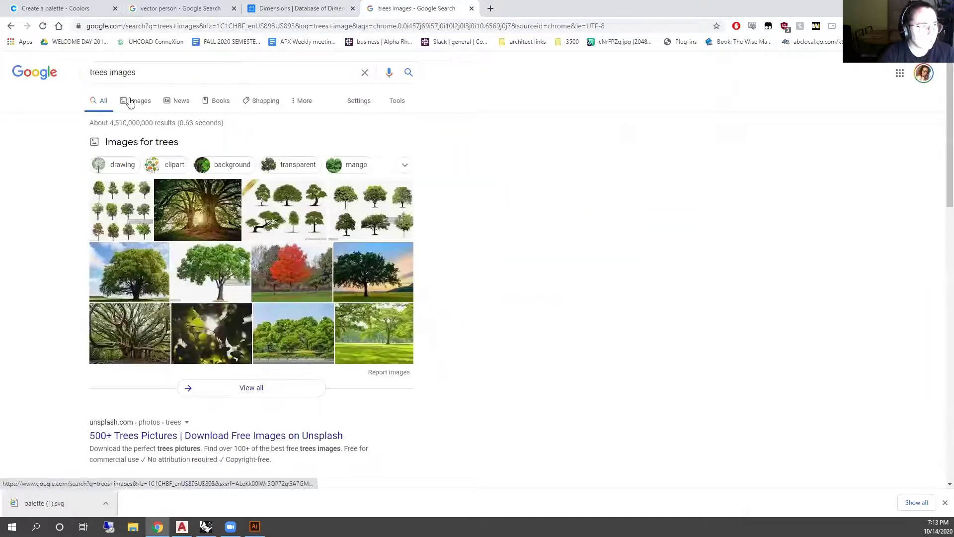
pyautogui.click(130, 102)
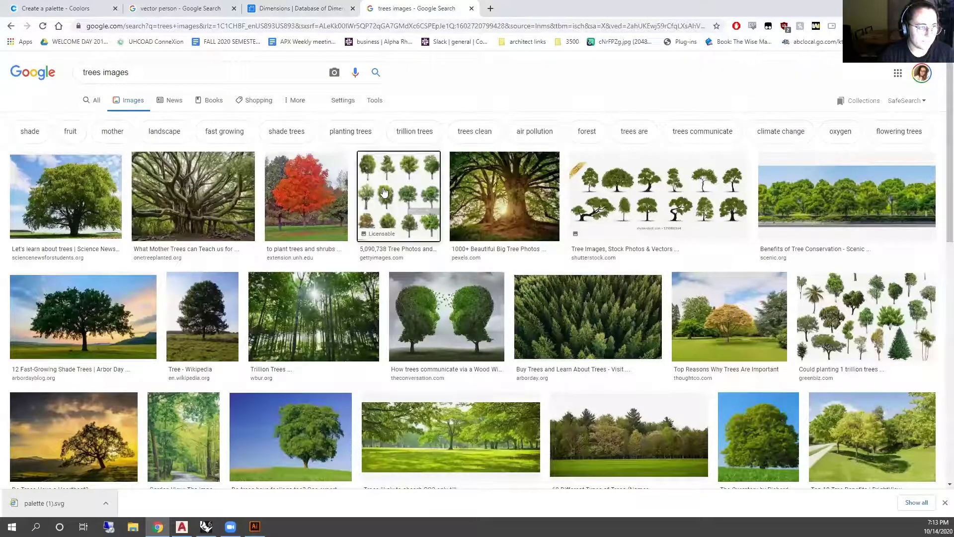
# Open the Getty Images picture with twelve trees on white and save it as a JPEG in the Desktop's APX TUTORIAL folder
pyautogui.click(399, 195)
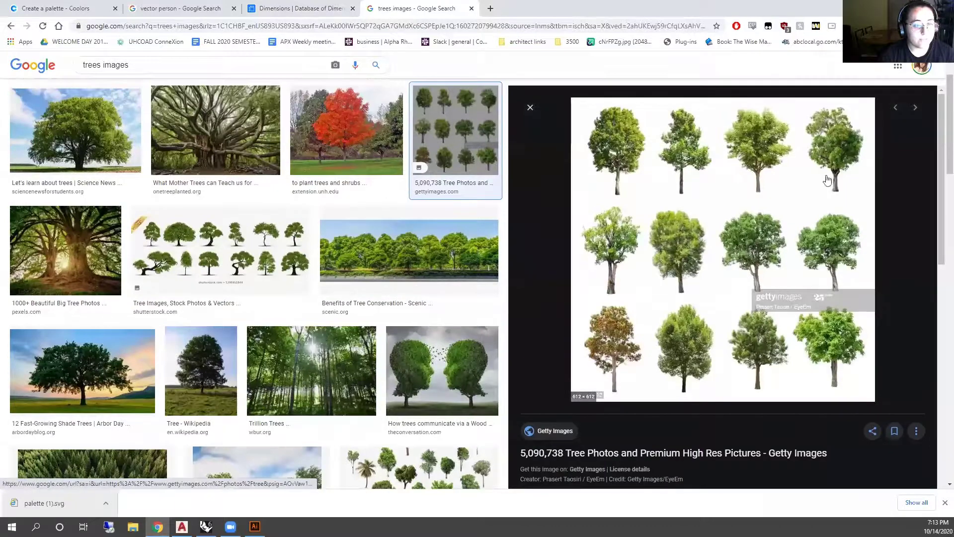
pyautogui.rightClick(764, 193)
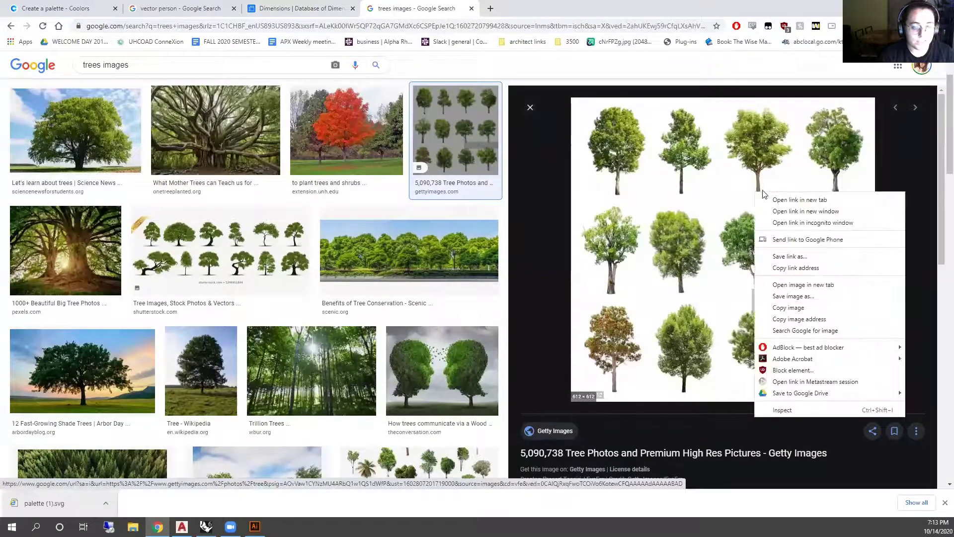
pyautogui.click(817, 297)
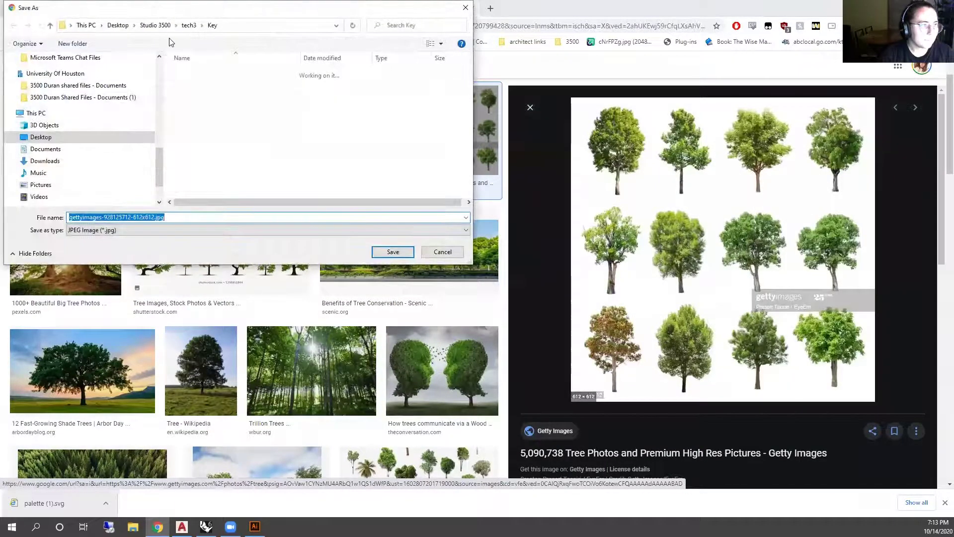
pyautogui.click(118, 25)
pyautogui.doubleClick(197, 79)
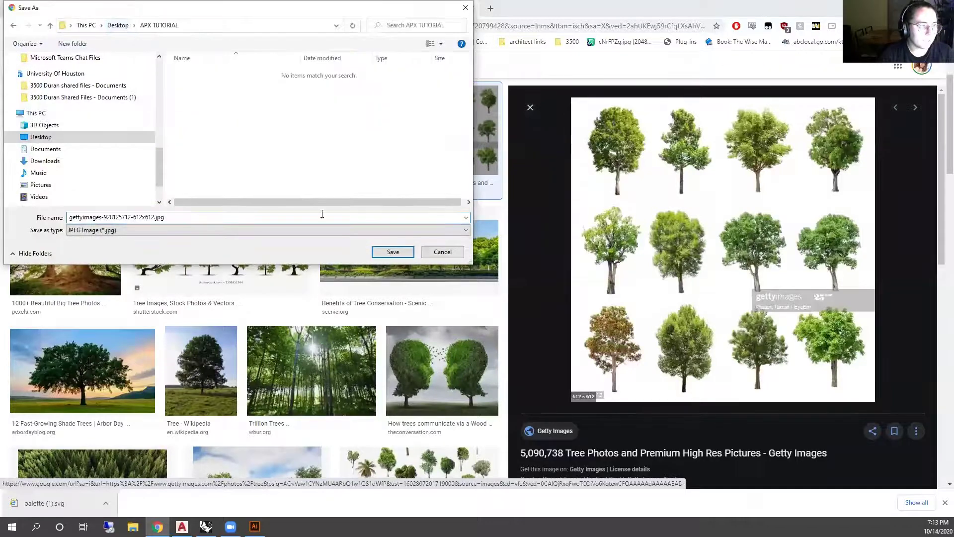
pyautogui.click(392, 251)
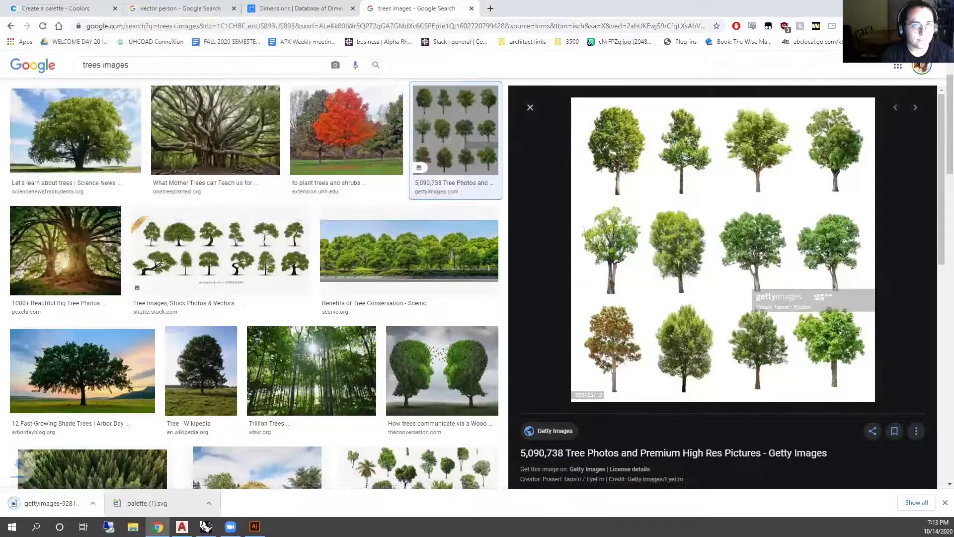
# Place the downloaded gettyimages tree picture into the Rhino file drawing in Illustrator, on the empty canvas beside the artboard
pyautogui.click(157, 526)
pyautogui.click(158, 526)
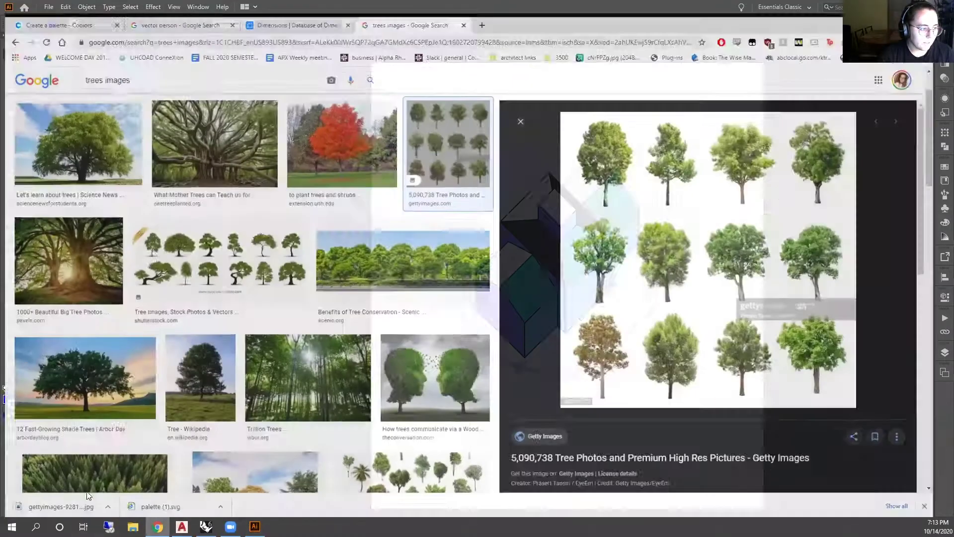
pyautogui.moveTo(62, 503); pyautogui.dragTo(268, 289)
pyautogui.click(526, 276)
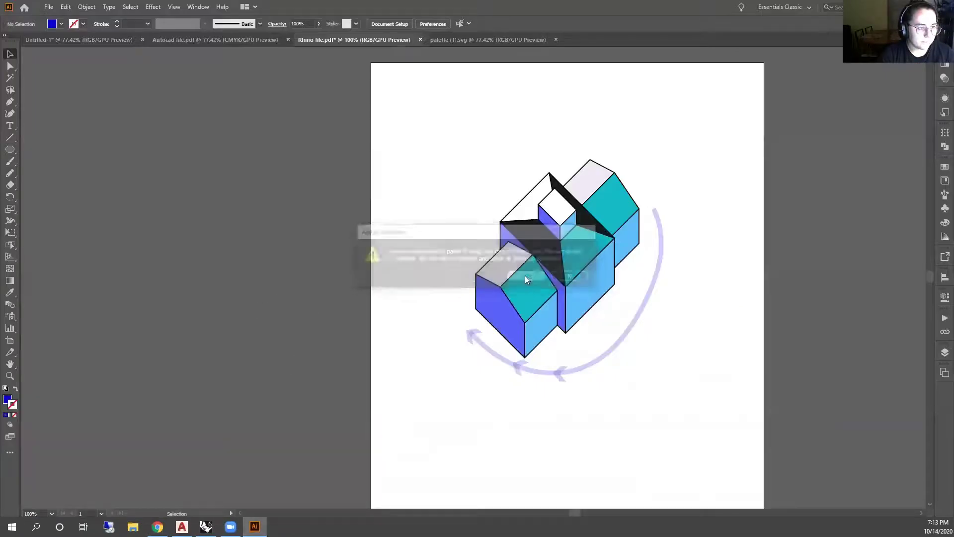
pyautogui.scroll(1, 340, 249)
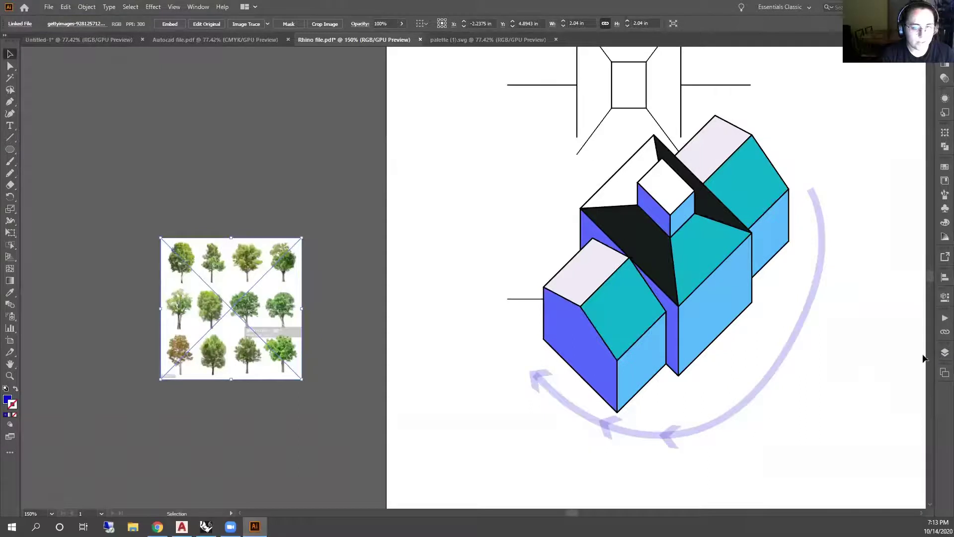
# Move the placed tree image to the layer directly above Layer 1 and rename that layer Trees
pyautogui.click(944, 351)
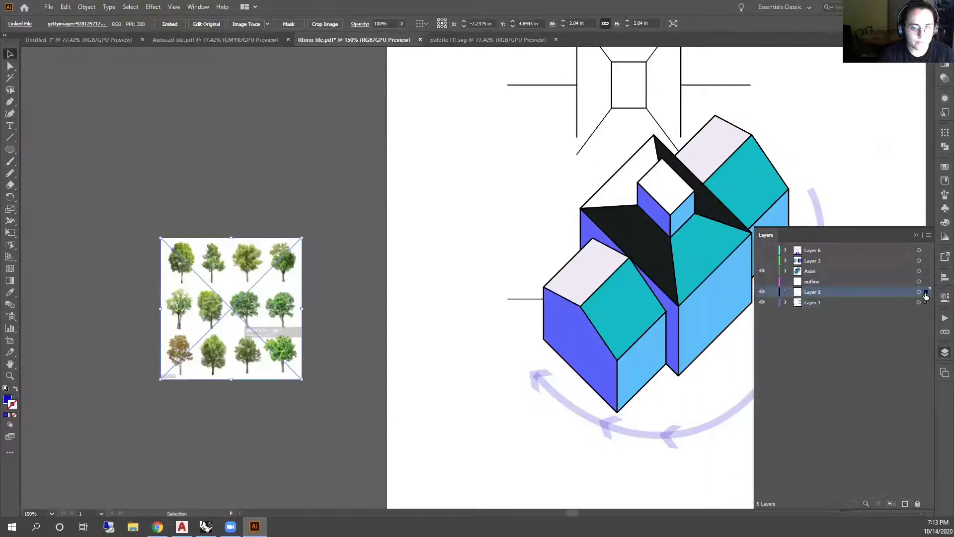
pyautogui.moveTo(925, 296); pyautogui.dragTo(925, 293)
pyautogui.doubleClick(812, 292)
pyautogui.write('Tr')
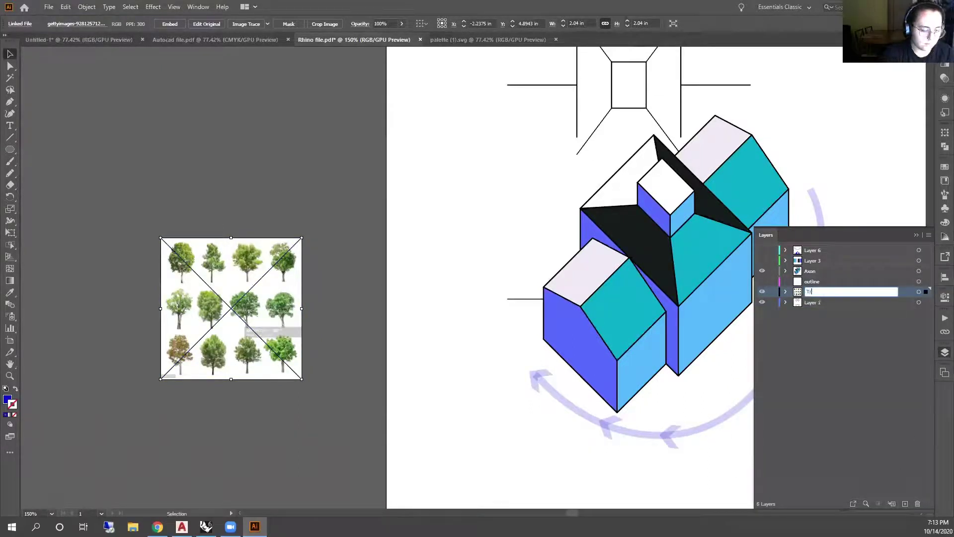
pyautogui.press('Return')
pyautogui.press('Return')
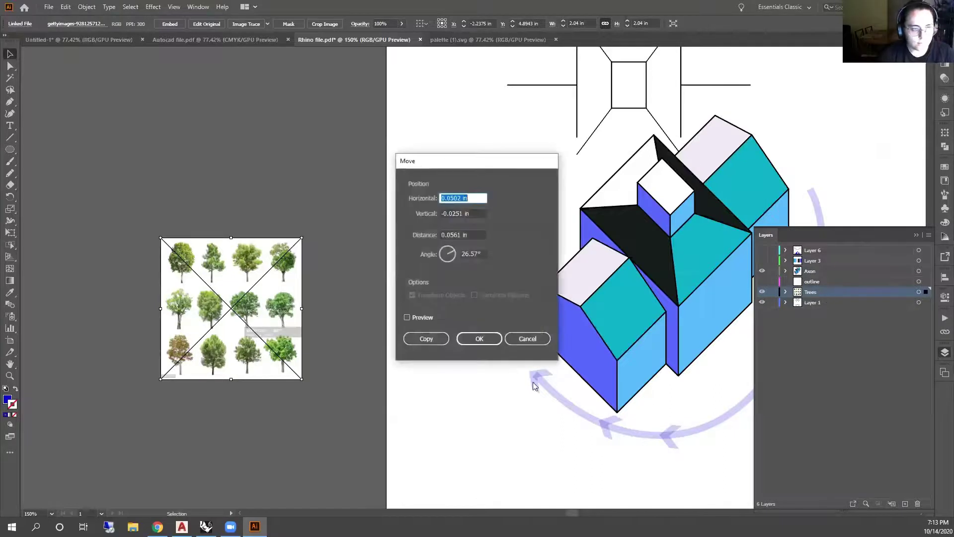
pyautogui.click(527, 339)
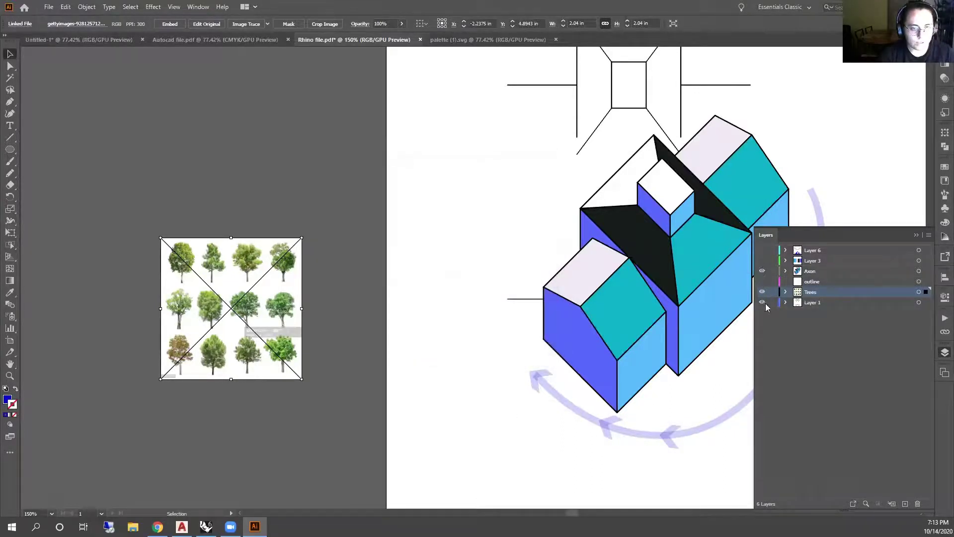
# Hide Layer 1, deselect the tree image, and collapse the layer list
pyautogui.click(763, 302)
pyautogui.click(315, 242)
pyautogui.scroll(-2, 366, 301)
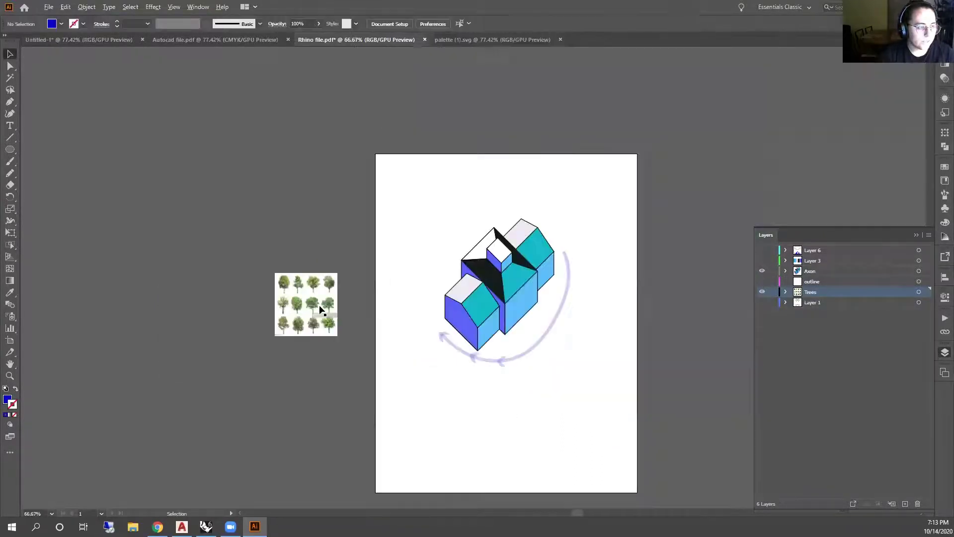
pyautogui.scroll(6, 320, 309)
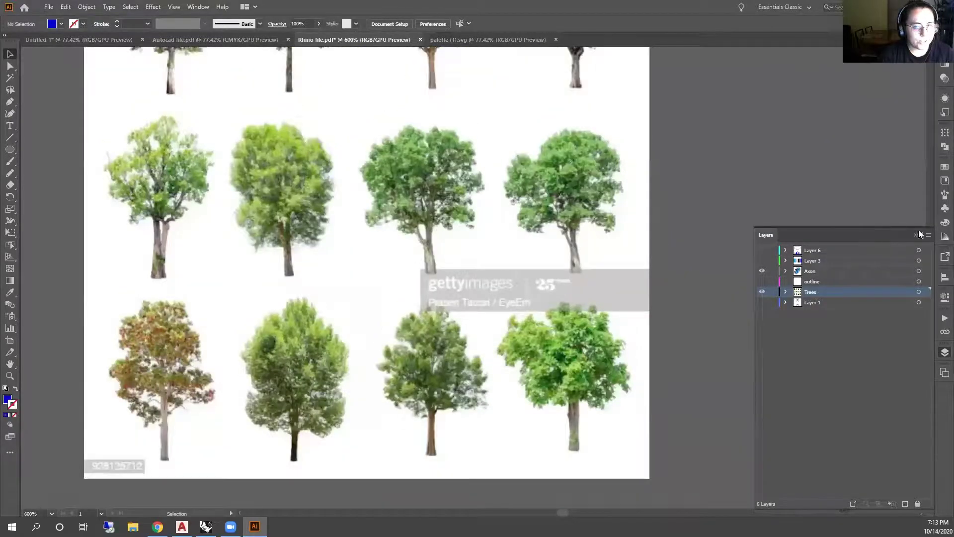
pyautogui.click(915, 235)
pyautogui.scroll(-1, 568, 263)
pyautogui.scroll(1, 568, 263)
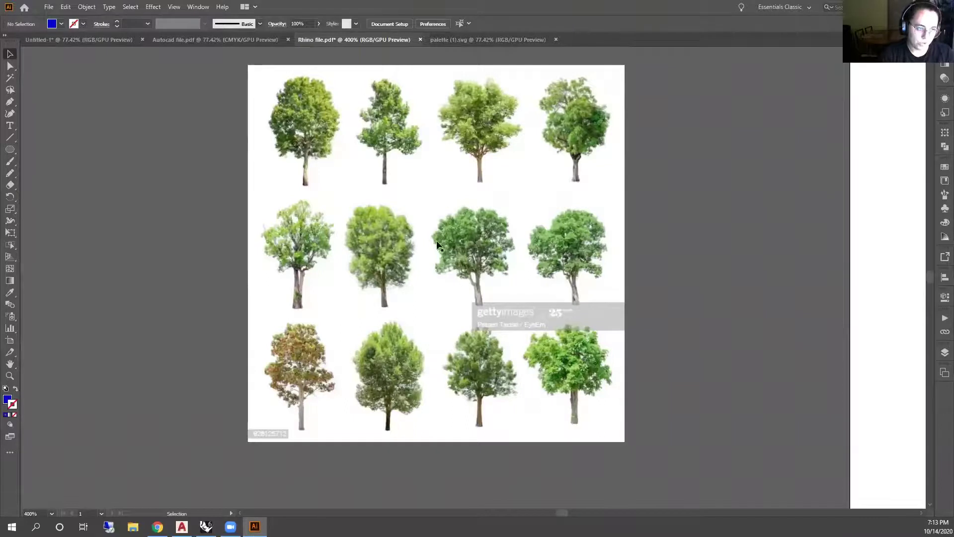
# Try Image Trace with the default preset on the tree image, and undo the trace
pyautogui.click(511, 295)
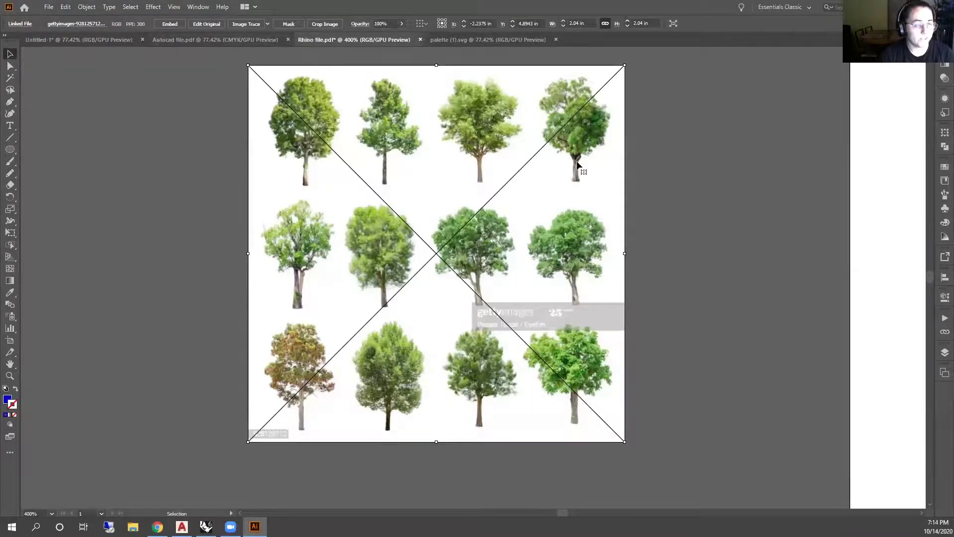
pyautogui.click(246, 24)
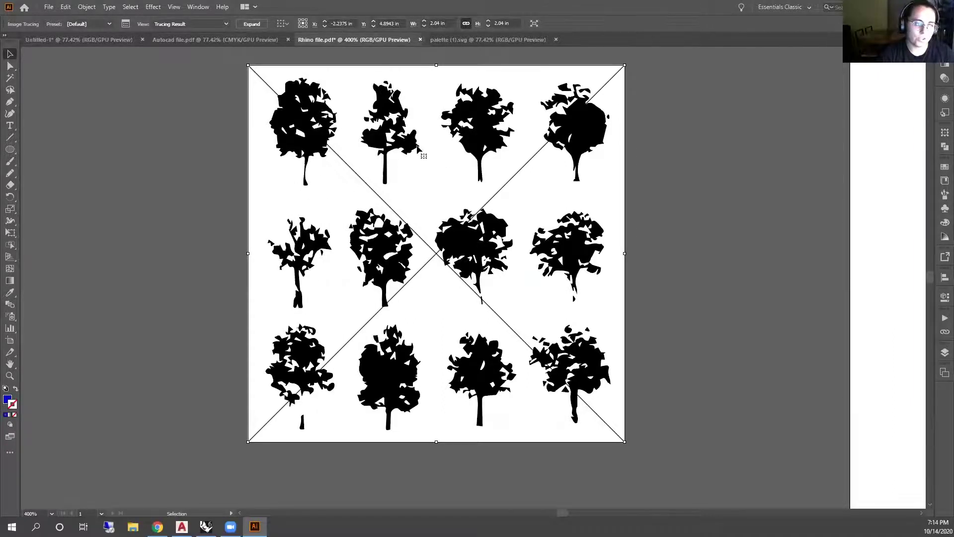
pyautogui.scroll(-1, 372, 145)
pyautogui.hotkey('ctrl', 'z')
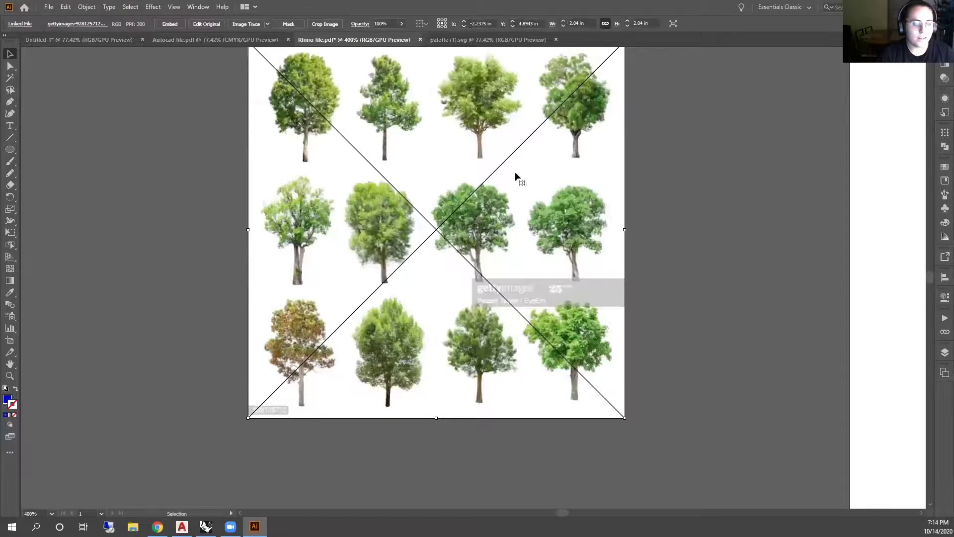
pyautogui.scroll(-3, 526, 169)
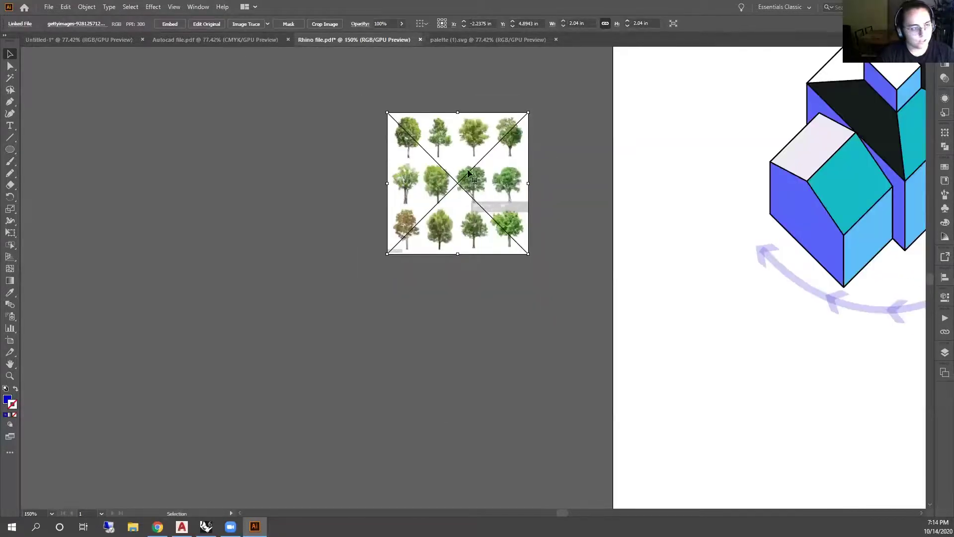
pyautogui.scroll(-3, 328, 188)
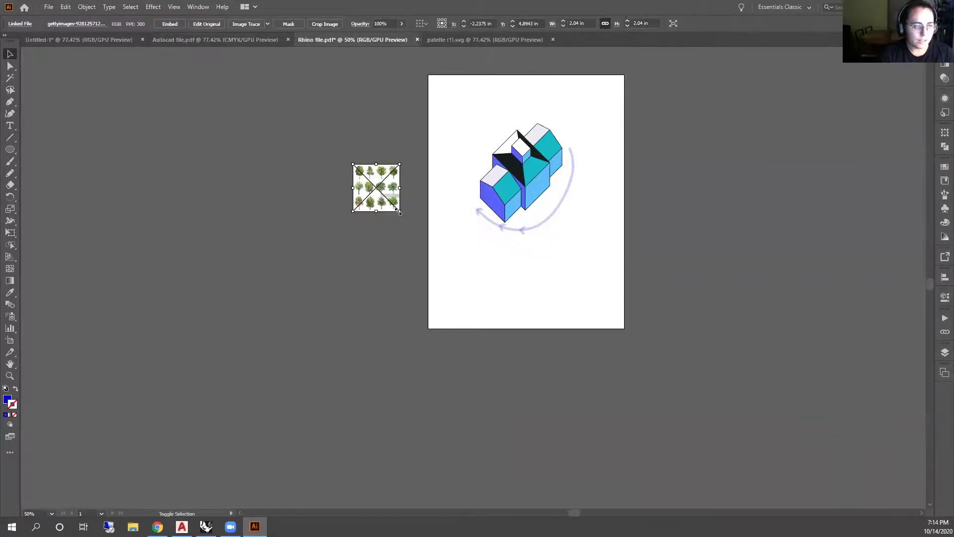
pyautogui.scroll(10, 378, 187)
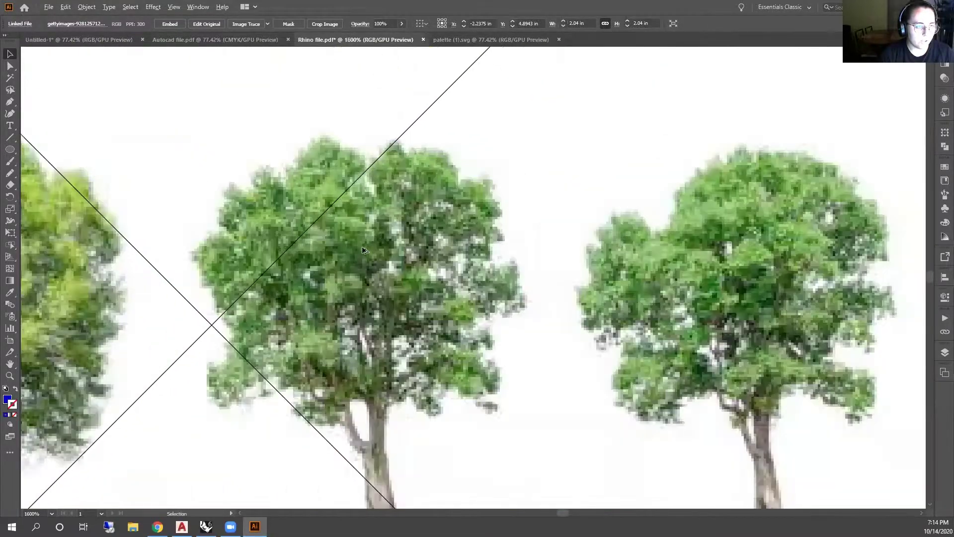
pyautogui.scroll(1, 352, 177)
pyautogui.scroll(-10, 369, 233)
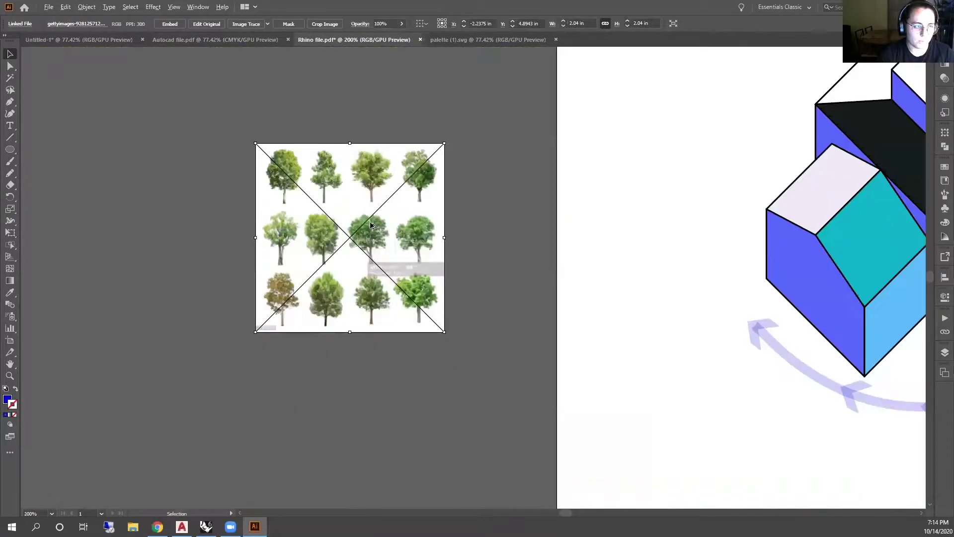
# Try enlarging the linked tree image to about 11.65 in wide, and undo the scaling
pyautogui.moveTo(403, 279); pyautogui.dragTo(851, 505)
pyautogui.scroll(2, 702, 273)
pyautogui.scroll(-2, 702, 273)
pyautogui.scroll(2, 703, 273)
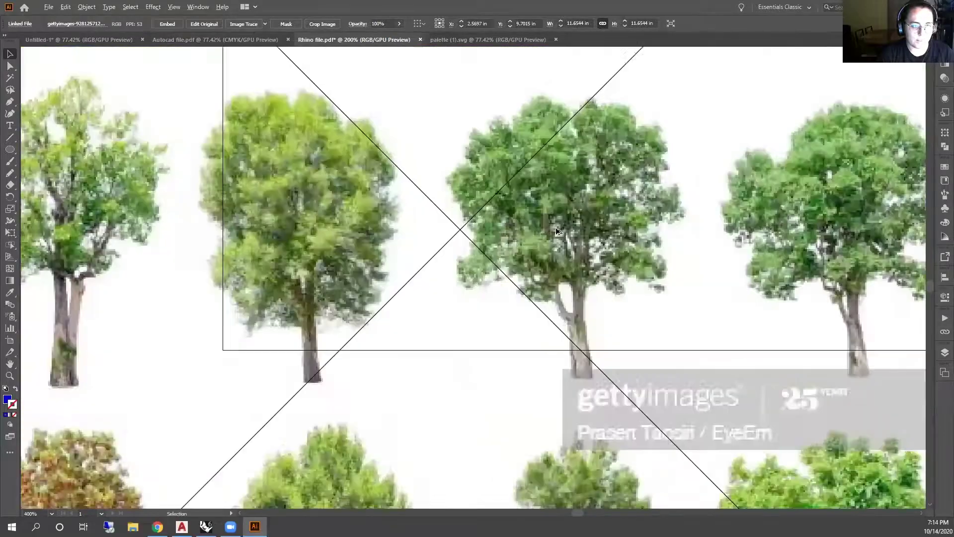
pyautogui.scroll(-2, 611, 269)
pyautogui.hotkey('ctrl', 'z')
pyautogui.hotkey('ctrl', 'z')
pyautogui.scroll(-2, 409, 166)
pyautogui.scroll(3, 554, 117)
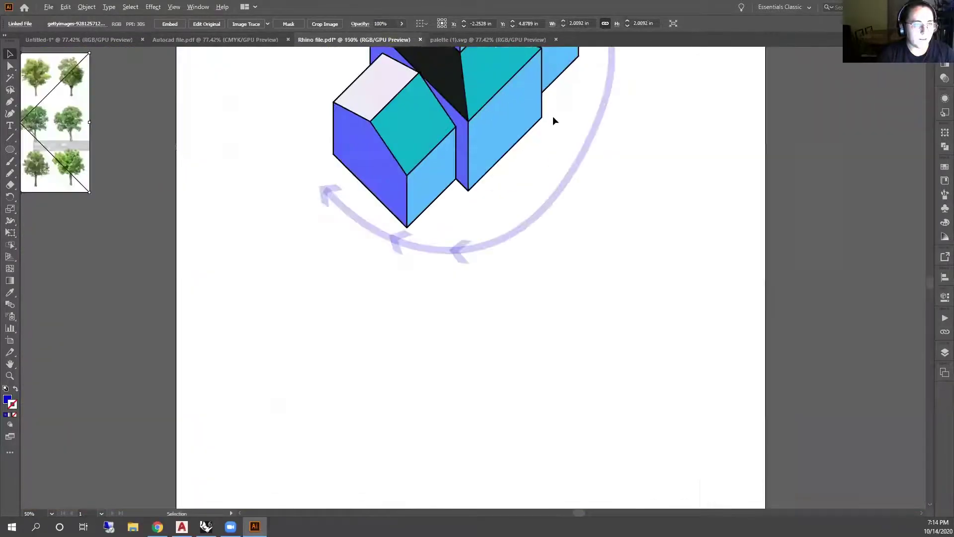
# Try enlarging the building drawing together with its curved arrows to about 12.7 in wide, and undo the scaling
pyautogui.scroll(-3, 598, 279)
pyautogui.moveTo(598, 279); pyautogui.dragTo(445, 115)
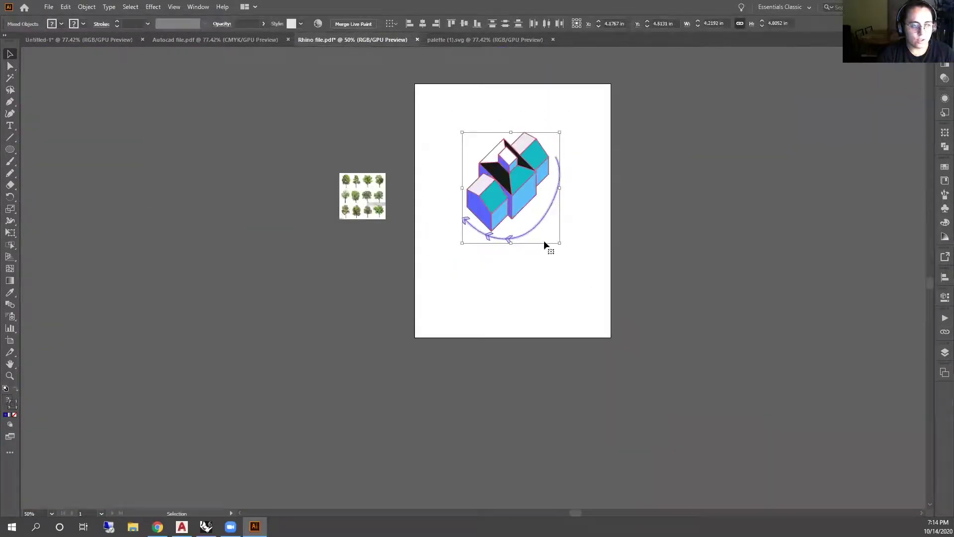
pyautogui.moveTo(560, 243); pyautogui.dragTo(928, 466)
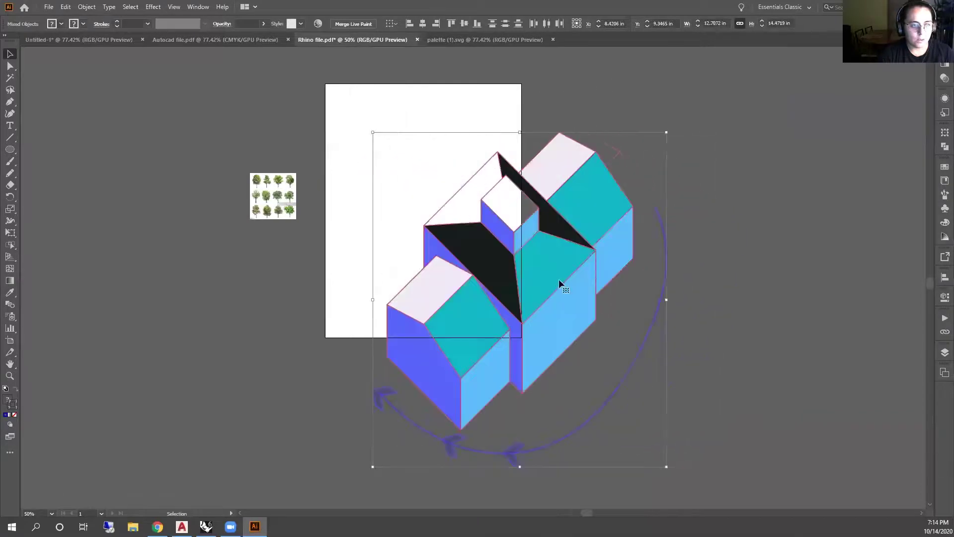
pyautogui.hotkey('ctrl', 'z')
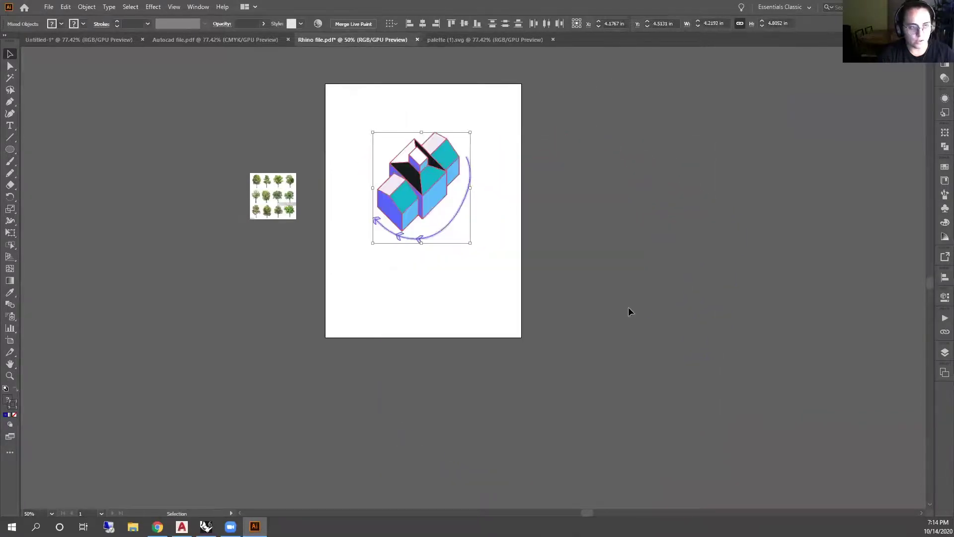
# Run Image Trace with the default preset on the linked tree image beside the artboard
pyautogui.hotkey('ctrl', '1')
pyautogui.scroll(3, 140, 187)
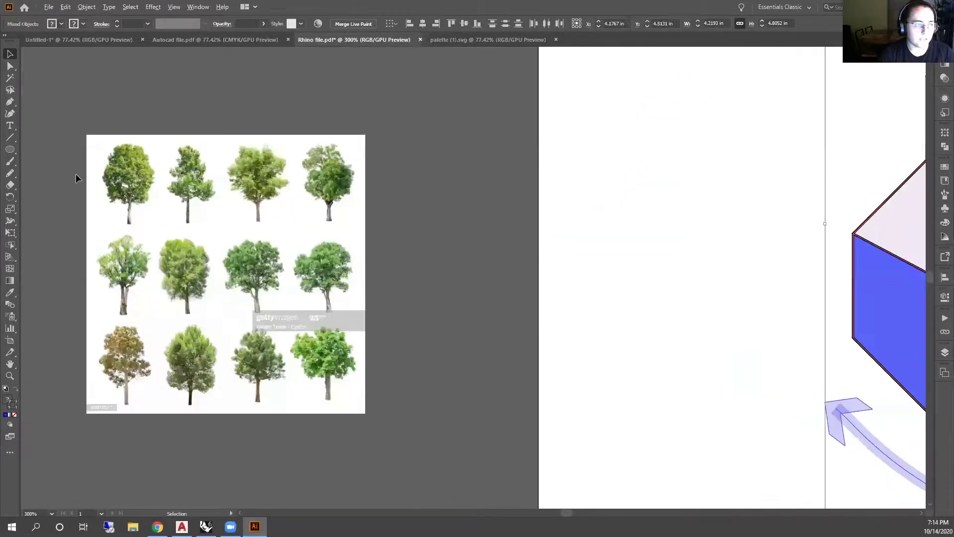
pyautogui.scroll(1, 181, 255)
pyautogui.click(245, 253)
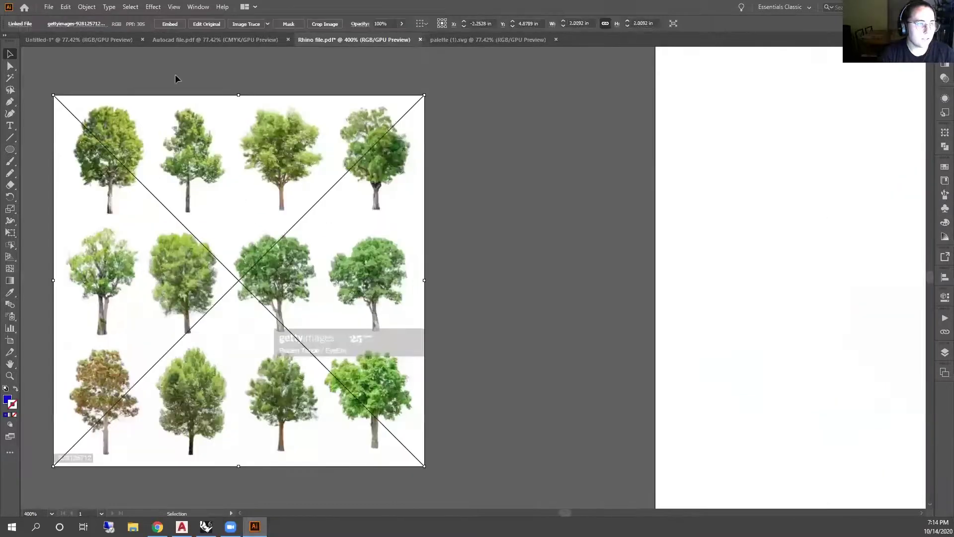
pyautogui.click(247, 25)
pyautogui.scroll(-1, 287, 162)
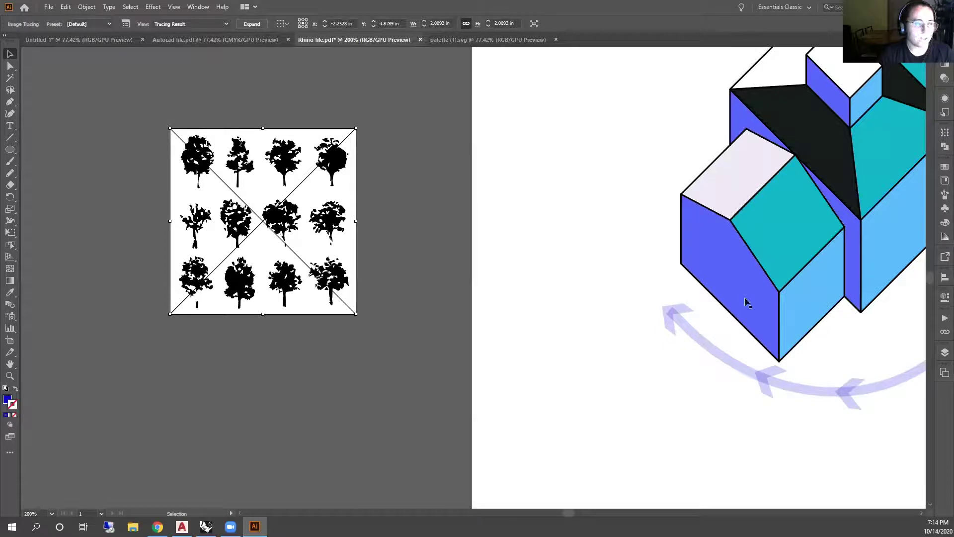
pyautogui.scroll(2, 160, 221)
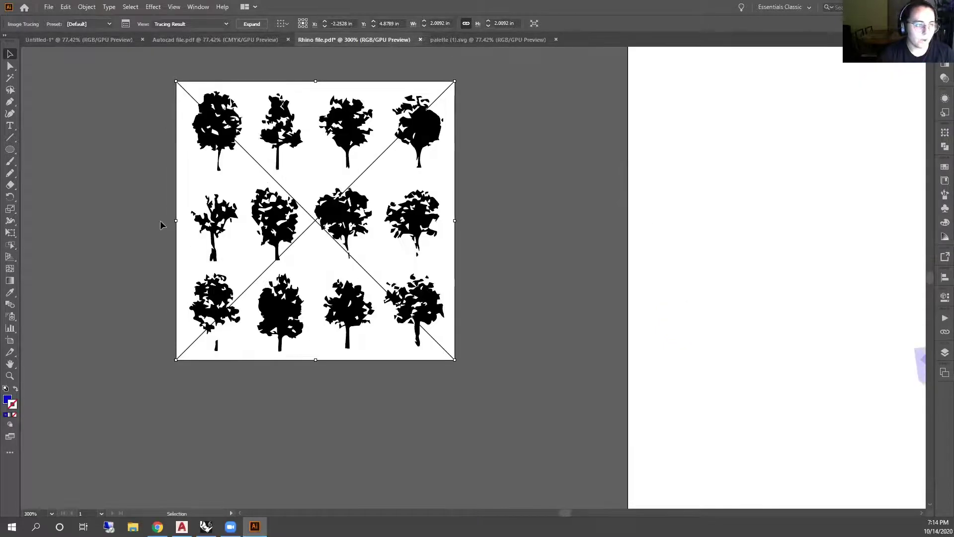
pyautogui.scroll(2, 292, 261)
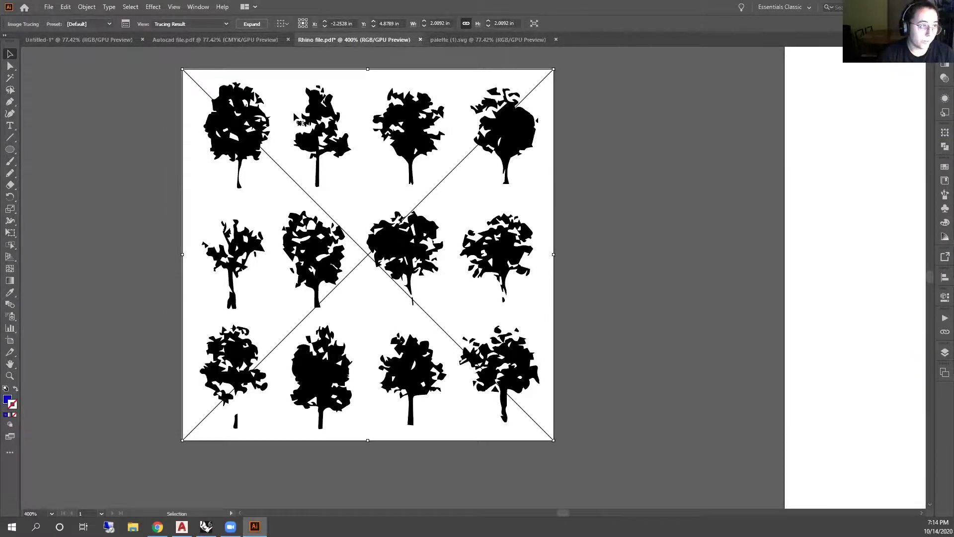
# Set the tree tracing to the Low Color preset with 16 colors and ignore white areas
pyautogui.click(123, 25)
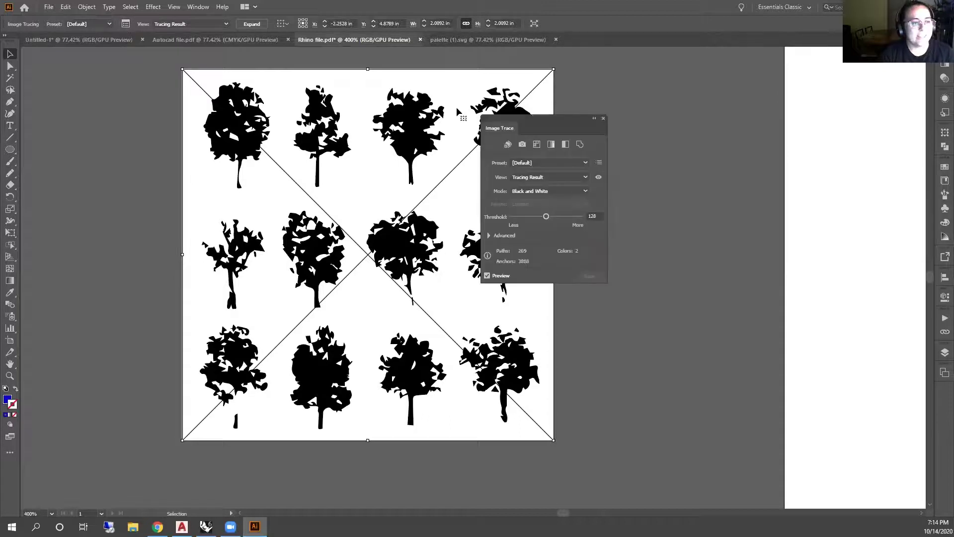
pyautogui.moveTo(523, 124); pyautogui.dragTo(640, 143)
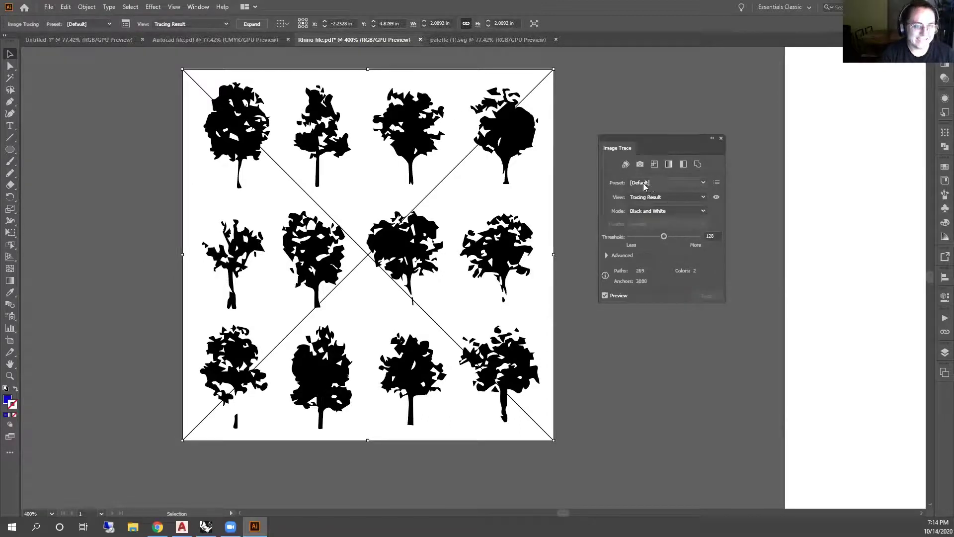
pyautogui.click(639, 164)
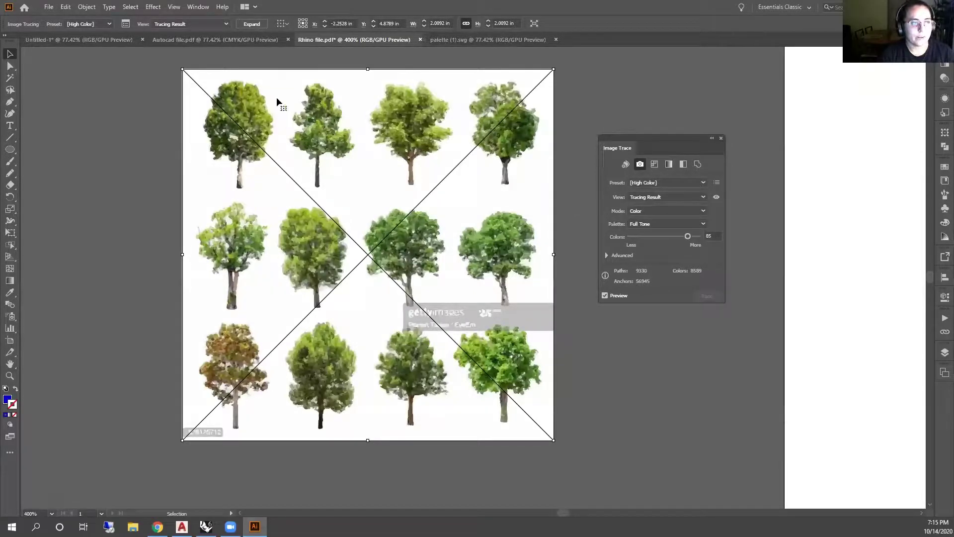
pyautogui.click(655, 166)
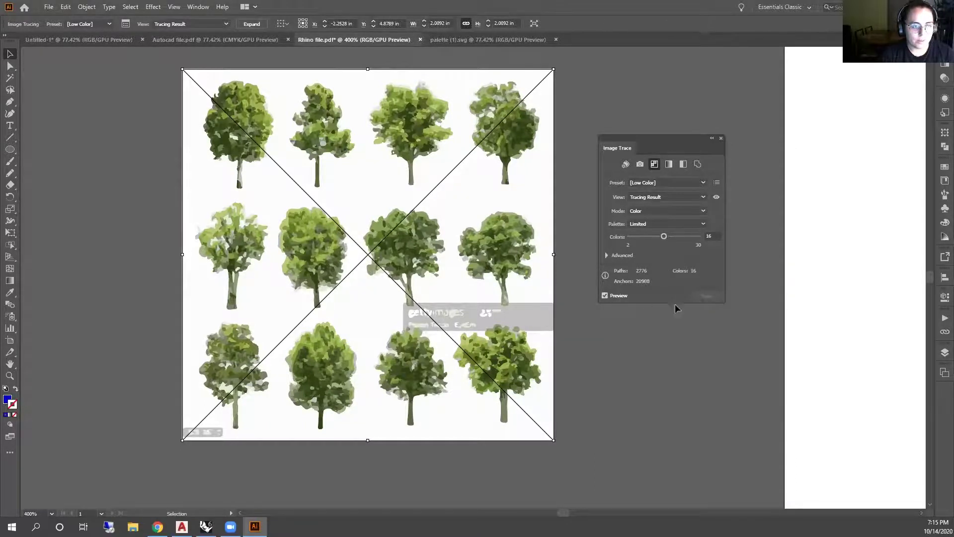
pyautogui.click(608, 255)
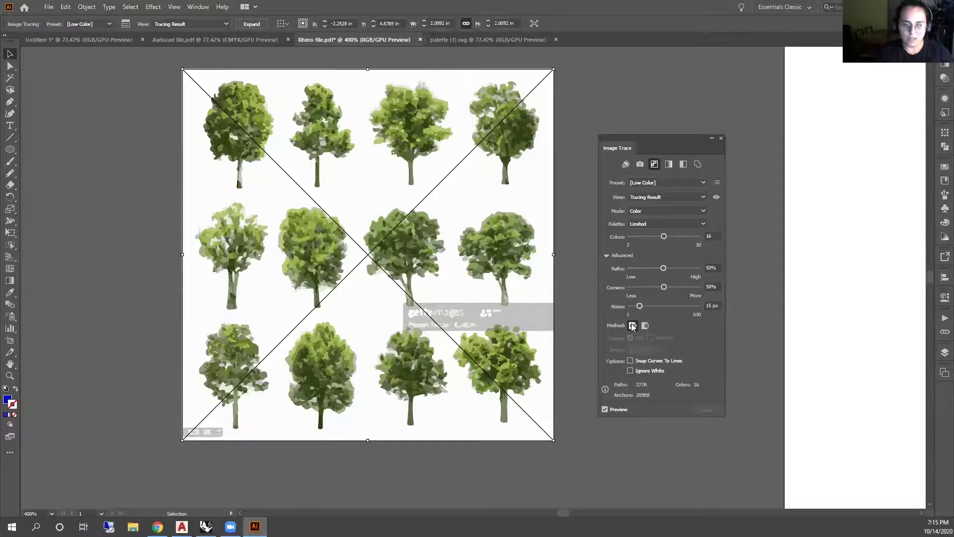
pyautogui.click(630, 371)
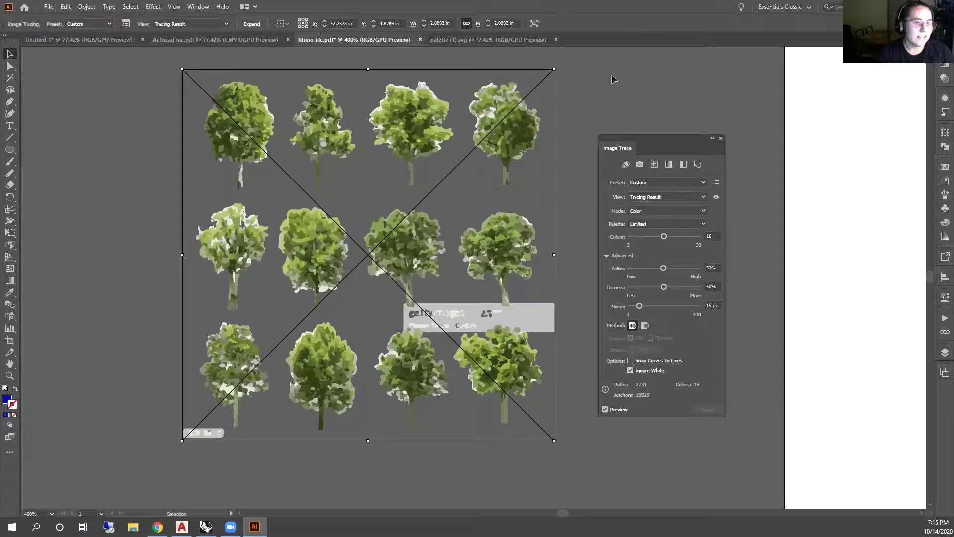
# Expand the tree tracing into vector paths and ungroup the result
pyautogui.click(252, 24)
pyautogui.click(720, 137)
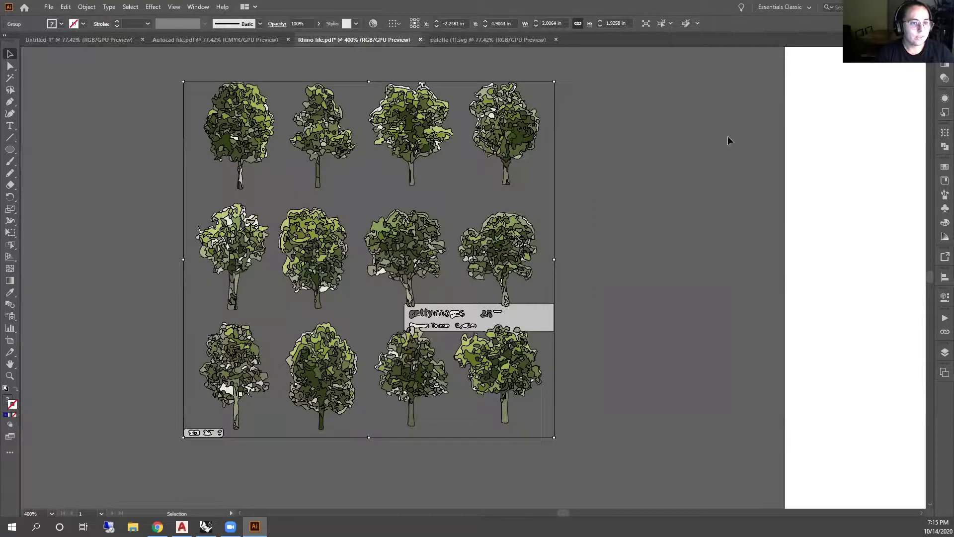
pyautogui.rightClick(524, 256)
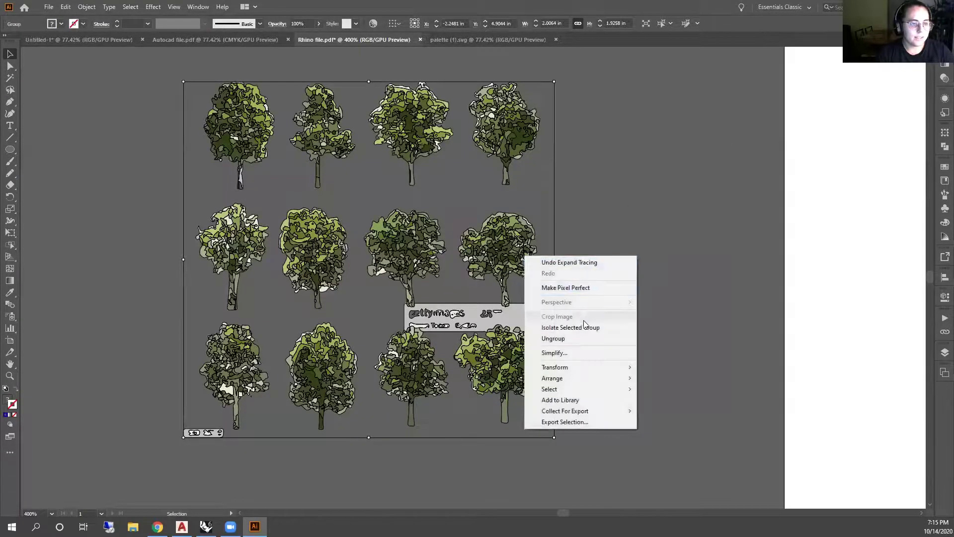
pyautogui.click(579, 339)
pyautogui.click(615, 313)
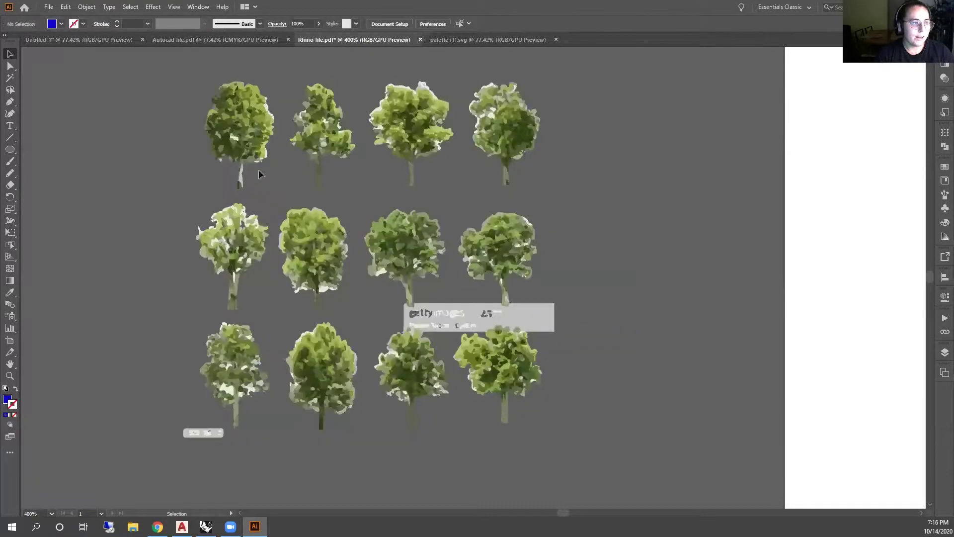
# Move the first tree of the upper row onto the artboard, in front of the building's nearest purple wall
pyautogui.click(259, 159)
pyautogui.hotkey('ctrl', '-')
pyautogui.hotkey('ctrl', '-')
pyautogui.moveTo(236, 164); pyautogui.dragTo(773, 349)
pyautogui.scroll(-3, 795, 333)
pyautogui.scroll(3, 813, 315)
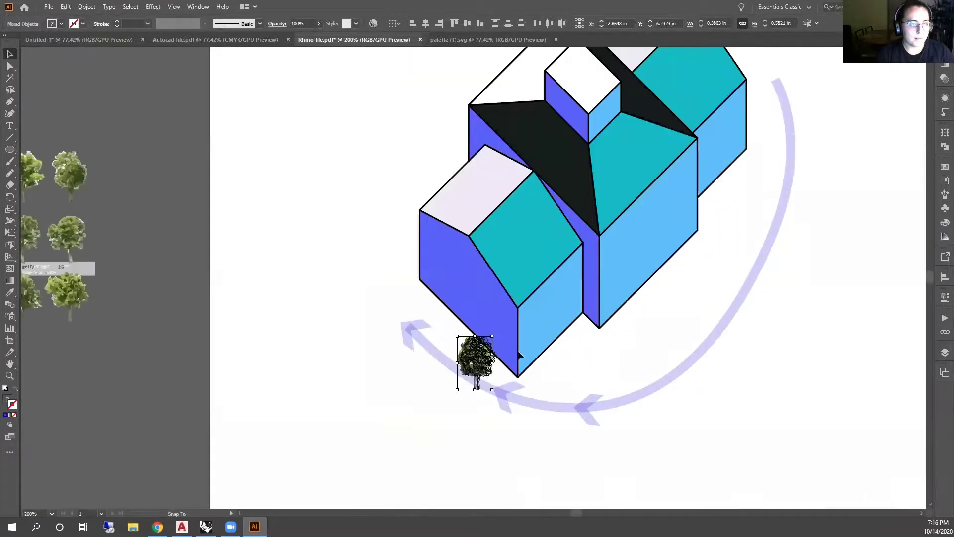
# Move the Trees layer to the top of the layer order and place the tree against the front block's light blue wall
pyautogui.moveTo(477, 362); pyautogui.dragTo(581, 328)
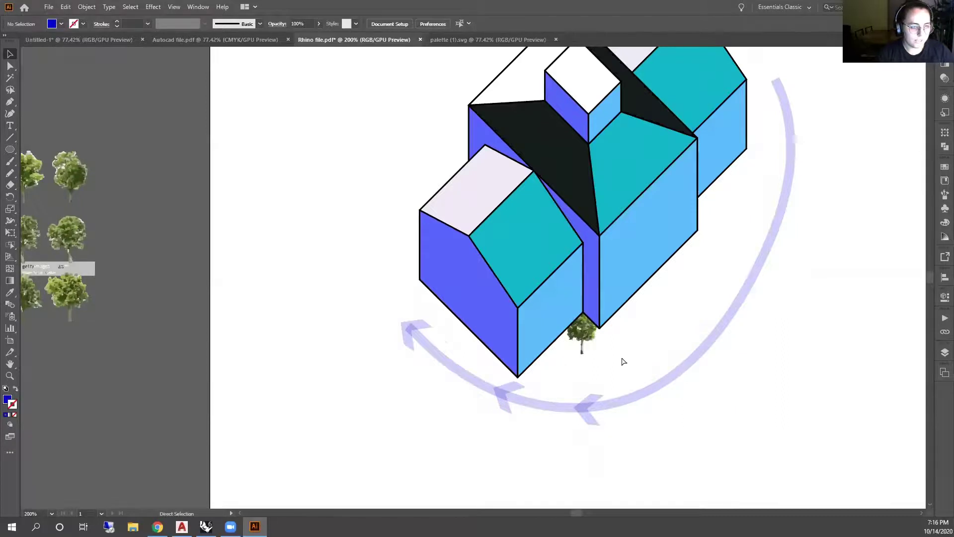
pyautogui.hotkey('ctrl', 'z')
pyautogui.click(943, 351)
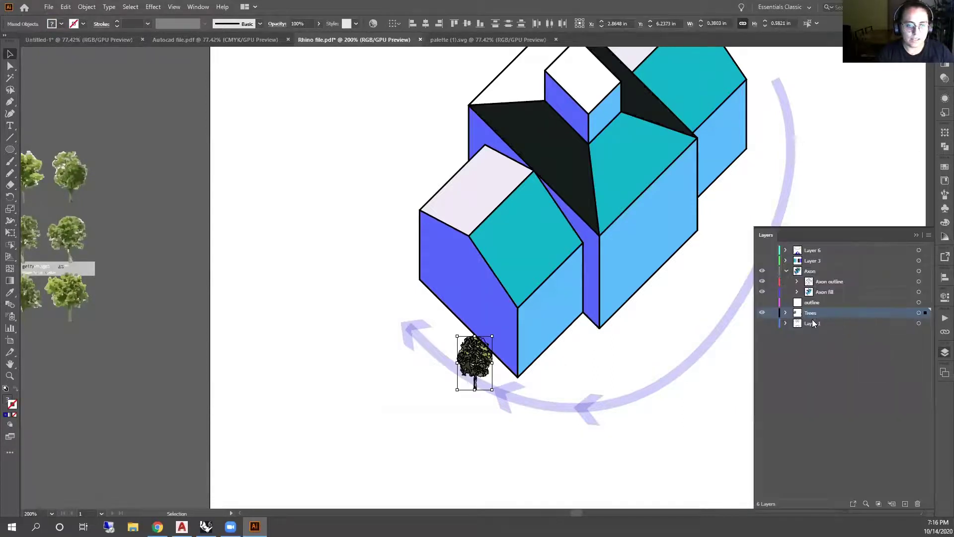
pyautogui.moveTo(813, 247); pyautogui.dragTo(814, 246)
pyautogui.moveTo(475, 368); pyautogui.dragTo(575, 322)
pyautogui.click(637, 325)
pyautogui.scroll(2, 636, 325)
pyautogui.scroll(-3, 571, 337)
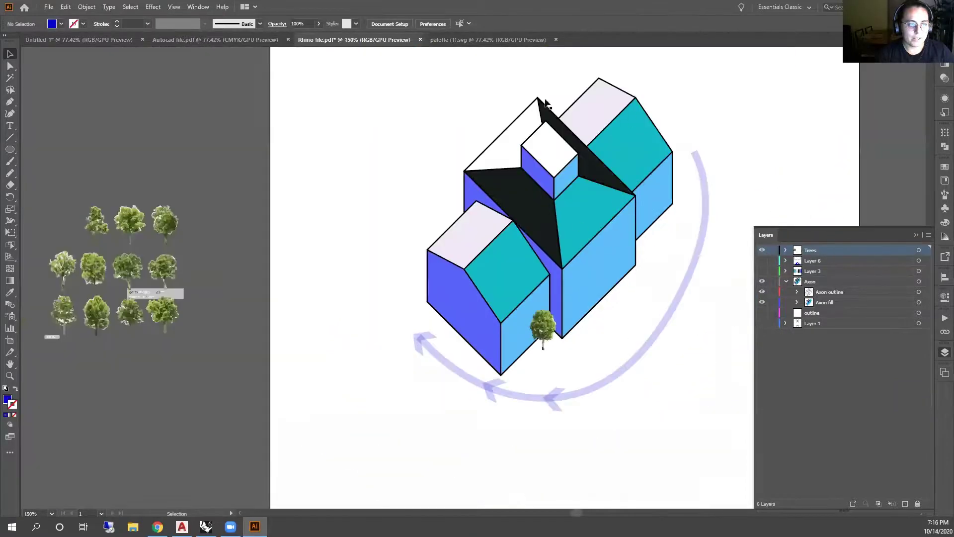
# Delete all the remaining traced trees beside the artboard
pyautogui.scroll(1, 579, 326)
pyautogui.click(926, 251)
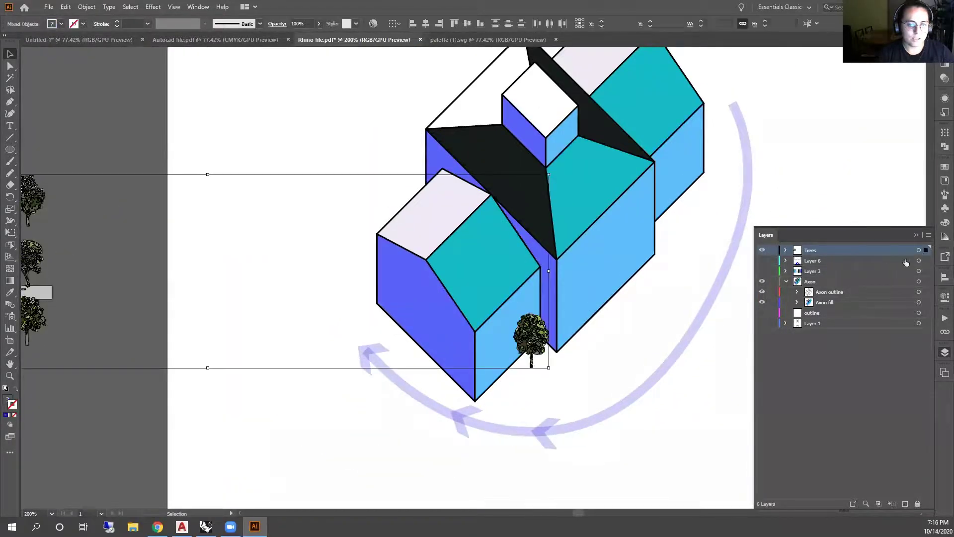
pyautogui.scroll(-2, 337, 286)
pyautogui.moveTo(105, 204); pyautogui.dragTo(247, 385)
pyautogui.press('Delete')
pyautogui.scroll(5, 439, 319)
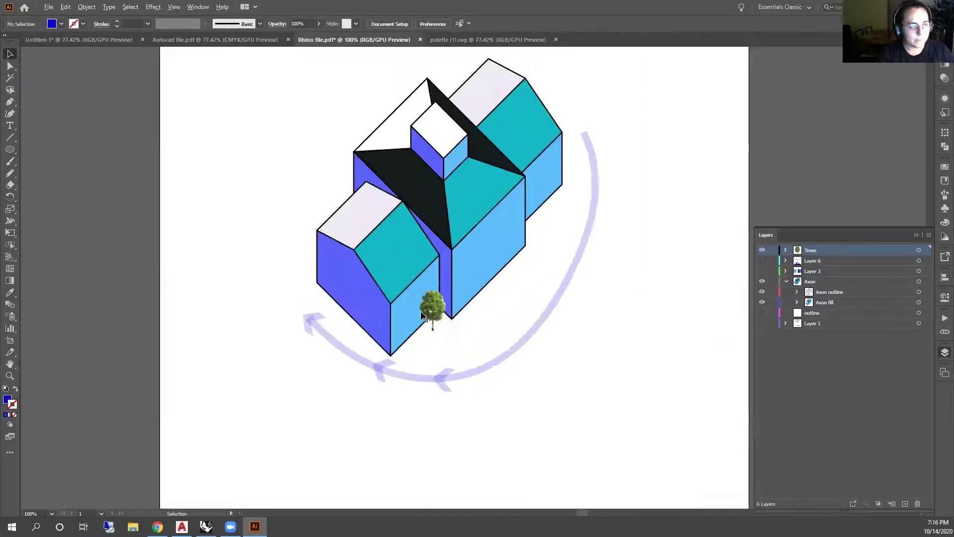
pyautogui.click(929, 253)
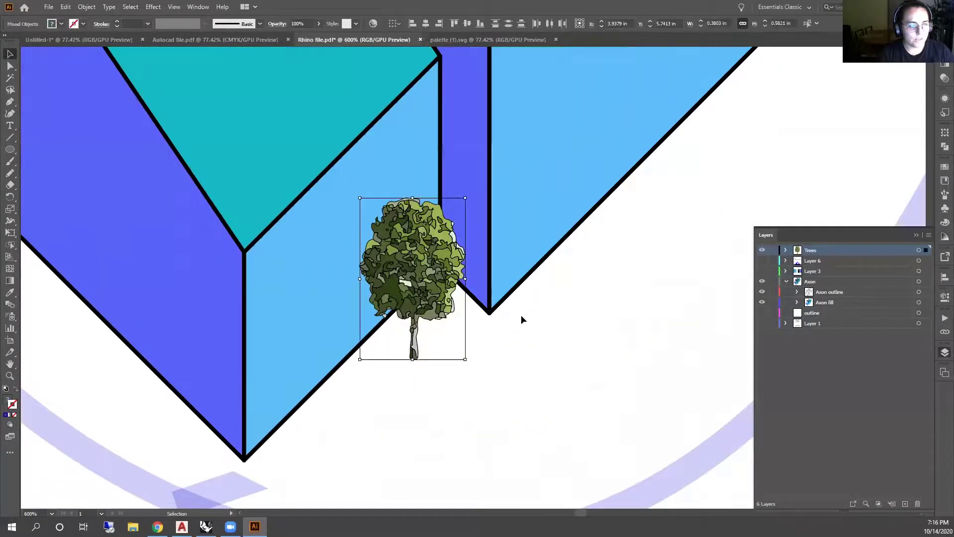
pyautogui.scroll(-2, 572, 310)
pyautogui.click(488, 319)
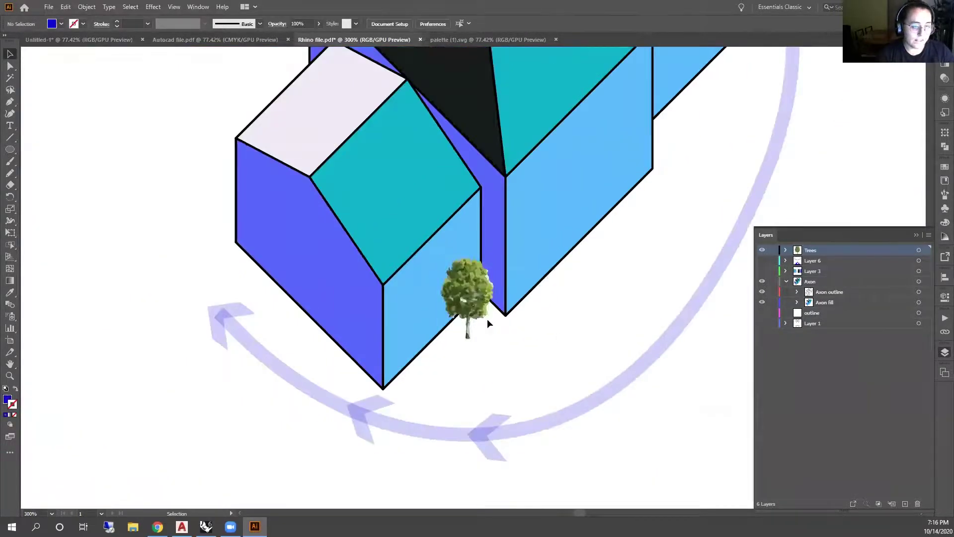
# Adjust the tree's color balance with preview on to about Red -76%, Green -12% and Blue 3%
pyautogui.click(927, 250)
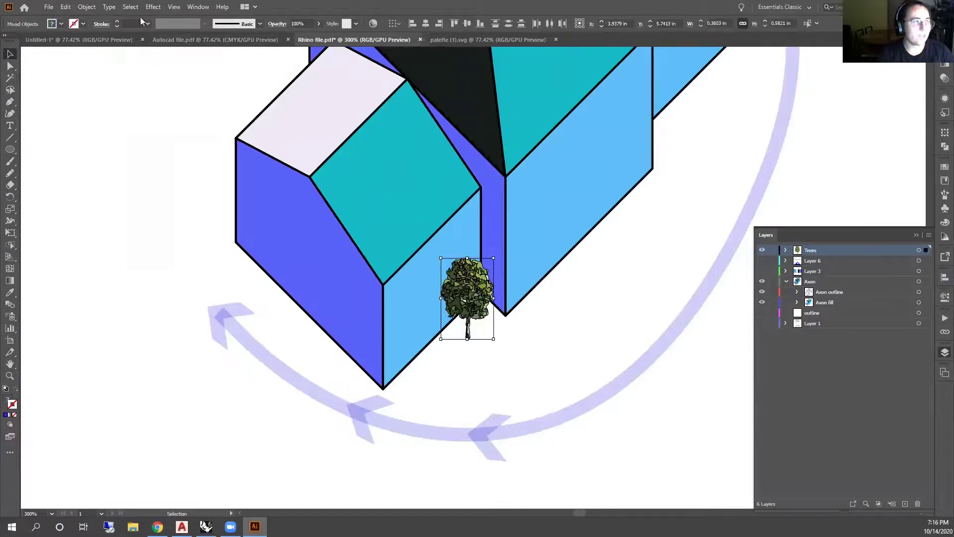
pyautogui.click(83, 7)
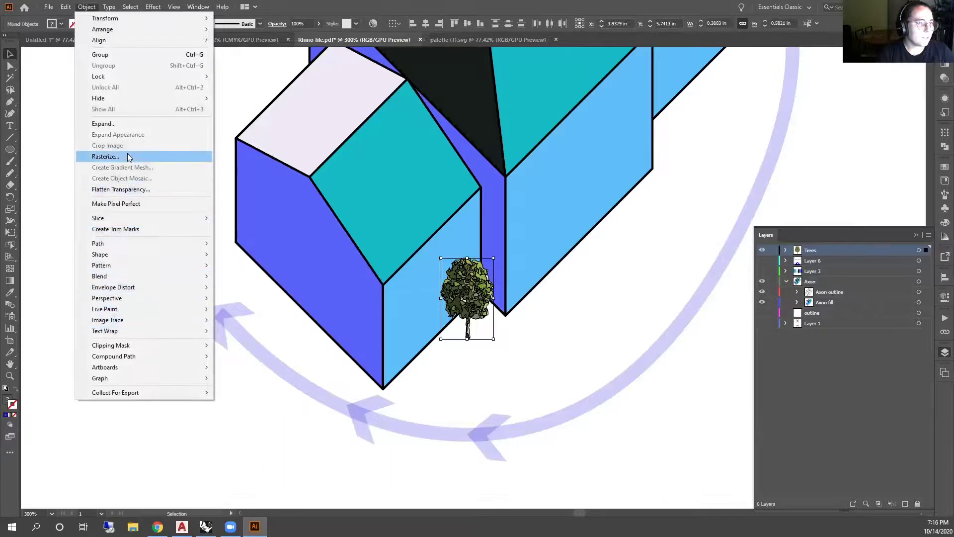
pyautogui.moveTo(65, 7)
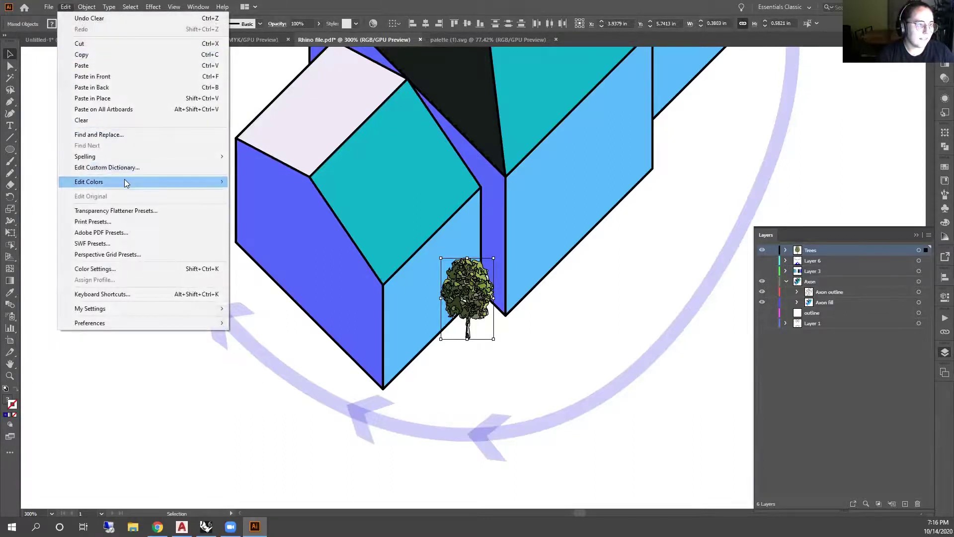
pyautogui.moveTo(126, 182)
pyautogui.click(272, 208)
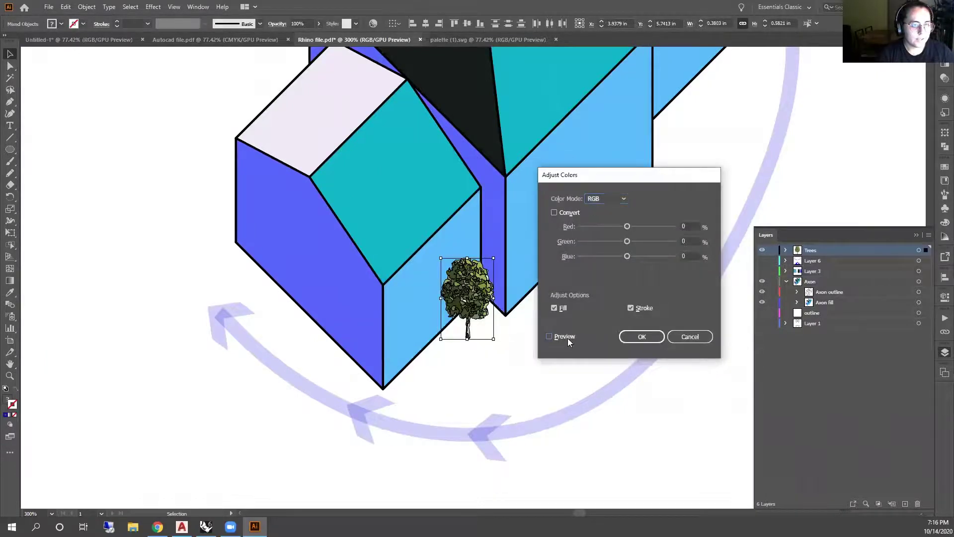
pyautogui.moveTo(627, 226); pyautogui.dragTo(624, 256)
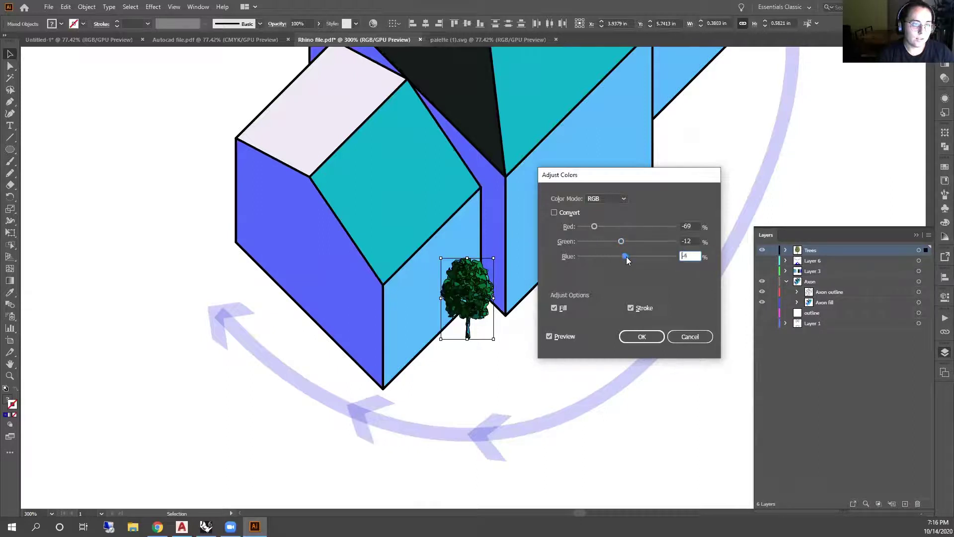
pyautogui.moveTo(593, 224); pyautogui.dragTo(588, 226)
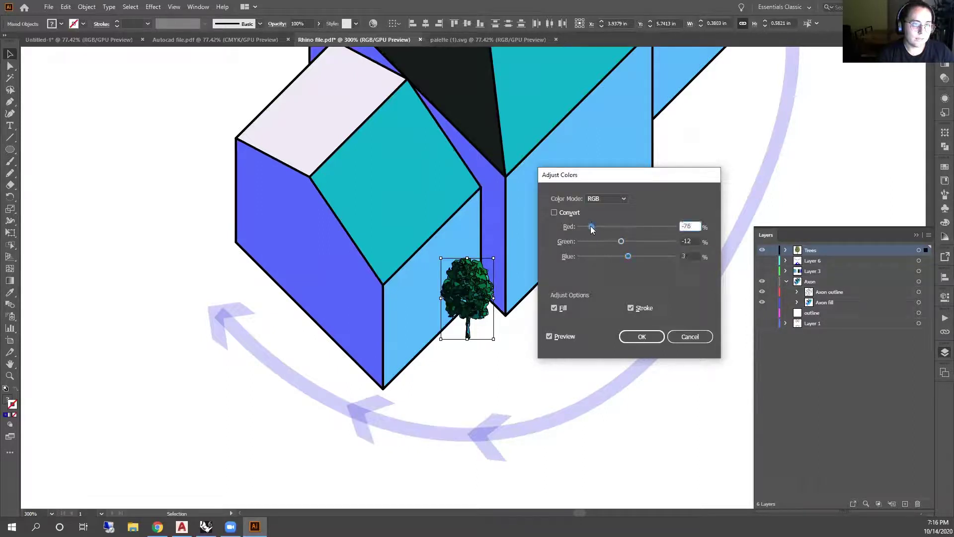
pyautogui.click(641, 336)
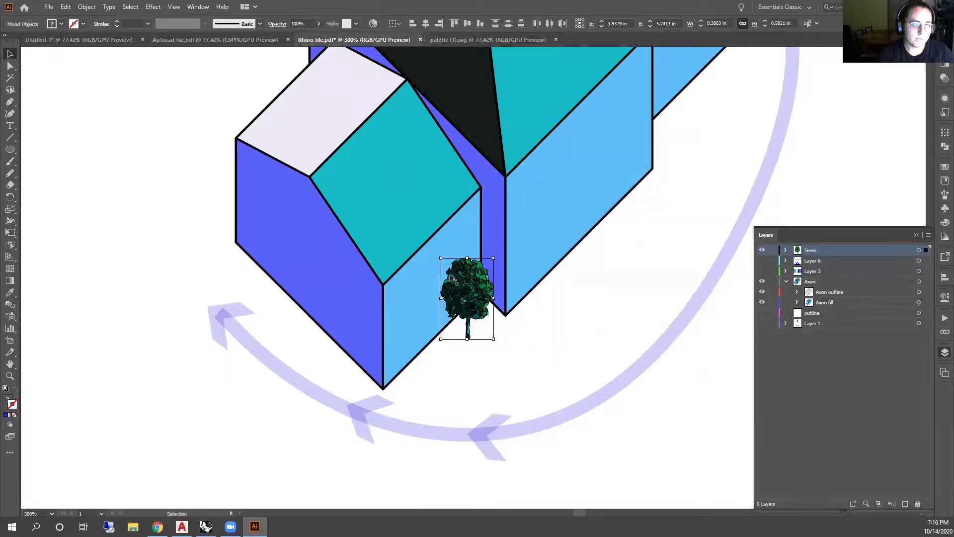
pyautogui.hotkey('ctrl', '-')
pyautogui.hotkey('ctrl', '-')
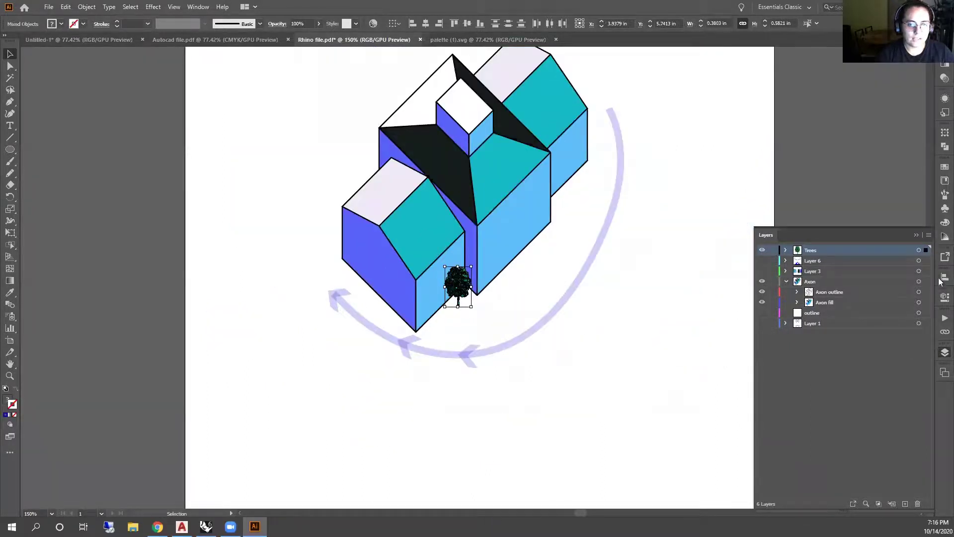
# Set the selected tree's opacity to 60%
pyautogui.click(940, 301)
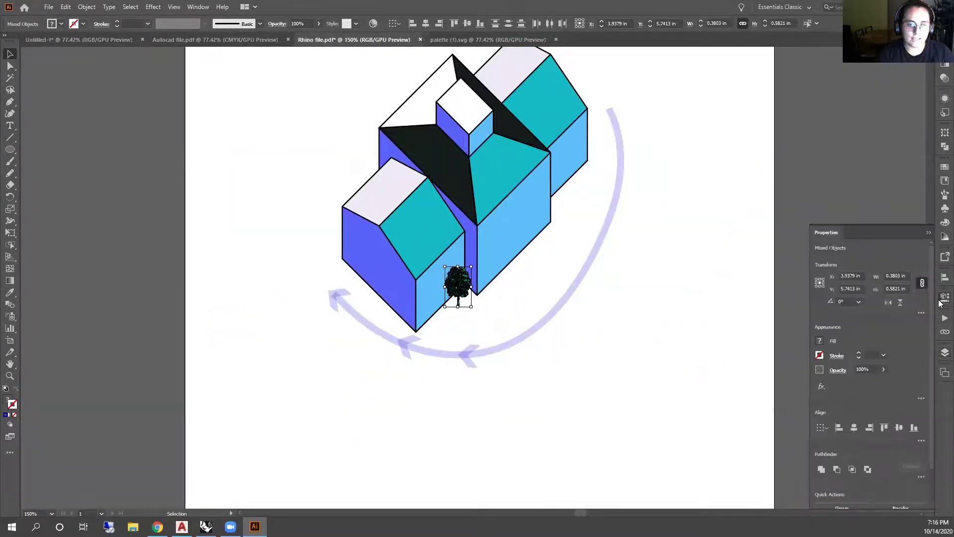
pyautogui.click(883, 370)
pyautogui.moveTo(869, 380); pyautogui.dragTo(863, 381)
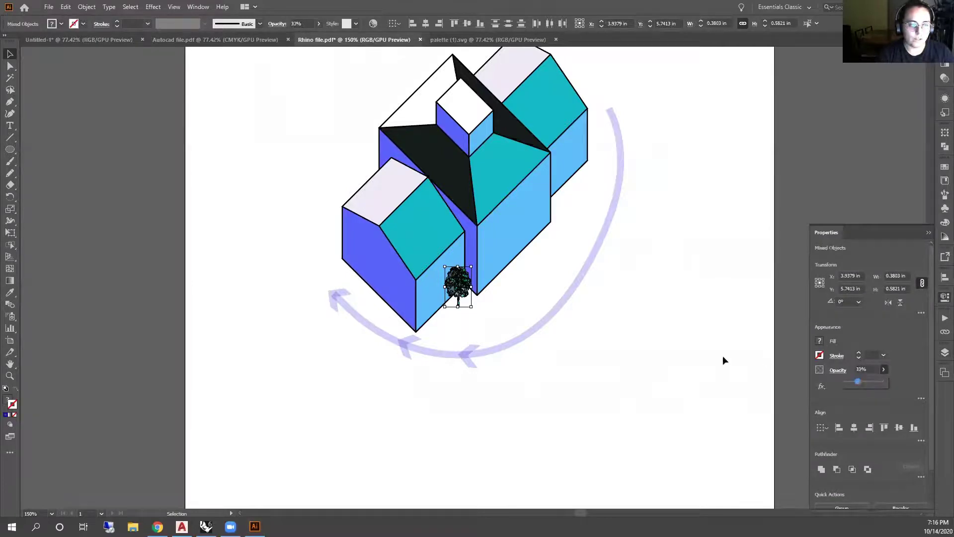
pyautogui.scroll(3, 484, 293)
pyautogui.scroll(-2, 539, 325)
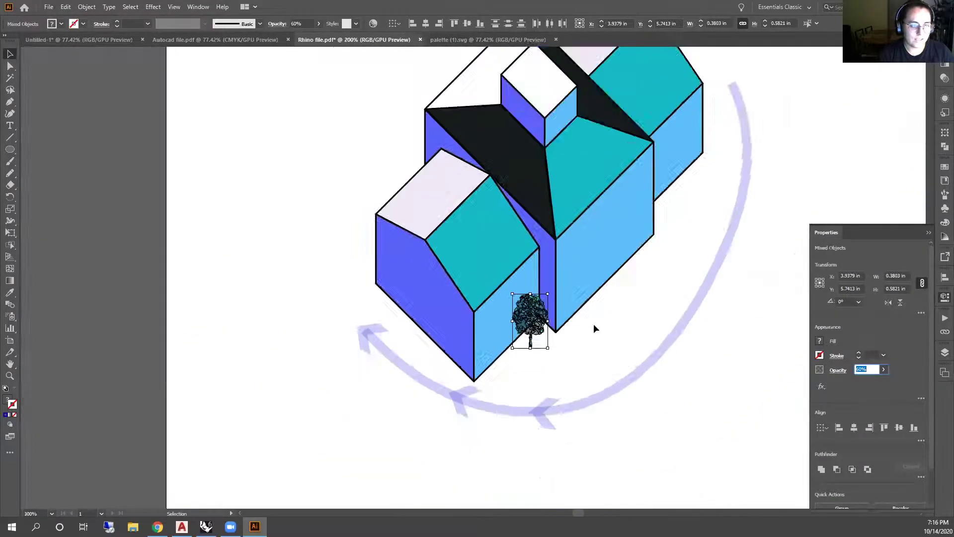
pyautogui.scroll(1, 594, 327)
pyautogui.click(647, 350)
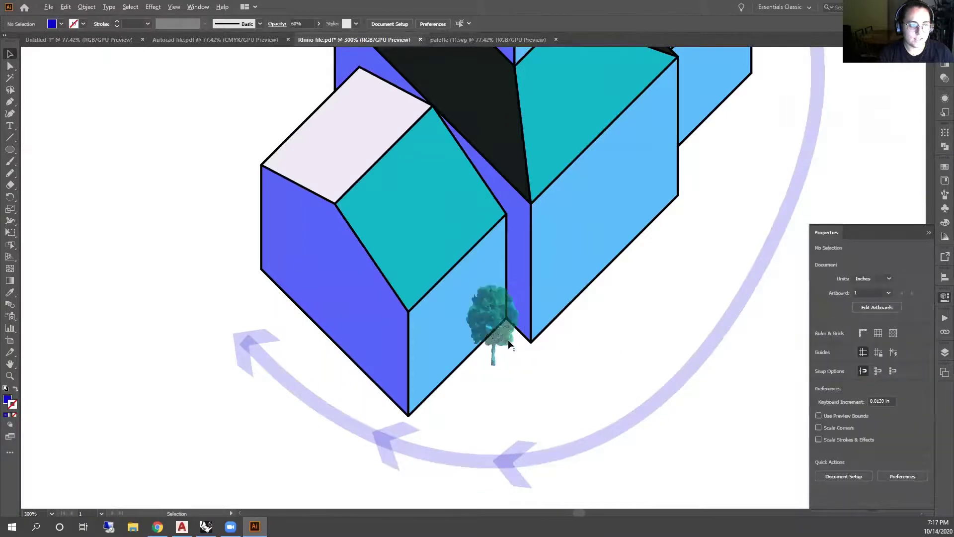
# Lock all layers below Trees, from Layer 6 down to Layer 1, so that only the tree can be selected
pyautogui.scroll(-3, 507, 343)
pyautogui.scroll(3, 554, 326)
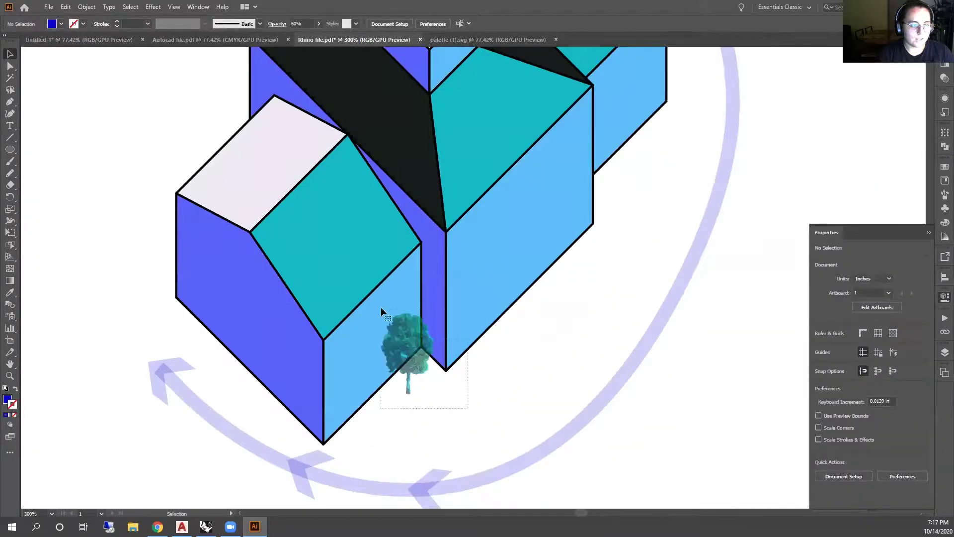
pyautogui.moveTo(381, 308); pyautogui.dragTo(380, 307)
pyautogui.click(622, 360)
pyautogui.click(944, 352)
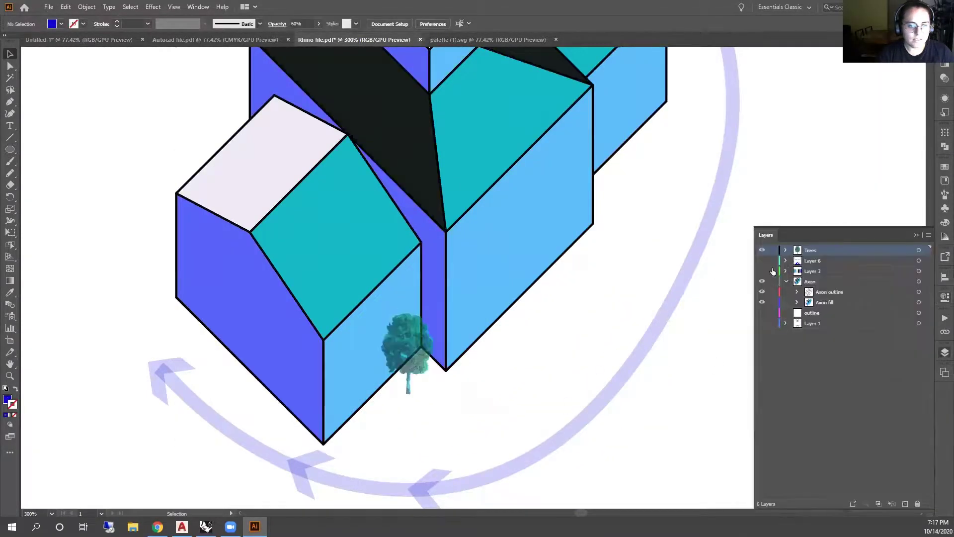
pyautogui.moveTo(772, 260); pyautogui.dragTo(772, 323)
pyautogui.click(914, 236)
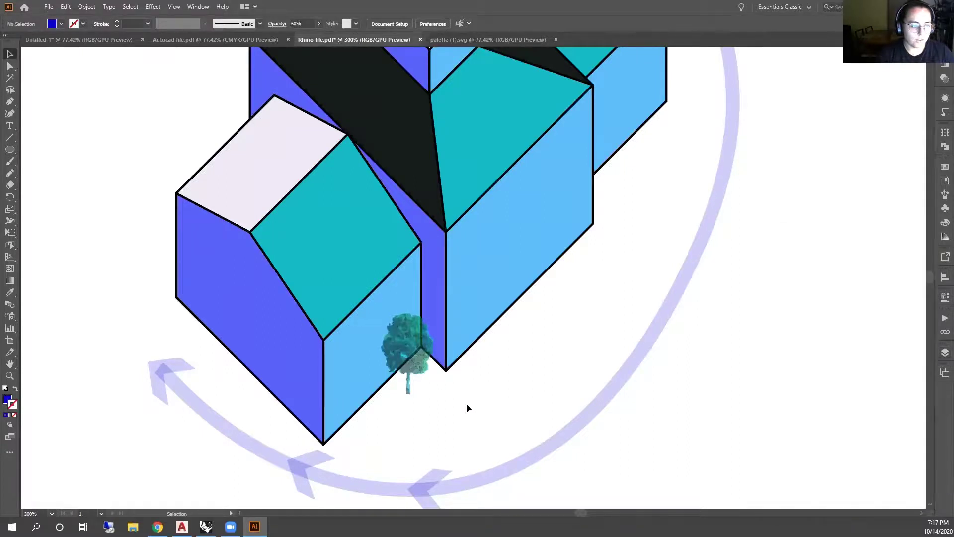
# Copy the whole tree and place two copies in a row along the base of the front block's light blue wall
pyautogui.moveTo(435, 405); pyautogui.dragTo(388, 306)
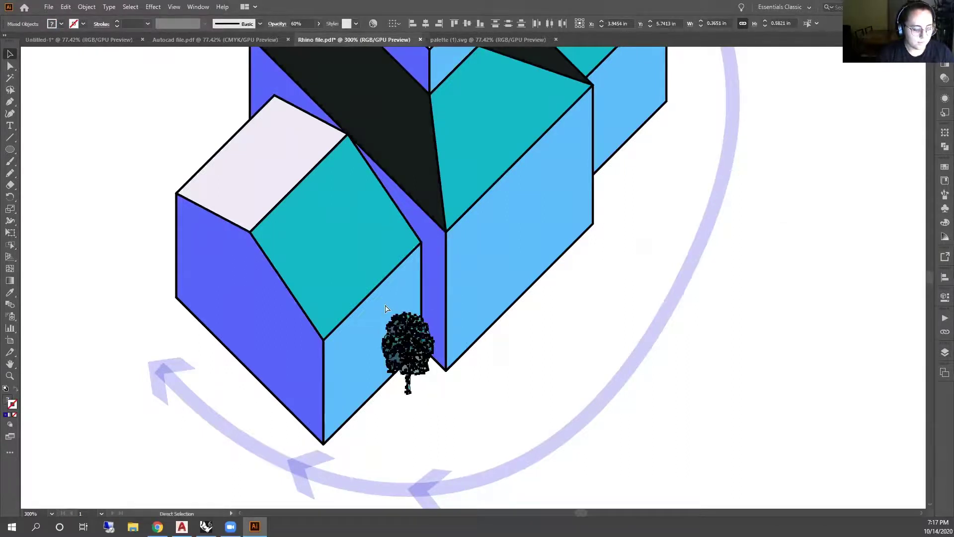
pyautogui.moveTo(418, 346); pyautogui.dragTo(386, 372)
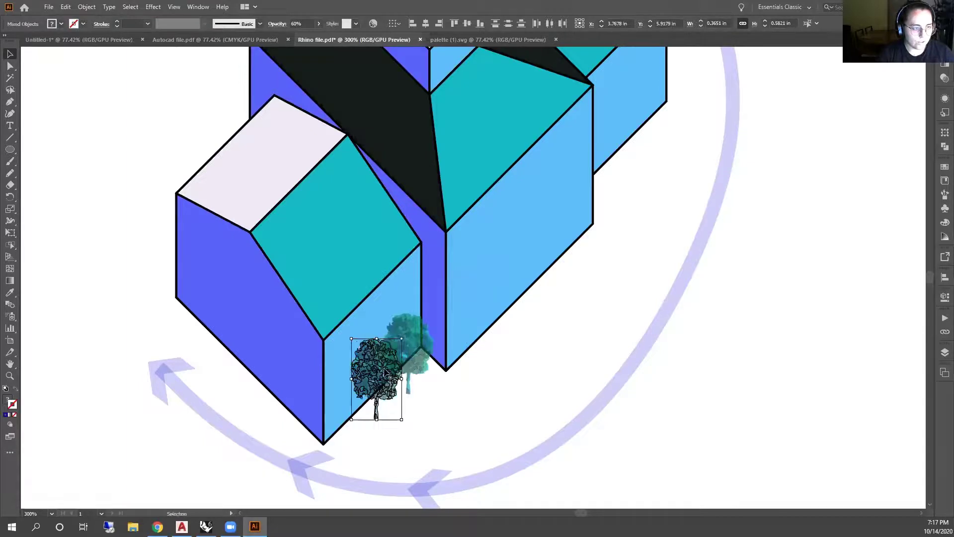
pyautogui.hotkey('ctrl', 'v')
pyautogui.moveTo(478, 277); pyautogui.dragTo(353, 391)
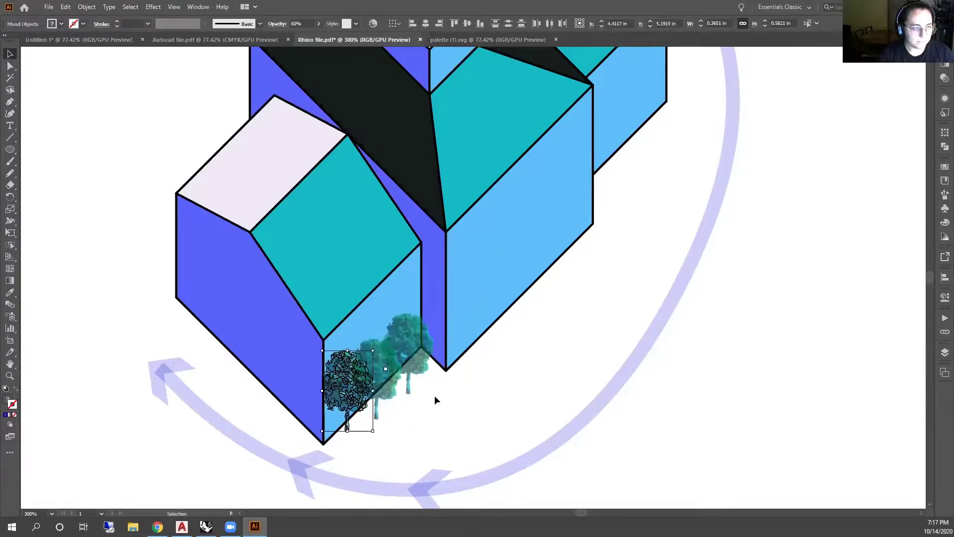
pyautogui.click(435, 397)
# Inspect the row of trees against the front block, both in the overall drawing and close up
pyautogui.scroll(-4, 413, 401)
pyautogui.scroll(4, 434, 403)
pyautogui.scroll(-3, 398, 274)
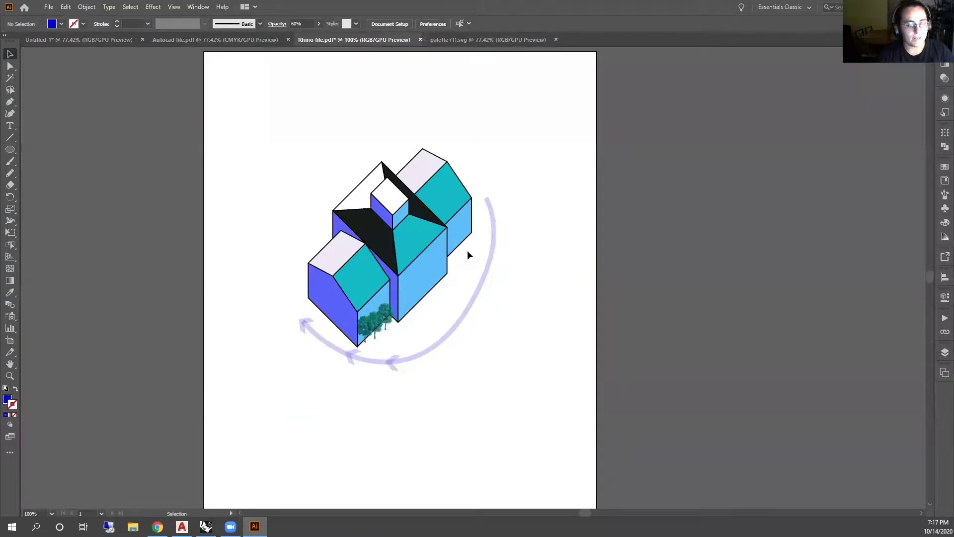
pyautogui.scroll(4, 381, 347)
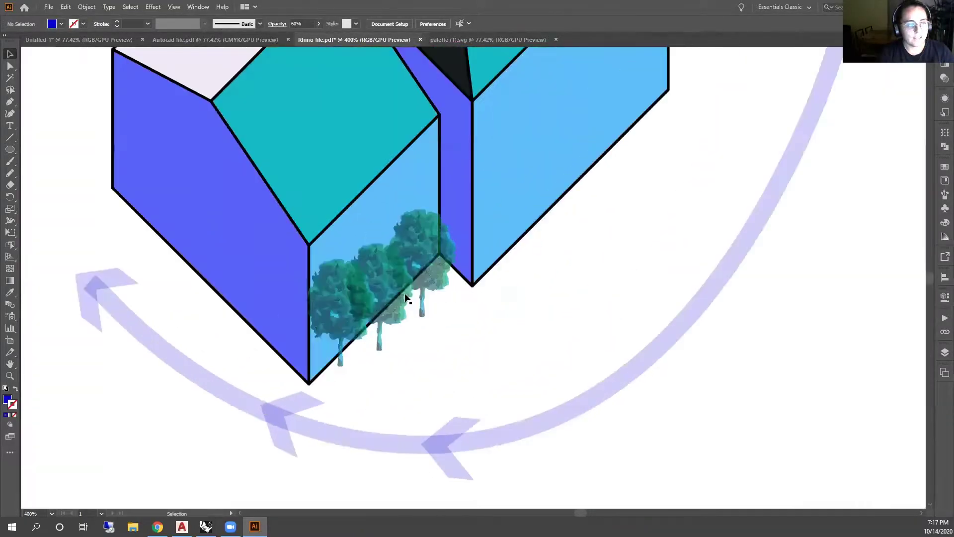
pyautogui.scroll(1, 405, 297)
pyautogui.scroll(-2, 489, 256)
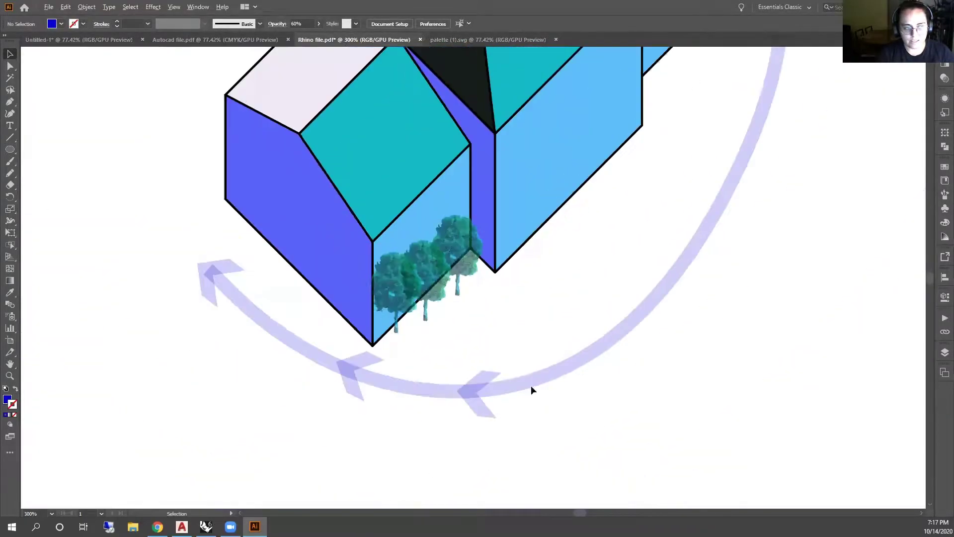
pyautogui.scroll(-3, 531, 390)
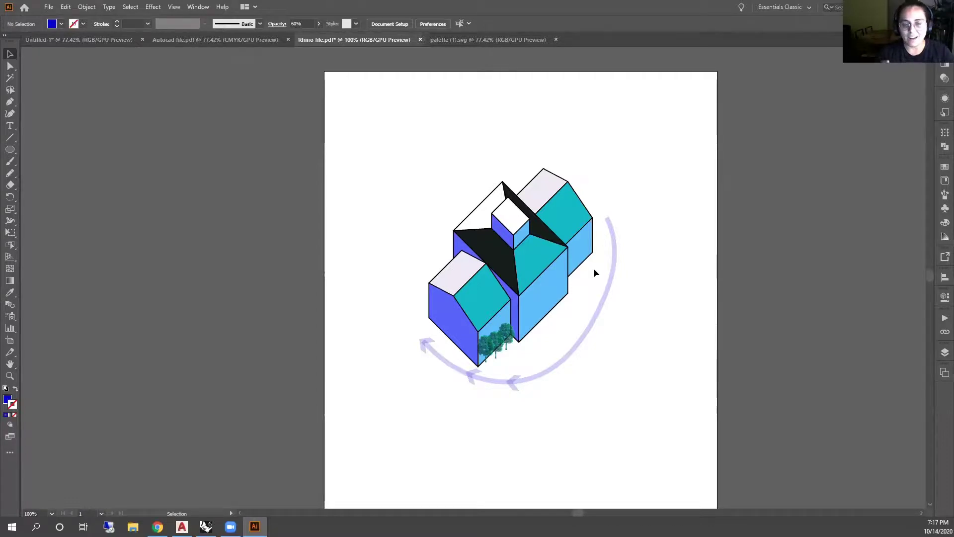
pyautogui.scroll(5, 508, 407)
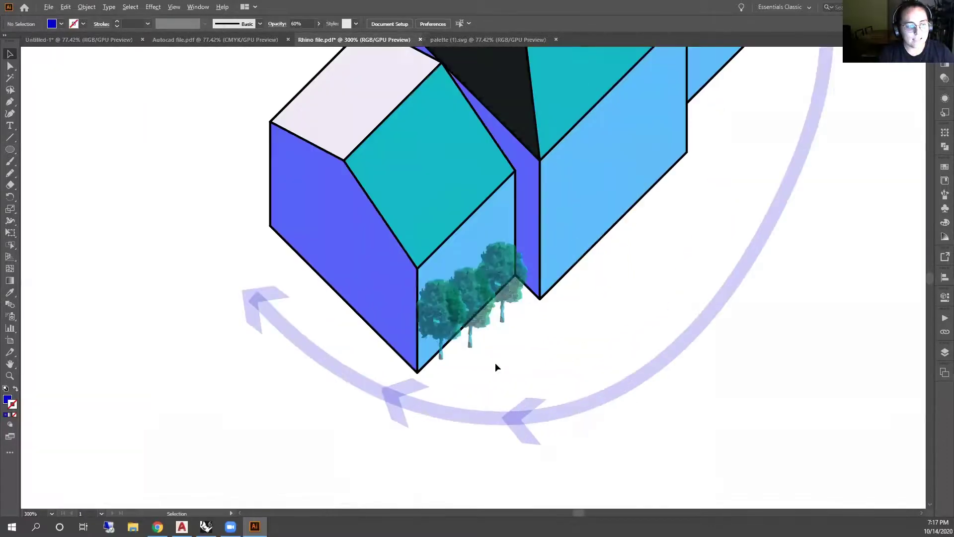
# Undo the placement of the tree copies, back to the first pasted copy on the main block's light blue wall
pyautogui.moveTo(407, 275); pyautogui.dragTo(435, 409)
pyautogui.hotkey('ctrl', 'z')
pyautogui.hotkey('ctrl', 'z')
pyautogui.hotkey('ctrl', 'z')
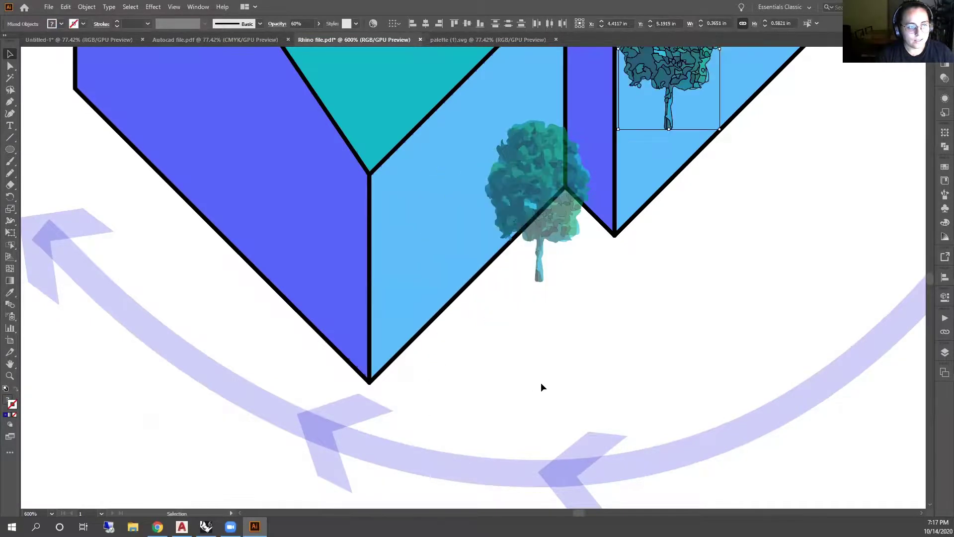
# Move the pasted tree down to the lower edge of the main block's light blue wall
pyautogui.scroll(-1, 681, 328)
pyautogui.scroll(-2, 677, 299)
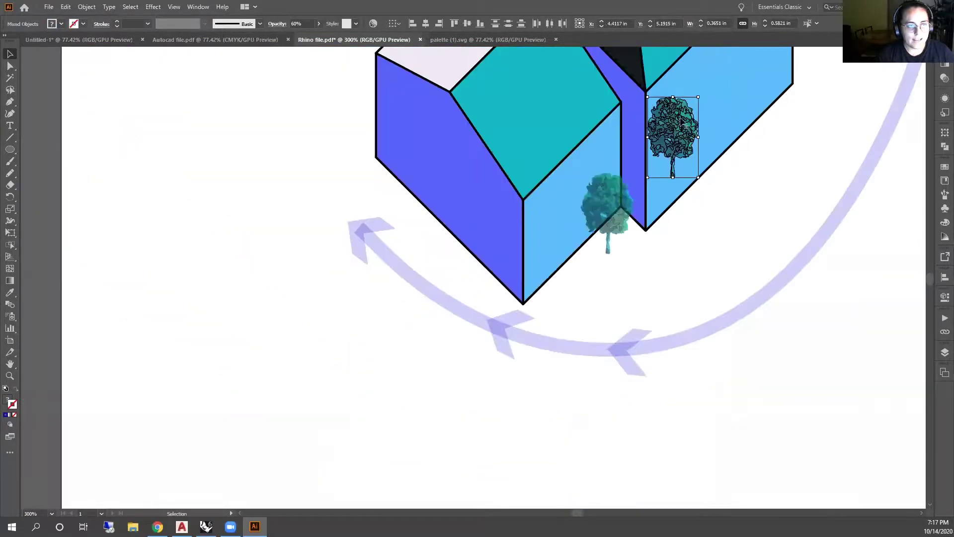
pyautogui.scroll(3, 683, 120)
pyautogui.moveTo(683, 122); pyautogui.dragTo(767, 282)
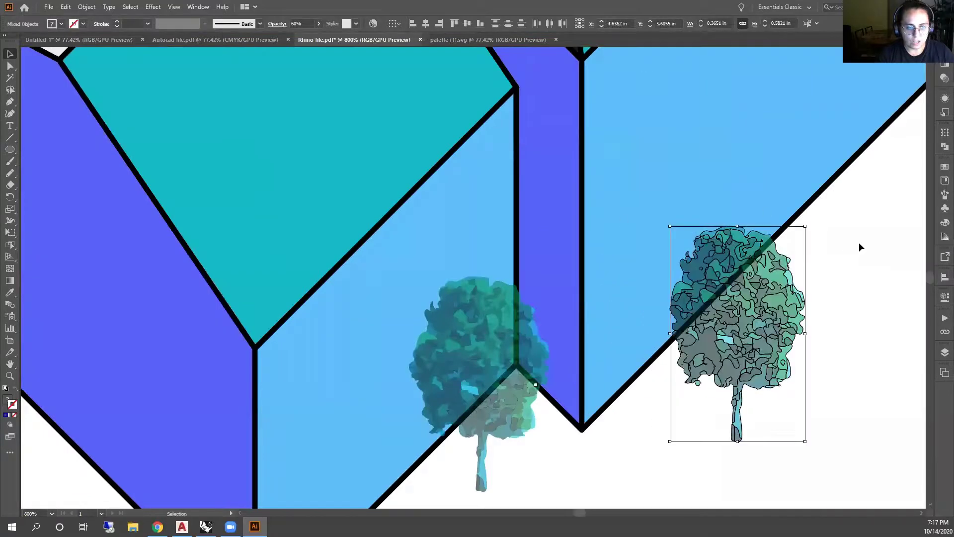
pyautogui.scroll(-2, 535, 219)
pyautogui.click(700, 255)
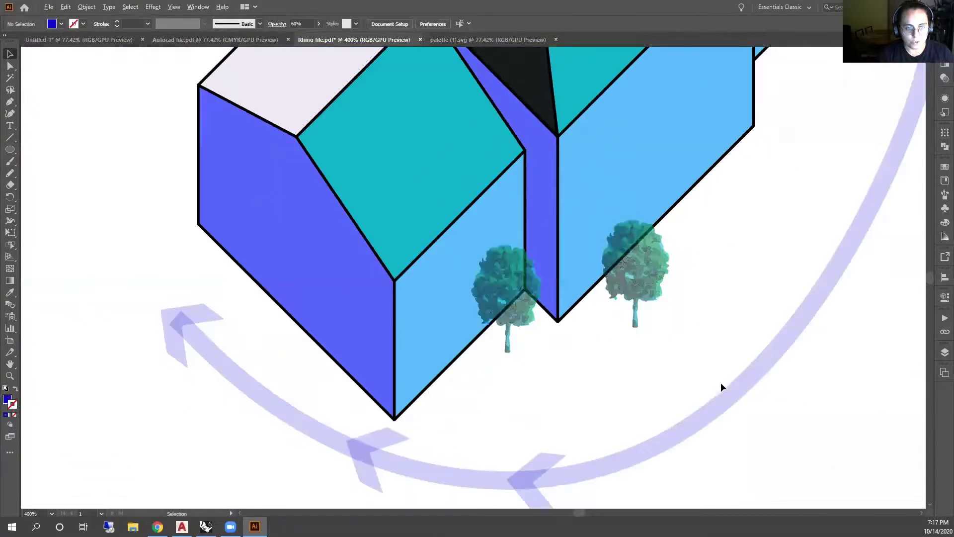
# Unite all shapes of the copied tree into a single-color silhouette with Pathfinder
pyautogui.scroll(2, 621, 275)
pyautogui.moveTo(729, 385); pyautogui.dragTo(537, 133)
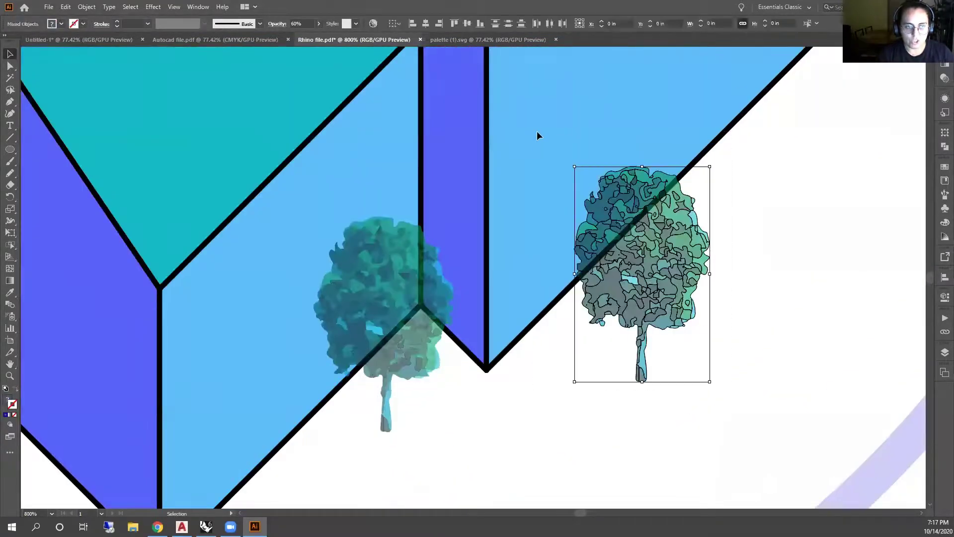
pyautogui.click(943, 148)
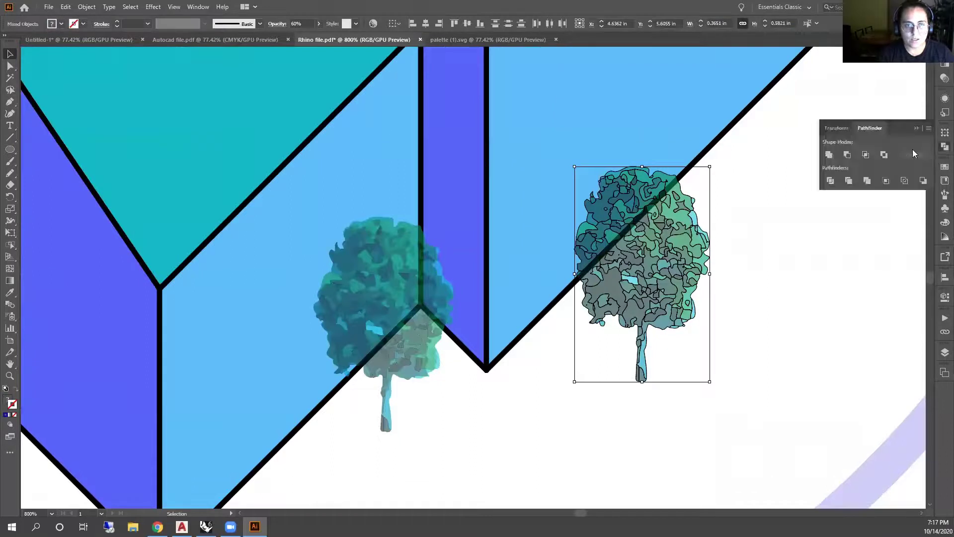
pyautogui.click(829, 155)
pyautogui.click(733, 261)
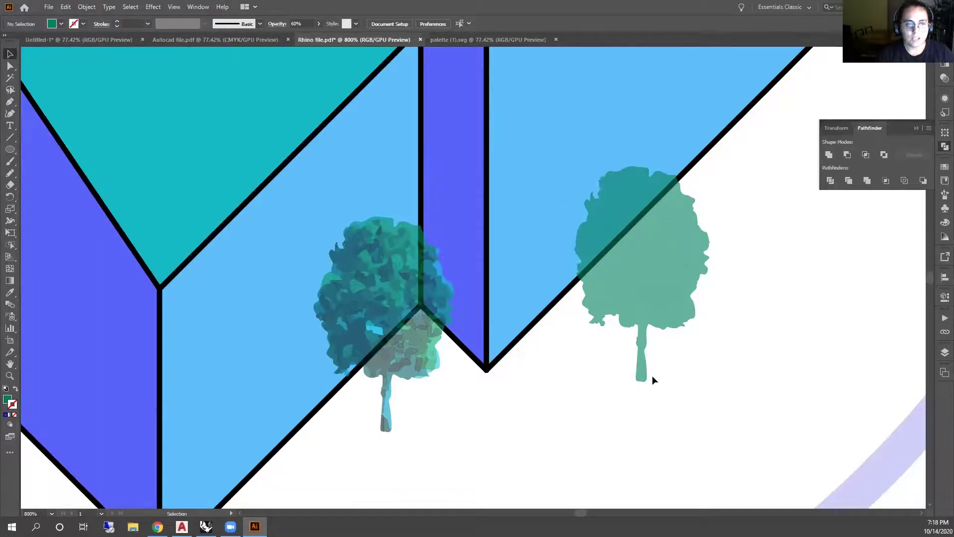
# Move the tree silhouette onto the white ground beside the main block and scale it down to about 0.12 by 0.19 in
pyautogui.click(671, 293)
pyautogui.click(762, 276)
pyautogui.scroll(-2, 603, 303)
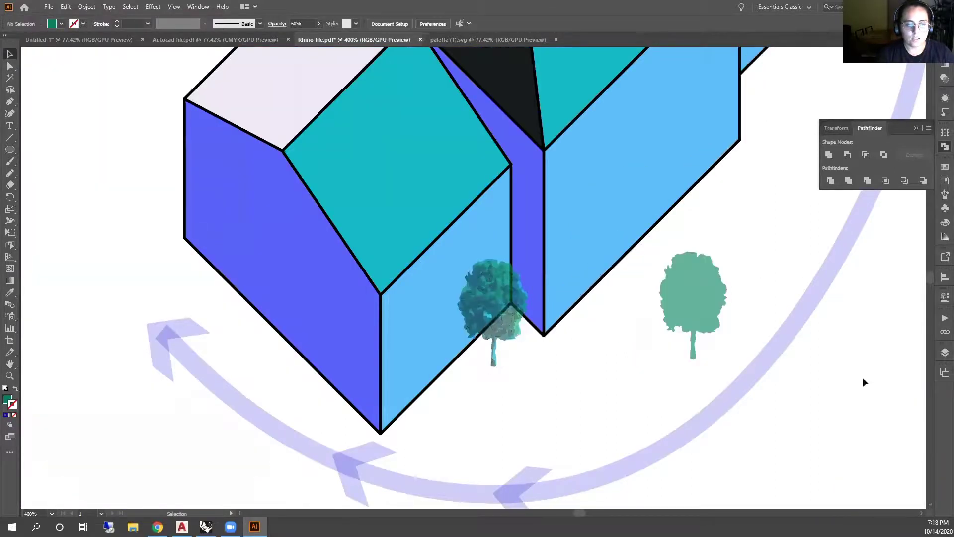
pyautogui.click(693, 311)
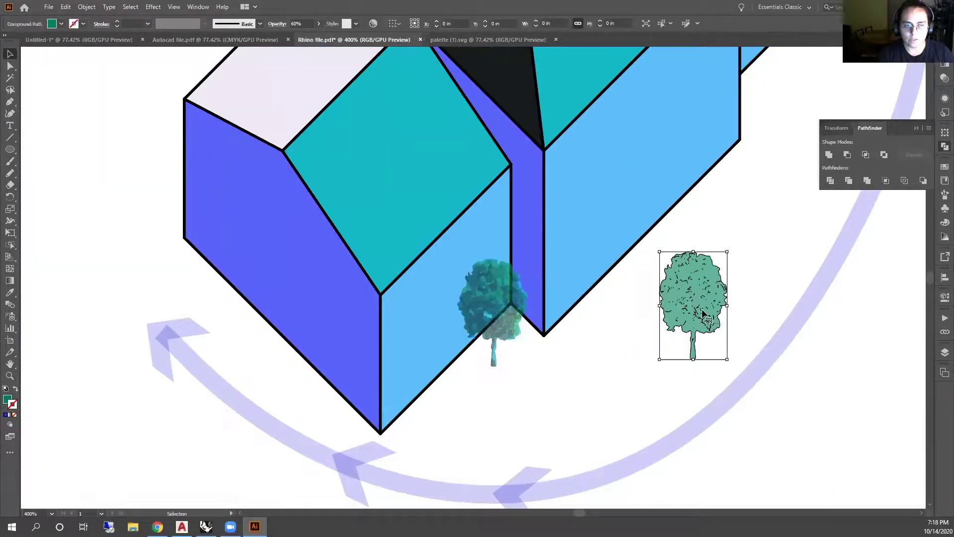
pyautogui.moveTo(728, 257); pyautogui.dragTo(681, 281)
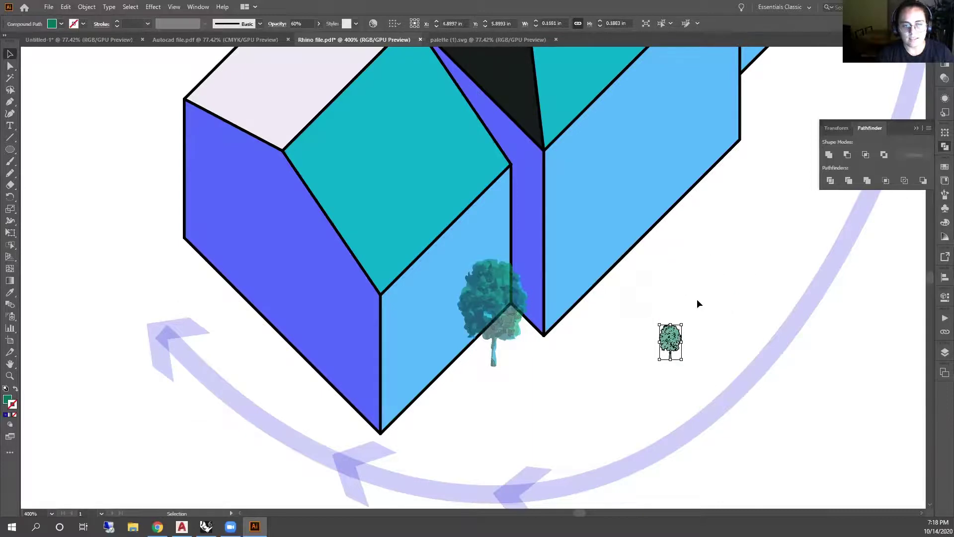
pyautogui.click(696, 298)
# Check the silhouette's anchor points, and undo its scaling, move and uniting to restore the multicolored tree
pyautogui.scroll(3, 676, 350)
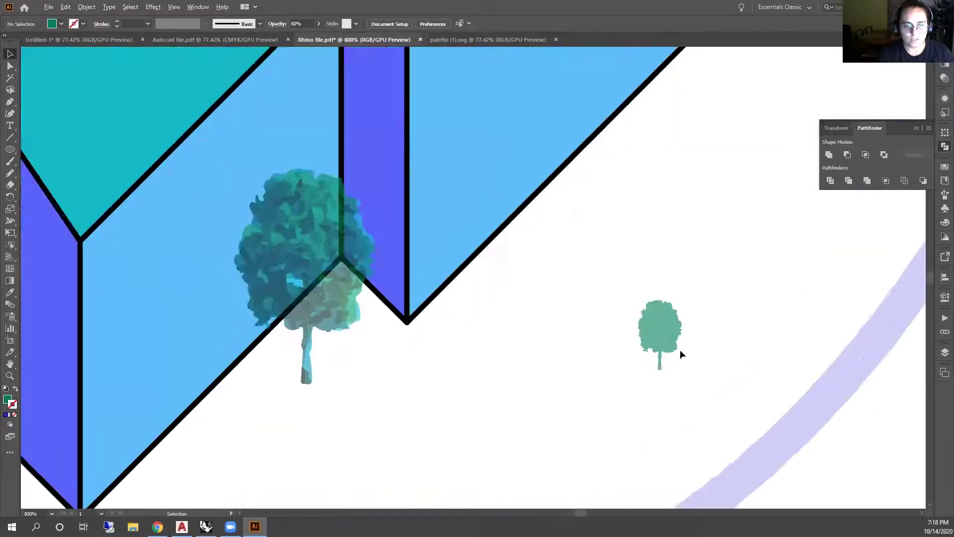
pyautogui.click(665, 319)
pyautogui.press('a')
pyautogui.hotkey('ctrl', 'z')
pyautogui.hotkey('ctrl', 'z')
pyautogui.hotkey('ctrl', 'z')
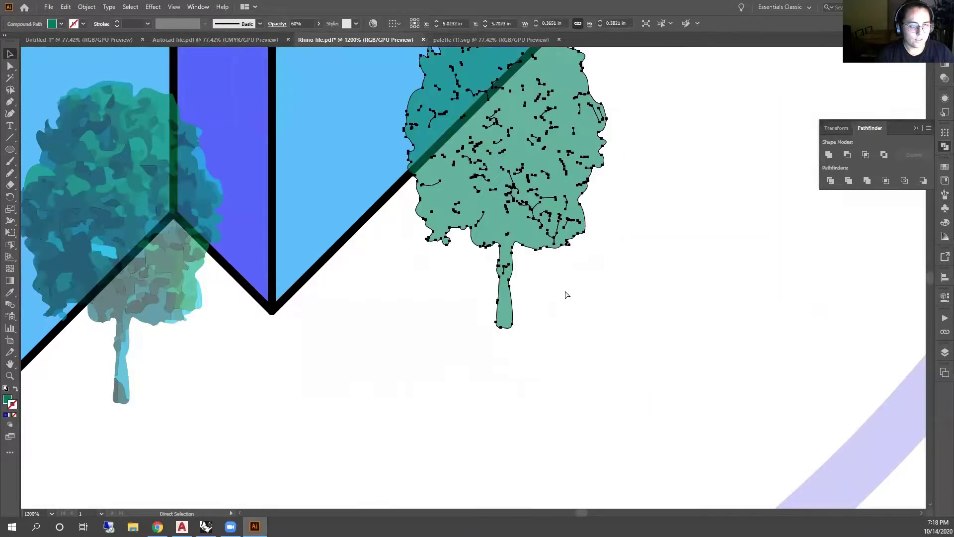
pyautogui.click(642, 280)
# Move the copied tree next to the first tree, against the front block's light blue wall
pyautogui.scroll(-4, 586, 217)
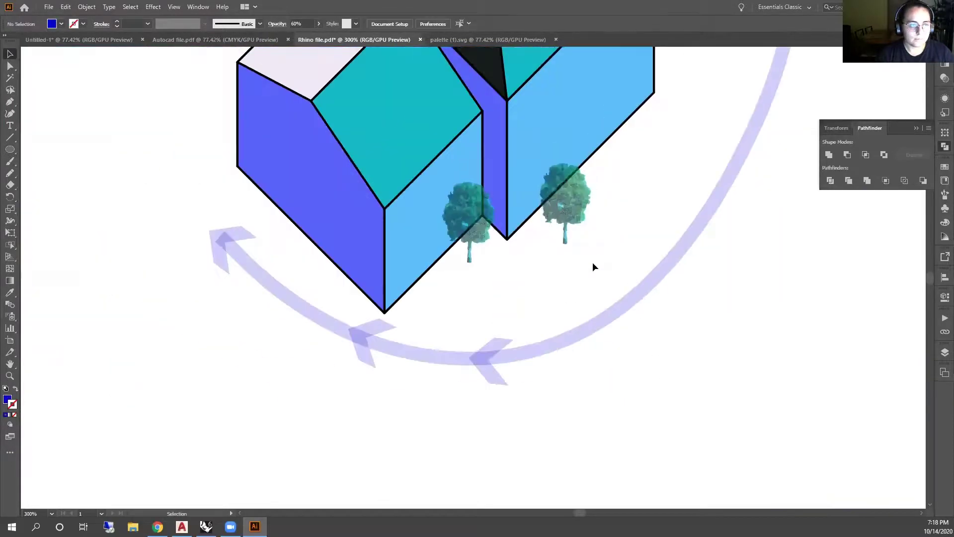
pyautogui.click(591, 206)
pyautogui.moveTo(591, 206); pyautogui.dragTo(458, 243)
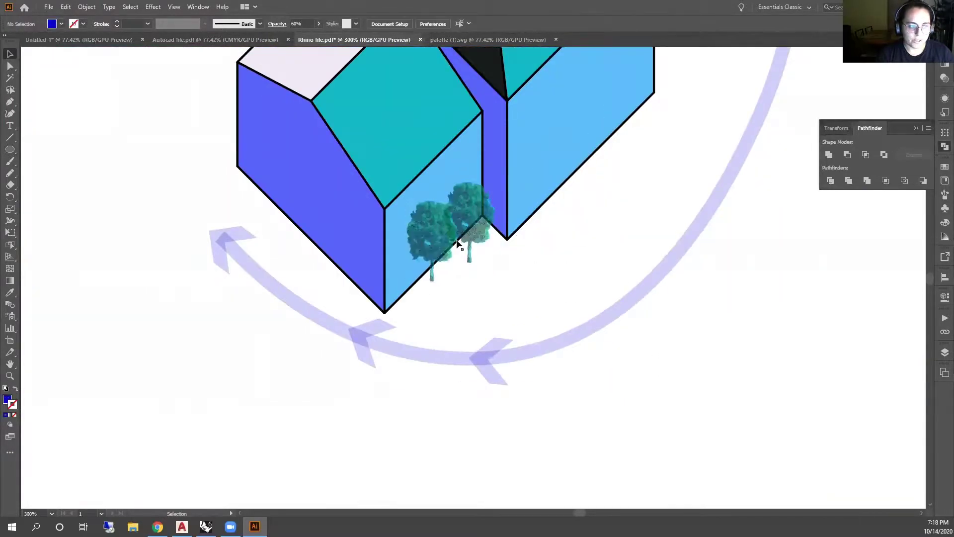
# Review the two trees and the whole axonometric building drawing at several zoom levels
pyautogui.scroll(3, 458, 243)
pyautogui.scroll(-2, 472, 277)
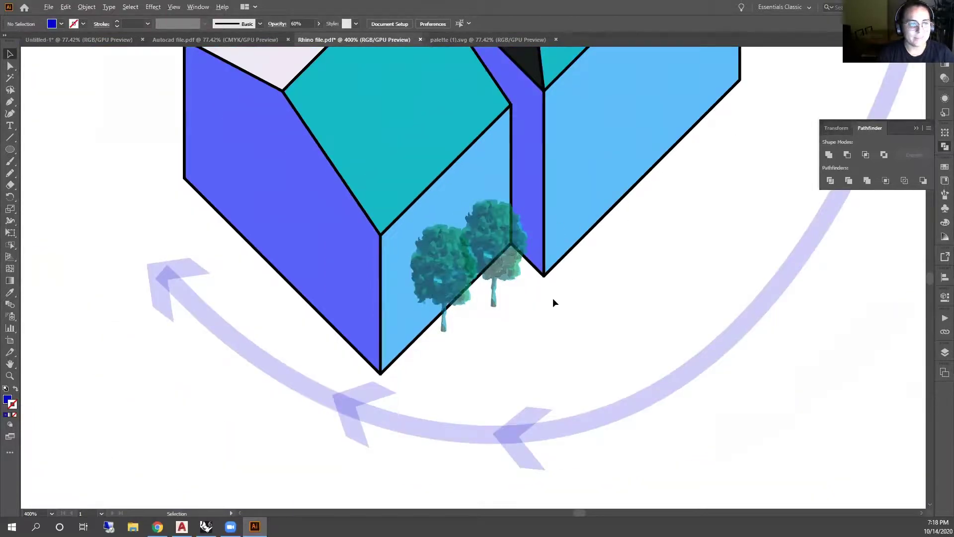
pyautogui.scroll(-2, 553, 298)
pyautogui.scroll(4, 631, 280)
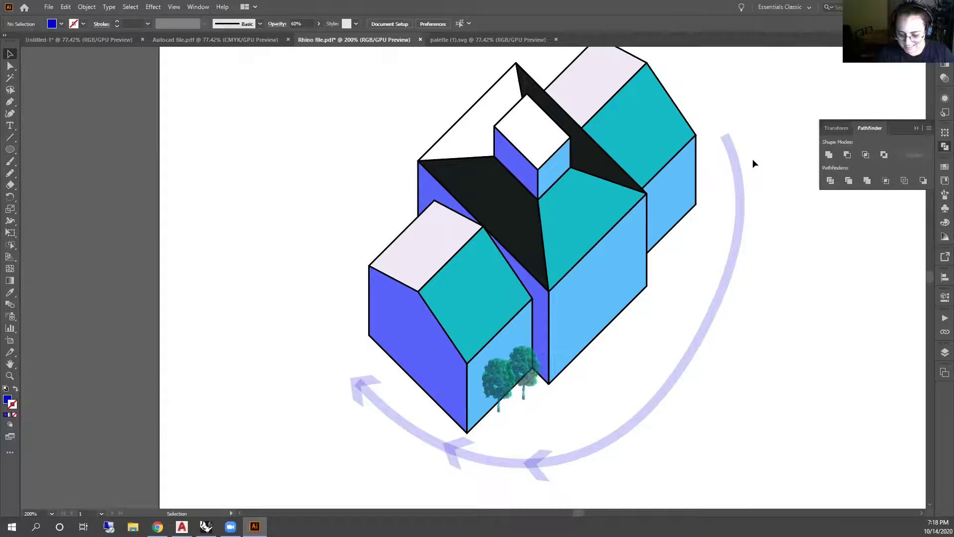
pyautogui.scroll(-2, 555, 232)
pyautogui.scroll(2, 534, 228)
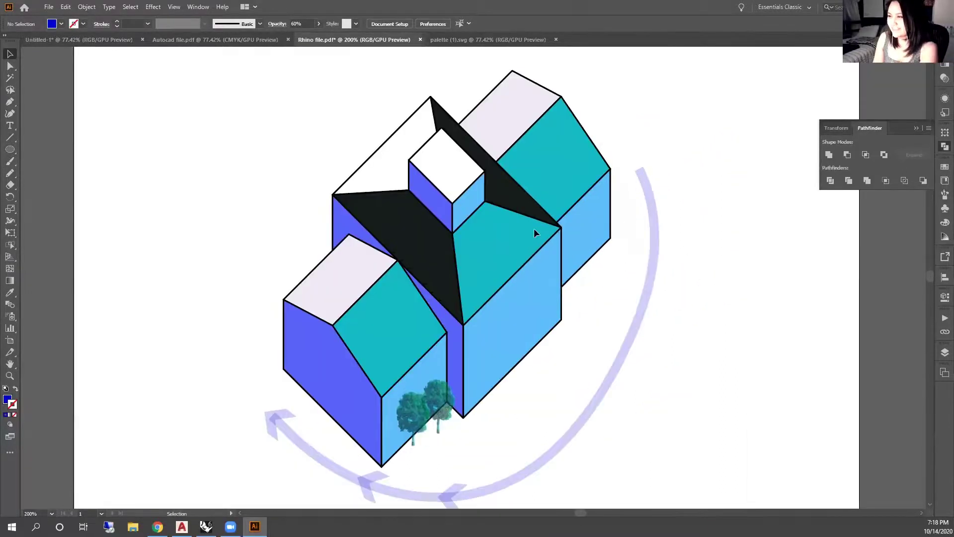
pyautogui.scroll(-1, 530, 228)
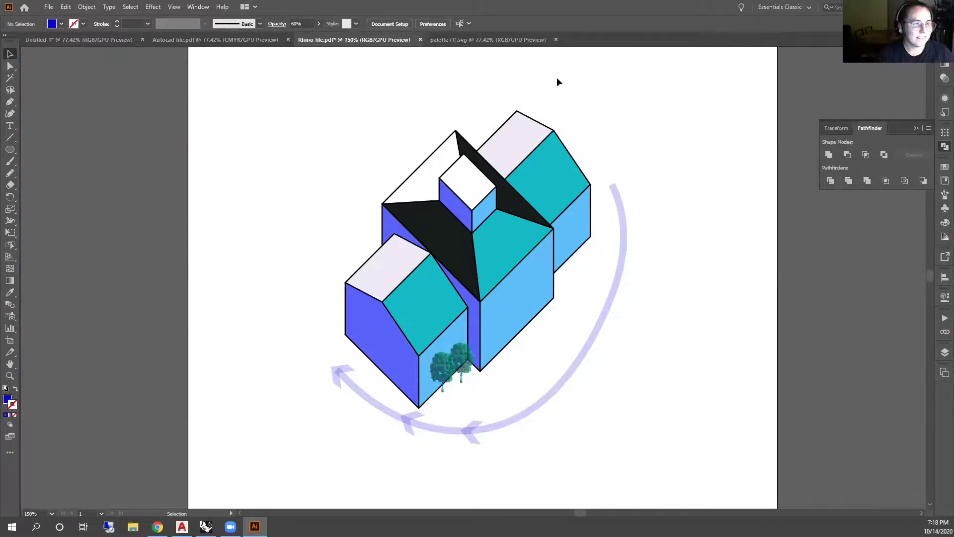
pyautogui.scroll(-1, 380, 232)
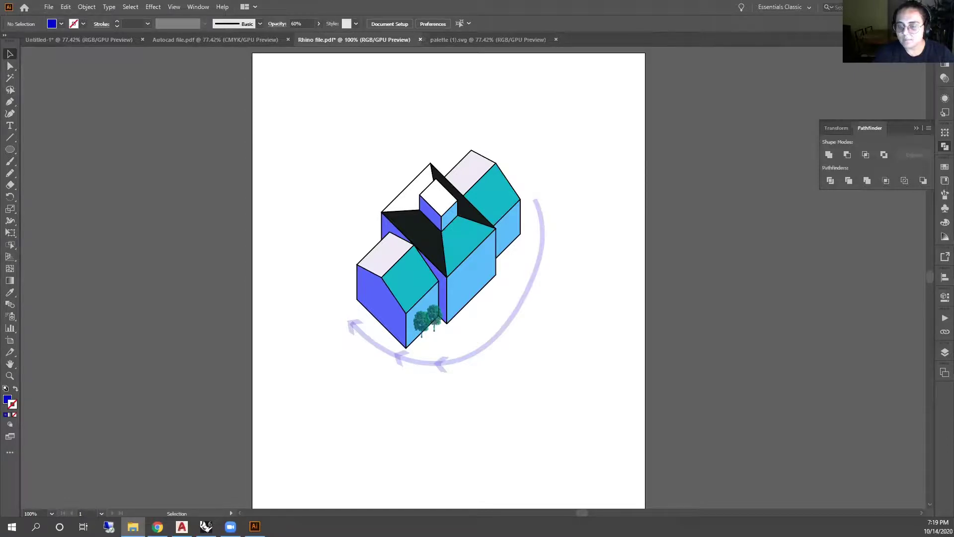
# Open the example axonometric site drawing 10_SAXON1.pdf
pyautogui.scroll(-6, 630, 219)
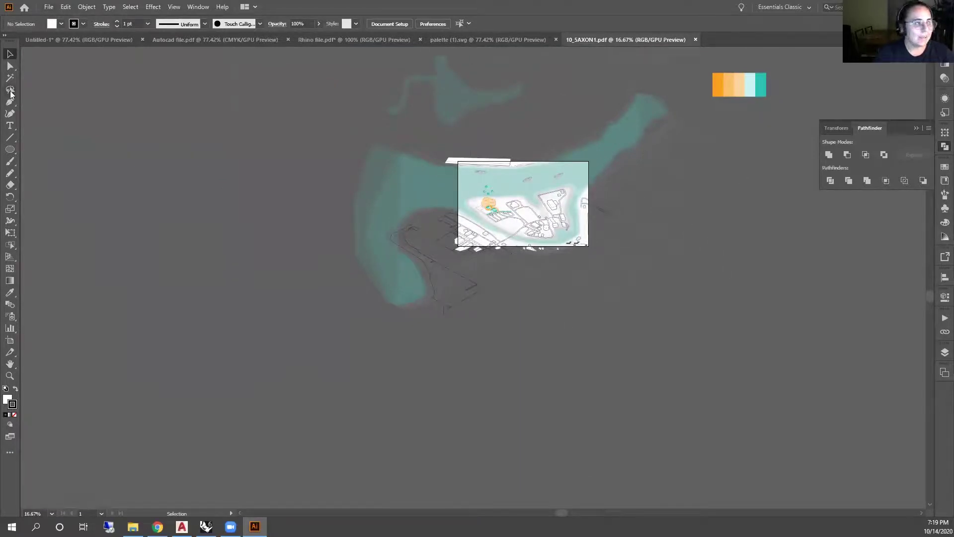
# Unlock the site drawing's layers from Layer 1 down to the island layer, and check the artwork's anchor points
pyautogui.click(10, 66)
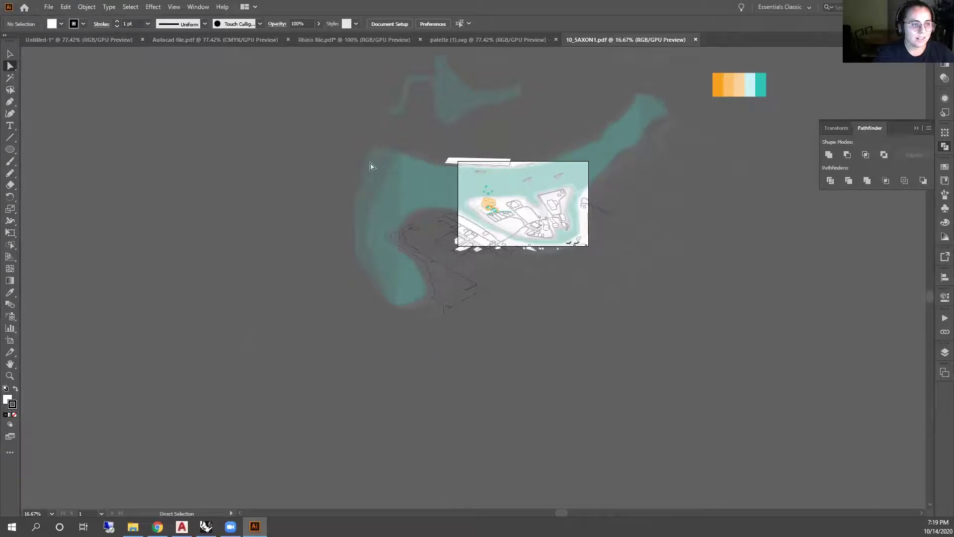
pyautogui.click(944, 352)
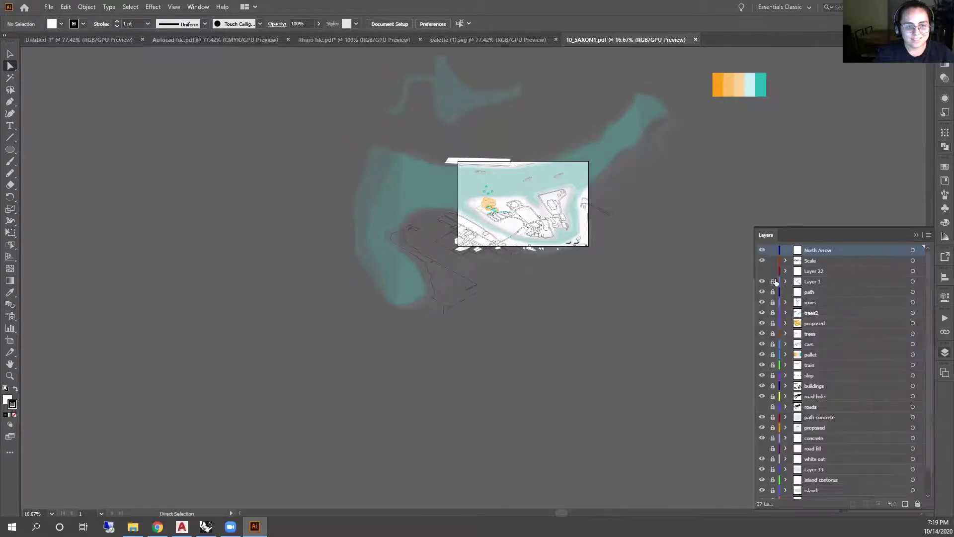
pyautogui.moveTo(773, 281); pyautogui.dragTo(775, 502)
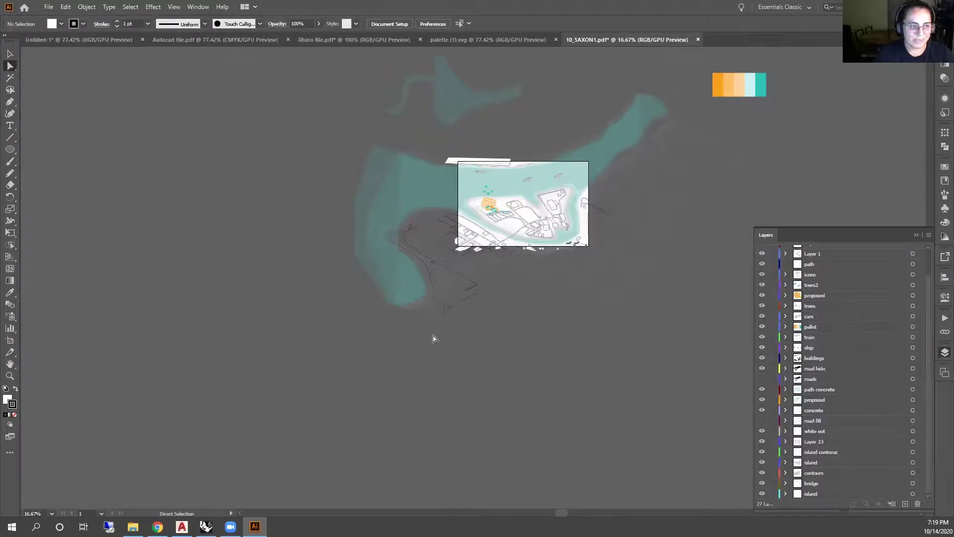
pyautogui.hotkey('ctrl', 'a')
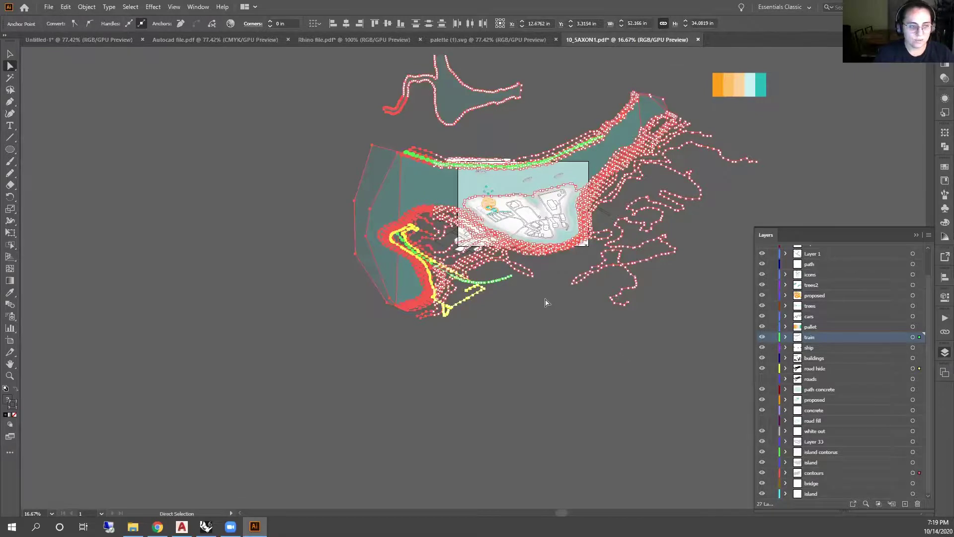
pyautogui.press('Delete')
# Look through the site drawing's layer list, including the sublayers of the orange proposed layer
pyautogui.scroll(2, 515, 170)
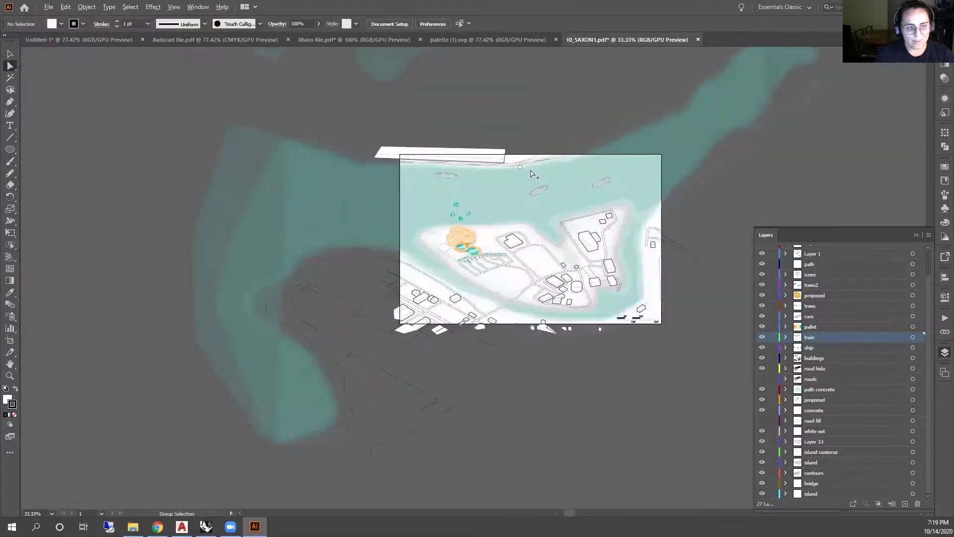
pyautogui.scroll(1, 628, 271)
pyautogui.scroll(1, 839, 332)
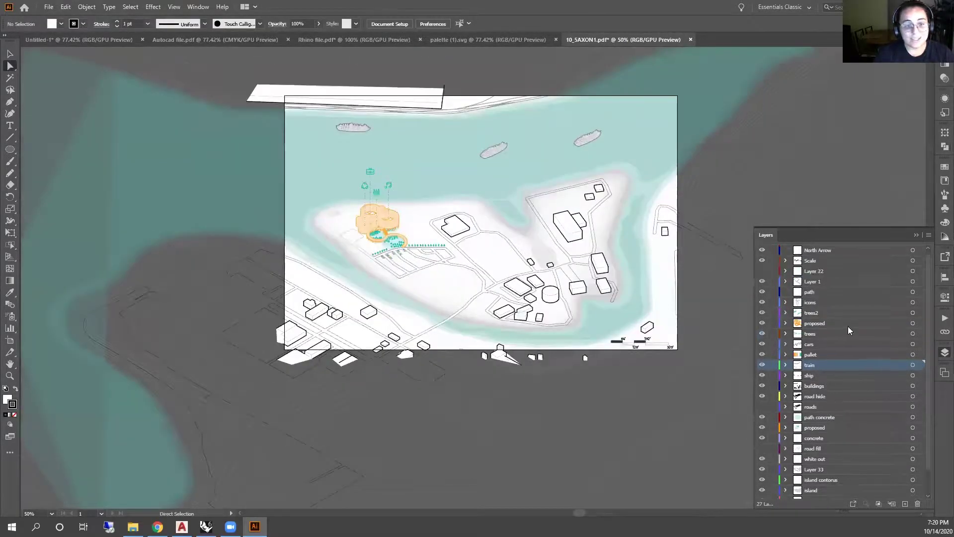
pyautogui.scroll(-1, 846, 276)
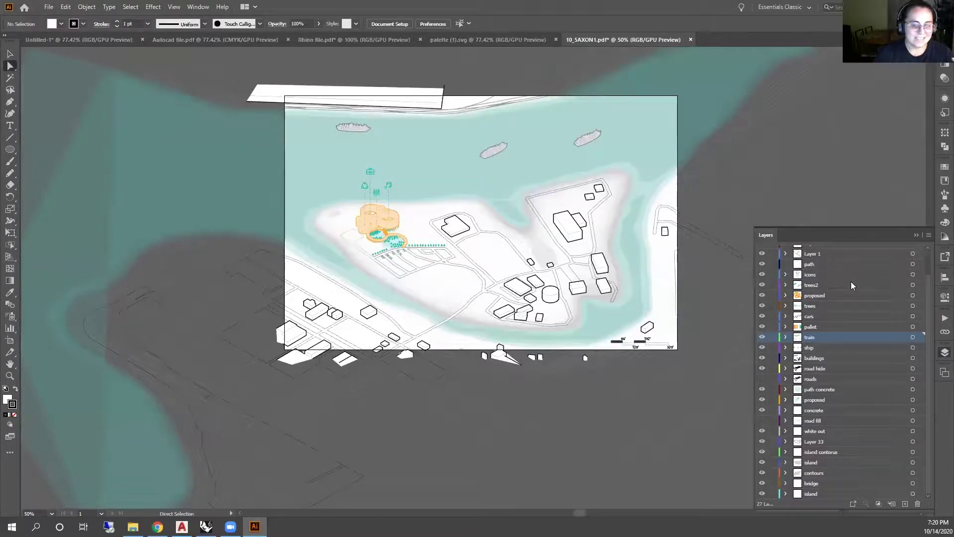
pyautogui.scroll(1, 828, 428)
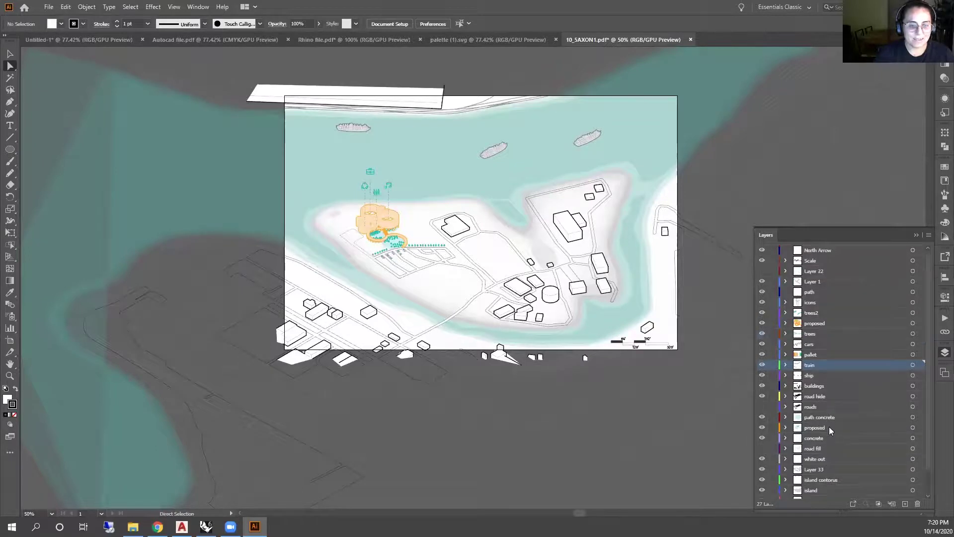
pyautogui.scroll(-1, 828, 428)
pyautogui.scroll(1, 834, 268)
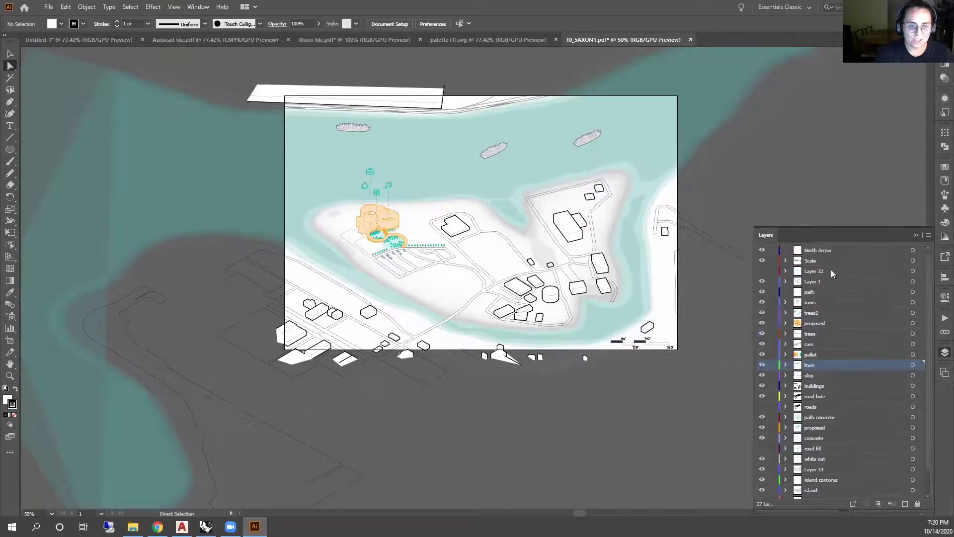
pyautogui.scroll(-1, 825, 378)
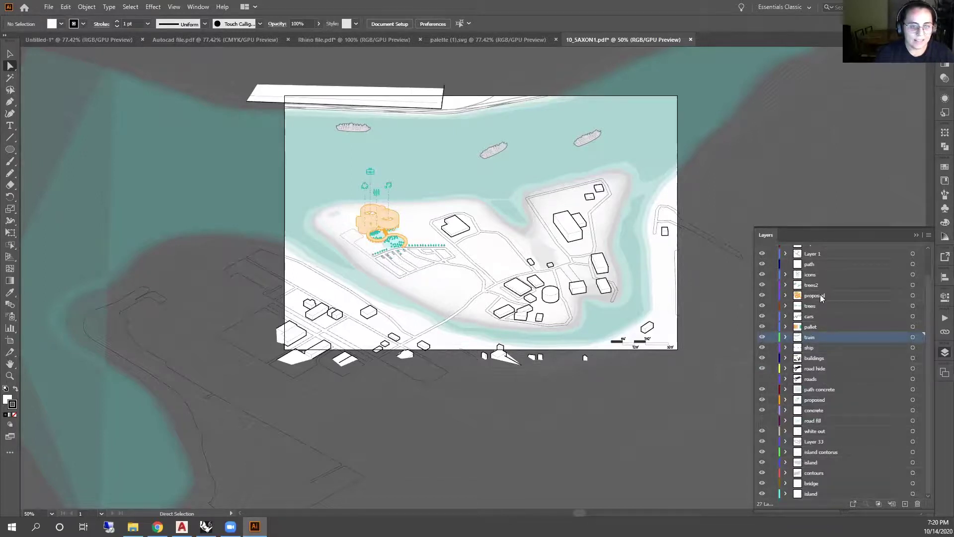
pyautogui.click(786, 296)
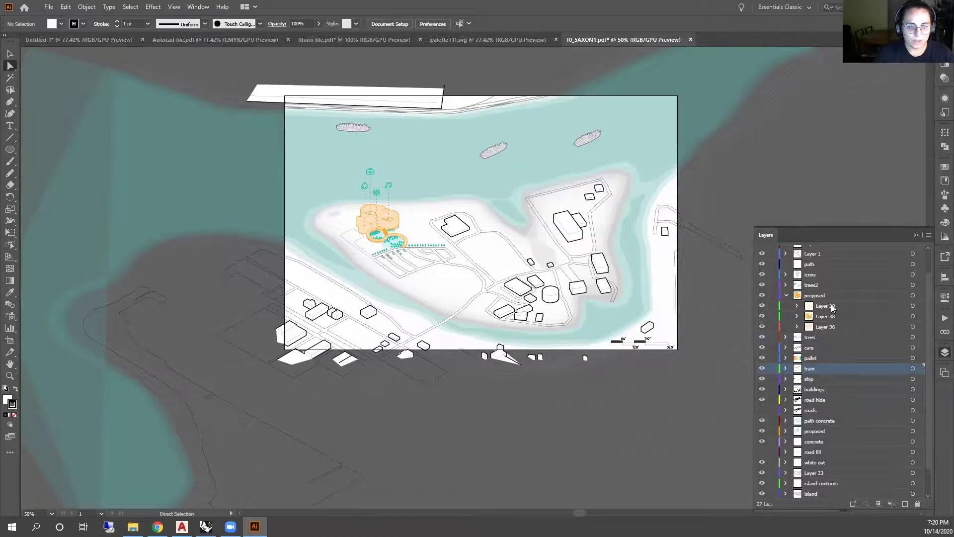
pyautogui.click(786, 296)
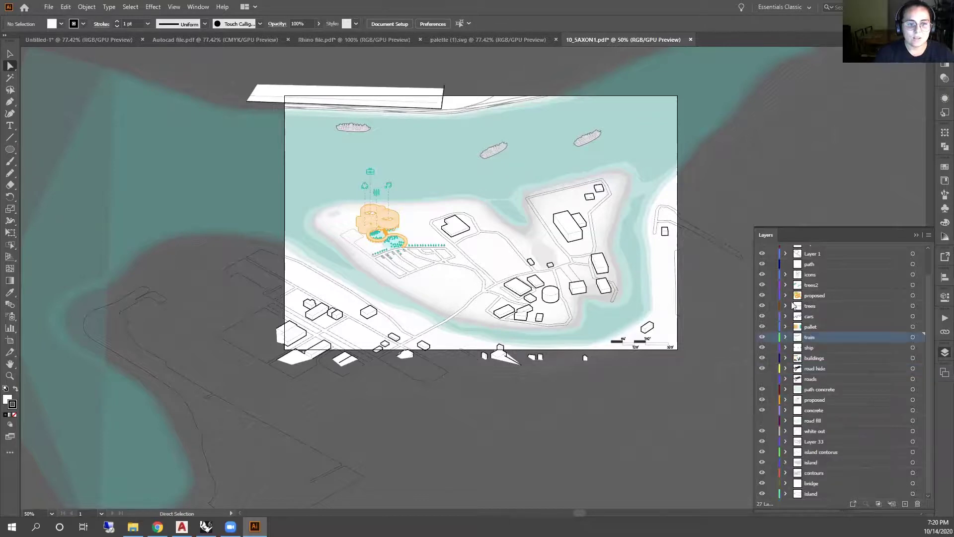
pyautogui.click(919, 235)
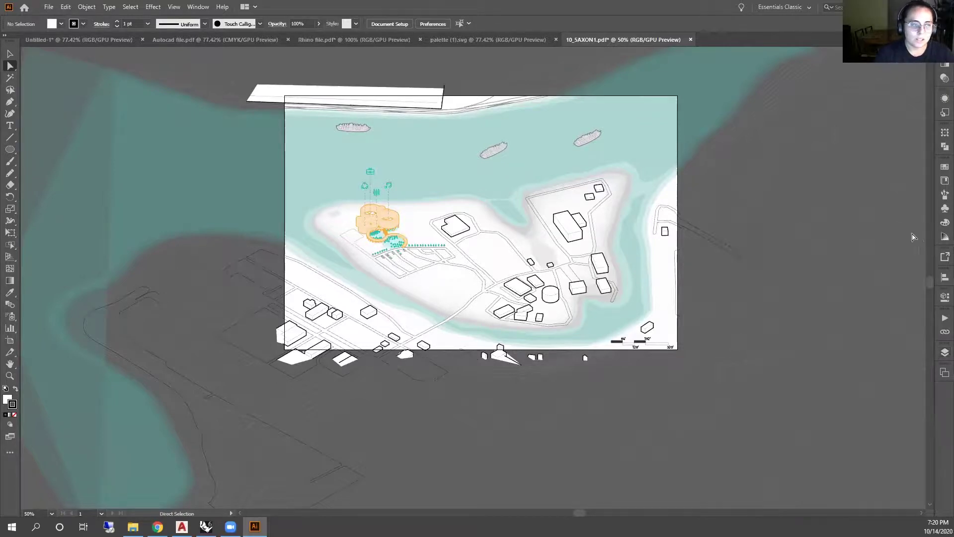
# Examine the trees, parked cars and orange proposed building up close, and the island as a whole
pyautogui.scroll(7, 397, 243)
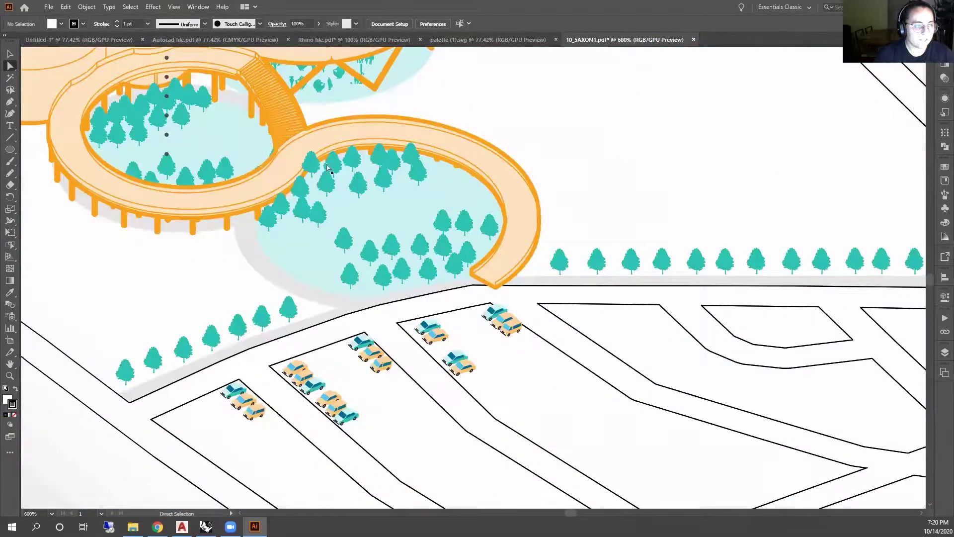
pyautogui.scroll(-1, 435, 213)
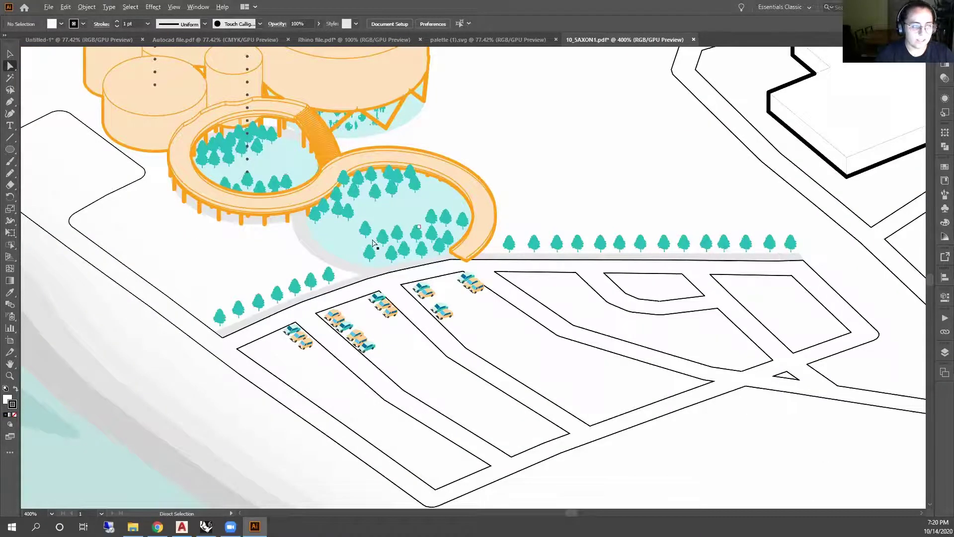
pyautogui.scroll(-1, 437, 323)
pyautogui.scroll(3, 458, 300)
pyautogui.scroll(2, 457, 301)
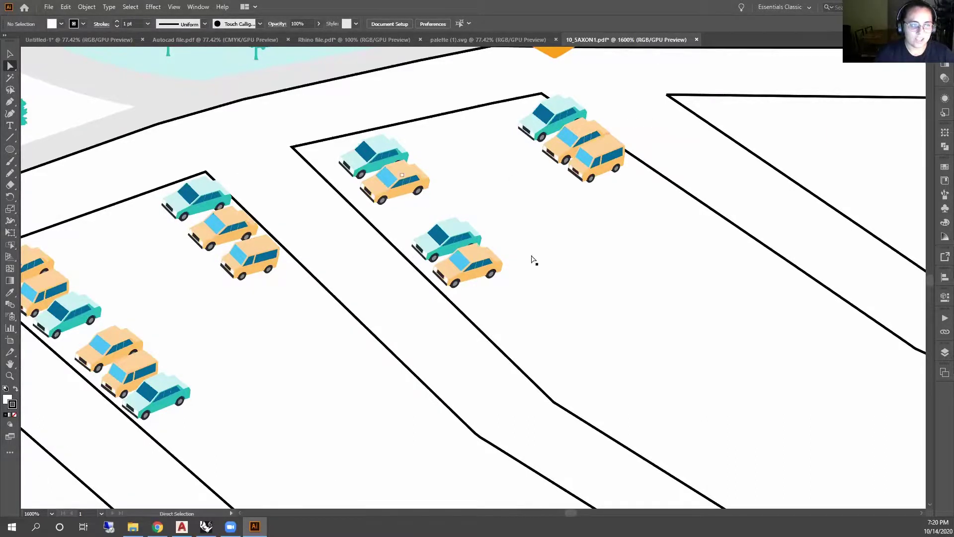
pyautogui.scroll(-1, 420, 294)
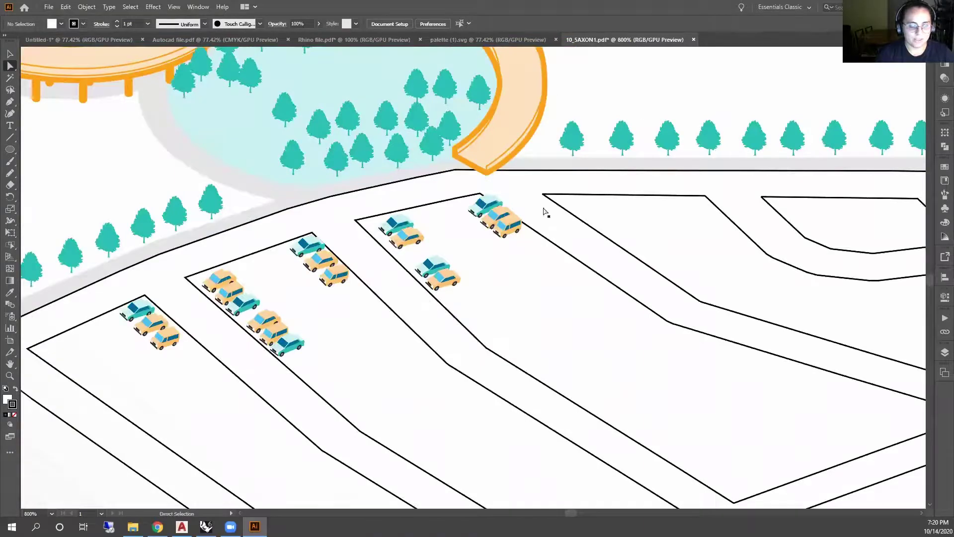
pyautogui.scroll(-1, 328, 356)
pyautogui.scroll(-2, 333, 358)
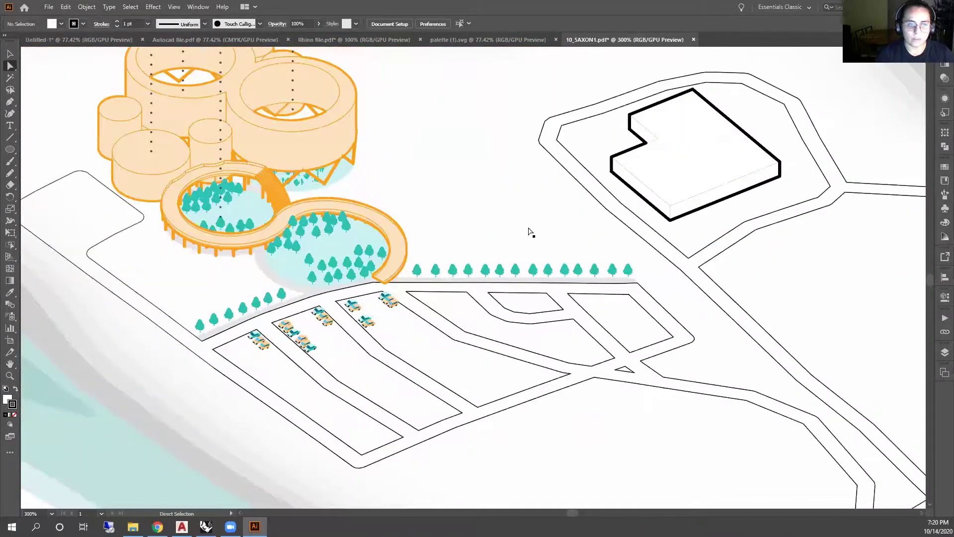
pyautogui.scroll(-1, 507, 235)
pyautogui.scroll(-1, 550, 230)
pyautogui.scroll(-1, 734, 202)
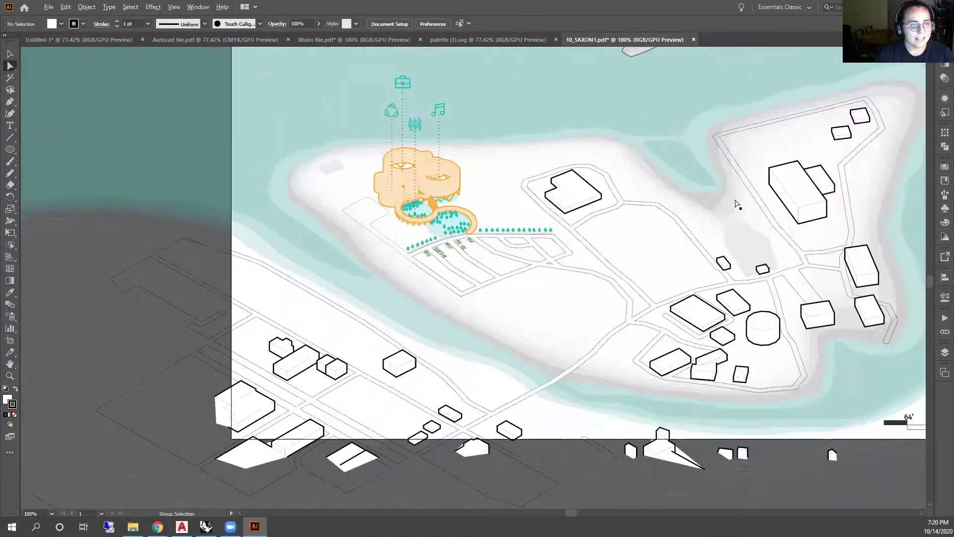
# Select overlapping river shapes along the island's lower shore to examine their outlines
pyautogui.click(11, 66)
pyautogui.press('v')
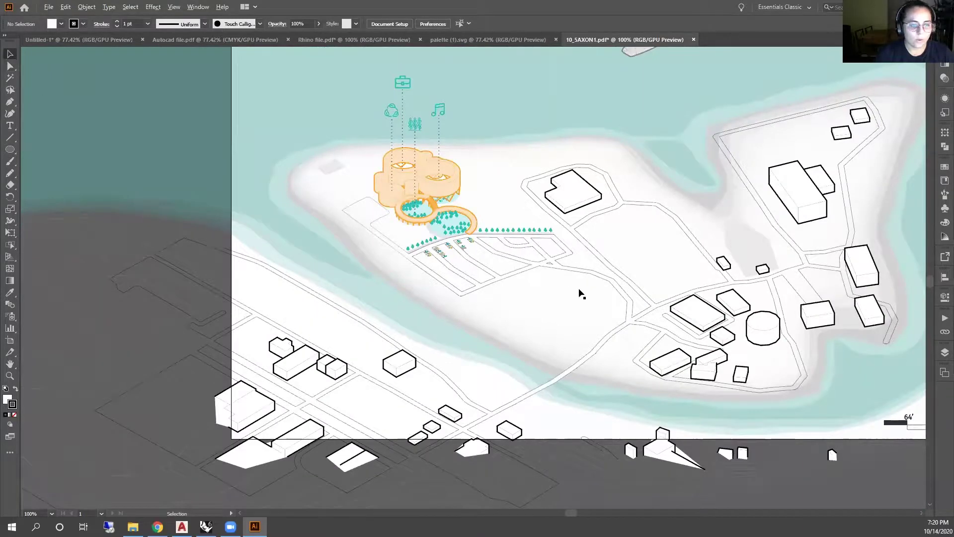
pyautogui.scroll(-1, 579, 294)
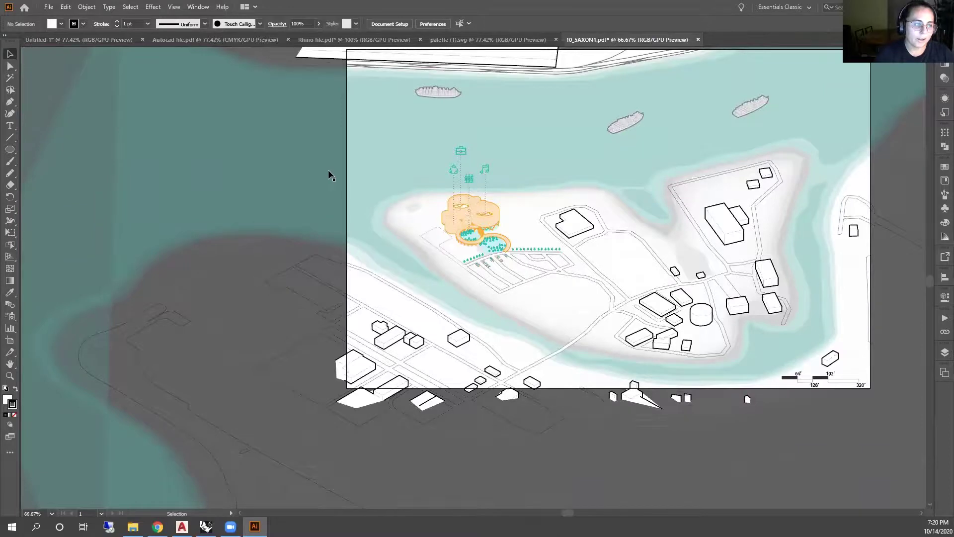
pyautogui.scroll(1, 381, 242)
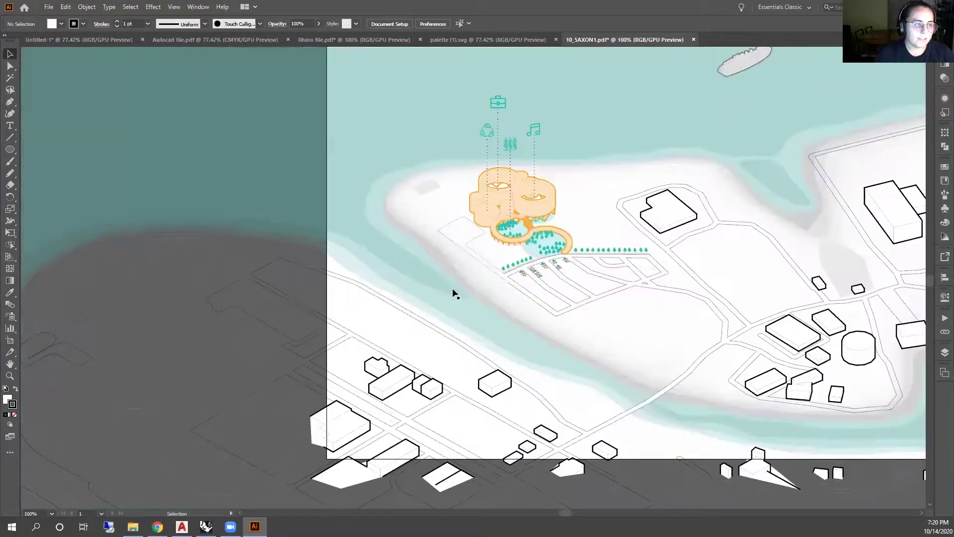
pyautogui.click(426, 282)
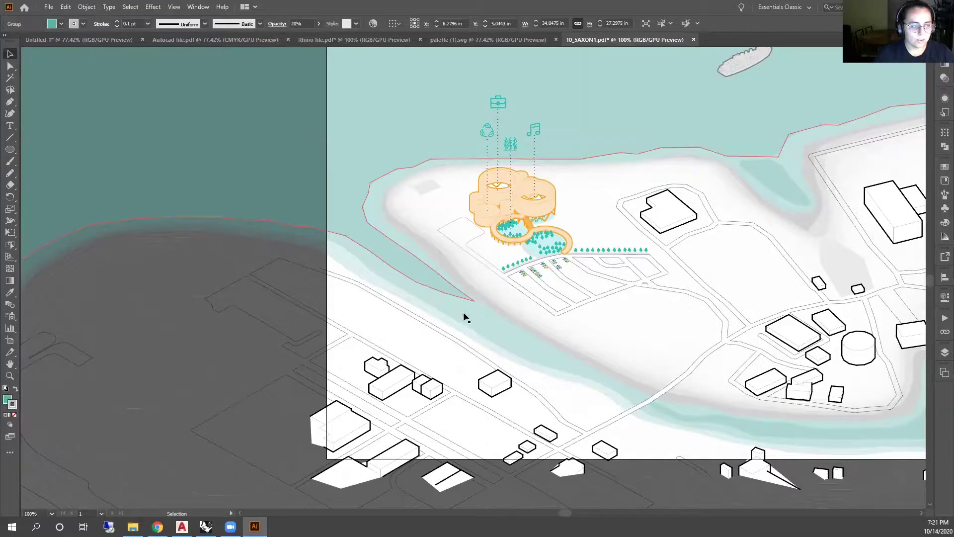
pyautogui.click(422, 323)
pyautogui.scroll(2, 426, 305)
pyautogui.click(428, 300)
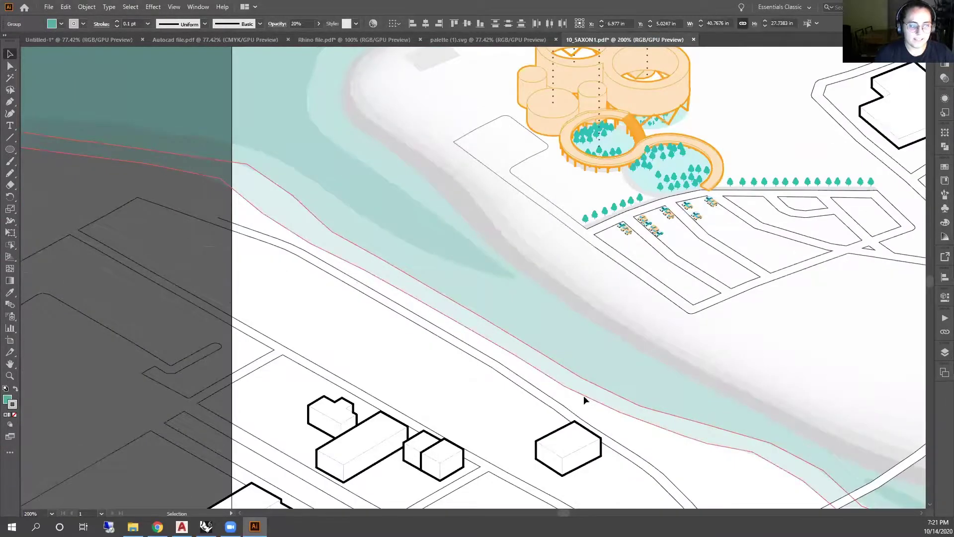
# Delete the middle semi-transparent river shape along the lower shore, and undo the deletion
pyautogui.click(449, 280)
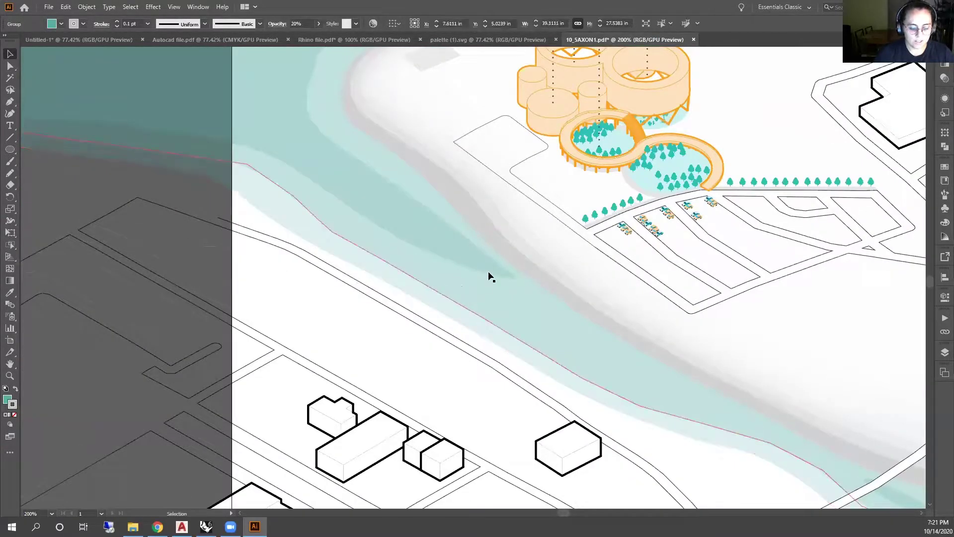
pyautogui.press('Delete')
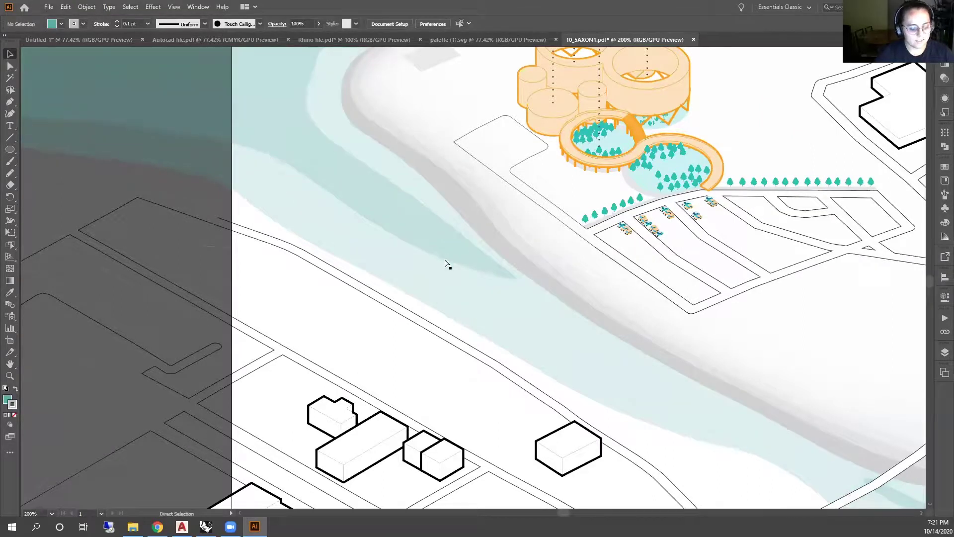
pyautogui.hotkey('ctrl', 'z')
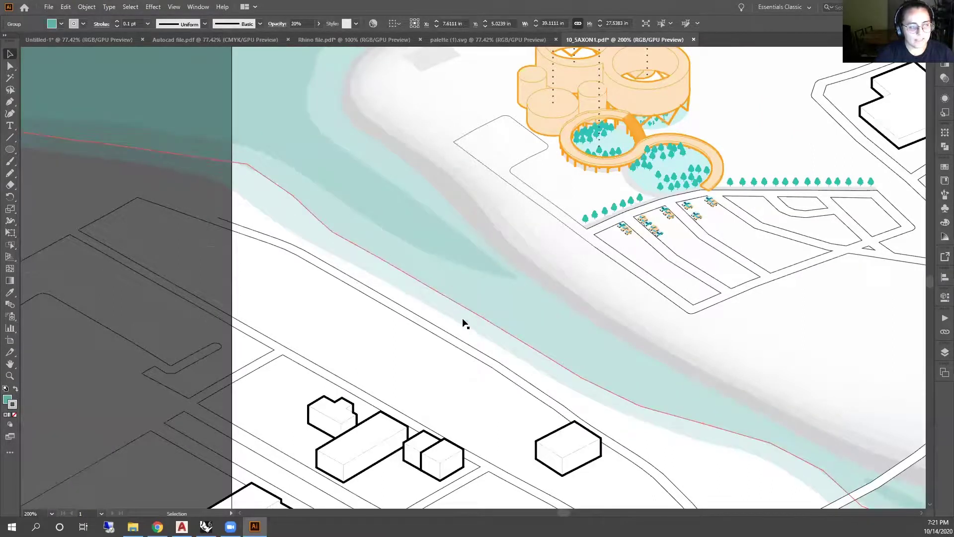
# Check the river shape's appearance properties, and examine the neighboring water outlines around the island
pyautogui.click(940, 298)
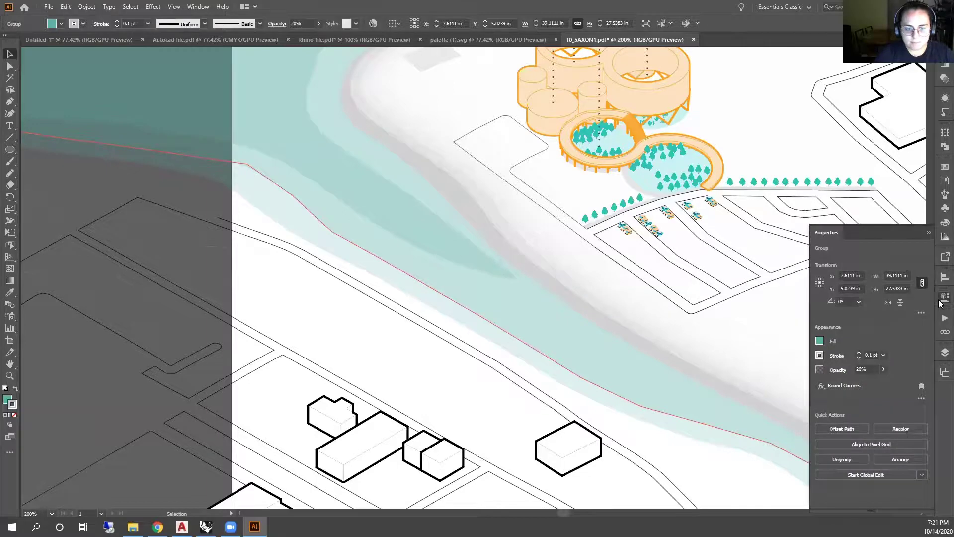
pyautogui.click(943, 297)
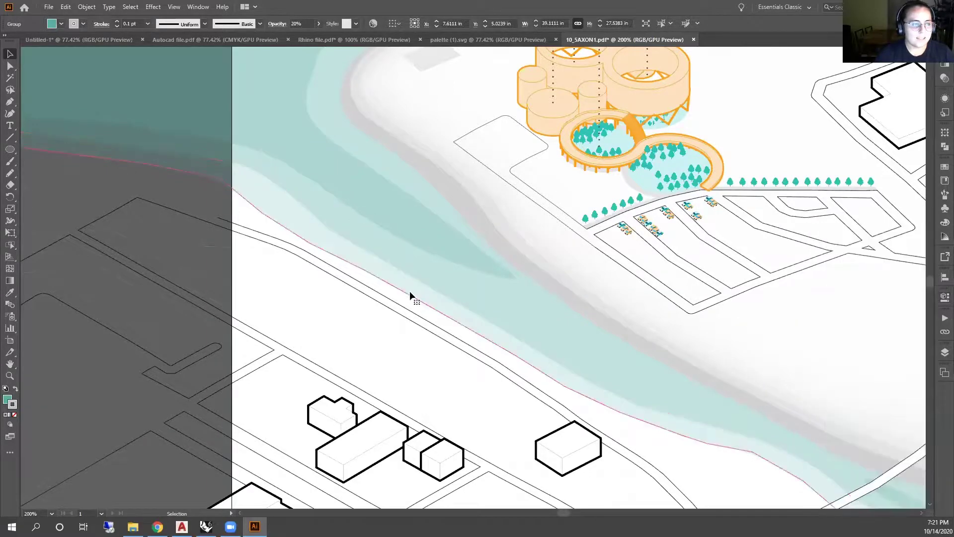
pyautogui.moveTo(422, 275); pyautogui.dragTo(301, 118)
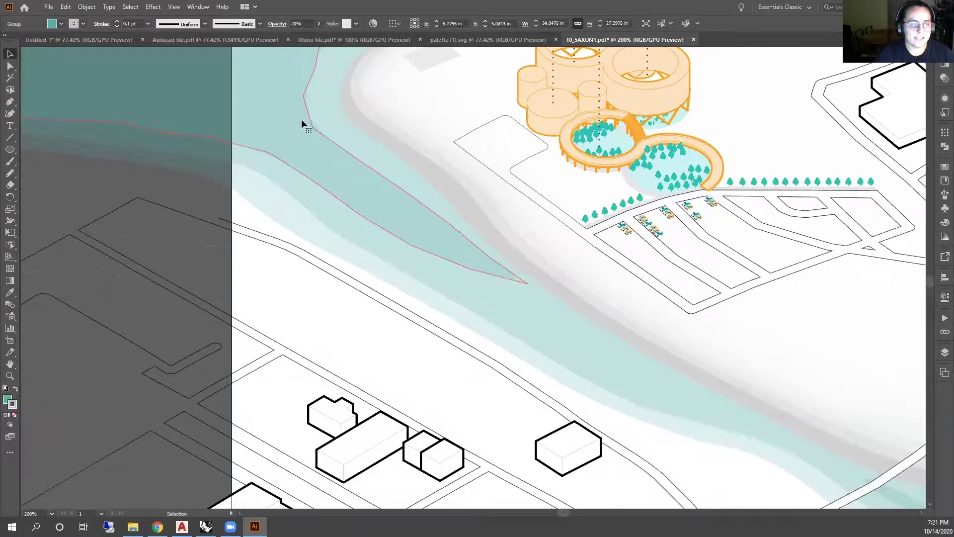
pyautogui.scroll(-1, 308, 190)
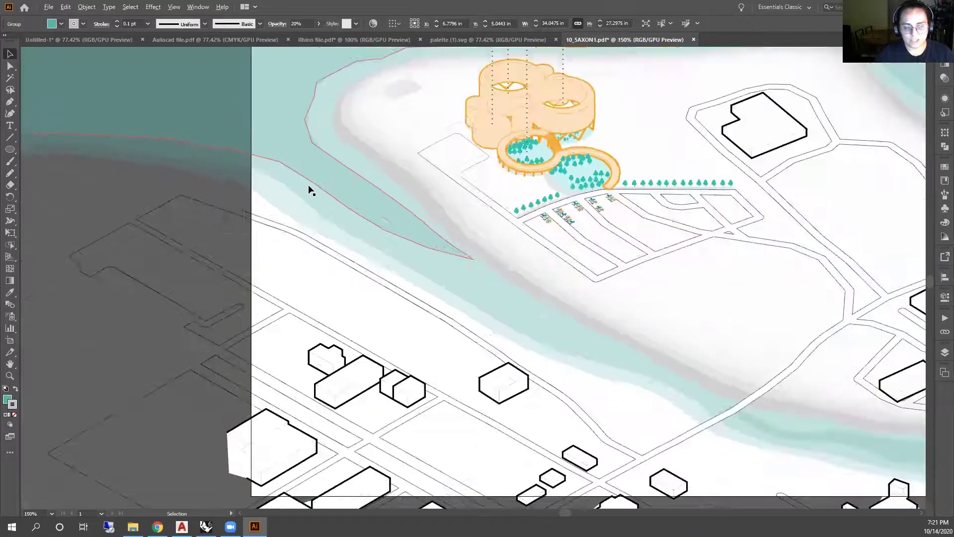
pyautogui.scroll(-5, 311, 187)
pyautogui.scroll(3, 530, 98)
pyautogui.scroll(3, 620, 211)
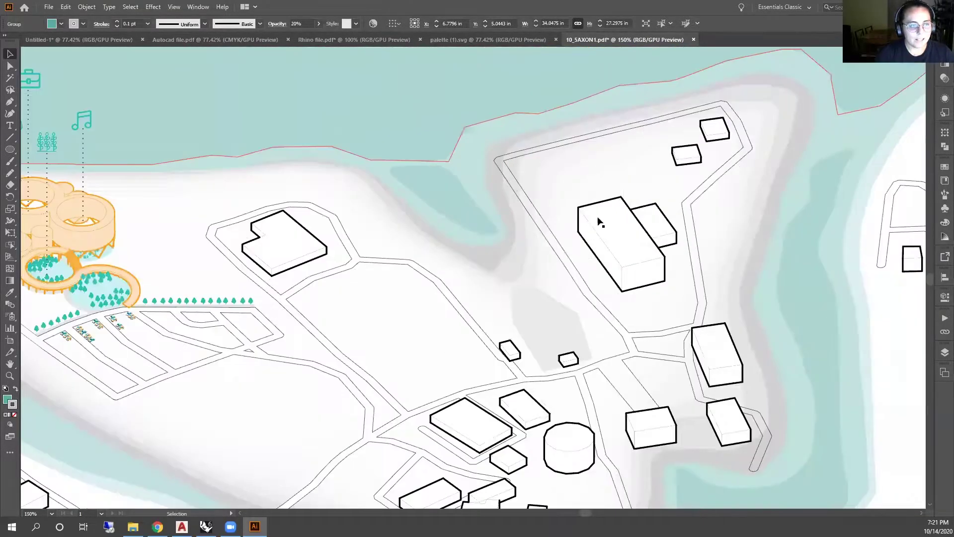
# Select a white island contour and the river shape beyond the east shore, and inspect its rounded edge up close
pyautogui.click(427, 332)
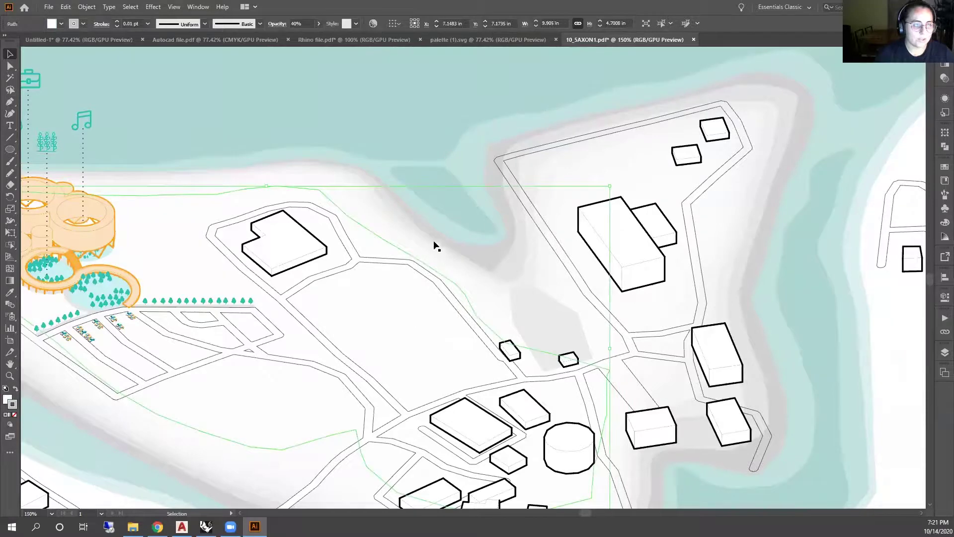
pyautogui.click(800, 204)
pyautogui.scroll(3, 873, 186)
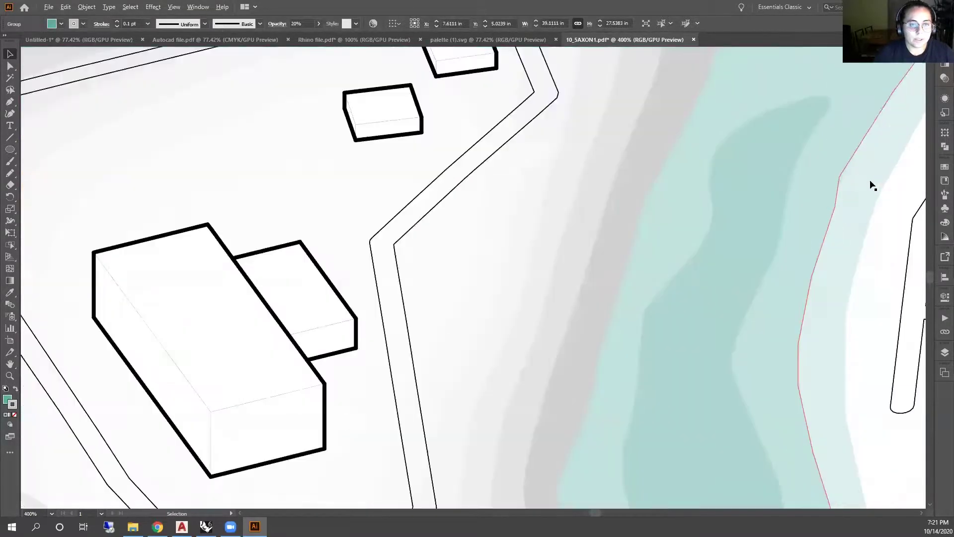
pyautogui.scroll(3, 872, 186)
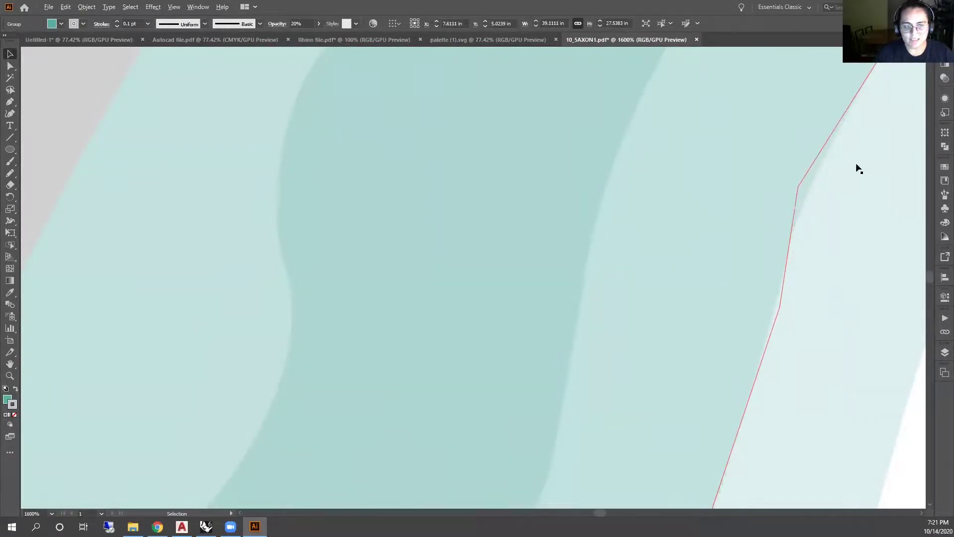
pyautogui.scroll(-3, 746, 298)
pyautogui.scroll(-4, 707, 294)
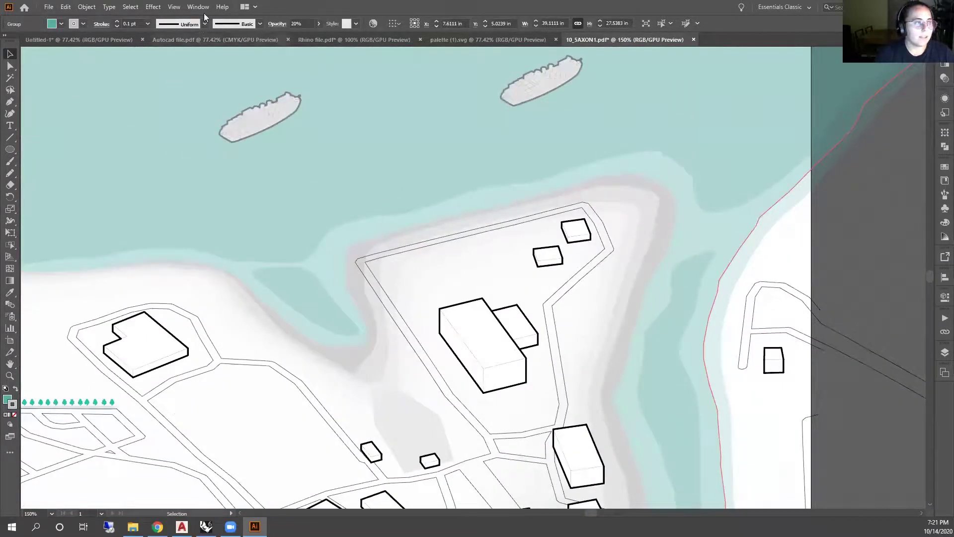
pyautogui.click(156, 7)
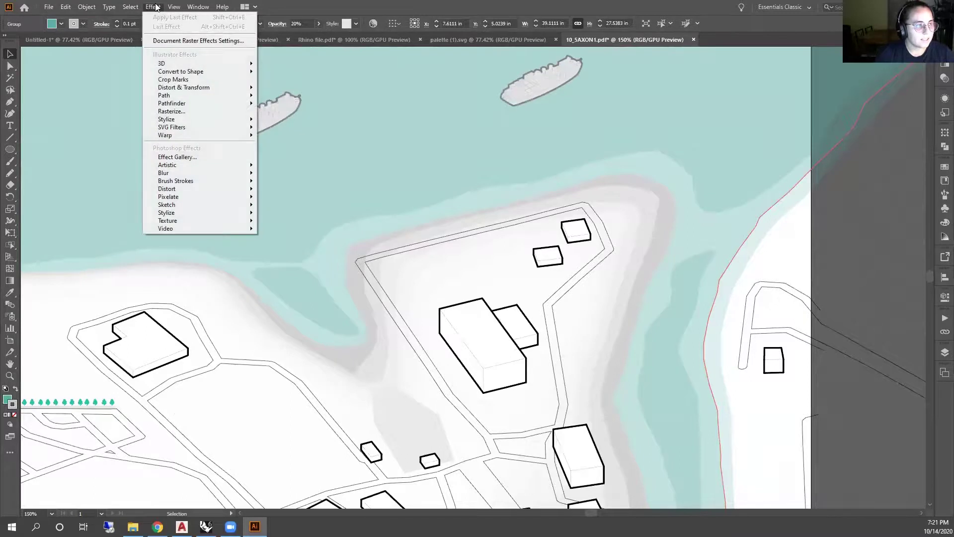
pyautogui.moveTo(176, 96)
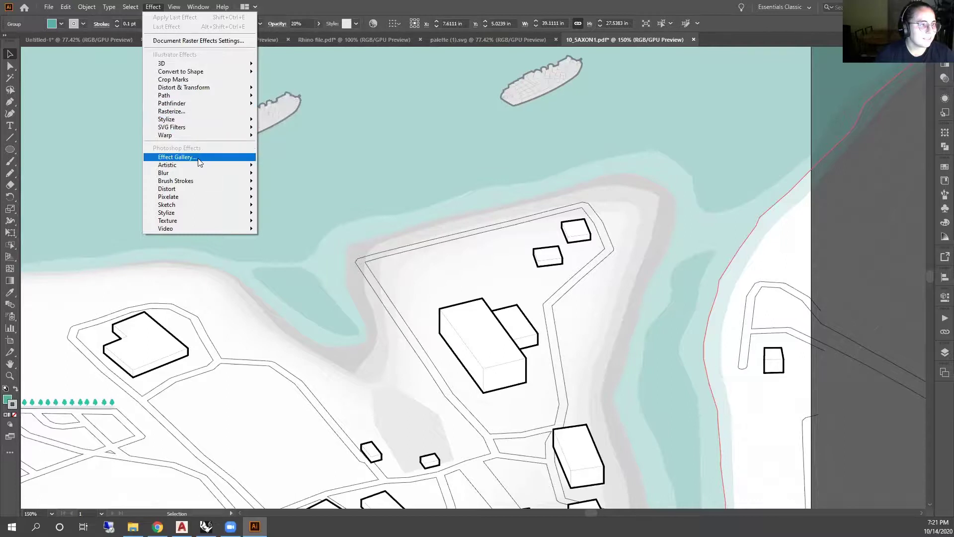
pyautogui.moveTo(195, 166)
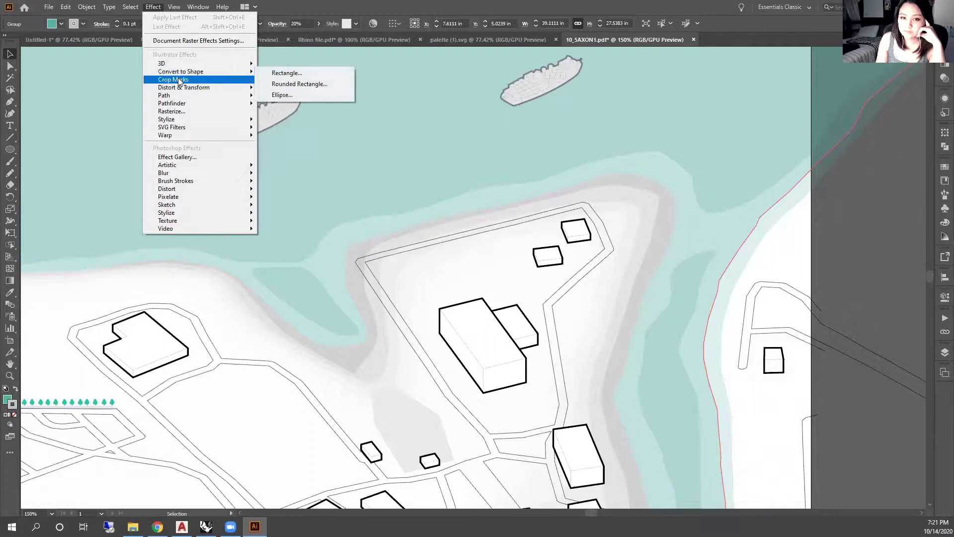
pyautogui.moveTo(169, 134)
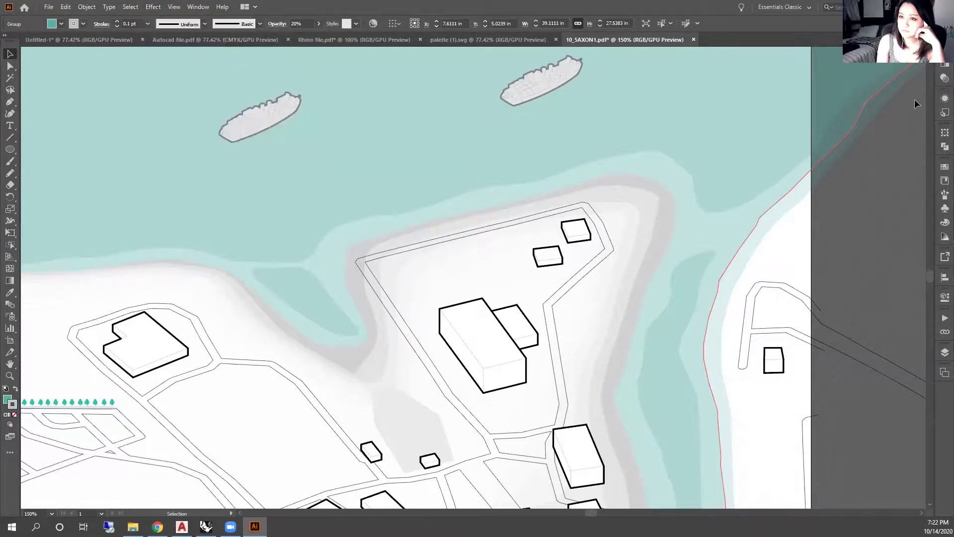
# Inspect the river shape's edge beyond the artboard and the icons above the orange building
pyautogui.scroll(2, 916, 101)
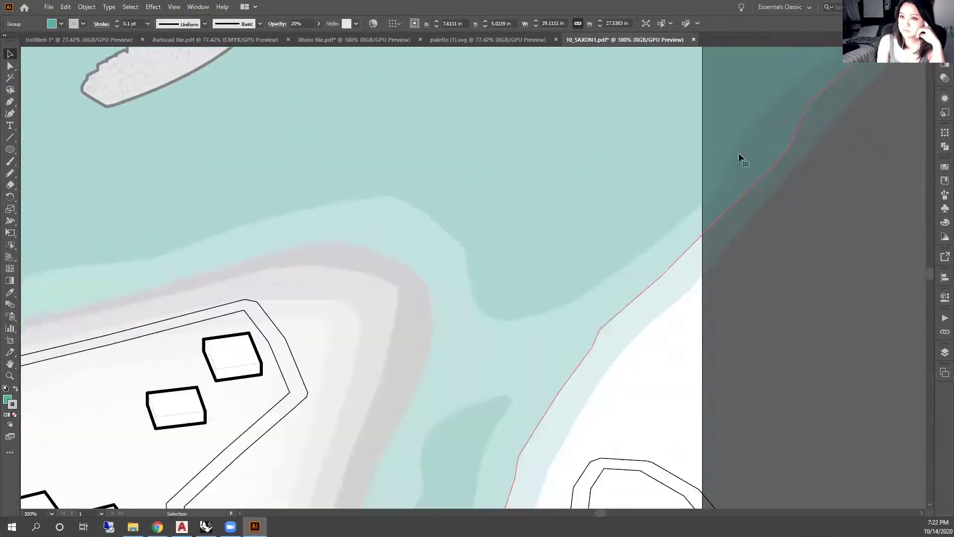
pyautogui.scroll(4, 659, 282)
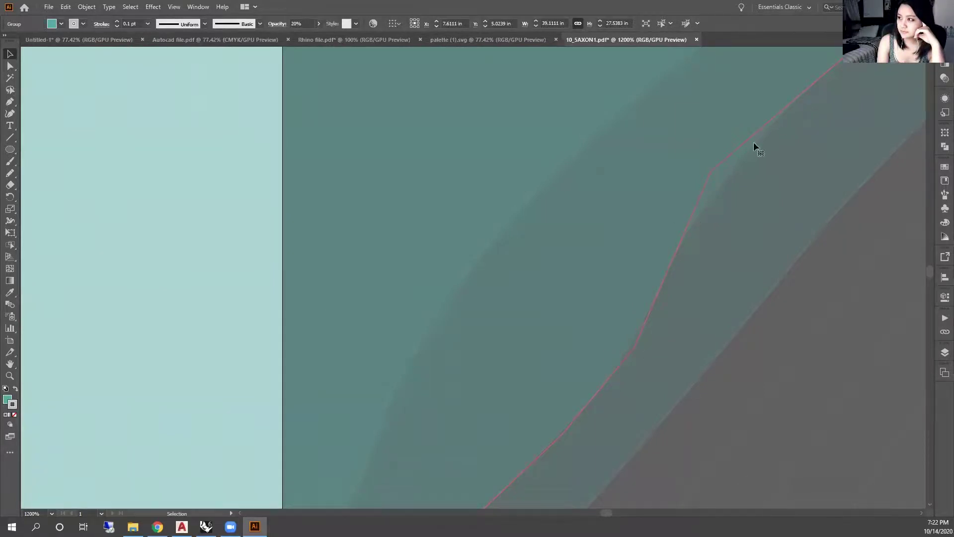
pyautogui.scroll(-2, 585, 195)
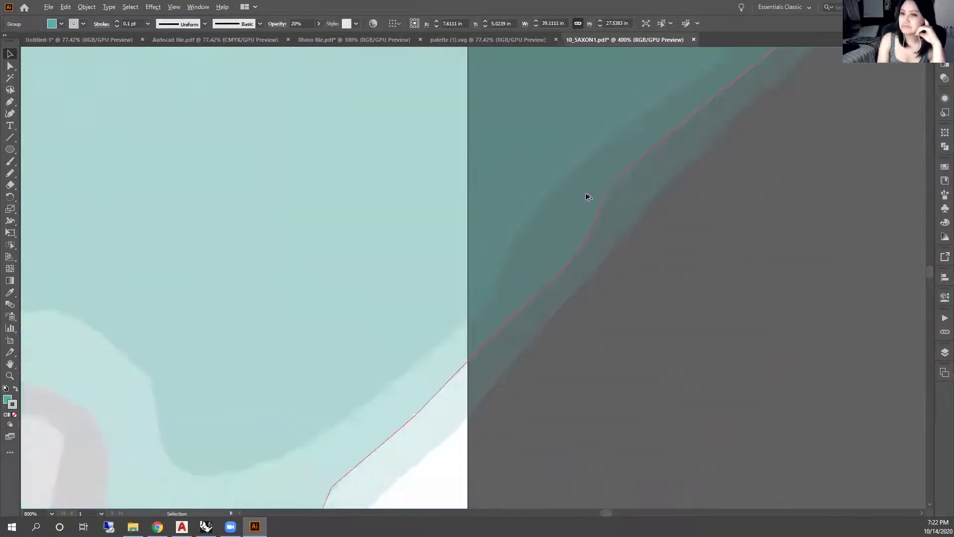
pyautogui.scroll(-5, 613, 194)
pyautogui.scroll(-2, 245, 375)
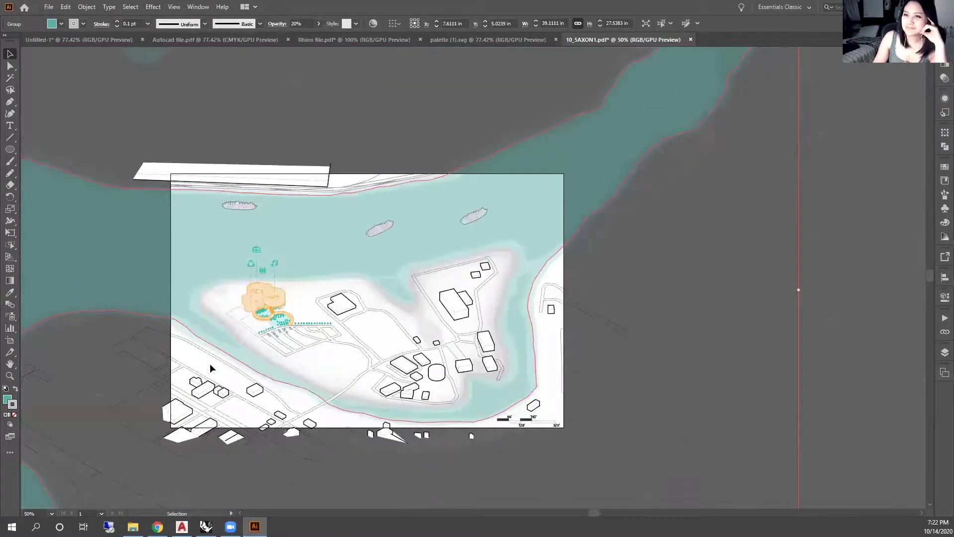
pyautogui.scroll(2, 211, 368)
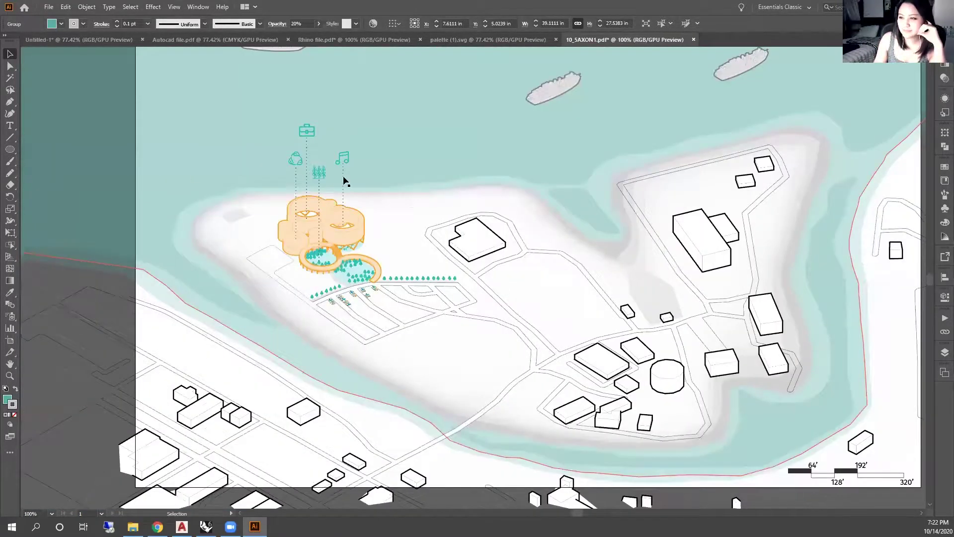
pyautogui.scroll(2, 266, 120)
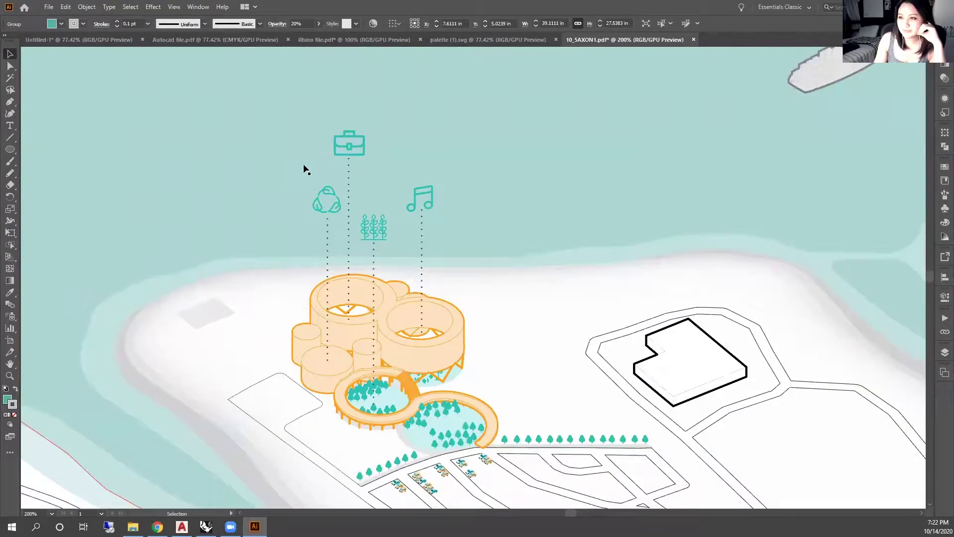
# Switch to Chrome and open the Noun Project website through a web search for "nounproject"
pyautogui.click(157, 526)
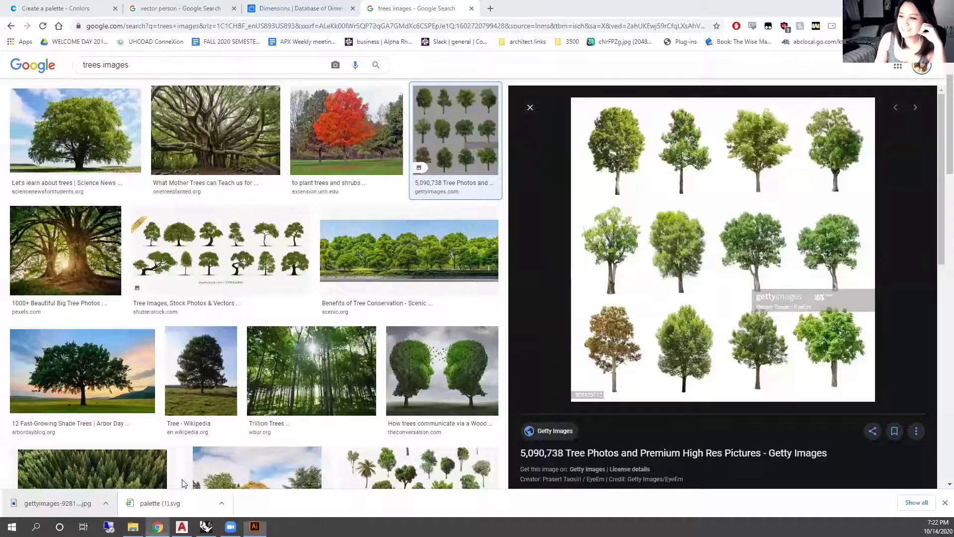
pyautogui.click(489, 8)
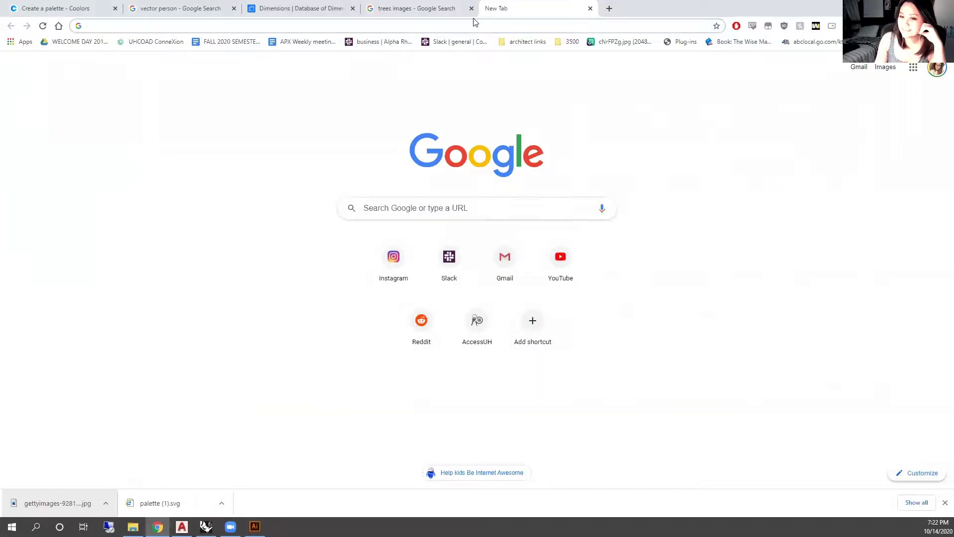
pyautogui.write('nounproject')
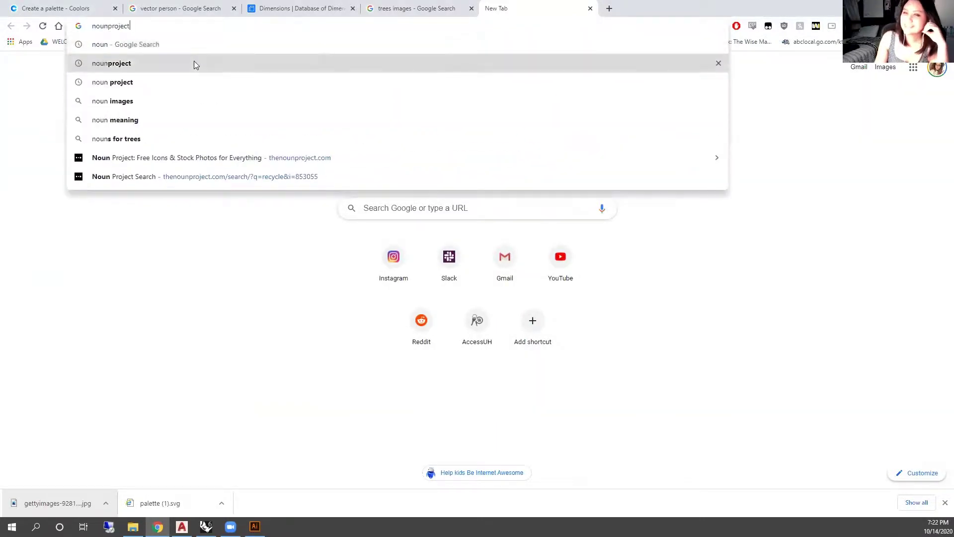
pyautogui.click(193, 62)
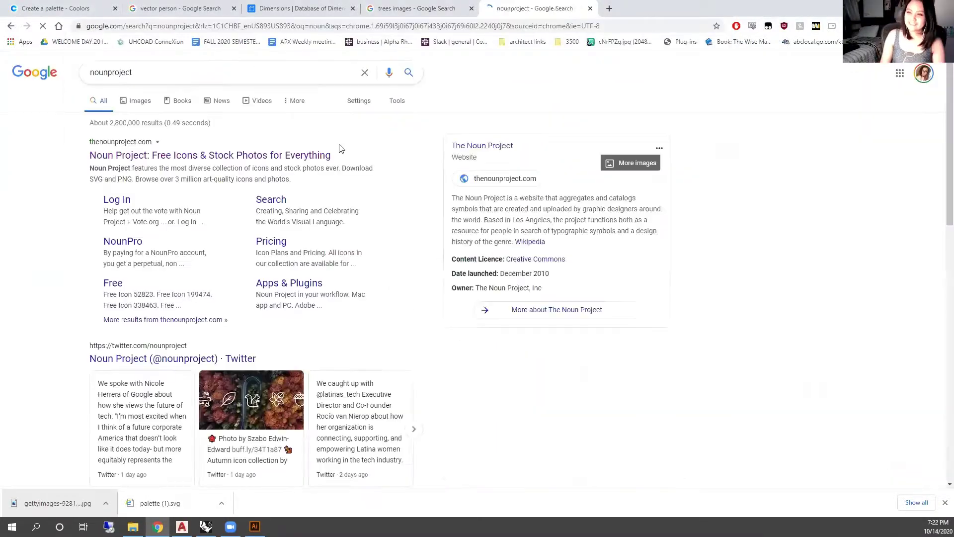
pyautogui.click(288, 155)
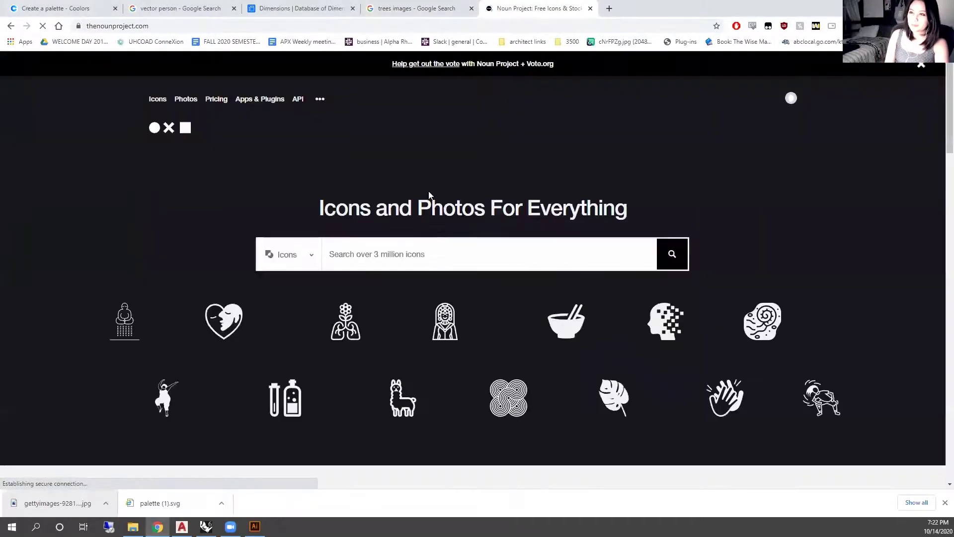
# Search the Noun Project icons for "person"
pyautogui.click(517, 243)
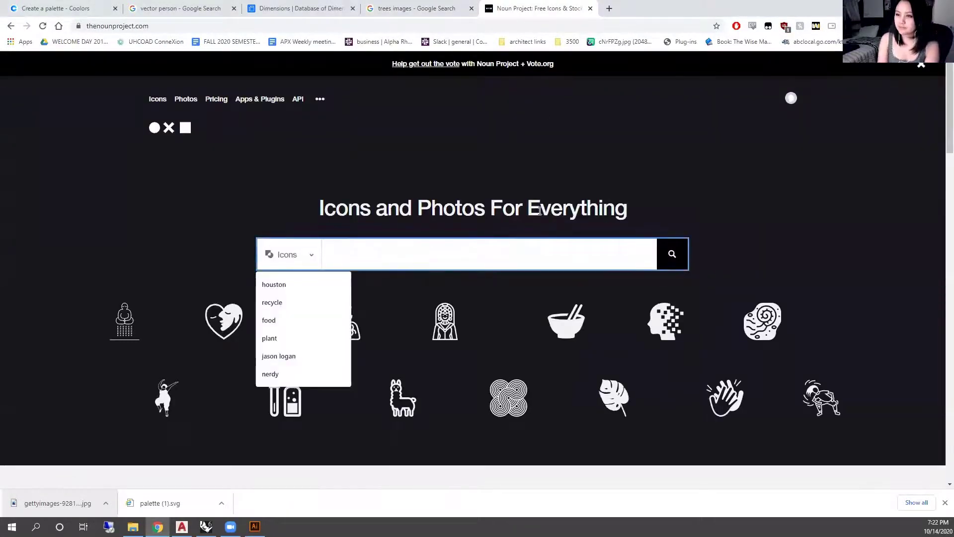
pyautogui.write('t')
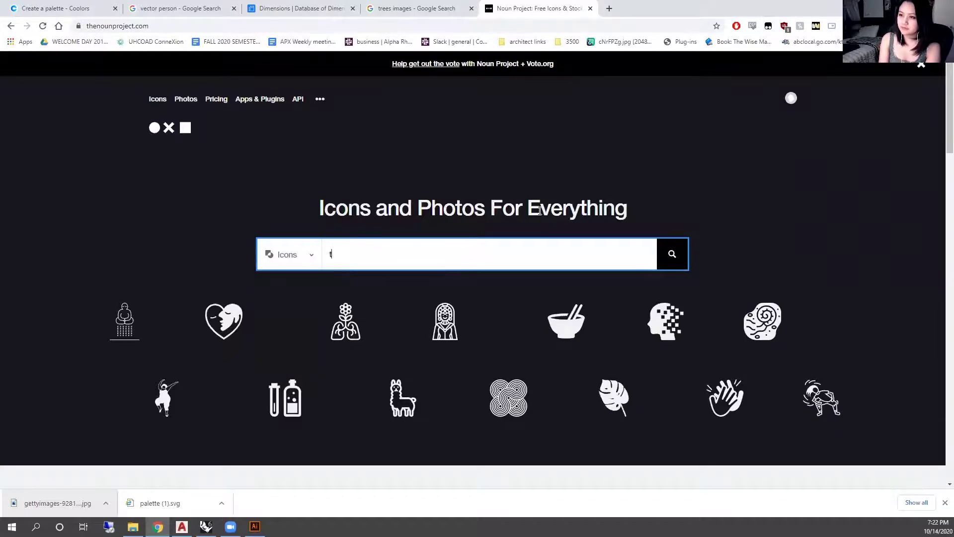
pyautogui.write('person')
pyautogui.press('Return')
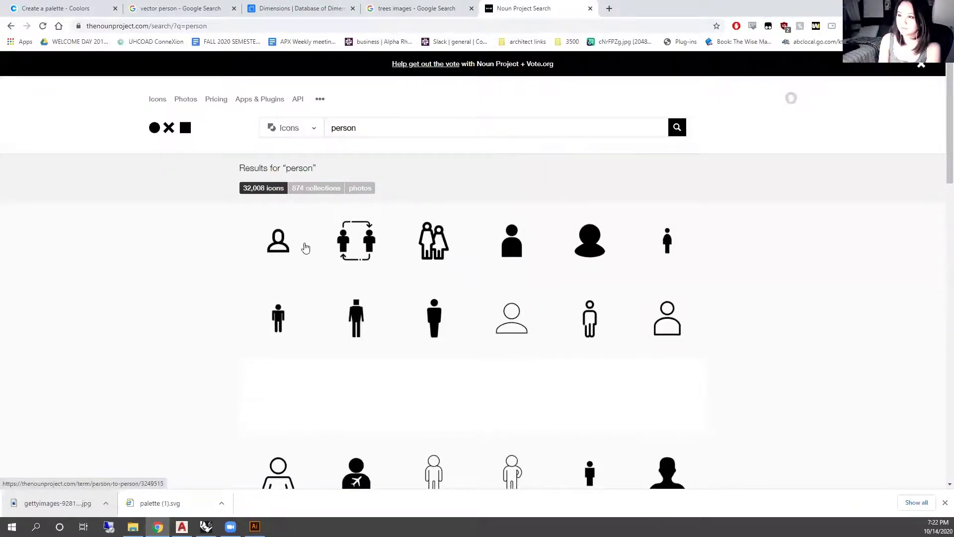
# Check the Basic Download option of an outlined standing person icon, and look over the other person icons
pyautogui.click(586, 316)
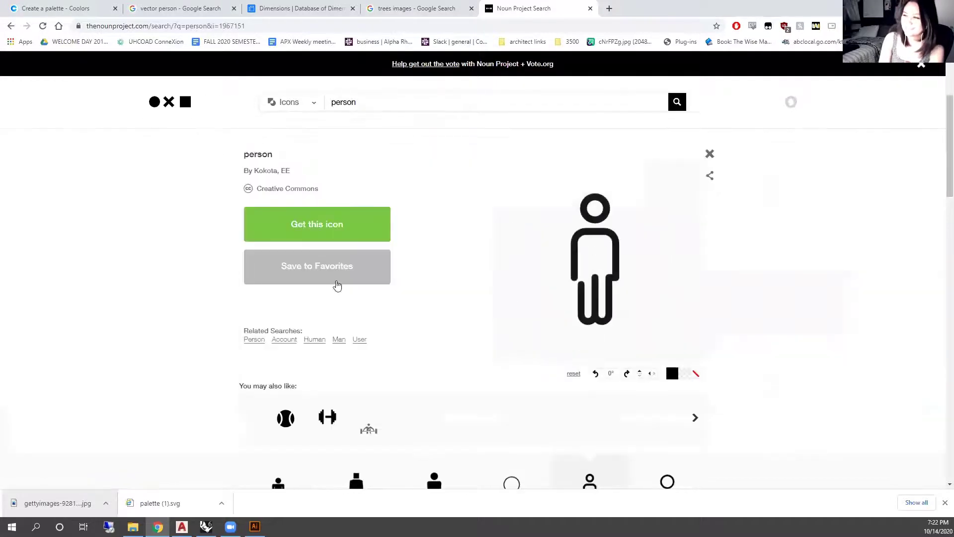
pyautogui.click(358, 238)
pyautogui.click(348, 306)
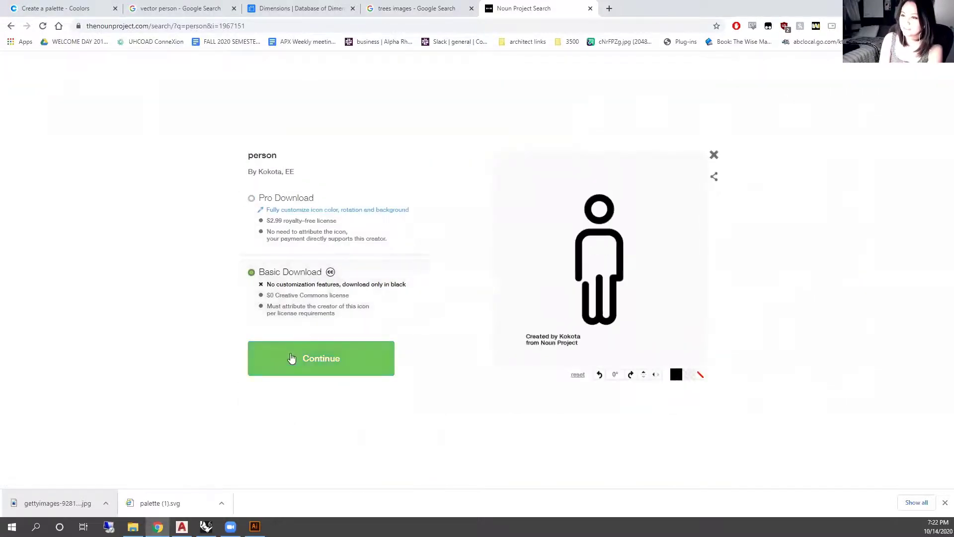
pyautogui.click(714, 154)
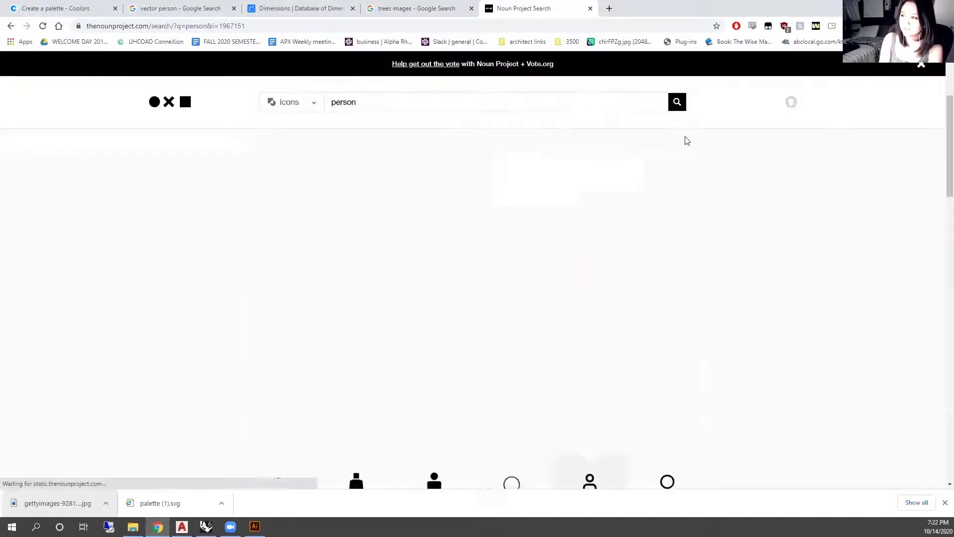
pyautogui.scroll(-3, 722, 286)
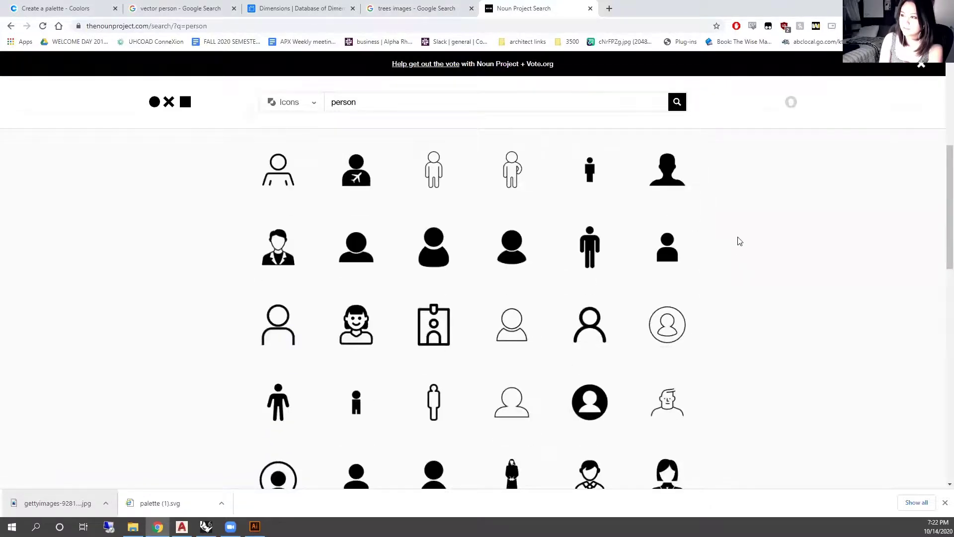
pyautogui.scroll(5, 739, 240)
pyautogui.scroll(2, 705, 217)
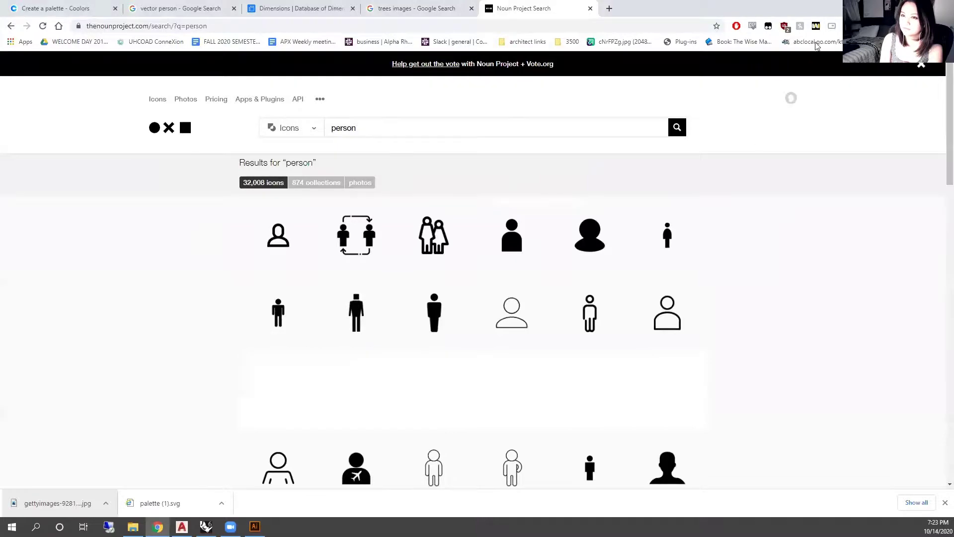
# Switch back to Illustrator and select the dotted leader line between the music note icon and the orange building
pyautogui.click(895, 7)
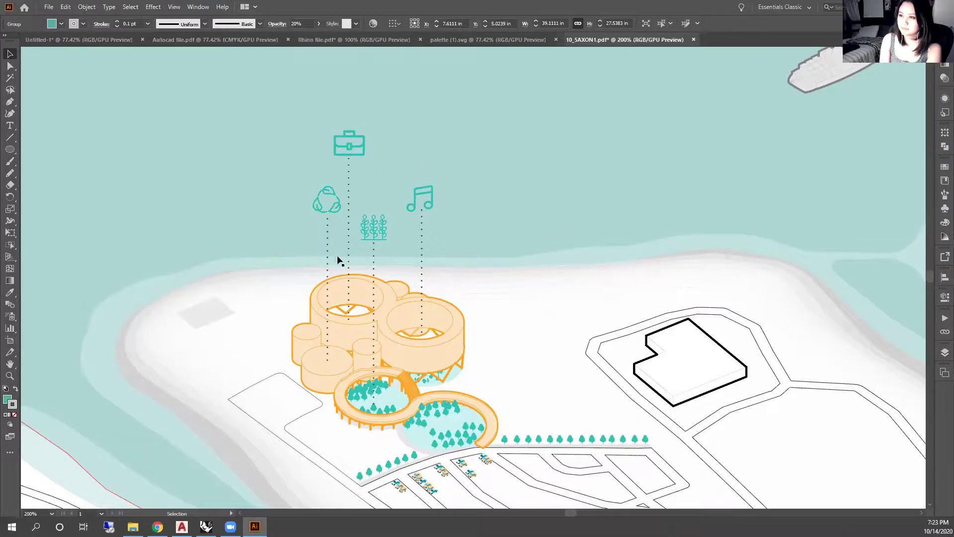
pyautogui.scroll(-1, 372, 221)
pyautogui.scroll(-1, 372, 221)
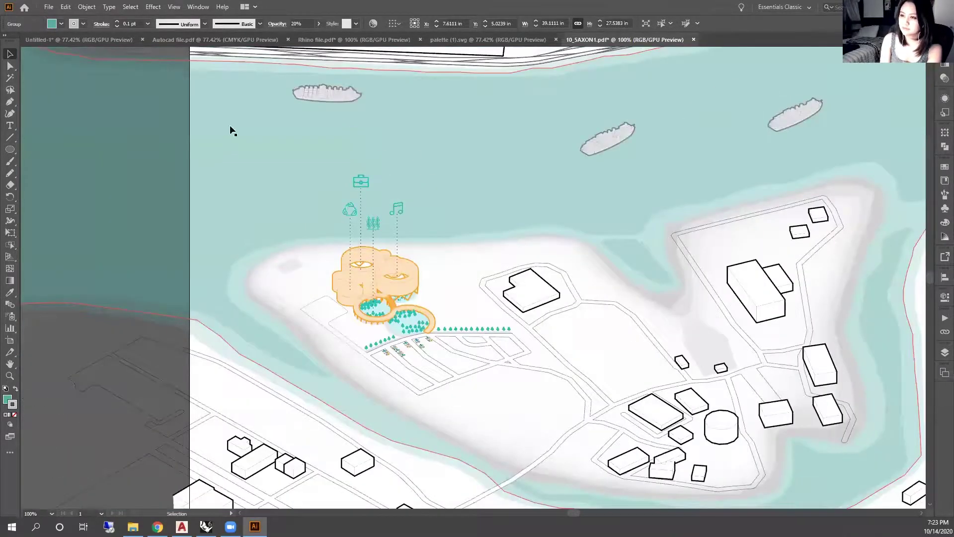
pyautogui.scroll(4, 375, 280)
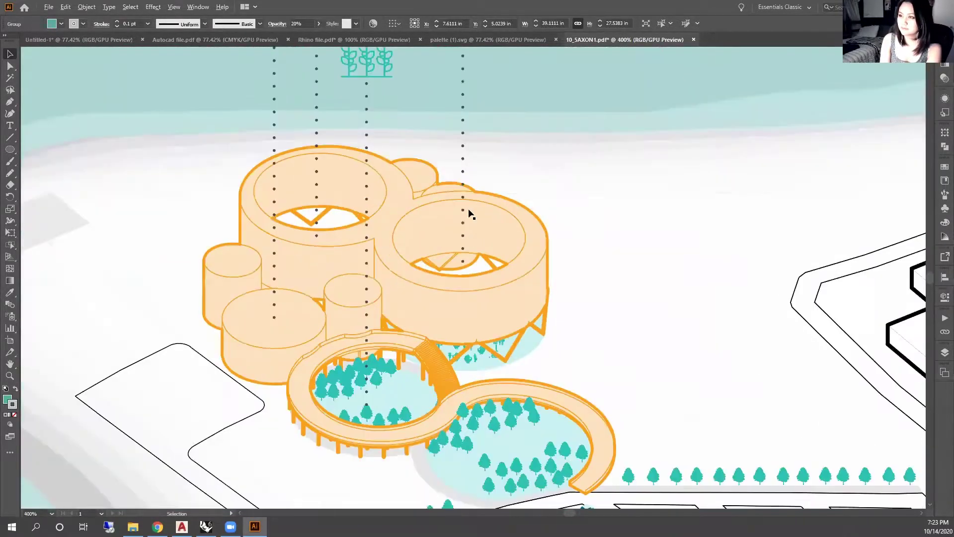
pyautogui.scroll(3, 464, 123)
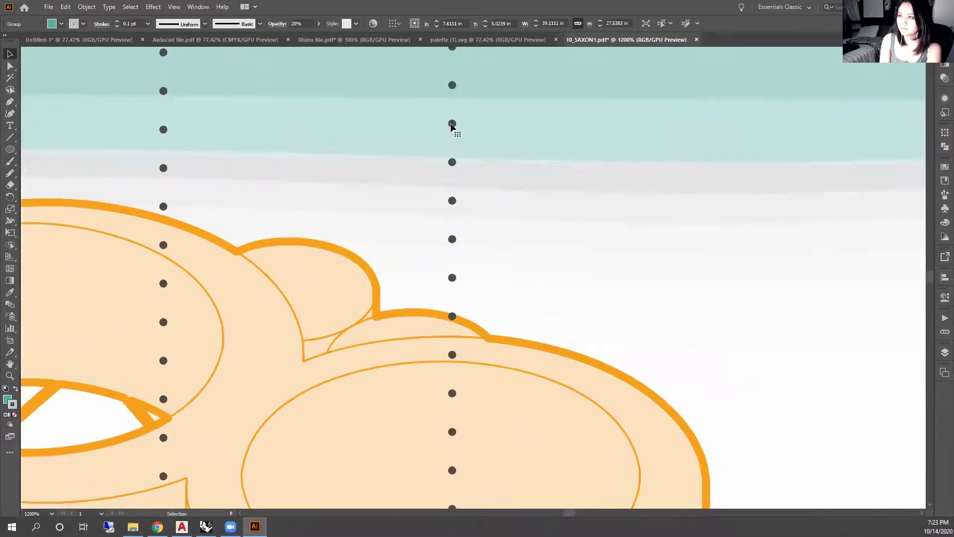
pyautogui.click(454, 203)
pyautogui.scroll(-2, 467, 198)
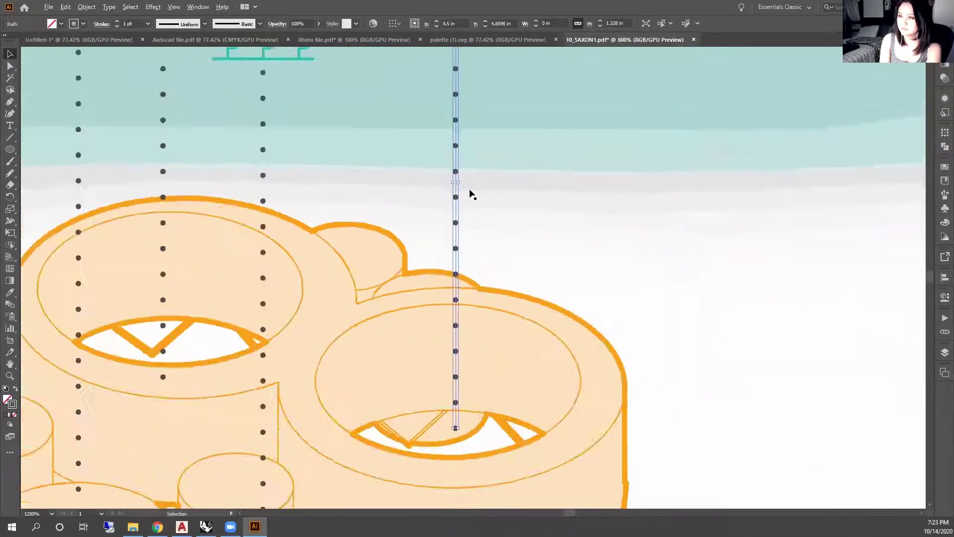
# Change the dotted leader line's stroke cap to Projecting Cap
pyautogui.scroll(3, 467, 129)
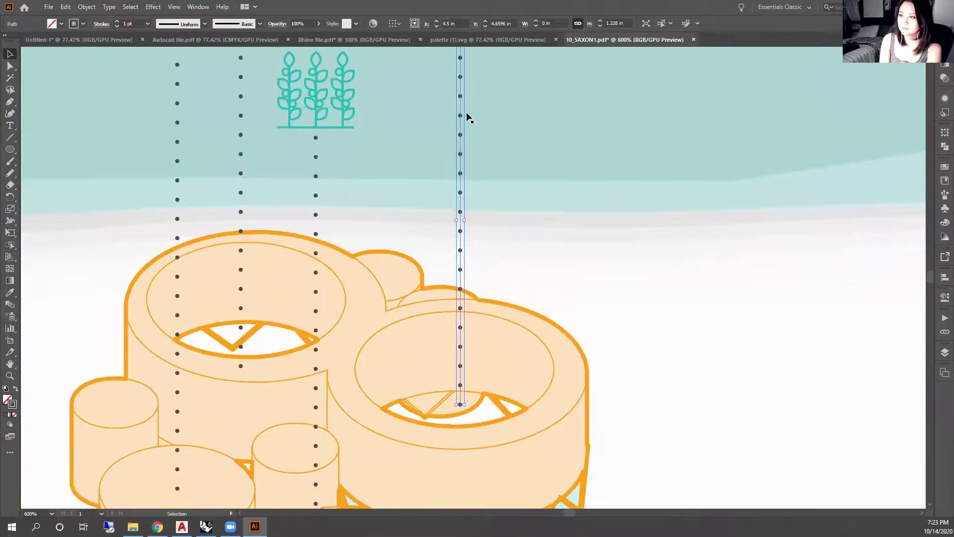
pyautogui.scroll(1, 471, 115)
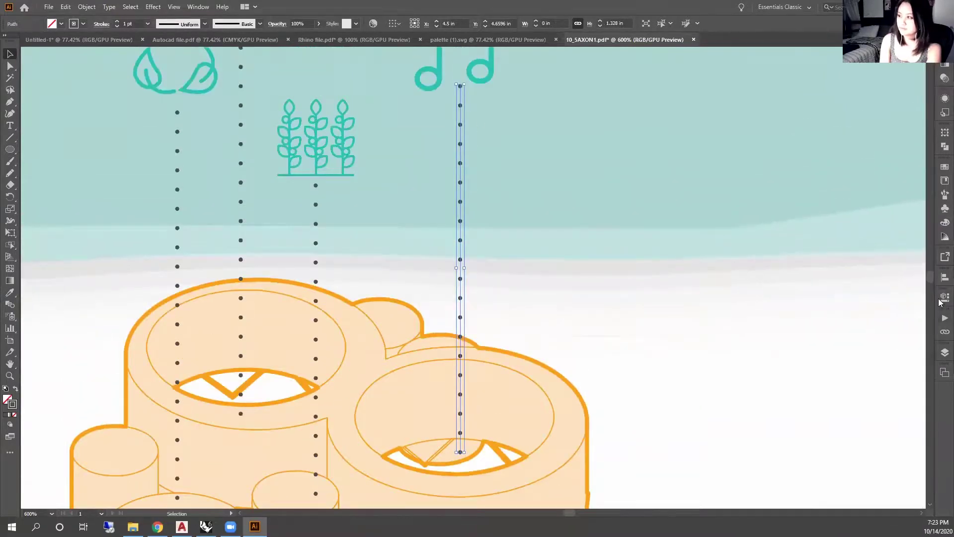
pyautogui.click(940, 300)
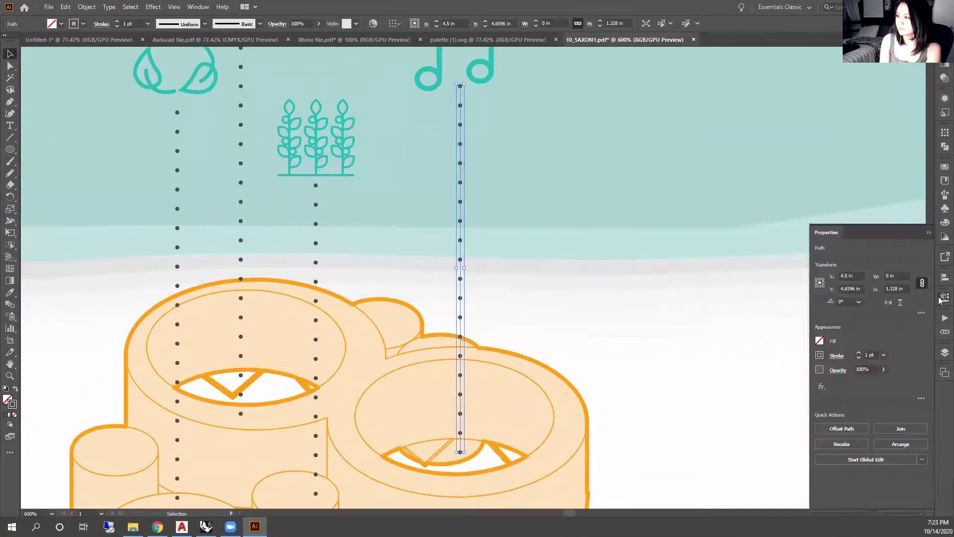
pyautogui.click(837, 357)
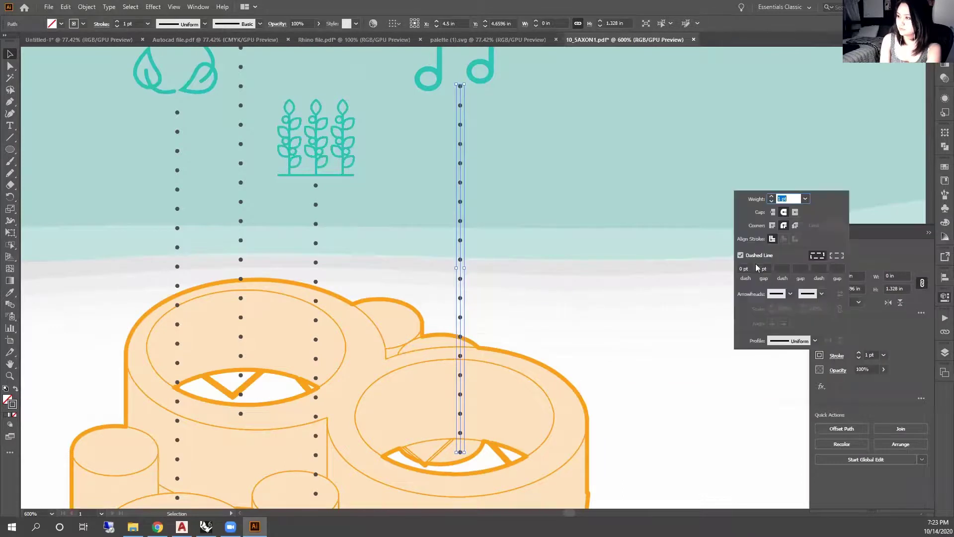
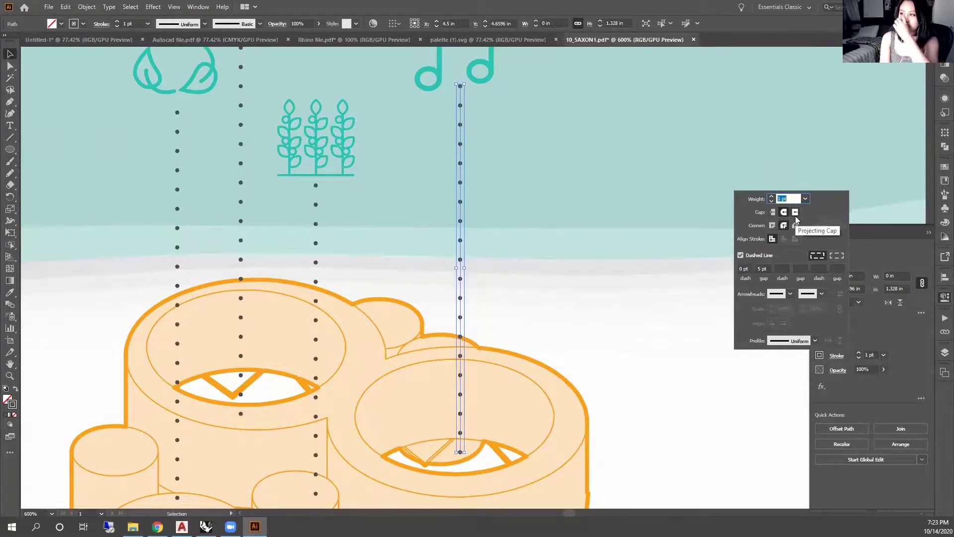
pyautogui.click(795, 216)
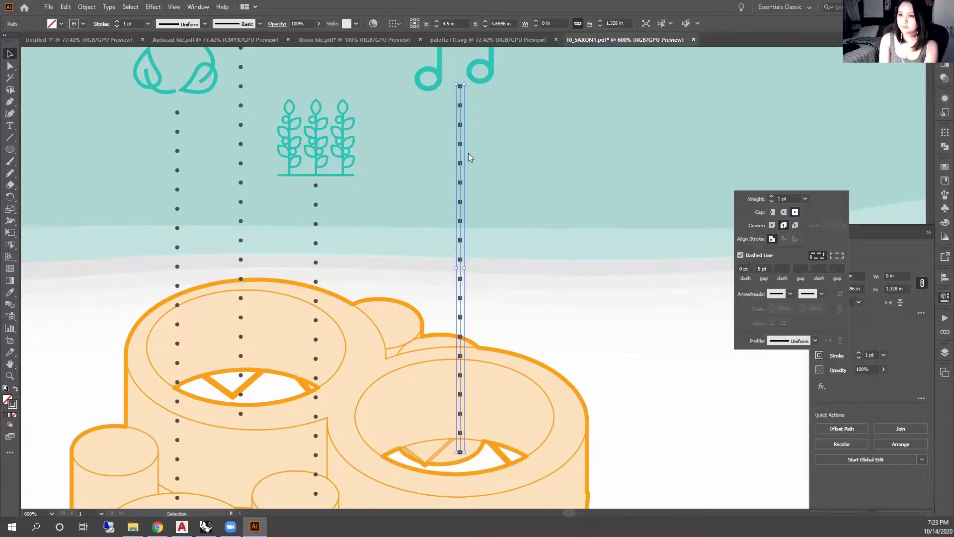
# Set the dotted leader line's stroke cap back to Round Cap and clear the selection
pyautogui.click(783, 214)
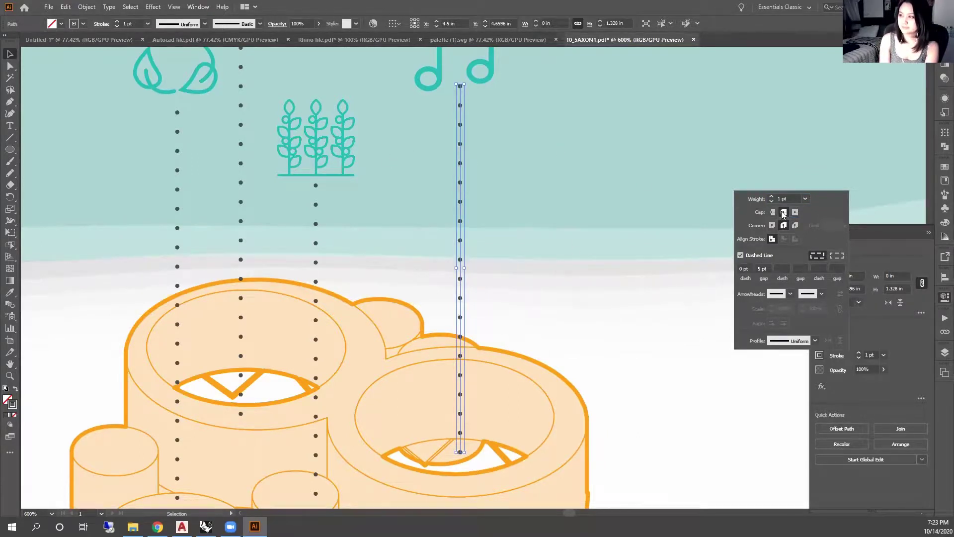
pyautogui.click(634, 440)
pyautogui.click(722, 442)
pyautogui.scroll(-2, 480, 247)
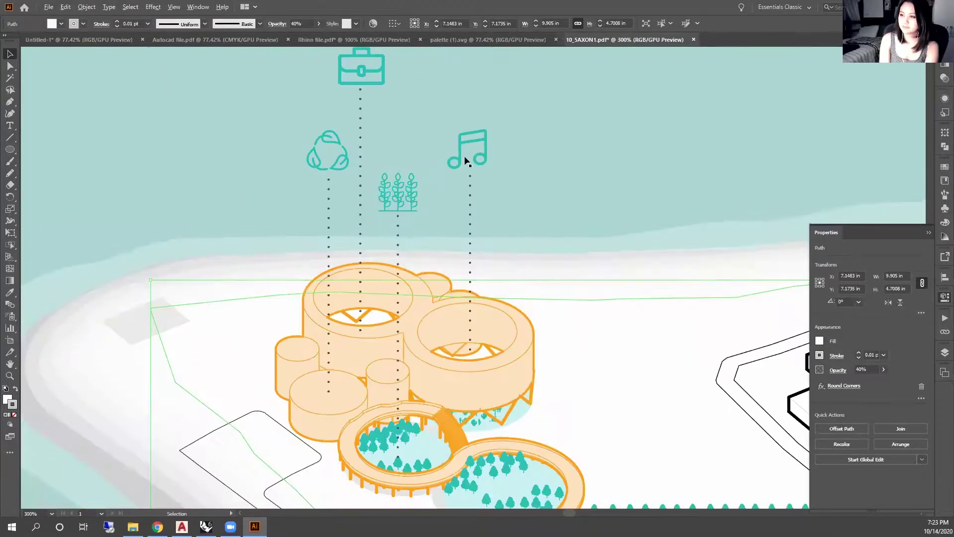
pyautogui.scroll(-2, 556, 353)
pyautogui.scroll(-1, 290, 377)
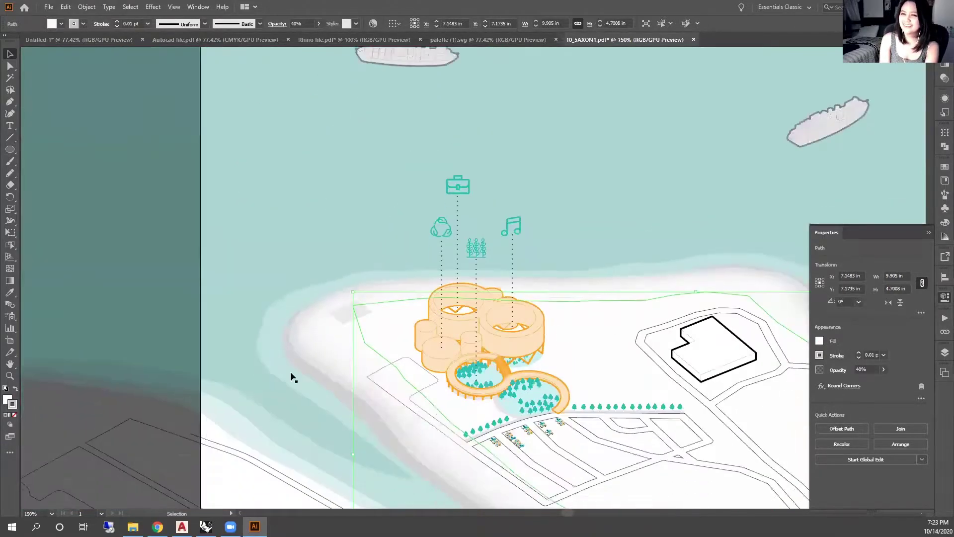
pyautogui.click(235, 466)
pyautogui.scroll(-2, 308, 349)
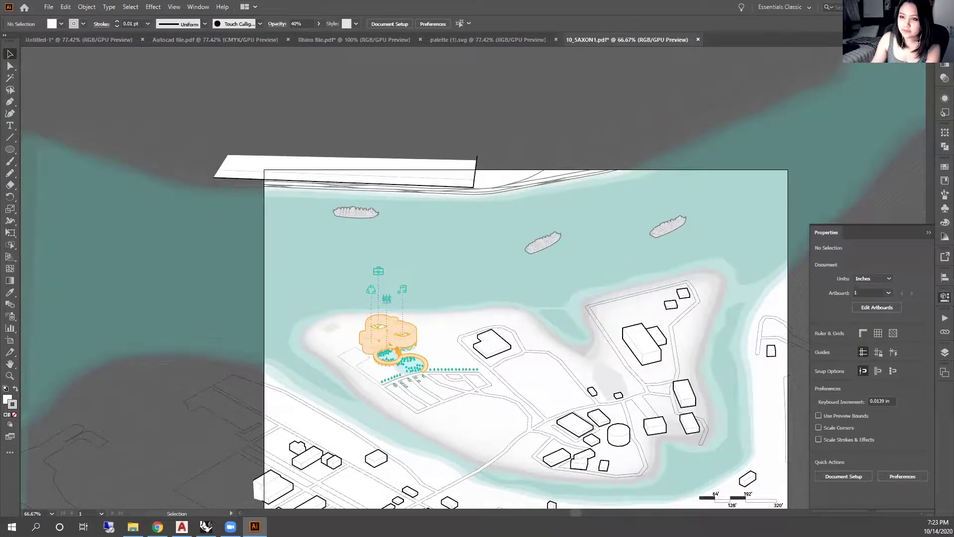
# Open the Plasticcycle.pdf icon sheet in Illustrator
pyautogui.hotkey('alt', 'Tab')
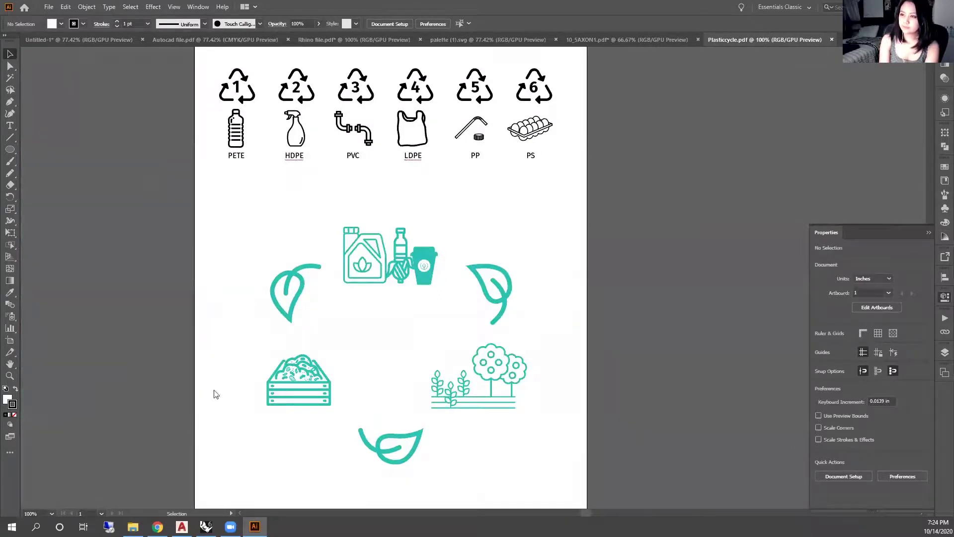
pyautogui.rightClick(148, 208)
pyautogui.click(697, 304)
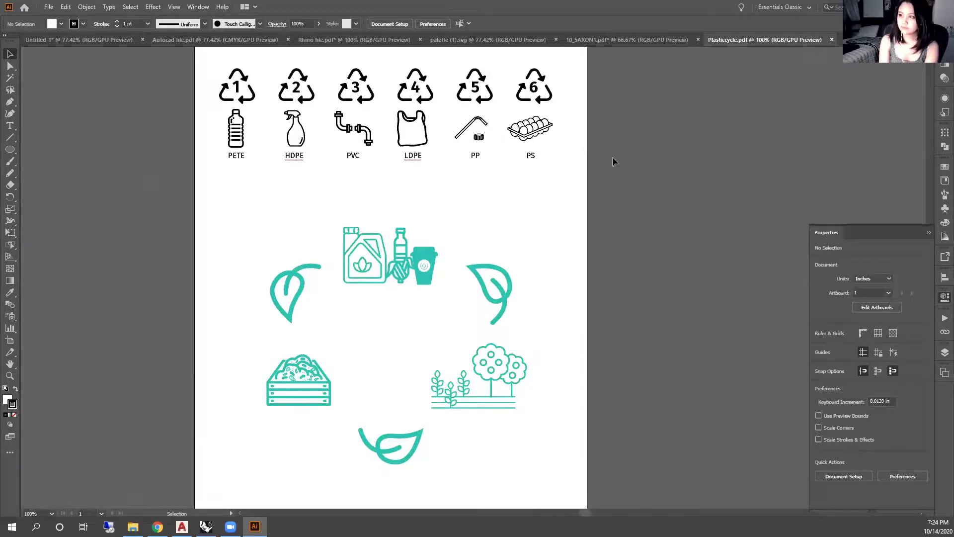
# Examine the numbered recycling symbols and plastic product icons, checking how the number 4 and its surrounding arrows are built
pyautogui.scroll(2, 422, 92)
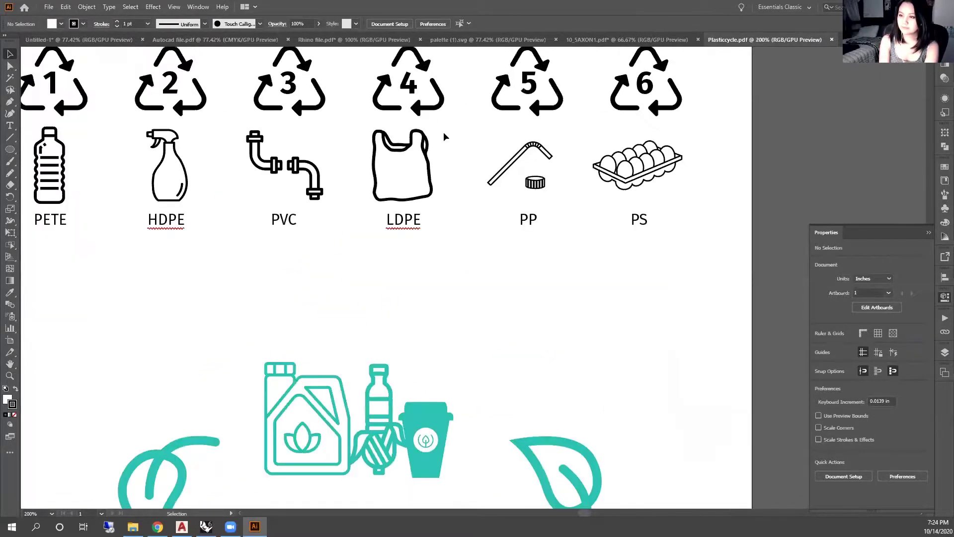
pyautogui.click(411, 89)
pyautogui.scroll(2, 466, 172)
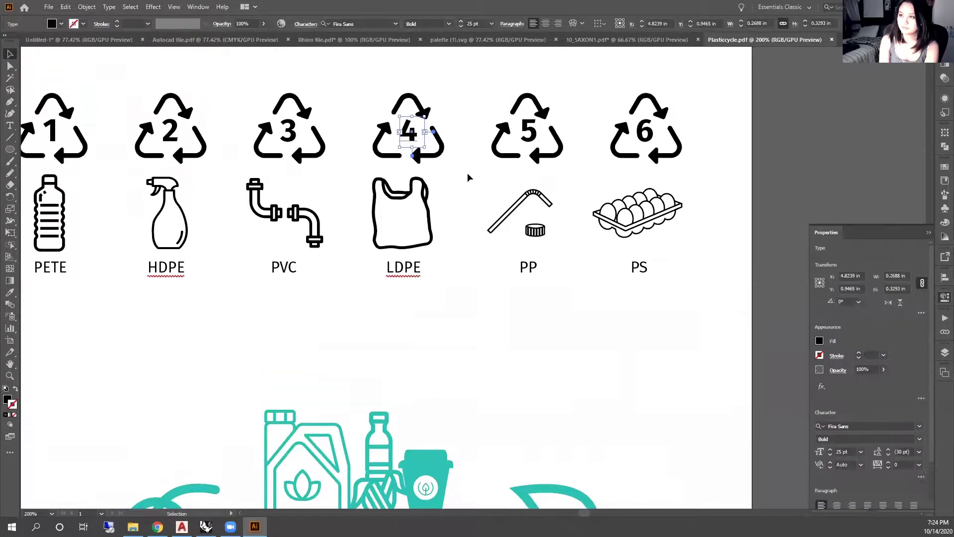
pyautogui.click(417, 112)
pyautogui.click(411, 141)
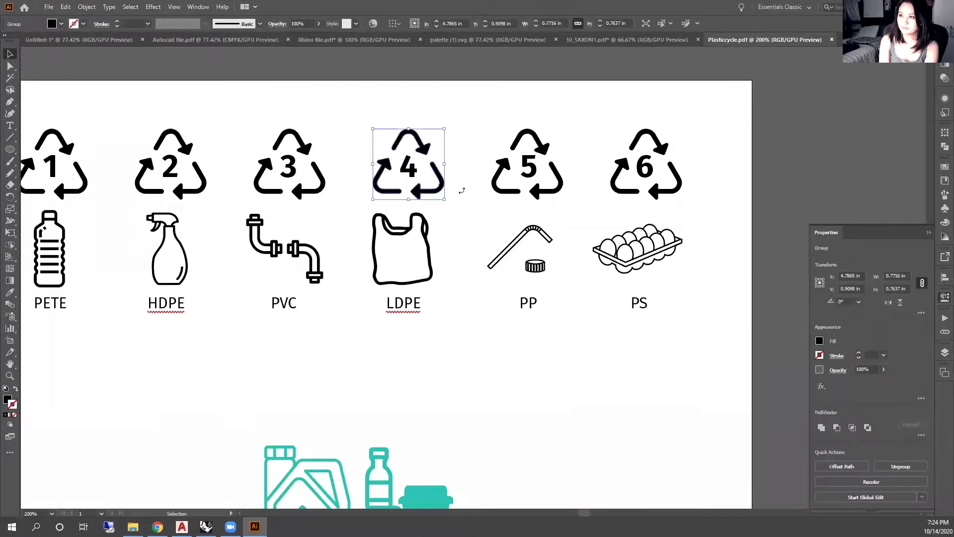
pyautogui.click(418, 176)
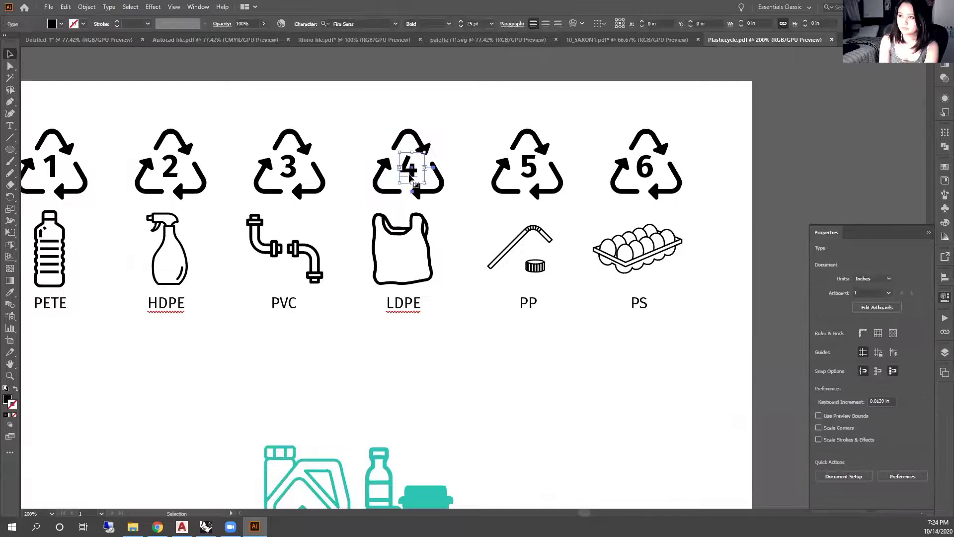
pyautogui.click(466, 96)
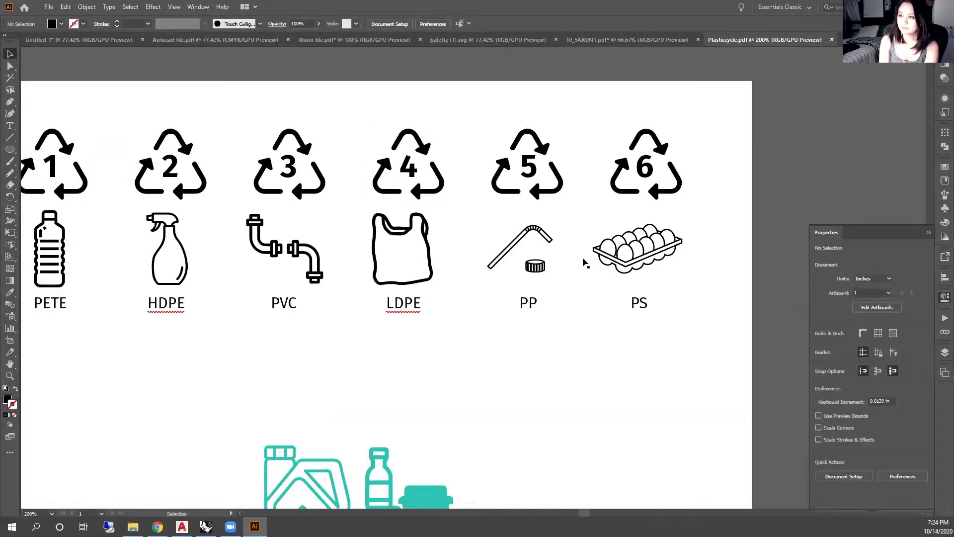
pyautogui.scroll(-1, 640, 244)
pyautogui.scroll(2, 139, 251)
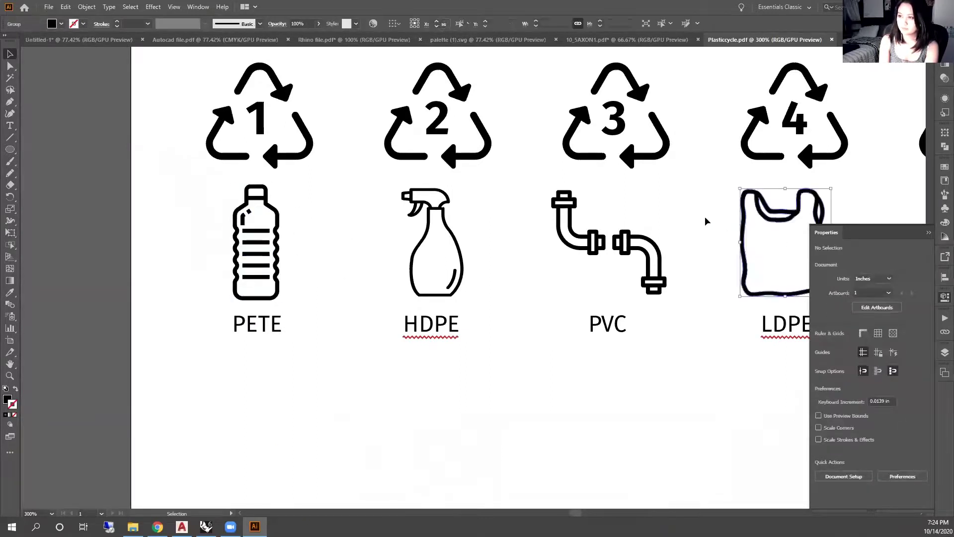
pyautogui.scroll(-2, 366, 241)
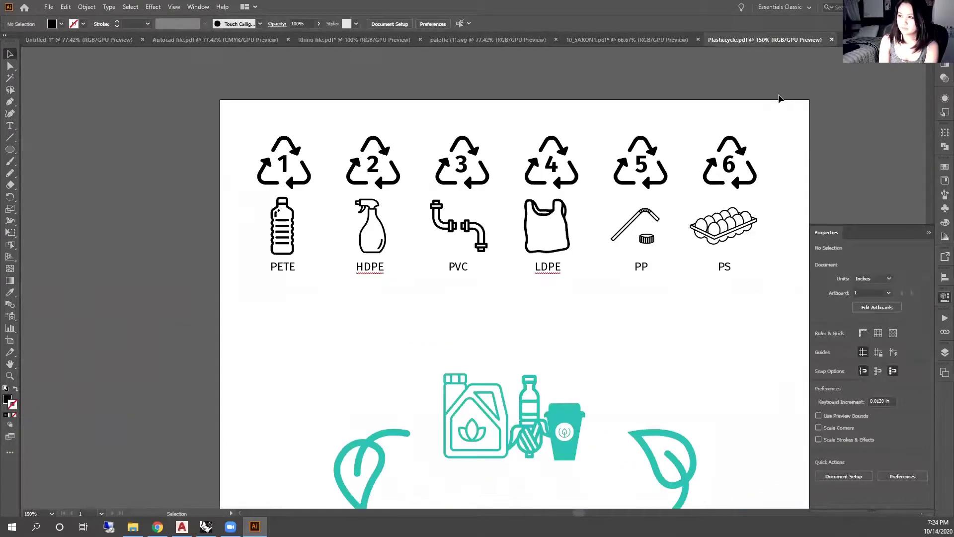
# Open axon invisible10_5.pdf and look over the semi-transparent orange building volumes with their dotted hidden lines
pyautogui.click(600, 38)
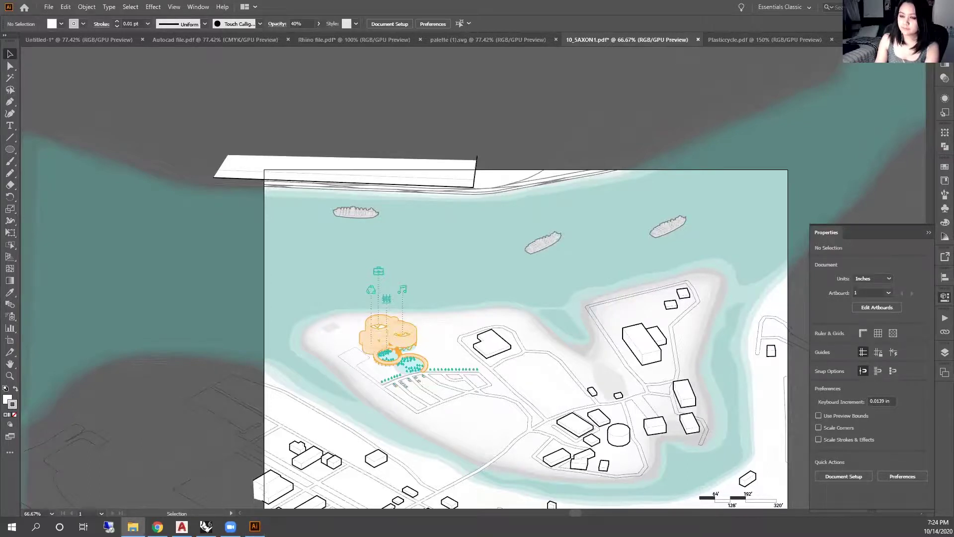
pyautogui.click(920, 7)
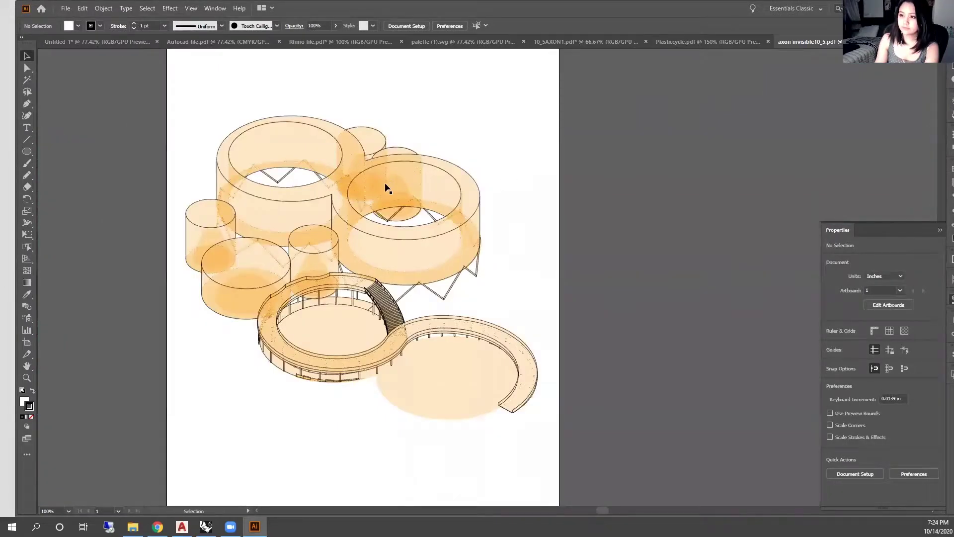
pyautogui.scroll(2, 385, 188)
pyautogui.scroll(1, 396, 177)
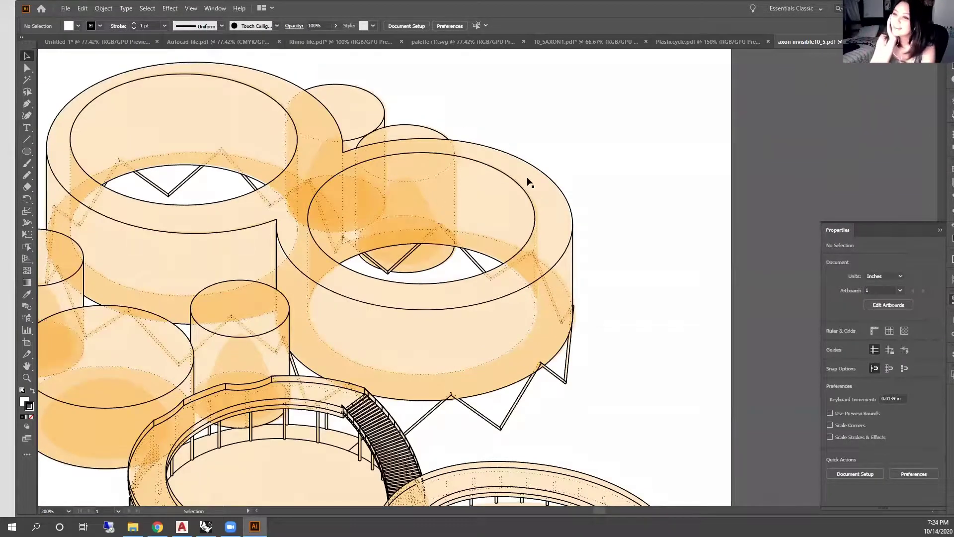
pyautogui.scroll(-1, 529, 183)
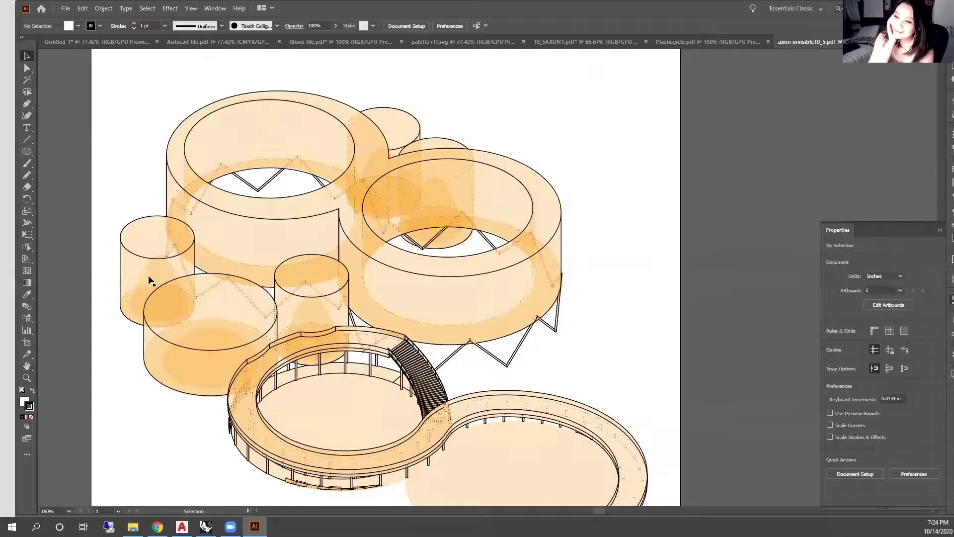
pyautogui.scroll(-1, 581, 293)
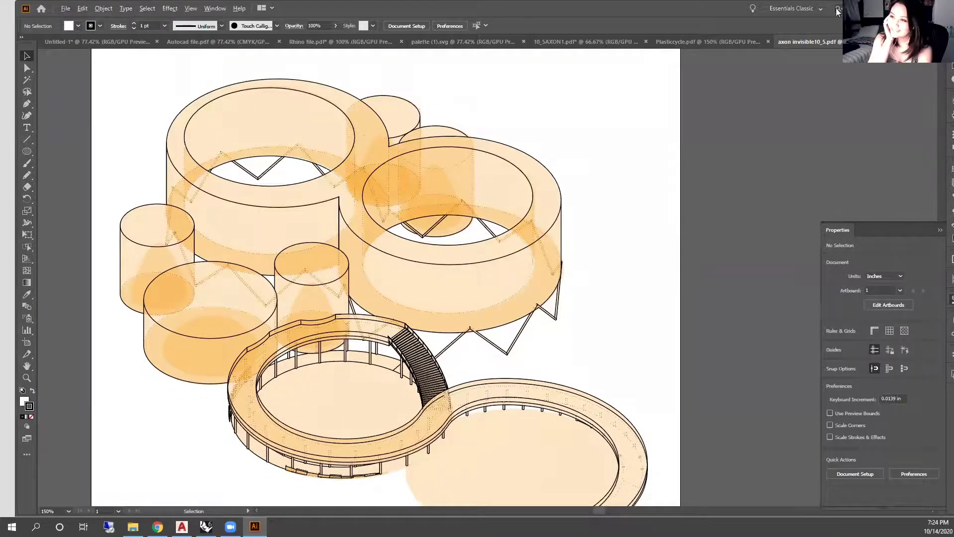
pyautogui.doubleClick(707, 8)
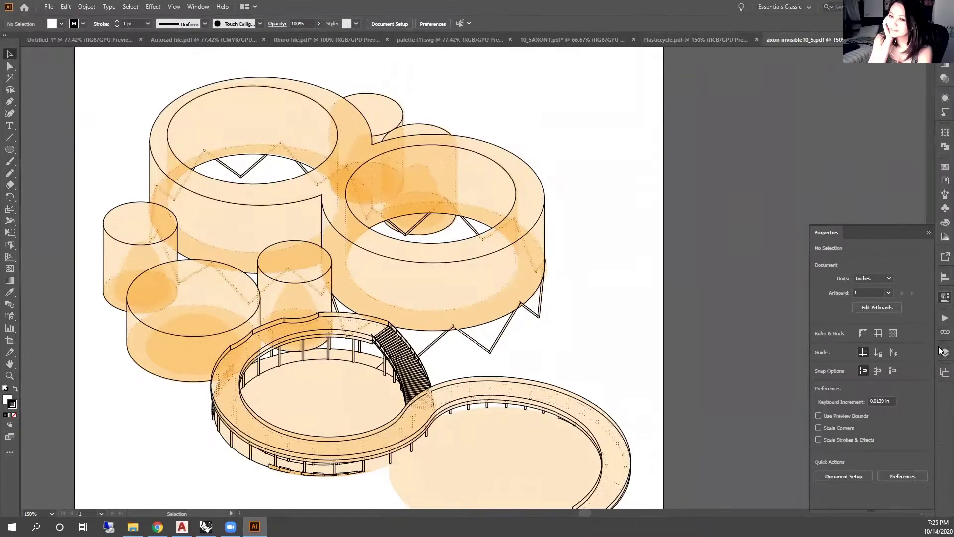
# Expand the transparency layer and toggle its back and sides sublayers off and on to see which fills they hold
pyautogui.click(944, 352)
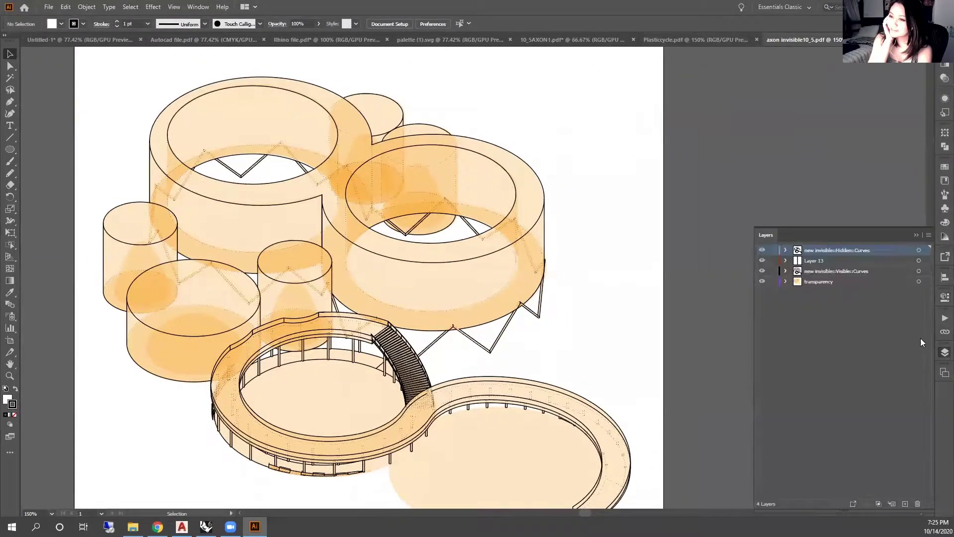
pyautogui.click(786, 282)
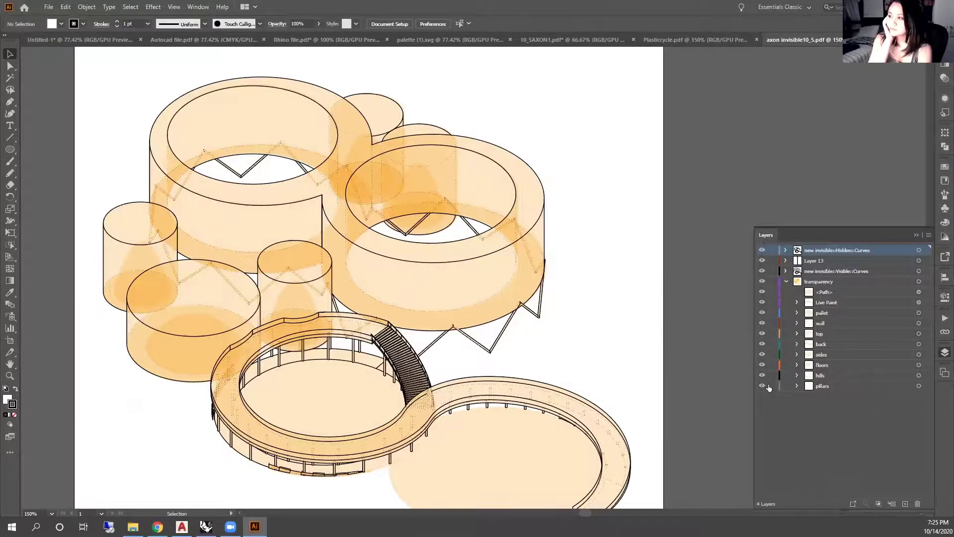
pyautogui.click(760, 344)
pyautogui.click(760, 342)
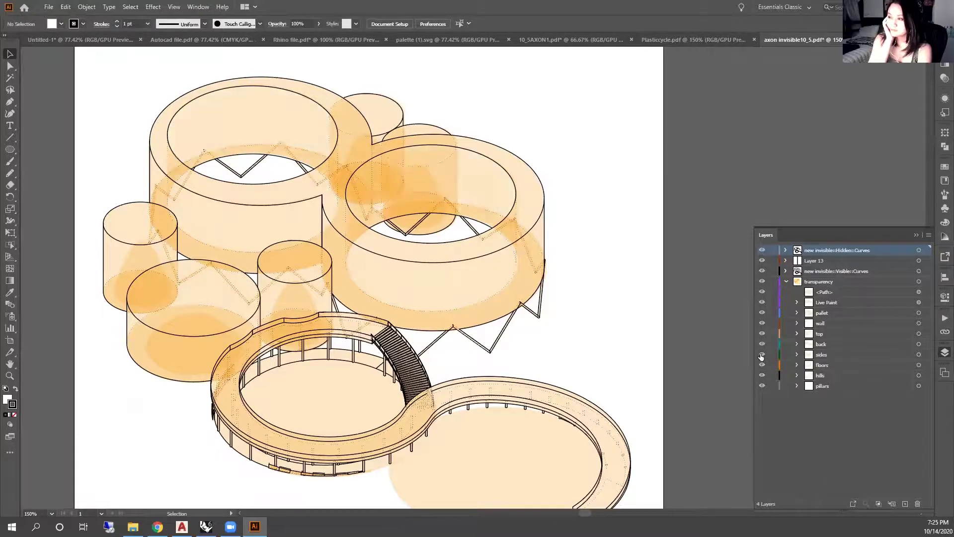
pyautogui.click(759, 355)
pyautogui.click(759, 354)
# Lock the hidden curves layer, Layer 13 and the visible curves layer, and inspect the overlapping transparent fills up close
pyautogui.moveTo(772, 250); pyautogui.dragTo(772, 271)
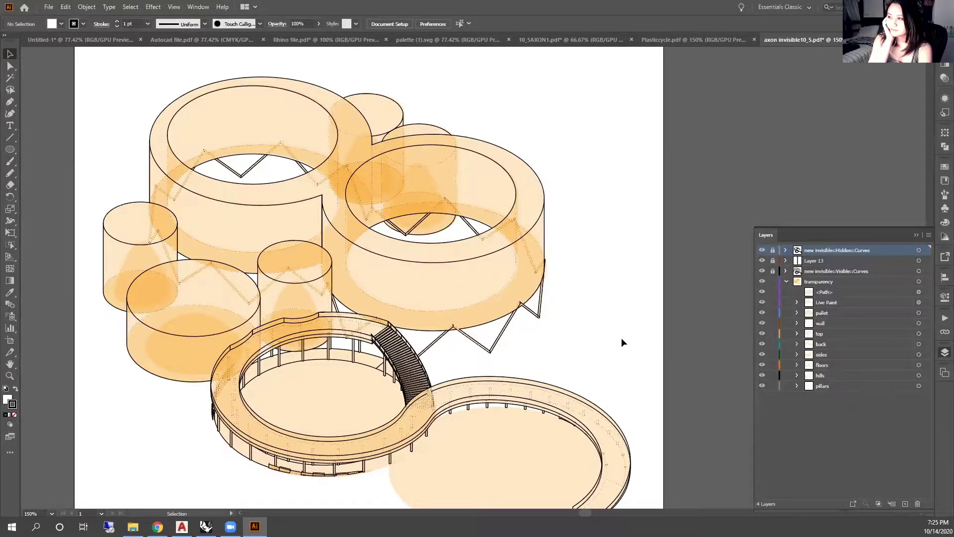
pyautogui.scroll(4, 316, 232)
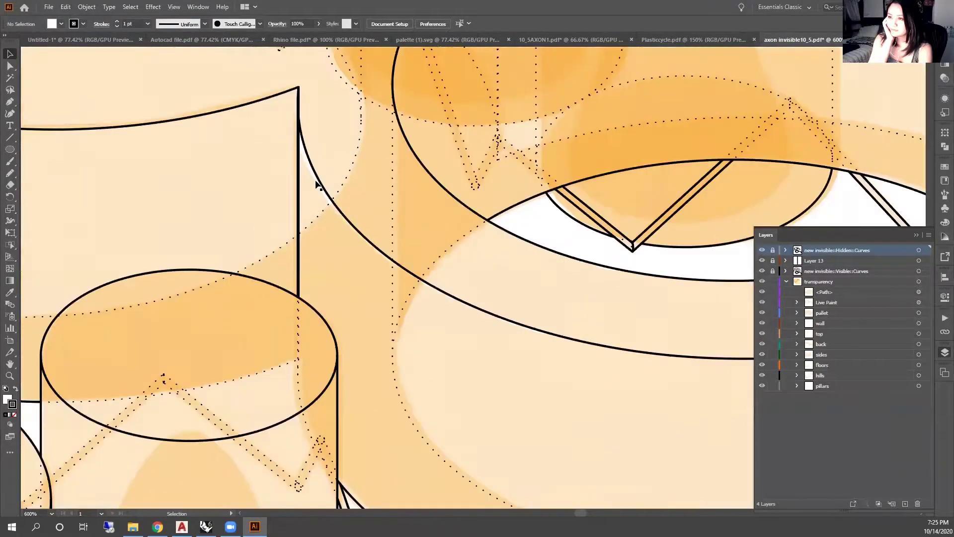
pyautogui.scroll(-1, 318, 185)
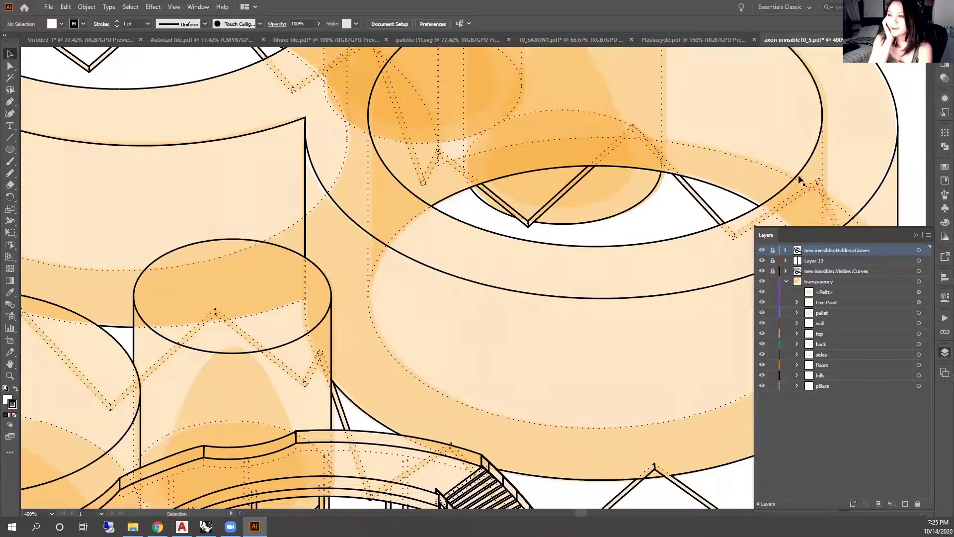
pyautogui.scroll(-3, 517, 253)
pyautogui.scroll(-1, 547, 277)
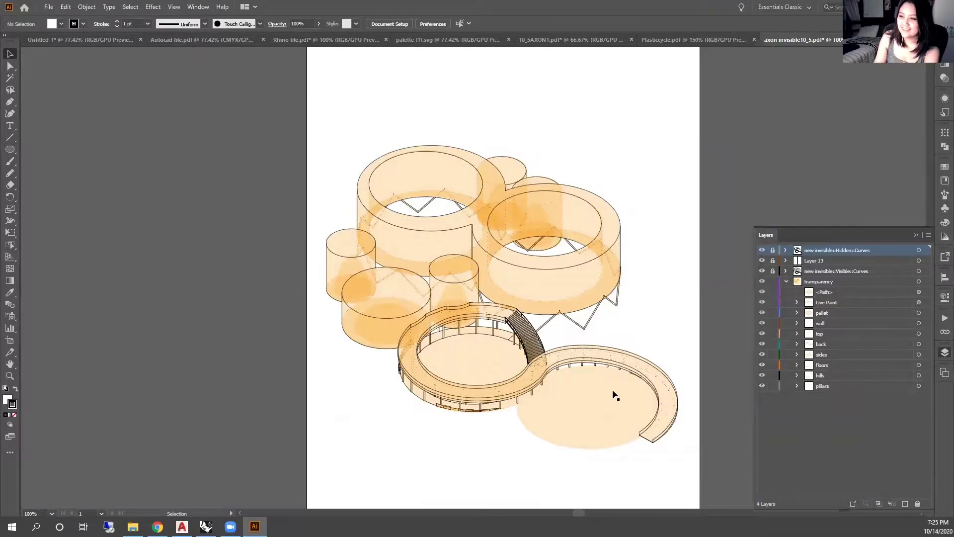
# Check the opacity of the side fill on the large ring above the pillars, leaving nothing selected
pyautogui.click(608, 268)
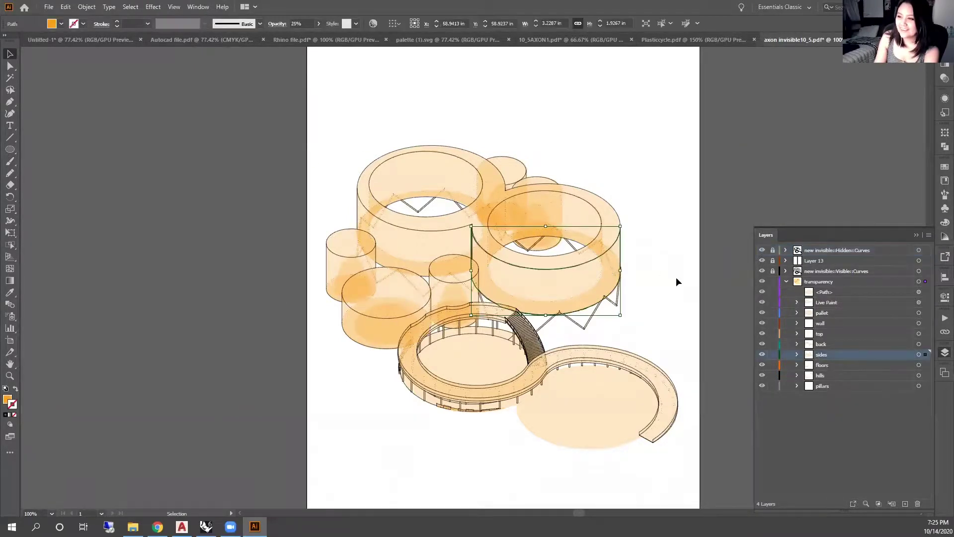
pyautogui.click(944, 297)
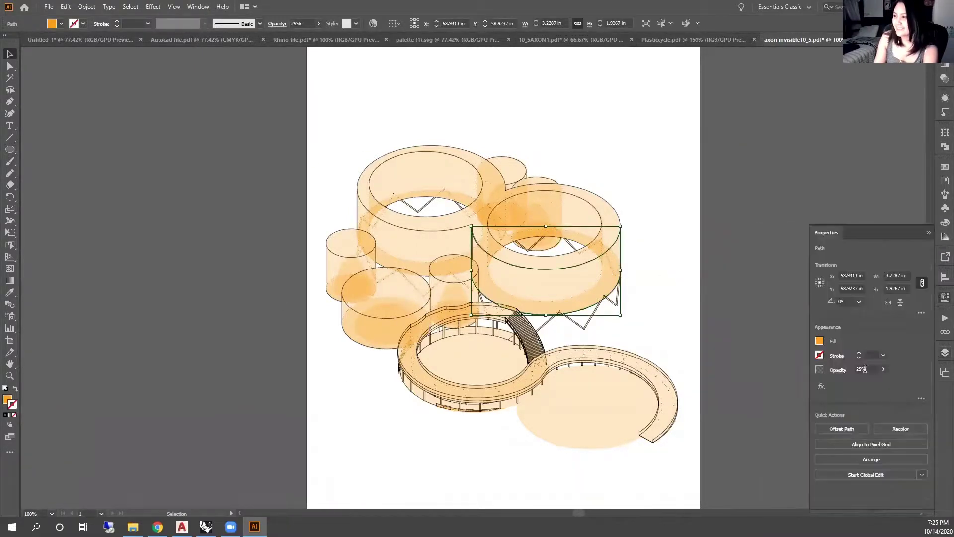
pyautogui.click(701, 274)
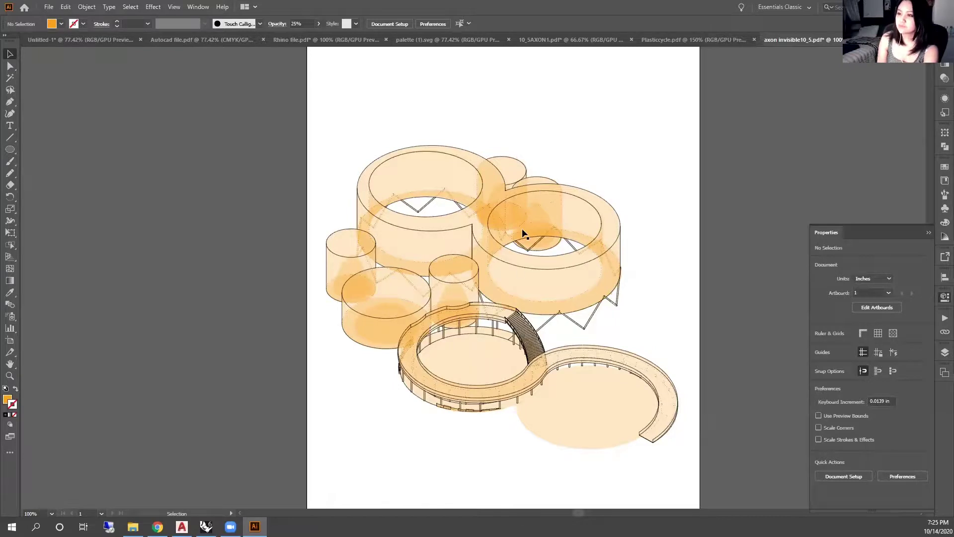
# Return to palette (1).svg, select its five color blocks and show that document's swatches
pyautogui.click(490, 40)
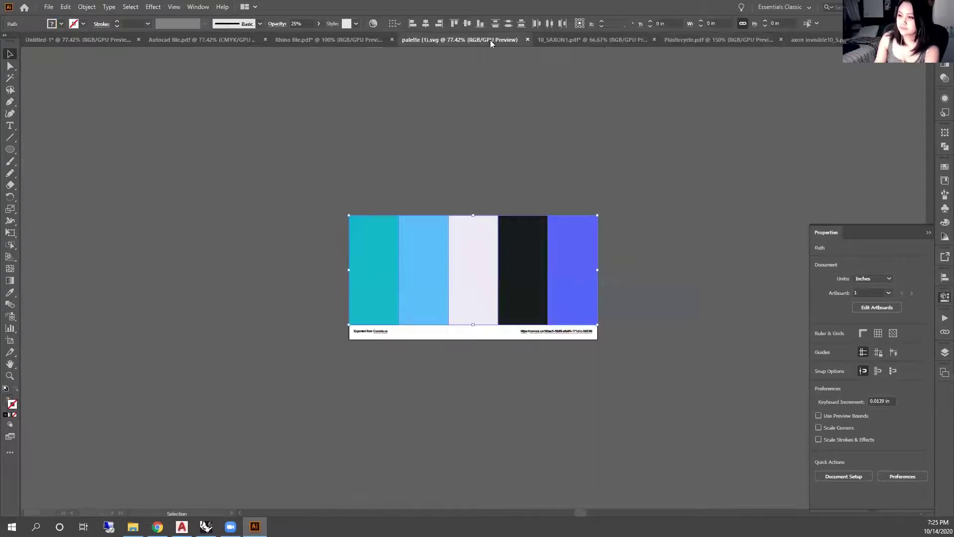
pyautogui.click(575, 44)
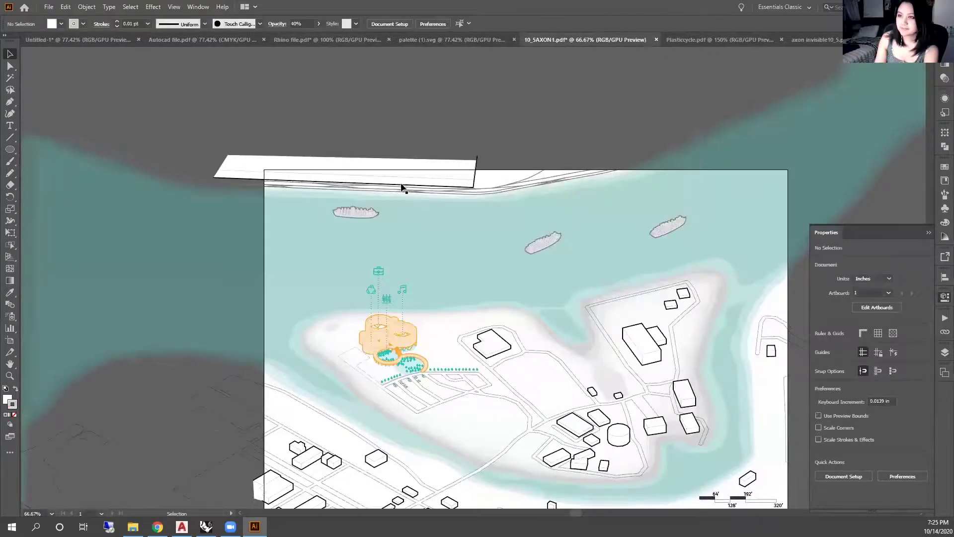
pyautogui.click(415, 41)
pyautogui.click(696, 303)
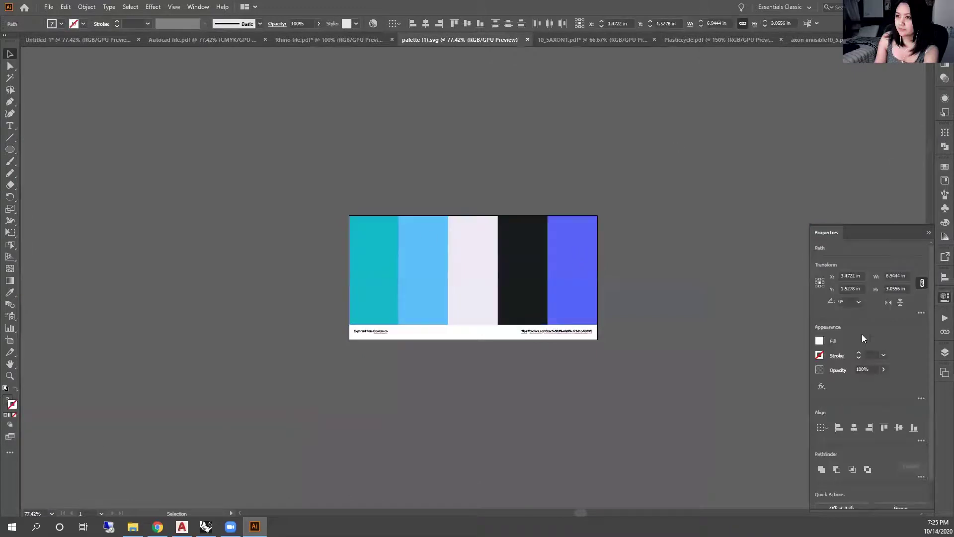
pyautogui.click(929, 232)
pyautogui.moveTo(672, 263); pyautogui.dragTo(297, 273)
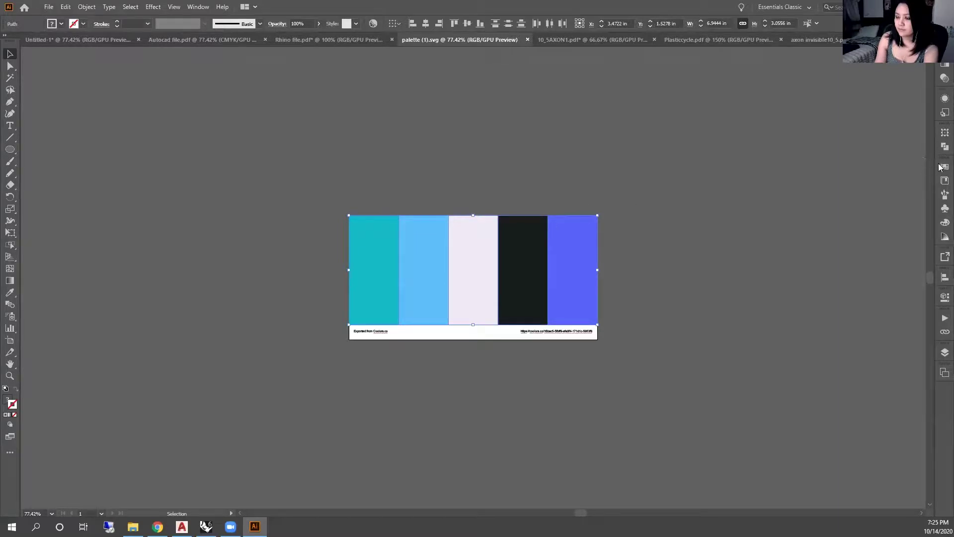
pyautogui.scroll(2, 441, 256)
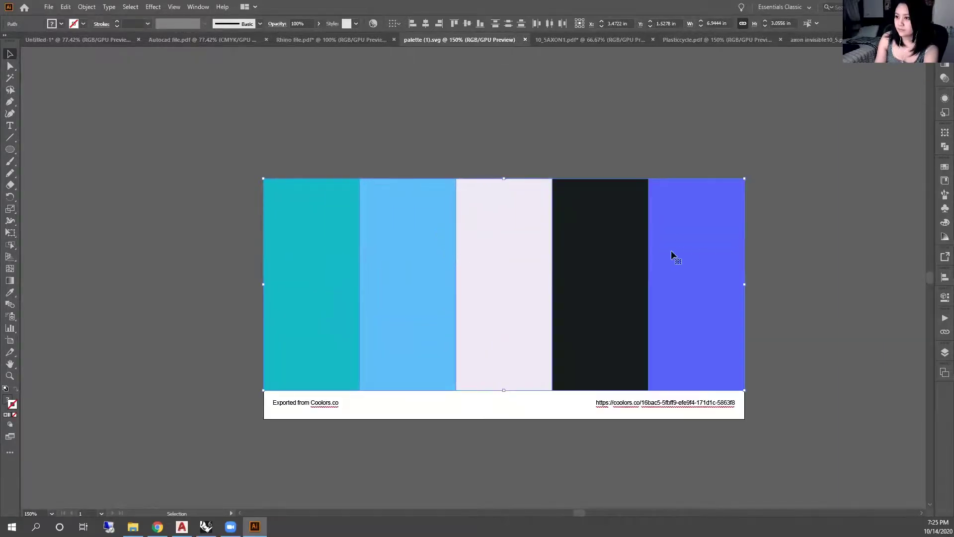
pyautogui.click(944, 167)
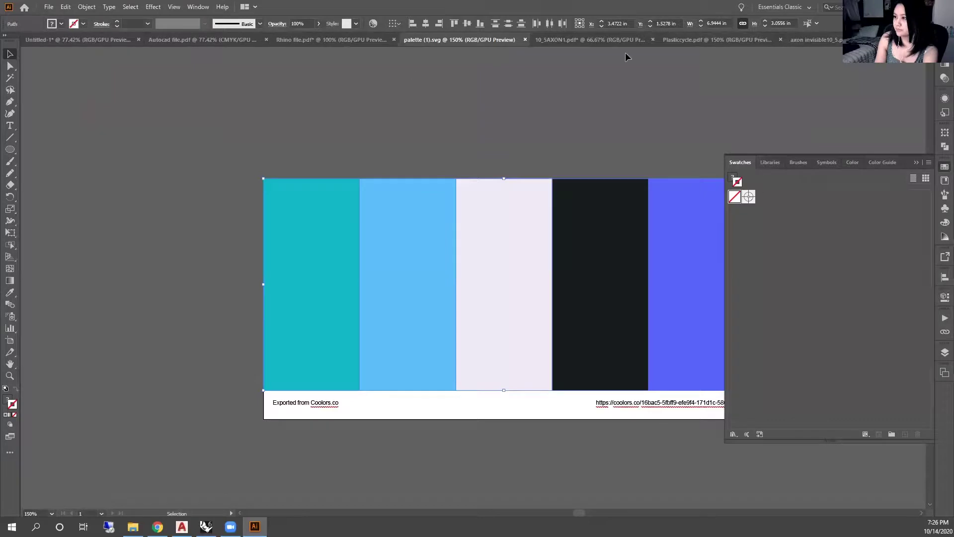
# Switch to Rhino file.pdf and create a new swatch color group named Color swatch
pyautogui.click(576, 39)
pyautogui.click(279, 40)
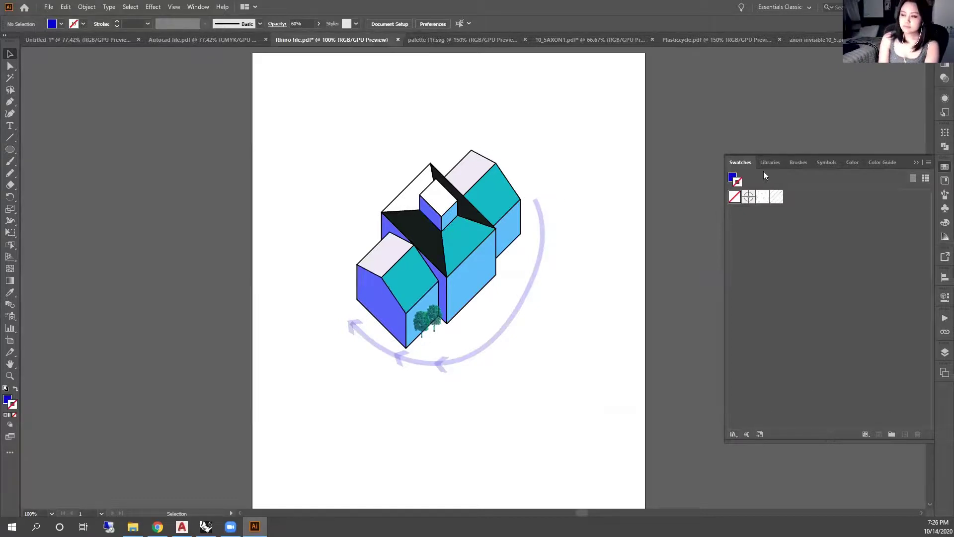
pyautogui.click(732, 435)
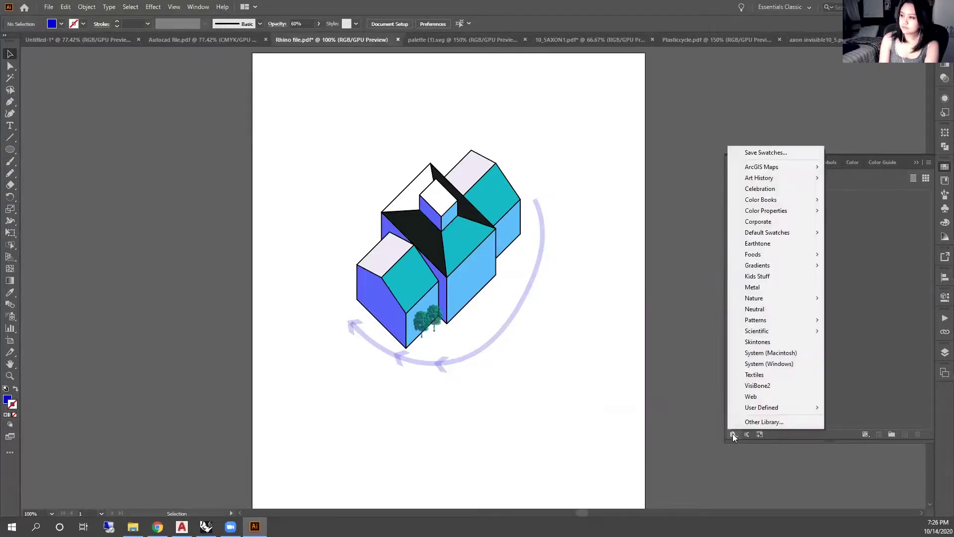
pyautogui.click(837, 385)
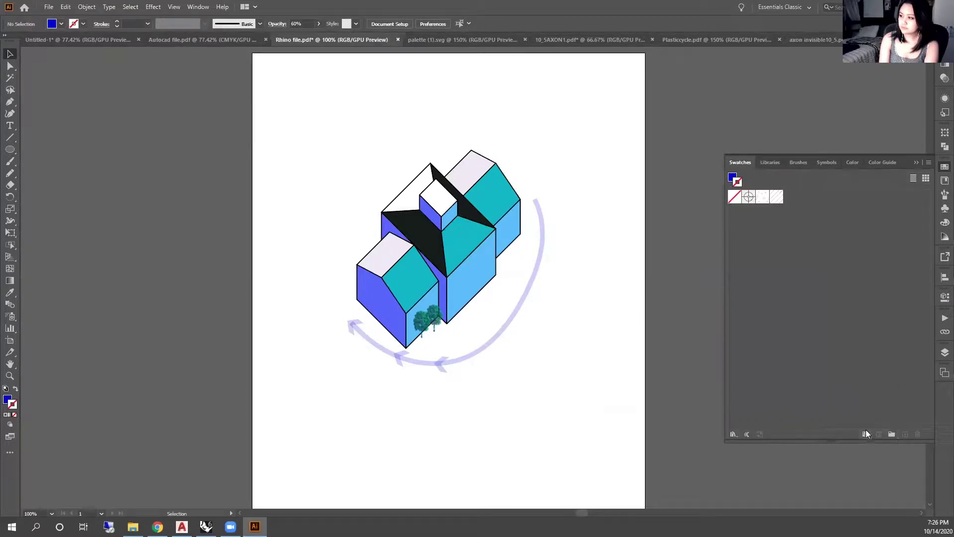
pyautogui.click(891, 434)
pyautogui.press('BackSpace')
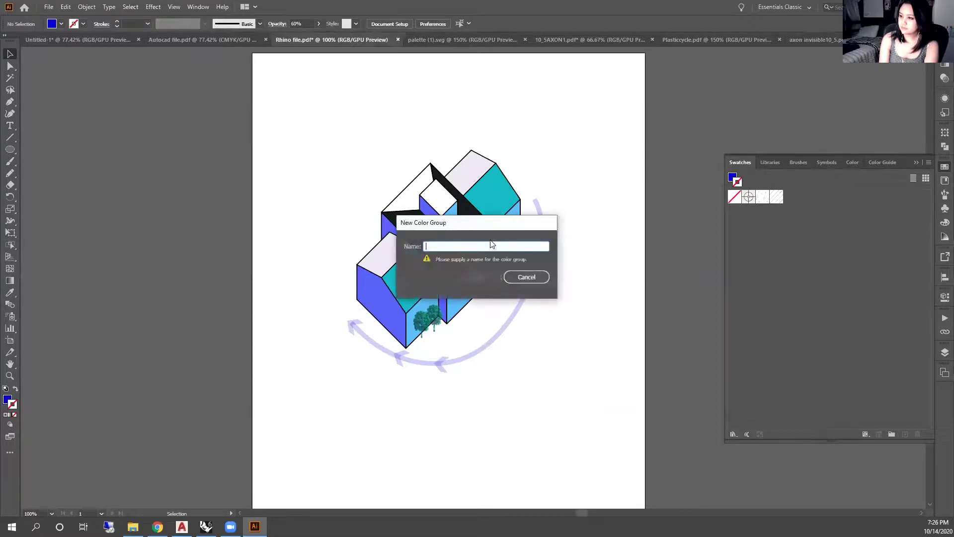
pyautogui.write('Co')
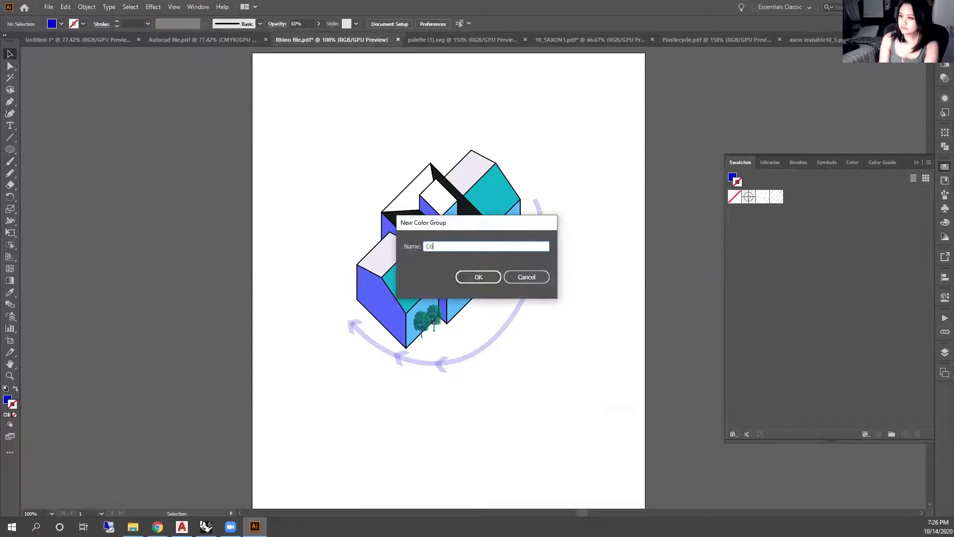
pyautogui.write('lor swatch')
pyautogui.press('Return')
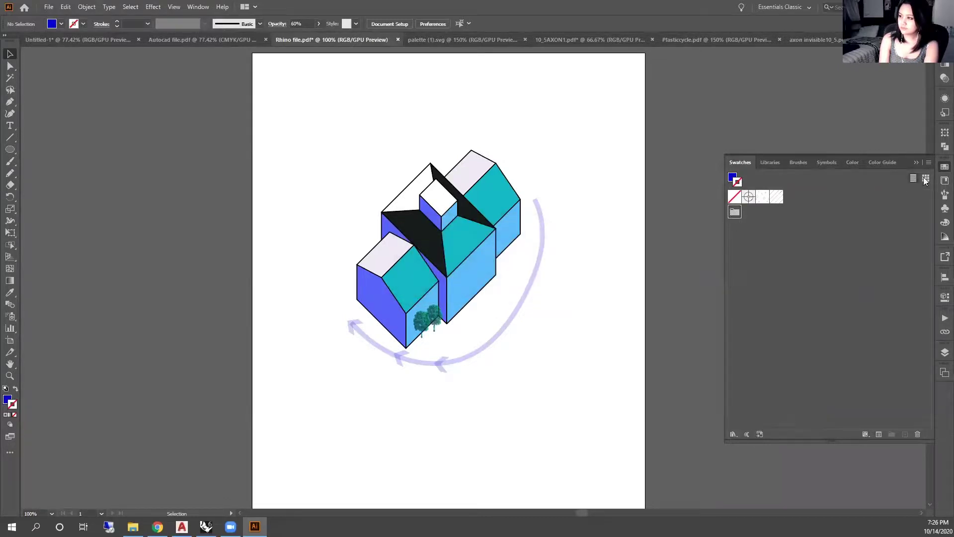
# Try to add the drawing's used colors to the swatches, and display the swatches as small thumbnails
pyautogui.click(928, 163)
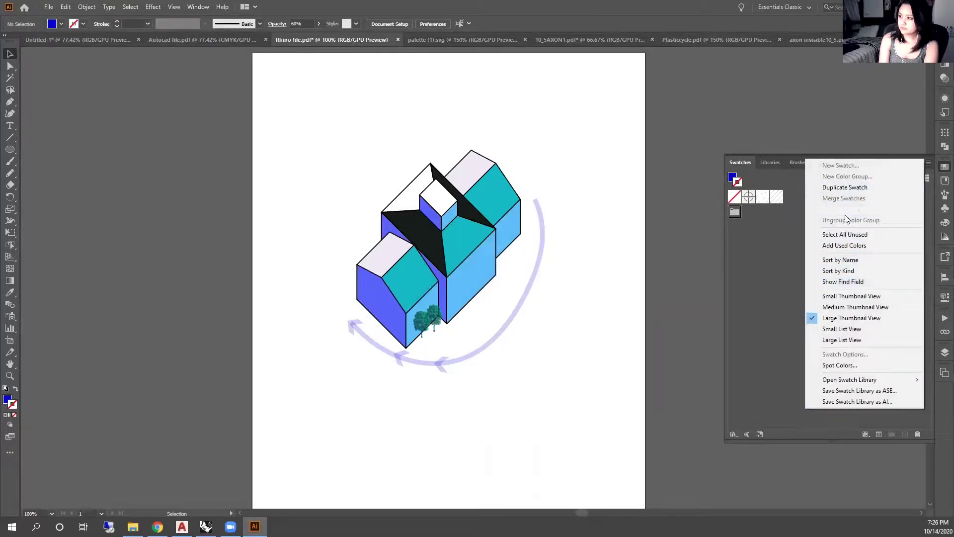
pyautogui.click(846, 245)
pyautogui.click(929, 163)
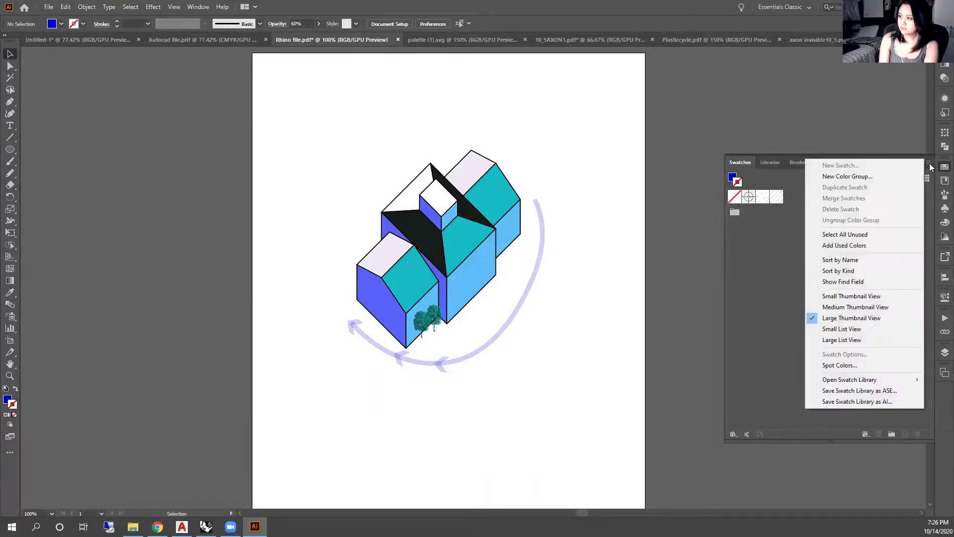
pyautogui.click(776, 221)
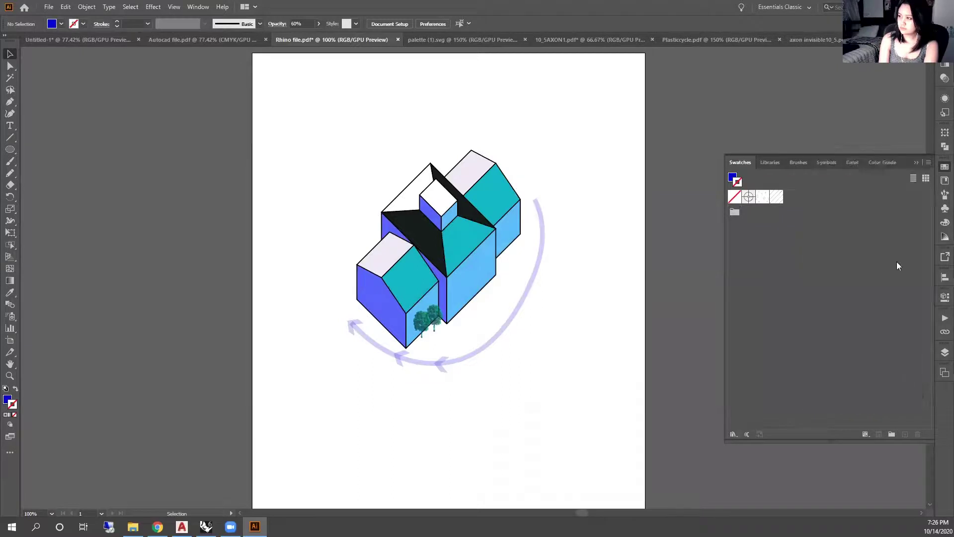
pyautogui.click(926, 179)
pyautogui.click(927, 164)
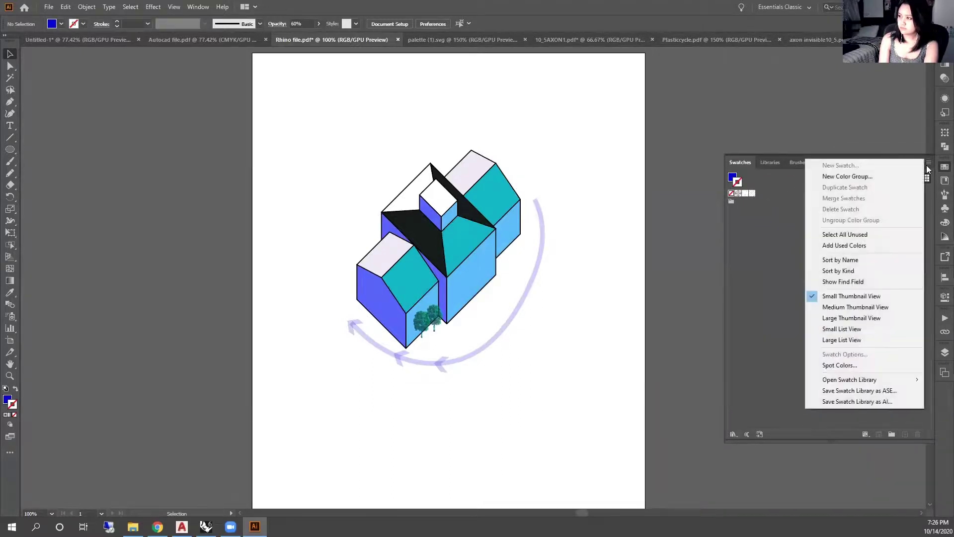
pyautogui.click(789, 203)
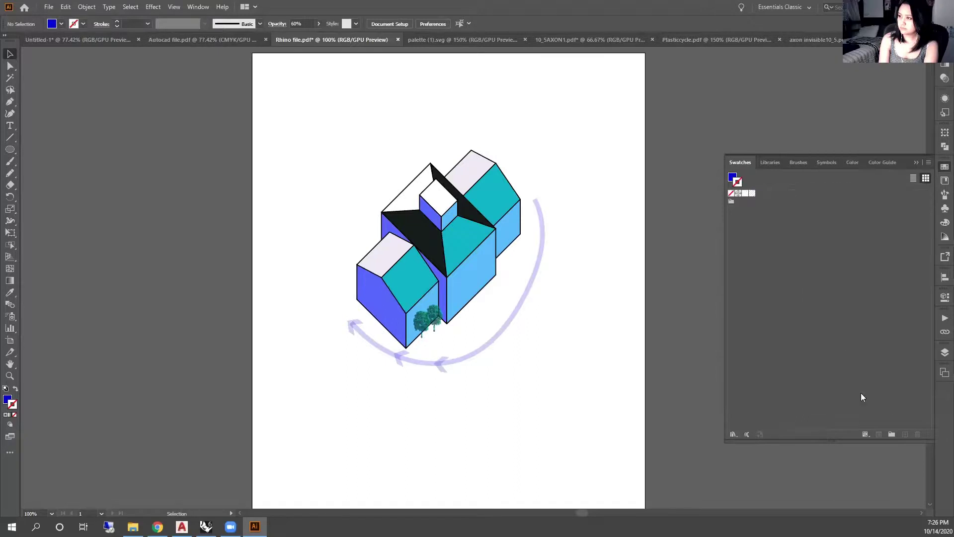
# Show all swatches, apply the registration swatch to the stroke, and look through the swatch commands for creating a new swatch
pyautogui.click(866, 434)
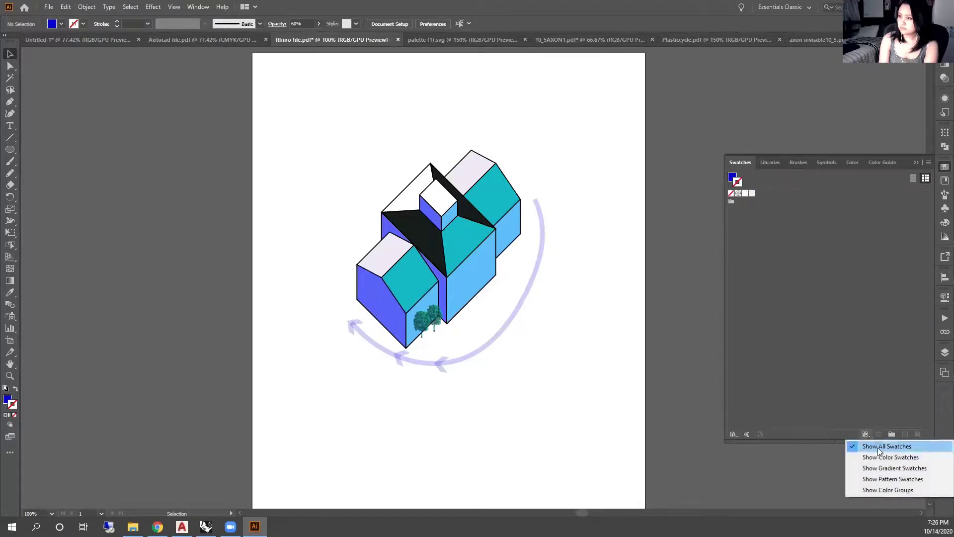
pyautogui.click(878, 446)
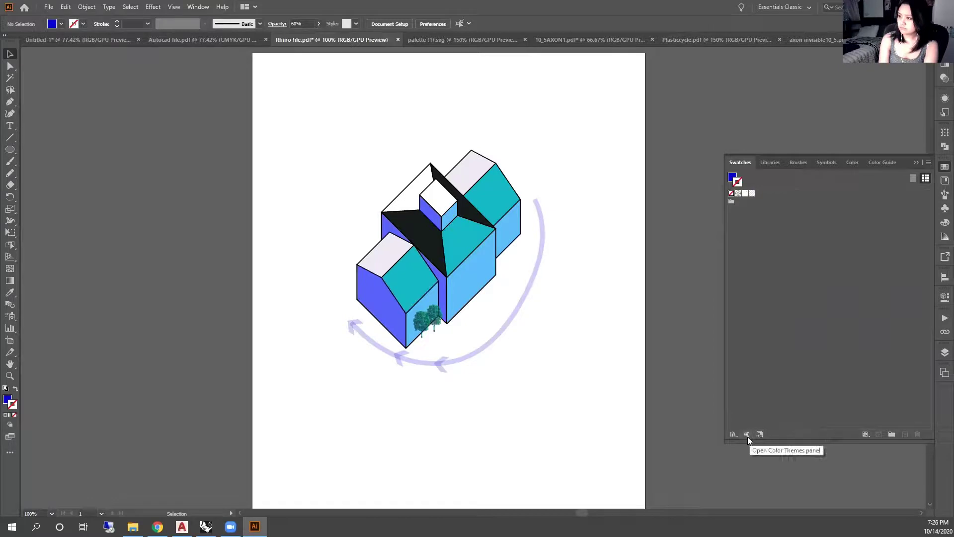
pyautogui.click(928, 162)
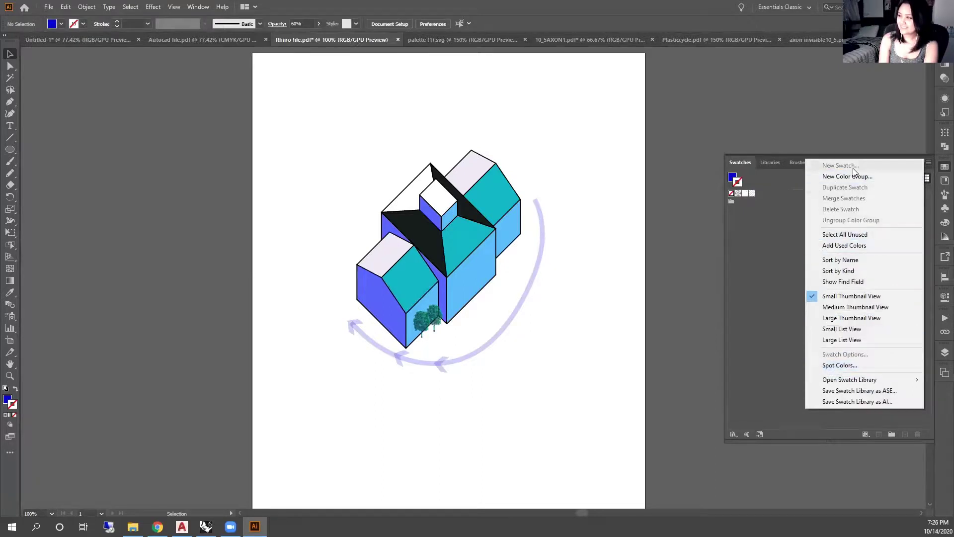
pyautogui.click(748, 216)
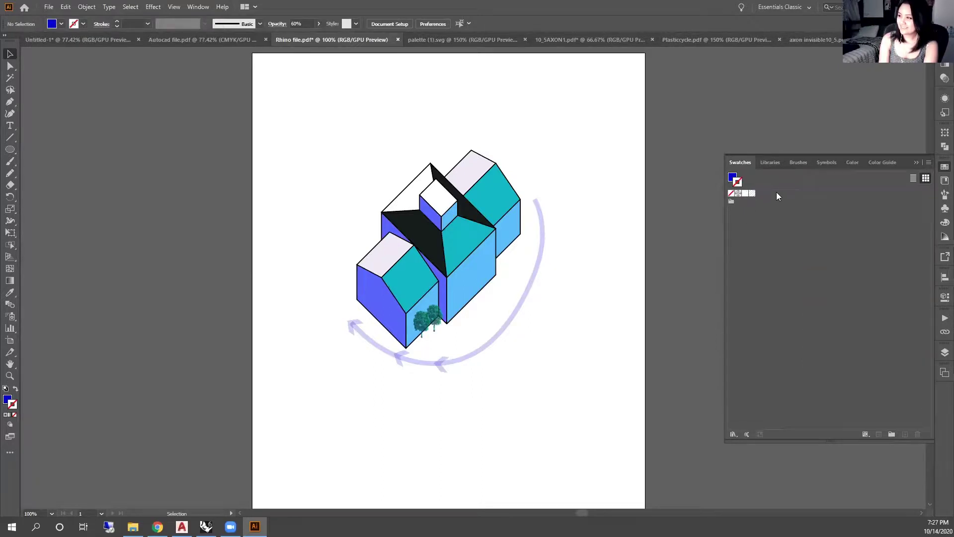
pyautogui.click(738, 193)
pyautogui.click(851, 193)
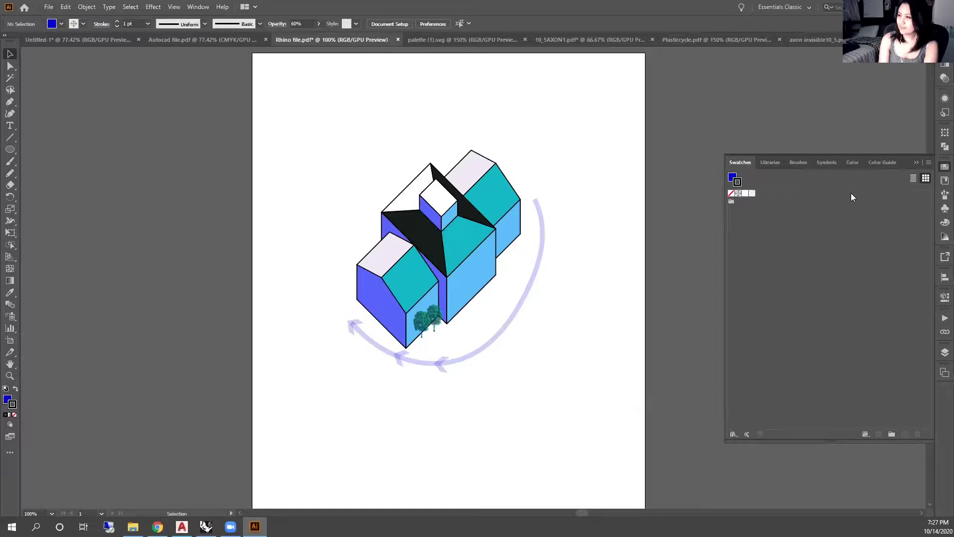
pyautogui.click(929, 162)
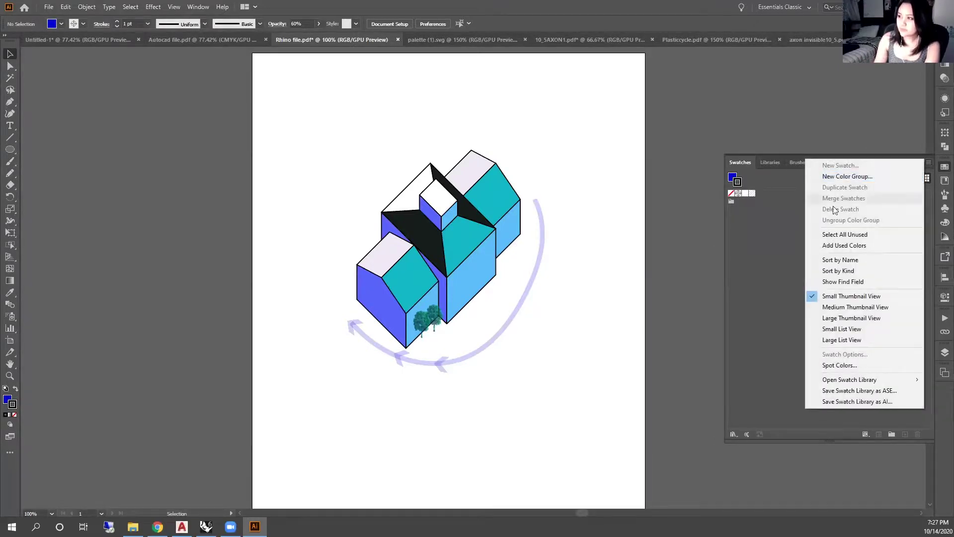
pyautogui.click(767, 222)
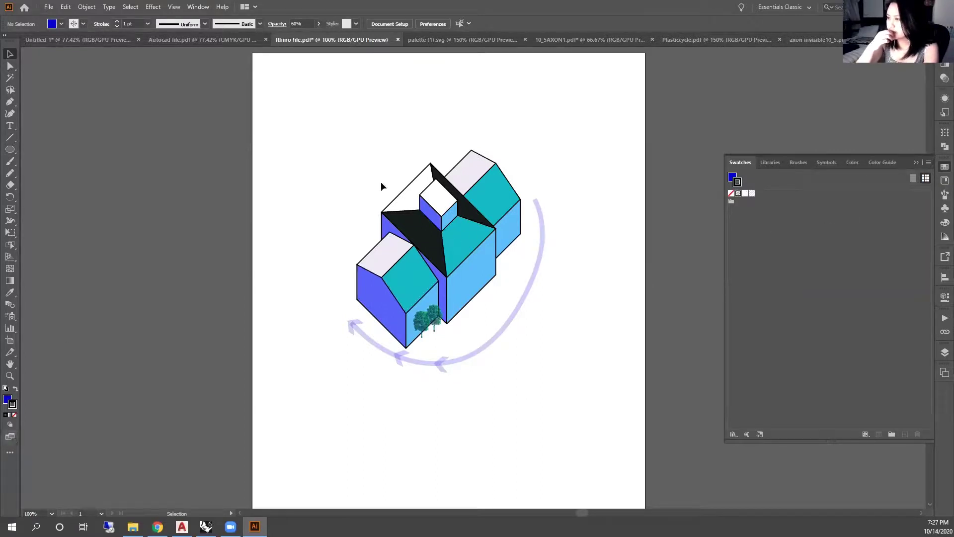
# Unlock the Axon outline and Axon fill layers, select the building's Live Paint fill to inspect it, and lock both layers again
pyautogui.click(945, 352)
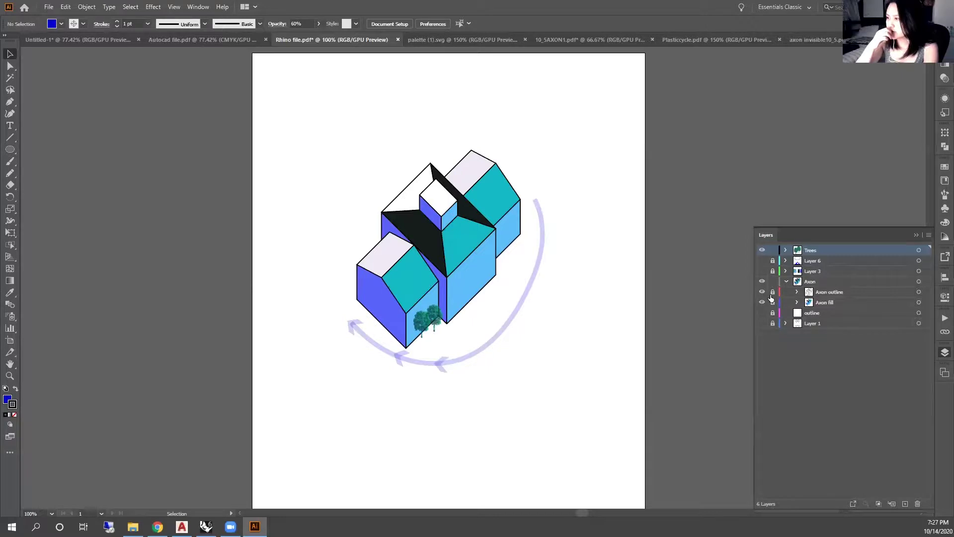
pyautogui.click(772, 292)
pyautogui.click(772, 303)
pyautogui.click(473, 263)
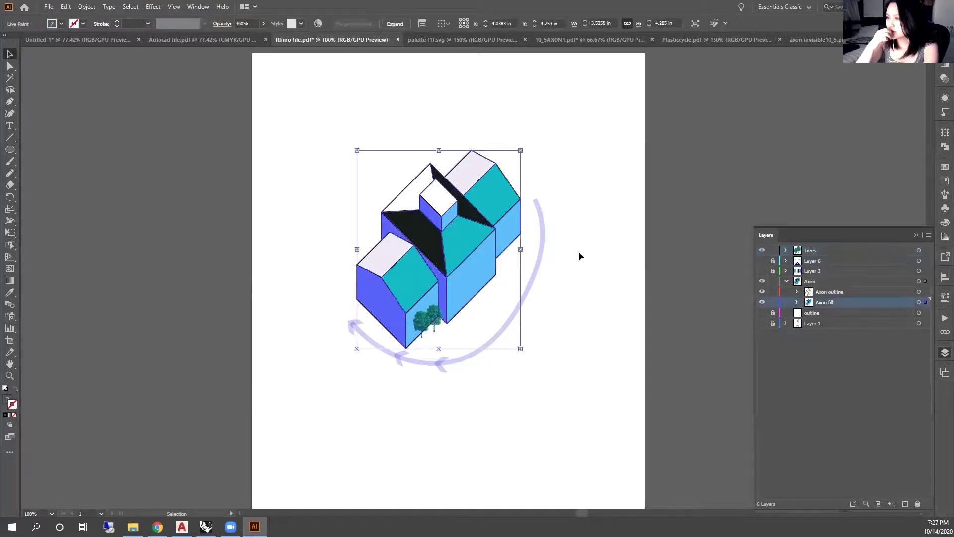
pyautogui.click(773, 292)
pyautogui.click(582, 291)
pyautogui.click(474, 272)
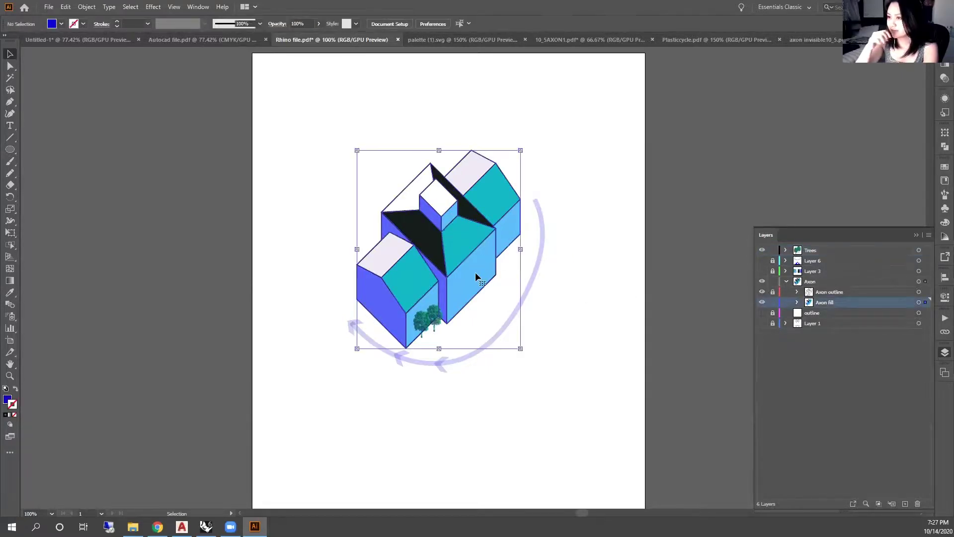
pyautogui.click(772, 303)
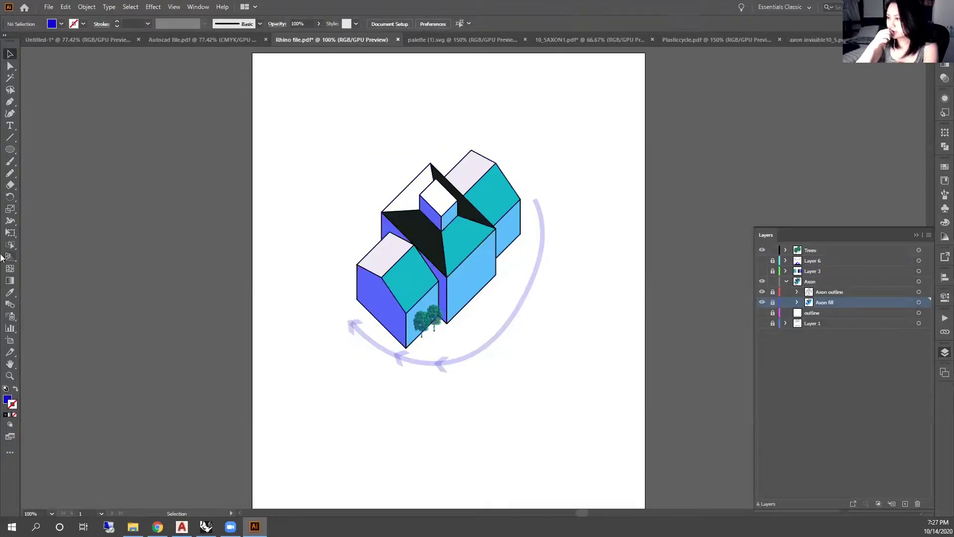
# Show and unlock Layer 3, and select the pale lavender color block beside the artboard
pyautogui.scroll(-2, 264, 300)
pyautogui.scroll(-3, 276, 284)
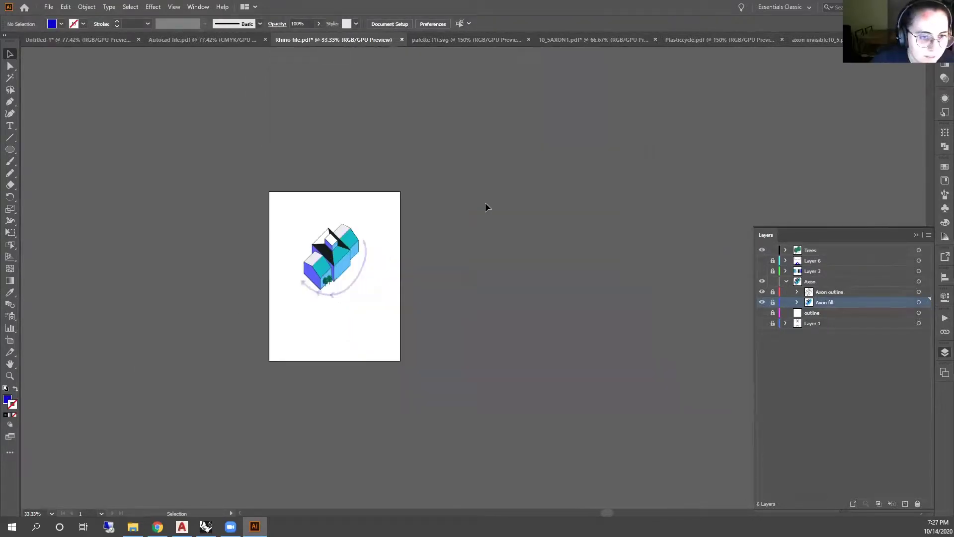
pyautogui.click(762, 271)
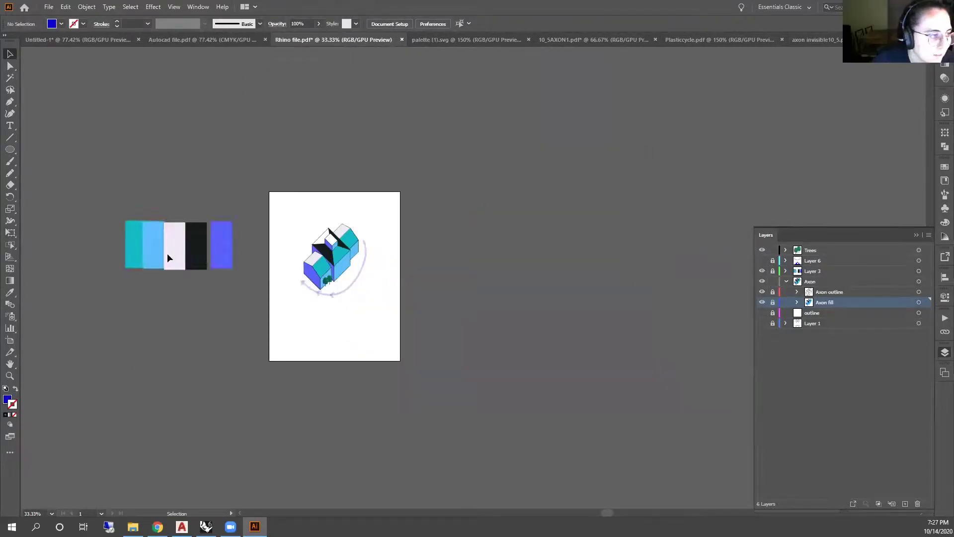
pyautogui.click(773, 271)
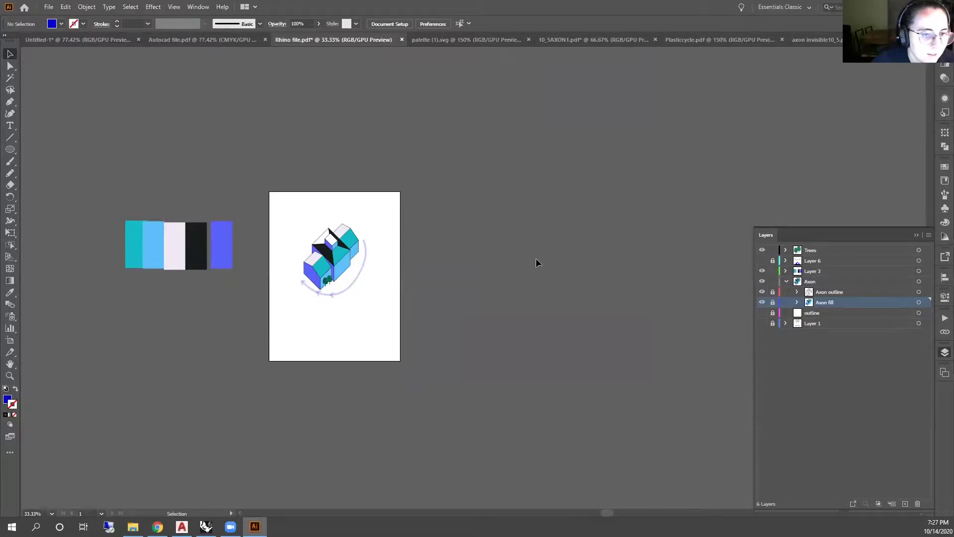
pyautogui.click(172, 257)
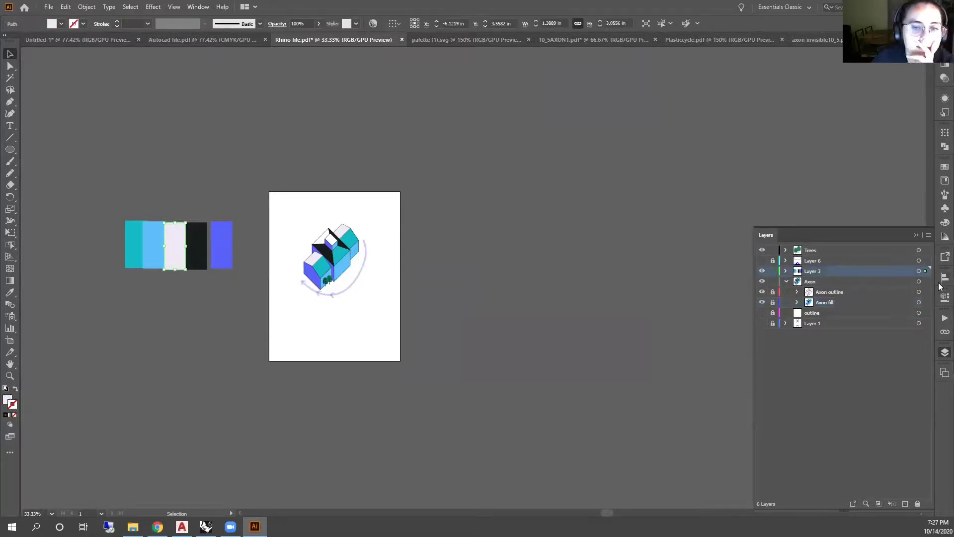
# Look through the swatch commands and the list of available swatch libraries
pyautogui.click(944, 170)
pyautogui.click(927, 163)
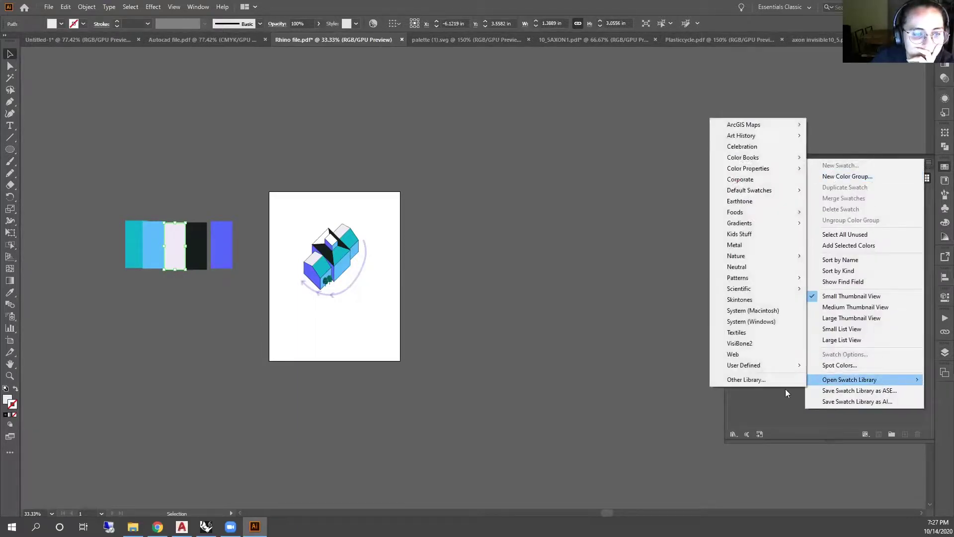
pyautogui.click(775, 395)
# Add the selected pale lavender color block to the library
pyautogui.rightClick(175, 254)
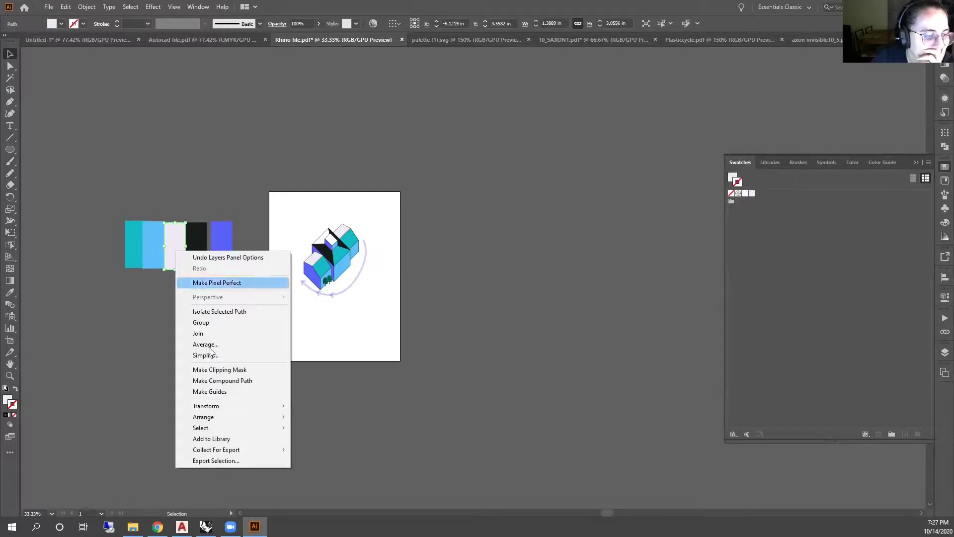
pyautogui.moveTo(263, 449)
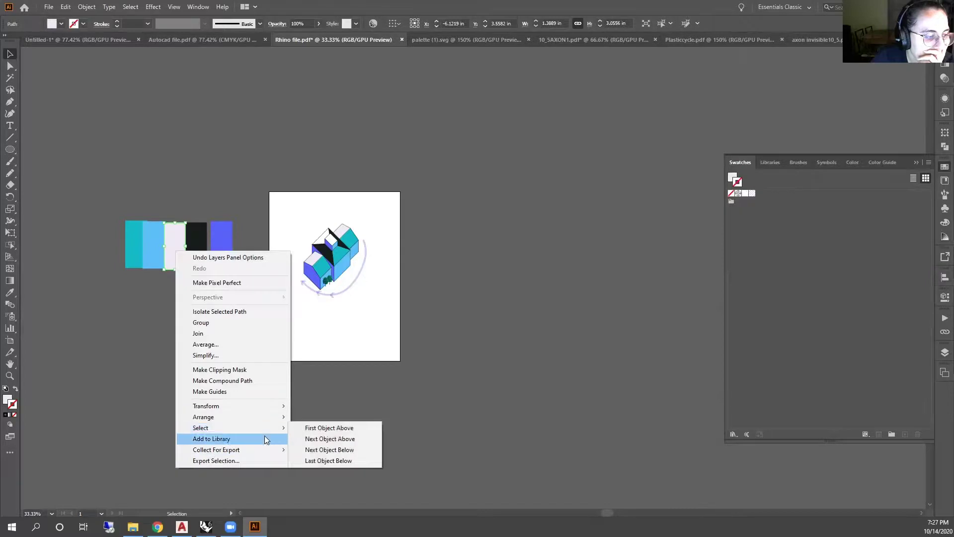
pyautogui.click(265, 439)
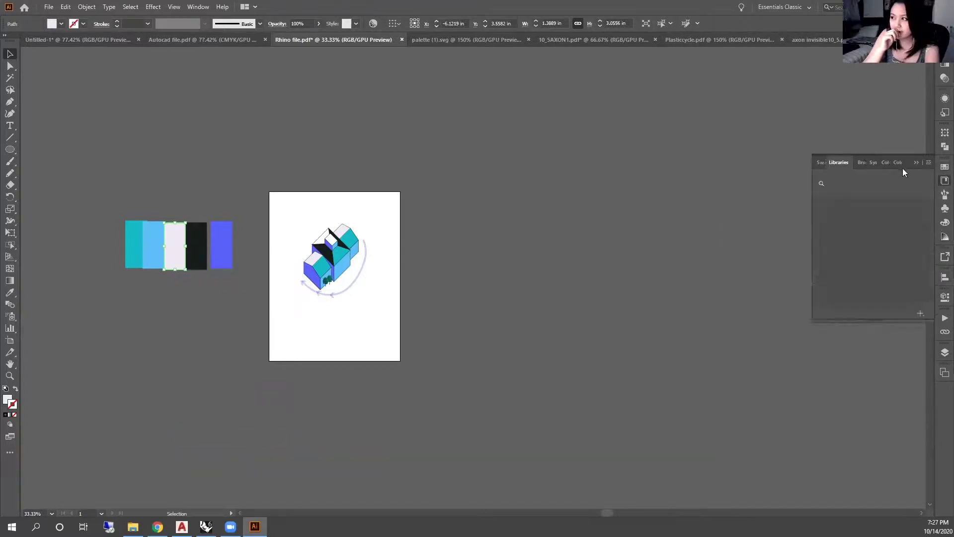
# Return to the swatches and check their commands again for a way to create a new swatch
pyautogui.click(917, 163)
pyautogui.click(944, 167)
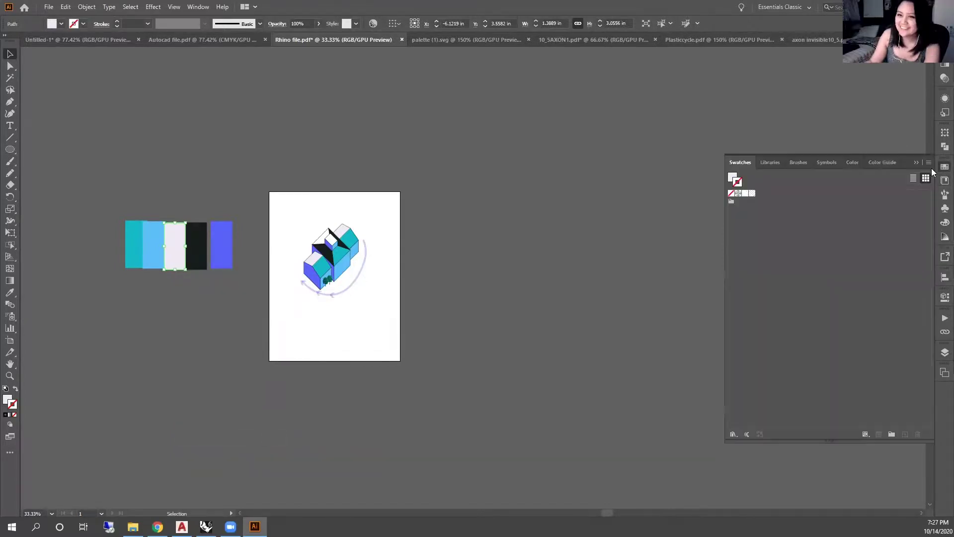
pyautogui.click(928, 163)
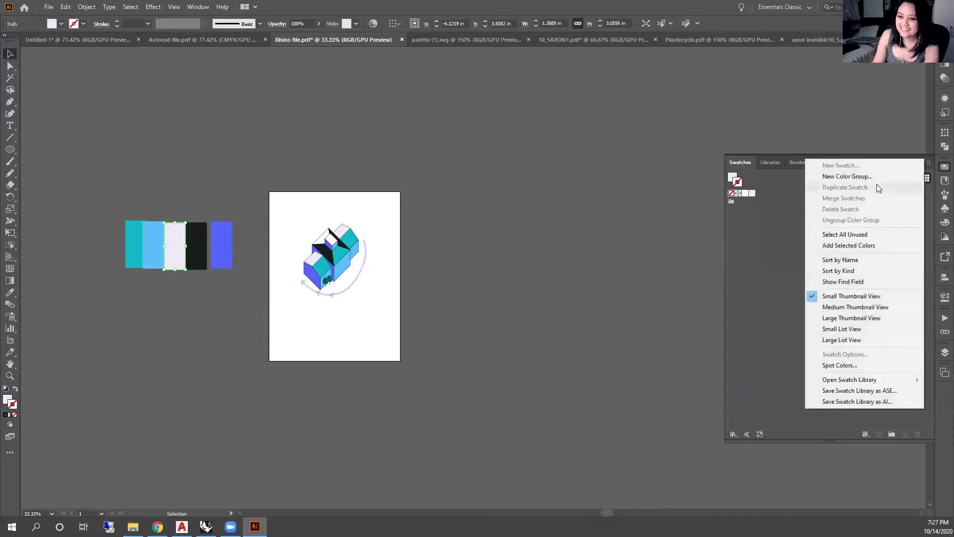
pyautogui.click(793, 399)
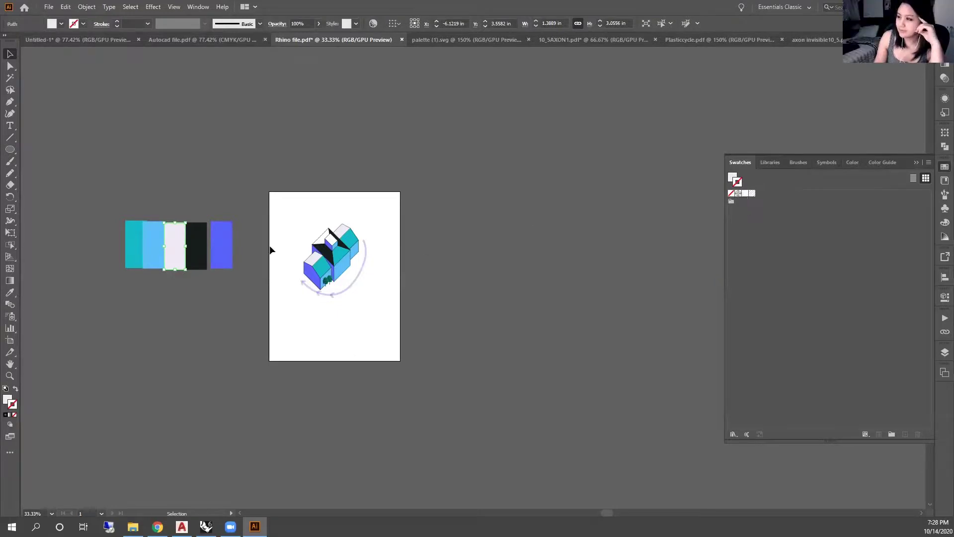
pyautogui.scroll(1, 139, 244)
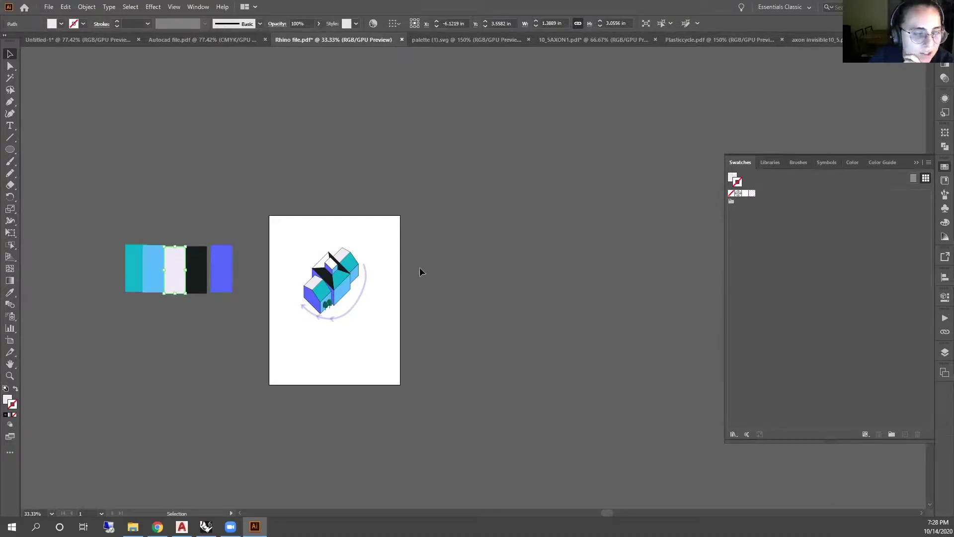
pyautogui.moveTo(124, 260); pyautogui.dragTo(122, 260)
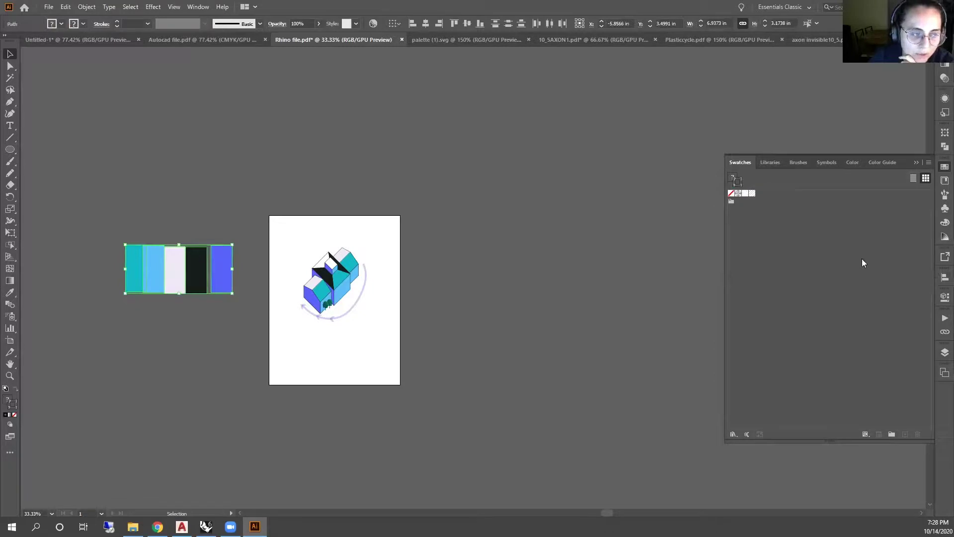
pyautogui.click(916, 162)
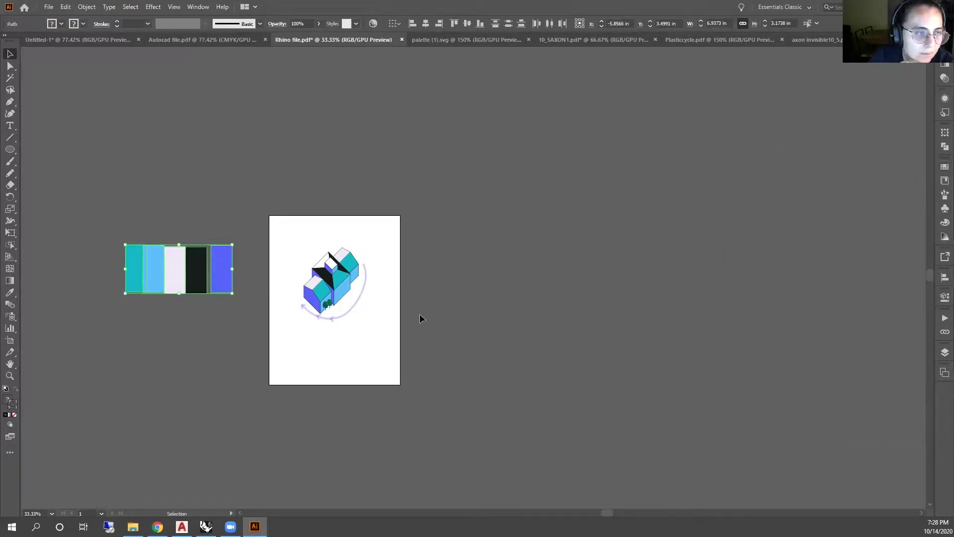
pyautogui.click(165, 303)
# Select the black color block and apply a white-to-black linear gradient to its stroke
pyautogui.scroll(3, 166, 302)
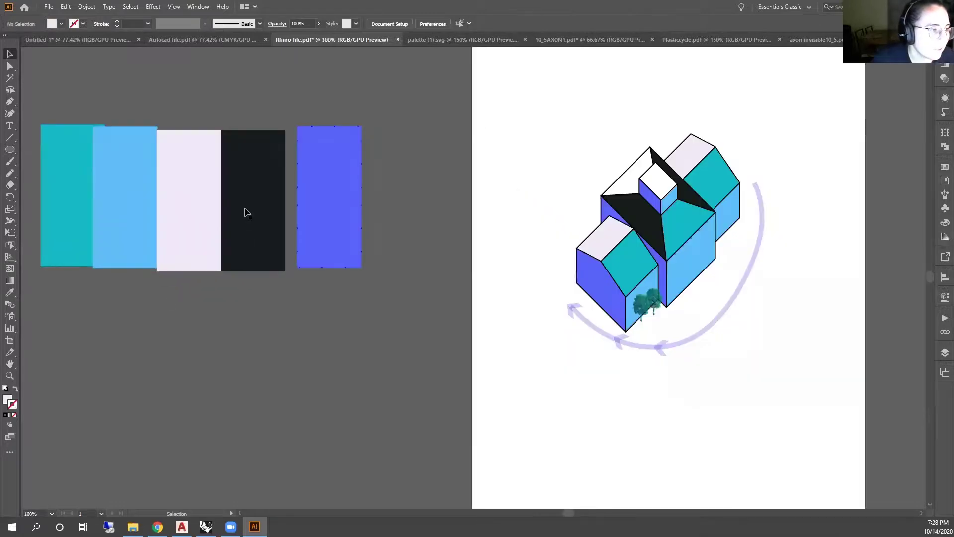
pyautogui.click(248, 212)
pyautogui.click(9, 281)
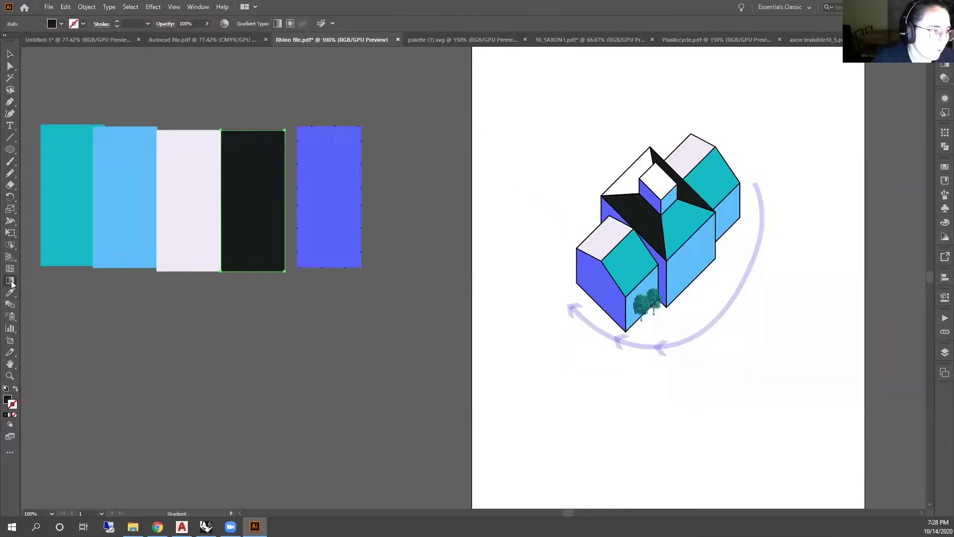
pyautogui.doubleClick(13, 282)
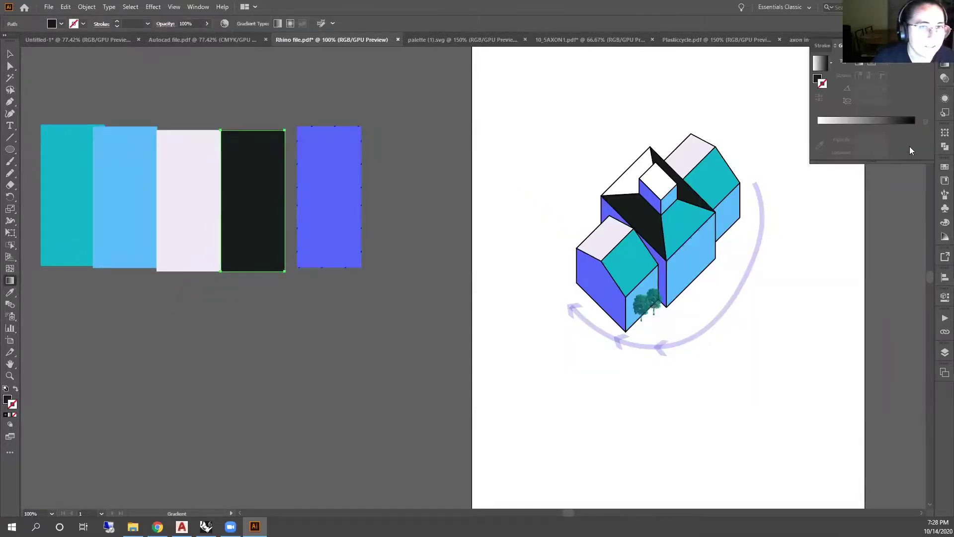
pyautogui.click(9, 293)
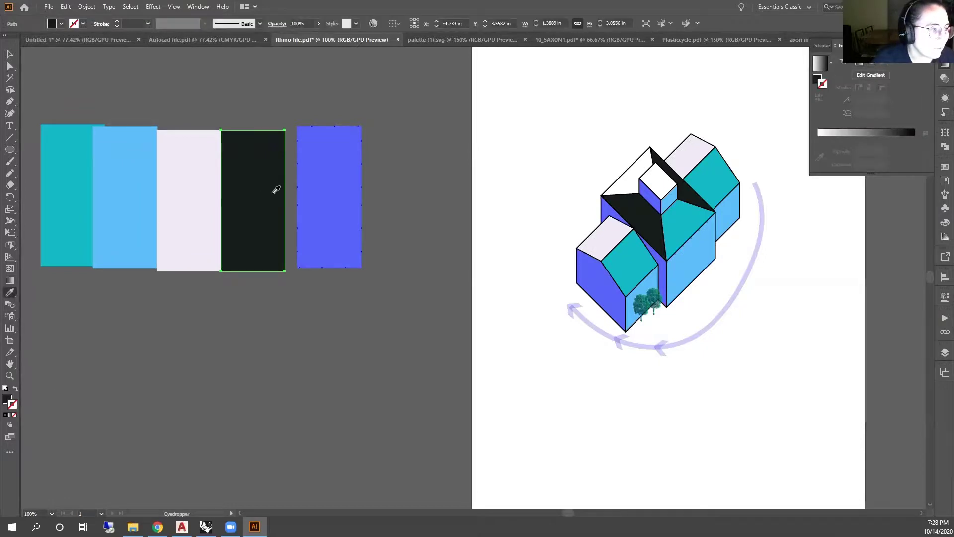
pyautogui.click(9, 55)
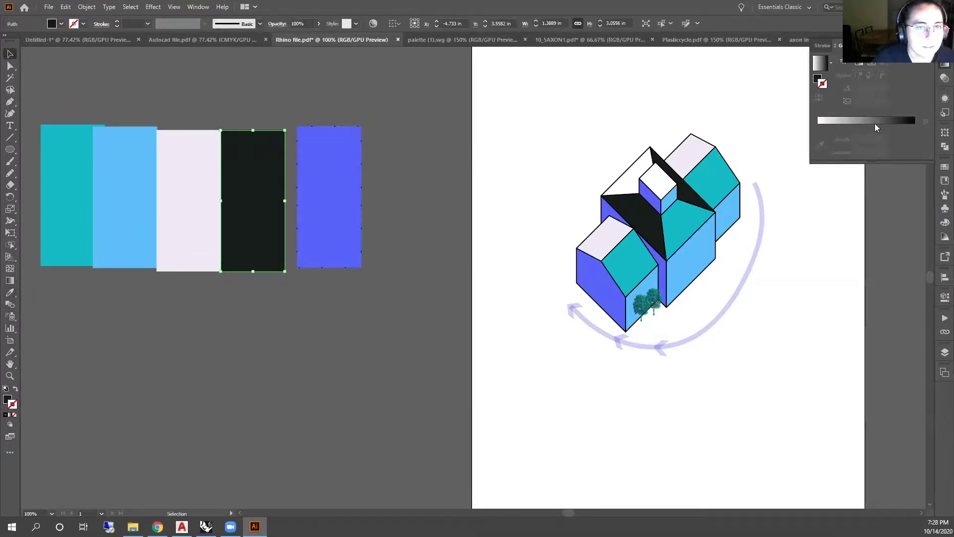
pyautogui.click(898, 121)
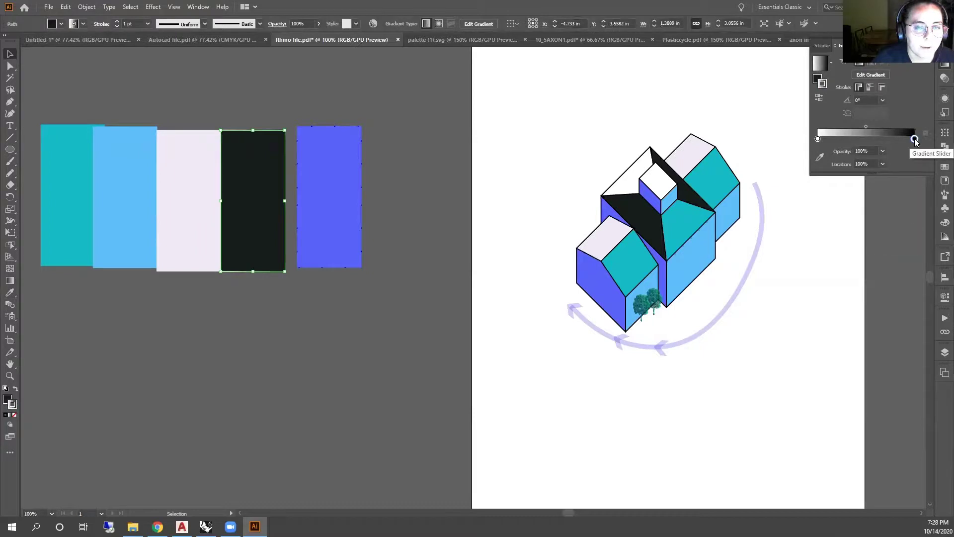
# Set the gradient's black end stop to the light blue sampled from the building's wall
pyautogui.doubleClick(914, 139)
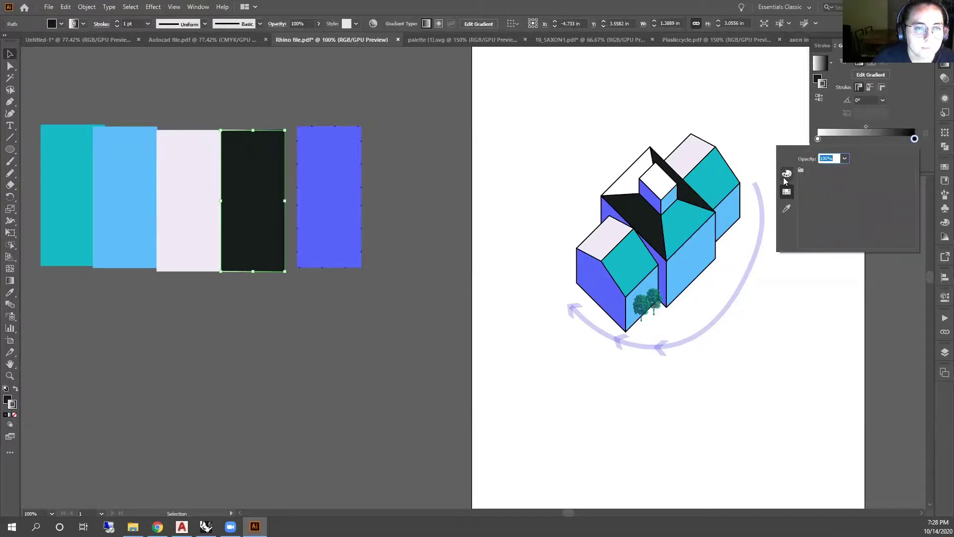
pyautogui.click(785, 175)
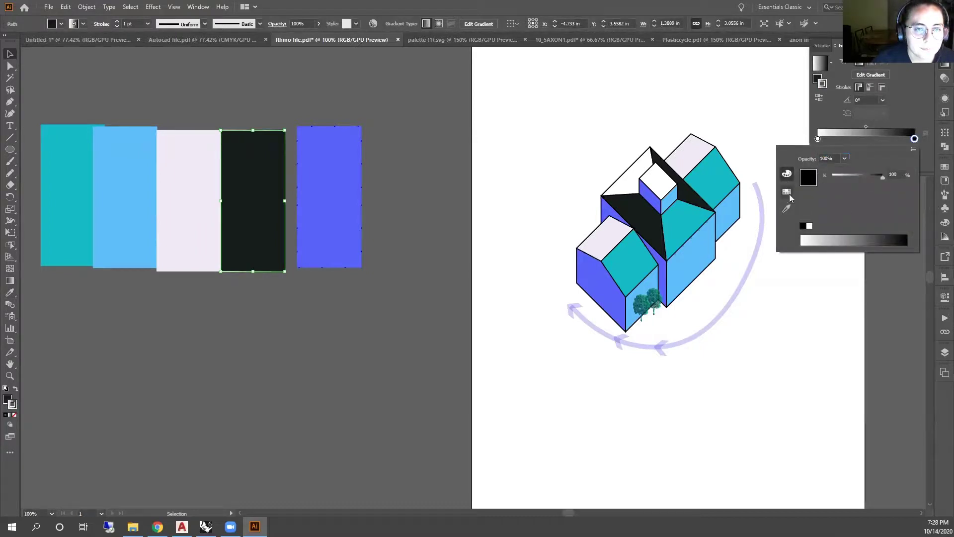
pyautogui.click(786, 208)
pyautogui.click(734, 199)
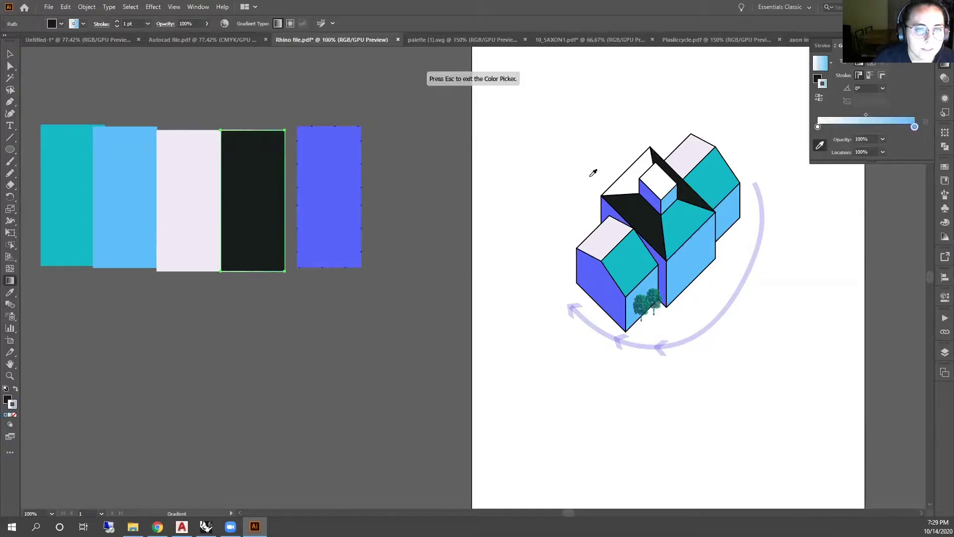
pyautogui.press('v')
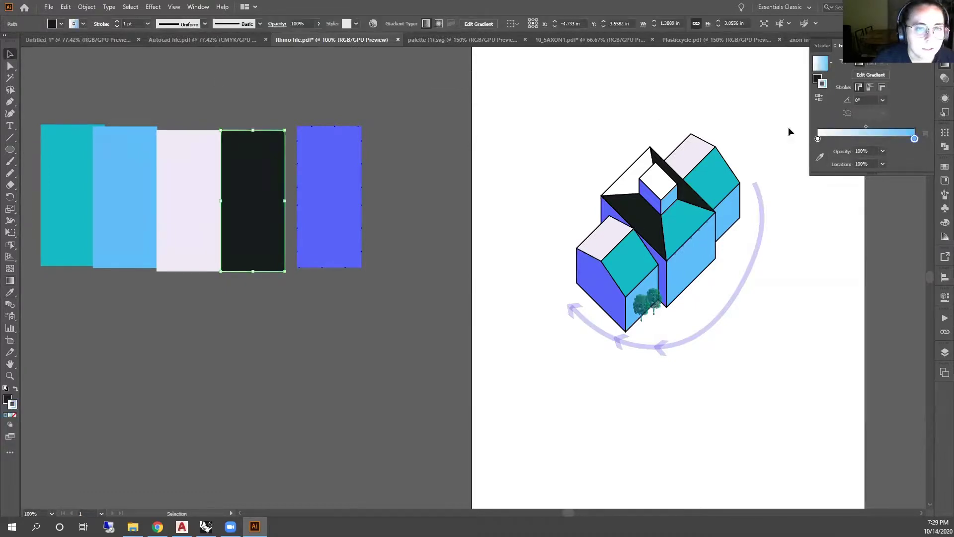
# Set the gradient's white start stop to the violet-blue sampled from the building's front wall
pyautogui.doubleClick(817, 139)
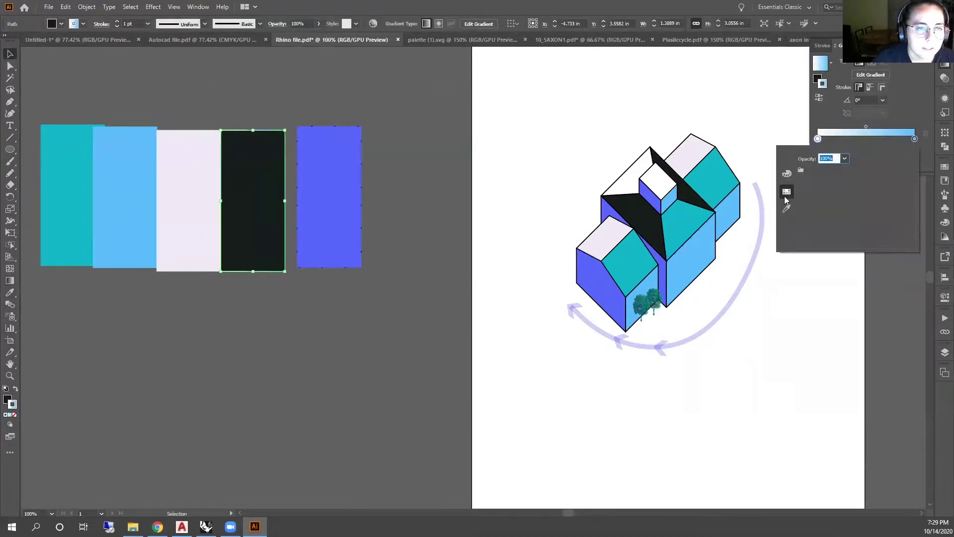
pyautogui.click(786, 200)
pyautogui.click(609, 281)
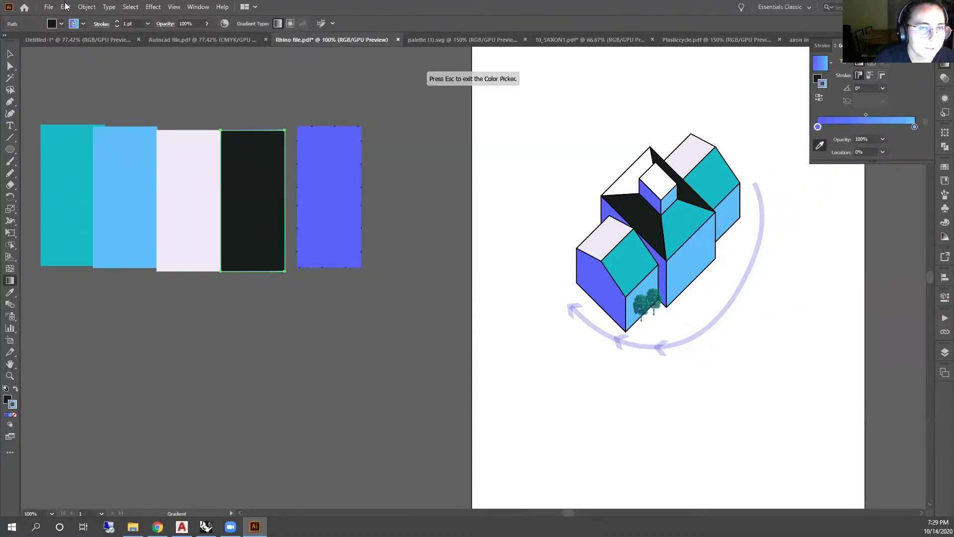
pyautogui.press('v')
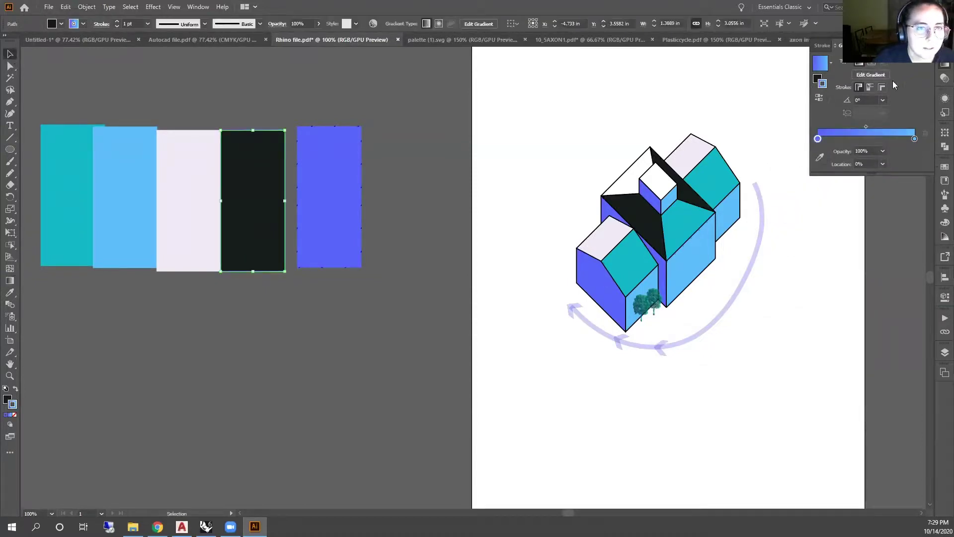
# Make the stroke gradient radial, and swap fill and stroke so that the gradient fills the block
pyautogui.click(871, 63)
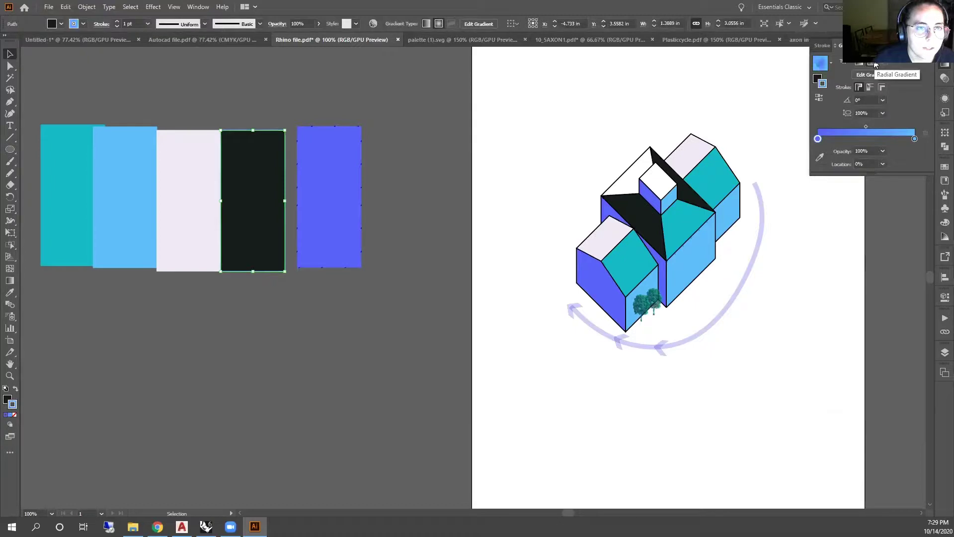
pyautogui.click(15, 388)
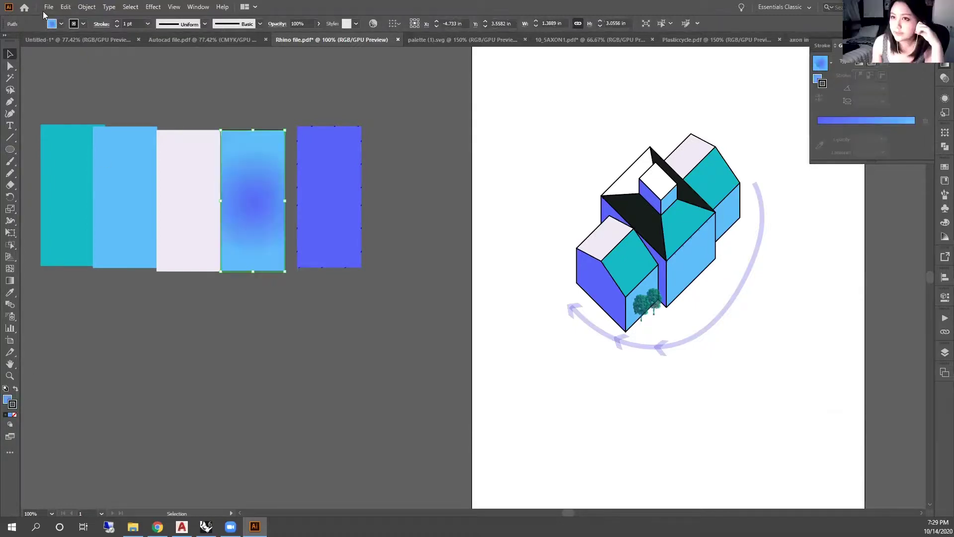
pyautogui.click(235, 62)
pyautogui.scroll(2, 138, 146)
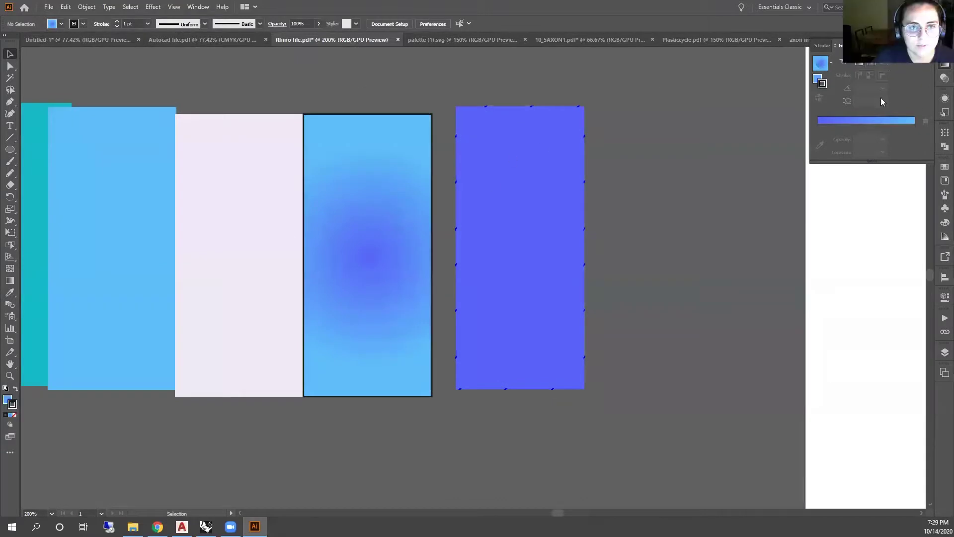
# Apply the radial gradient to the block's stroke as well, and set its start stop to white sampled from the artboard
pyautogui.click(393, 208)
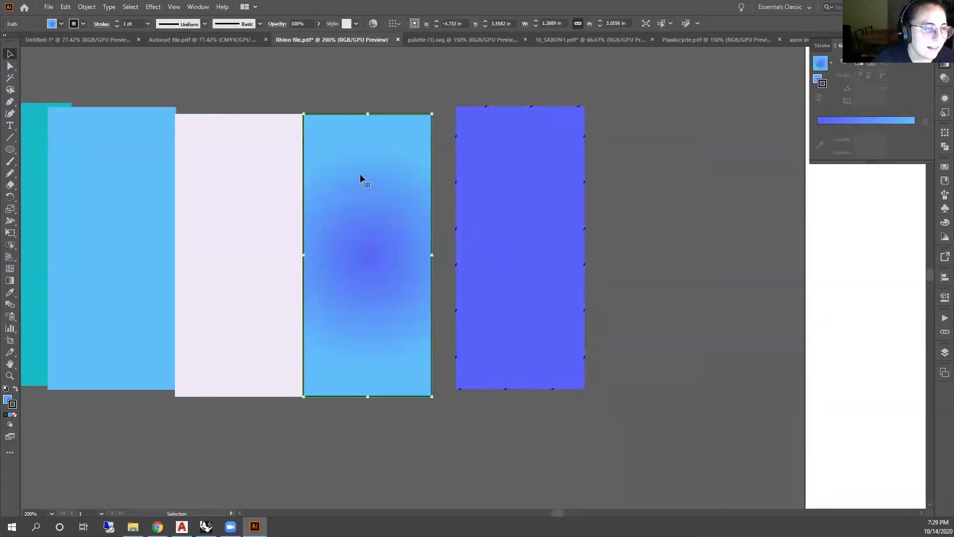
pyautogui.click(875, 121)
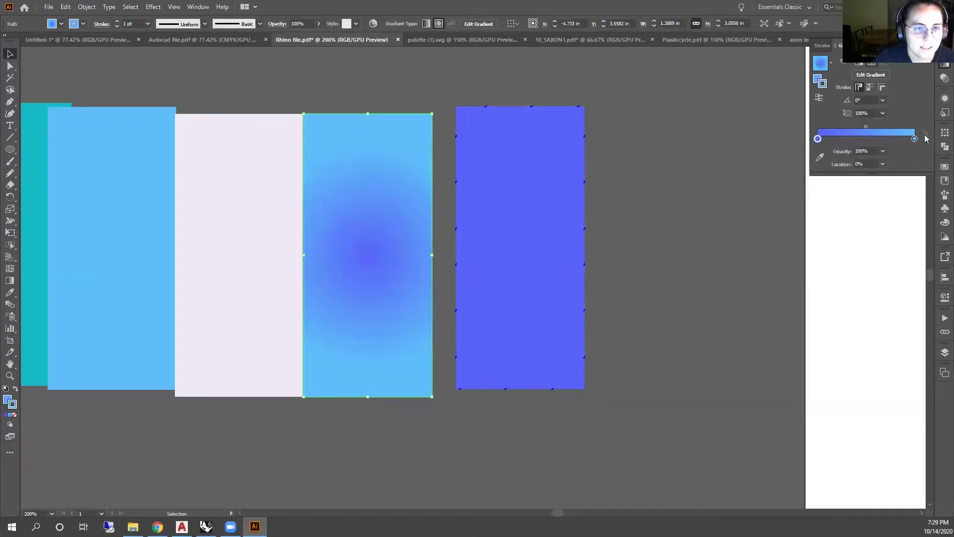
pyautogui.click(820, 157)
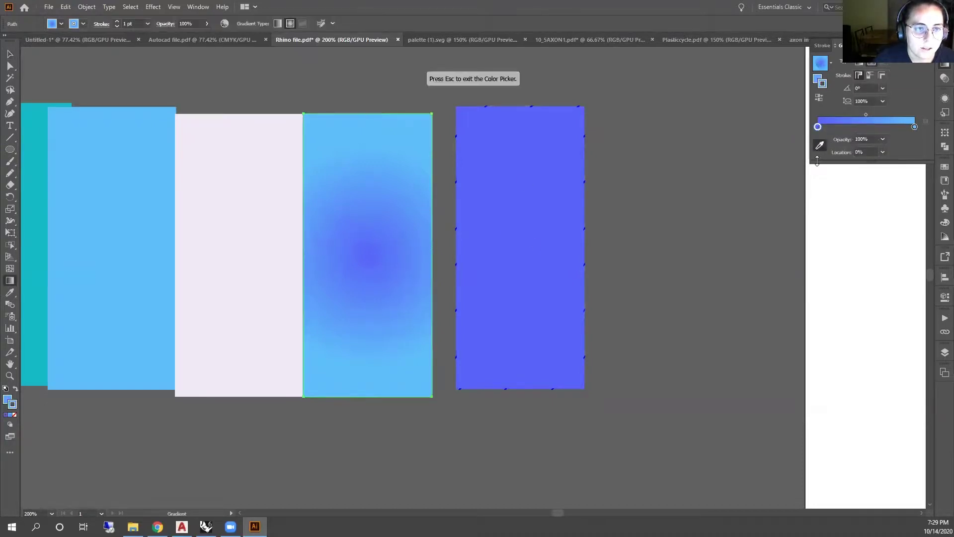
pyautogui.click(856, 223)
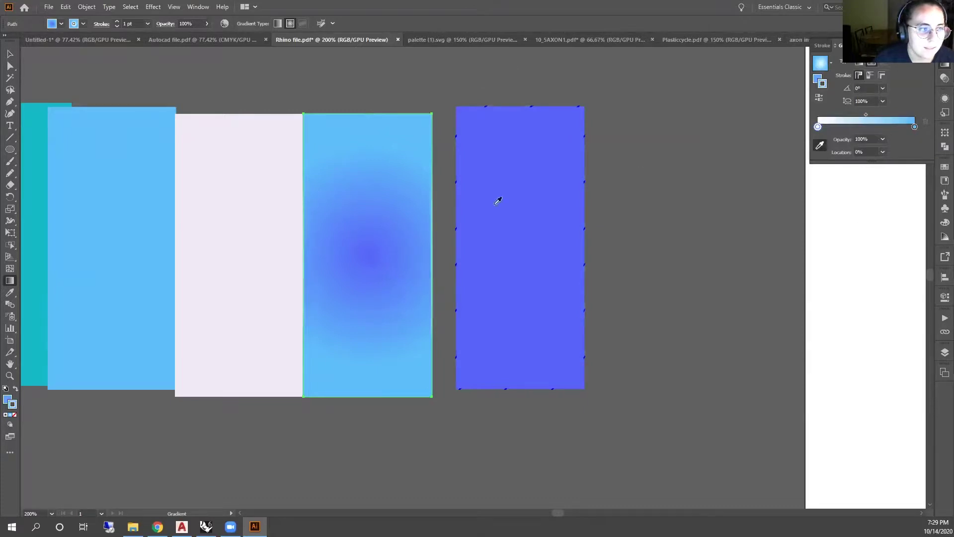
pyautogui.click(10, 54)
pyautogui.click(341, 76)
pyautogui.click(370, 170)
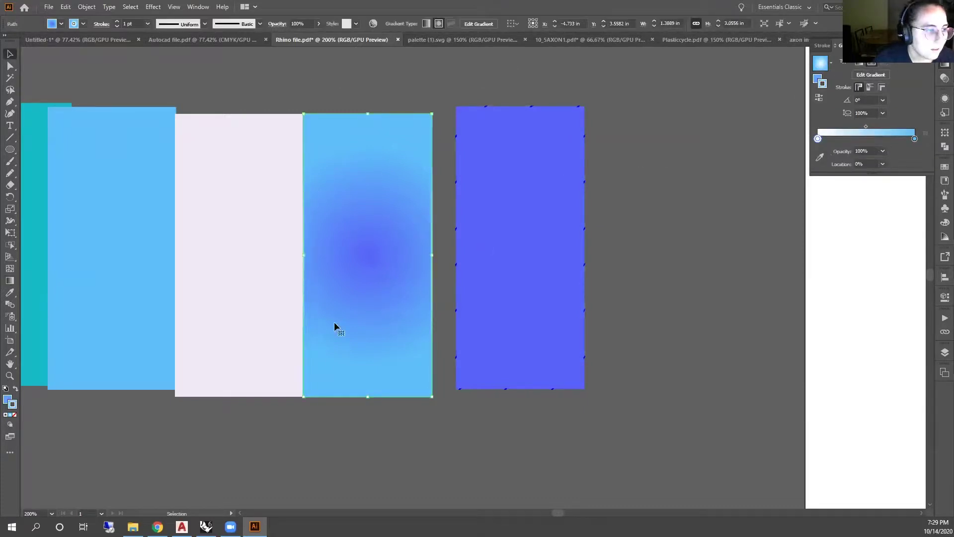
# Swap the block's fill and stroke so the white-to-light-blue gradient fills it, and make the fill active for gradient editing
pyautogui.click(15, 389)
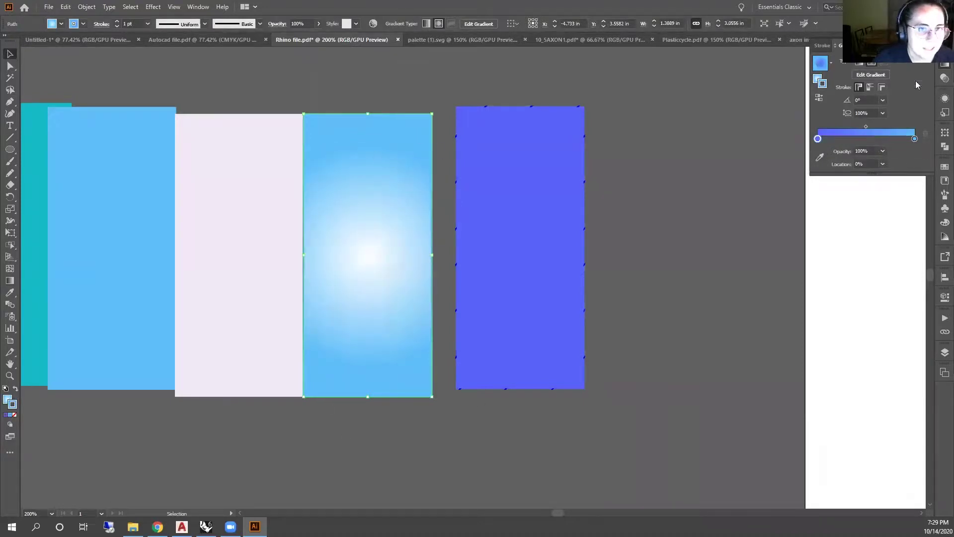
pyautogui.doubleClick(823, 85)
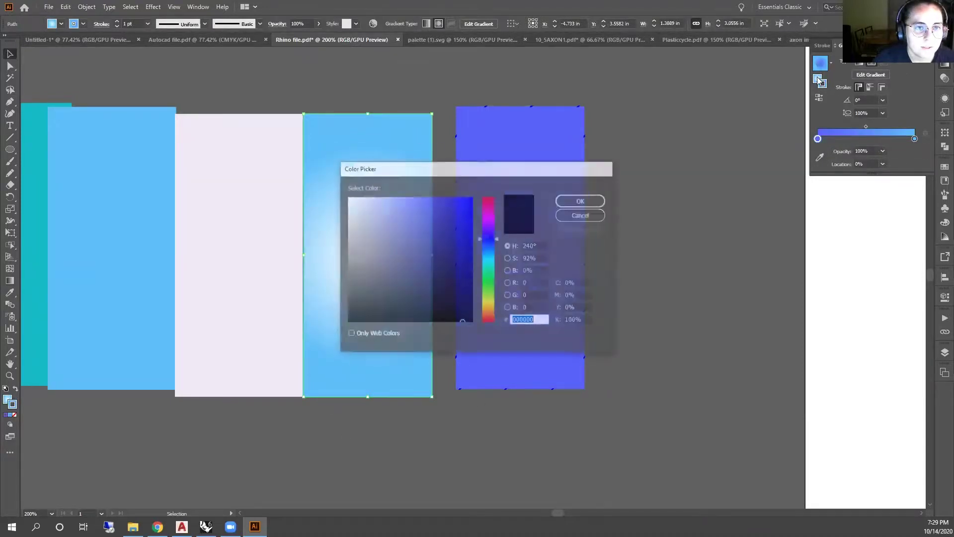
pyautogui.click(582, 199)
pyautogui.doubleClick(820, 62)
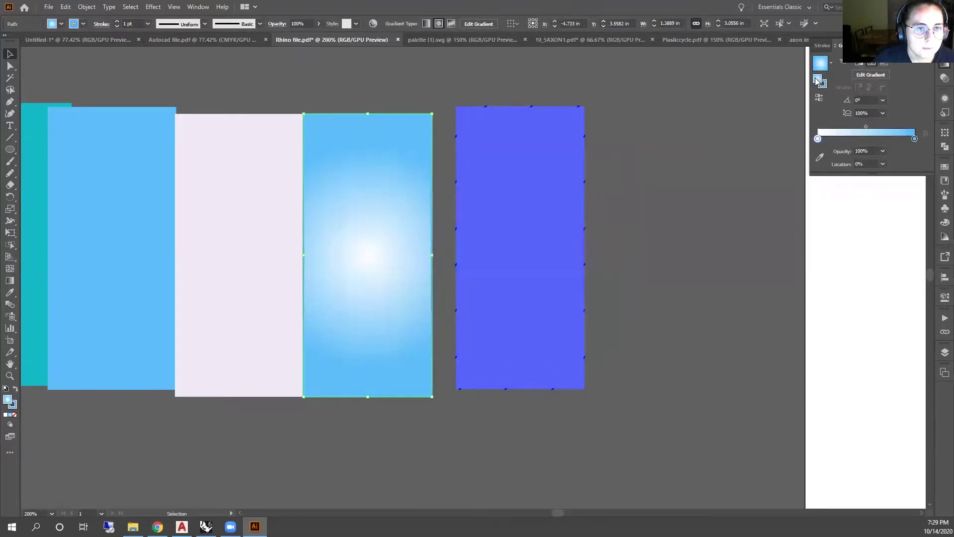
pyautogui.click(581, 213)
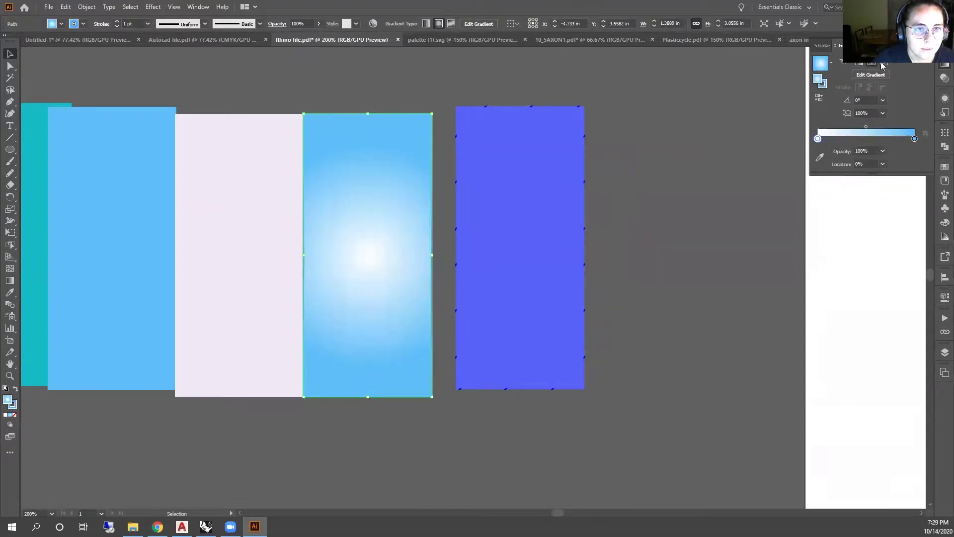
# Make the white-to-light-blue gradient filling the block linear
pyautogui.click(859, 63)
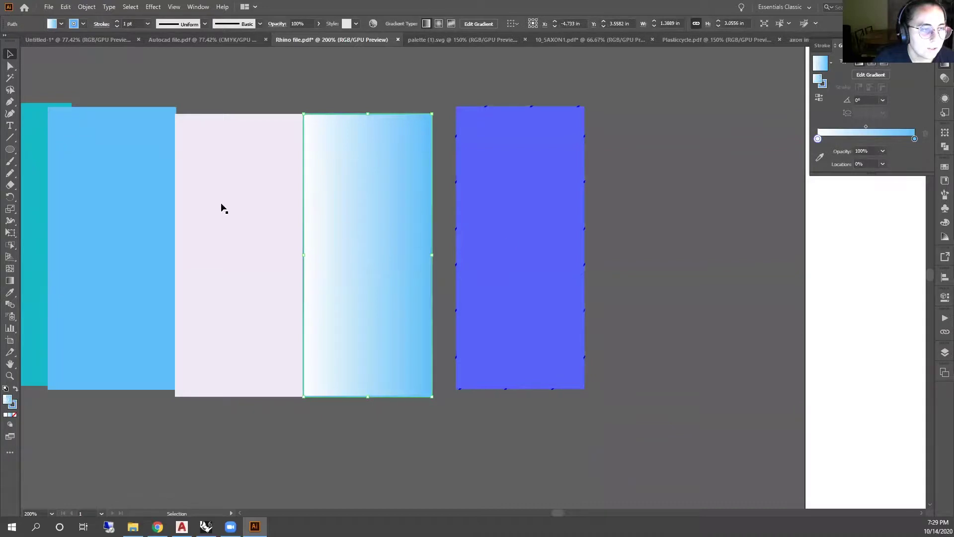
pyautogui.scroll(-3, 340, 200)
pyautogui.scroll(1, 672, 200)
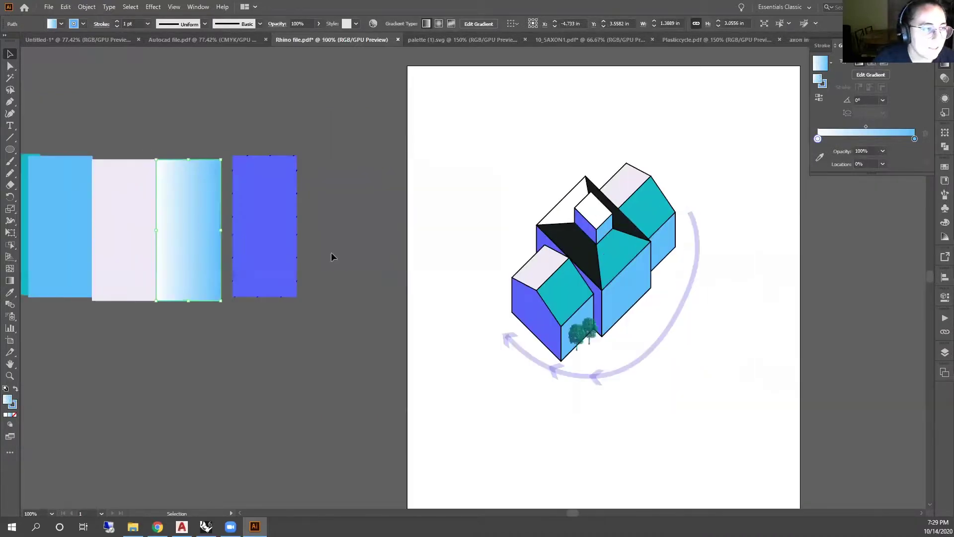
# Show only Layer 1, the outline layer and Layer 6, and unlock all the locked layers
pyautogui.click(941, 321)
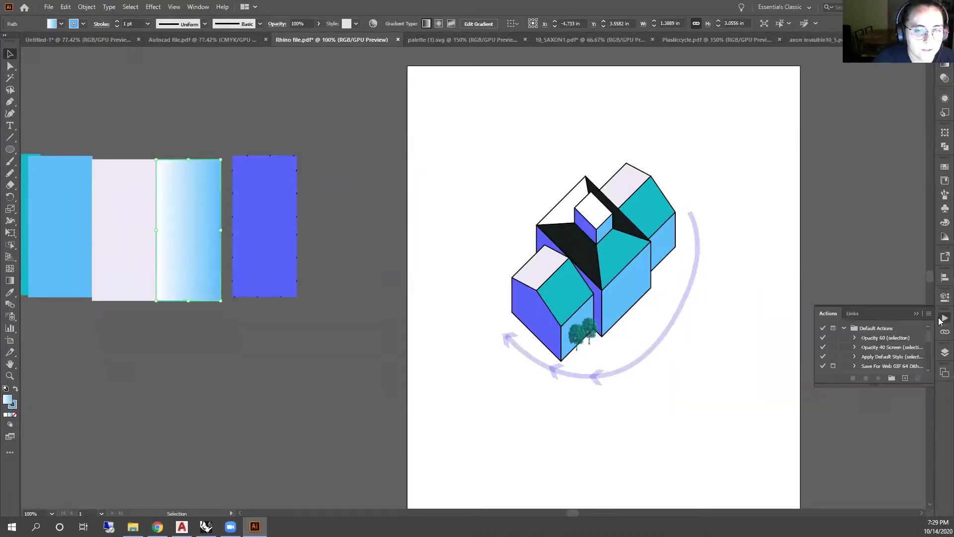
pyautogui.click(944, 353)
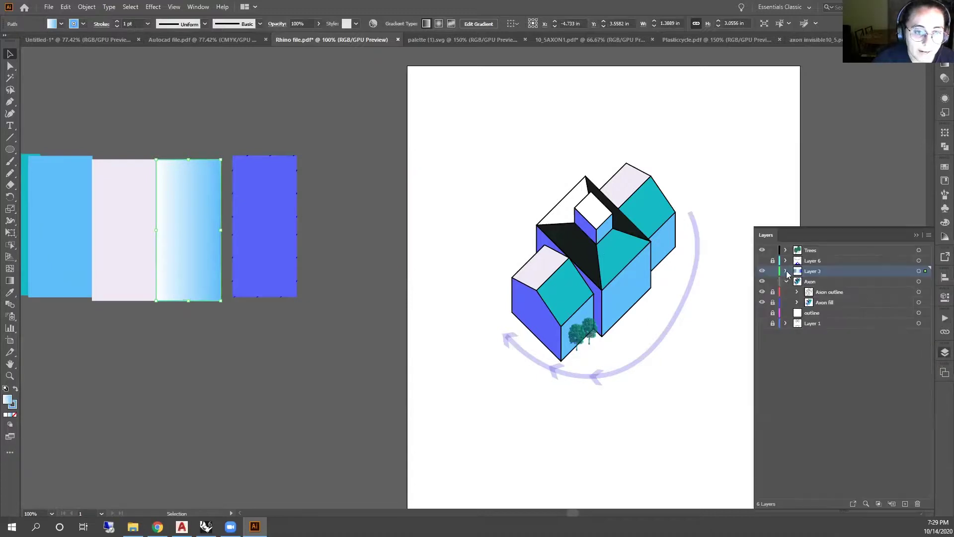
pyautogui.click(762, 323)
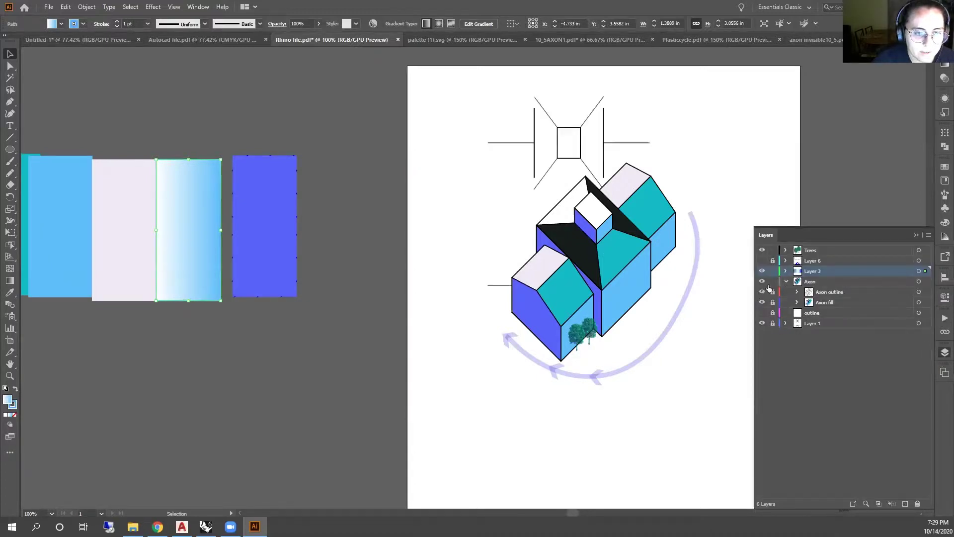
pyautogui.keyDown('alt'); pyautogui.click(762, 323); pyautogui.keyUp('alt')
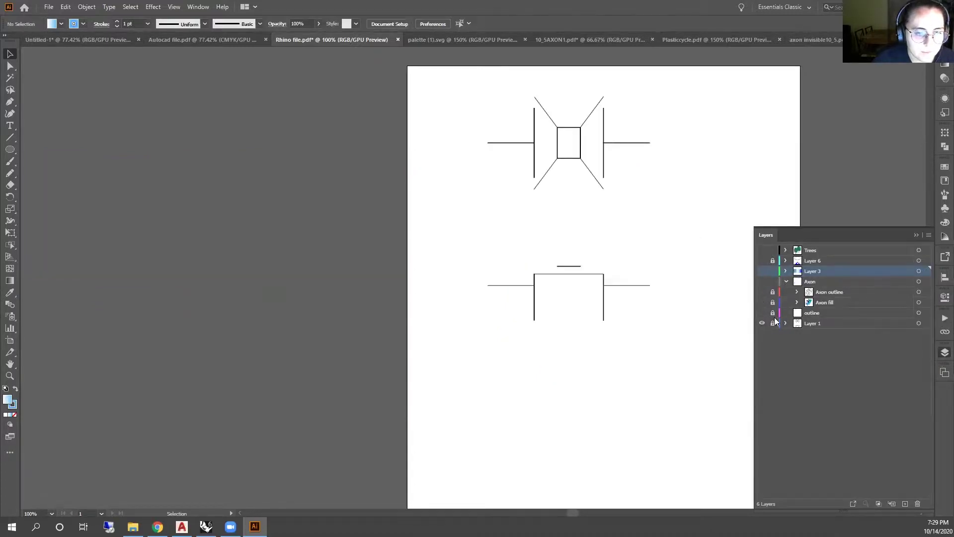
pyautogui.click(762, 313)
pyautogui.click(762, 261)
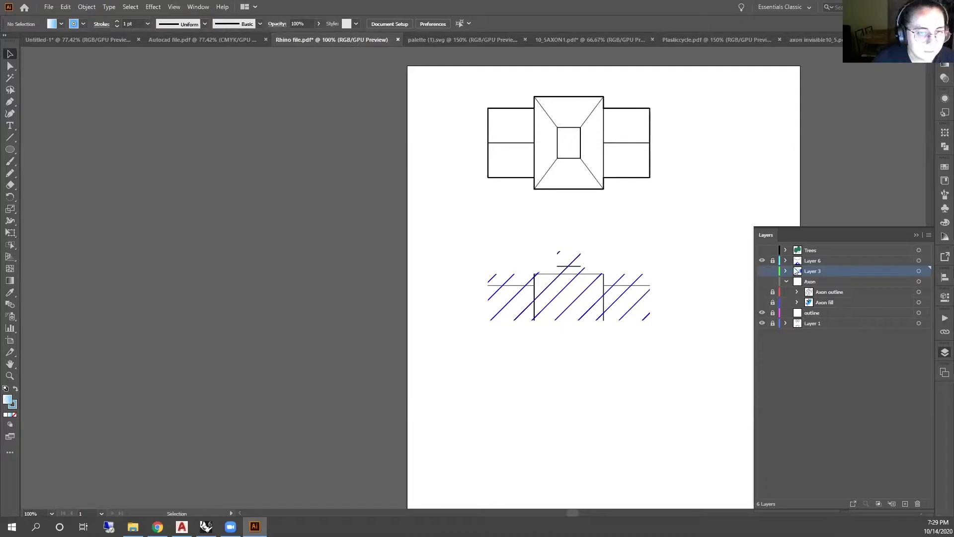
pyautogui.moveTo(773, 292); pyautogui.dragTo(776, 368)
pyautogui.moveTo(772, 312); pyautogui.dragTo(772, 338)
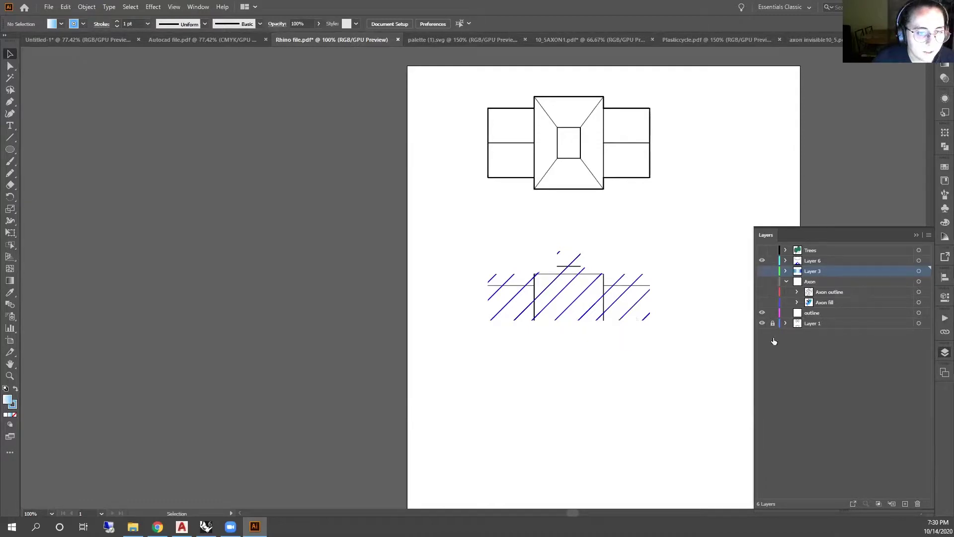
# Remove the diagonal hatch from the elevation's outline shape, giving it the default black stroke and no fill
pyautogui.click(572, 316)
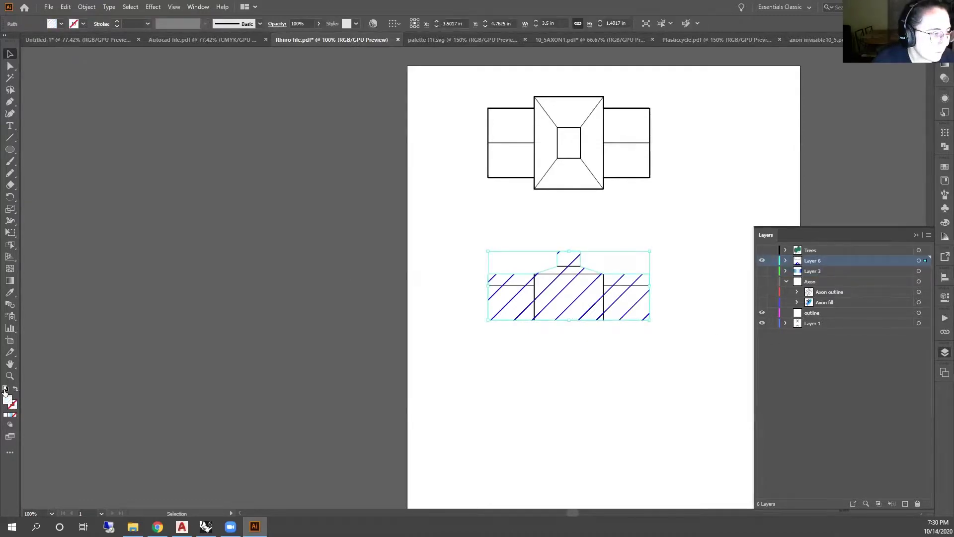
pyautogui.click(6, 389)
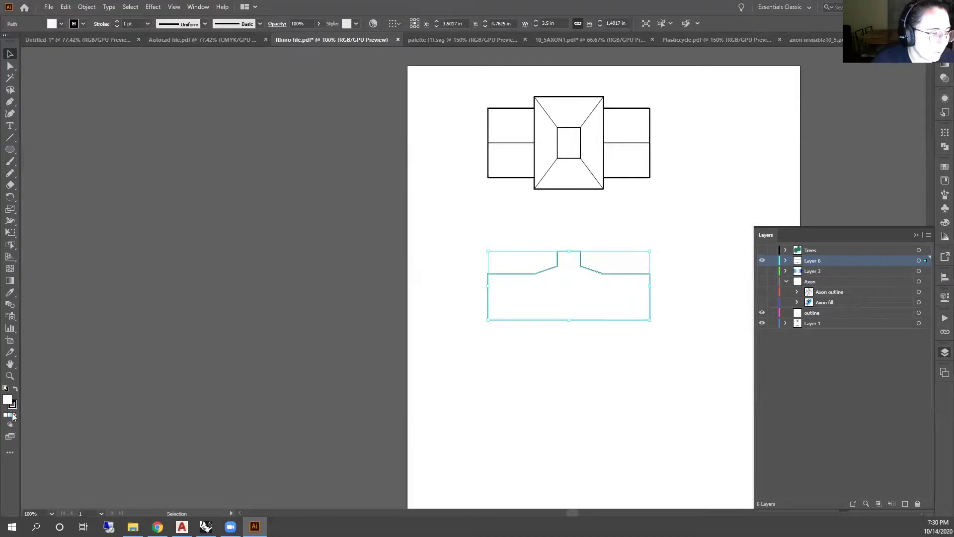
pyautogui.click(14, 414)
pyautogui.click(470, 354)
# Move the whole roof plan drawing off the artboard onto the empty canvas beside it
pyautogui.scroll(1, 712, 254)
pyautogui.scroll(-1, 685, 231)
pyautogui.moveTo(662, 211); pyautogui.dragTo(263, 95)
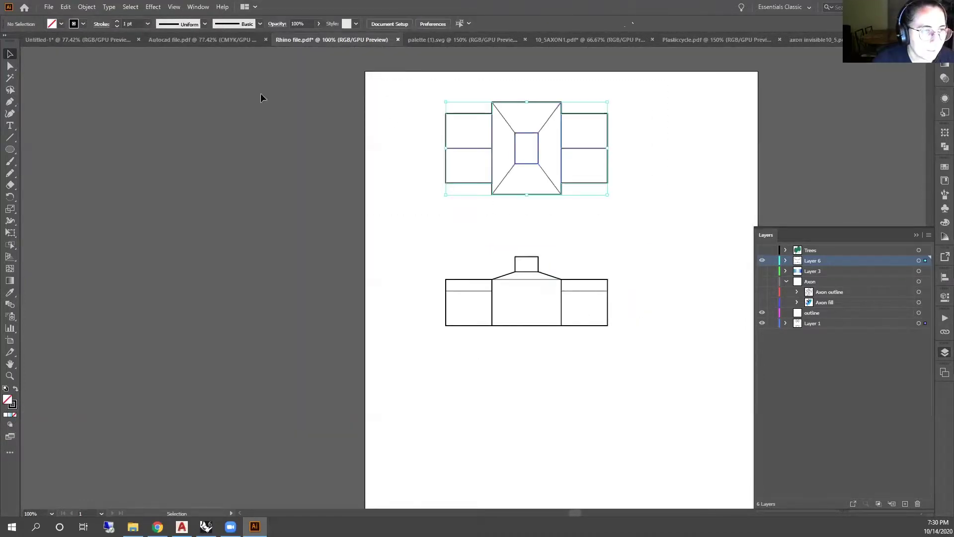
pyautogui.scroll(-1, 503, 154)
pyautogui.moveTo(511, 148); pyautogui.dragTo(256, 178)
# Create a new layer at the bottom of the layer stack and name it sky
pyautogui.click(905, 503)
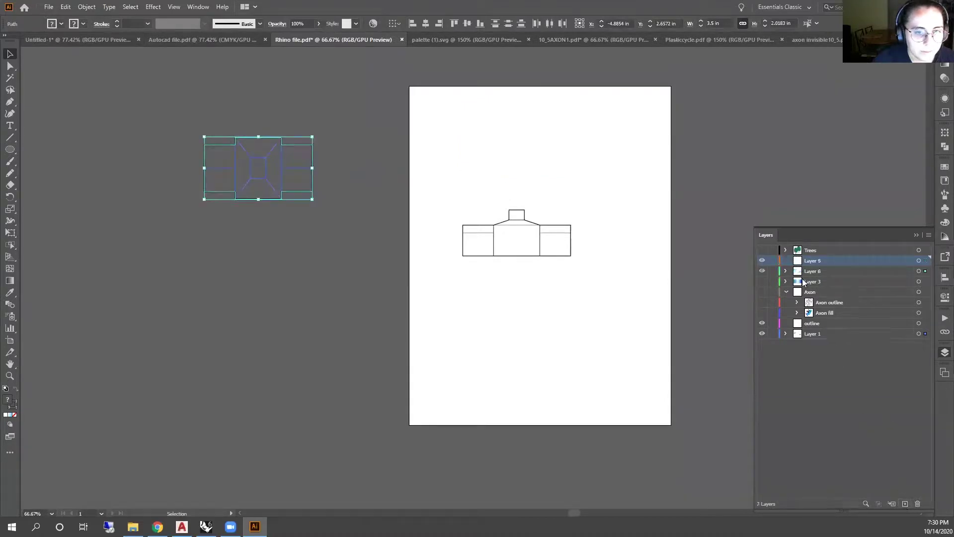
pyautogui.moveTo(813, 262); pyautogui.dragTo(806, 344)
pyautogui.doubleClick(810, 334)
pyautogui.write('sk')
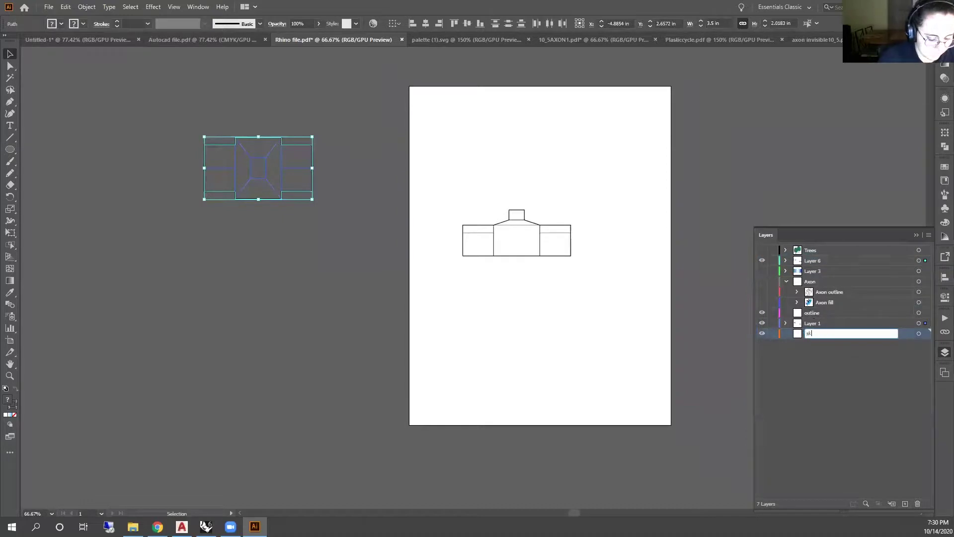
pyautogui.write('y')
pyautogui.press('Return')
# Move Layer 6 directly above the sky layer and fill the elevation's outline shape with white
pyautogui.scroll(1, 558, 254)
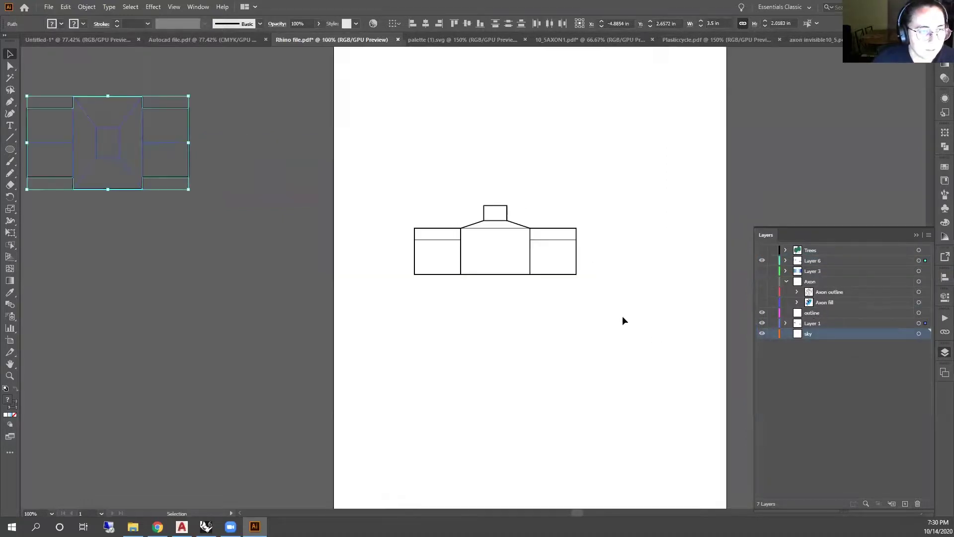
pyautogui.moveTo(565, 257); pyautogui.dragTo(565, 256)
pyautogui.moveTo(830, 261); pyautogui.dragTo(832, 329)
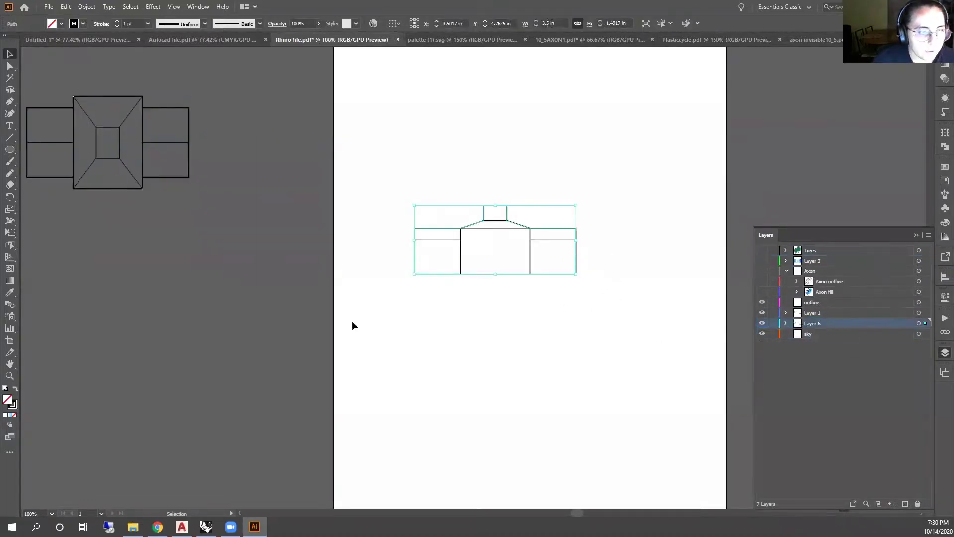
pyautogui.click(6, 416)
pyautogui.click(556, 167)
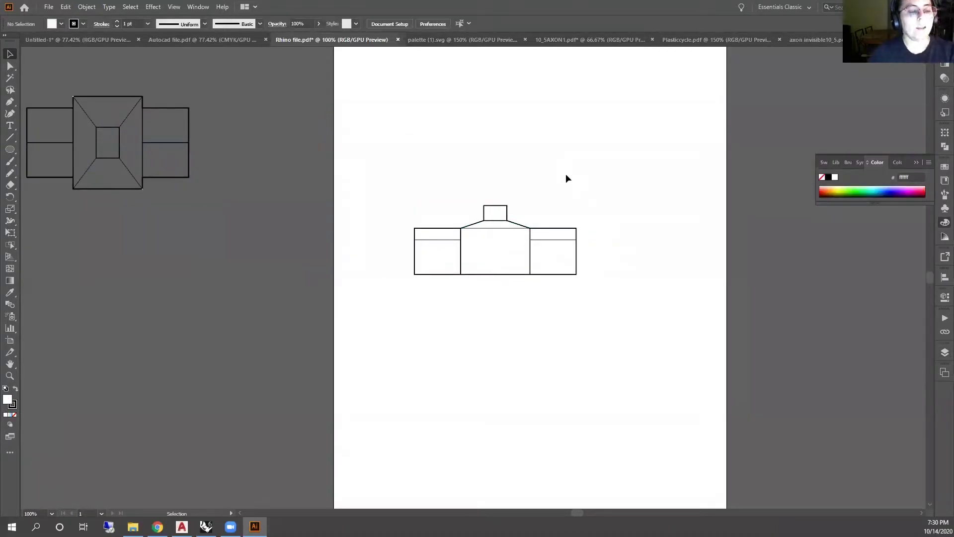
# Draw a horizontal ground line about 6.98 in long along the elevation's base, and shift it to start at the artboard's left edge
pyautogui.click(10, 137)
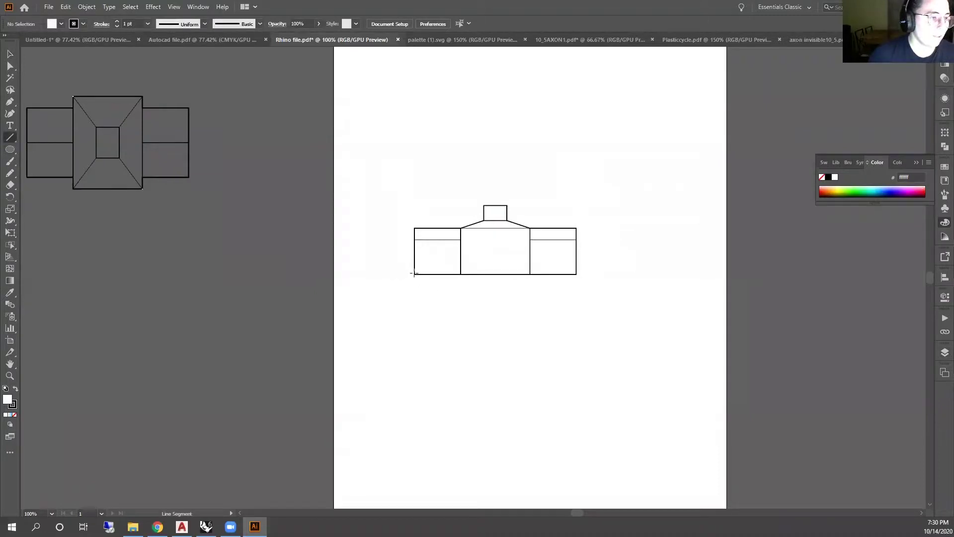
pyautogui.moveTo(414, 273)
pyautogui.mouseDown()
pyautogui.moveTo(654, 287)
pyautogui.moveTo(737, 274)
pyautogui.mouseUp()
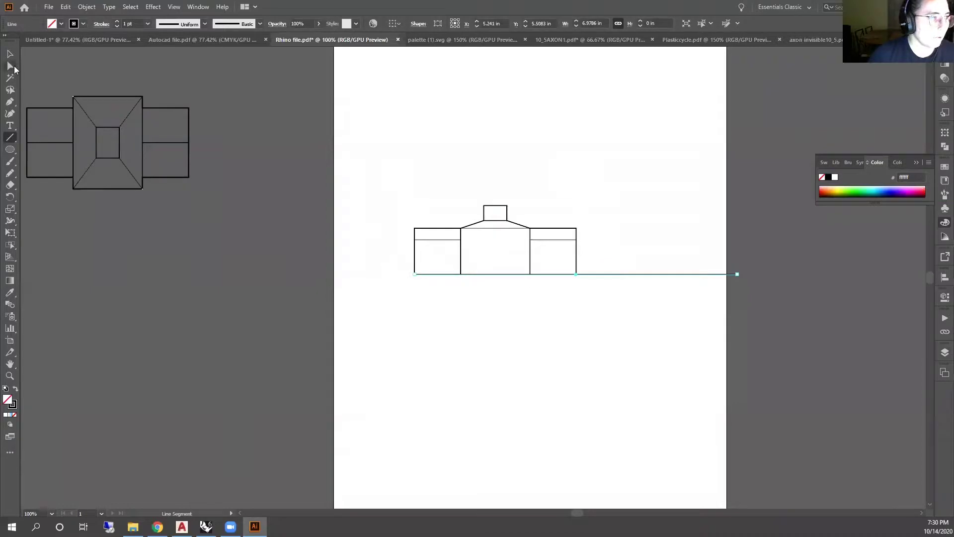
pyautogui.click(10, 66)
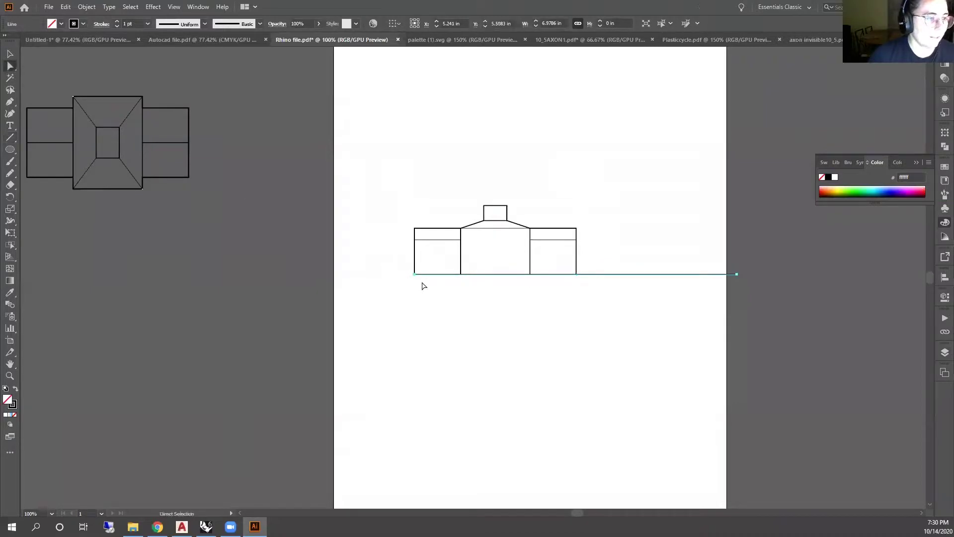
pyautogui.moveTo(414, 275); pyautogui.dragTo(331, 275)
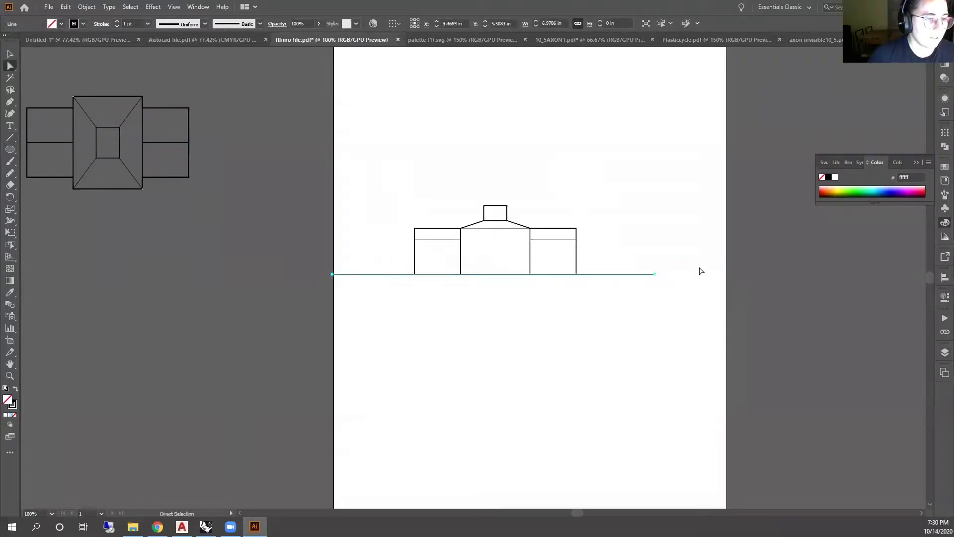
pyautogui.click(522, 245)
# Set the ground line's stroke weight to 2 pt
pyautogui.moveTo(664, 318); pyautogui.dragTo(612, 275)
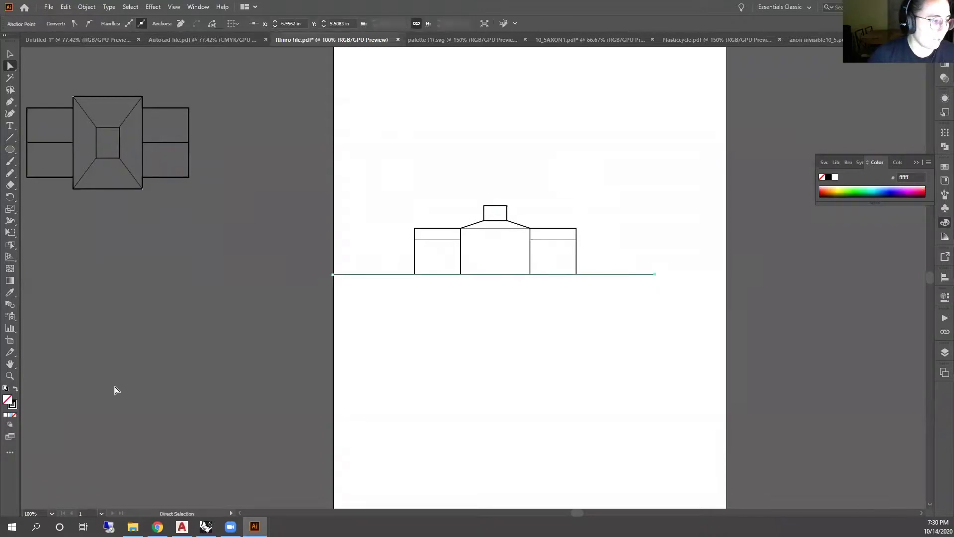
pyautogui.click(940, 301)
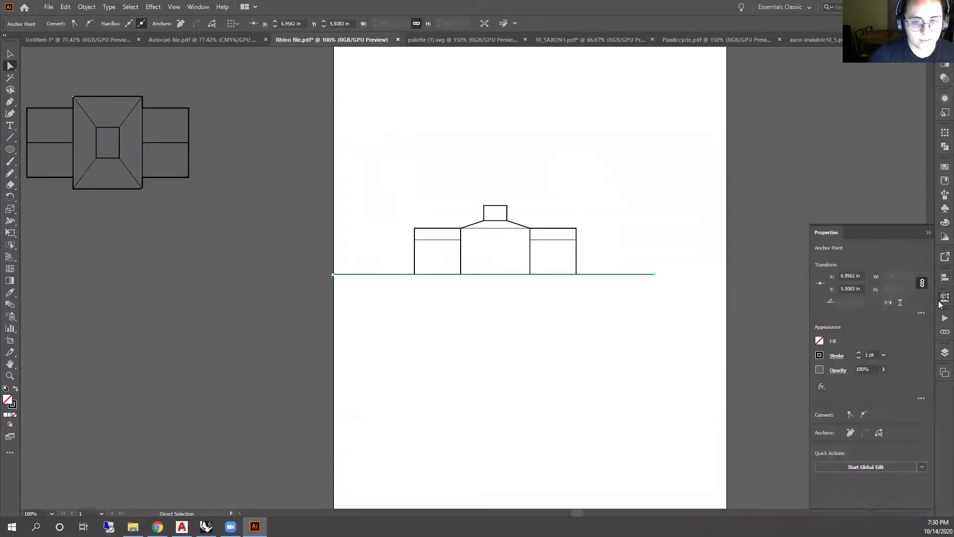
pyautogui.click(858, 353)
pyautogui.click(664, 241)
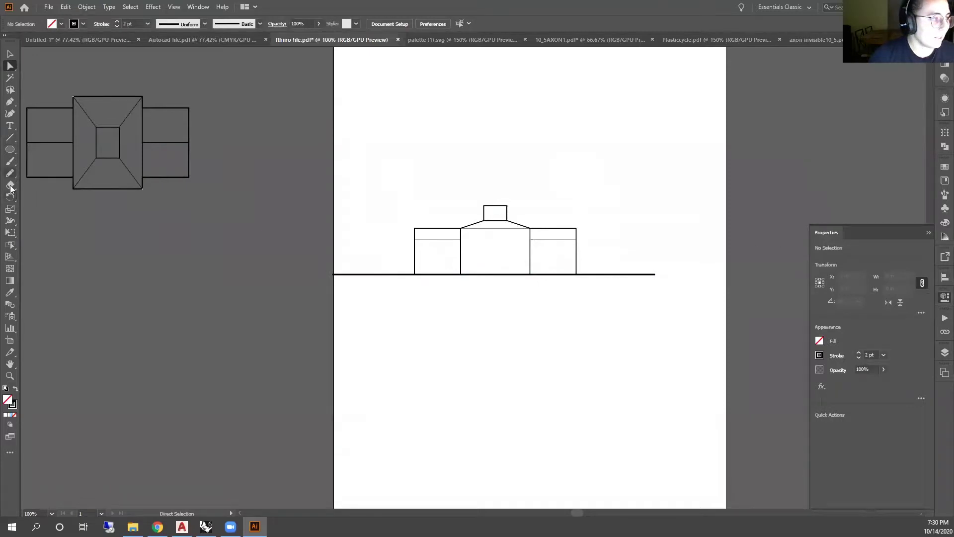
# Draw a rectangle about 8.69 by 2.51 in across the artboard, resting on the ground line, and move it to the sky layer
pyautogui.moveTo(15, 154); pyautogui.dragTo(47, 149)
pyautogui.moveTo(331, 160); pyautogui.dragTo(732, 275)
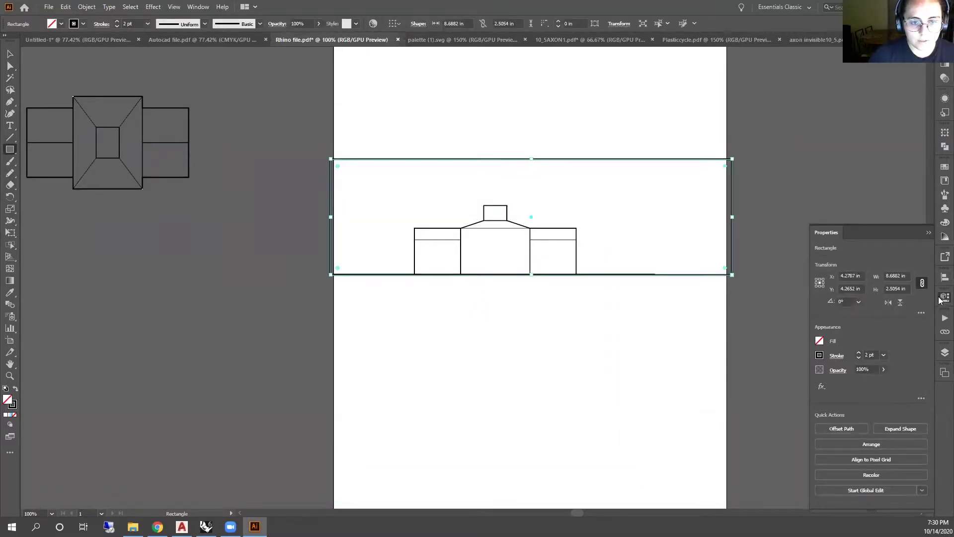
pyautogui.click(944, 317)
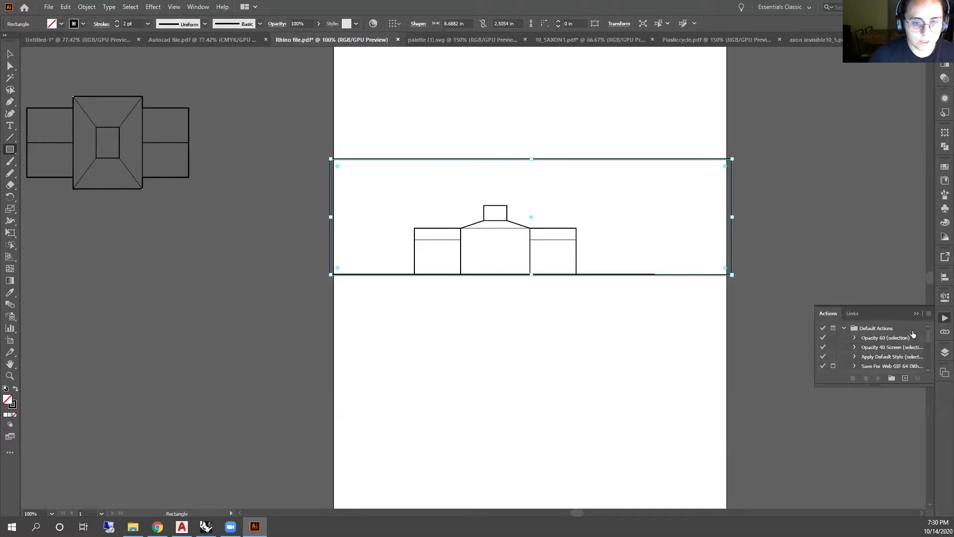
pyautogui.click(944, 352)
pyautogui.moveTo(924, 323); pyautogui.dragTo(925, 334)
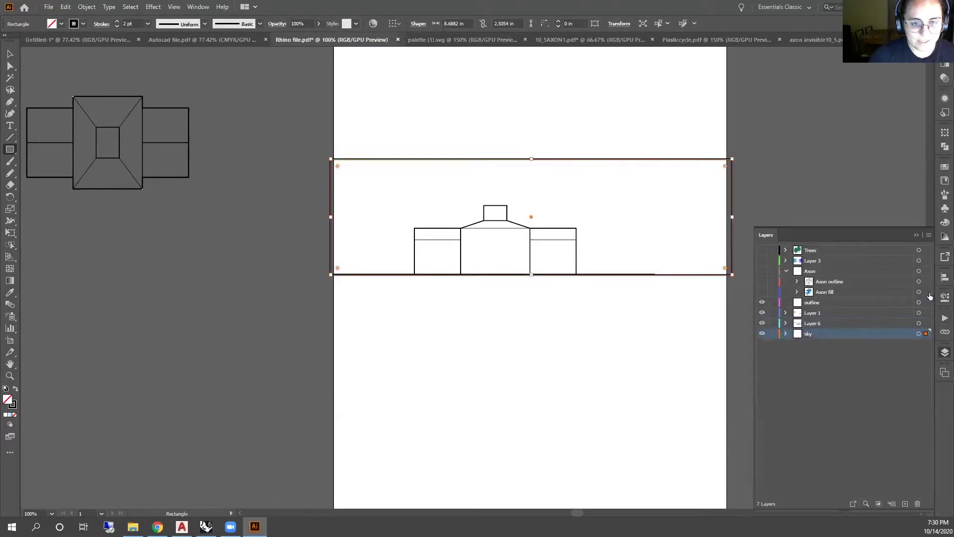
pyautogui.click(916, 235)
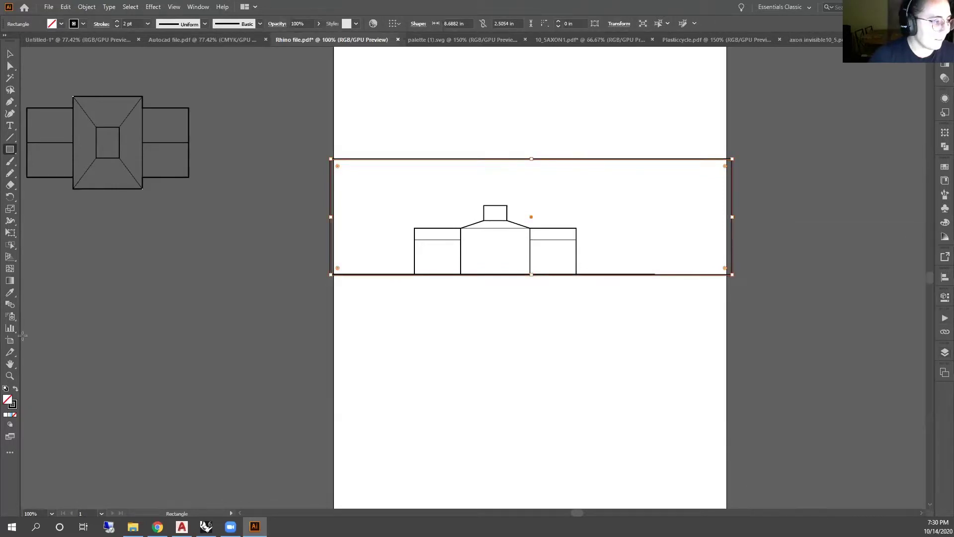
# Fill the sky rectangle with the white-to-light-blue linear gradient and set its angle to -90°
pyautogui.click(11, 280)
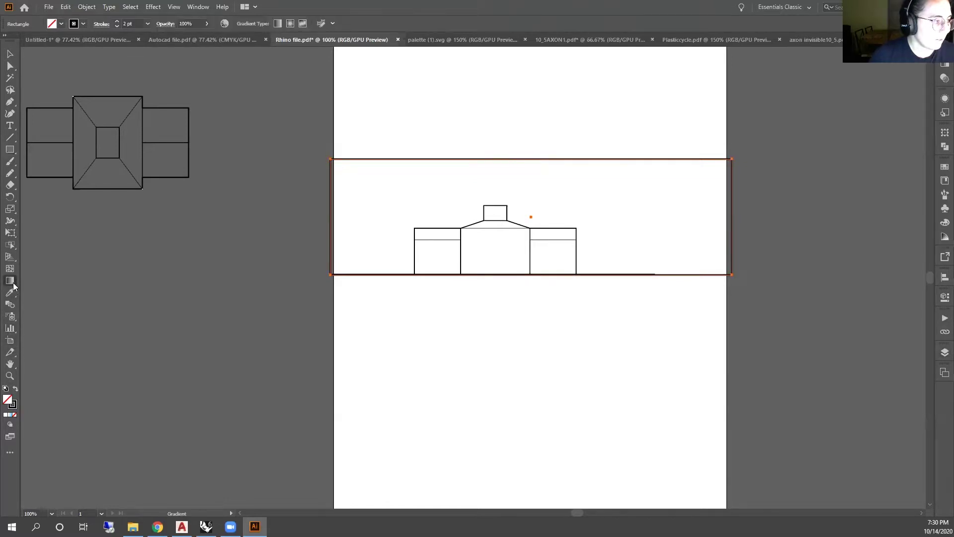
pyautogui.doubleClick(10, 280)
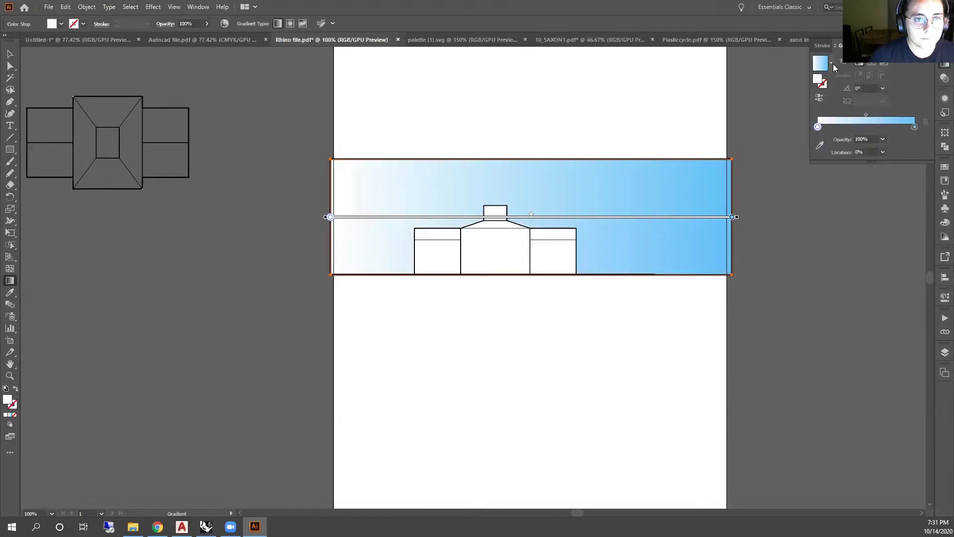
pyautogui.click(840, 118)
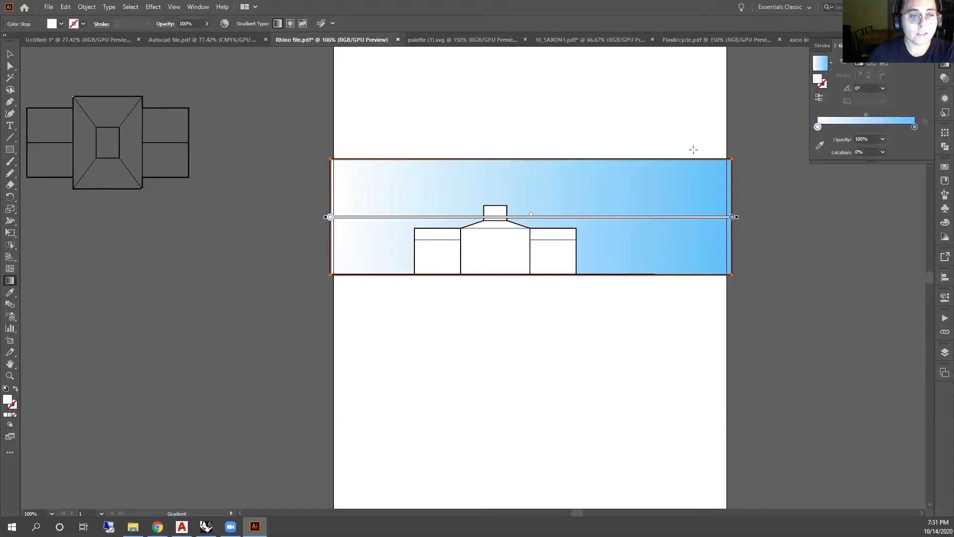
pyautogui.click(883, 88)
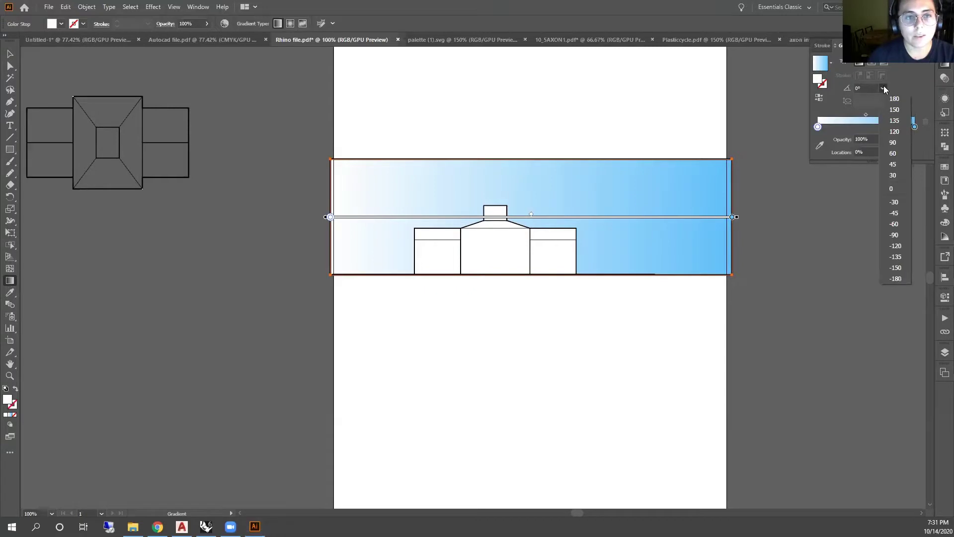
pyautogui.click(896, 235)
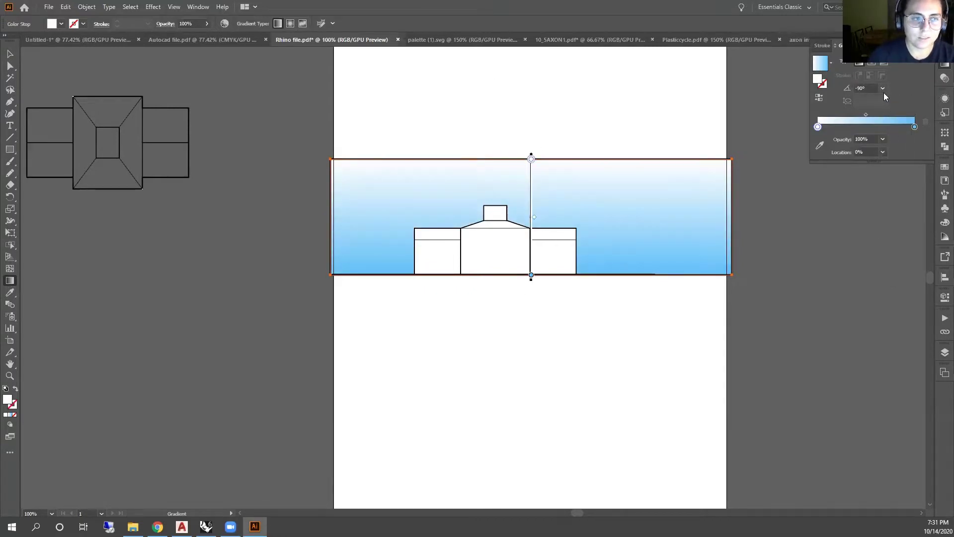
# Stretch the sky rectangle upward to about 4.27 in tall, and move the gradient's white stop to about 25%
pyautogui.press('v')
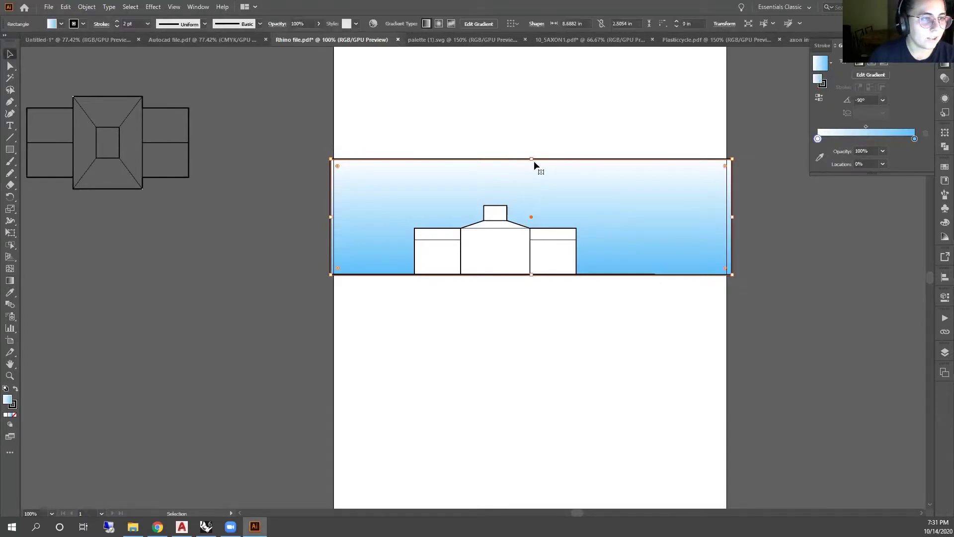
pyautogui.moveTo(533, 160); pyautogui.dragTo(545, 78)
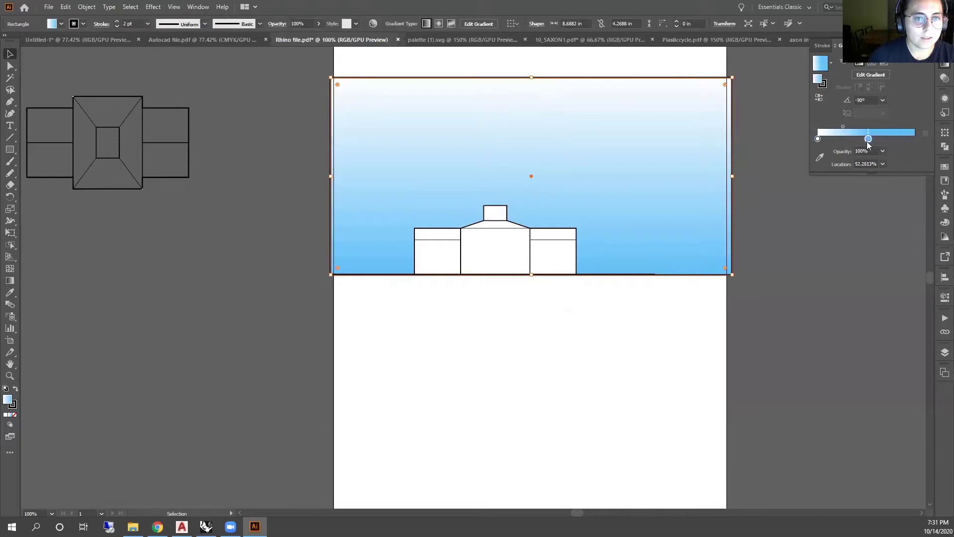
pyautogui.click(914, 138)
pyautogui.moveTo(818, 138)
pyautogui.mouseDown()
pyautogui.moveTo(852, 141)
pyautogui.moveTo(837, 141)
pyautogui.mouseUp()
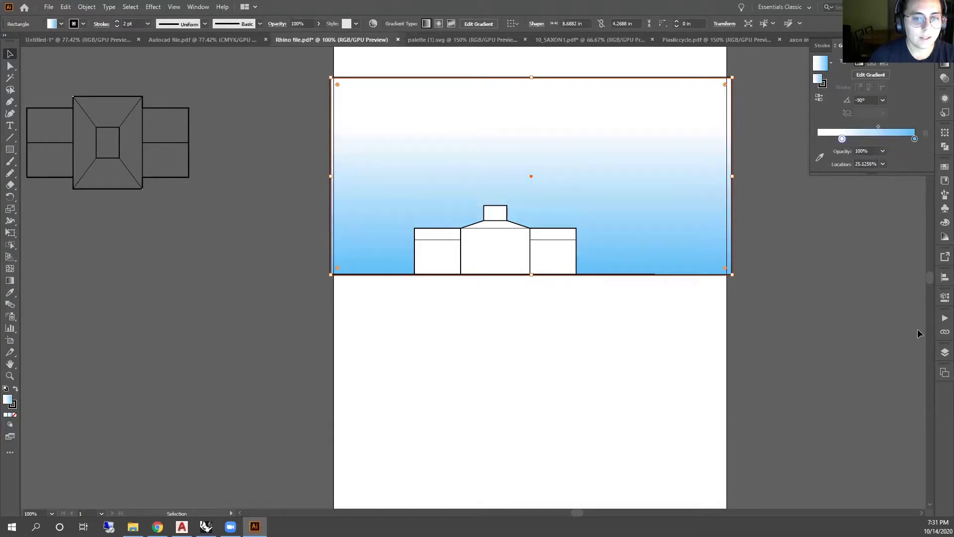
# Lower the sky rectangle's opacity to 38% and deselect it
pyautogui.click(797, 254)
pyautogui.hotkey('ctrl', 'z')
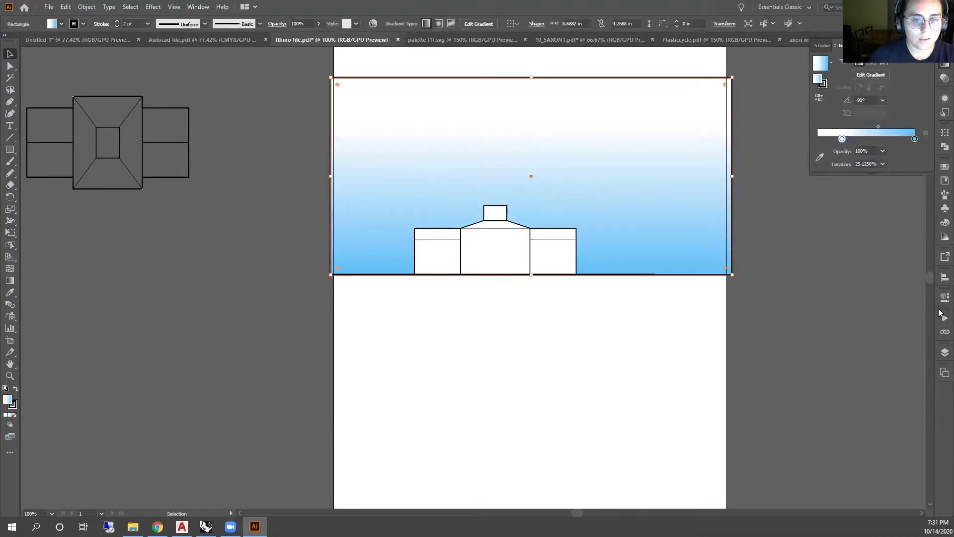
pyautogui.click(944, 297)
pyautogui.click(884, 369)
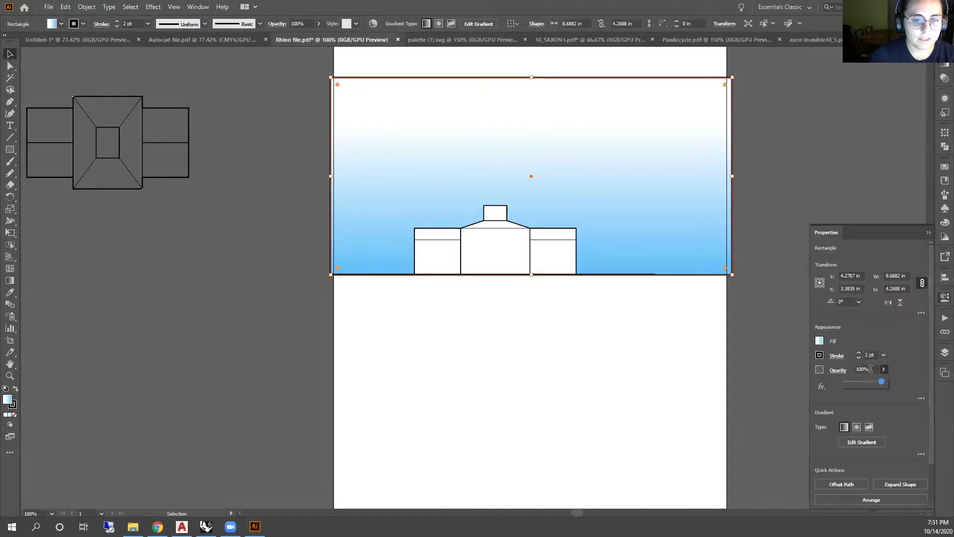
pyautogui.moveTo(886, 381); pyautogui.dragTo(857, 379)
pyautogui.click(774, 313)
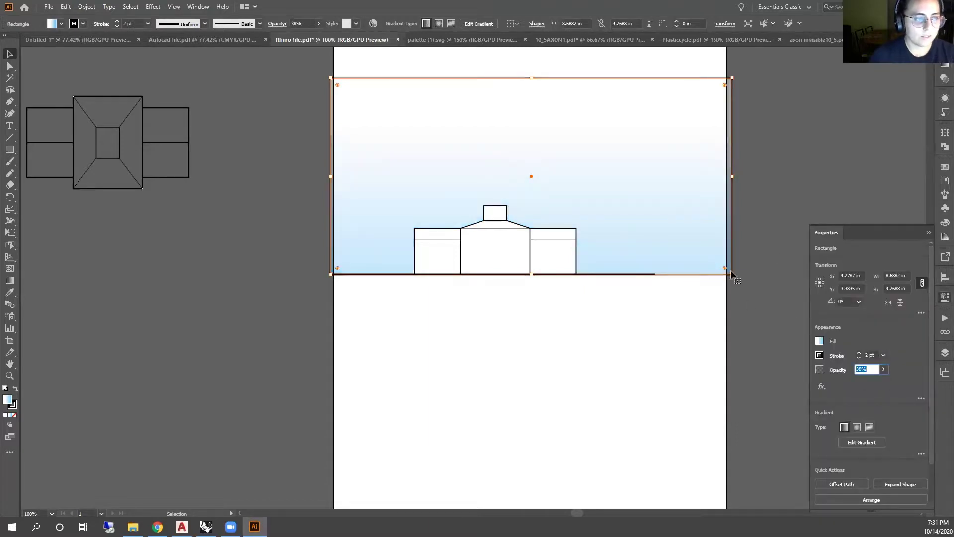
pyautogui.click(924, 235)
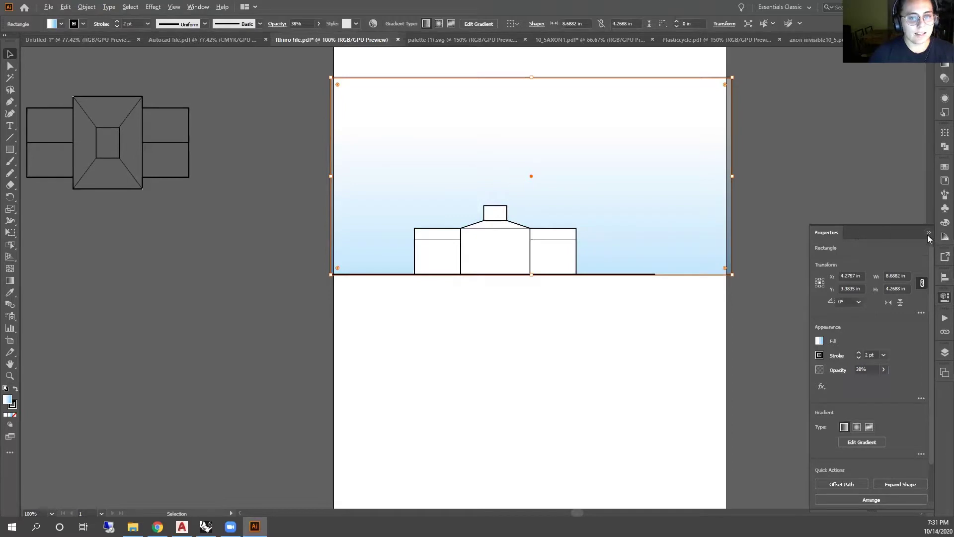
pyautogui.click(928, 236)
pyautogui.click(834, 261)
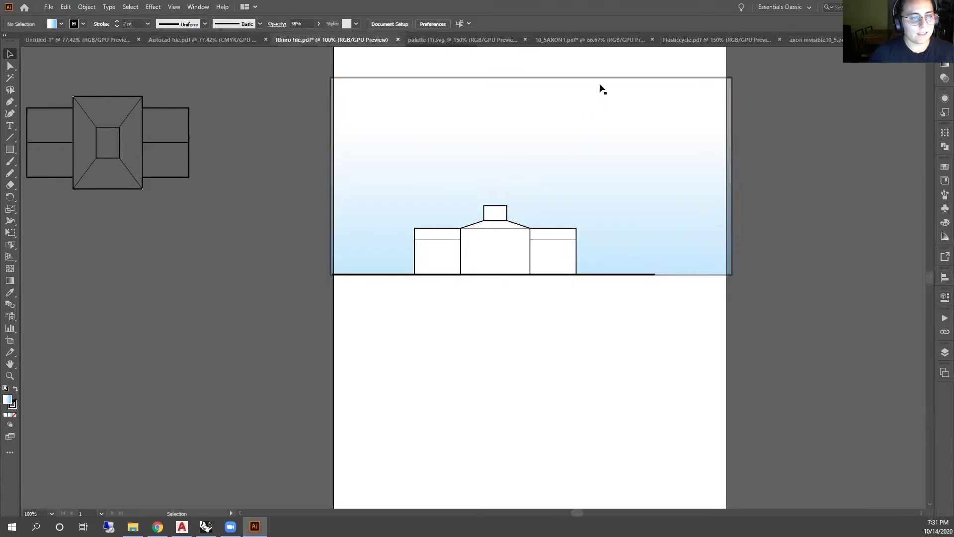
# Move the building elevation together with its sky about 14.5 in to the left, off the artboard
pyautogui.scroll(2, 393, 256)
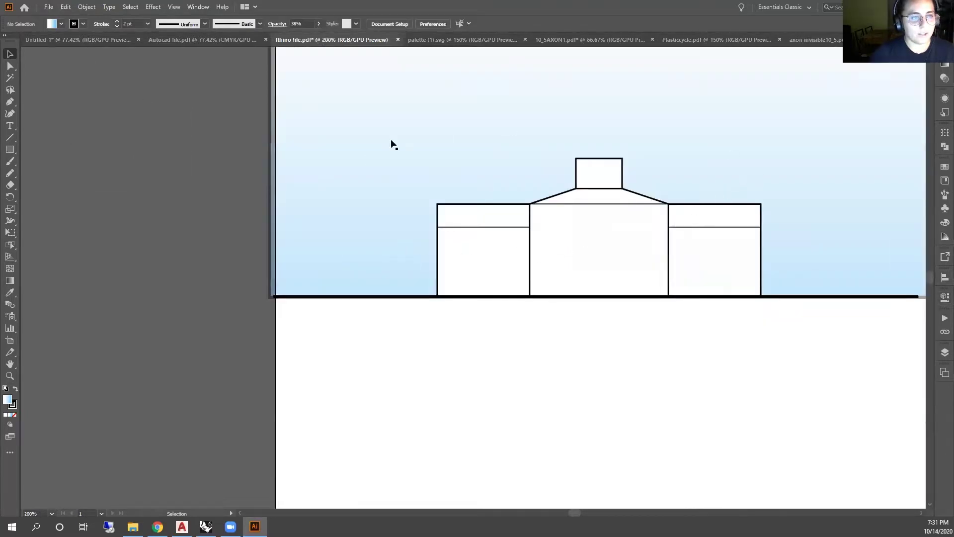
pyautogui.scroll(-1, 511, 286)
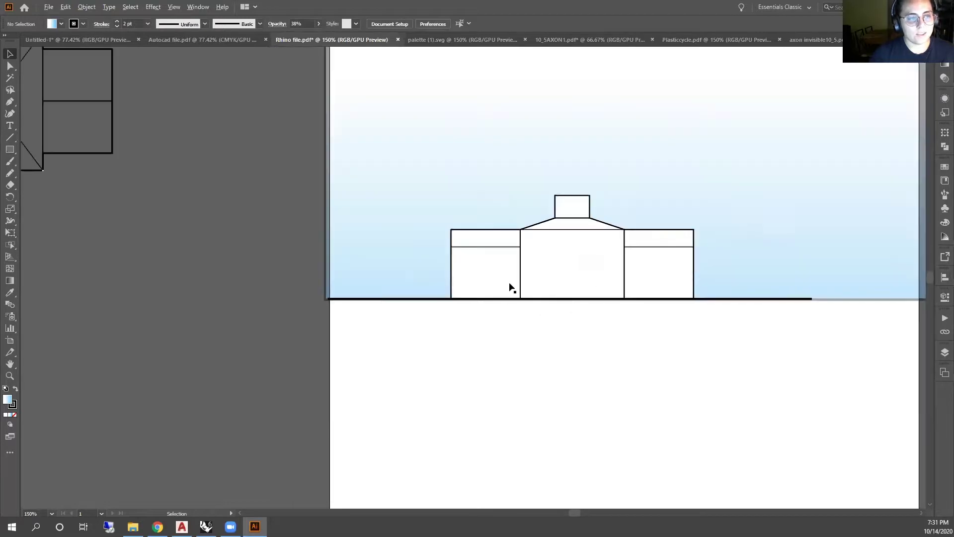
pyautogui.scroll(-1, 708, 179)
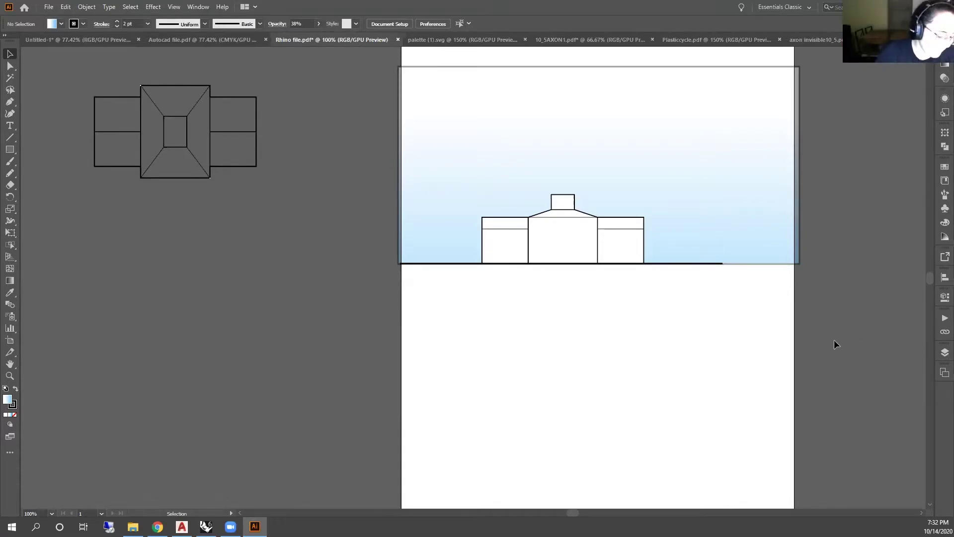
pyautogui.scroll(2, 833, 342)
pyautogui.click(477, 144)
pyautogui.click(860, 251)
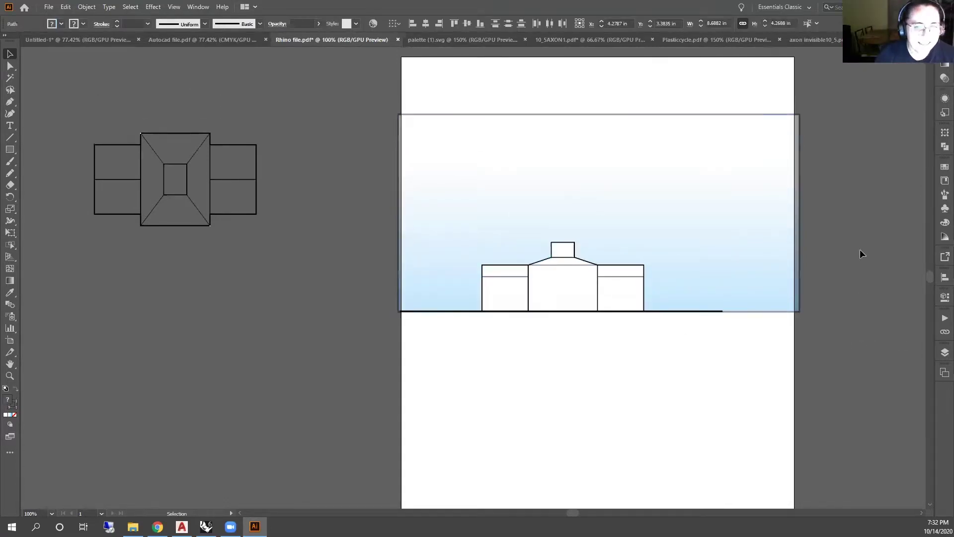
pyautogui.moveTo(820, 347); pyautogui.dragTo(339, 95)
pyautogui.scroll(-1, 529, 175)
pyautogui.moveTo(555, 237); pyautogui.dragTo(134, 244)
pyautogui.click(595, 210)
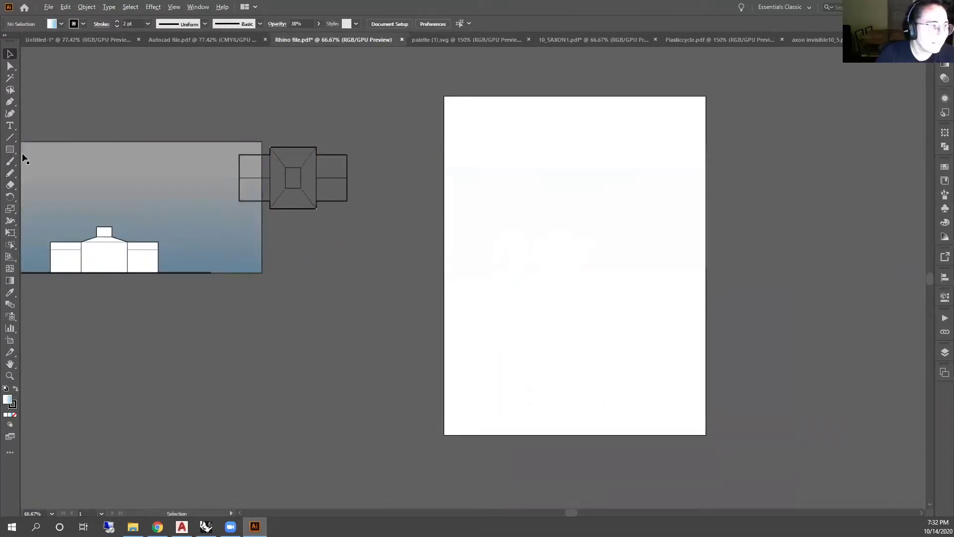
# Draw an area text frame about 5.1 by 0.94 in near the artboard's upper edge and clear its placeholder text
pyautogui.click(10, 137)
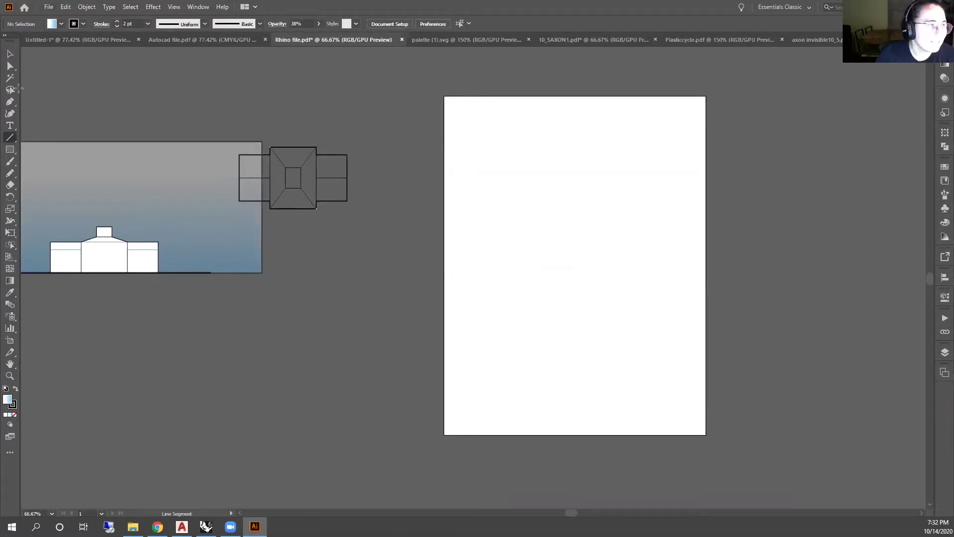
pyautogui.click(10, 126)
pyautogui.moveTo(472, 120); pyautogui.dragTo(617, 144)
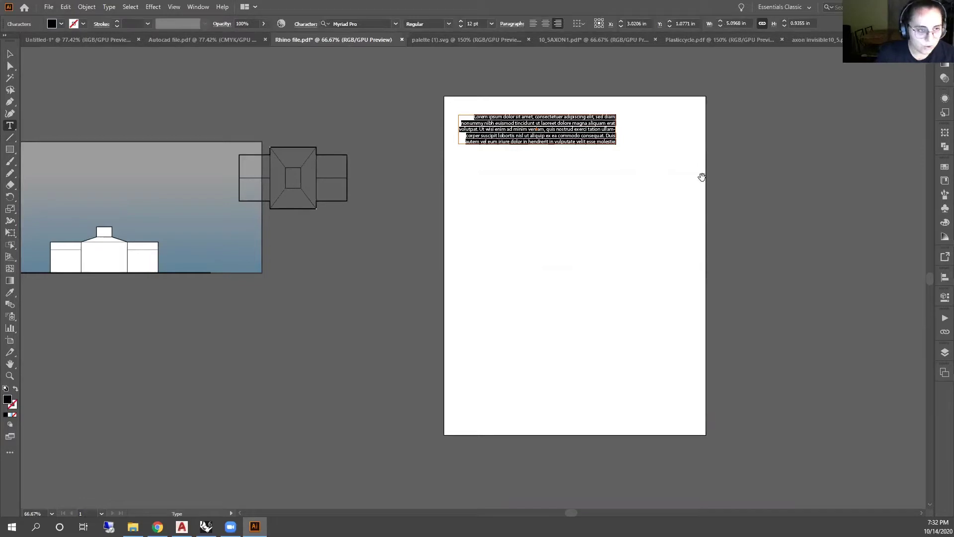
pyautogui.hotkey('ctrl', '=')
pyautogui.hotkey('ctrl', '=')
pyautogui.press('BackSpace')
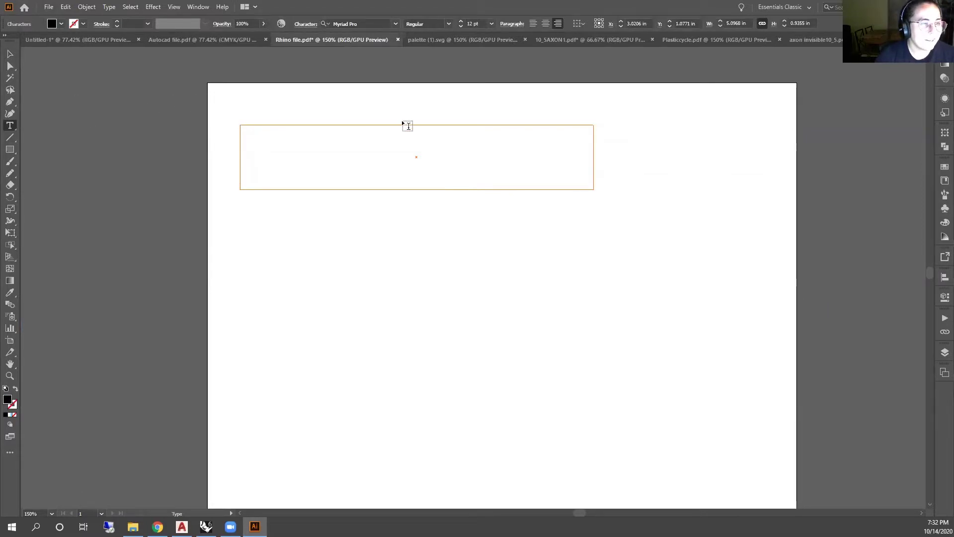
pyautogui.scroll(-2, 407, 126)
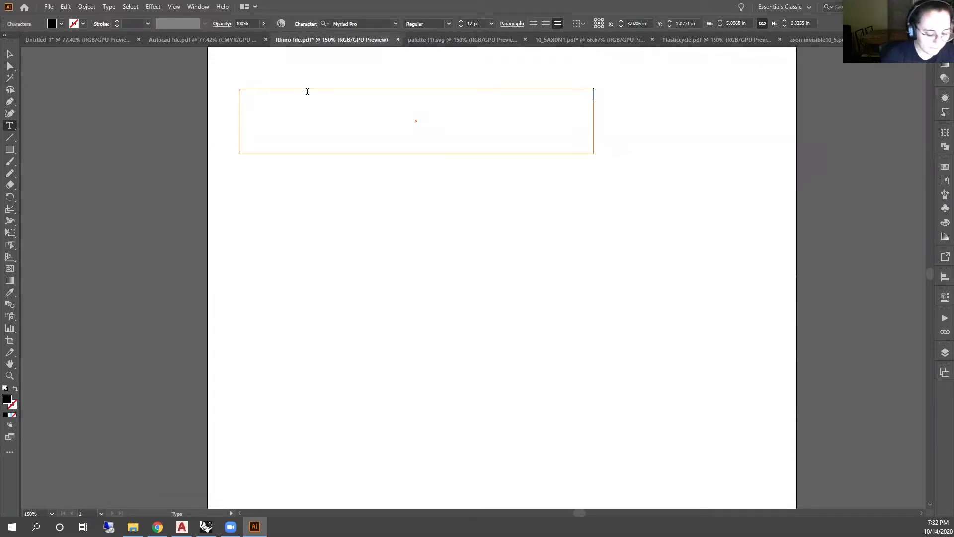
# Enter the title "Line Weight Test Sheet" in the text frame and align it left
pyautogui.write('Line Weigth')
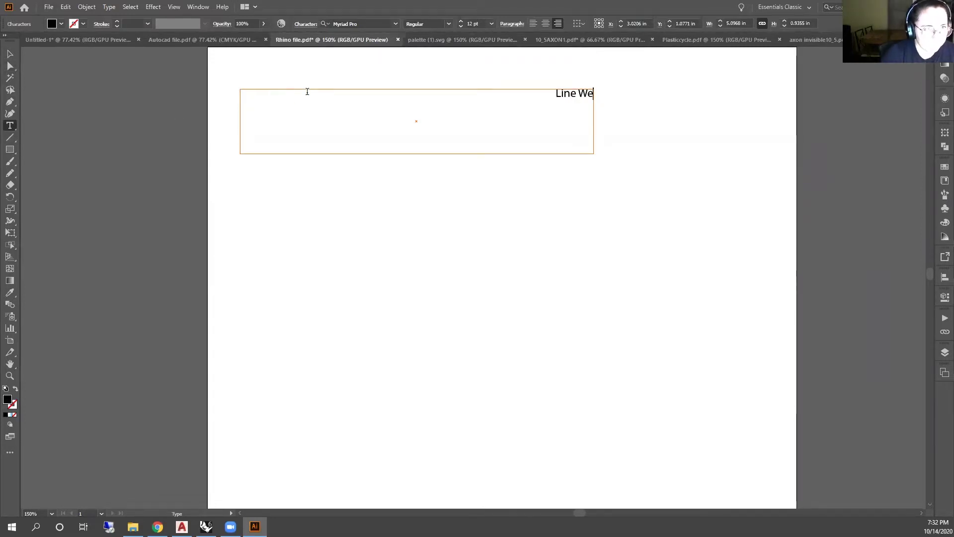
pyautogui.press('BackSpace')
pyautogui.press('BackSpace')
pyautogui.write('hy')
pyautogui.press('BackSpace')
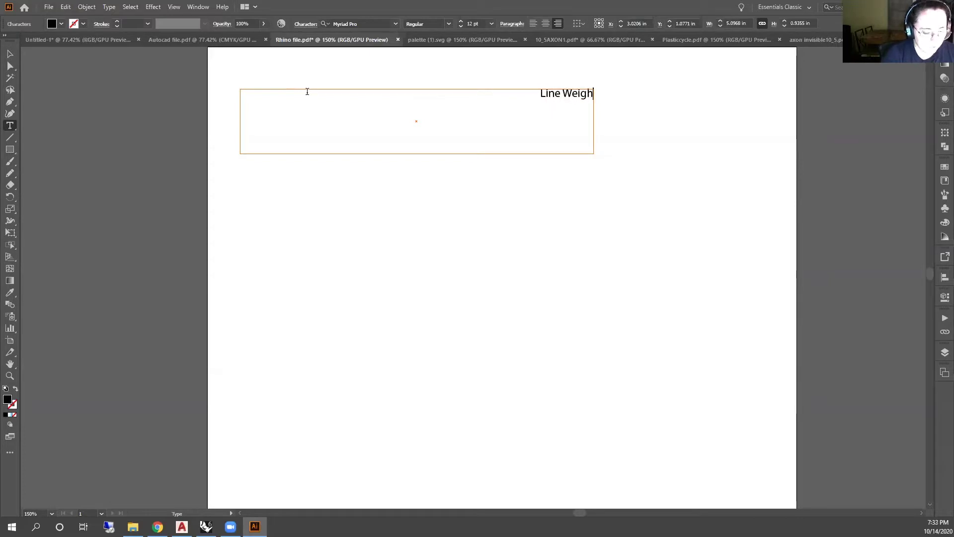
pyautogui.write('t Test ')
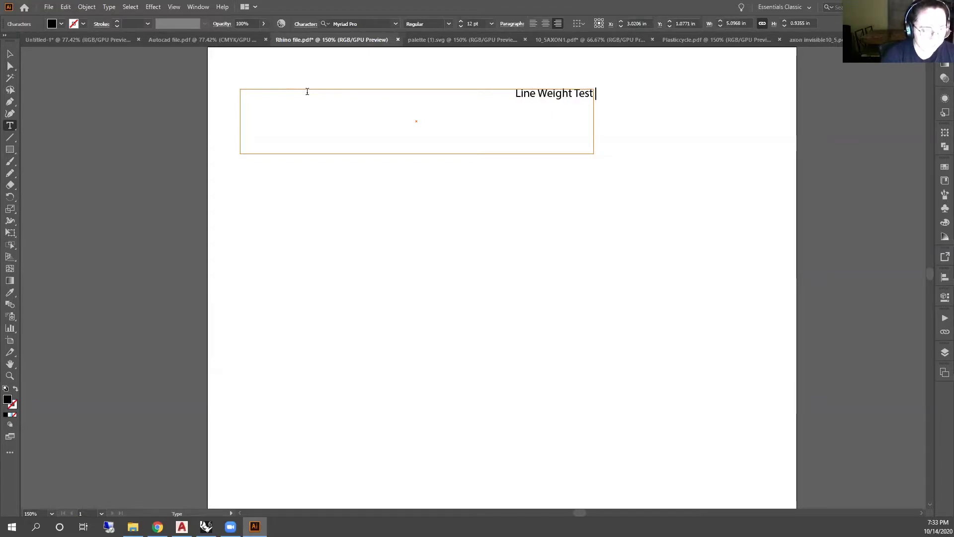
pyautogui.write('Sheet')
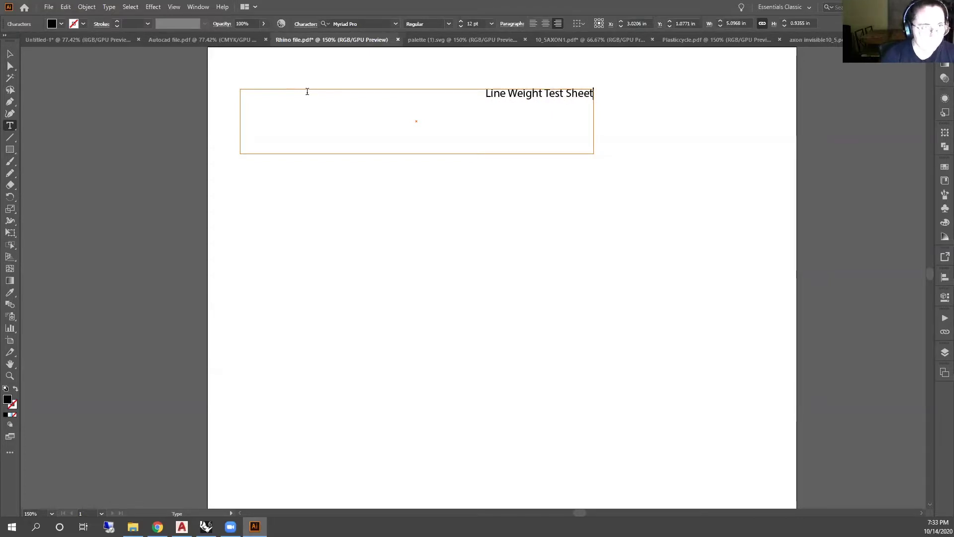
pyautogui.click(534, 24)
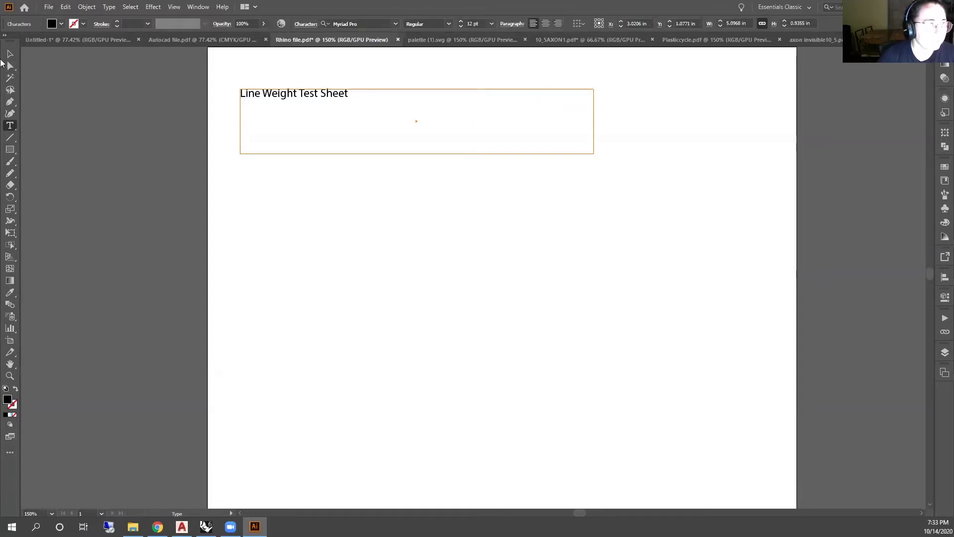
# Shrink the title's text frame to fit closely around its single line of text
pyautogui.press('Escape')
pyautogui.moveTo(586, 160); pyautogui.dragTo(364, 106)
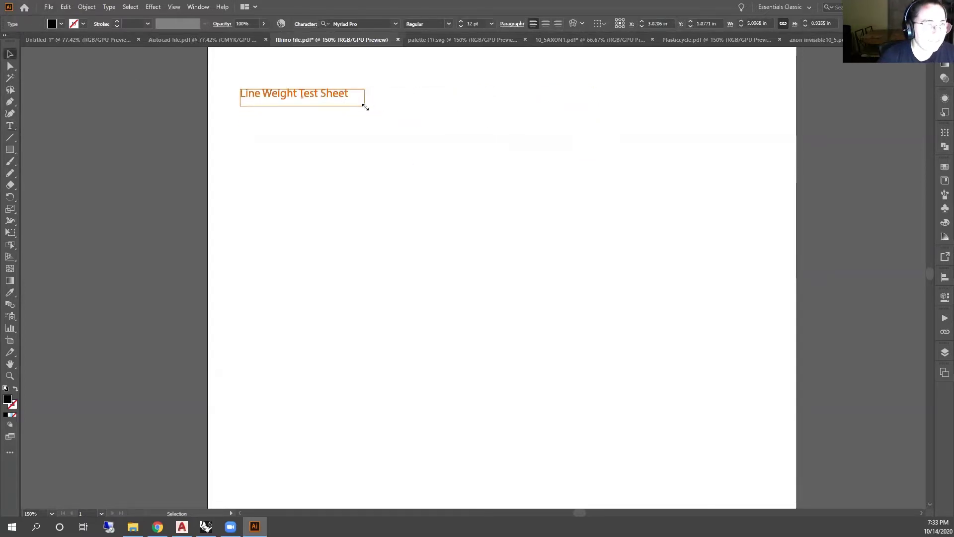
pyautogui.click(473, 174)
# Draw a horizontal line segment about 2.66 in long just below the title
pyautogui.scroll(-2, 472, 174)
pyautogui.click(9, 137)
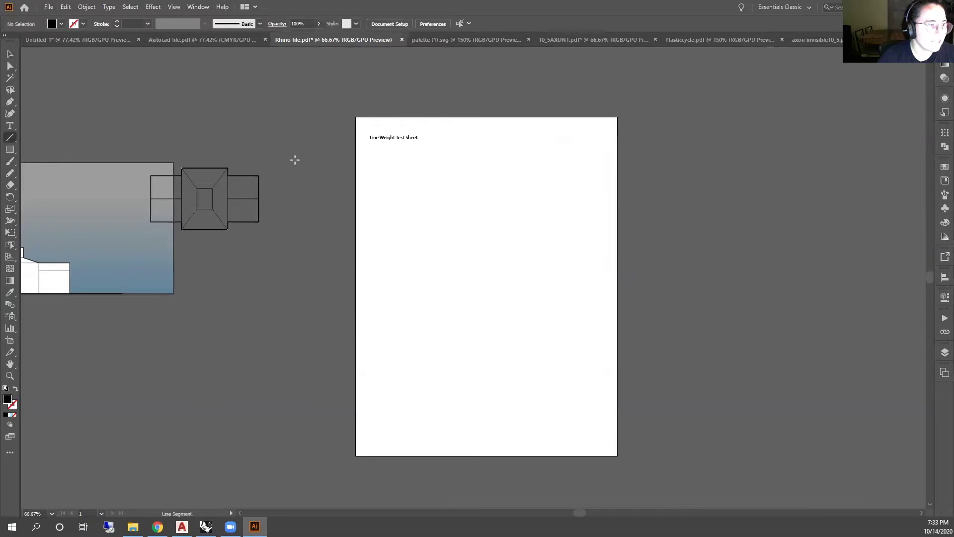
pyautogui.moveTo(377, 160); pyautogui.dragTo(459, 161)
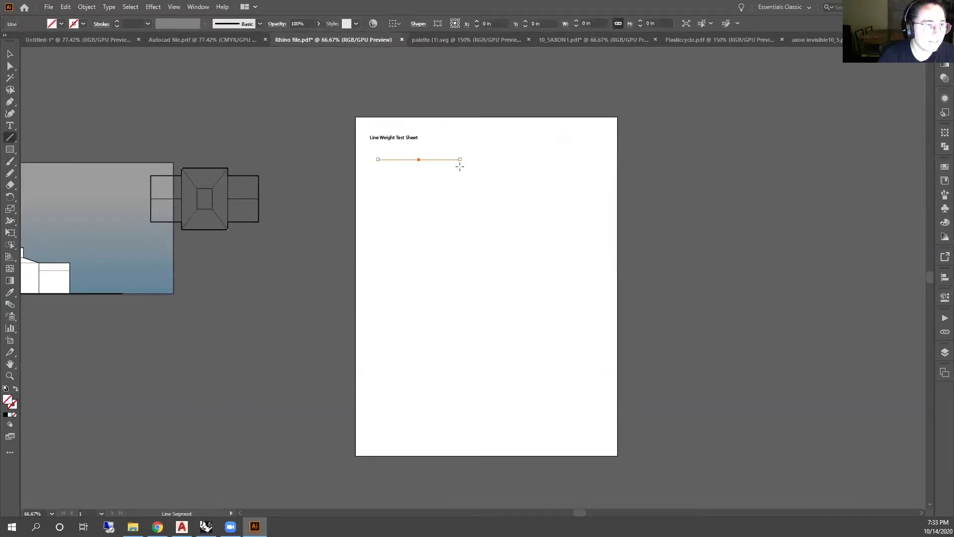
# Copy the line straight down with Move, using 0 in horizontal and 0.25 in vertical offset
pyautogui.click(109, 7)
pyautogui.moveTo(87, 7)
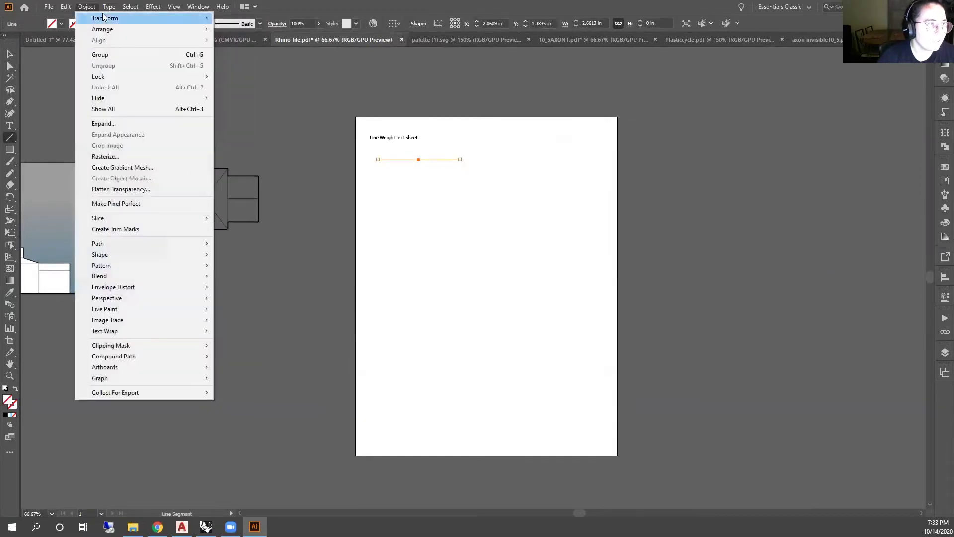
pyautogui.moveTo(125, 18)
pyautogui.click(271, 32)
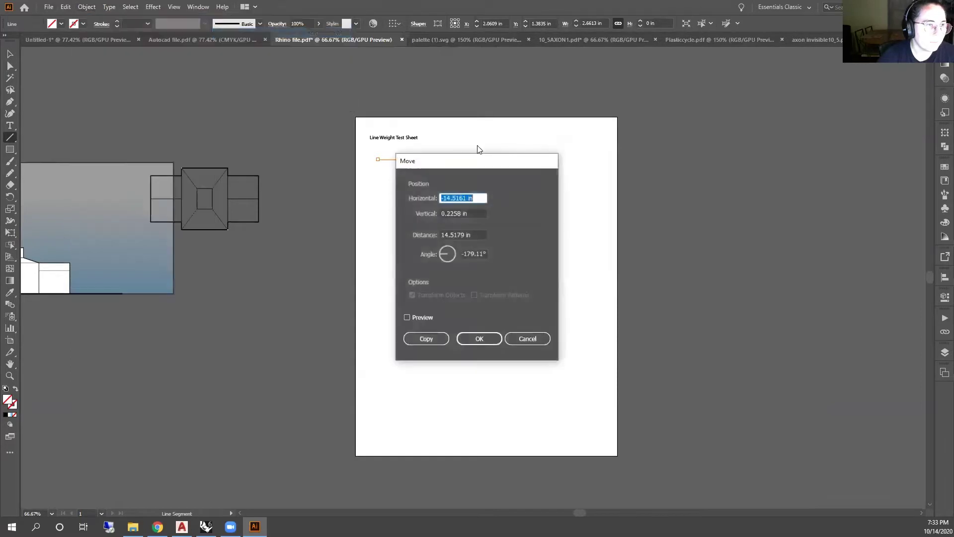
pyautogui.moveTo(477, 153); pyautogui.dragTo(640, 156)
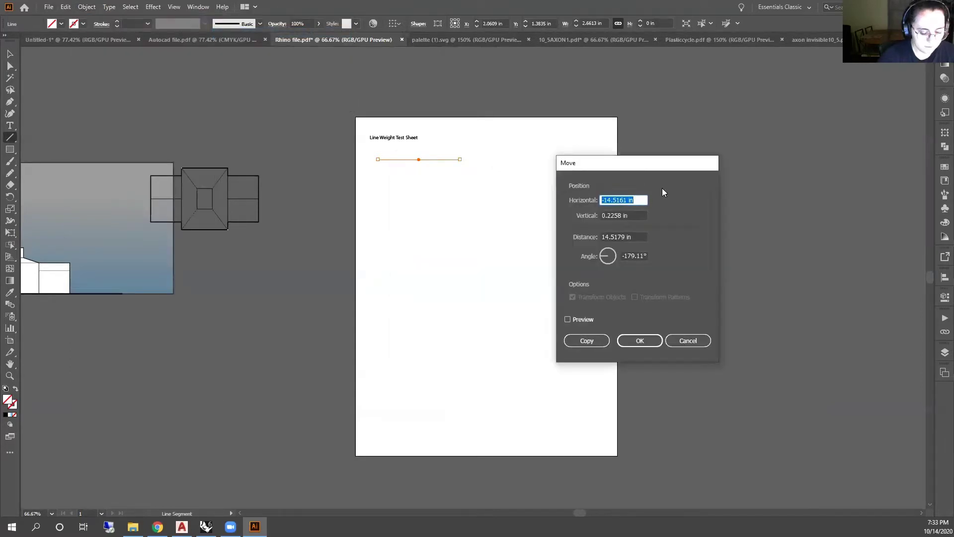
pyautogui.write('0')
pyautogui.press('Tab')
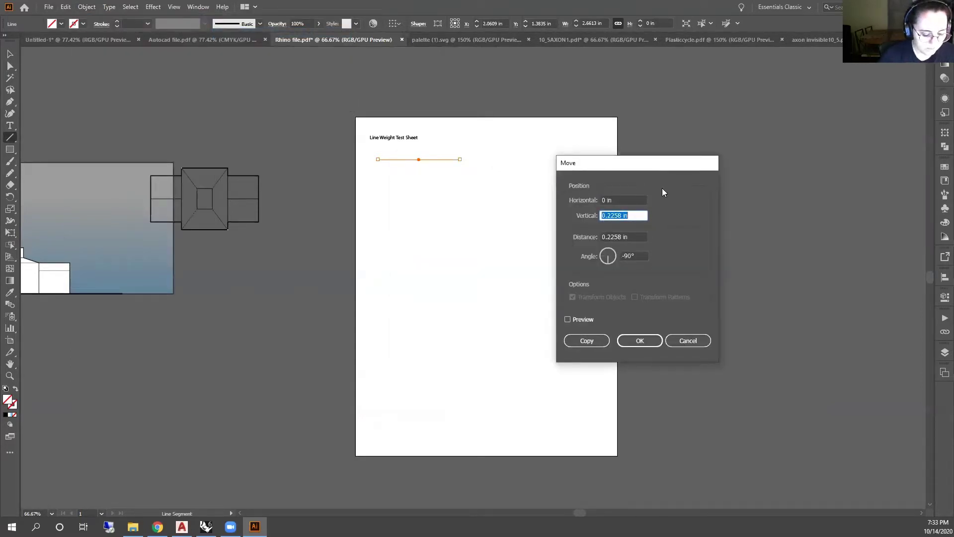
pyautogui.write('.25')
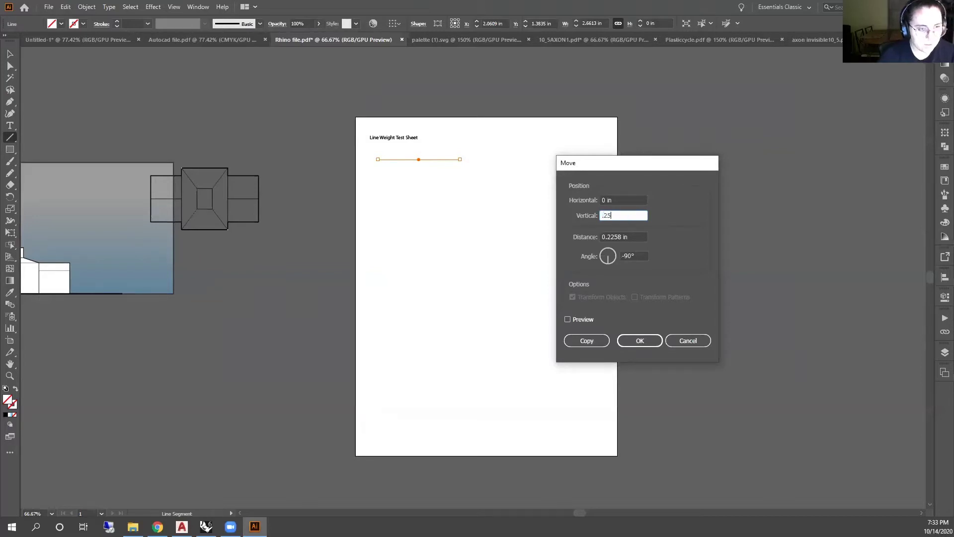
pyautogui.click(574, 317)
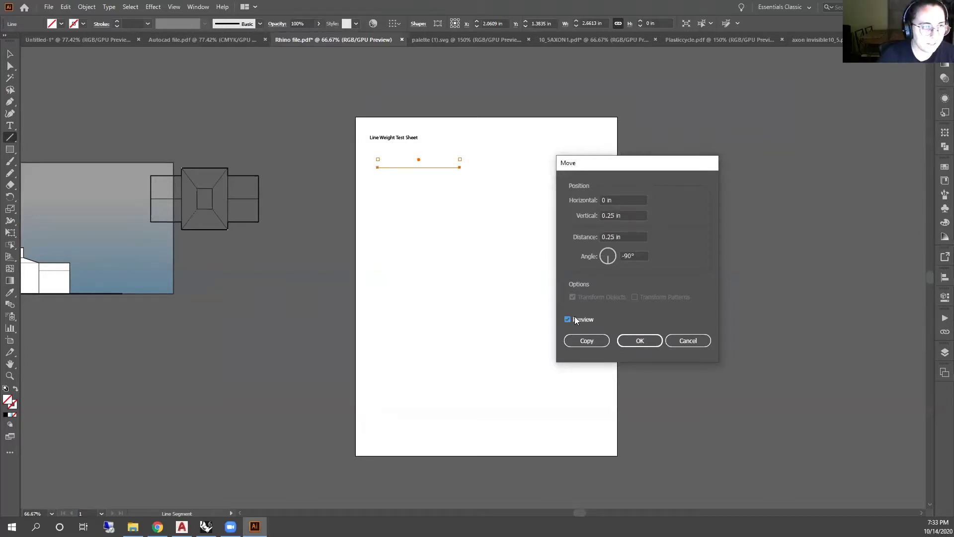
pyautogui.click(605, 343)
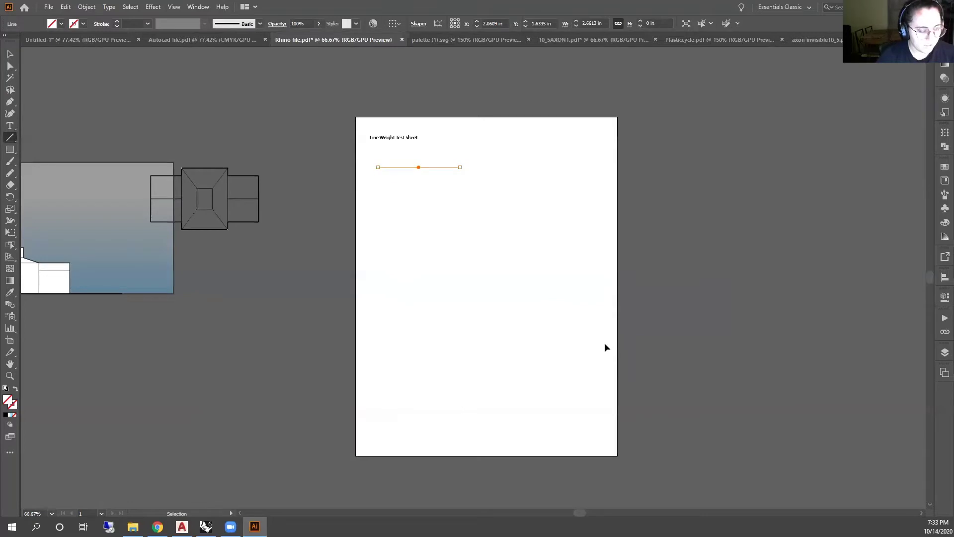
# Repeat the 0.25 in downward copy 32 times to build a column of evenly spaced lines down the artboard
pyautogui.hotkey('ctrl', 'd')
pyautogui.hotkey('ctrl', 'd')
pyautogui.hotkey('ctrl', 'd')
pyautogui.hotkey('ctrl', 'd')
pyautogui.hotkey('ctrl', 'd')
pyautogui.hotkey('ctrl', 'd')
pyautogui.hotkey('ctrl', 'd')
pyautogui.hotkey('ctrl', 'd')
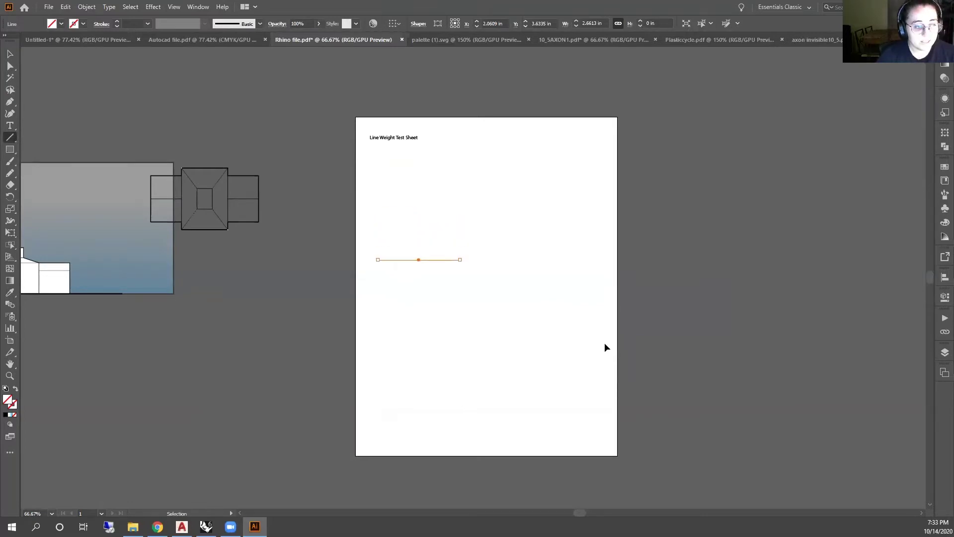
pyautogui.hotkey('ctrl', 'd')
pyautogui.hotkey('ctrl', 'd')
pyautogui.hotkey('ctrl', 'd')
pyautogui.hotkey('ctrl', 'd')
pyautogui.hotkey('ctrl', 'd')
pyautogui.hotkey('ctrl', 'd')
pyautogui.hotkey('ctrl', 'd')
pyautogui.hotkey('ctrl', 'd')
pyautogui.hotkey('ctrl', 'd')
pyautogui.hotkey('ctrl', 'd')
pyautogui.hotkey('ctrl', 'd')
pyautogui.hotkey('ctrl', 'd')
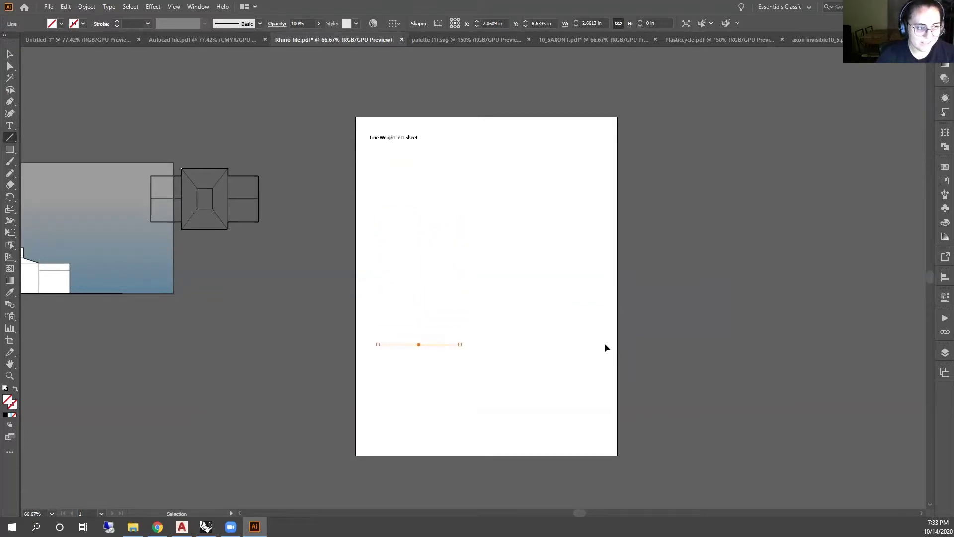
pyautogui.hotkey('ctrl', 'd')
pyautogui.hotkey('ctrl', 'd')
pyautogui.hotkey('ctrl', 'd')
pyautogui.hotkey('ctrl', 'd')
pyautogui.hotkey('ctrl', 'd')
pyautogui.hotkey('ctrl', 'd')
pyautogui.hotkey('ctrl', 'd')
pyautogui.hotkey('ctrl', 'd')
pyautogui.hotkey('ctrl', 'd')
pyautogui.hotkey('ctrl', 'd')
pyautogui.hotkey('ctrl', 'd')
pyautogui.hotkey('ctrl', 'd')
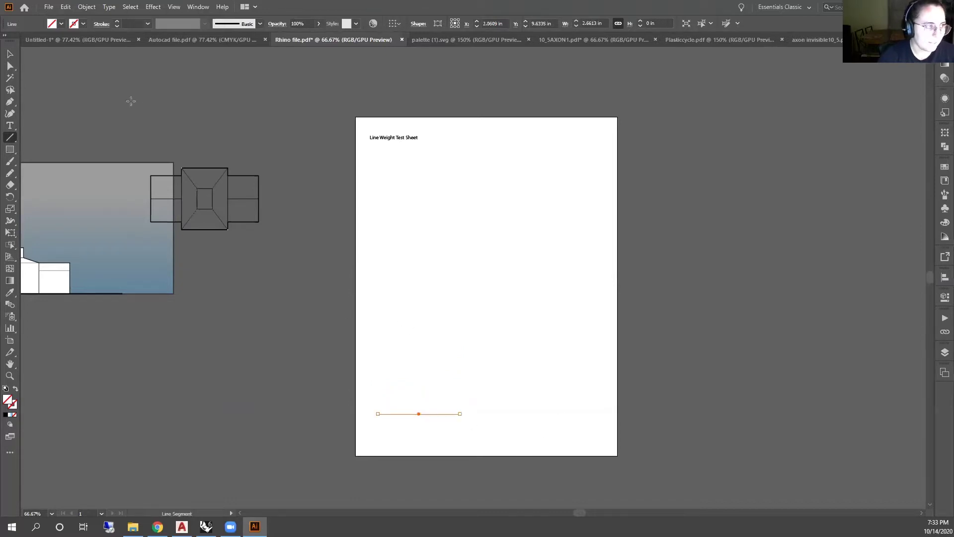
# Give the top line of the column a 1 pt stroke
pyautogui.click(10, 53)
pyautogui.moveTo(570, 474); pyautogui.dragTo(349, 147)
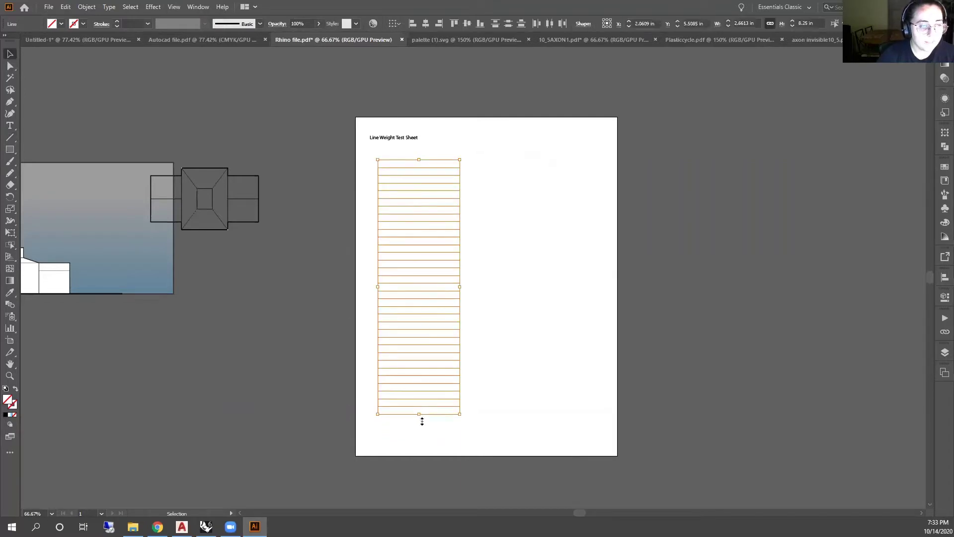
pyautogui.click(554, 167)
pyautogui.click(424, 159)
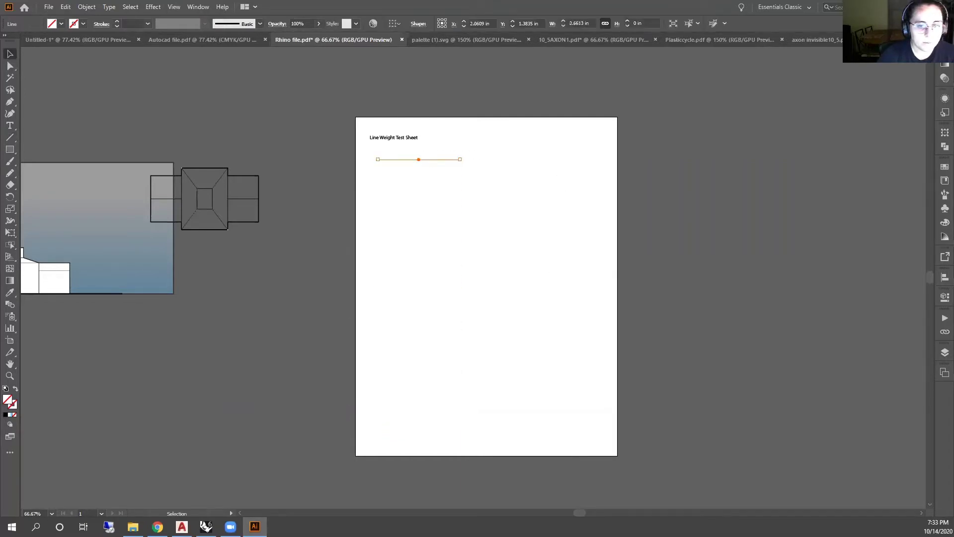
pyautogui.click(944, 297)
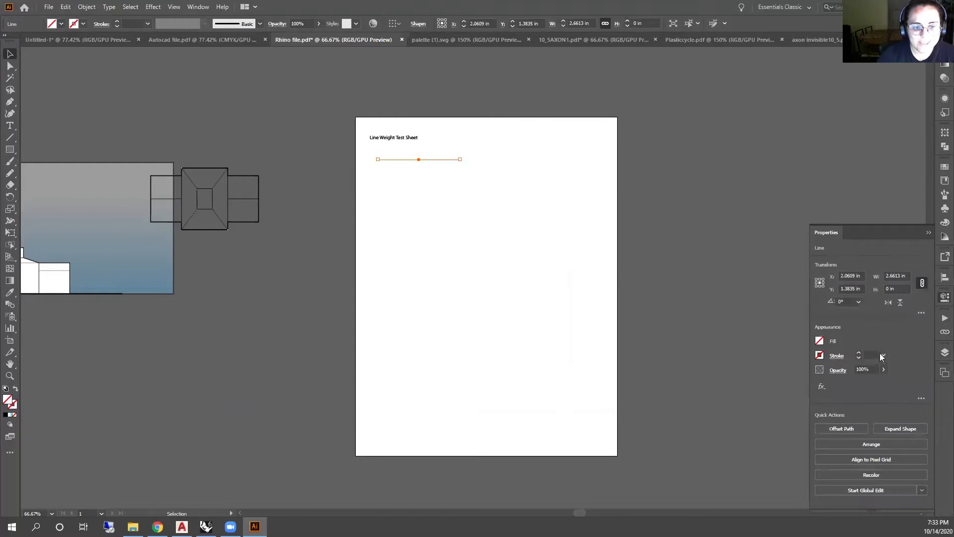
pyautogui.click(858, 354)
pyautogui.click(440, 170)
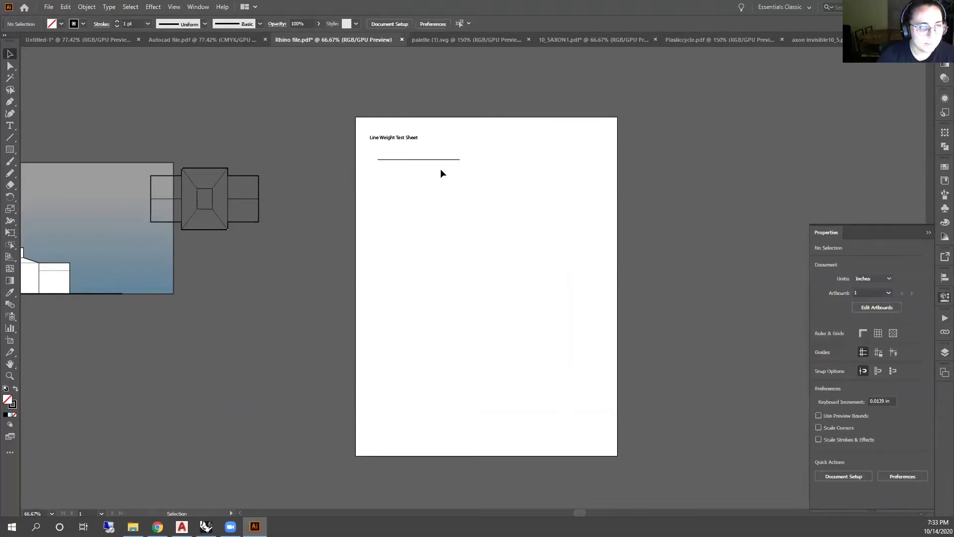
# Give the second line a stroke heavier than 1 pt and the third line a 0.75 pt stroke
pyautogui.click(440, 168)
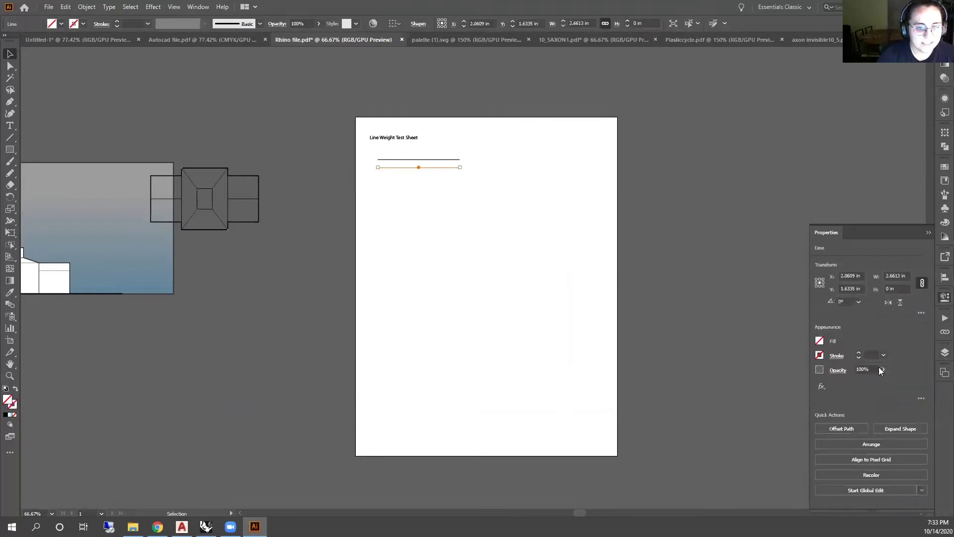
pyautogui.click(859, 354)
pyautogui.click(438, 175)
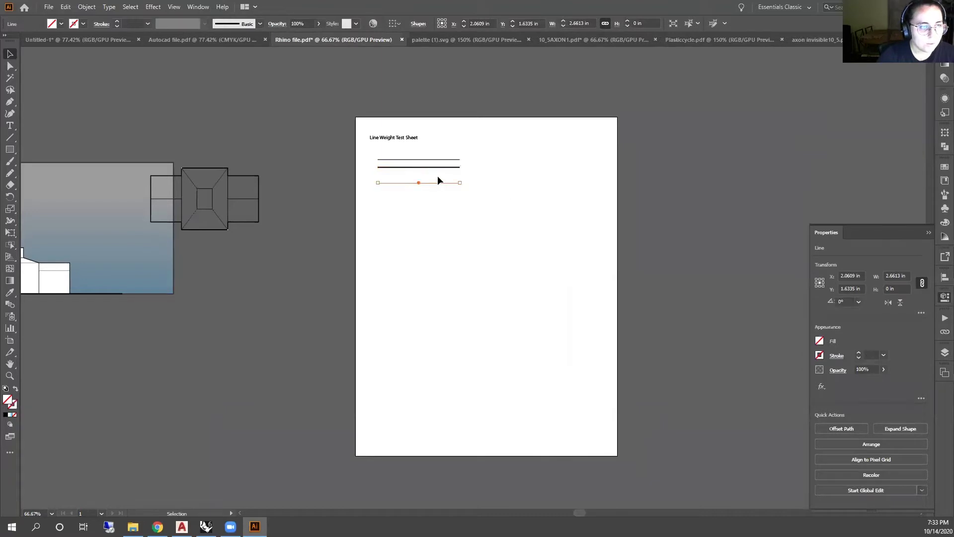
pyautogui.click(858, 352)
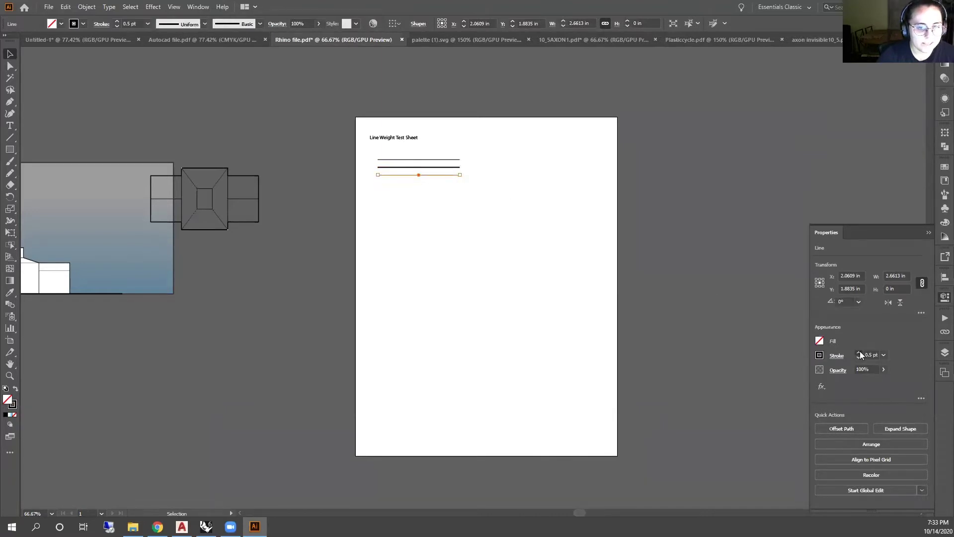
pyautogui.click(432, 185)
pyautogui.keyDown('alt'); pyautogui.scroll(2, 434, 162); pyautogui.keyUp('alt')
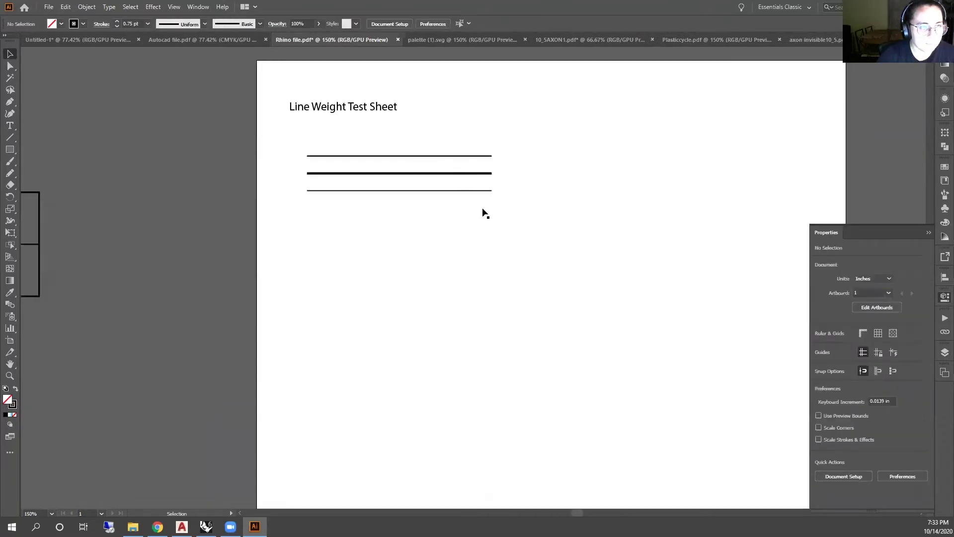
# Reduce the second line's stroke to 0.5 pt
pyautogui.click(485, 208)
pyautogui.click(484, 194)
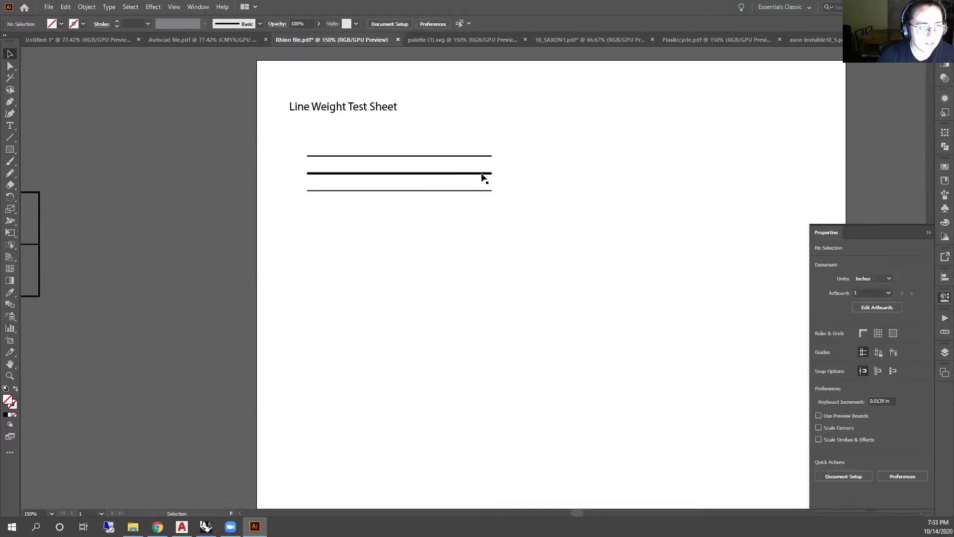
pyautogui.click(482, 174)
pyautogui.click(859, 358)
pyautogui.click(859, 358)
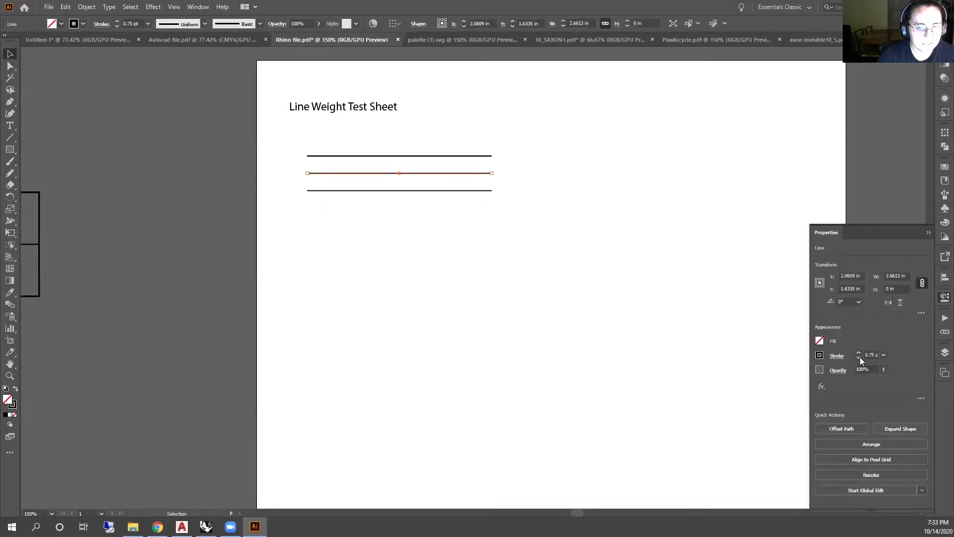
pyautogui.click(859, 358)
# Reduce the top line's stroke to 0.25 pt
pyautogui.click(446, 153)
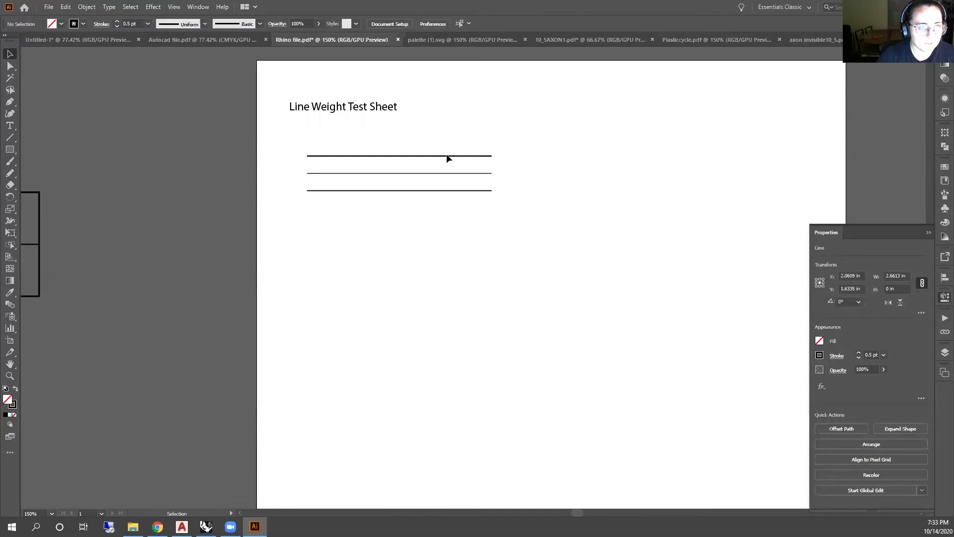
pyautogui.click(473, 156)
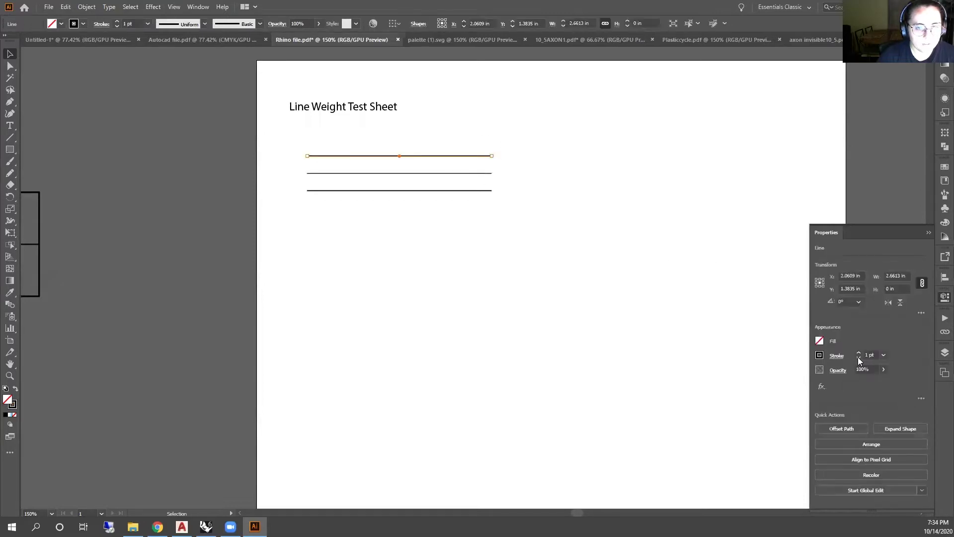
pyautogui.click(858, 358)
pyautogui.click(858, 357)
pyautogui.click(858, 357)
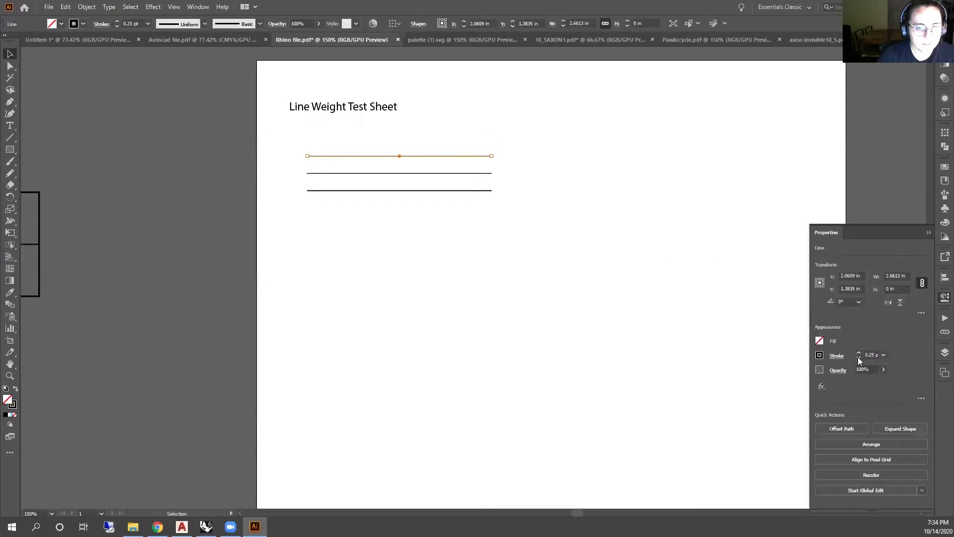
pyautogui.doubleClick(475, 190)
pyautogui.click(485, 205)
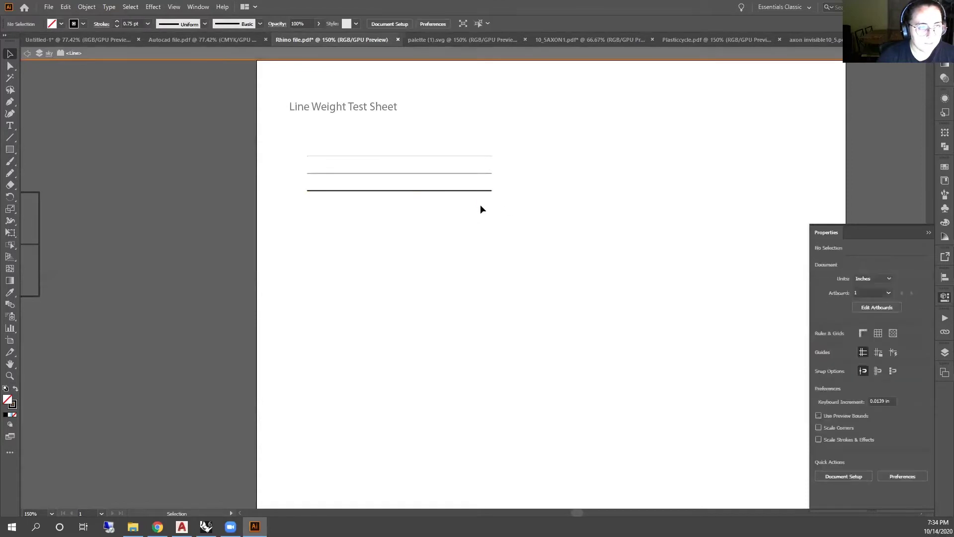
pyautogui.doubleClick(526, 194)
# Give the fourth line from the top a 1 pt stroke
pyautogui.click(478, 208)
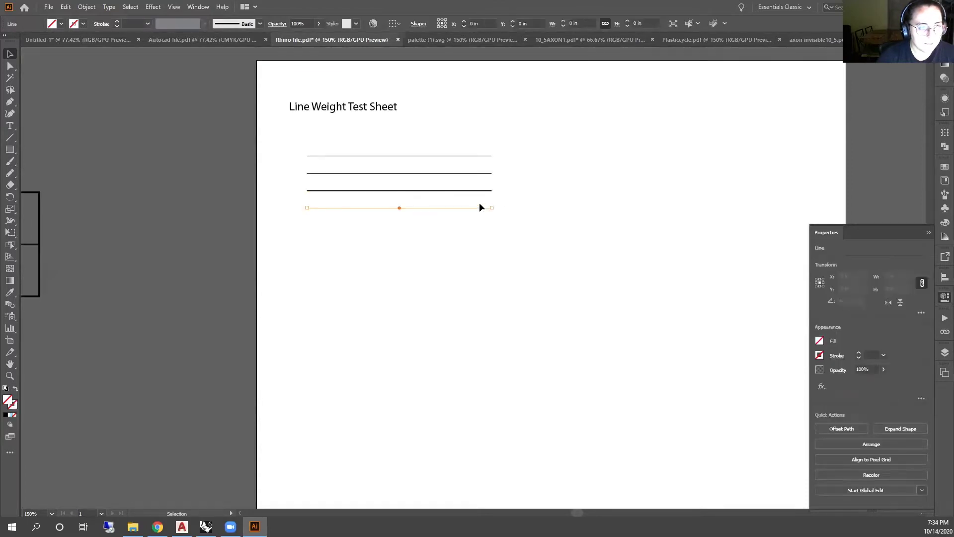
pyautogui.click(859, 353)
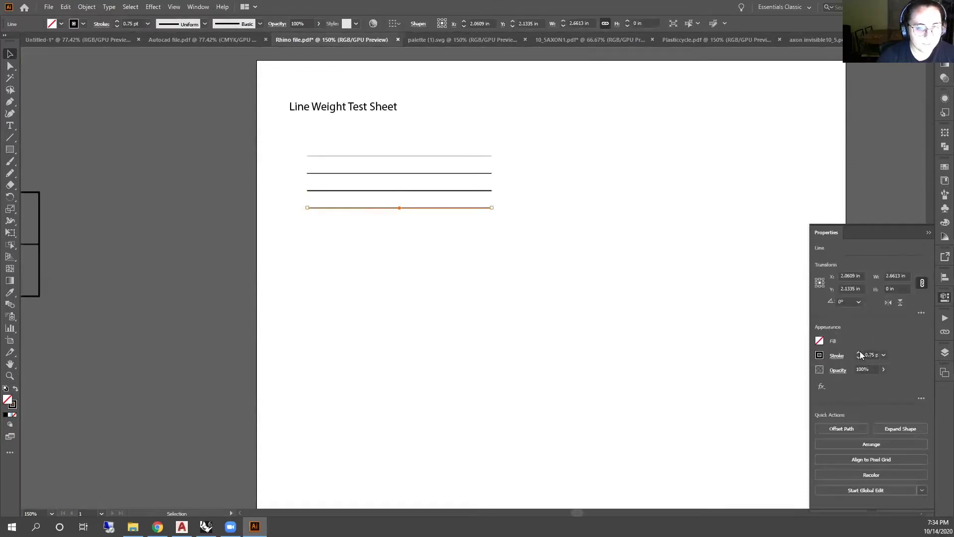
pyautogui.click(859, 351)
pyautogui.click(444, 184)
pyautogui.scroll(-1, 440, 181)
pyautogui.scroll(1, 399, 200)
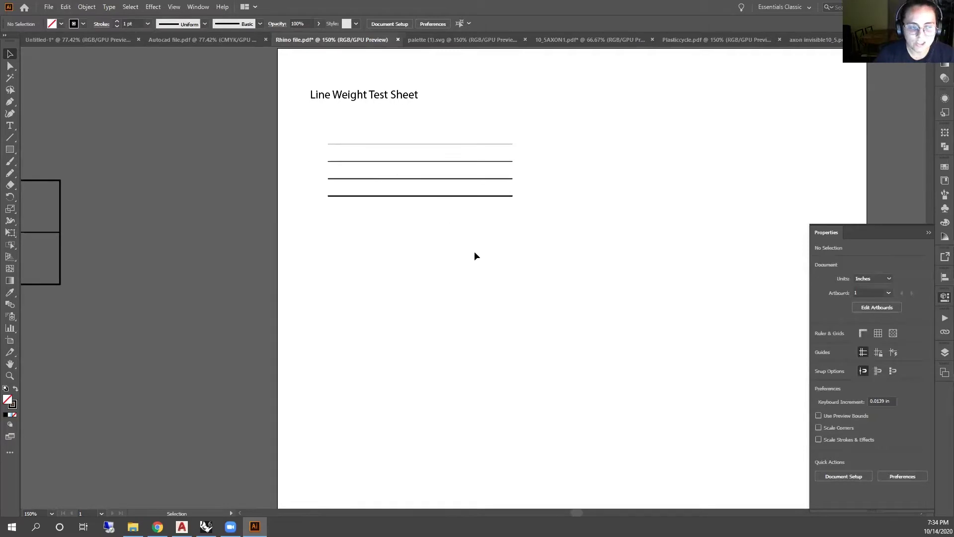
pyautogui.scroll(-1, 484, 243)
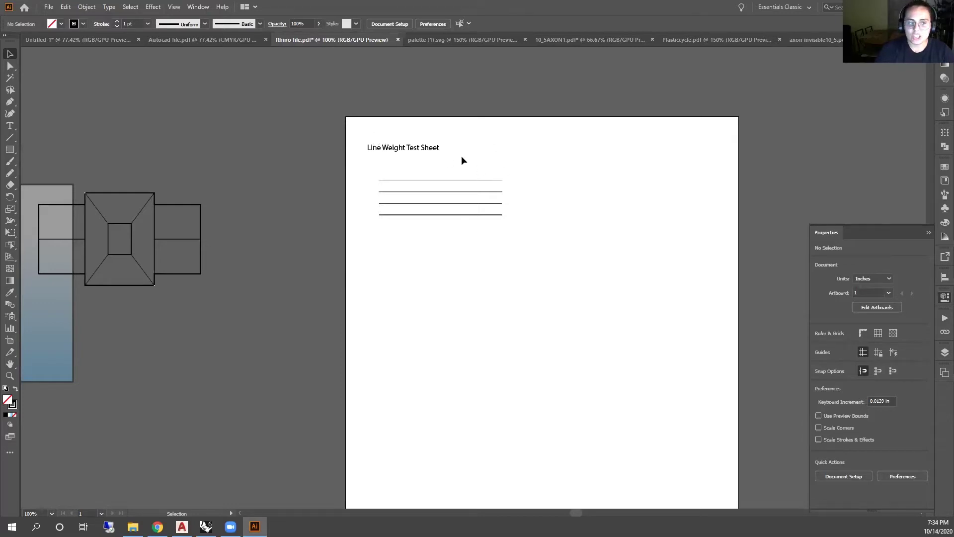
pyautogui.scroll(-3, 698, 146)
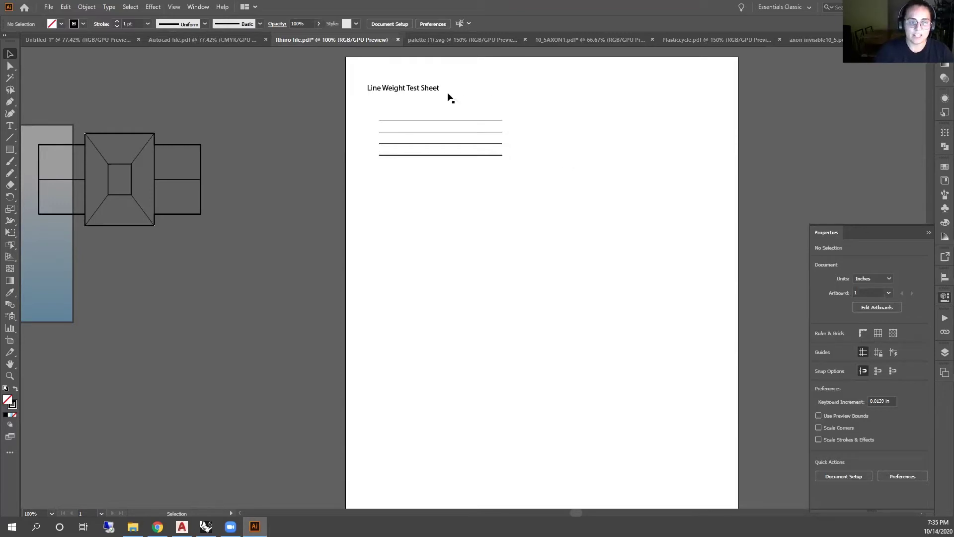
pyautogui.scroll(-1, 729, 323)
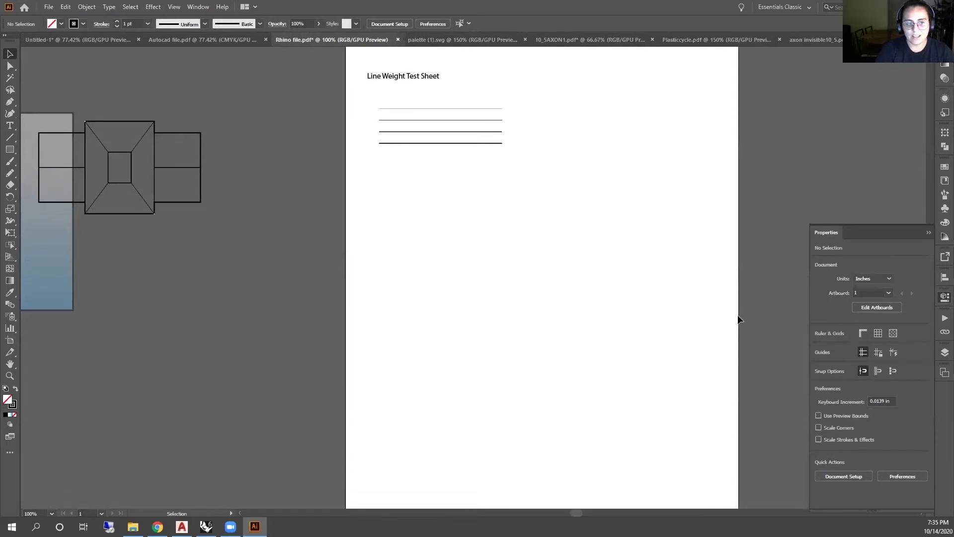
pyautogui.click(928, 233)
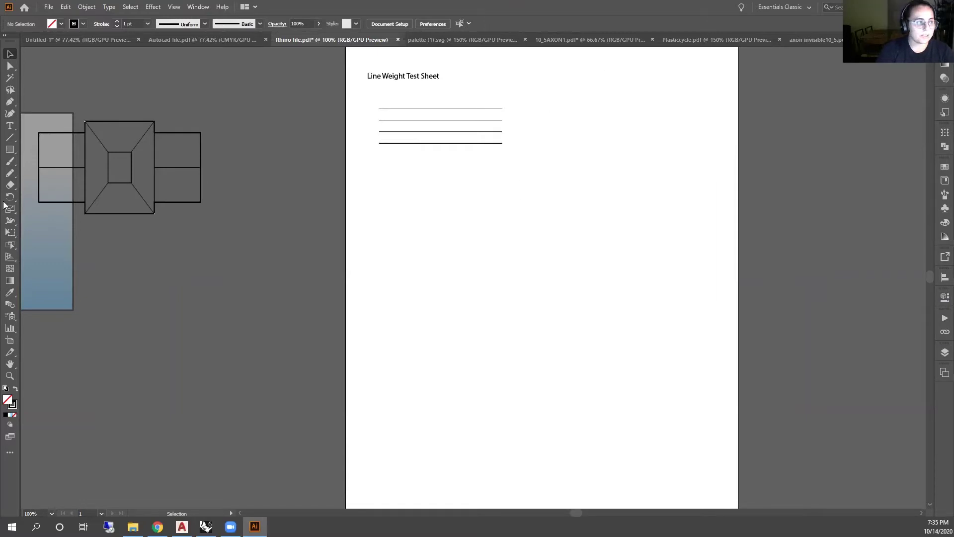
pyautogui.click(10, 149)
pyautogui.moveTo(605, 73); pyautogui.dragTo(640, 107)
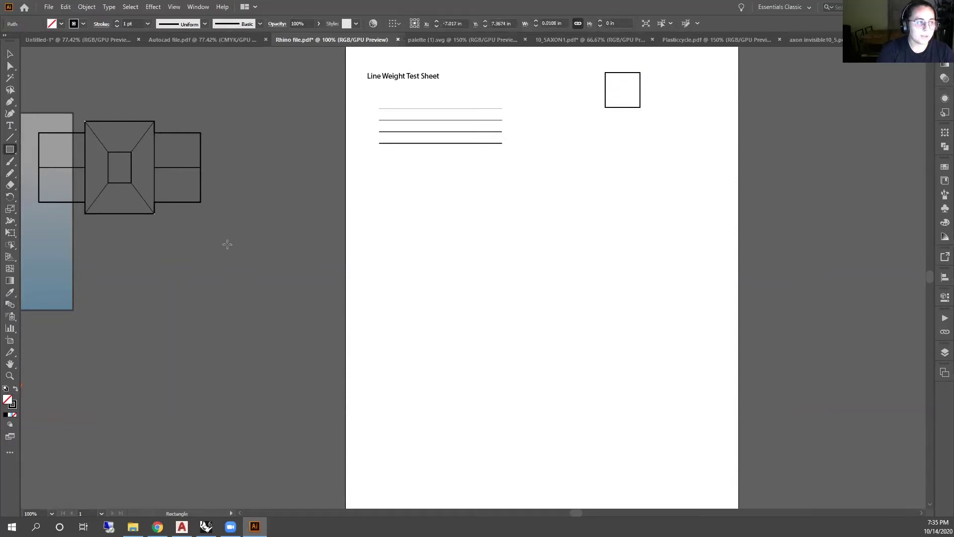
pyautogui.scroll(-1, 412, 220)
pyautogui.click(12, 55)
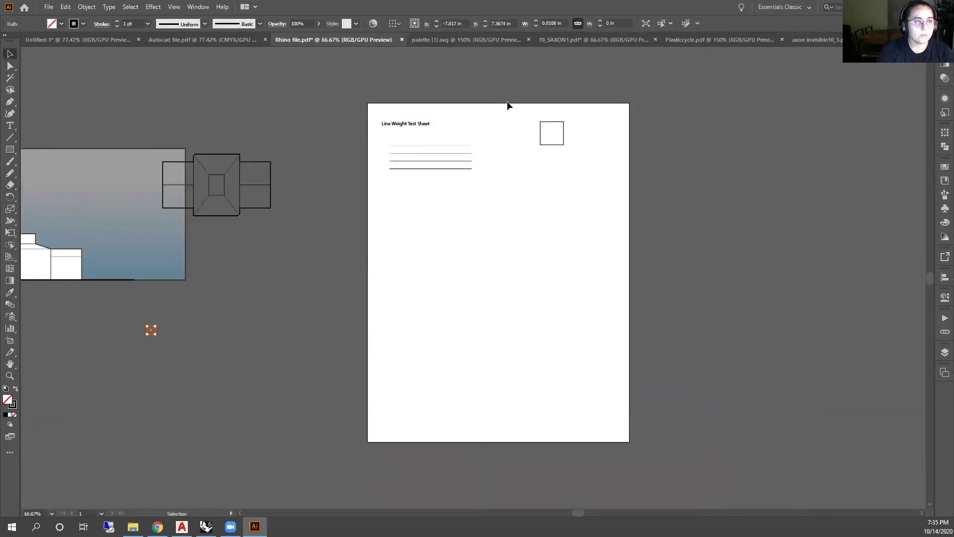
pyautogui.click(548, 135)
pyautogui.press('Delete')
# Make Layer 3, which holds the colour swatches, visible
pyautogui.scroll(-3, 218, 78)
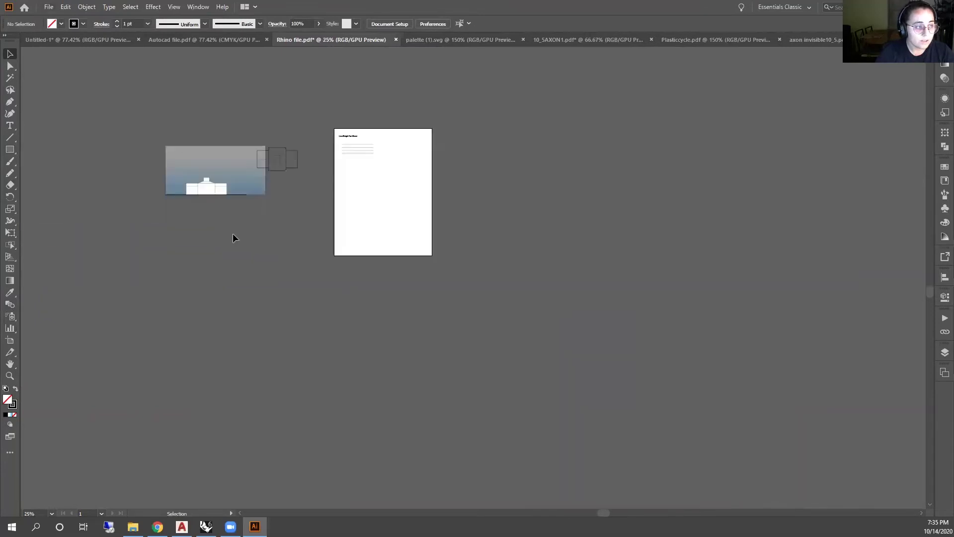
pyautogui.click(938, 299)
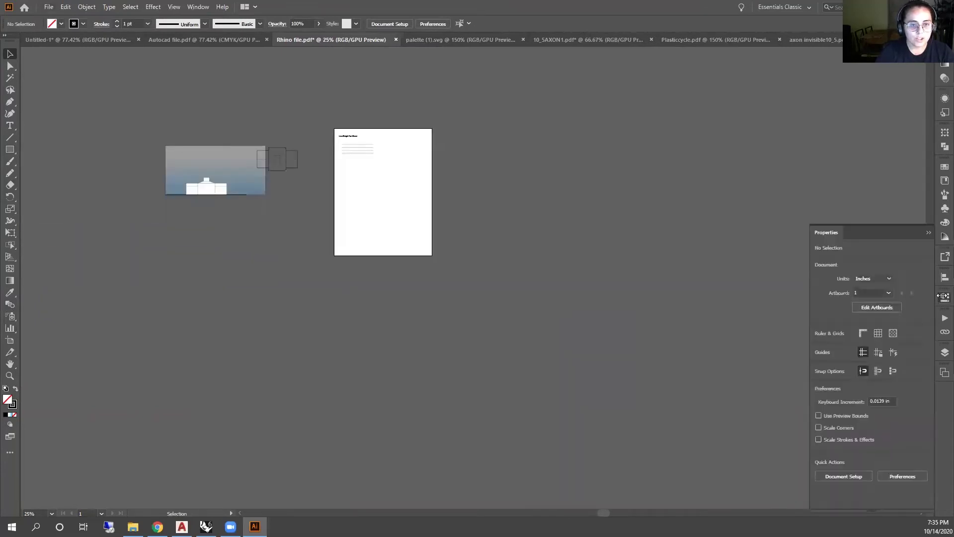
pyautogui.click(945, 351)
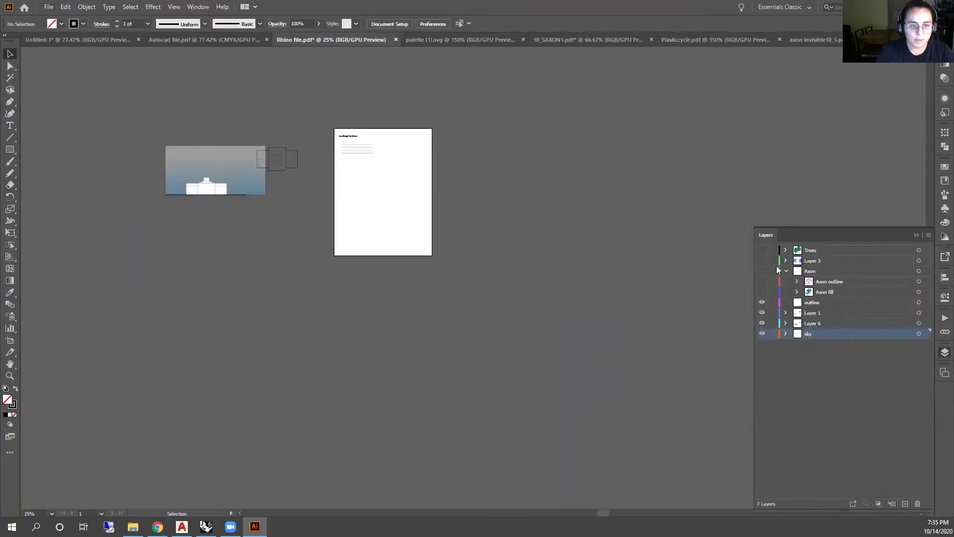
pyautogui.click(761, 261)
# Move the teal, light blue, pale lavender and violet-blue swatches together to the upper right edge of the artboard, leaving the gradient swatch behind
pyautogui.scroll(1, 354, 164)
pyautogui.click(202, 174)
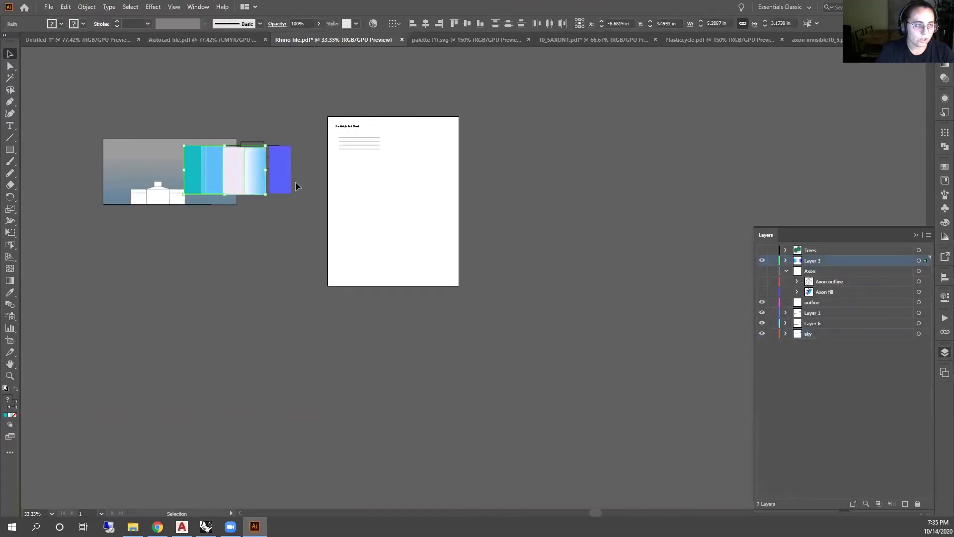
pyautogui.click(295, 181)
pyautogui.click(280, 172)
pyautogui.keyDown('shift'); pyautogui.click(234, 179); pyautogui.keyUp('shift')
pyautogui.keyDown('shift'); pyautogui.click(214, 177); pyautogui.keyUp('shift')
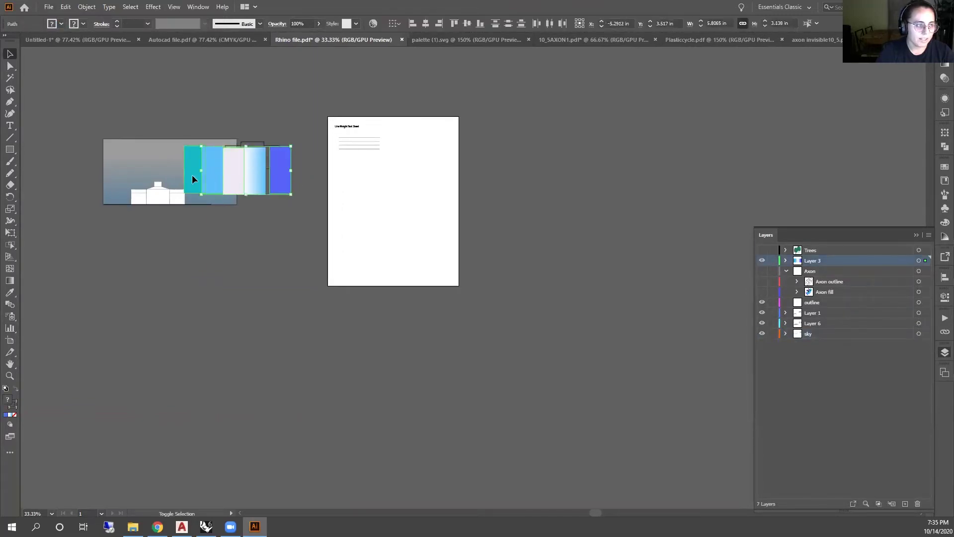
pyautogui.keyDown('shift'); pyautogui.click(192, 175); pyautogui.keyUp('shift')
pyautogui.moveTo(221, 172); pyautogui.dragTo(432, 130)
pyautogui.scroll(3, 438, 139)
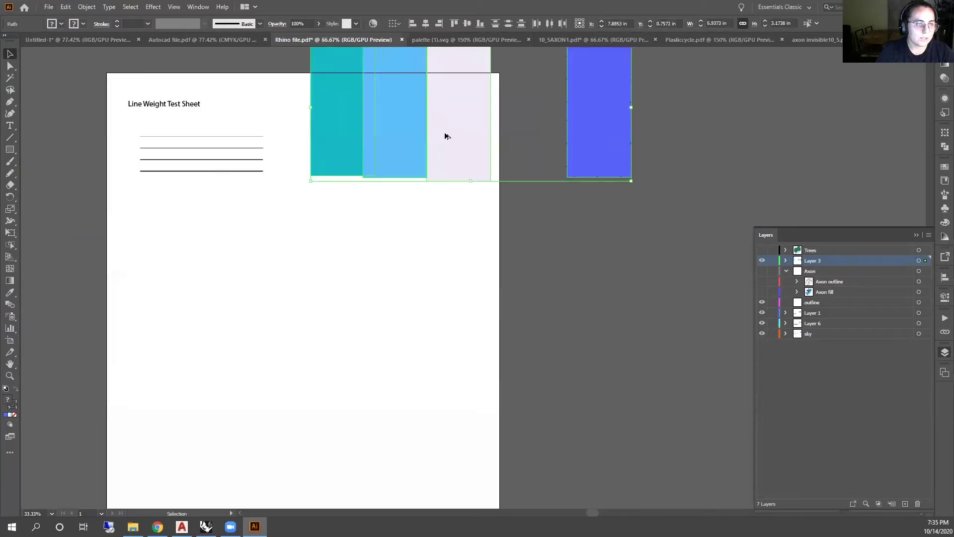
pyautogui.moveTo(601, 138); pyautogui.dragTo(541, 144)
# Reposition the pale lavender, light blue and violet-blue swatches individually so the four swatches form one closer row
pyautogui.click(619, 151)
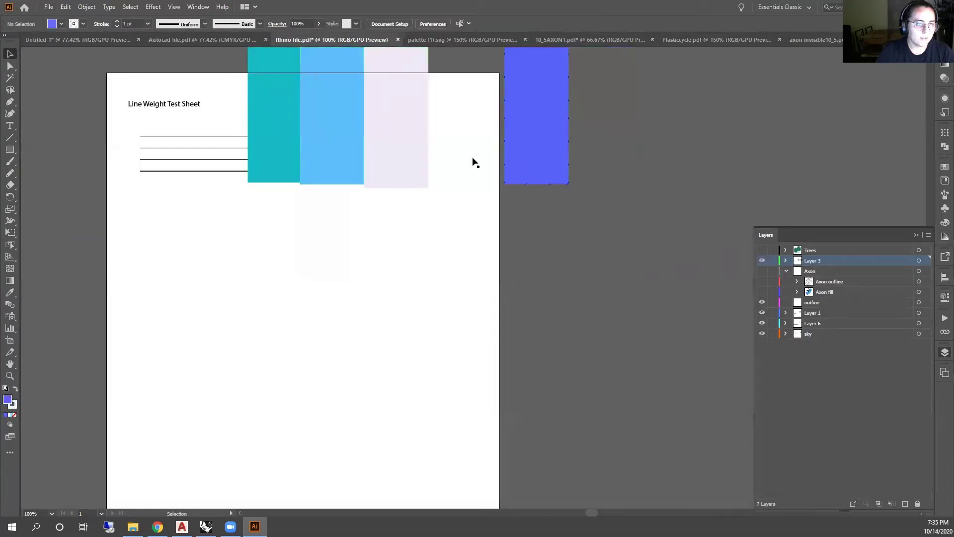
pyautogui.moveTo(396, 156); pyautogui.dragTo(412, 151)
pyautogui.moveTo(334, 158)
pyautogui.mouseDown()
pyautogui.moveTo(354, 155)
pyautogui.moveTo(317, 154)
pyautogui.mouseUp()
pyautogui.click(535, 149)
pyautogui.scroll(-3, 481, 147)
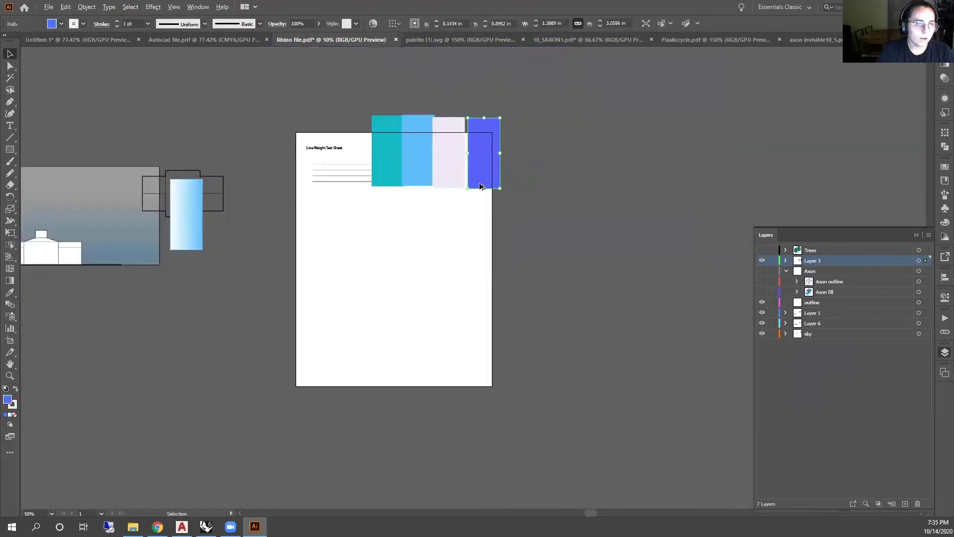
# Scale the four swatches together to about 2.8 in wide and 1.21 in high, and place them in the artboard's upper right corner
pyautogui.scroll(4, 470, 145)
pyautogui.moveTo(380, 138); pyautogui.dragTo(309, 140)
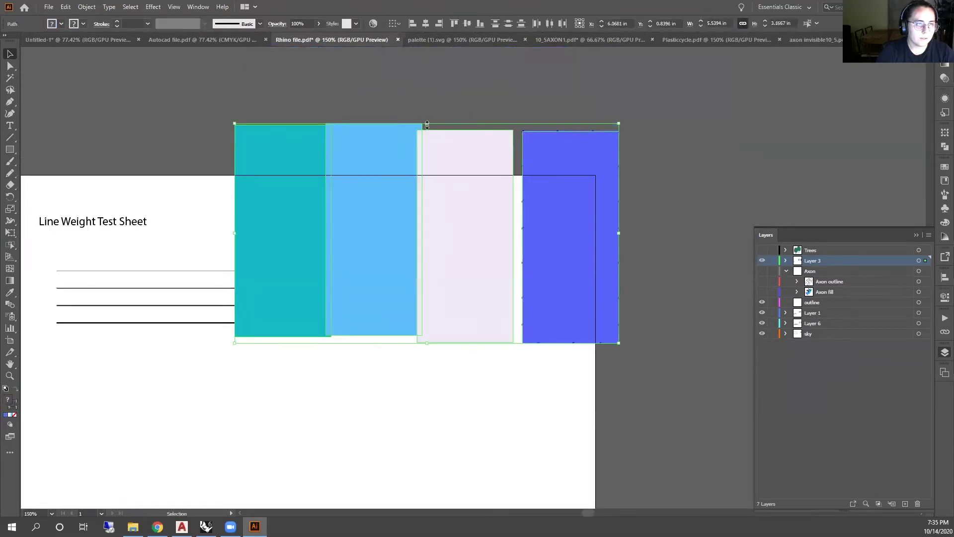
pyautogui.moveTo(426, 124); pyautogui.dragTo(449, 259)
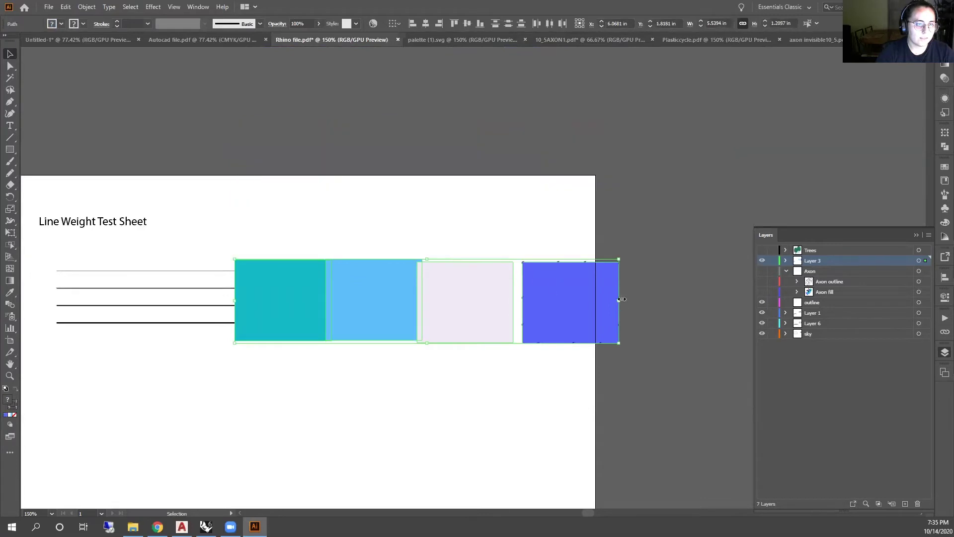
pyautogui.moveTo(621, 299); pyautogui.dragTo(428, 300)
pyautogui.moveTo(326, 305); pyautogui.dragTo(482, 269)
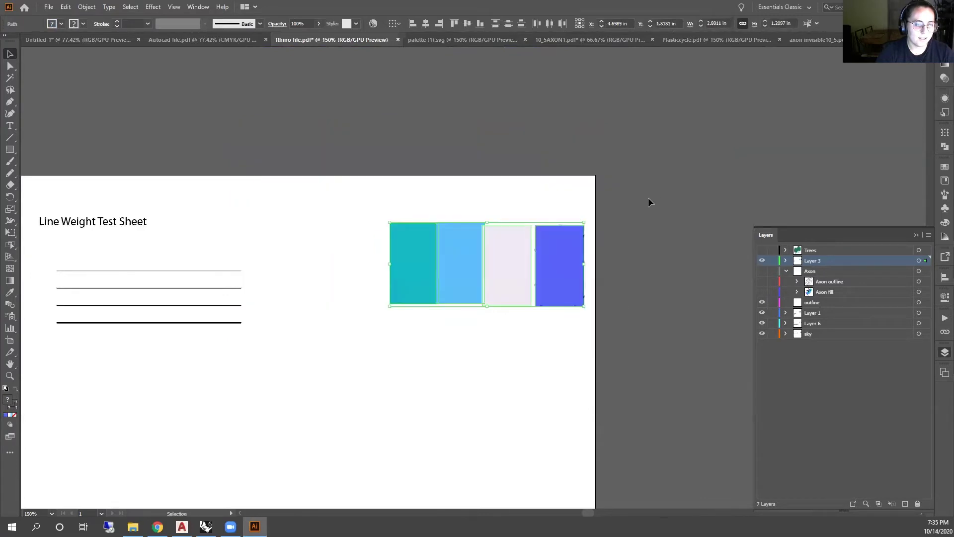
pyautogui.click(650, 201)
pyautogui.scroll(-2, 514, 270)
pyautogui.scroll(-2, 514, 248)
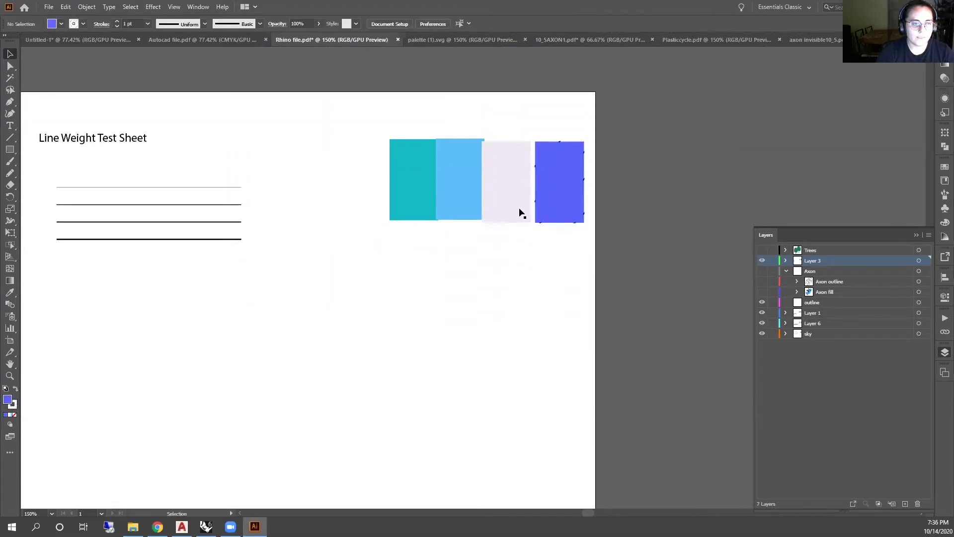
pyautogui.scroll(-2, 511, 258)
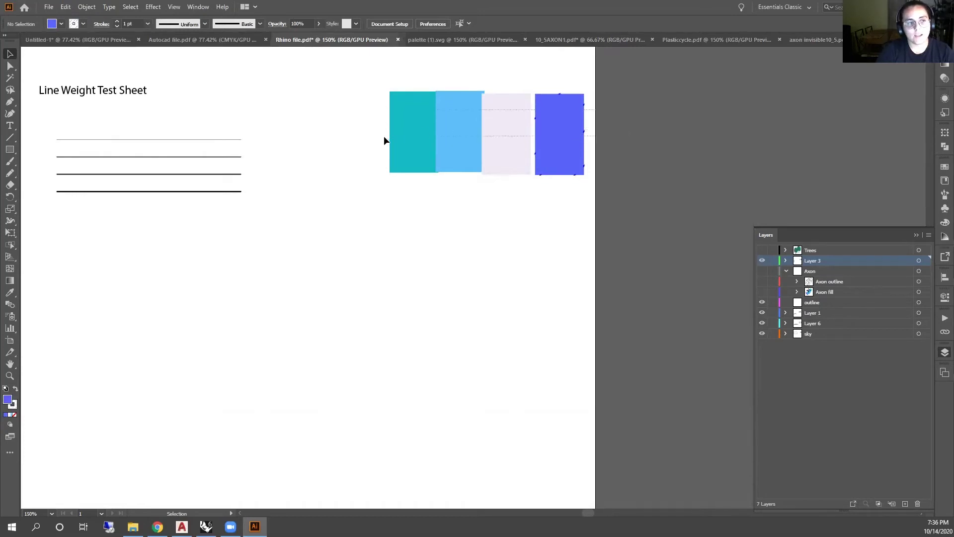
pyautogui.moveTo(384, 136); pyautogui.dragTo(776, 207)
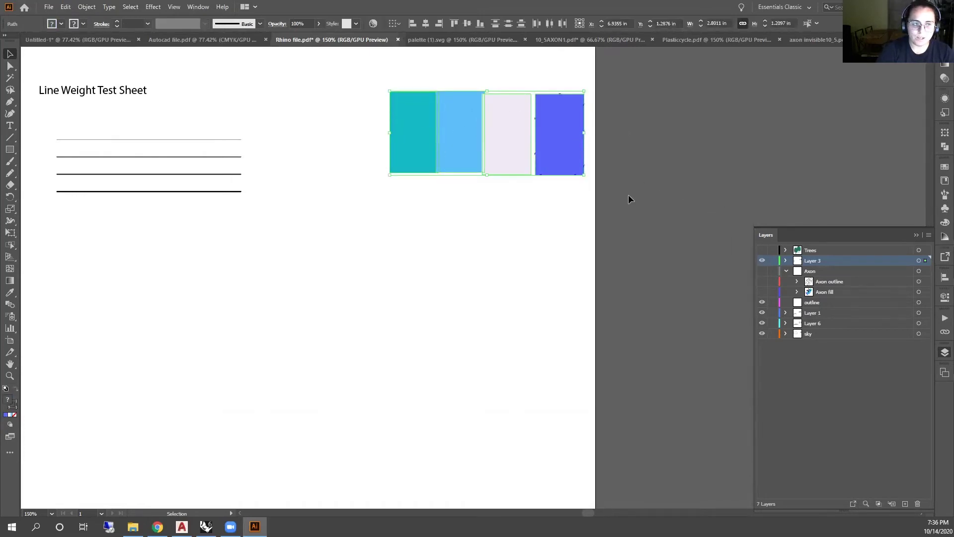
pyautogui.moveTo(627, 314); pyautogui.dragTo(378, 297)
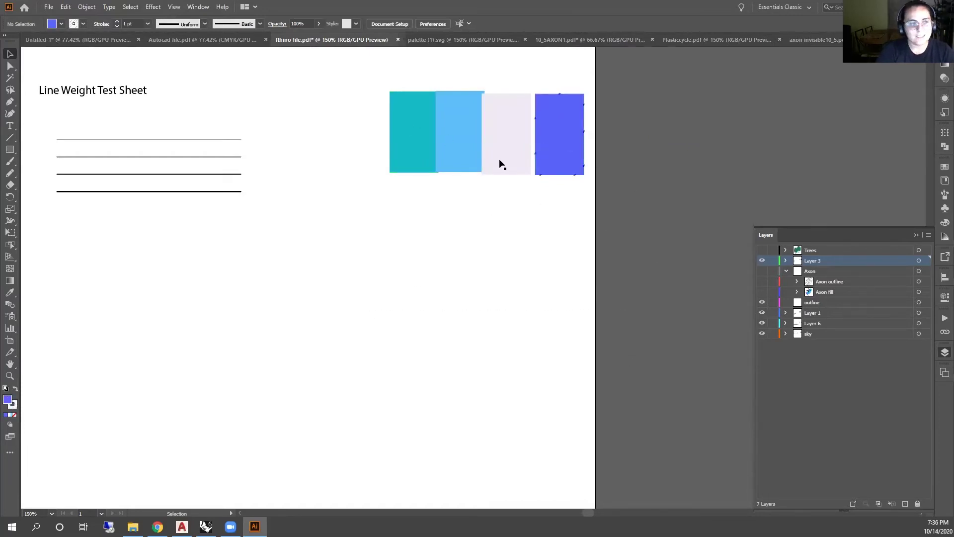
pyautogui.scroll(-2, 625, 260)
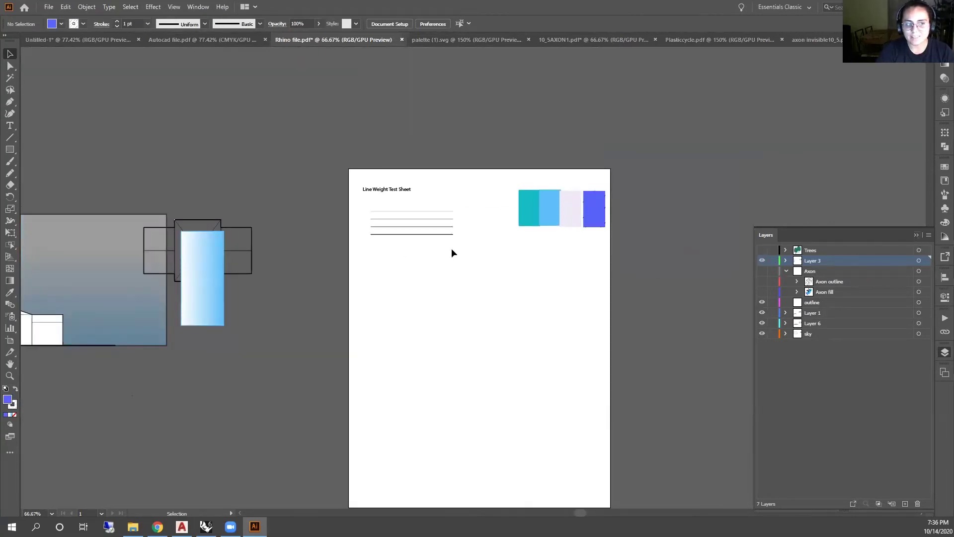
pyautogui.scroll(-2, 613, 166)
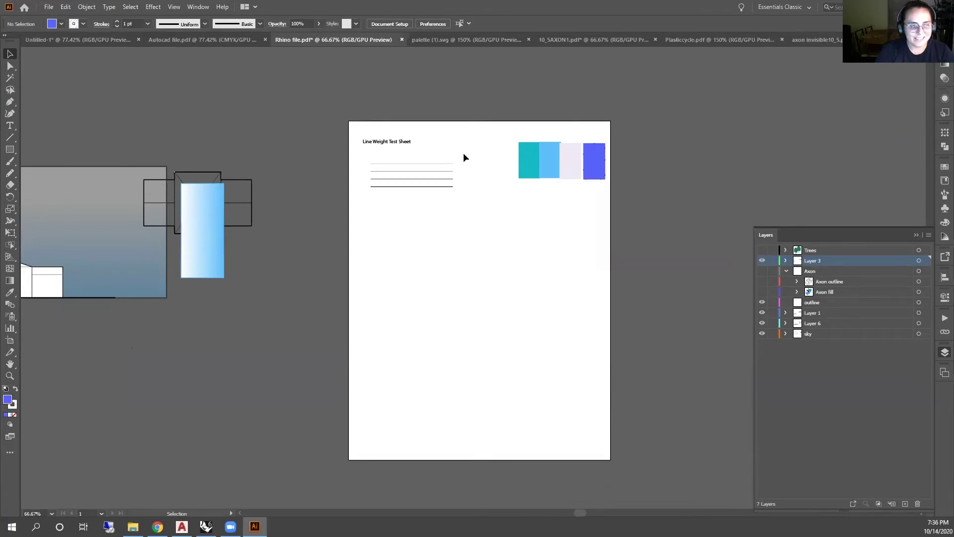